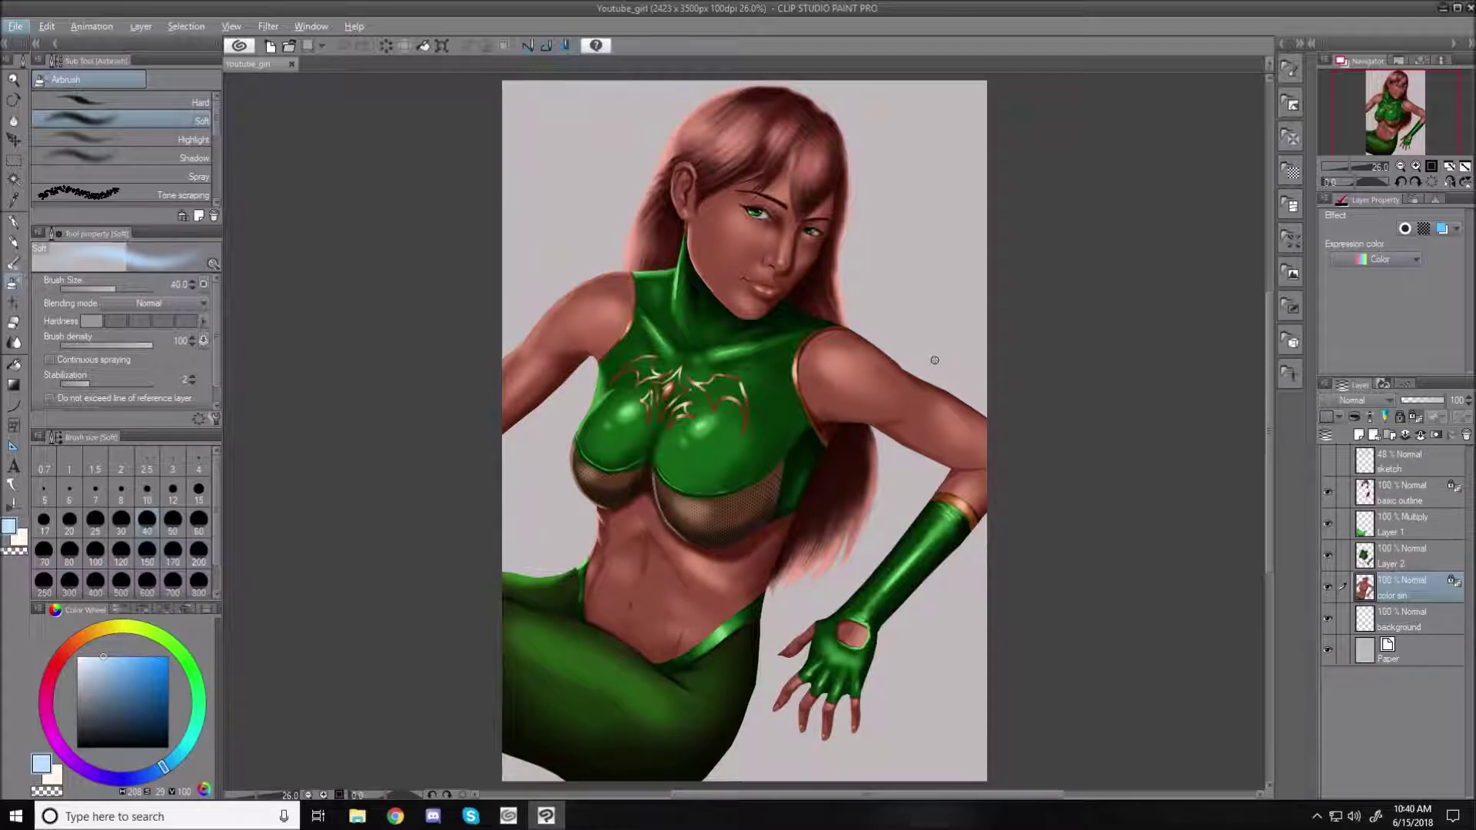
- Browse the first three reference paintings in the Dandonfuga folder under Reference material, and close the image viewer and folder
click(357, 815)
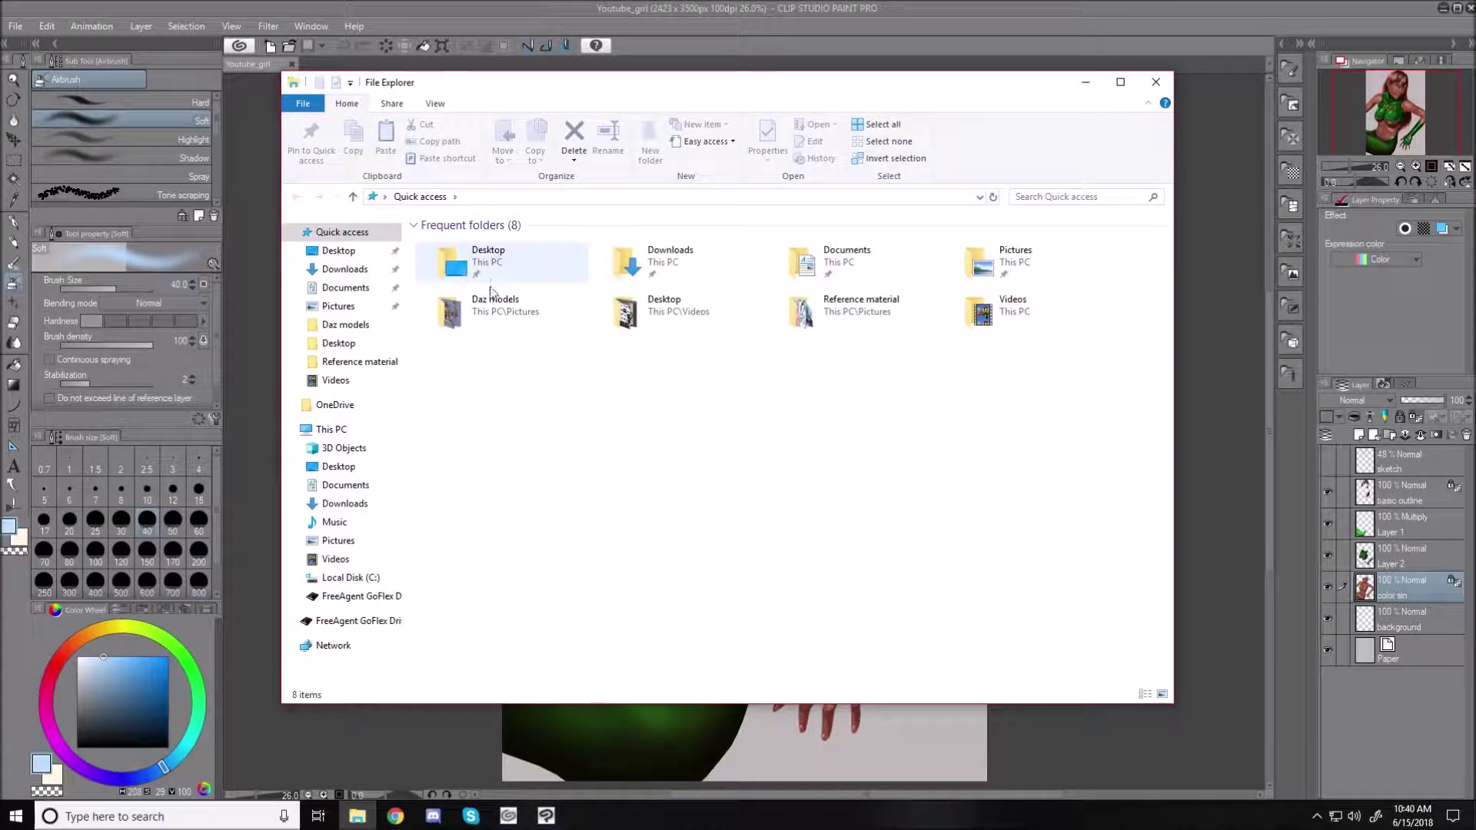
double_click(889, 320)
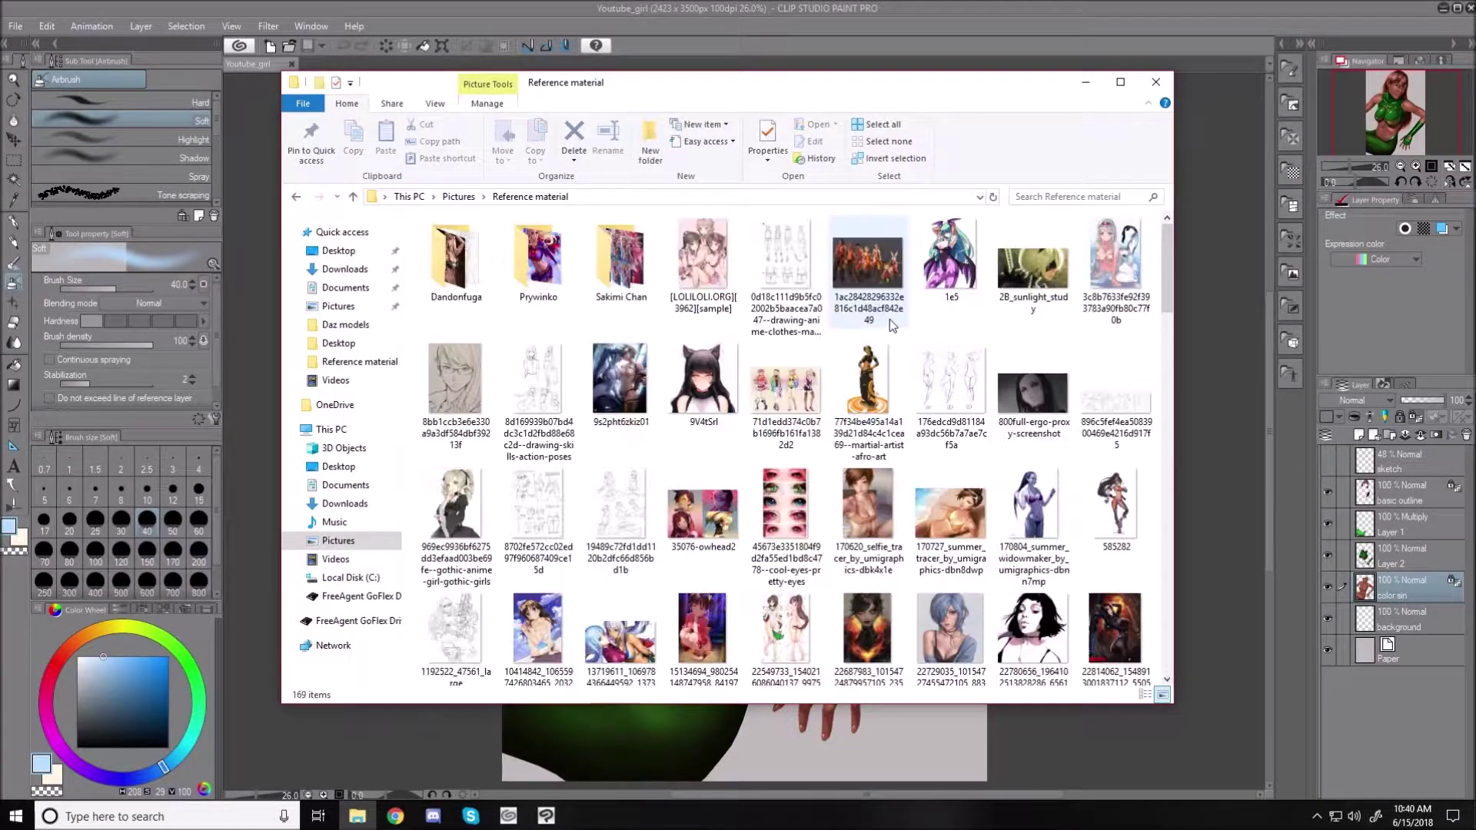
double_click(471, 270)
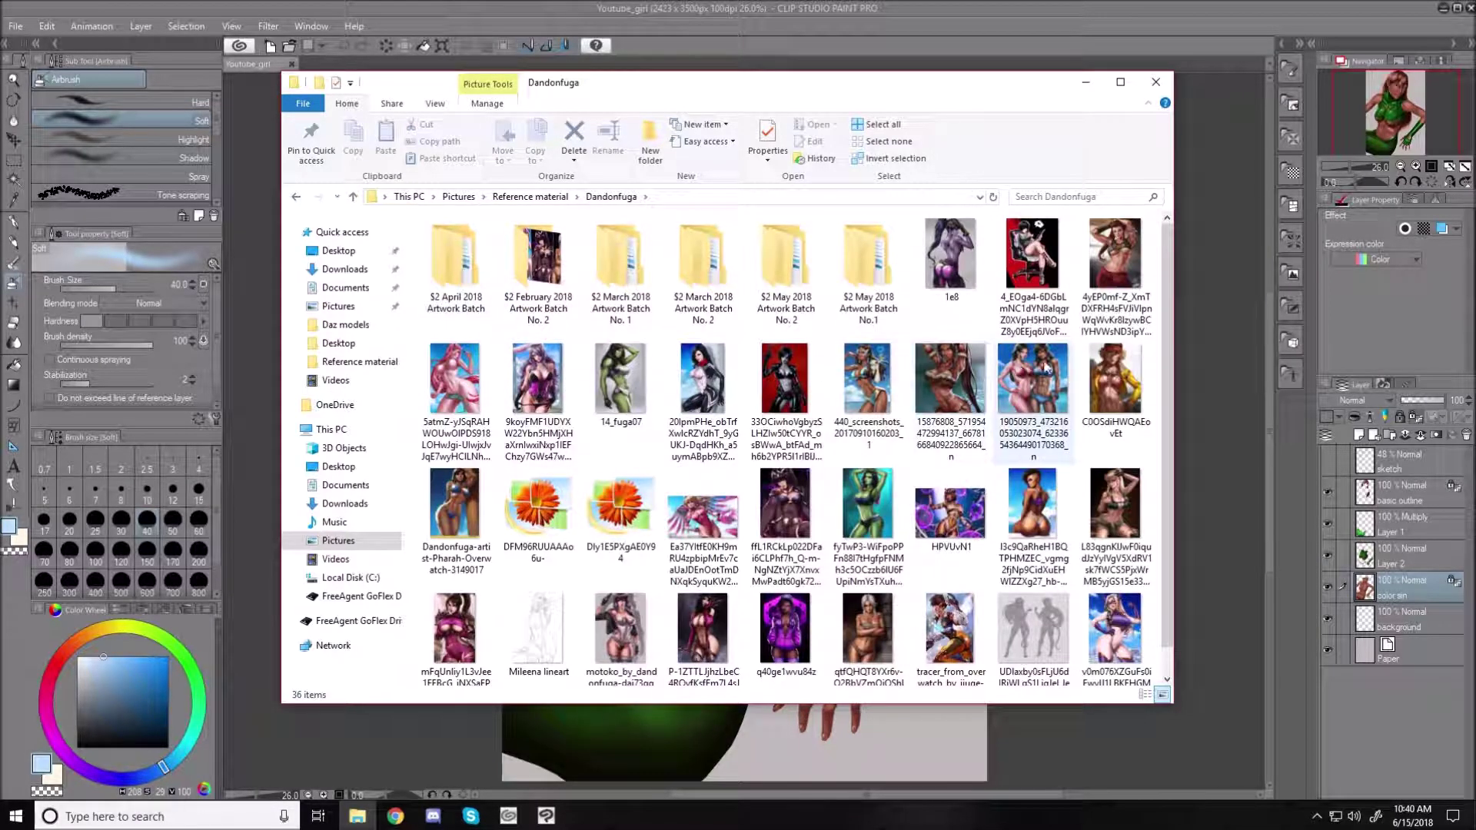
double_click(968, 266)
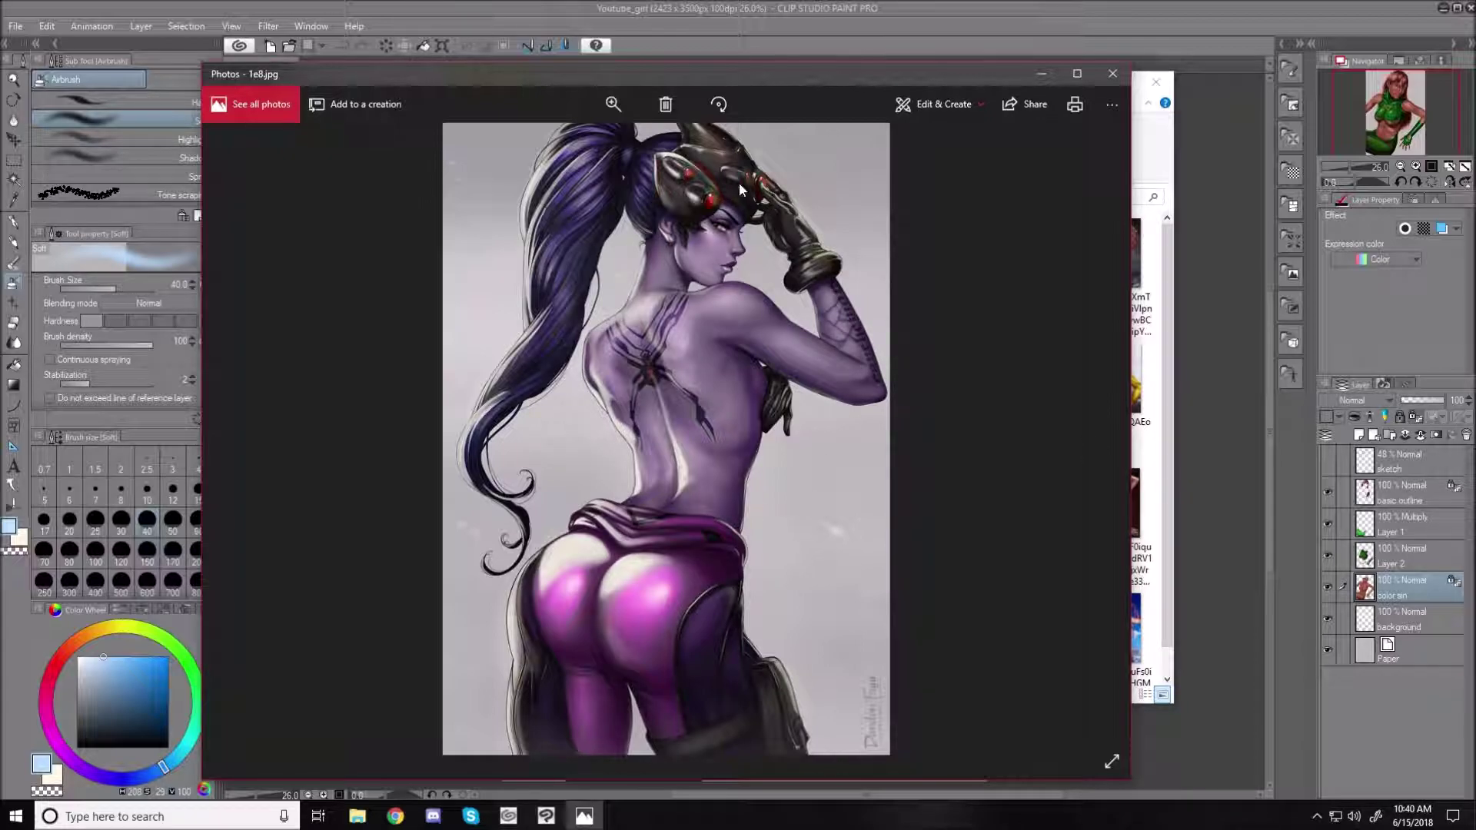
click(1091, 452)
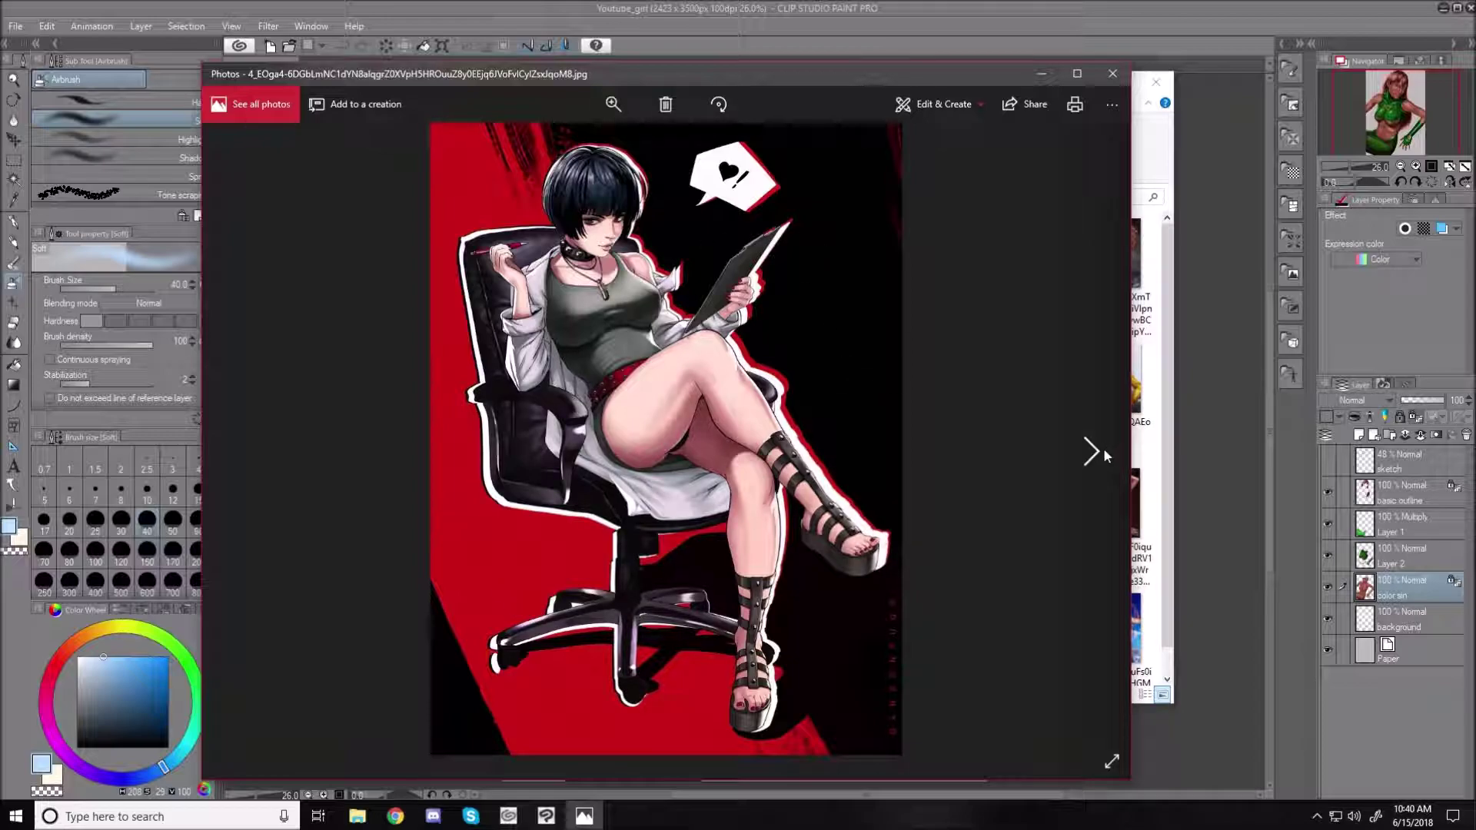
click(1100, 453)
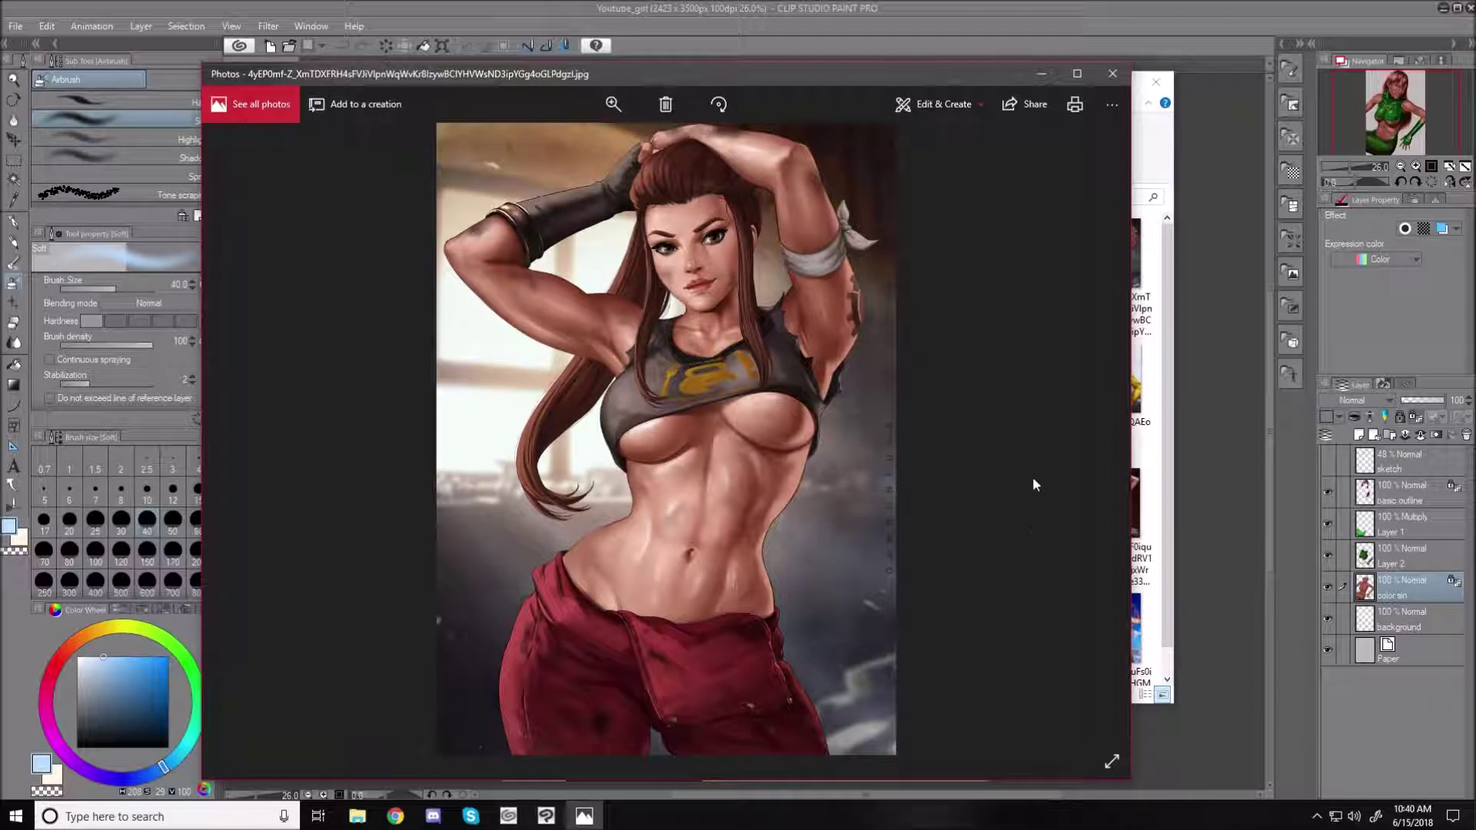
click(1114, 77)
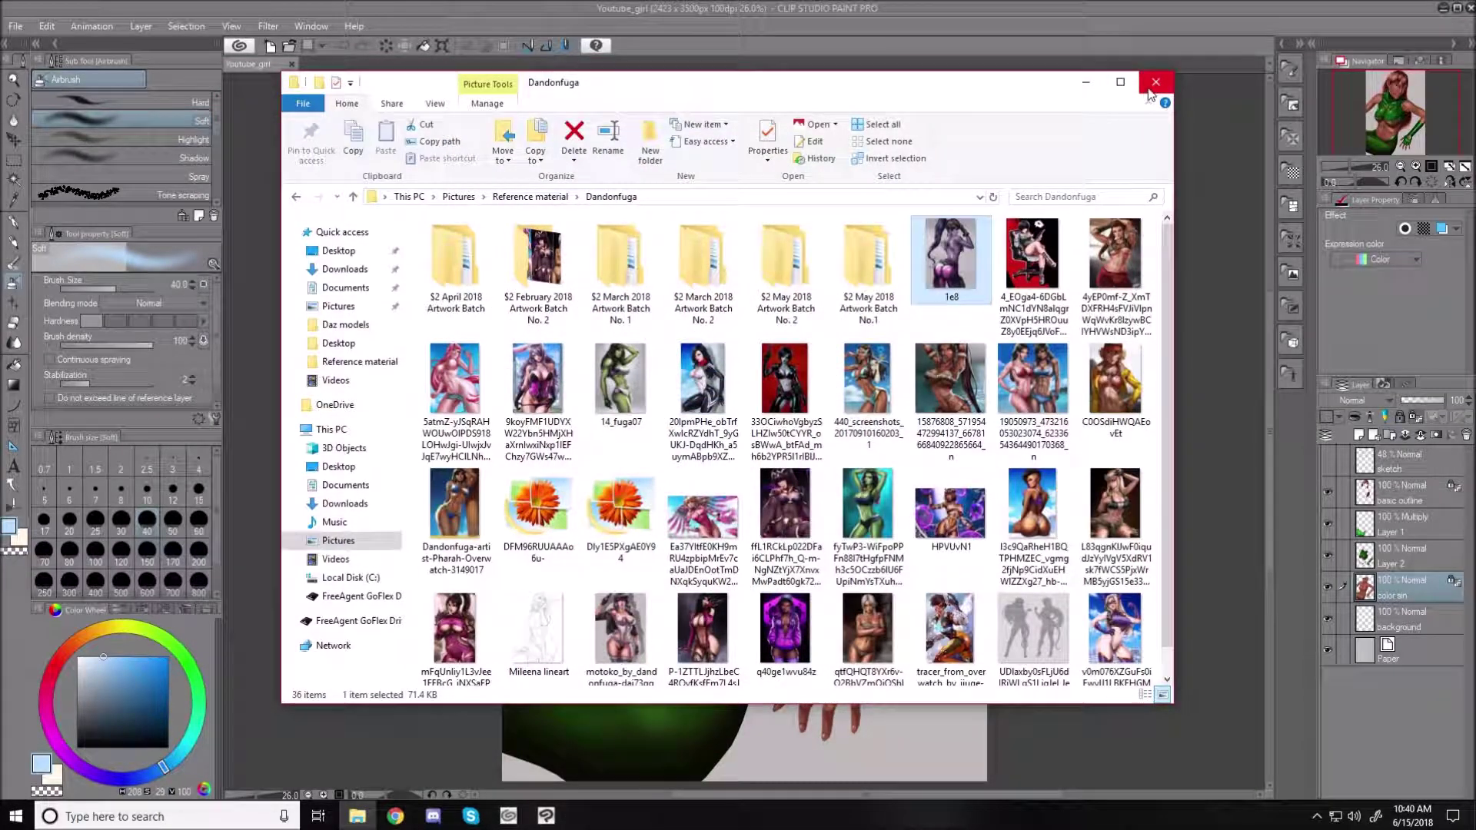
click(1152, 85)
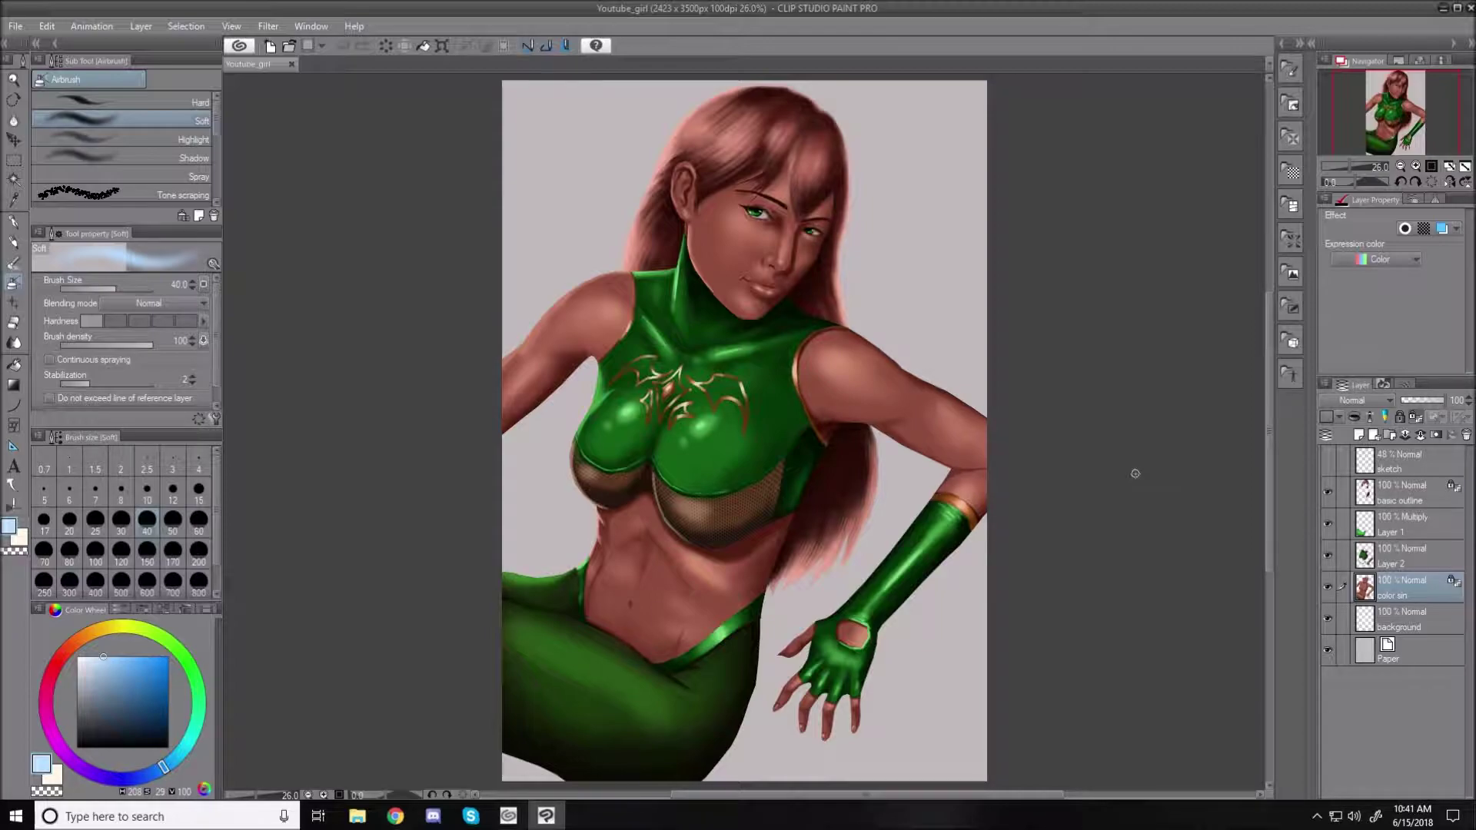
- Hide the background and Paper layers and select the basic outline layer
click(1328, 620)
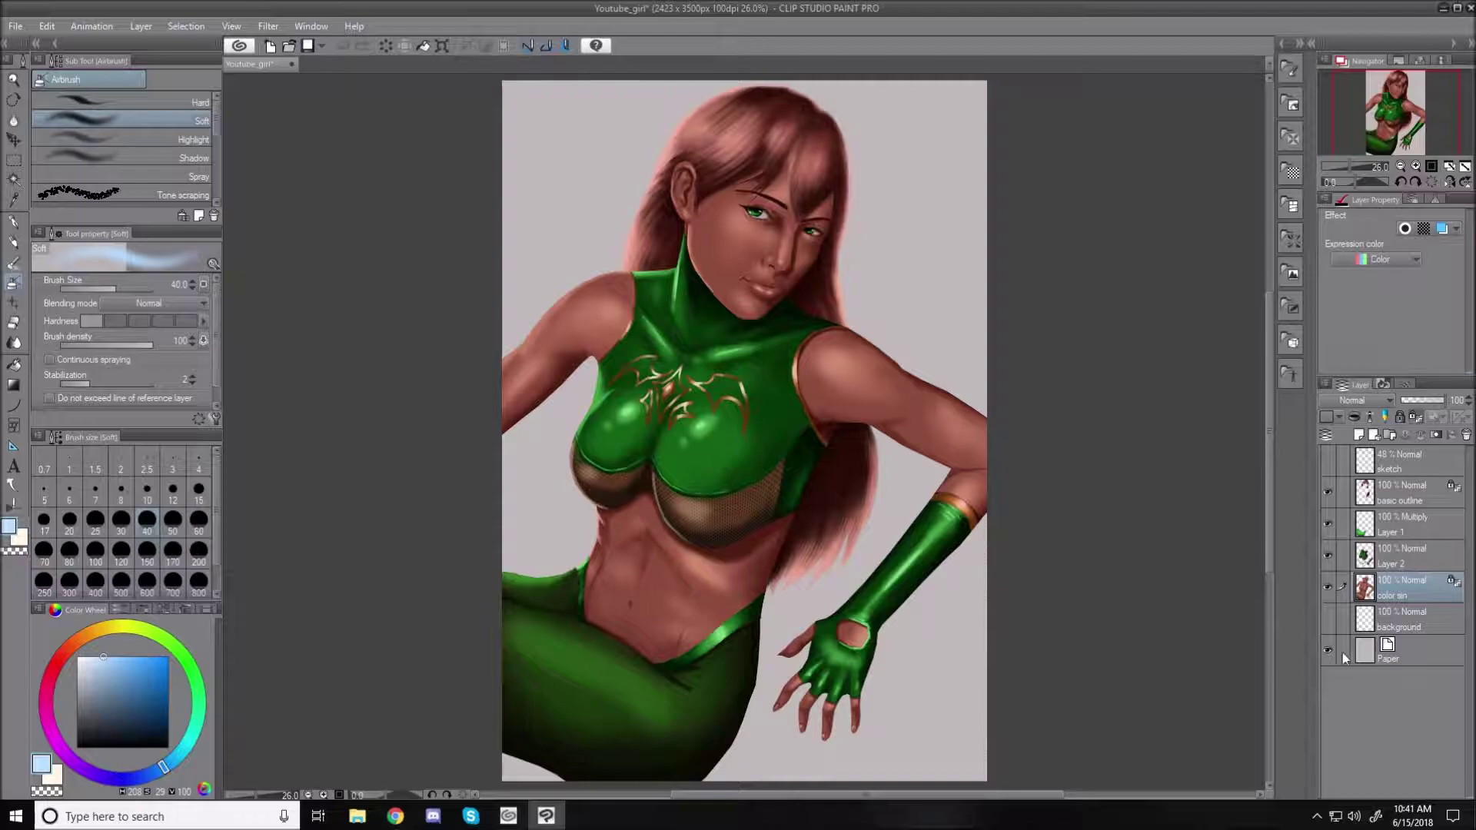
click(1328, 652)
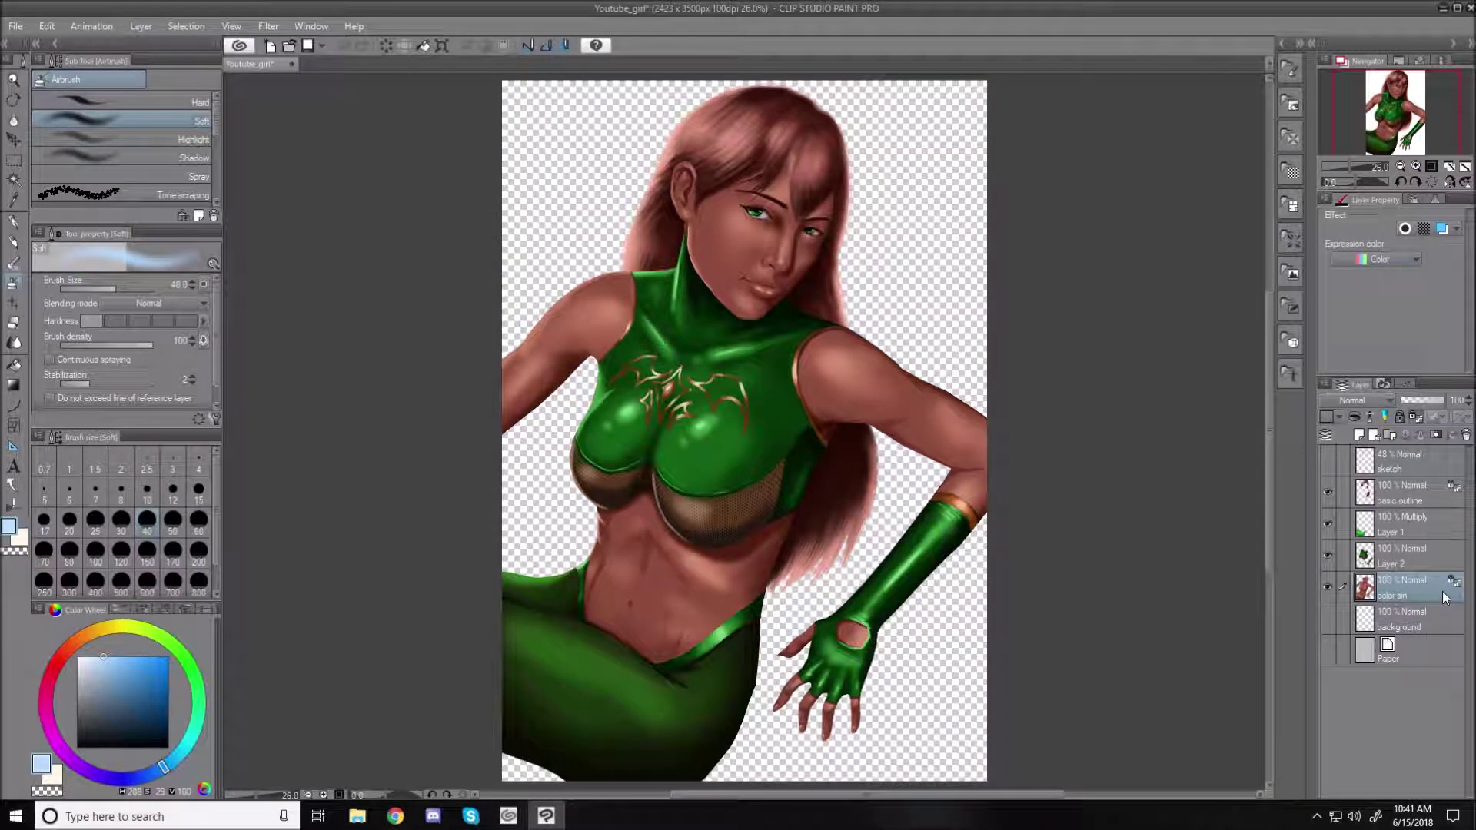
click(1406, 495)
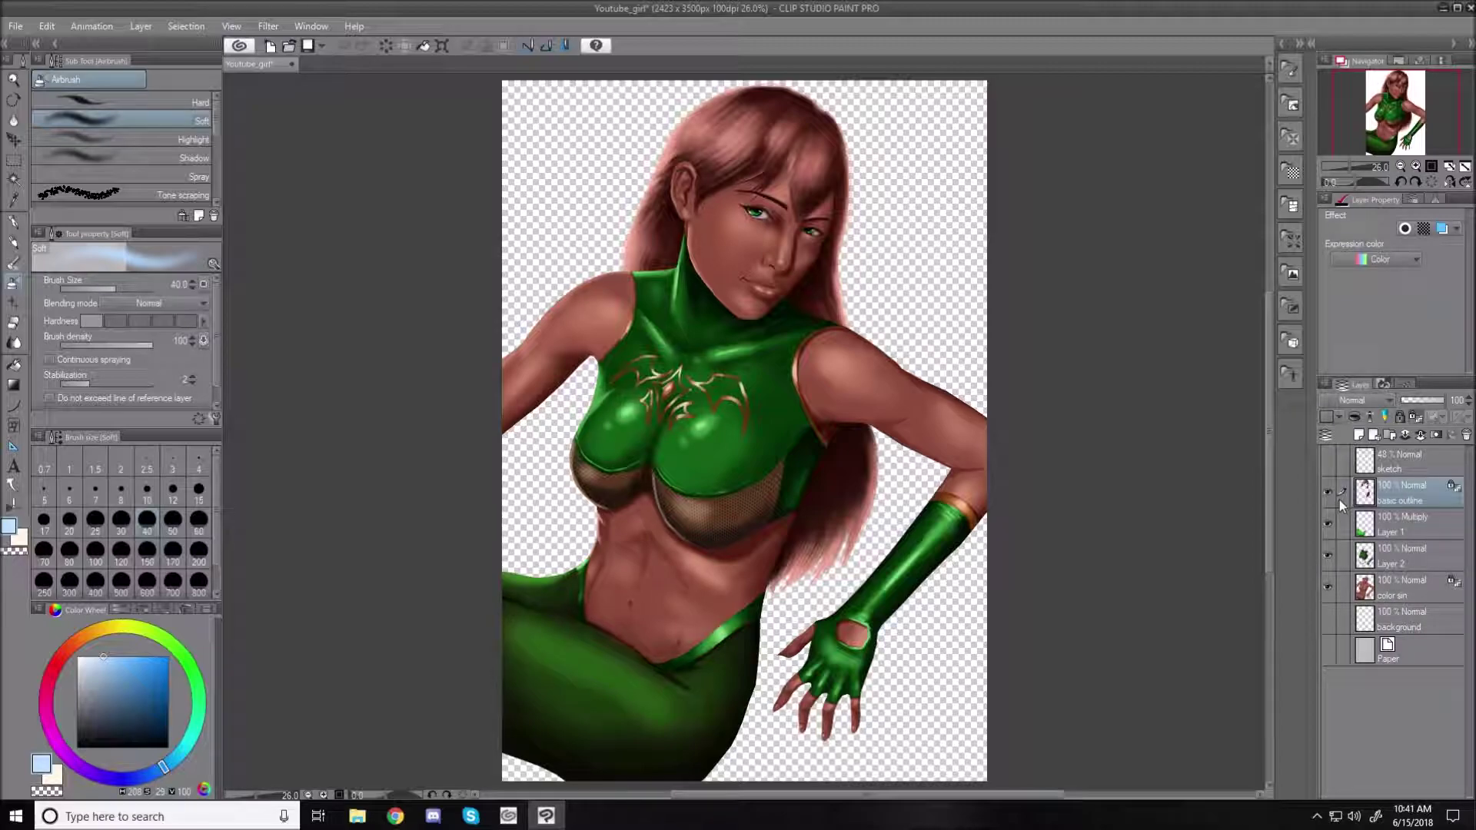
right_click(1395, 498)
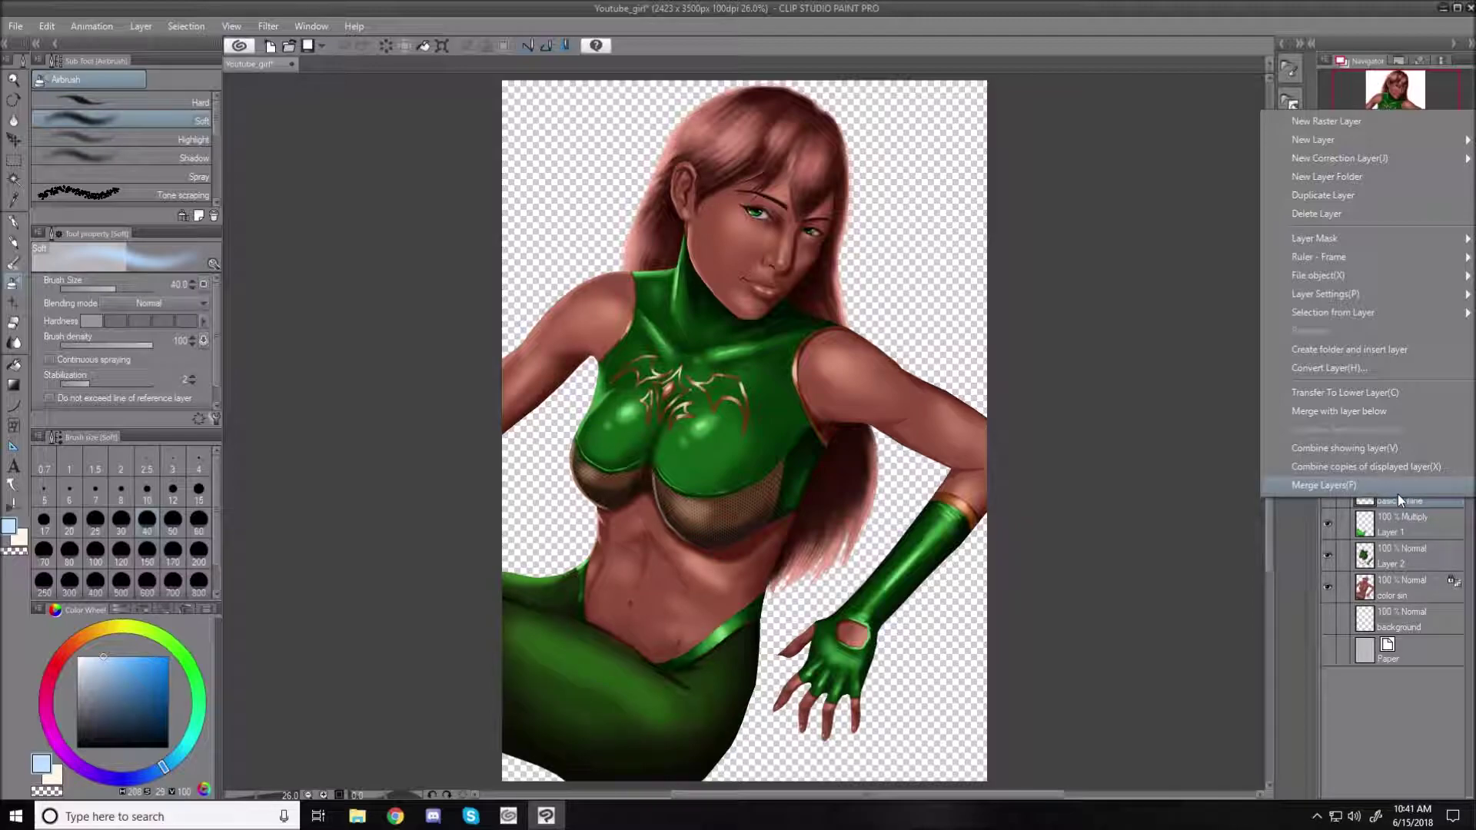
click(1226, 579)
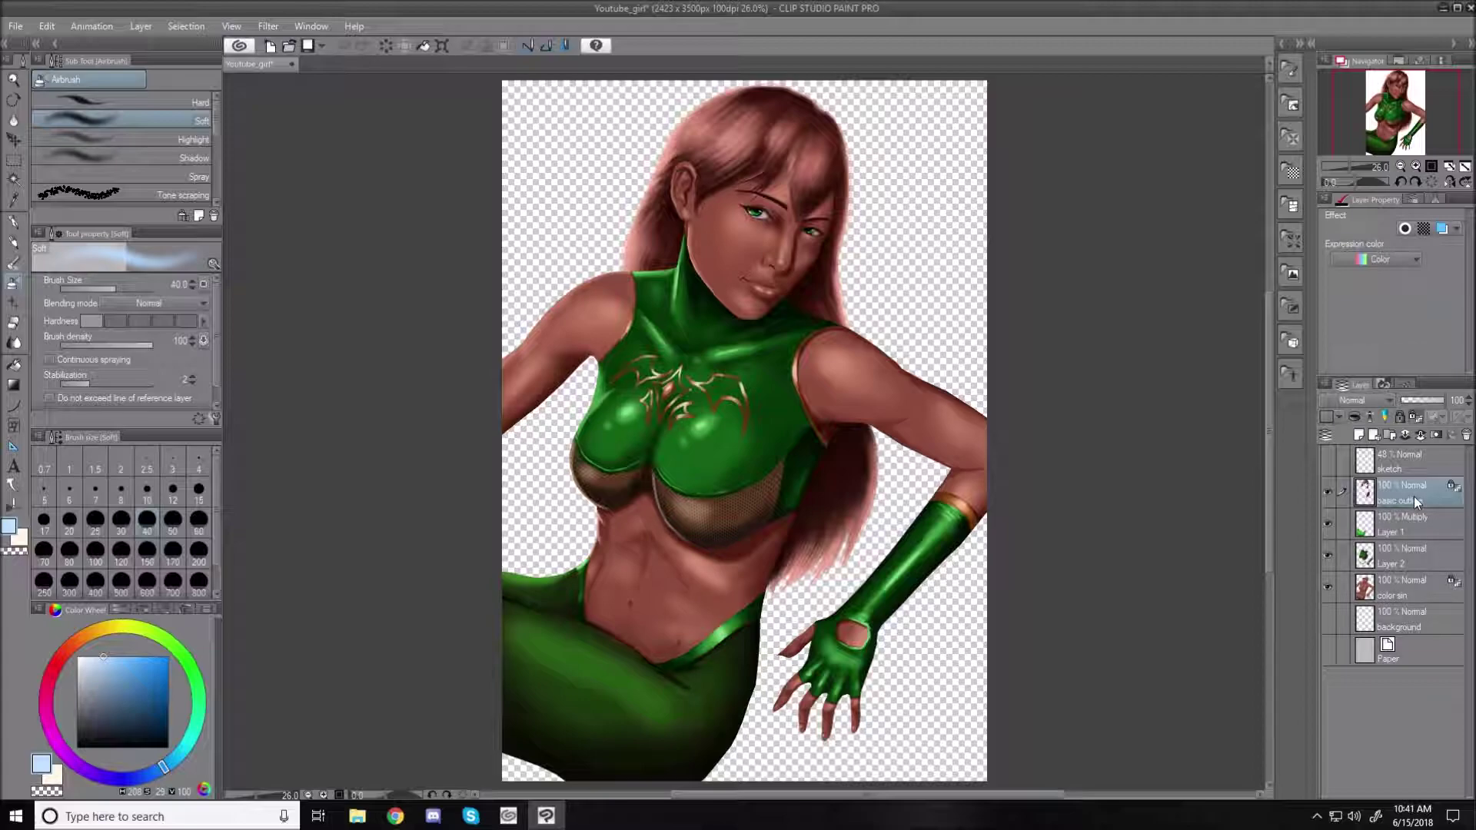
- Try merging the four visible figure layers with Combine Selected Layer, and the basic outline with the Multiply layer below, undoing each merge
ctrl+click(1408, 523)
ctrl+click(1400, 560)
ctrl+click(1401, 591)
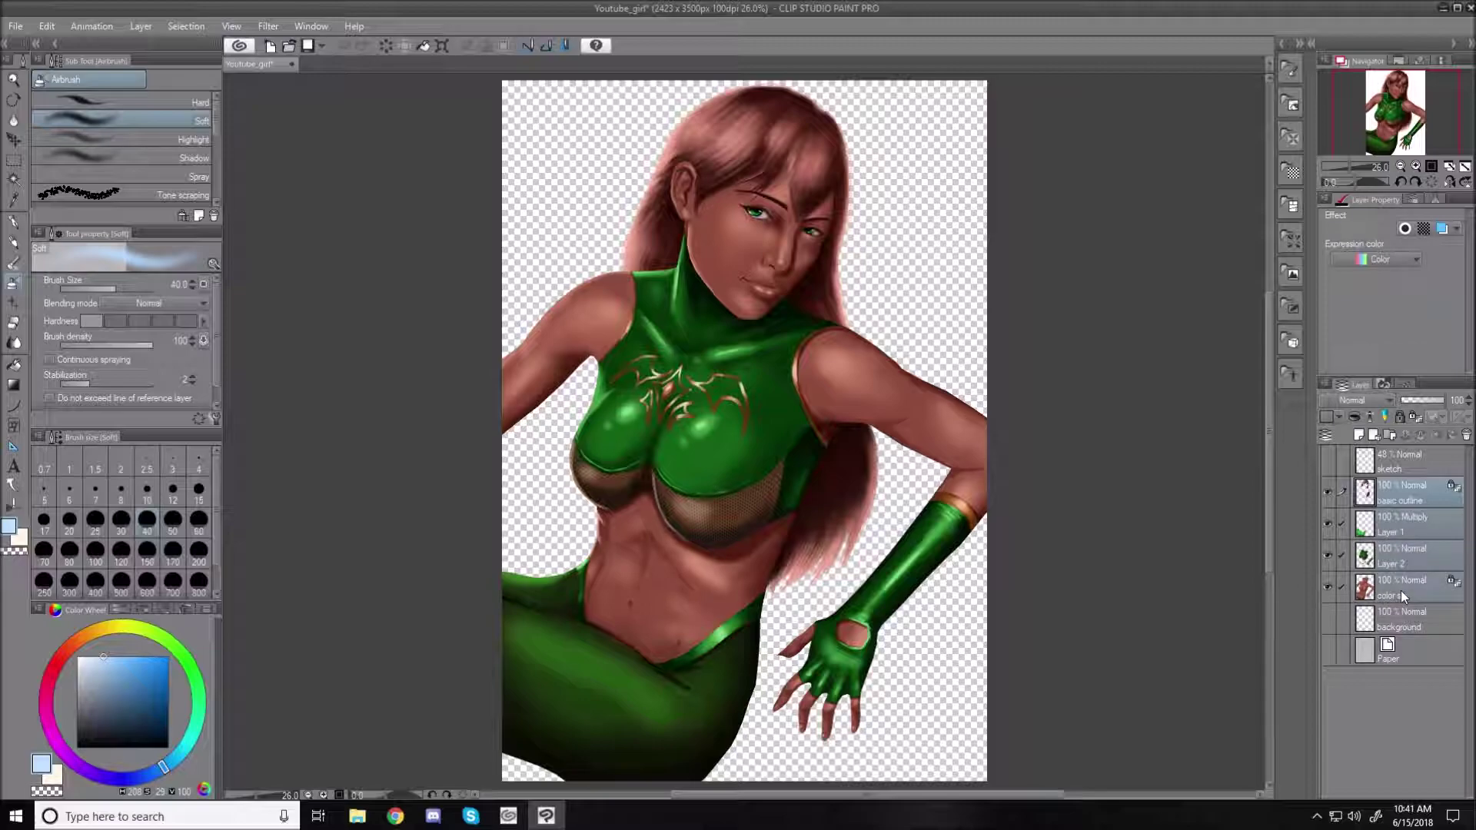
right_click(1419, 492)
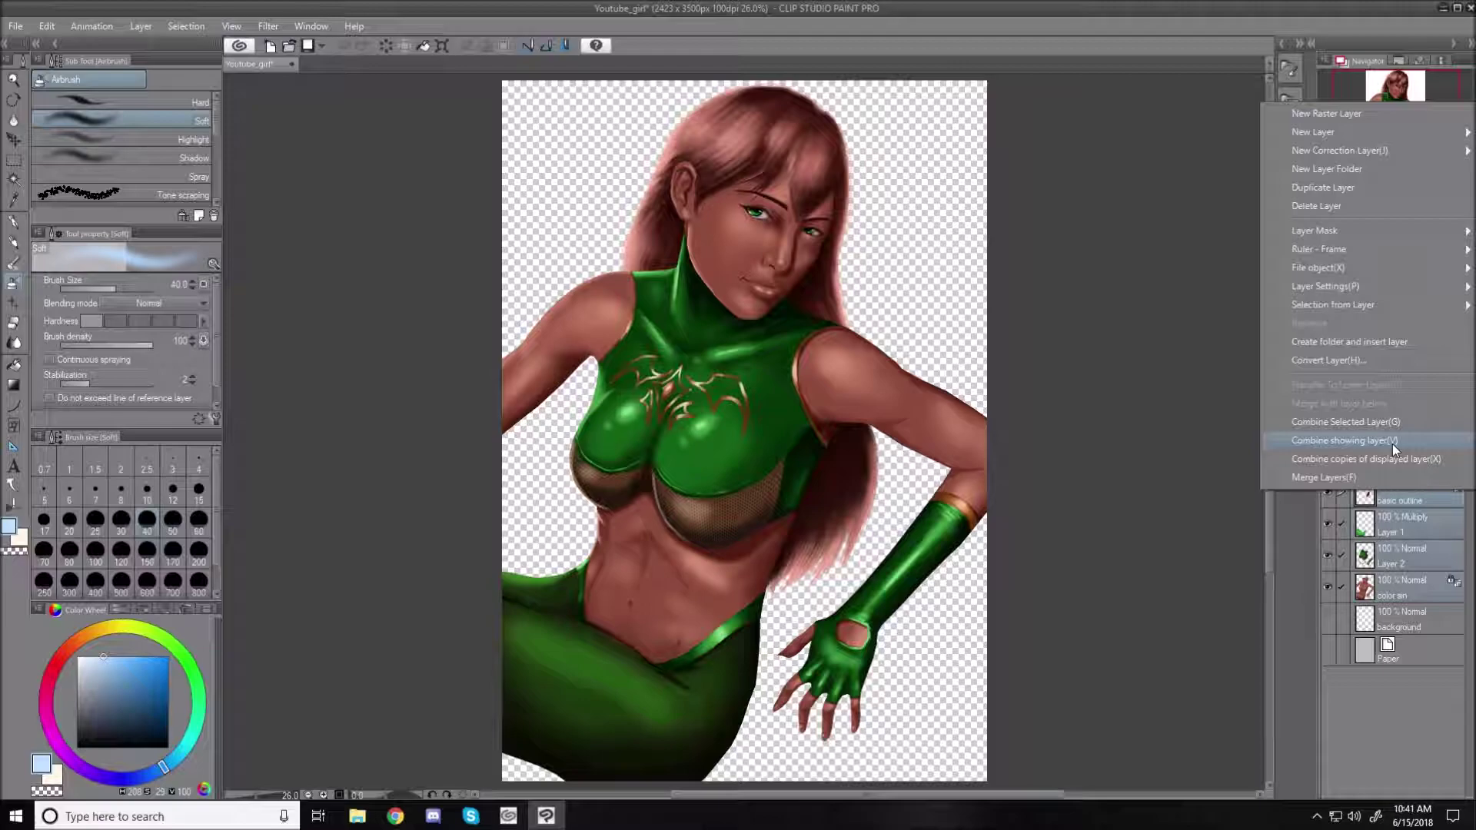
click(1355, 423)
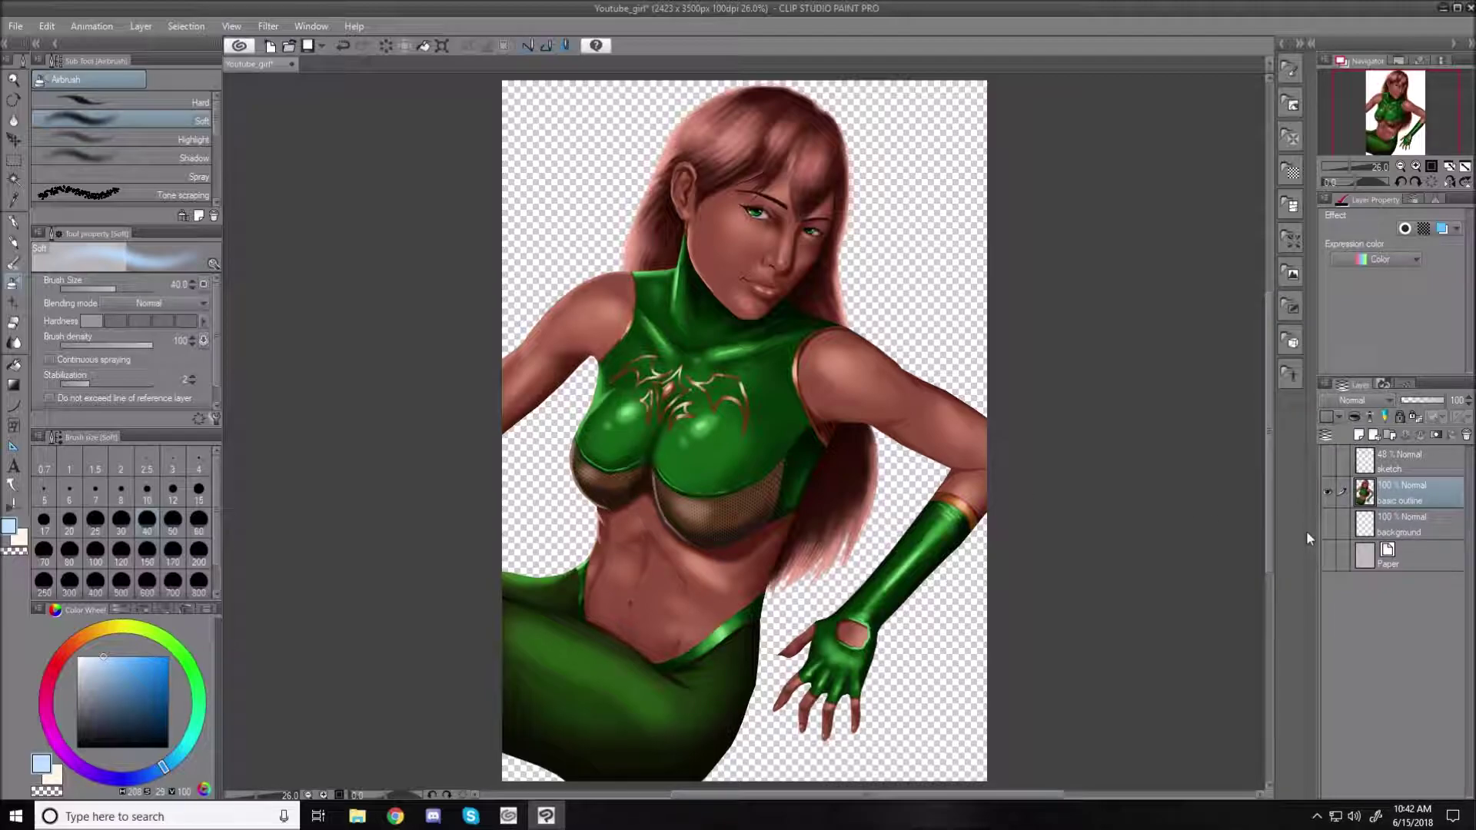
key(ctrl+z)
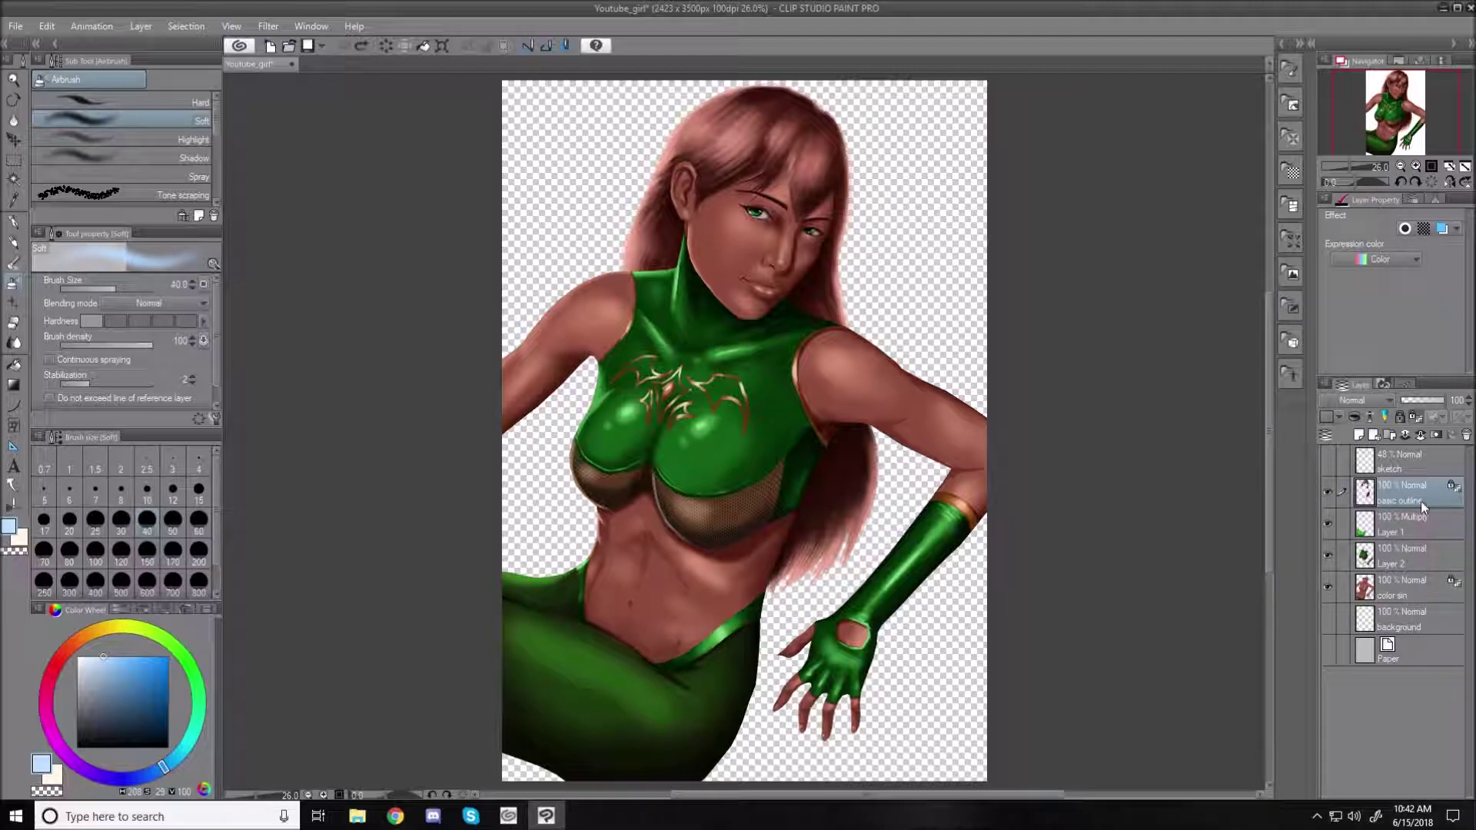
click(1424, 442)
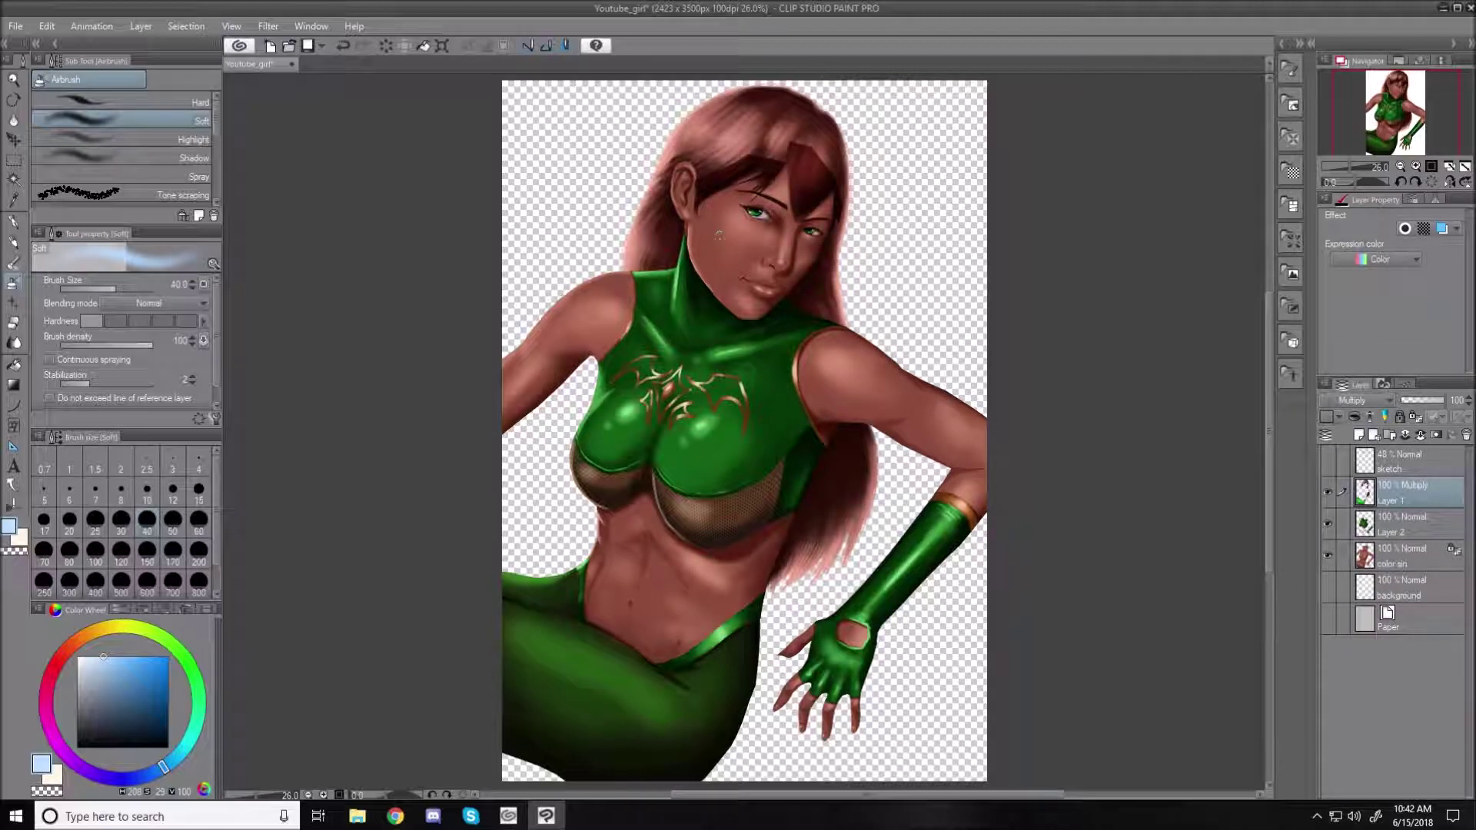
key(ctrl+z)
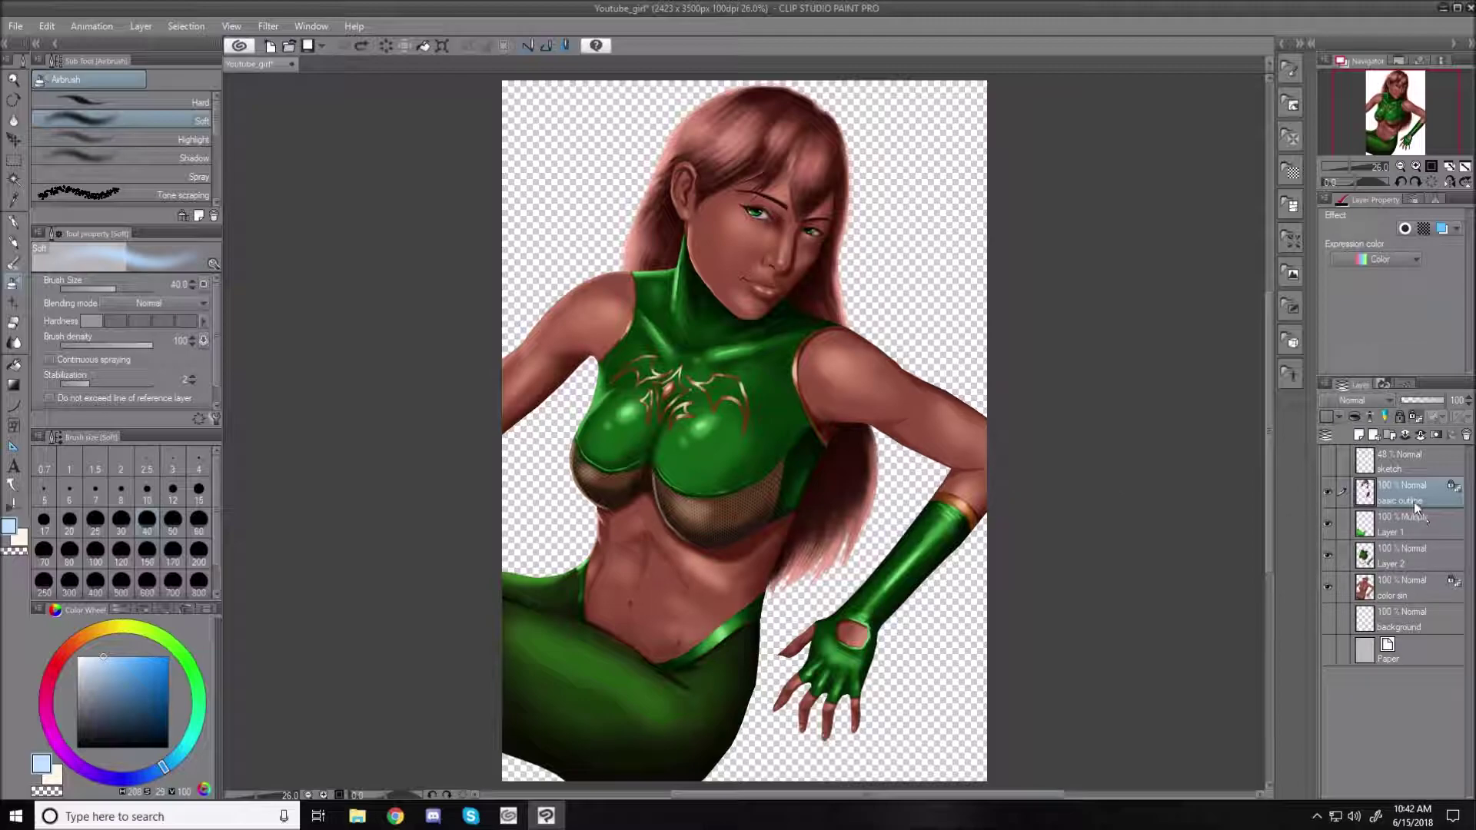
- Select the basic outline, Layer 1, Layer 2 and colour layers and merge them into one with Combine showing layer
ctrl+click(1414, 529)
ctrl+click(1410, 561)
ctrl+click(1412, 594)
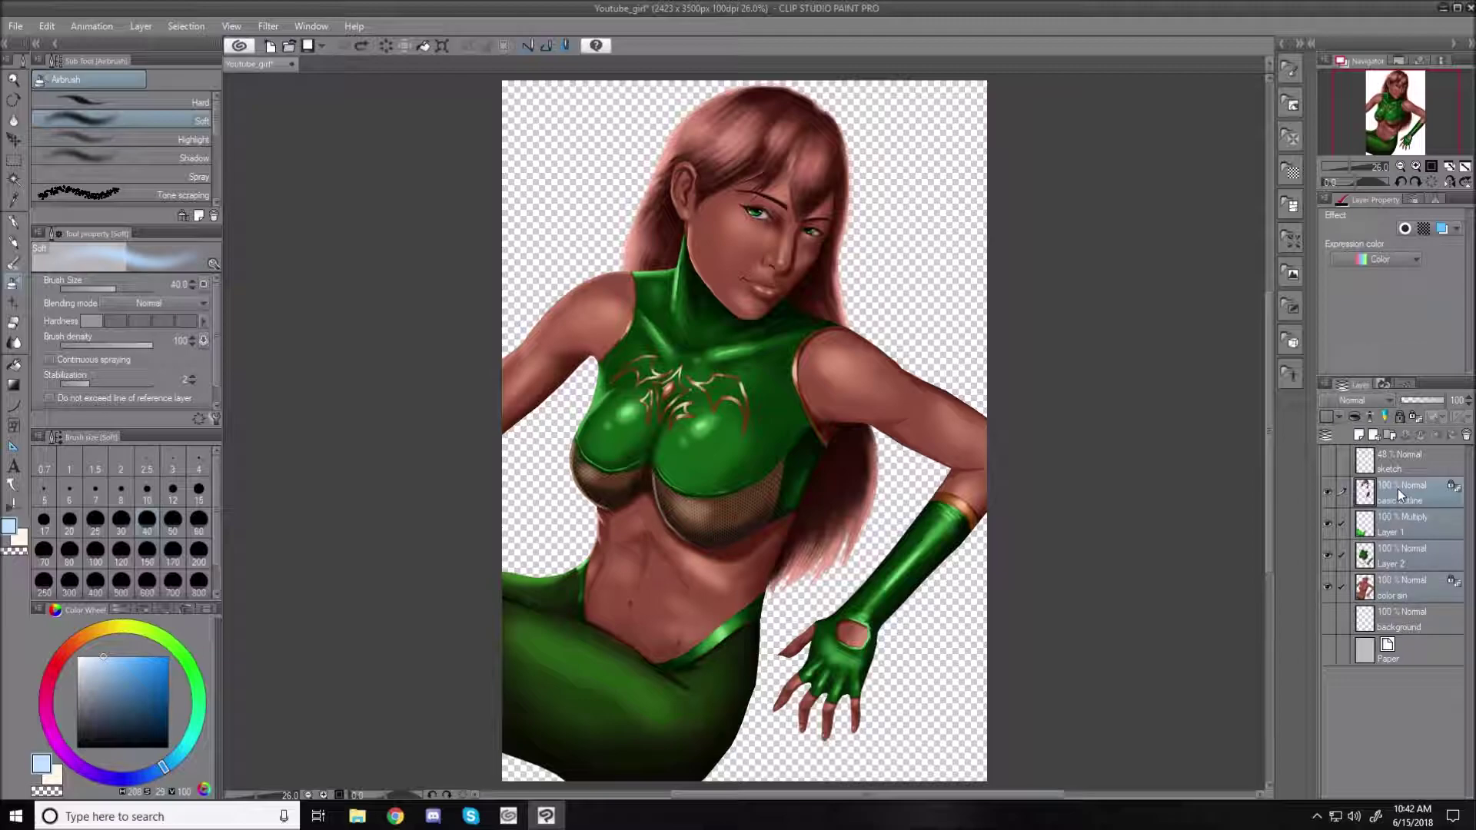
right_click(1398, 489)
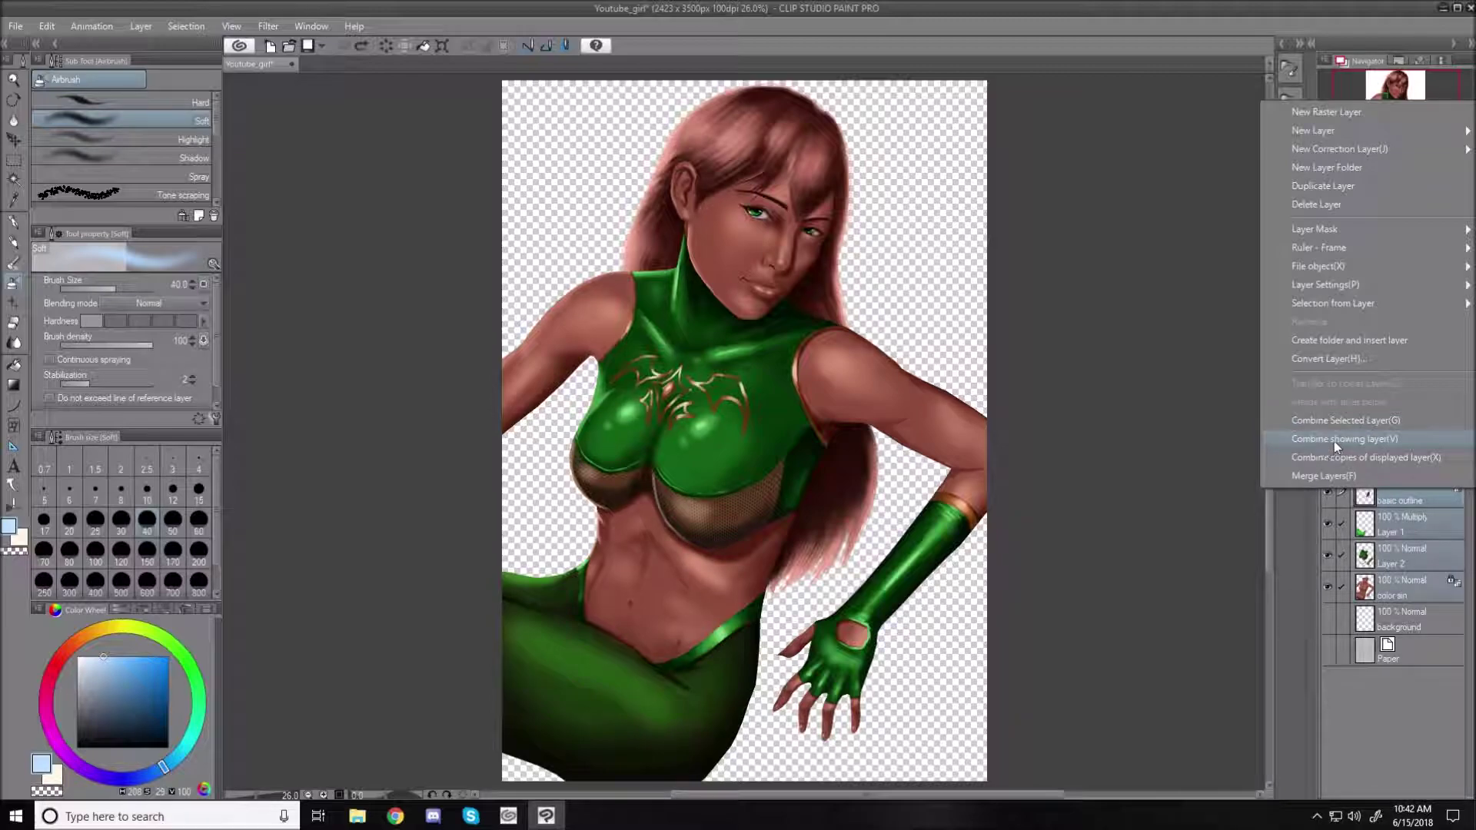
click(1383, 440)
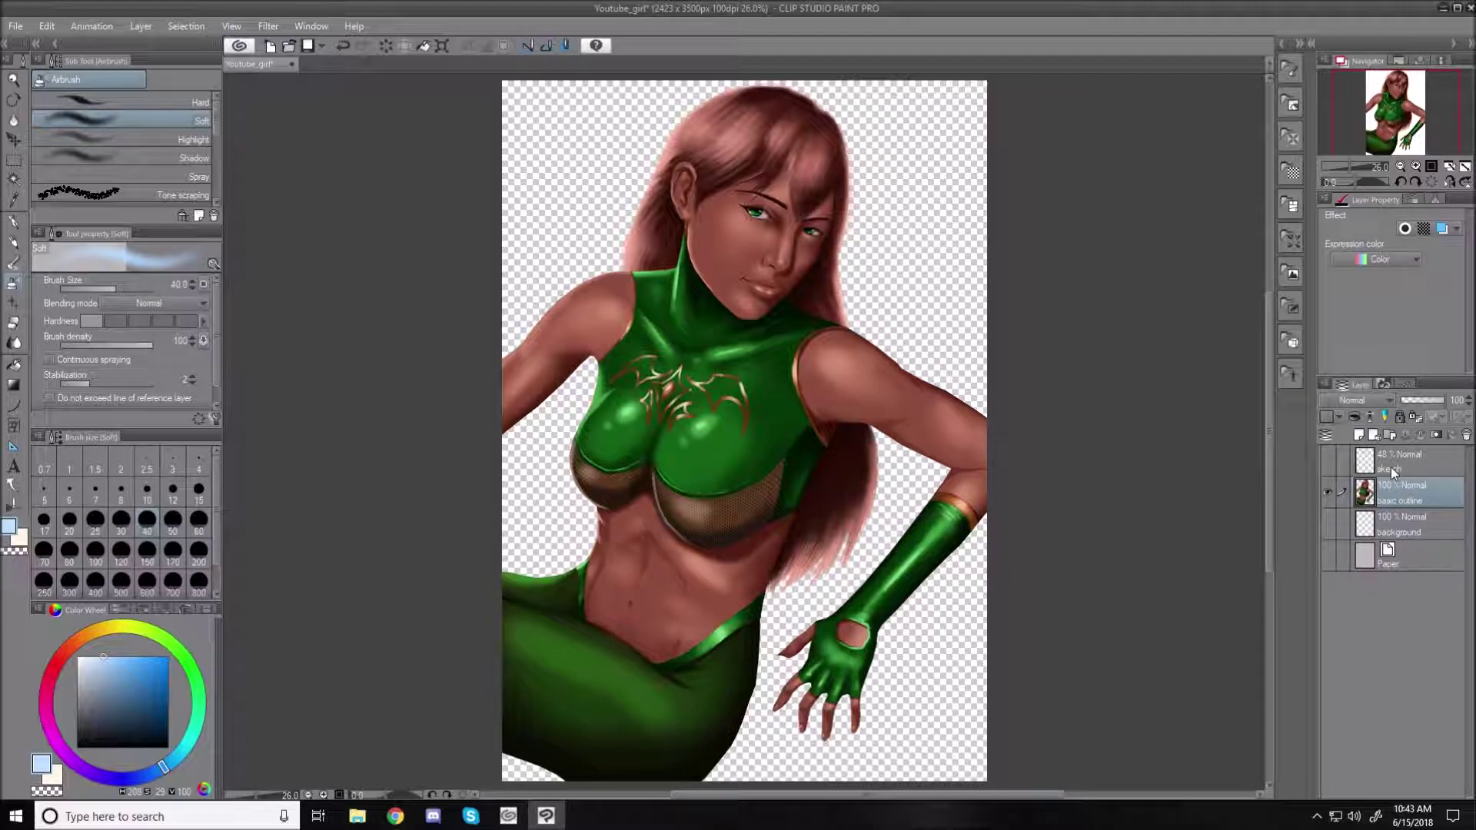
- Rename the merged figure layer as Girl
double_click(1410, 501)
text(Girl)
key(Return)
- Select the background layer and make both it and the Paper layer visible again
click(1404, 528)
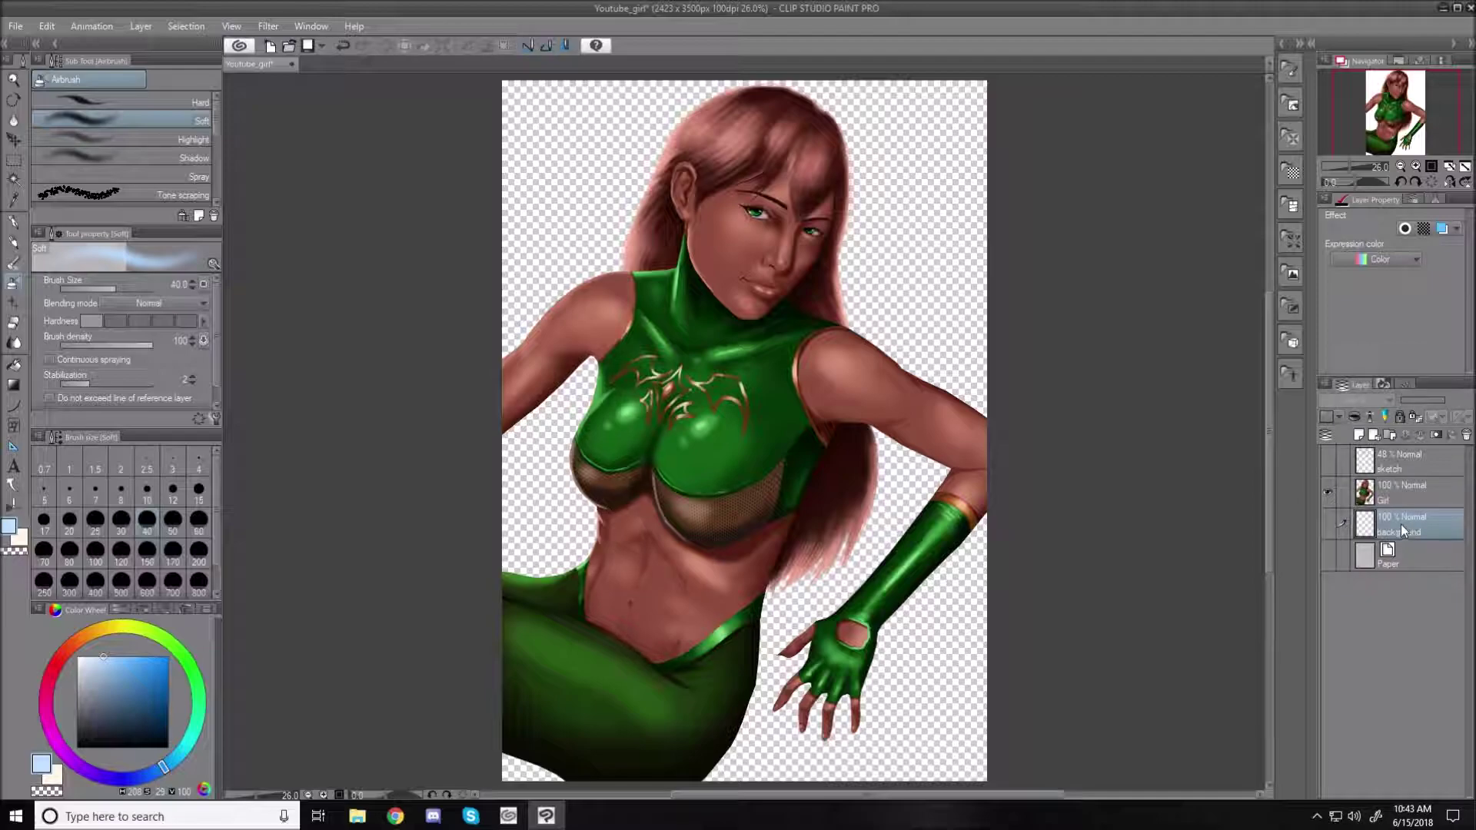
click(1329, 526)
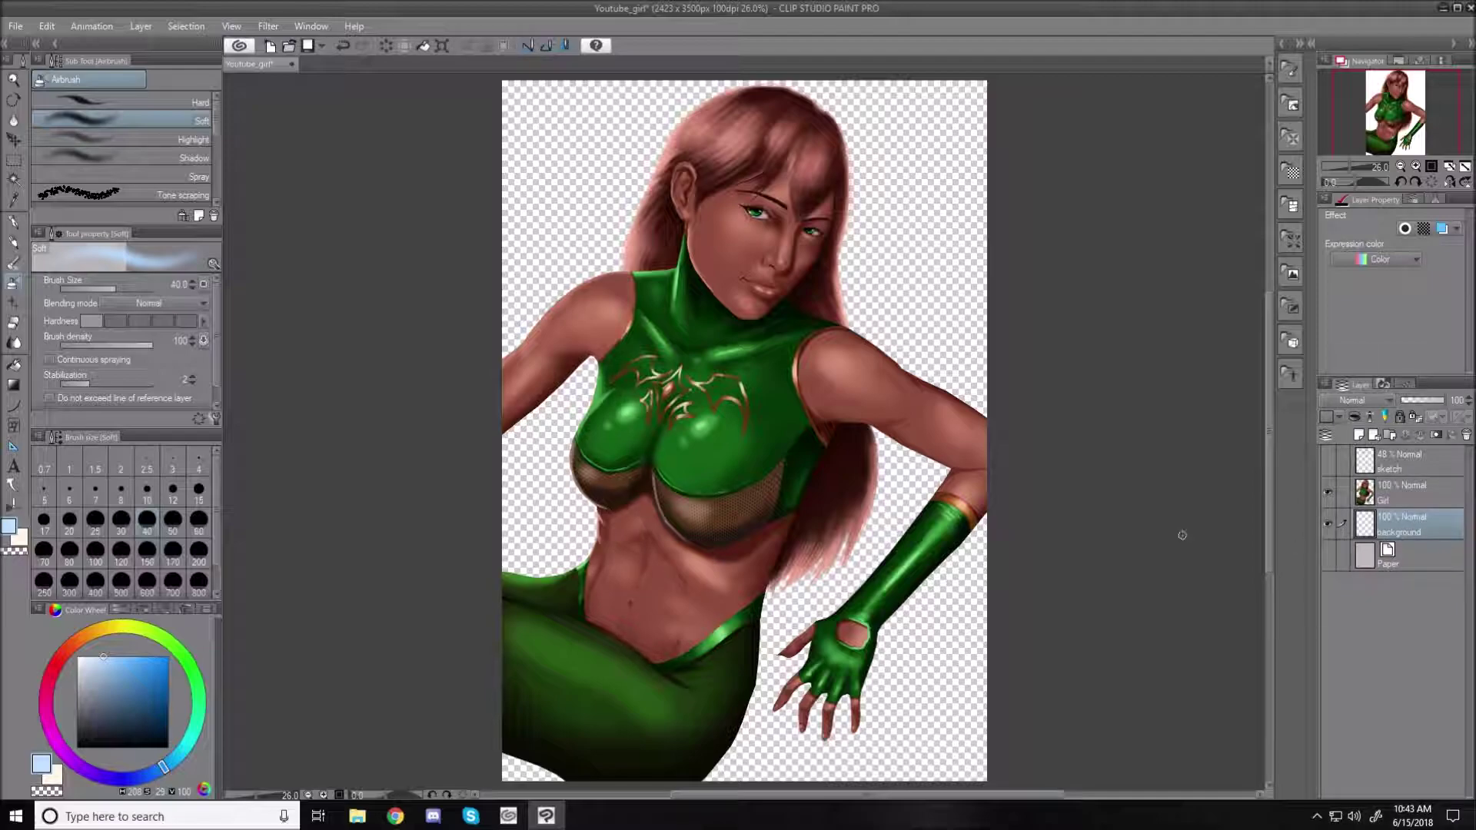
click(1328, 558)
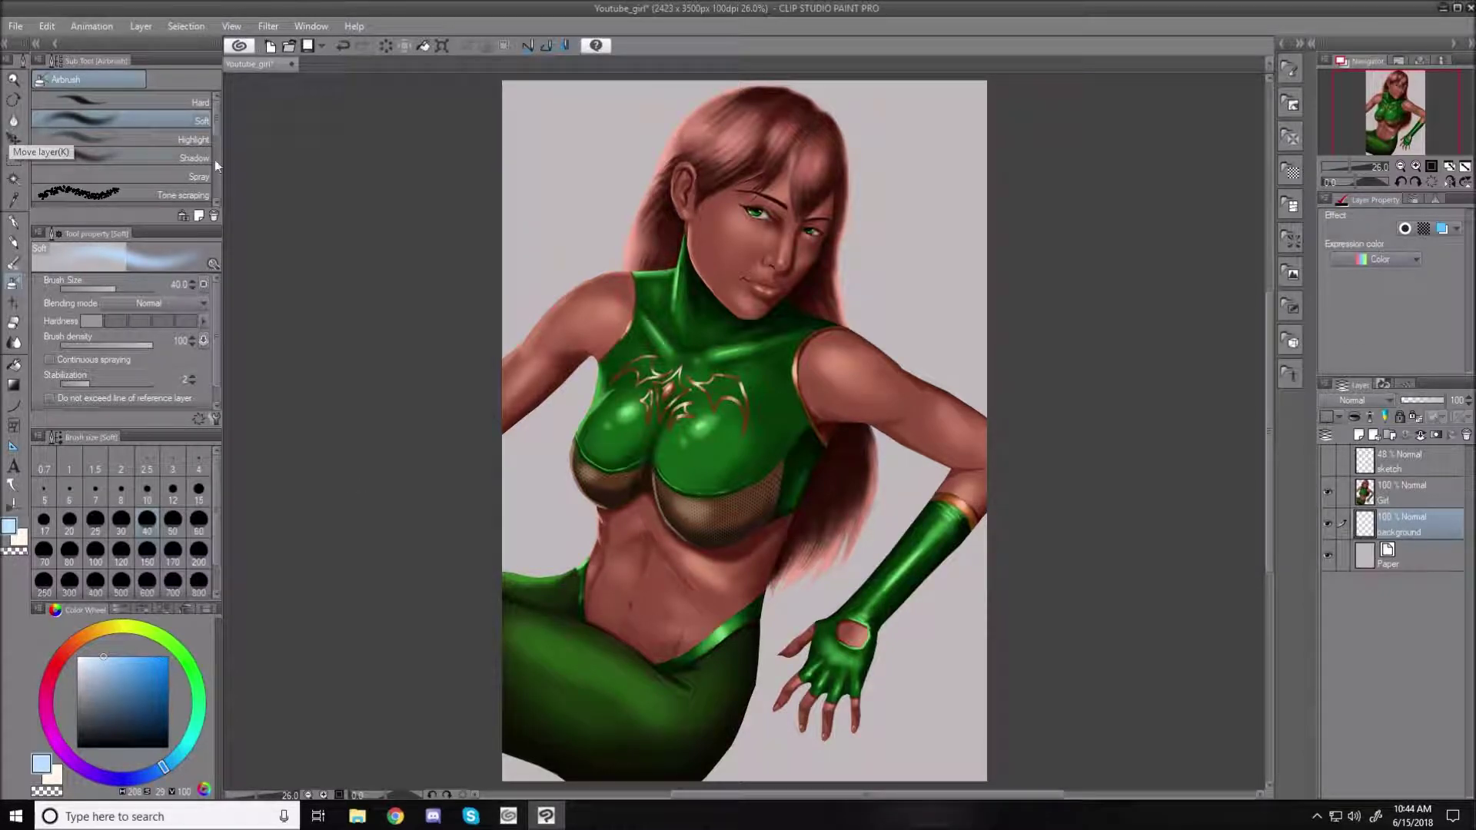
- Draw a rectangular selection across the full canvas width from the upper edge to the hand, shift it slightly, and deselect it
click(15, 164)
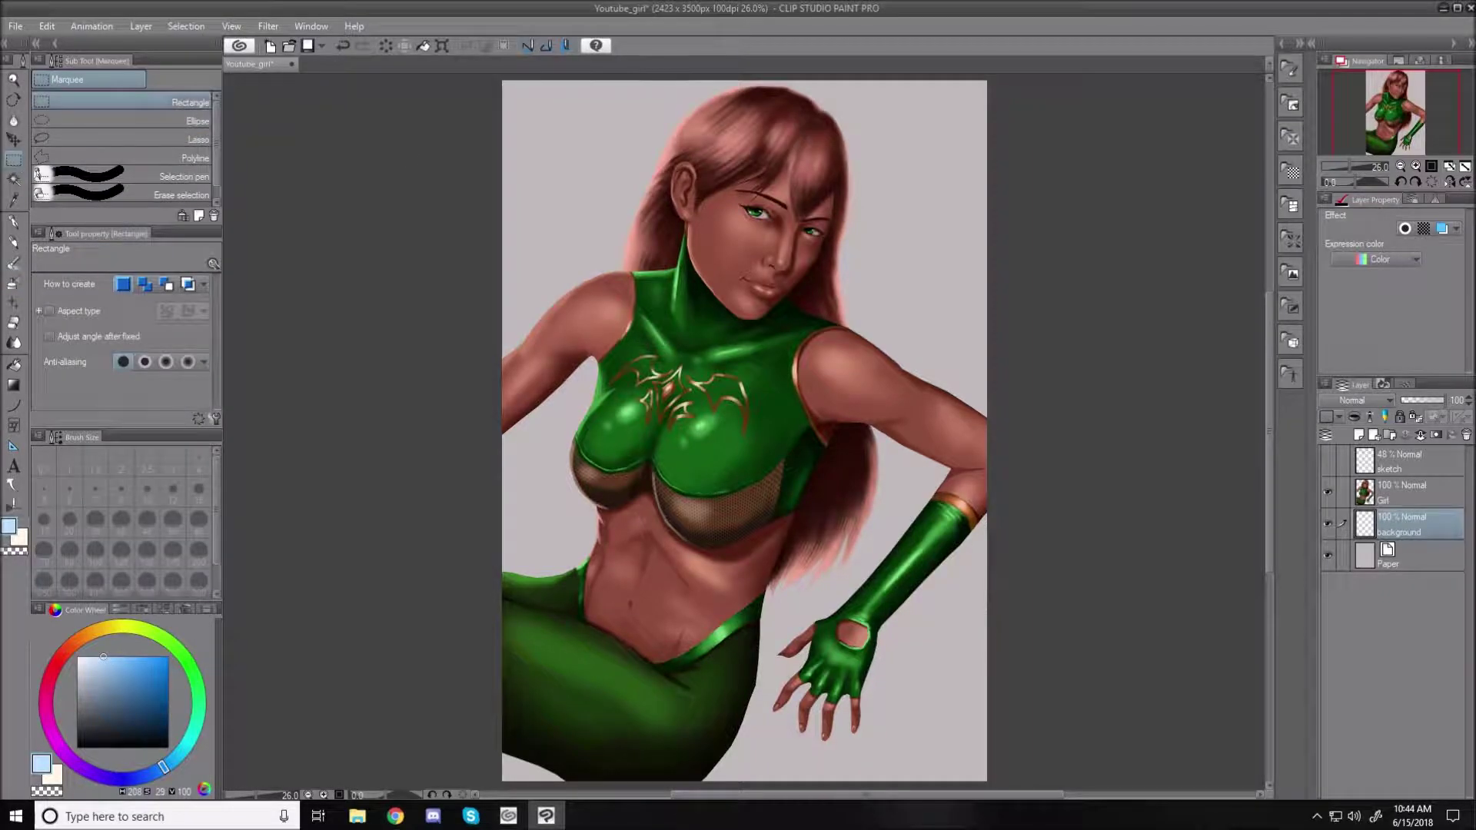
drag(501, 79, 989, 653)
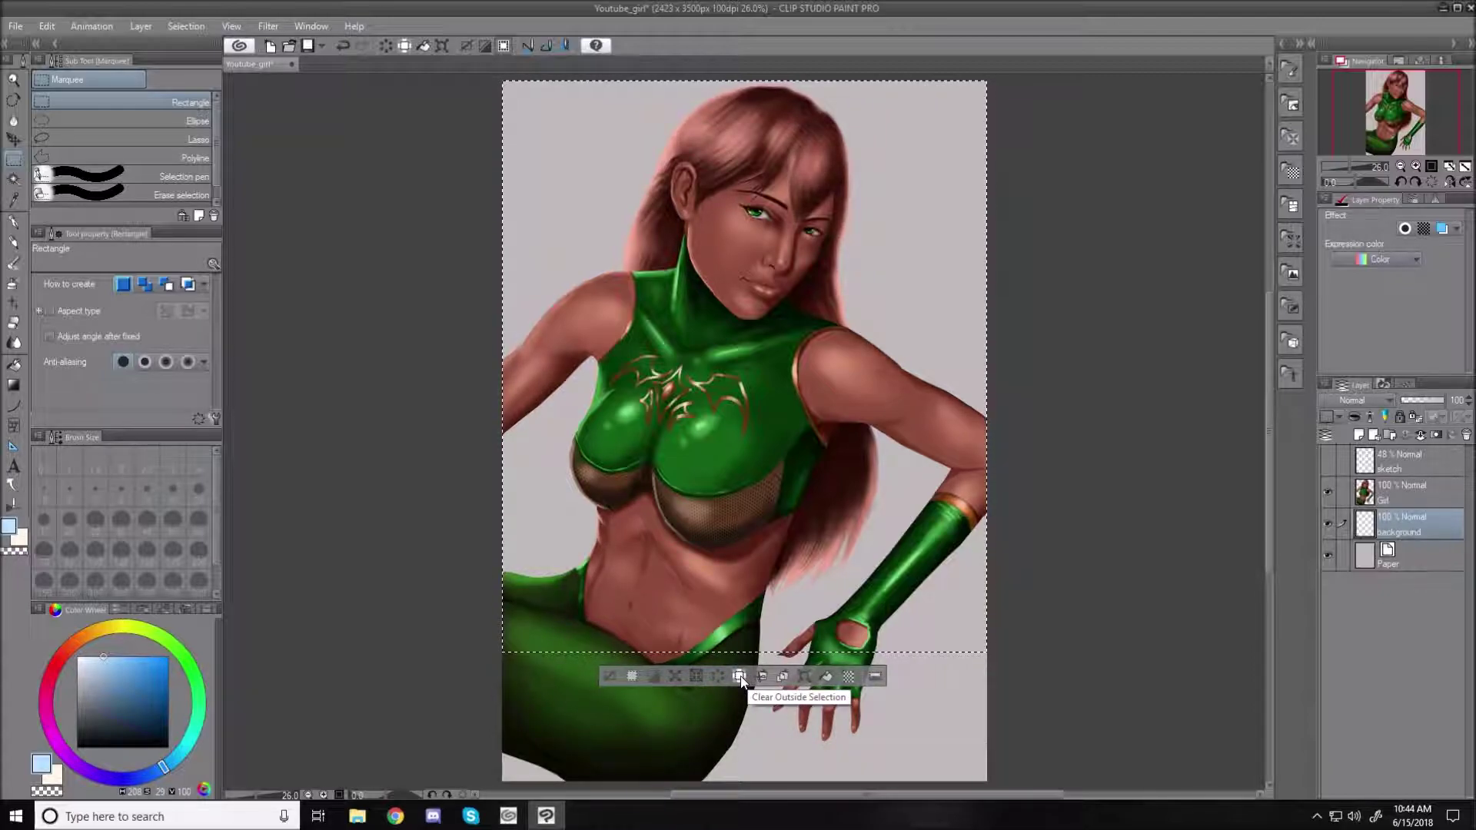
click(805, 687)
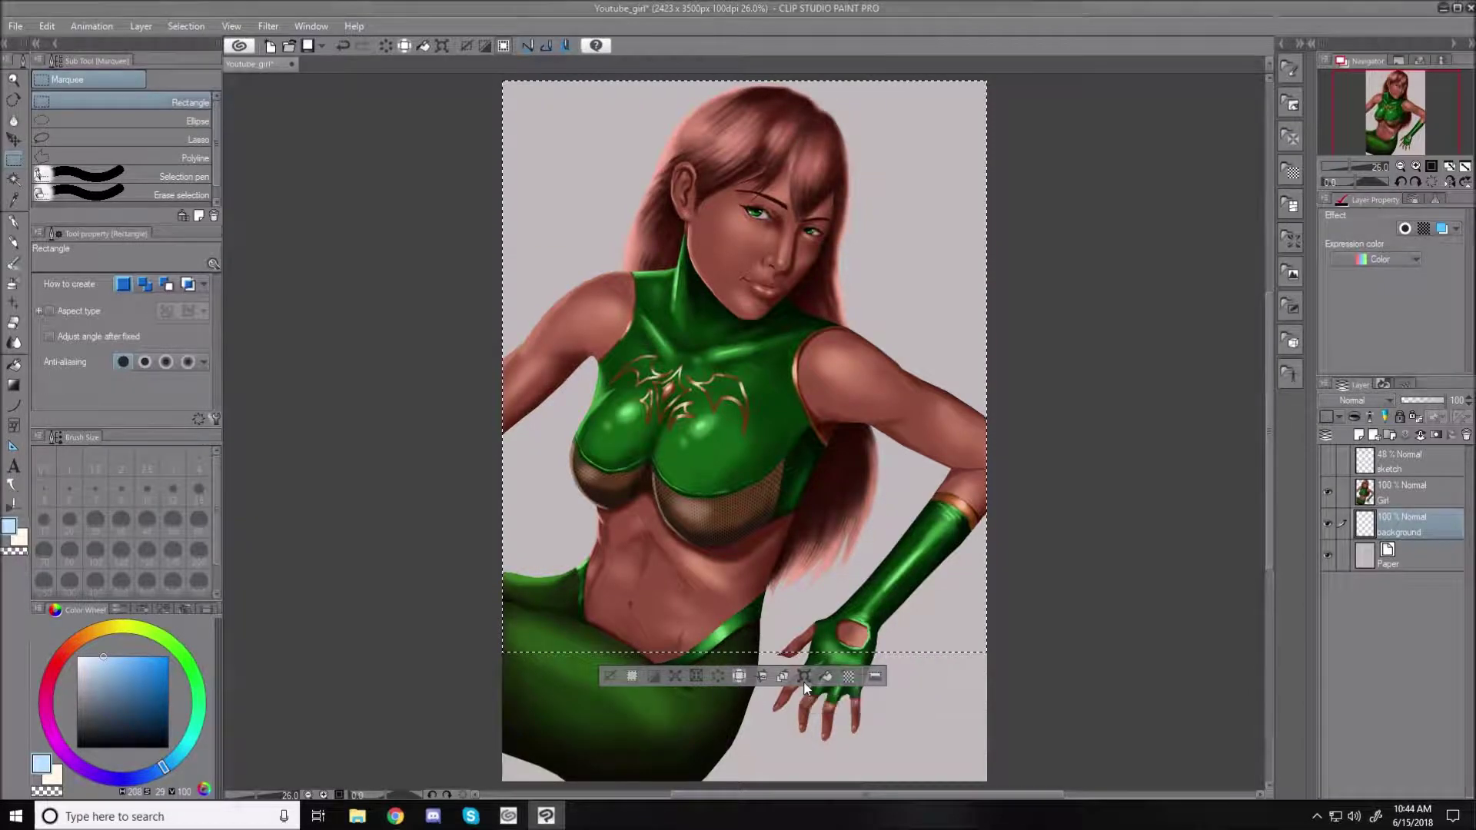
click(774, 306)
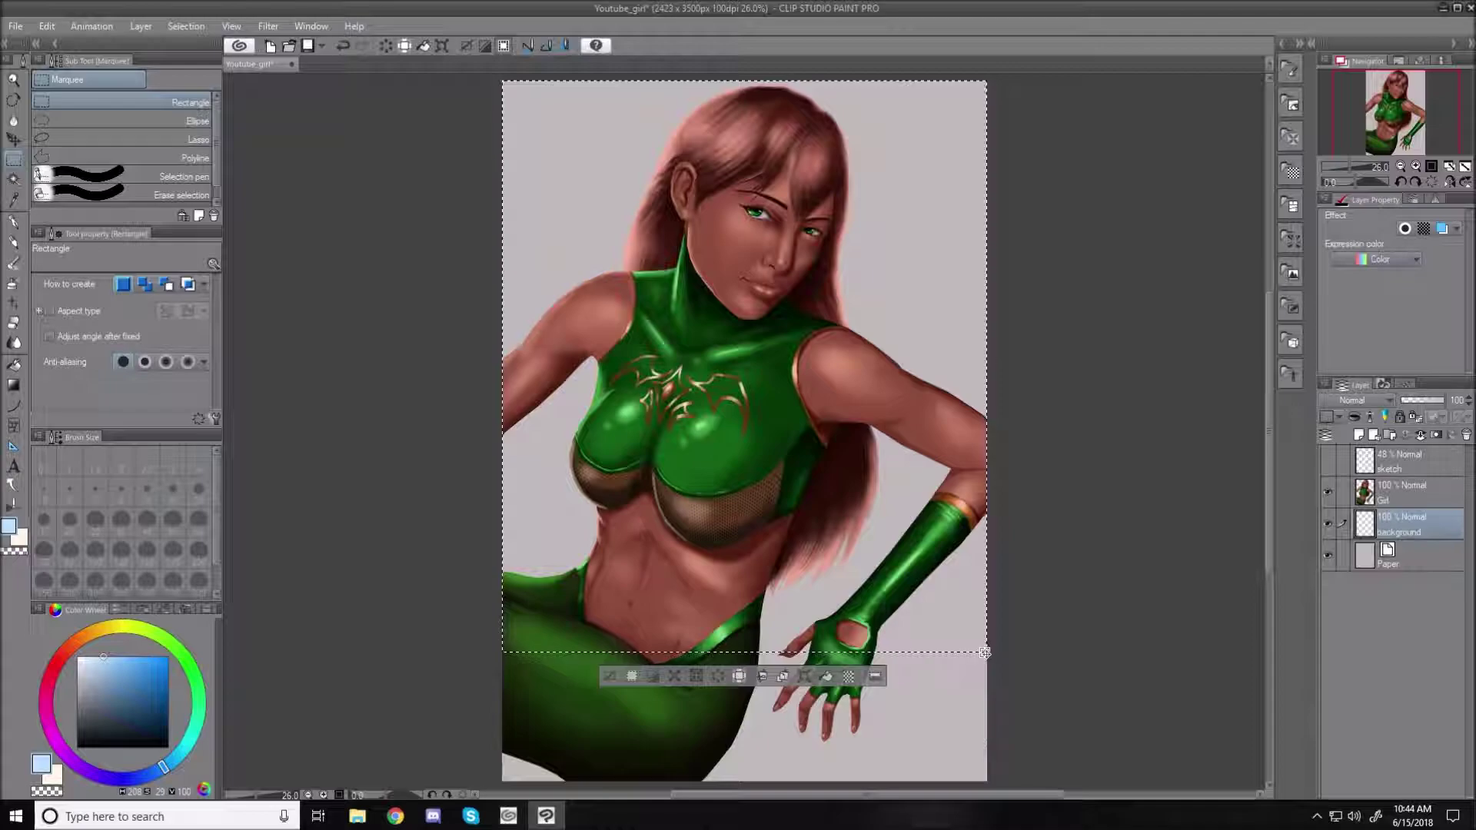
mouse_move(985, 643)
mouse_down()
mouse_move(980, 685)
mouse_move(979, 655)
mouse_up()
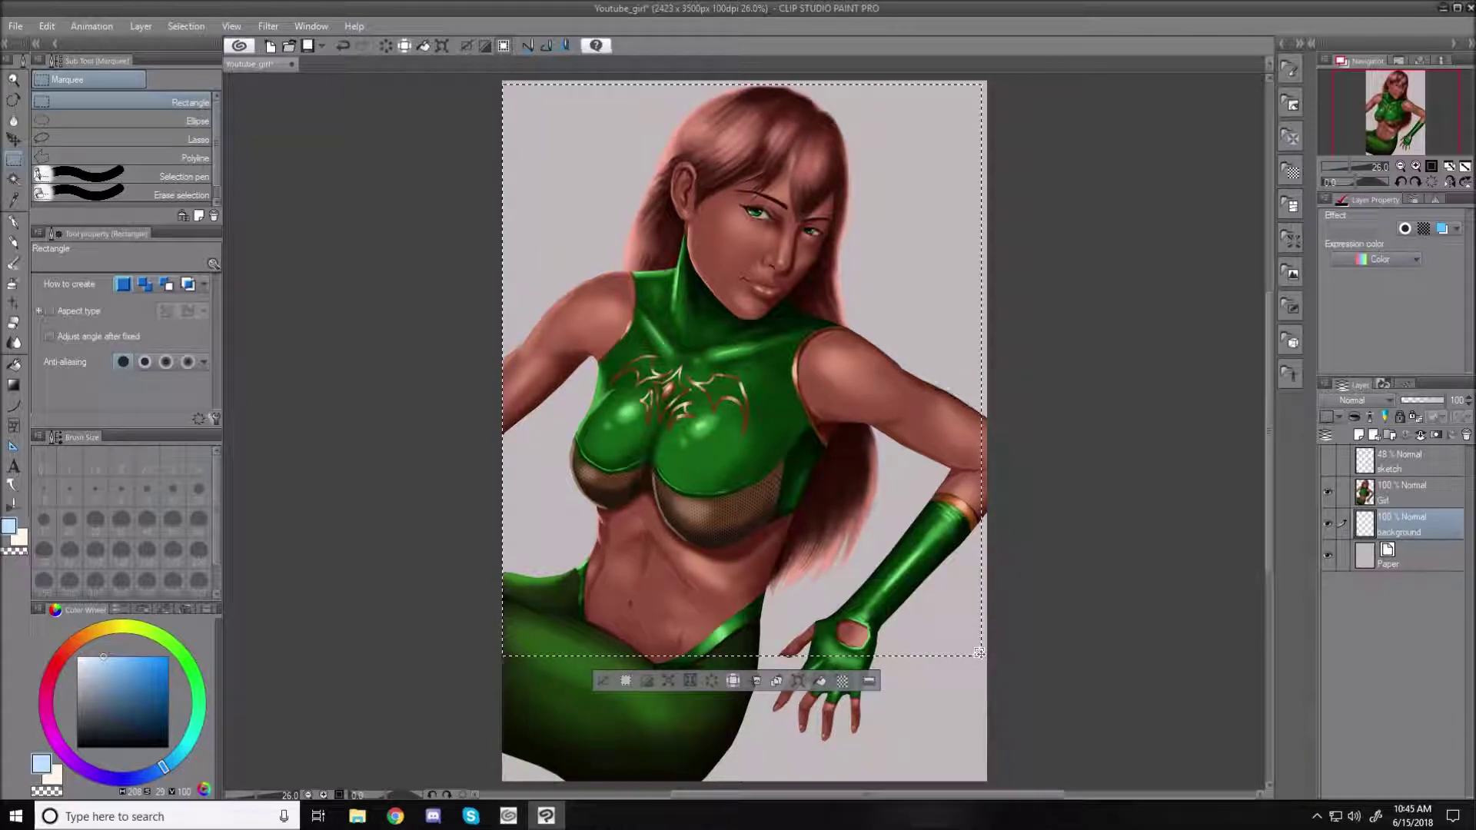
click(599, 685)
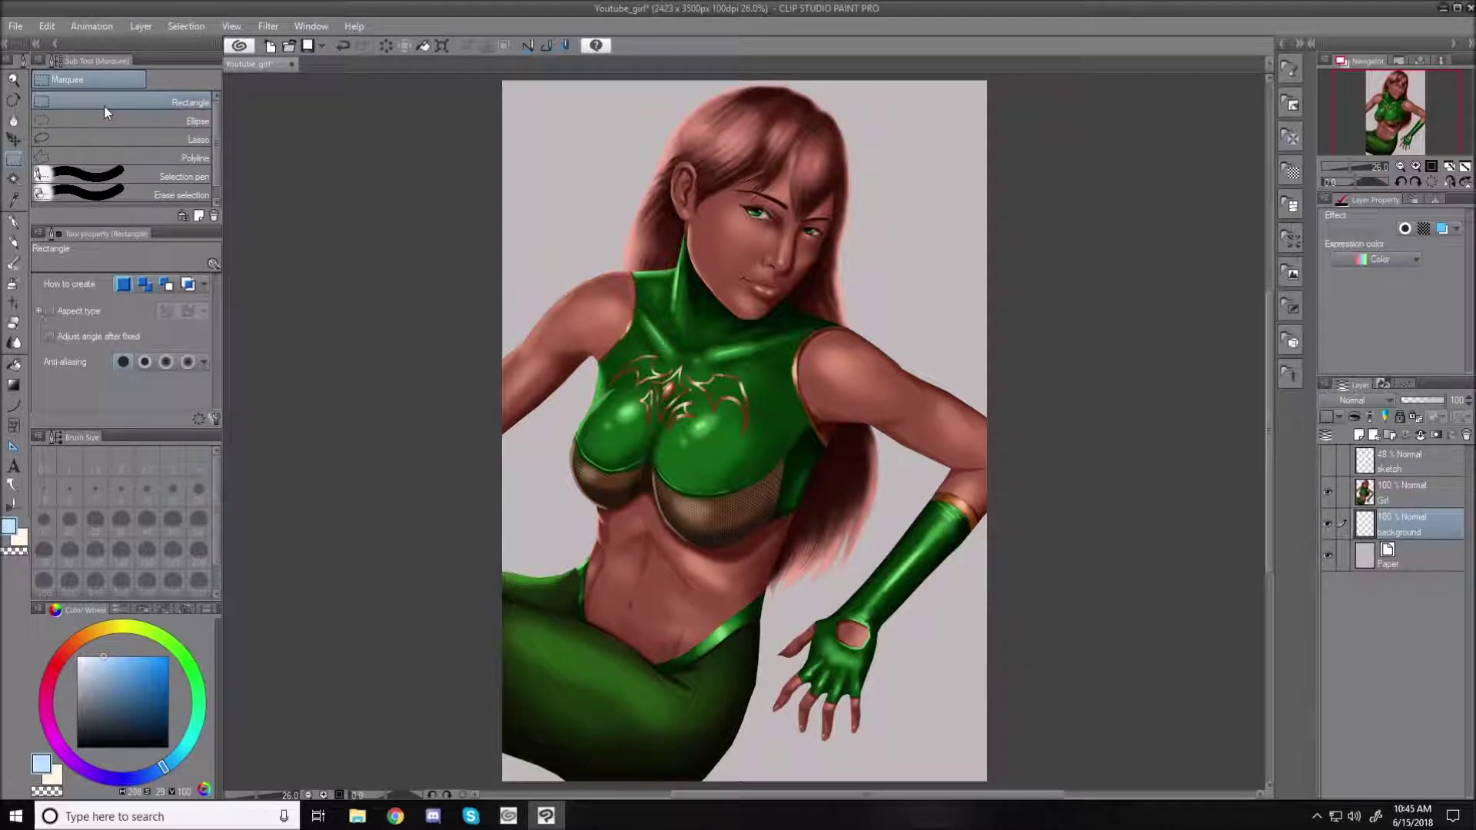
- Set the drawing colour to a near-black blue and make a Polyline selection of the canvas above a line slanting from hips to hand
click(13, 384)
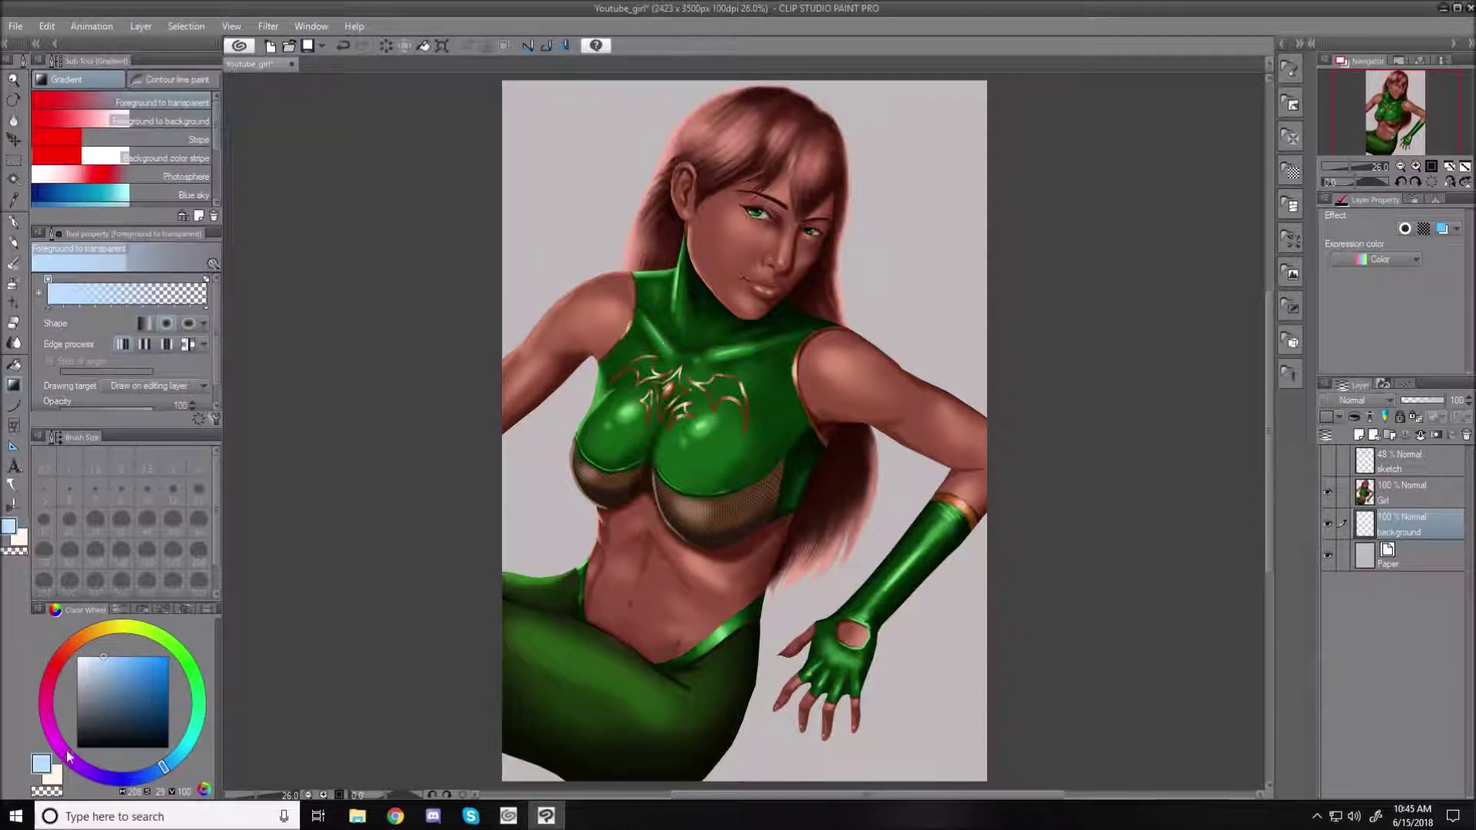
click(103, 739)
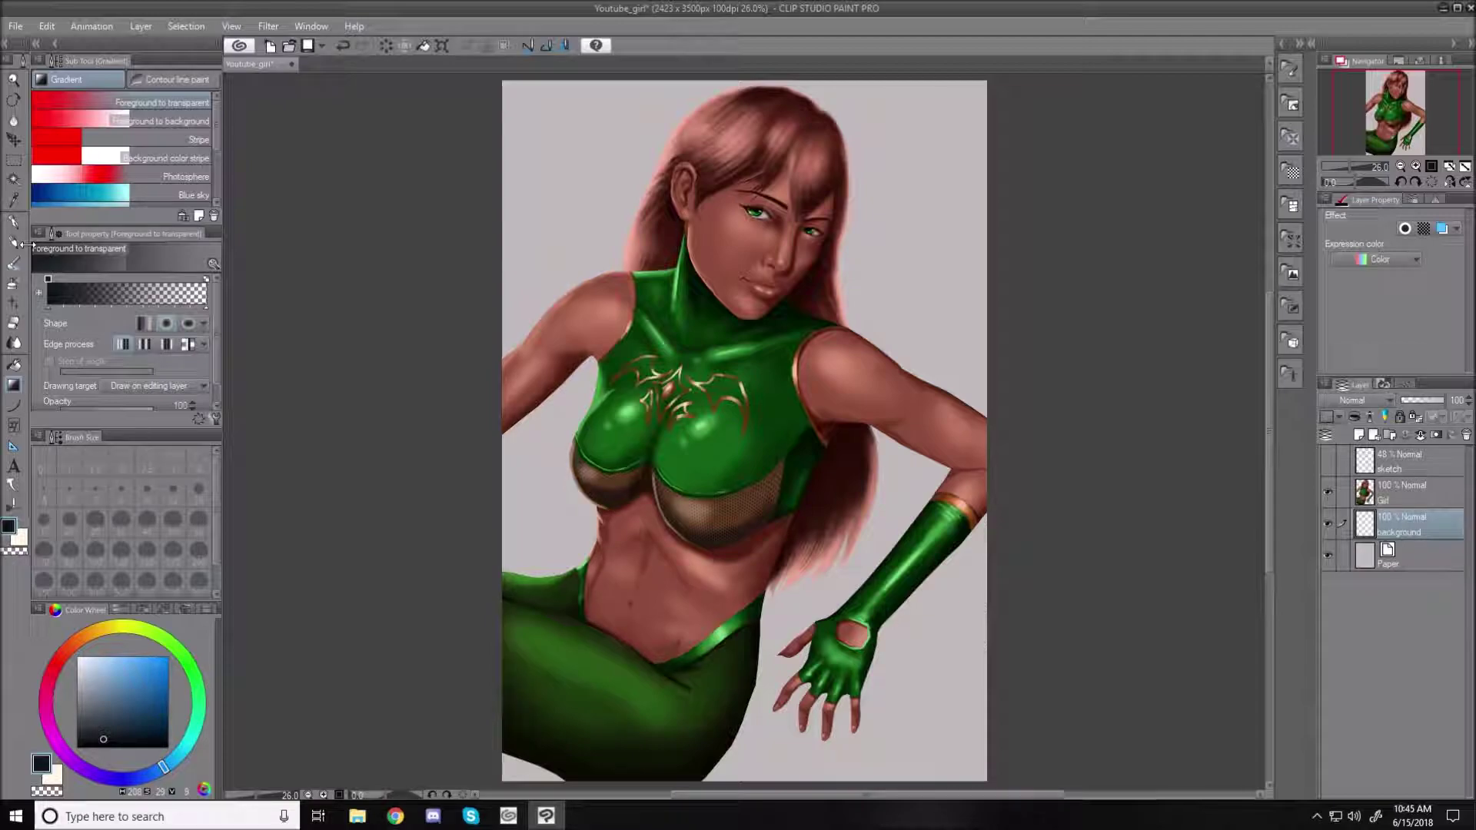
click(17, 161)
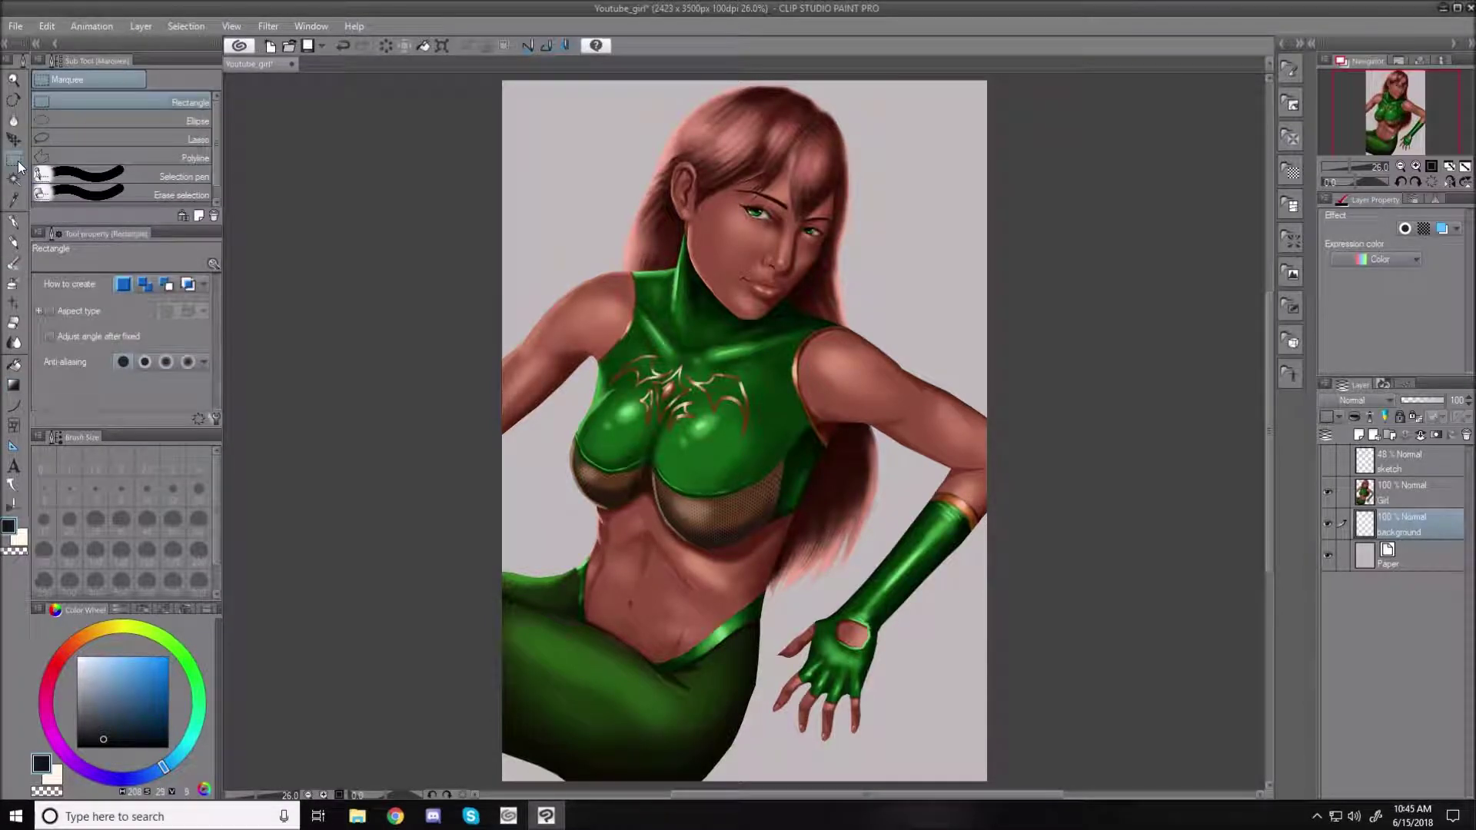
click(125, 155)
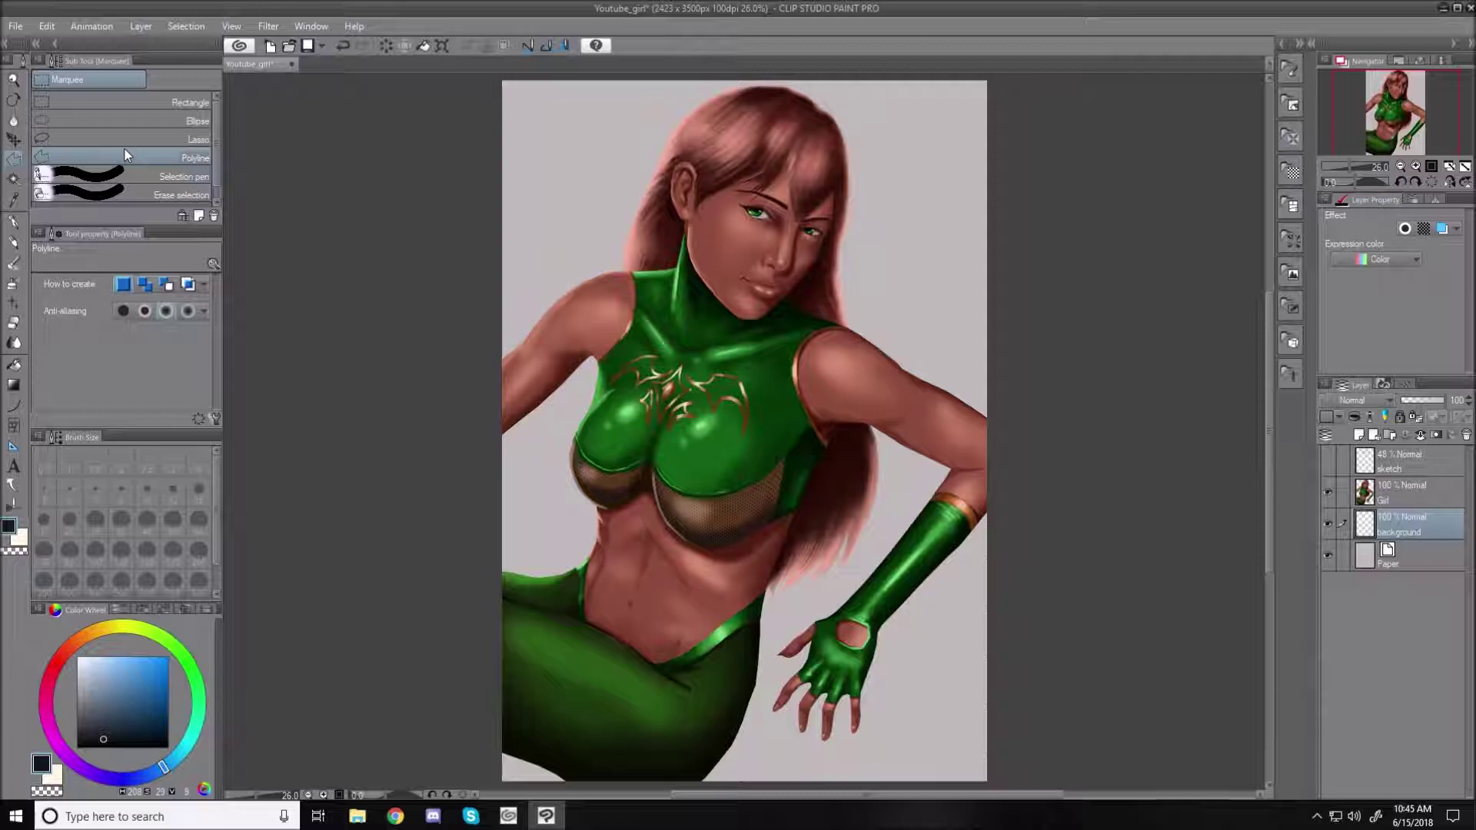
click(499, 564)
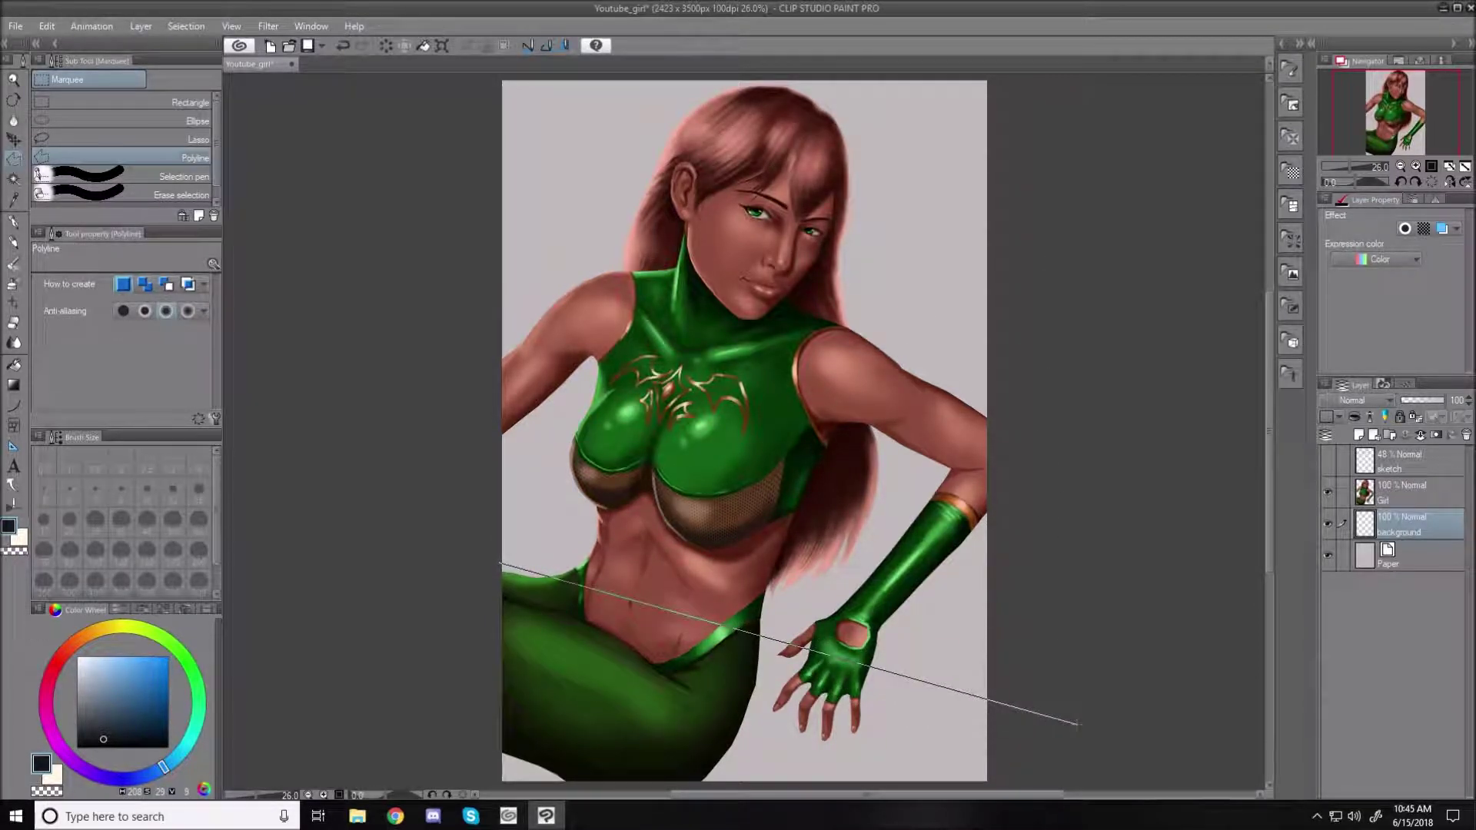
click(1077, 724)
scroll(1055, 131, up, 2)
click(1068, 119)
click(398, 128)
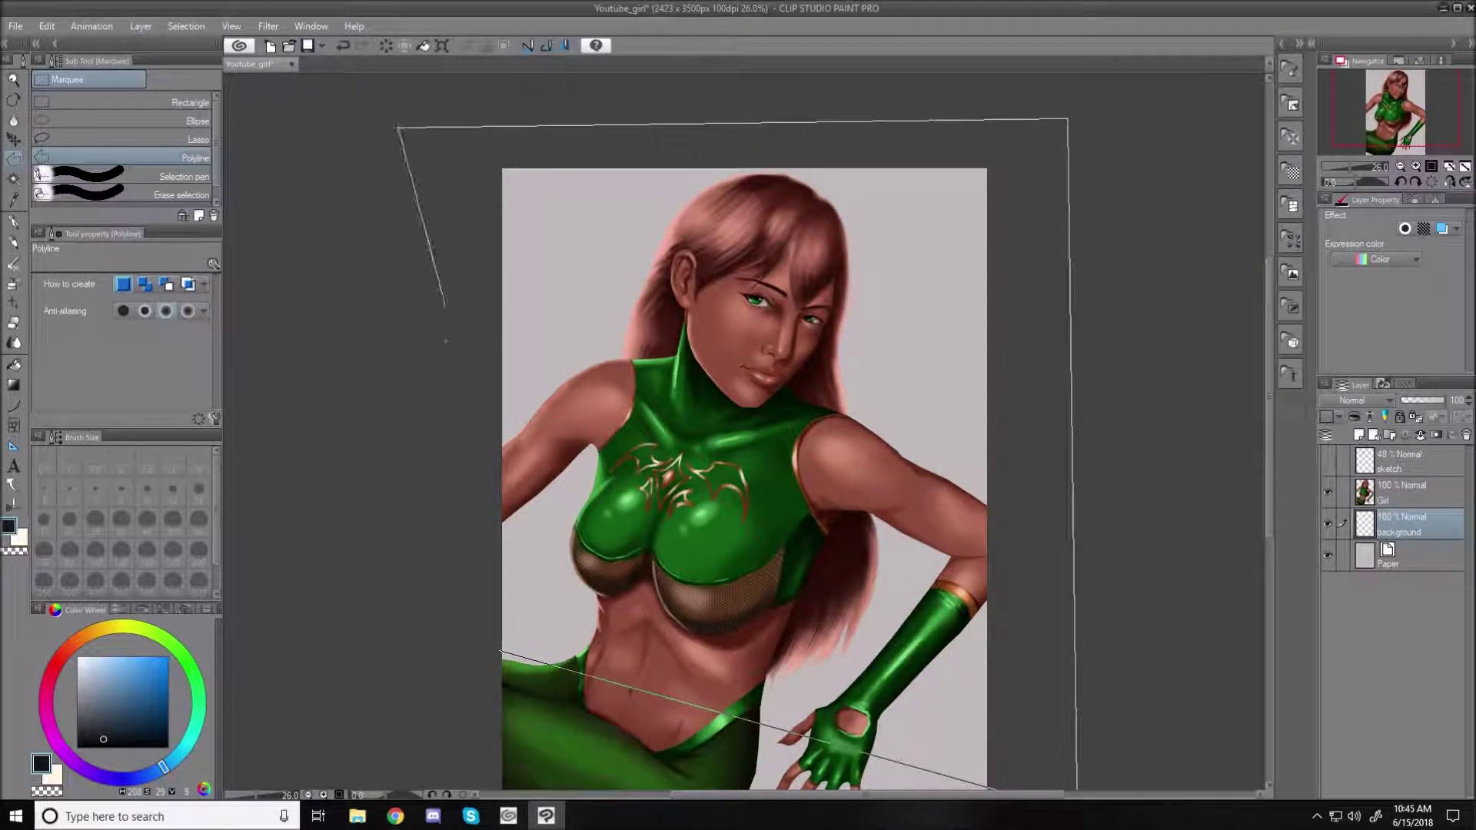
click(502, 652)
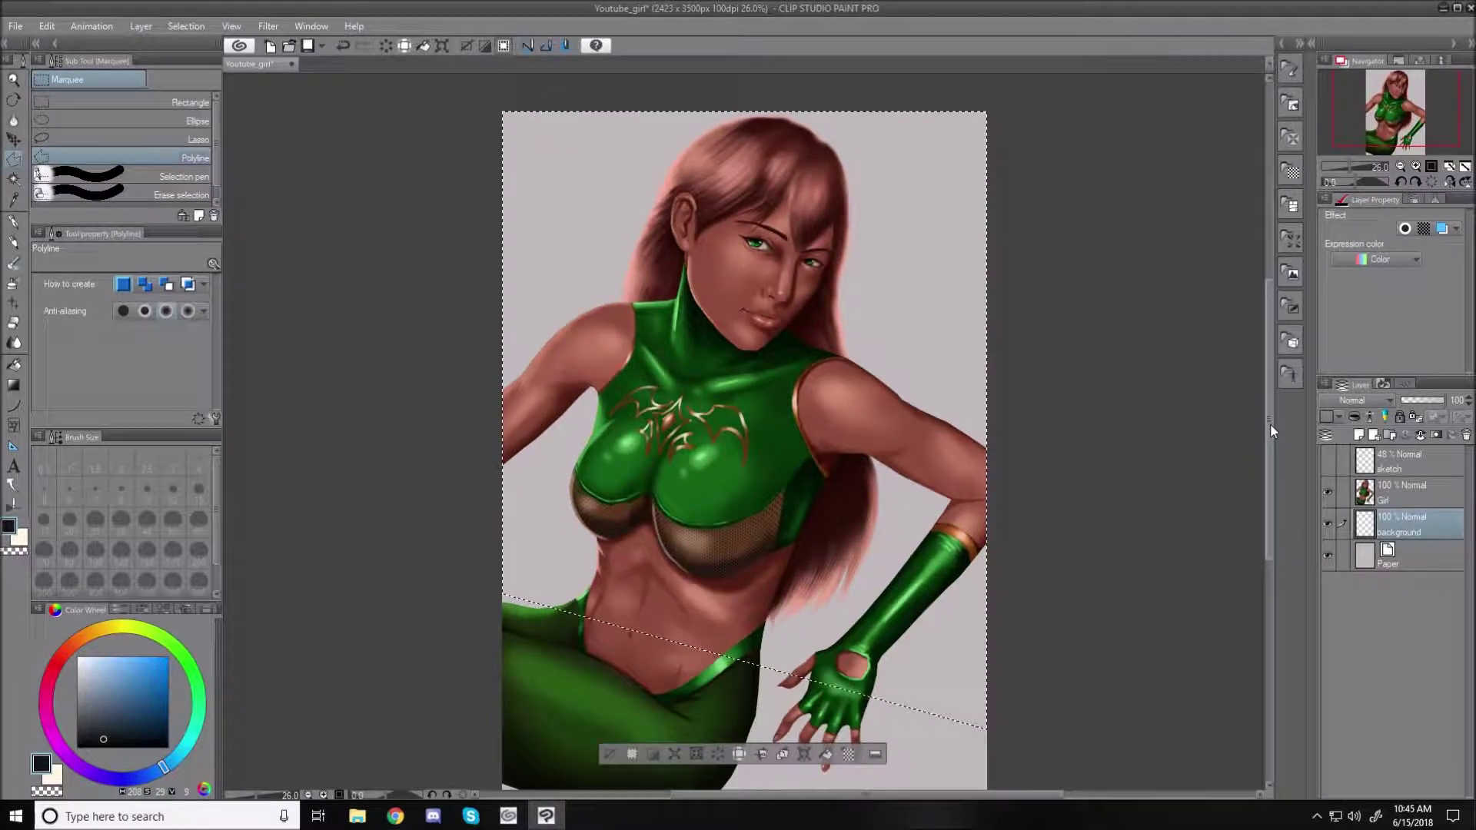
scroll(1276, 468, down, 3)
drag(1267, 492, 1265, 454)
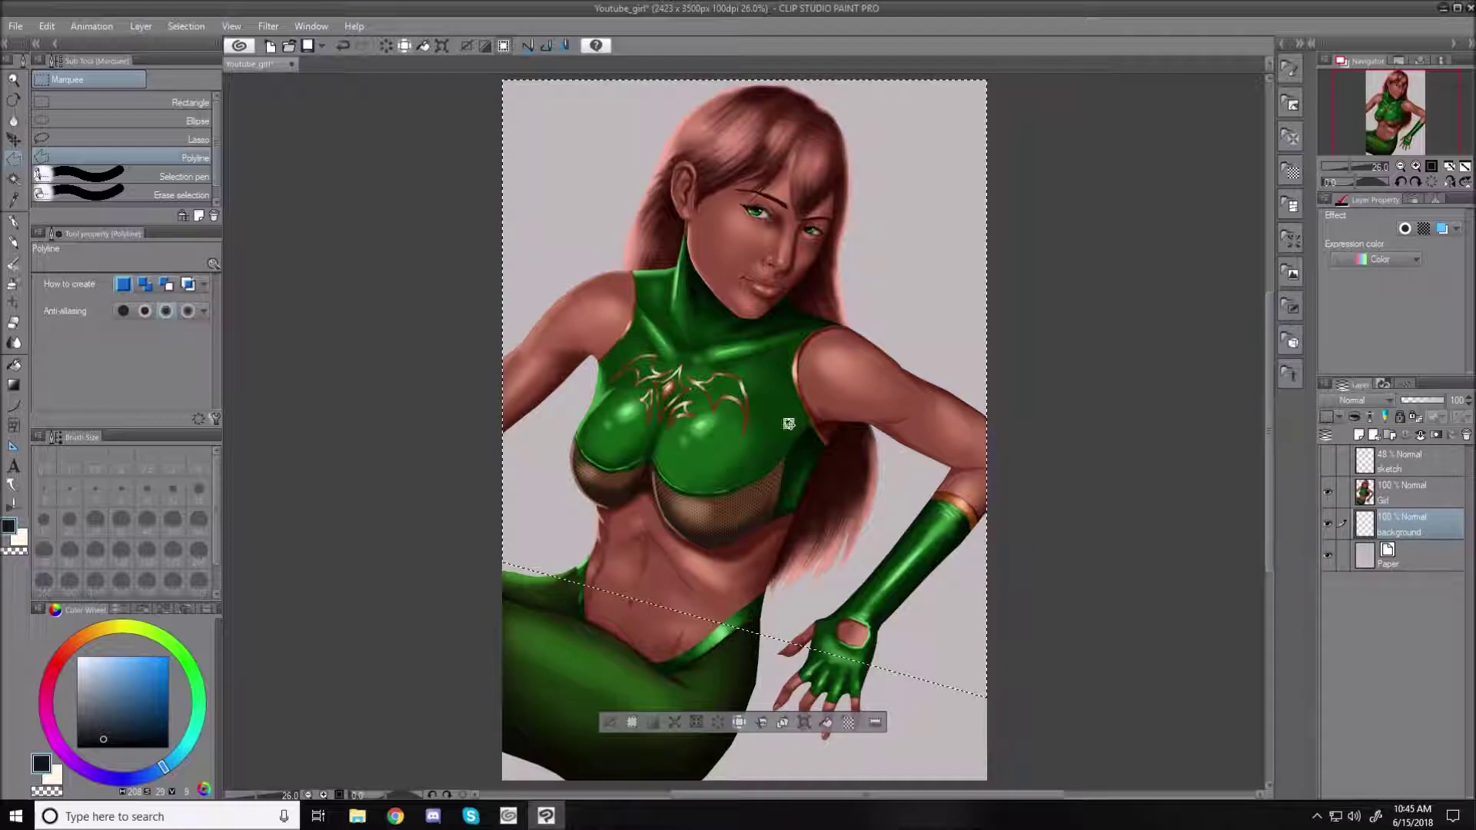
- Fill the selected area with an upward Foreground to transparent gradient, running from the slanted edge at the hips to the face
click(13, 384)
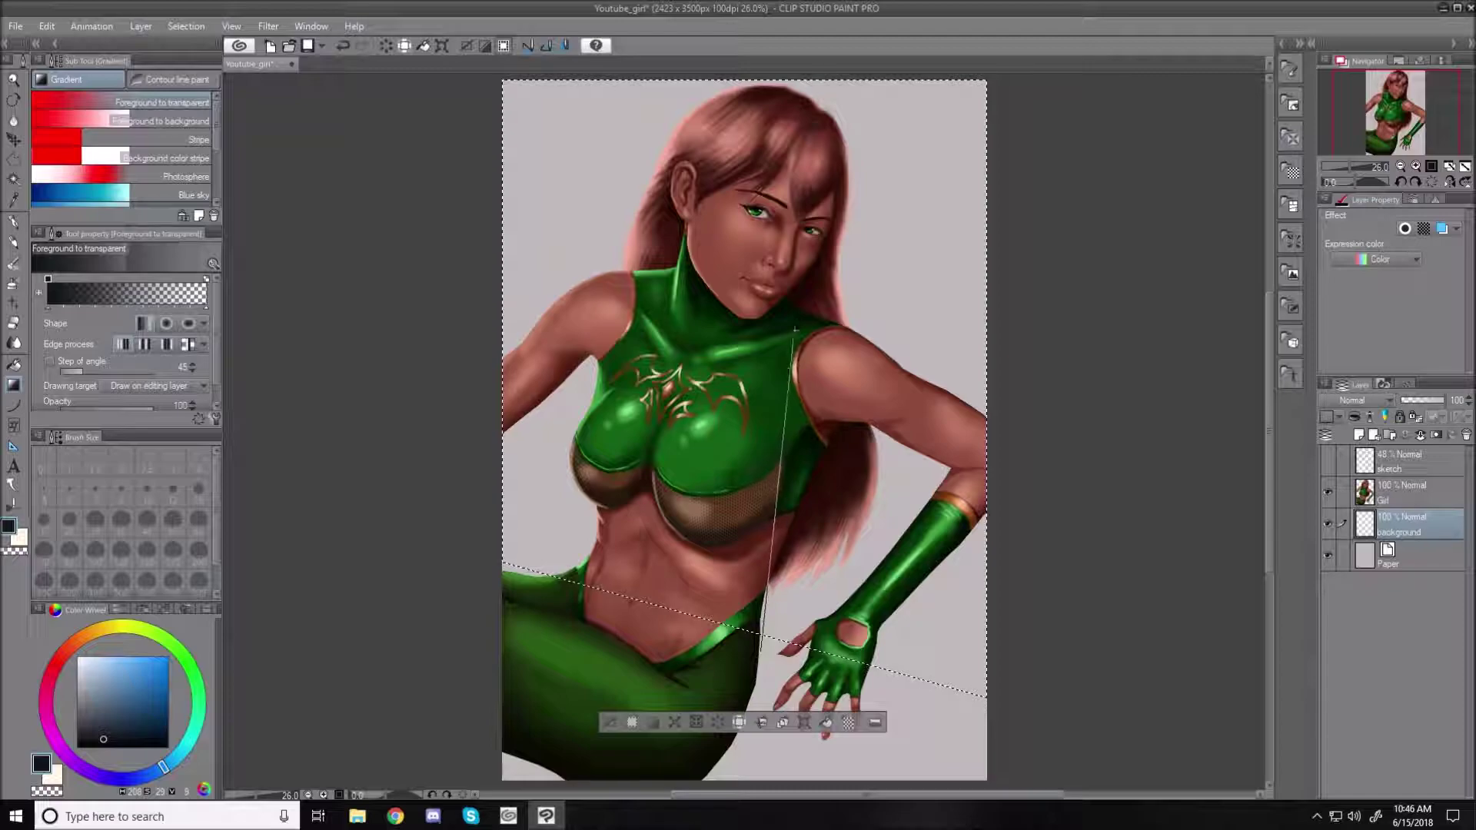
drag(761, 652, 769, 248)
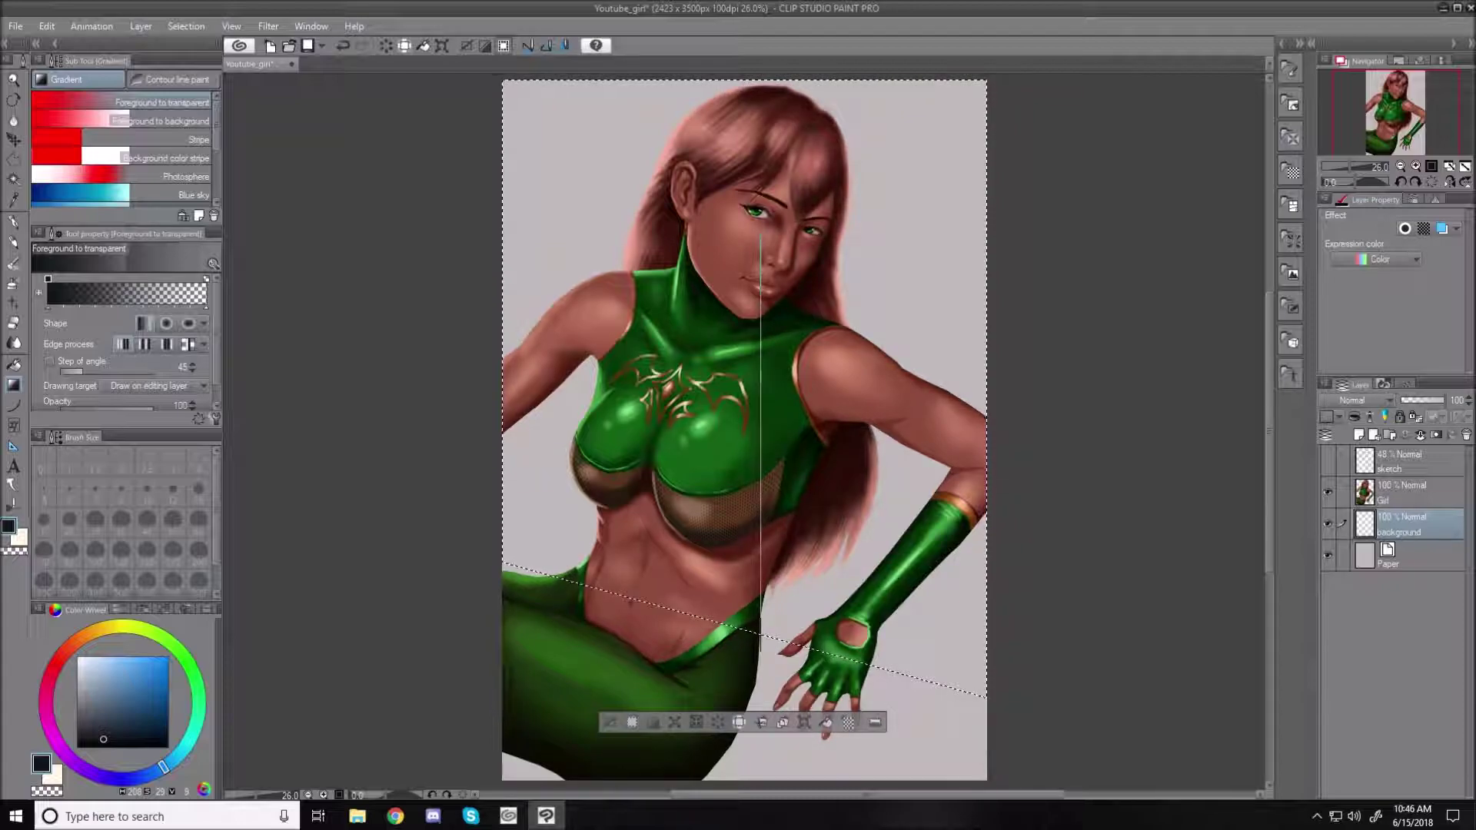
drag(760, 224, 761, 225)
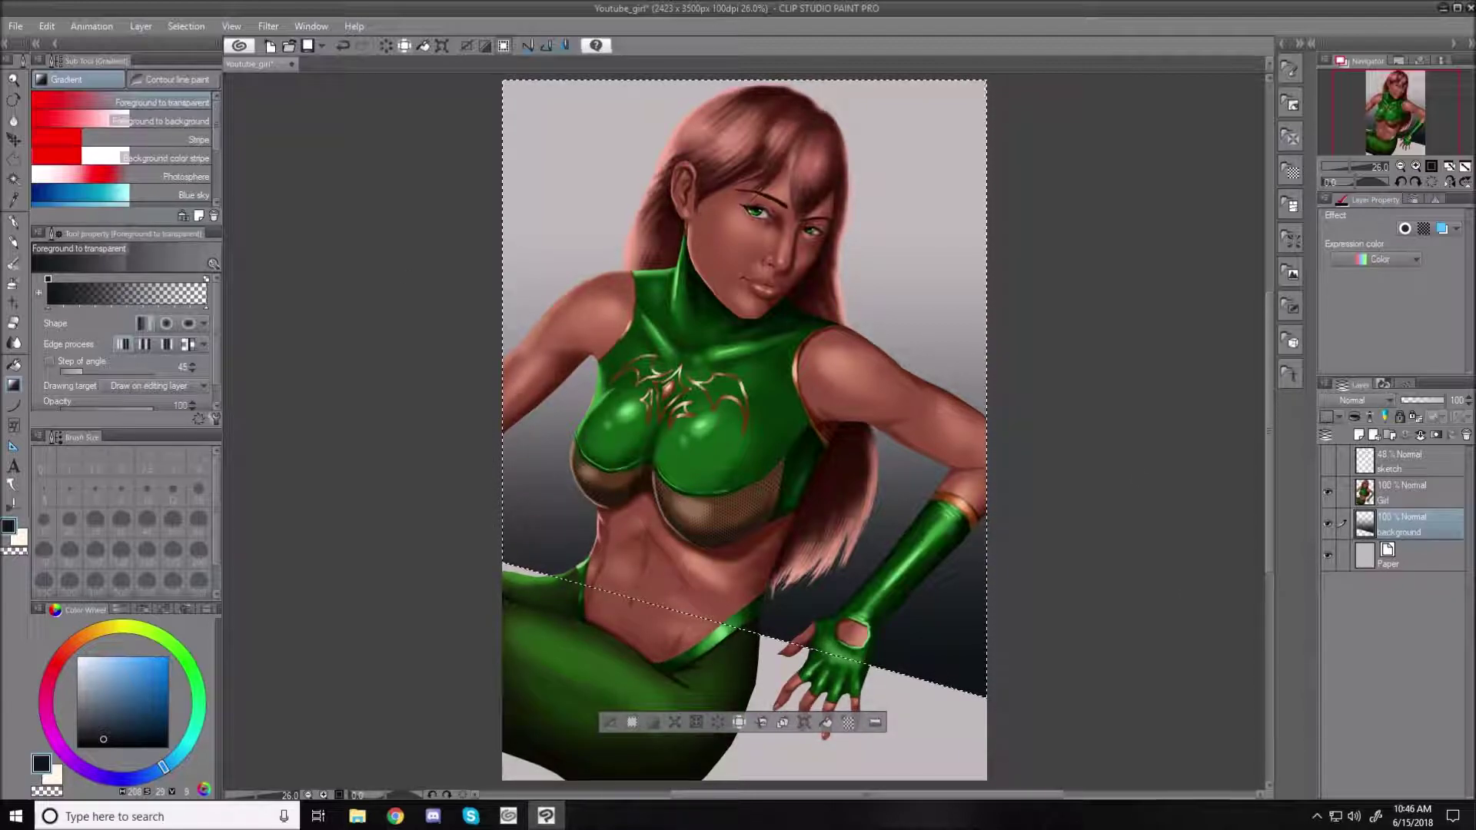
- Invert the selection, apply the dark gradient to the lower area fading from the right side toward the legs, and deselect
click(186, 25)
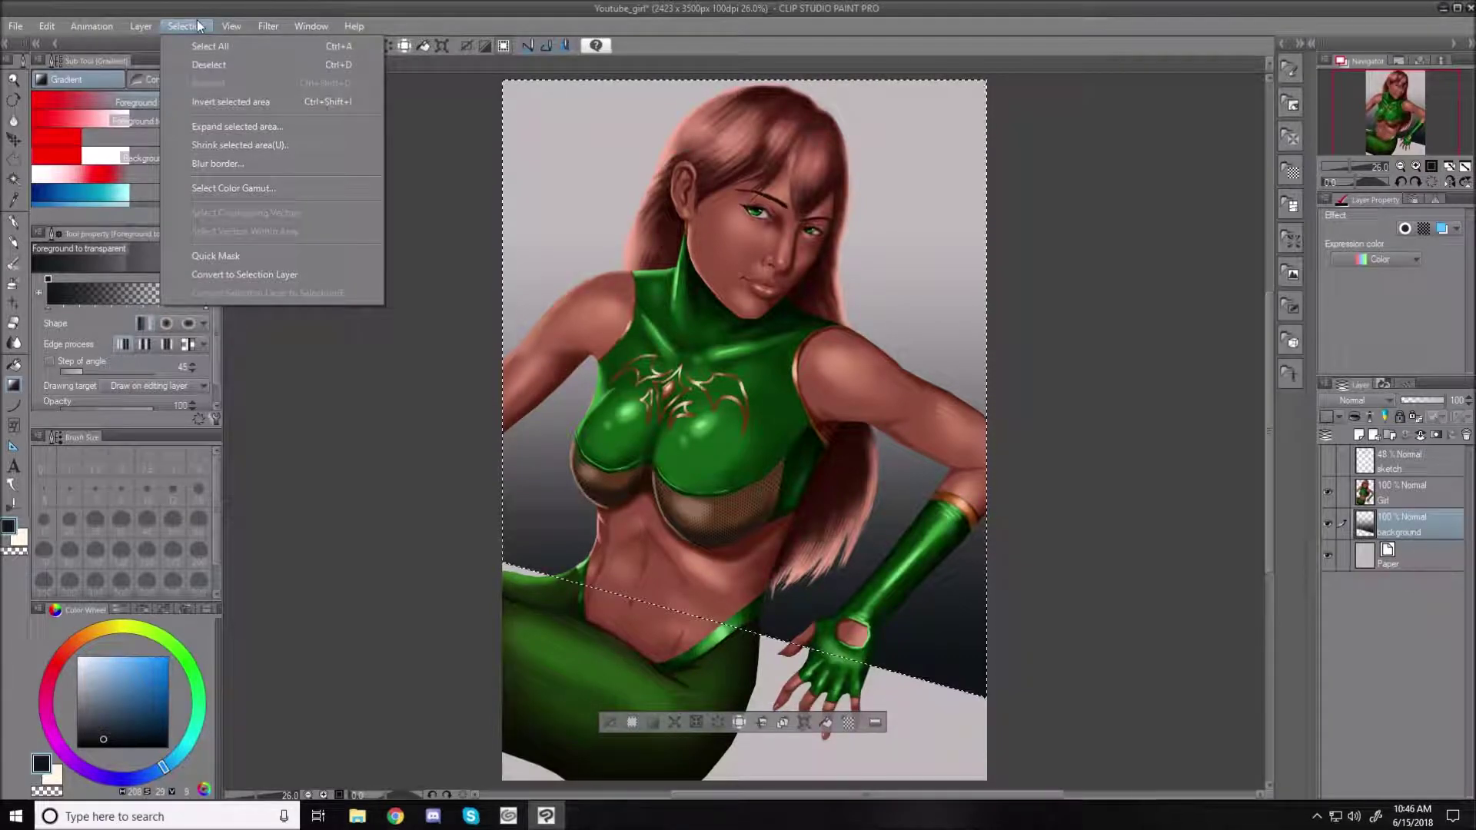
click(210, 104)
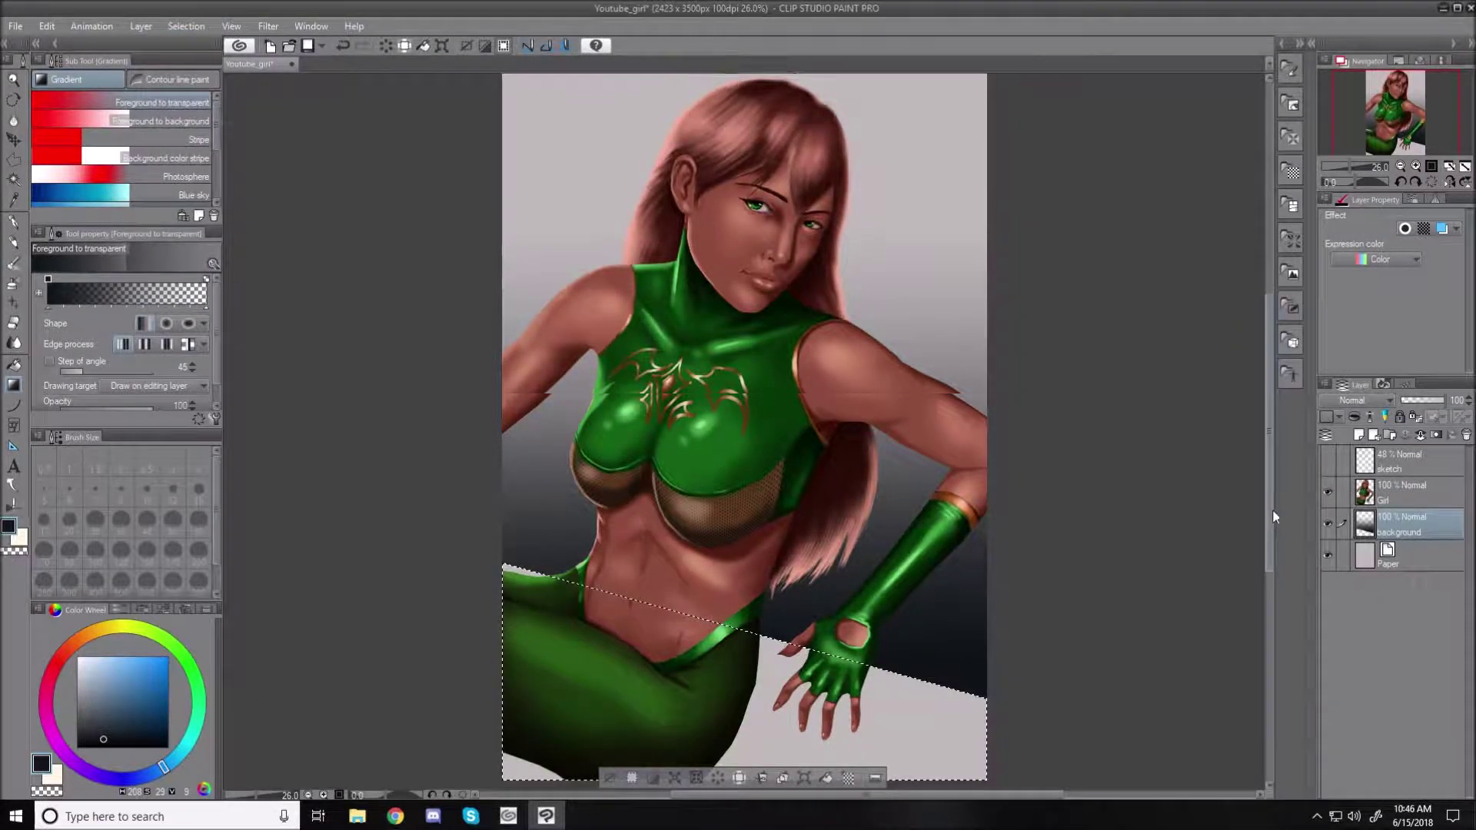
scroll(1271, 512, down, 3)
drag(773, 440, 666, 599)
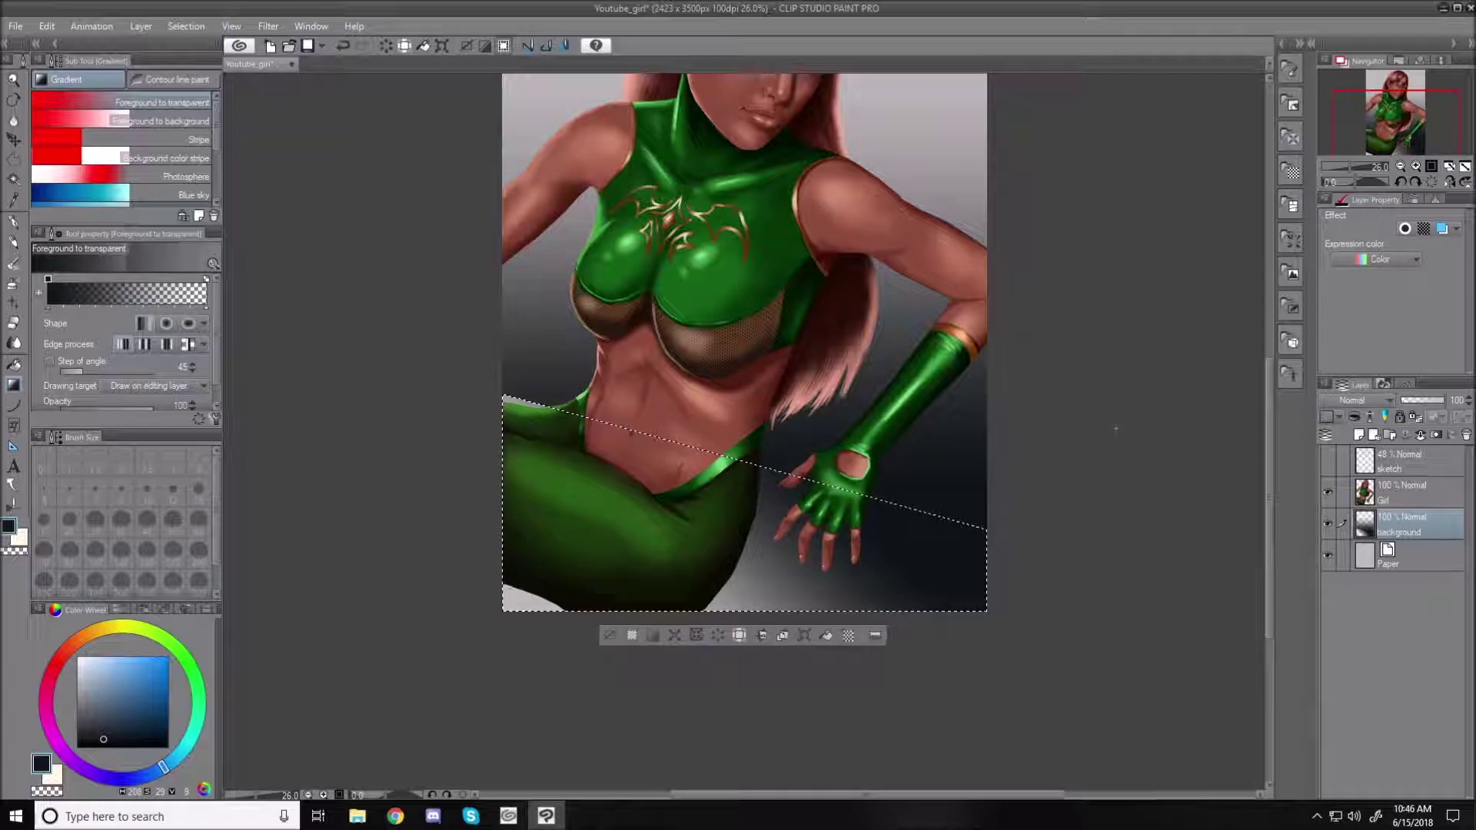
click(611, 637)
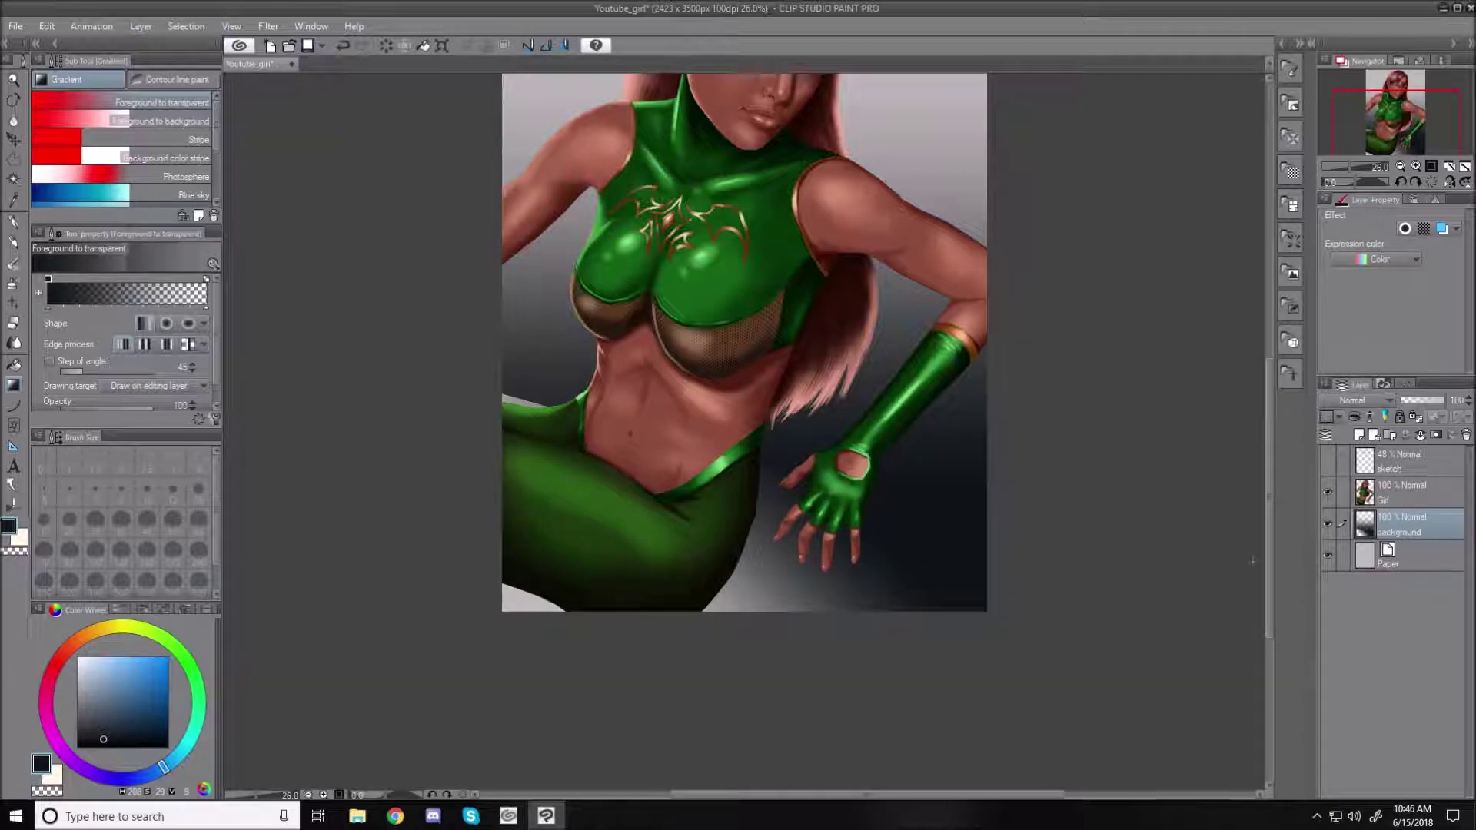
drag(1271, 574, 1270, 534)
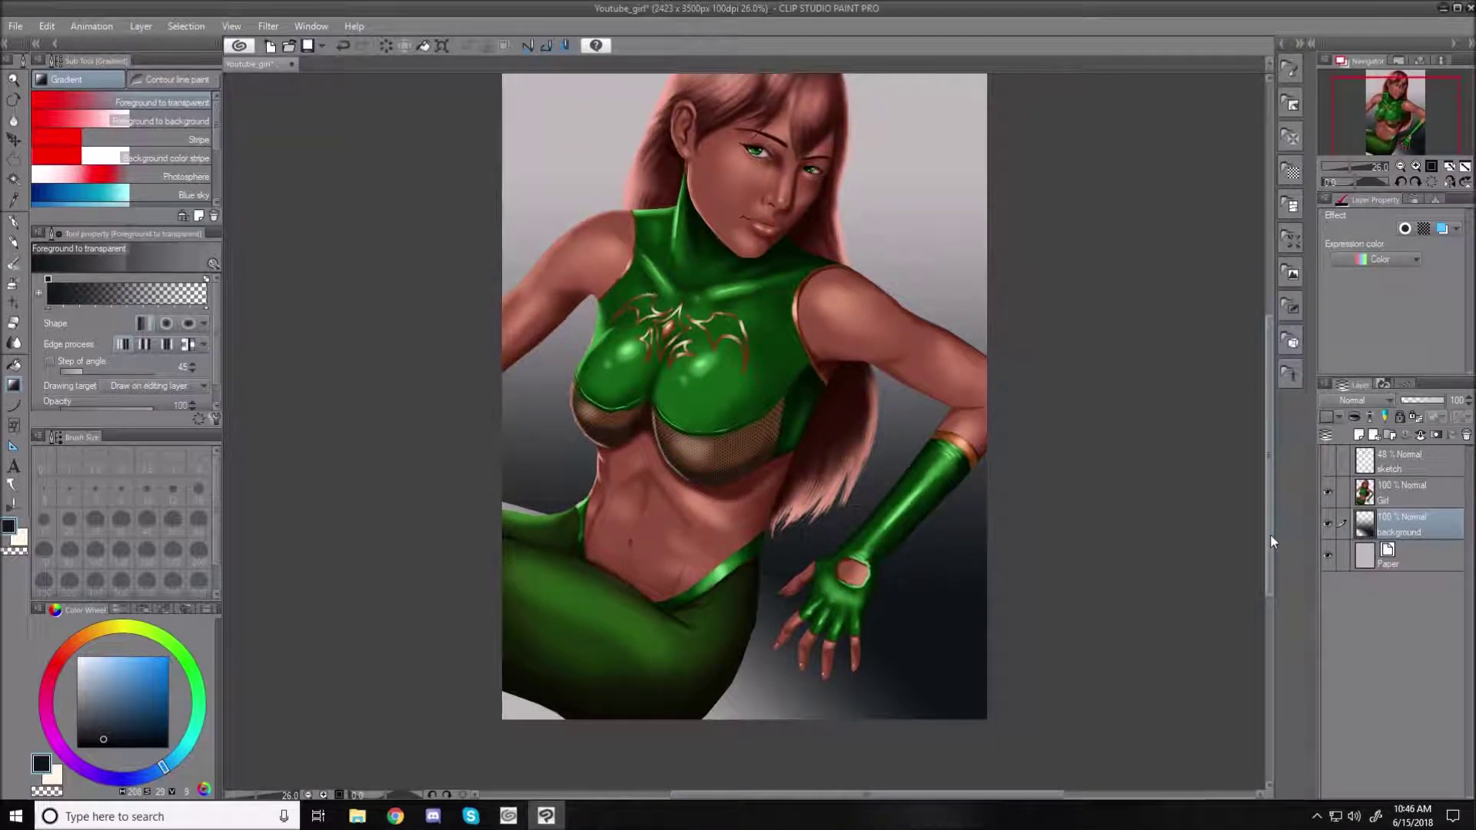
drag(1272, 515, 1272, 518)
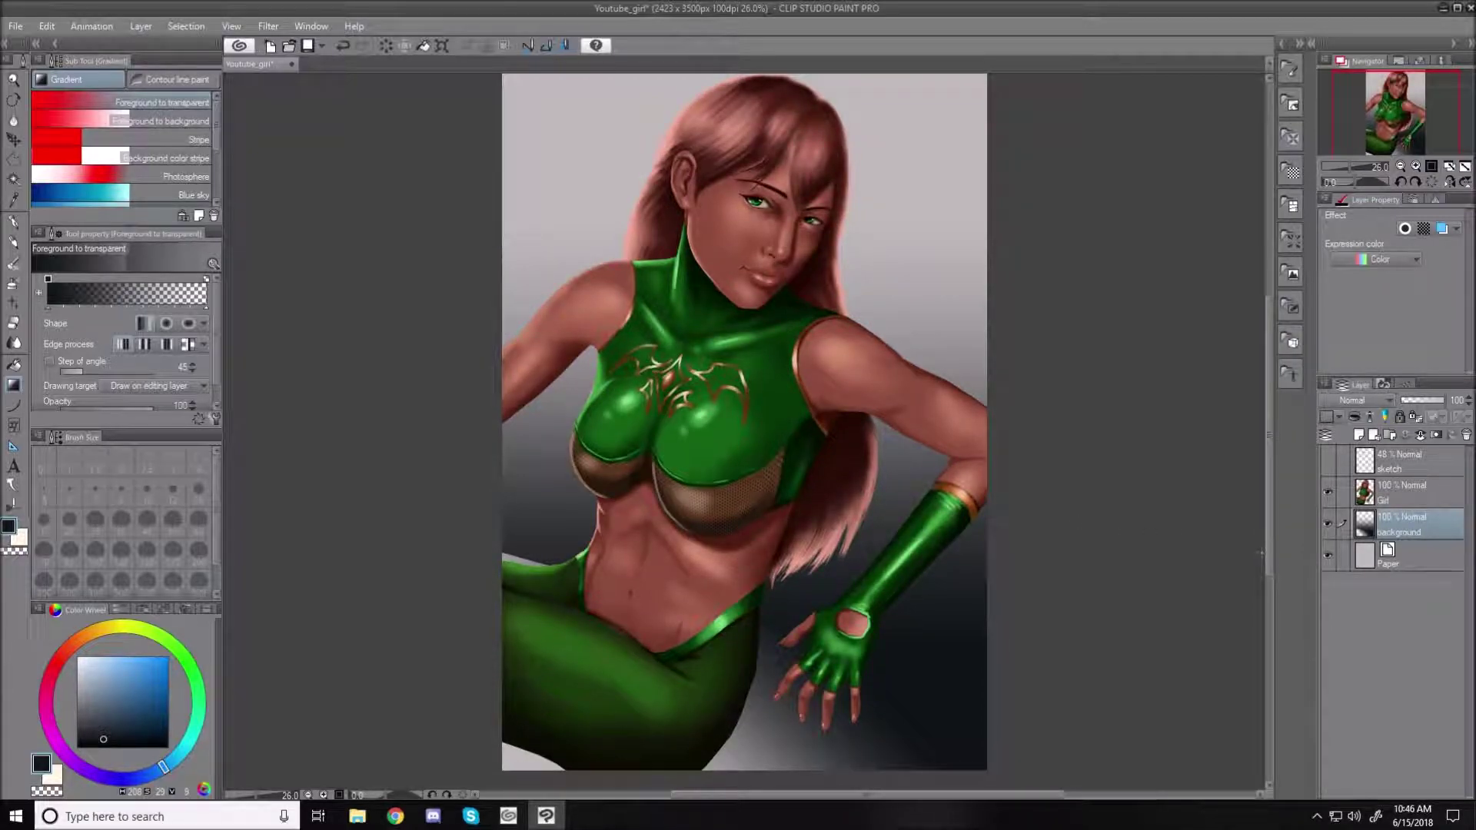
drag(1271, 556, 1271, 543)
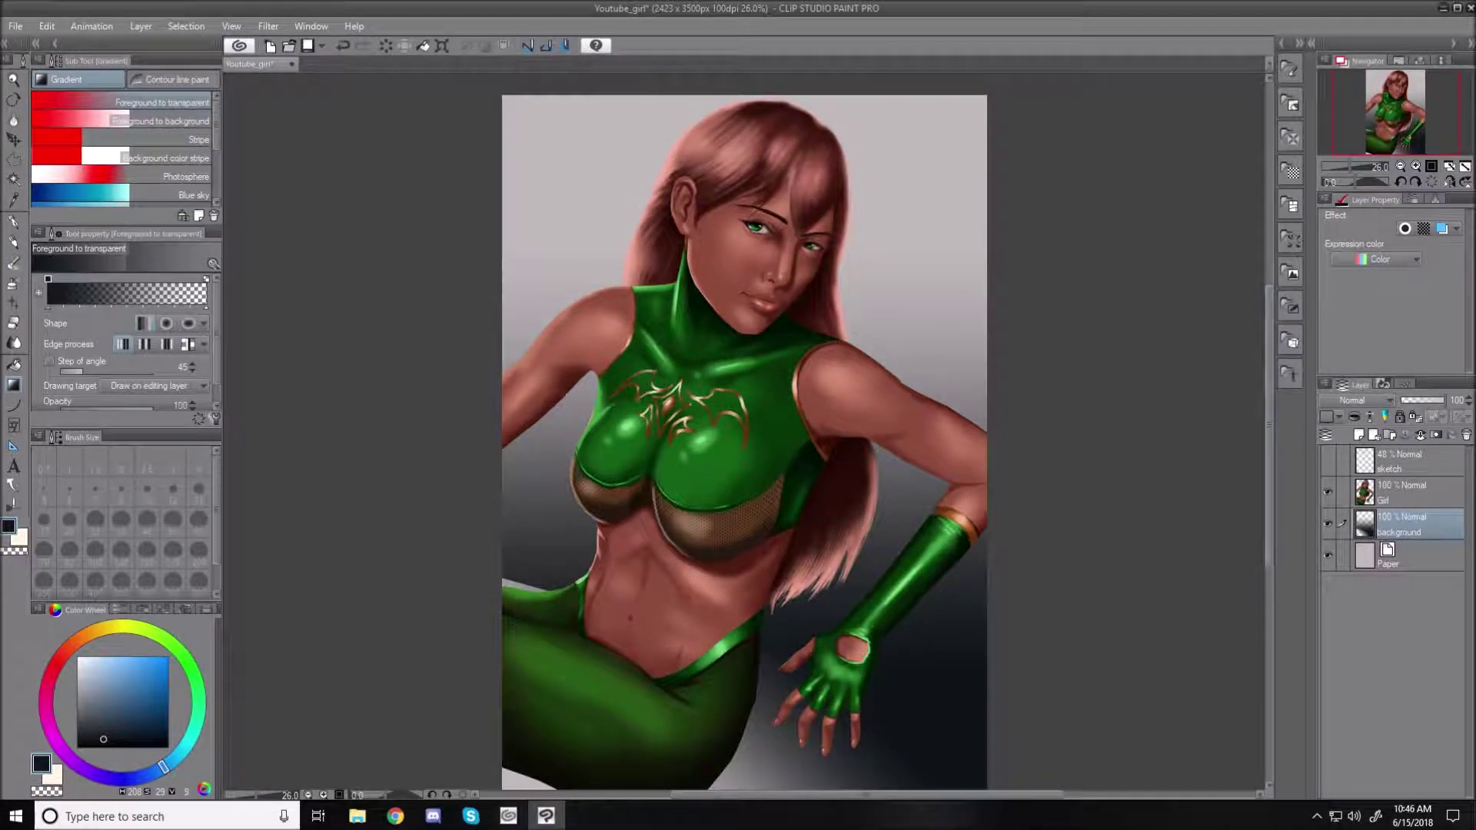
- Duplicate the Girl layer, hide the copy, and select the original Girl layer
click(1406, 495)
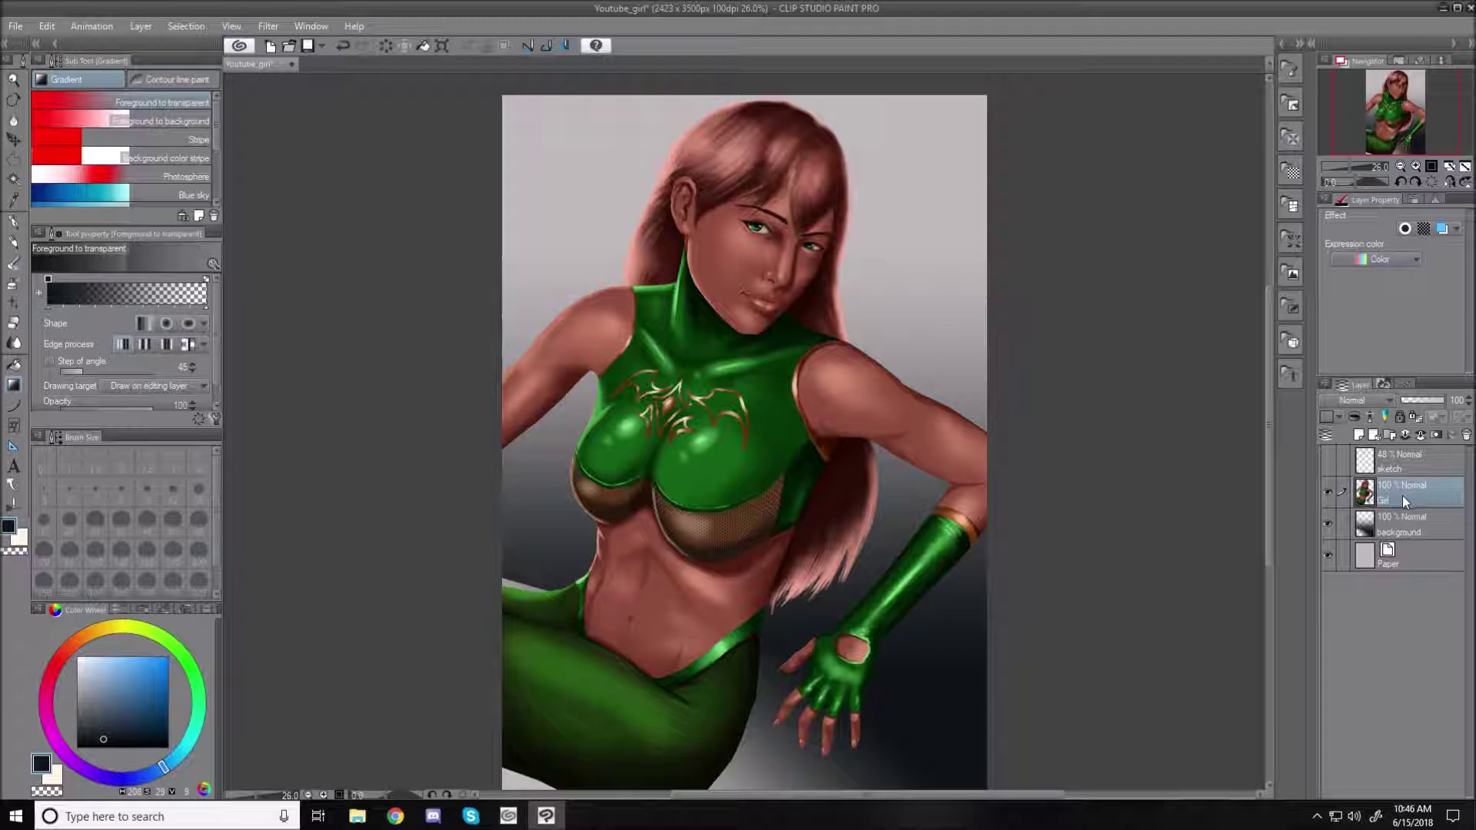
right_click(1399, 497)
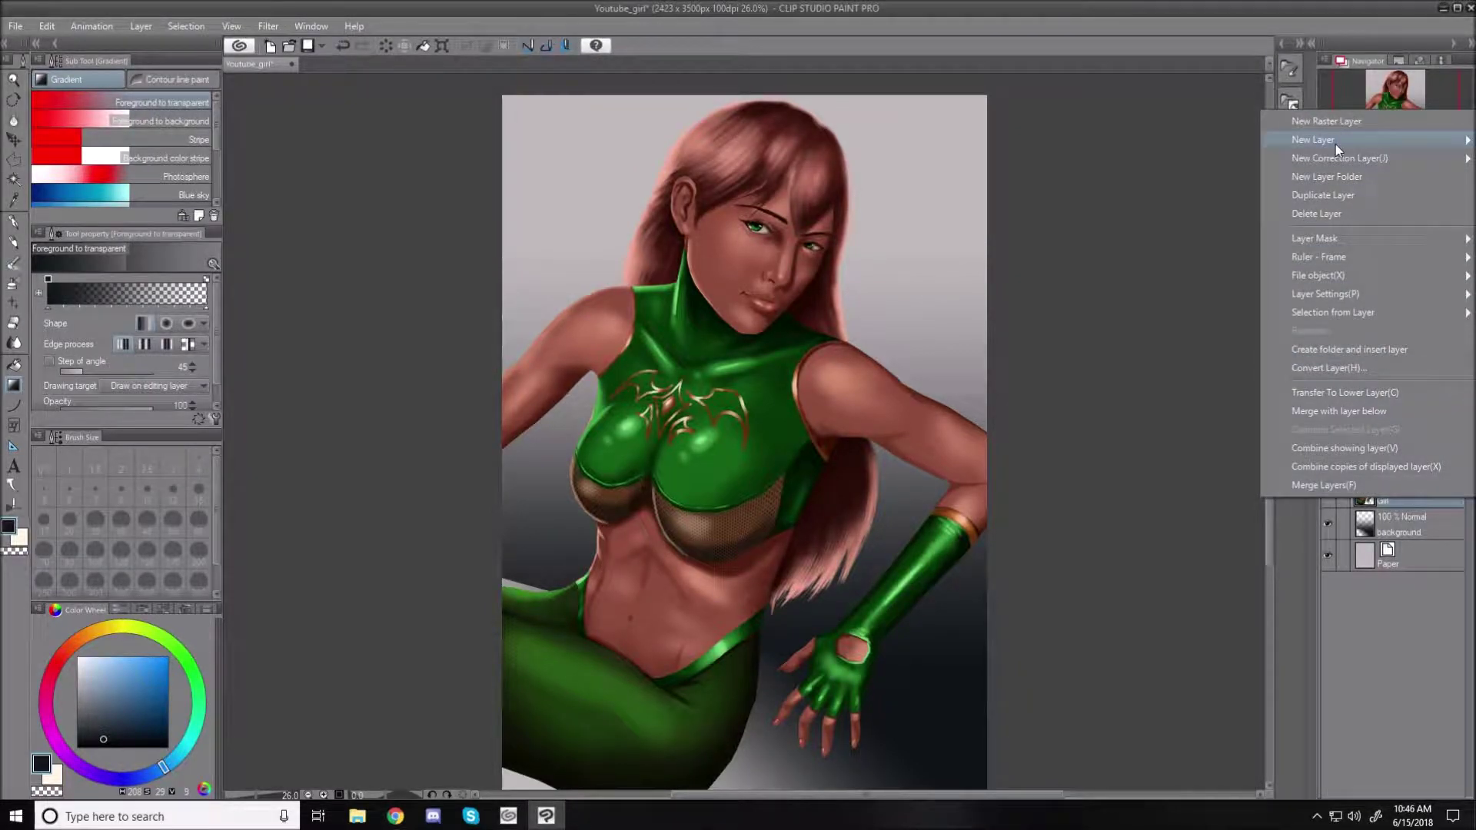
click(1329, 196)
click(1328, 492)
click(1405, 522)
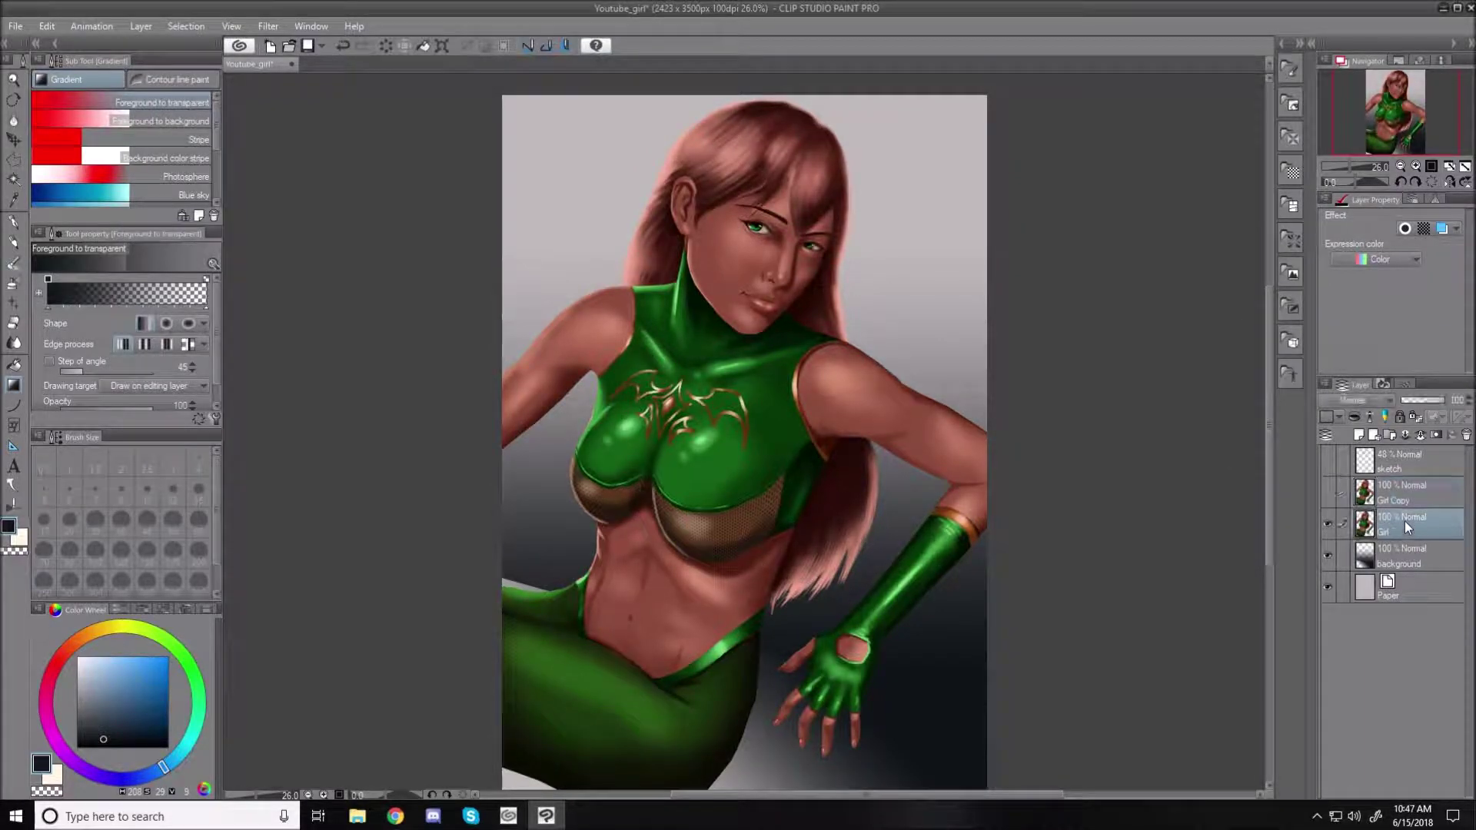
right_click(1408, 521)
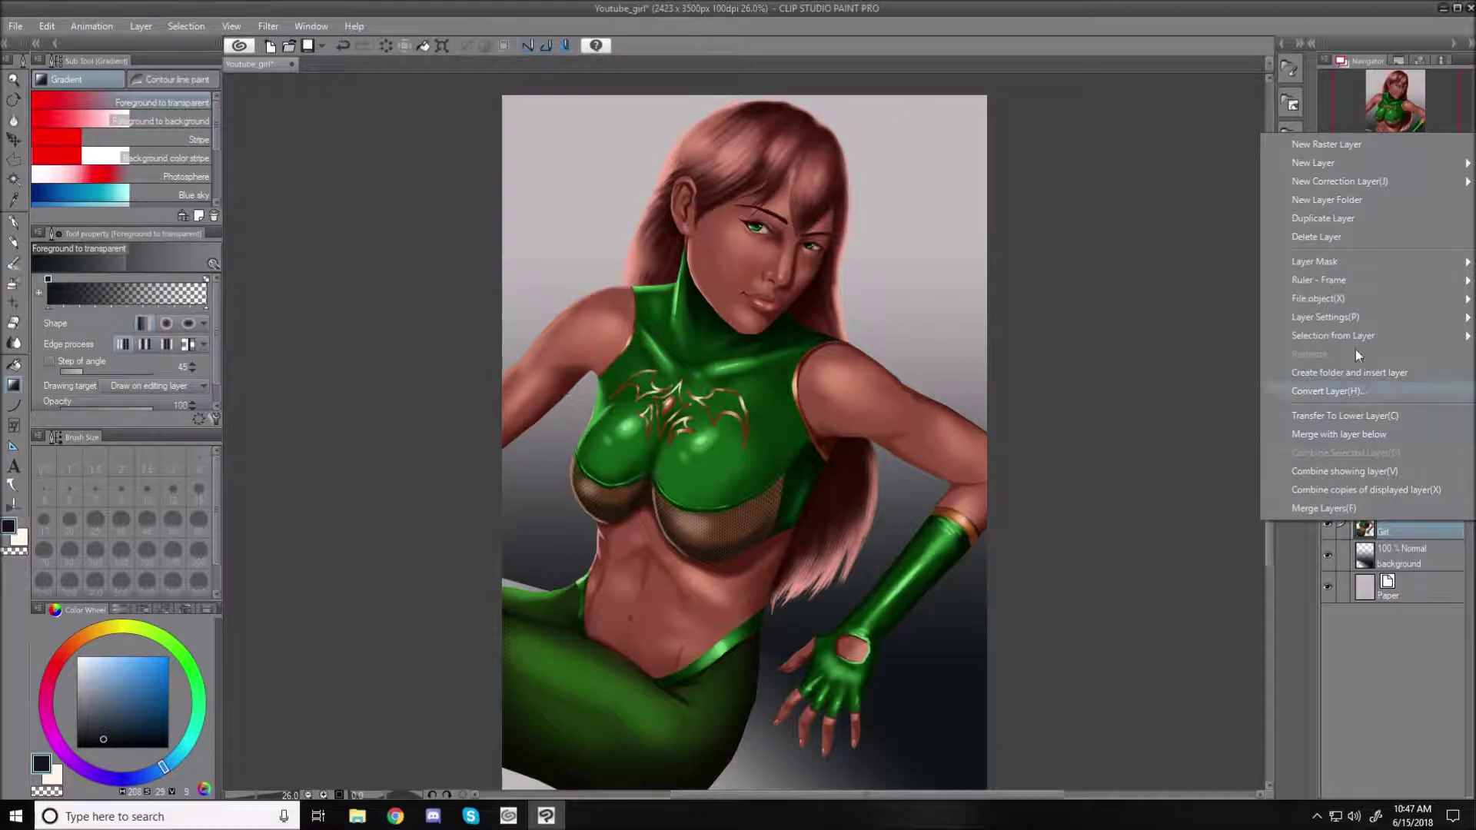
mouse_move(1334, 161)
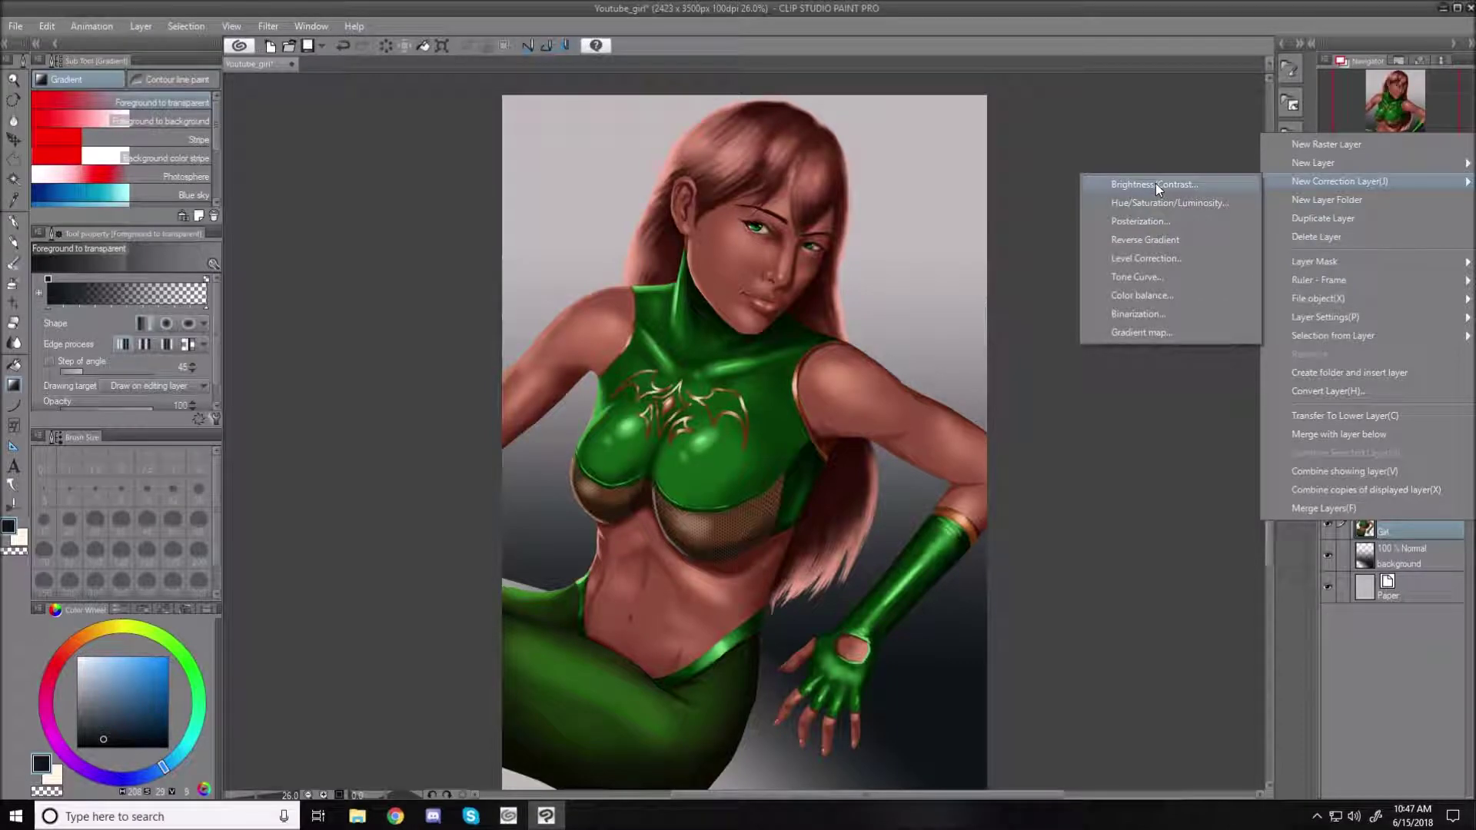
click(1156, 183)
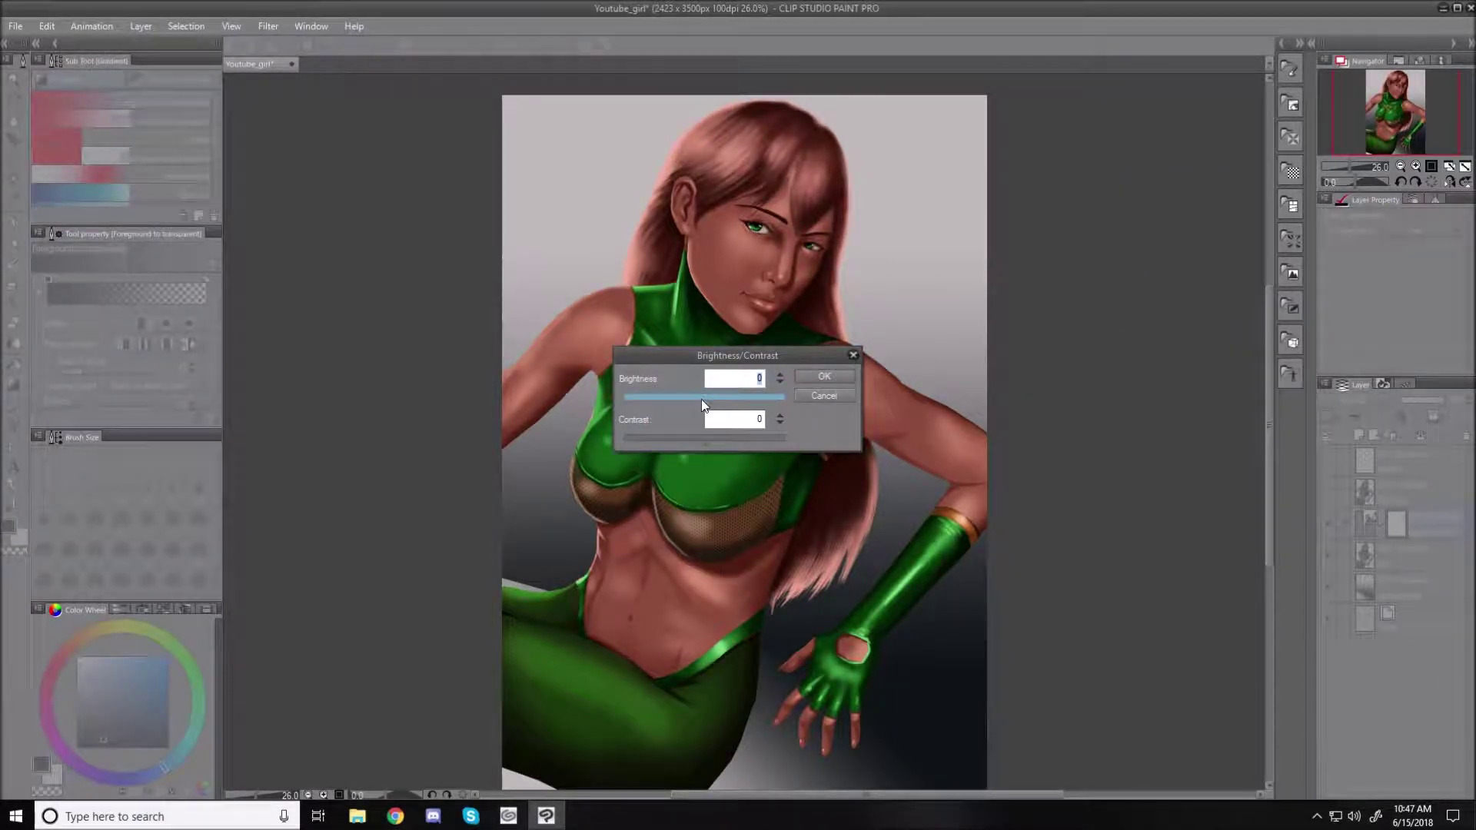
drag(706, 401, 601, 404)
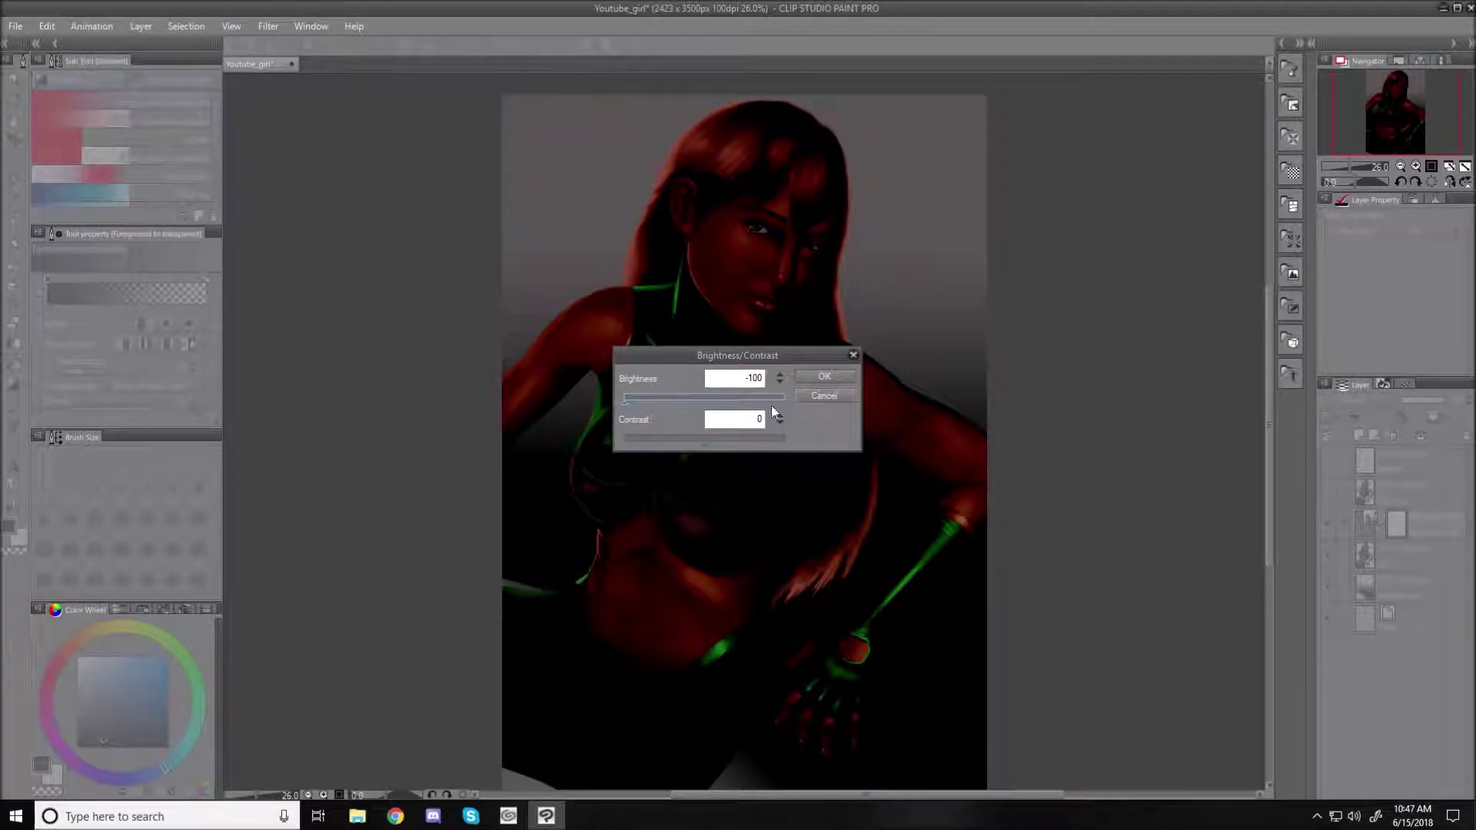
click(835, 397)
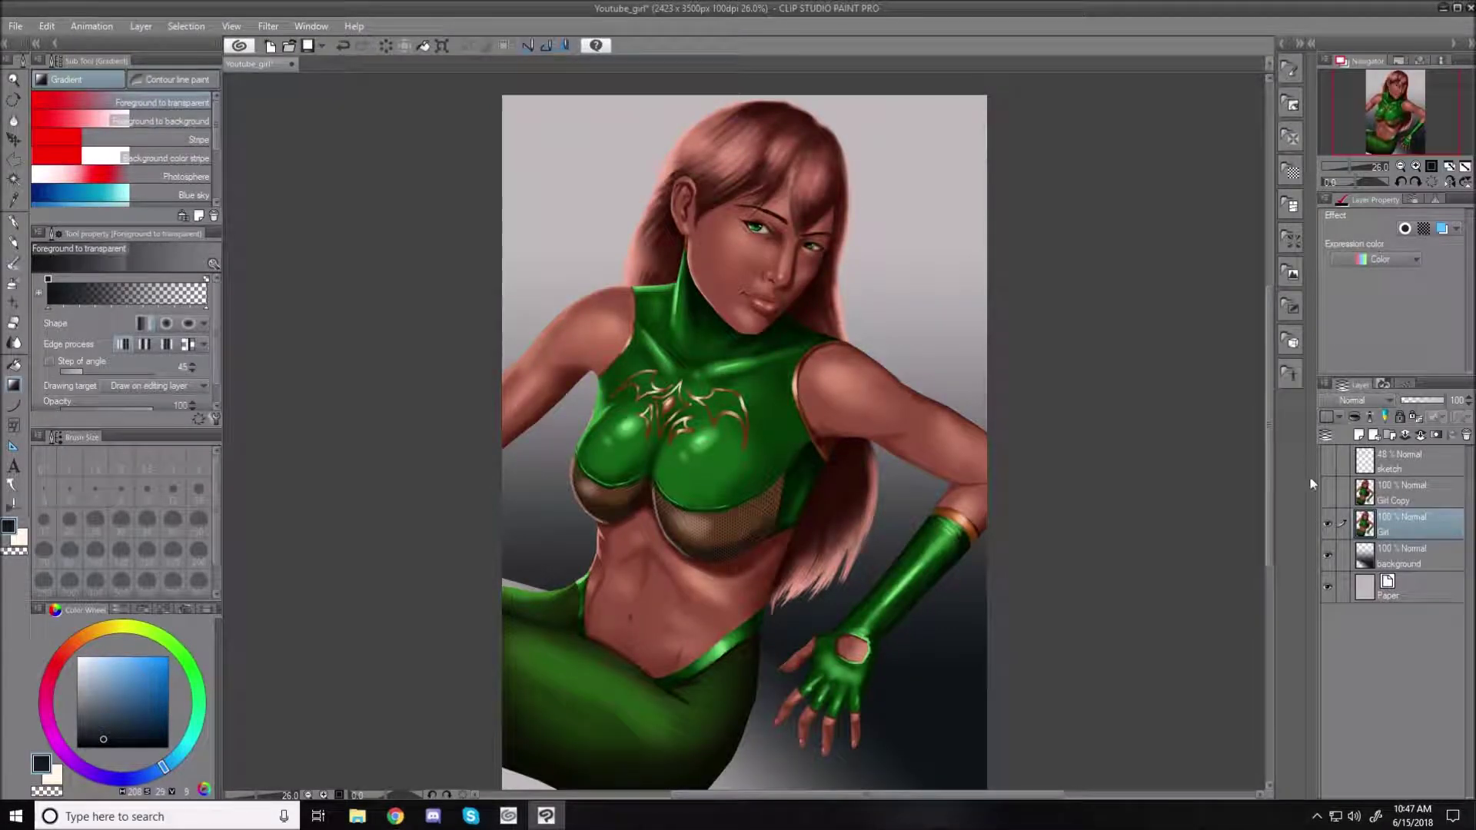
- Add a Hue/Saturation/Luminosity correction layer above the Girl layer with Brightness set to -100
right_click(1404, 520)
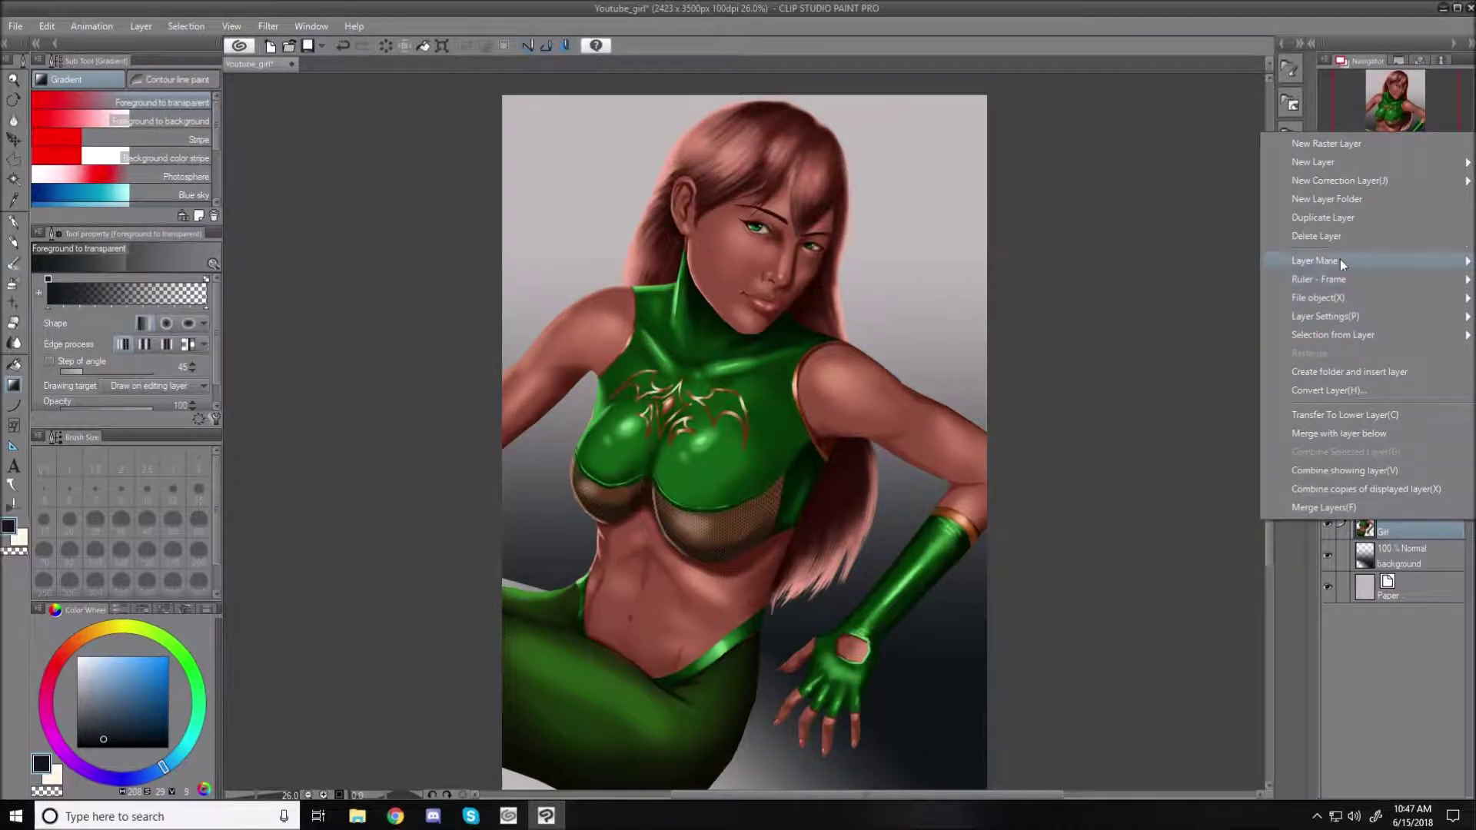
mouse_move(1321, 182)
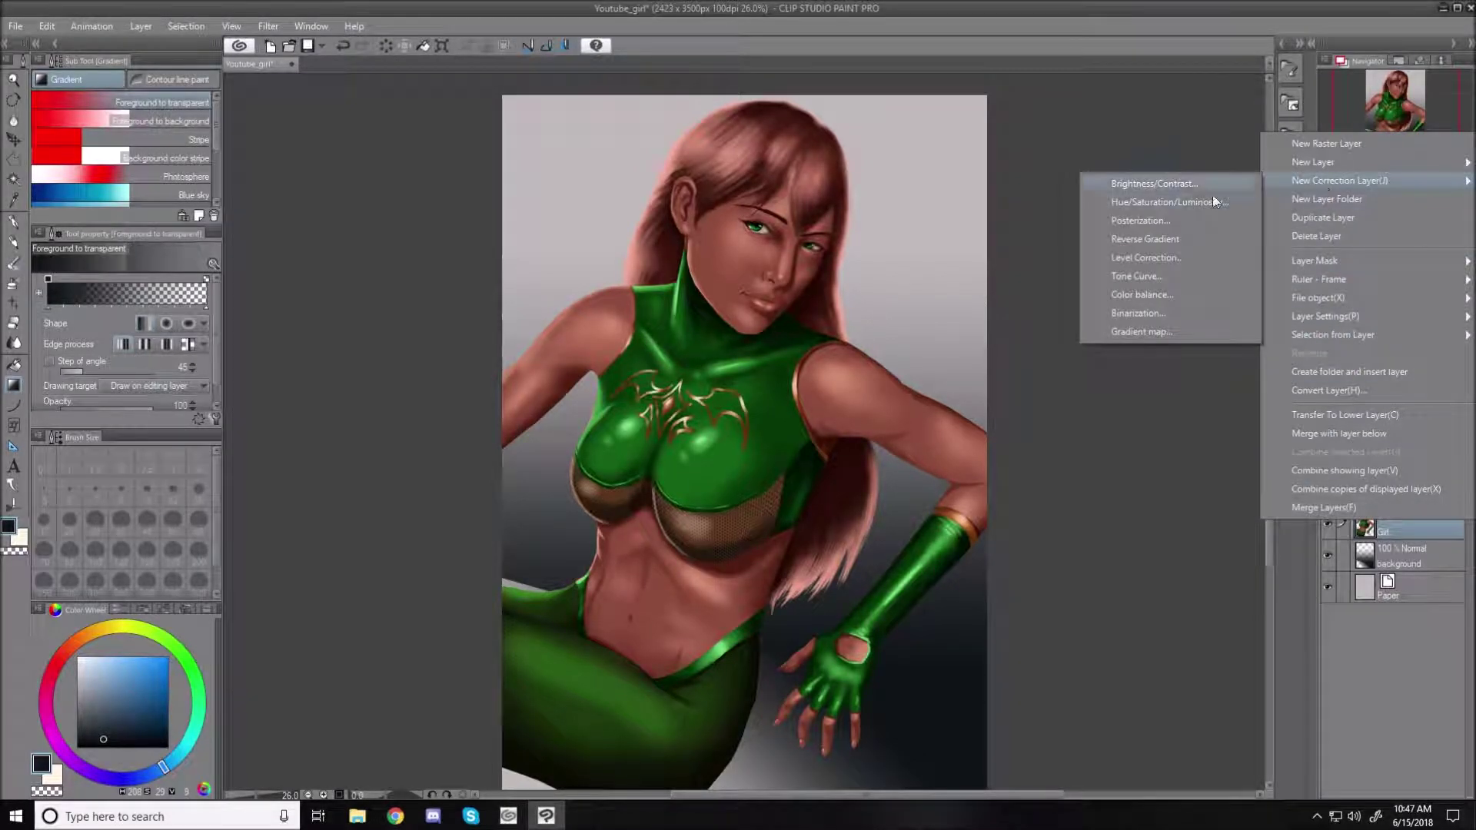
click(1141, 199)
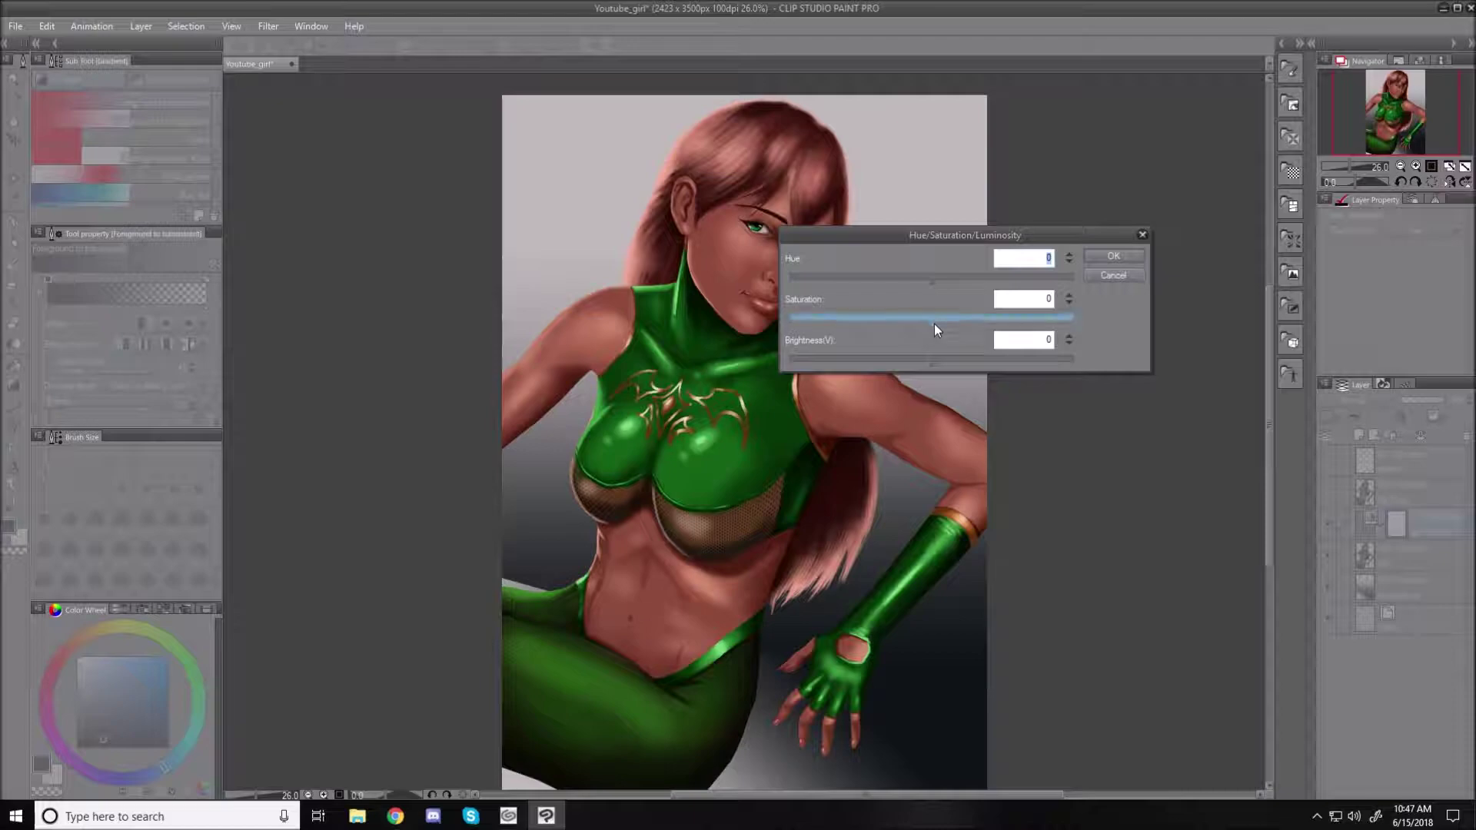
drag(933, 364, 780, 372)
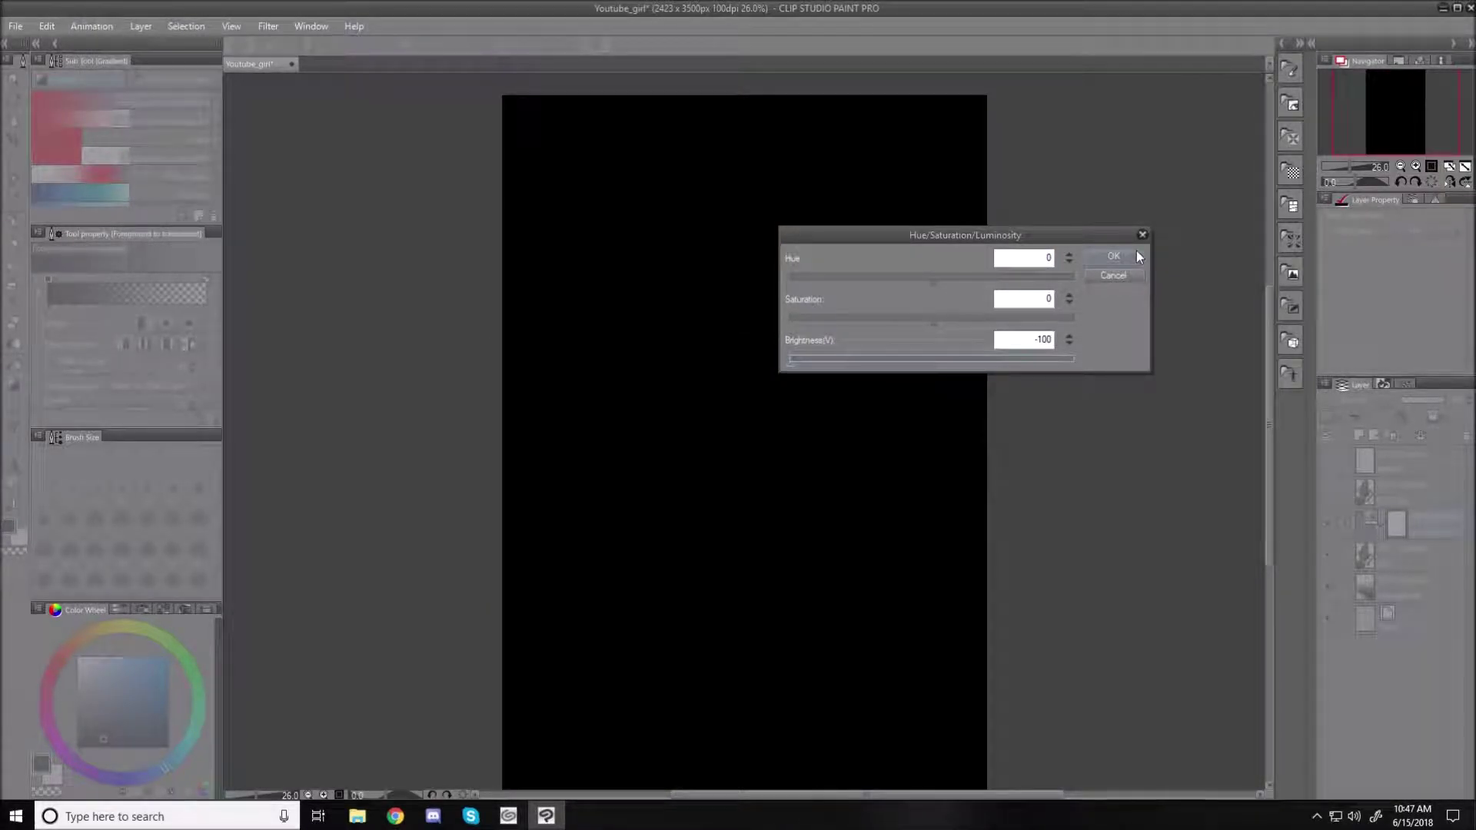
click(1113, 256)
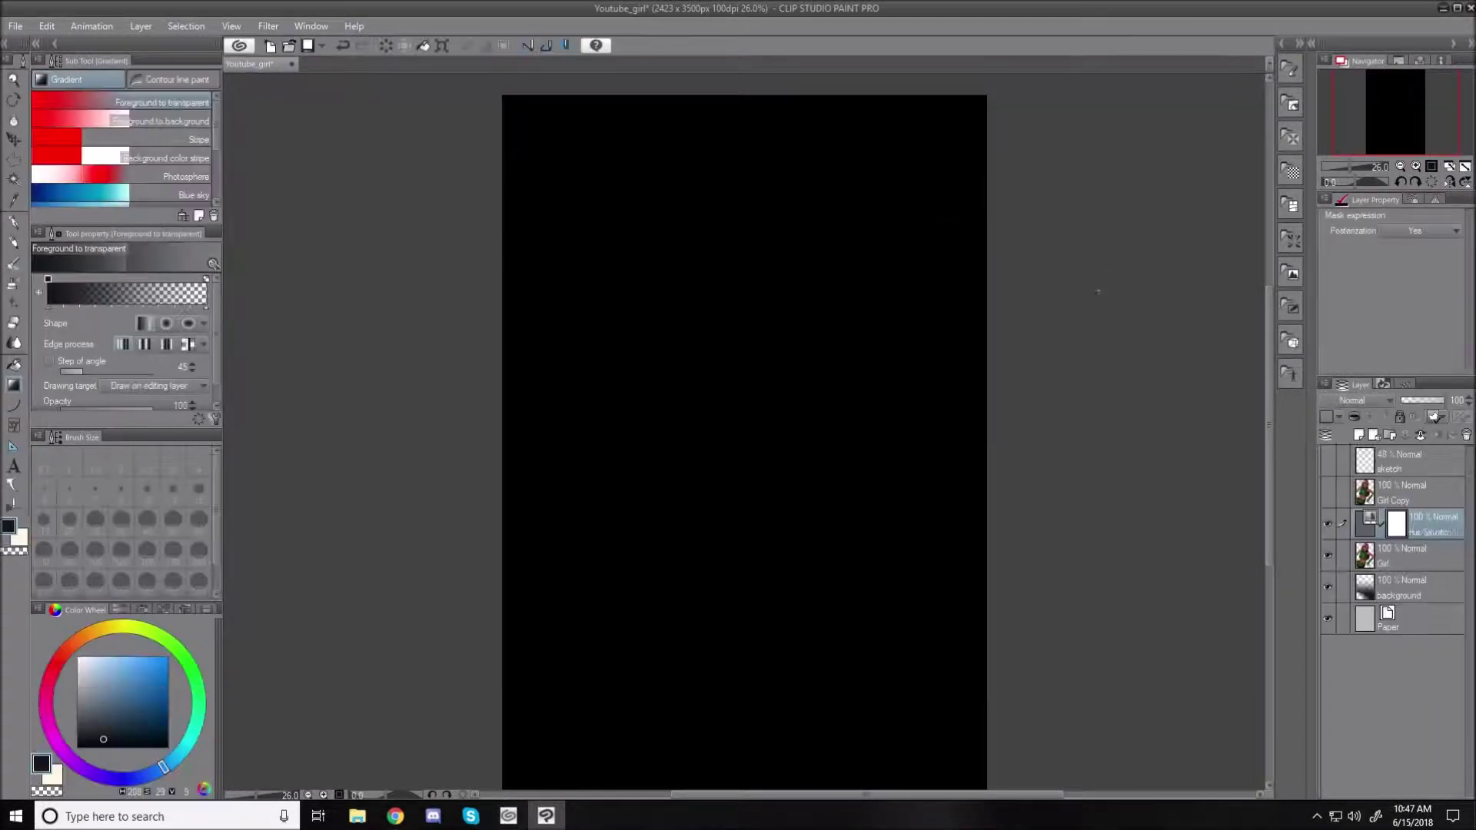
- Clip the Hue/Saturation/Luminosity correction layer to the Girl layer and merge it down
click(1355, 428)
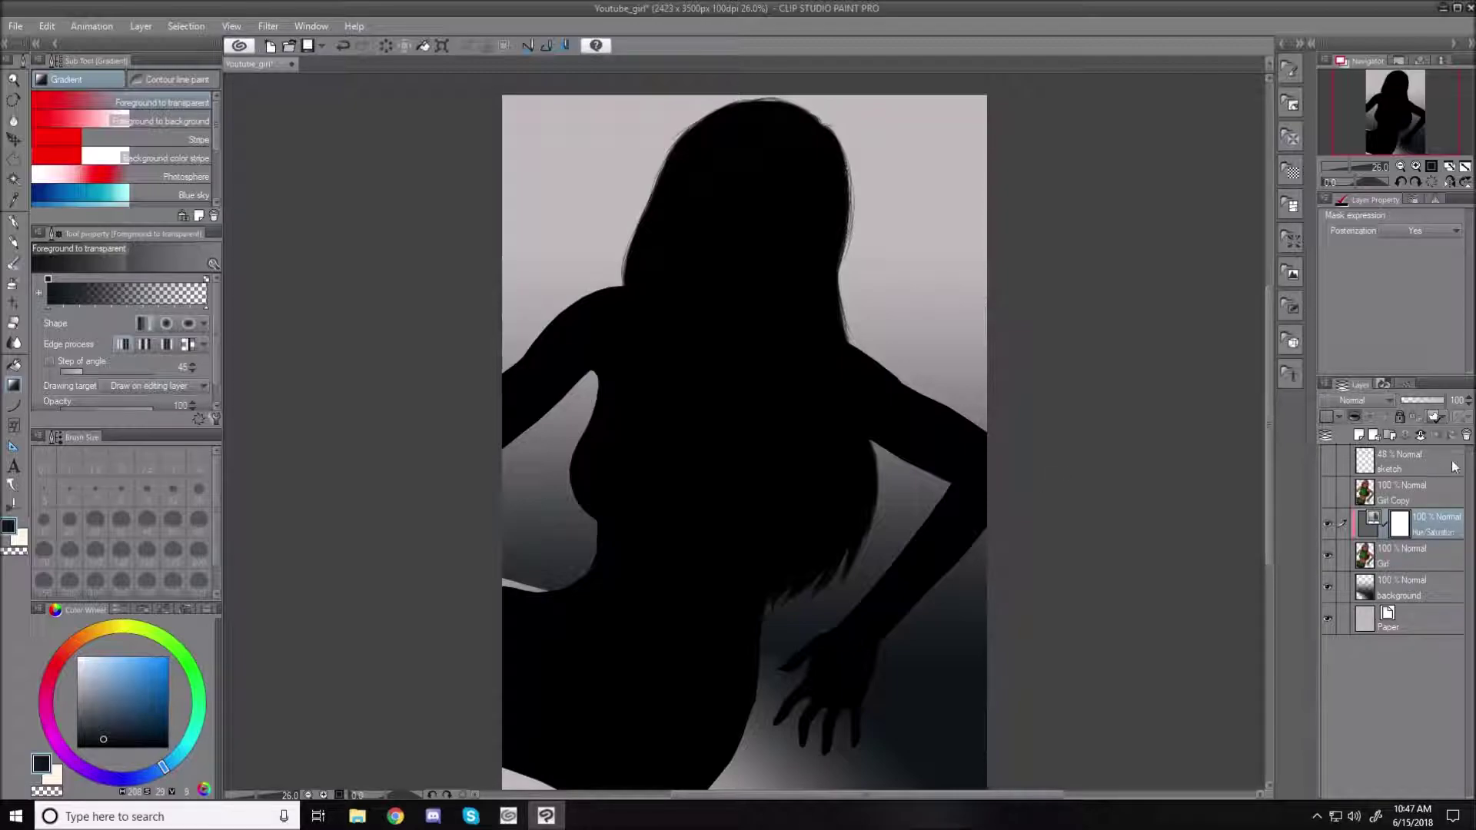
click(1422, 436)
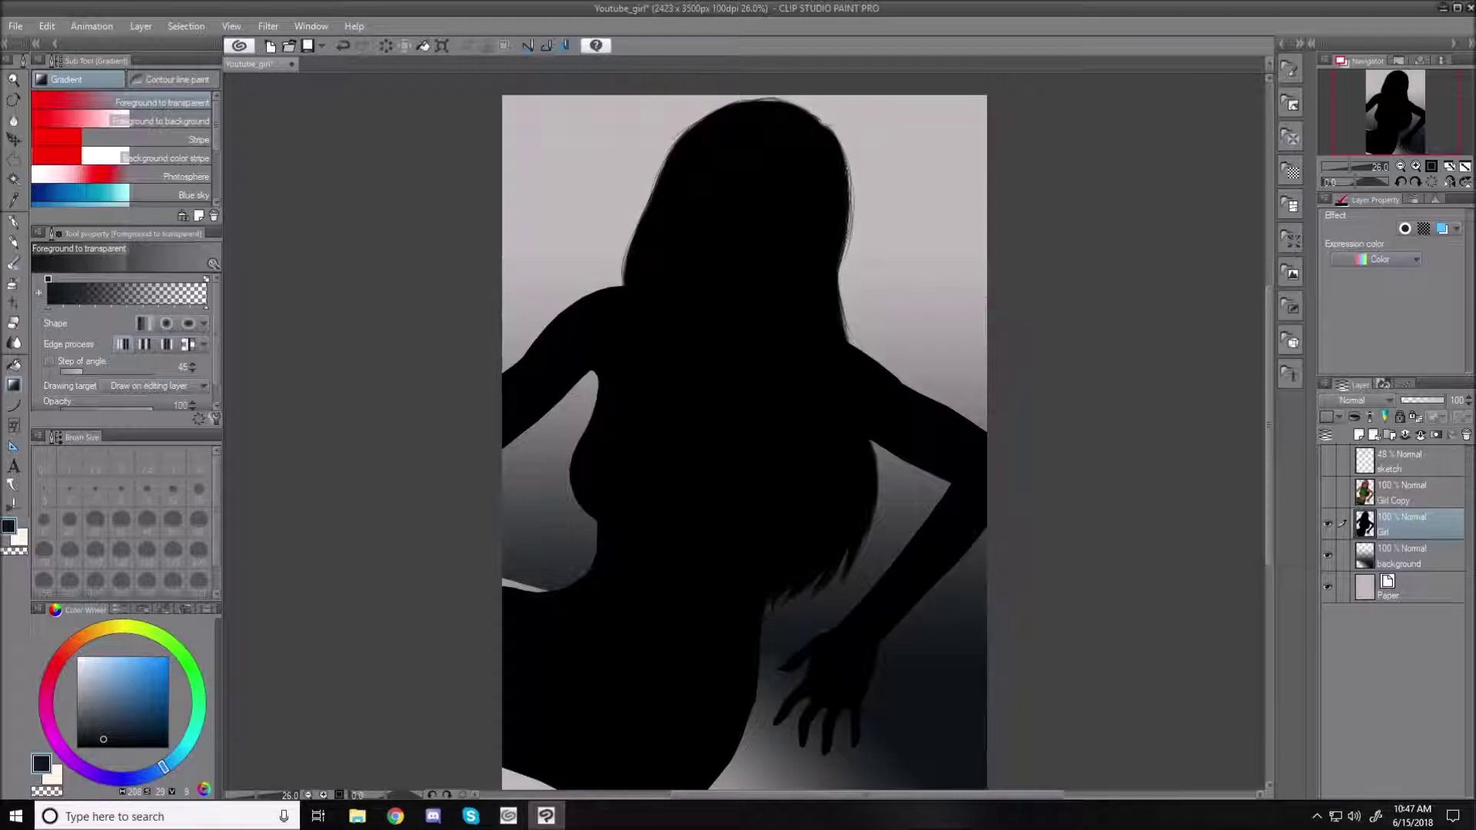
- Start a Mesh Transformation on the black silhouette and shift its head, right shoulder and hair mesh points to the right
click(44, 25)
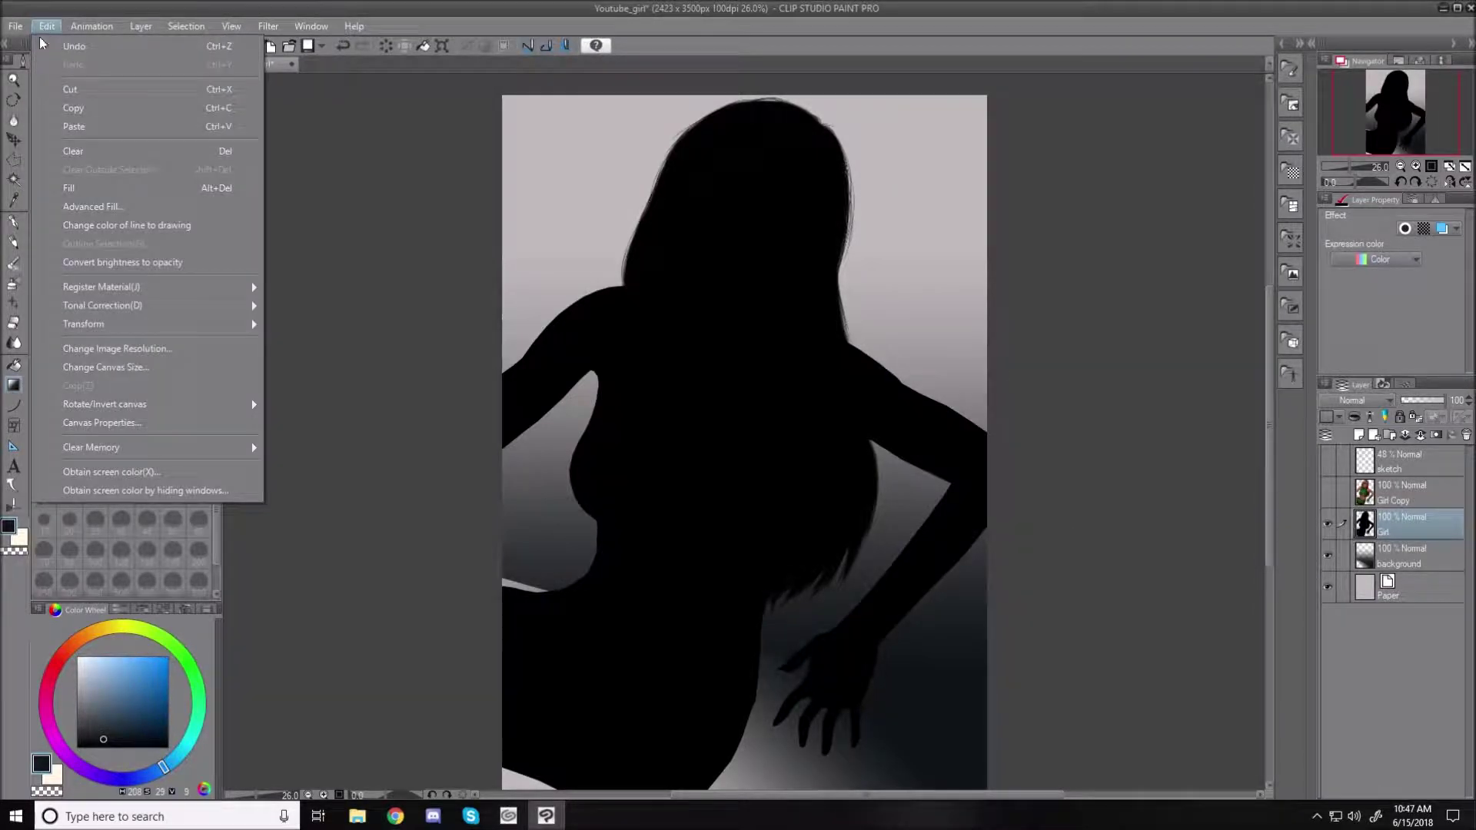
mouse_move(105, 327)
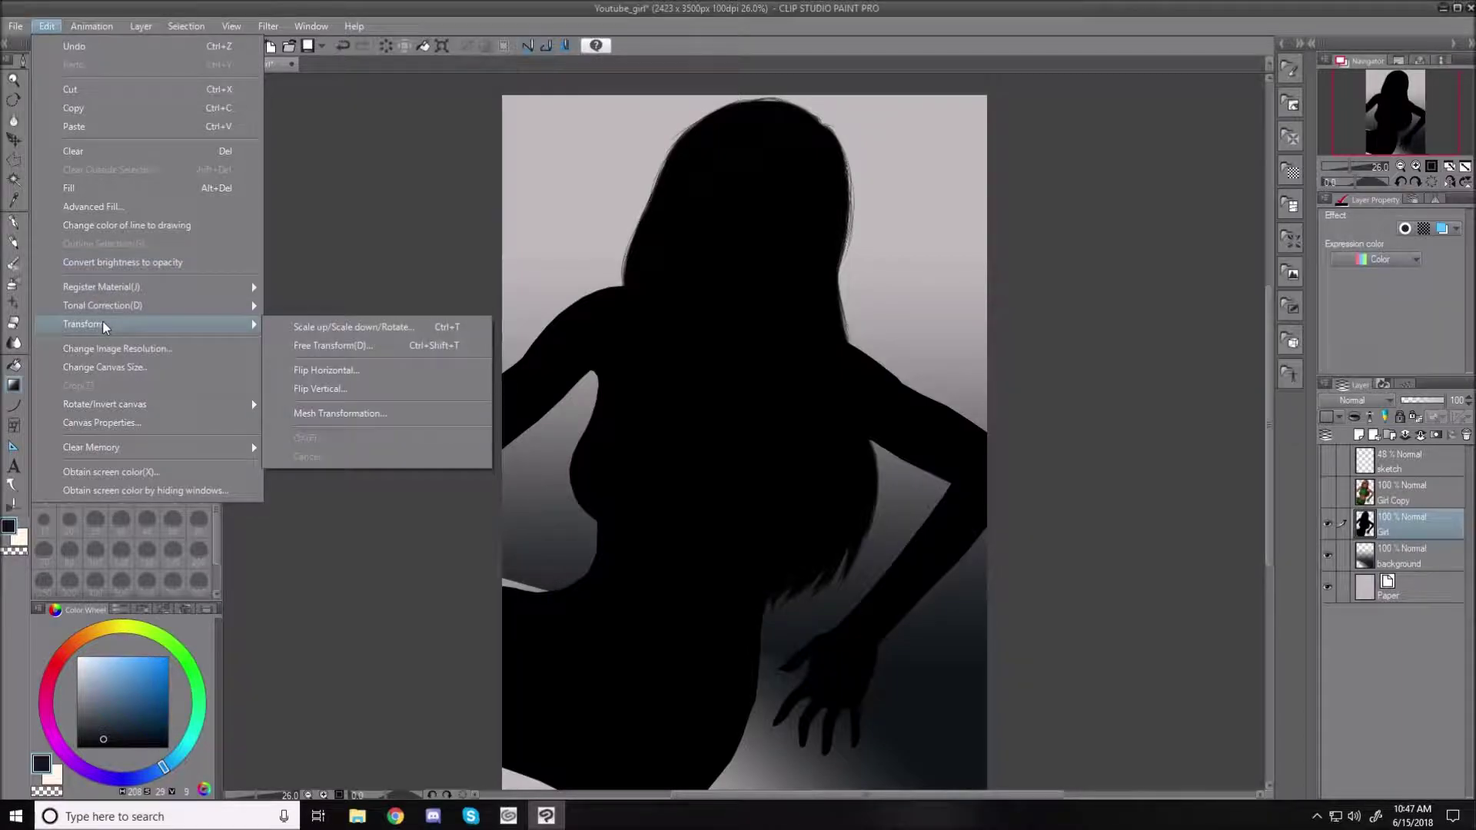
click(364, 415)
drag(667, 103, 709, 107)
drag(665, 336, 711, 333)
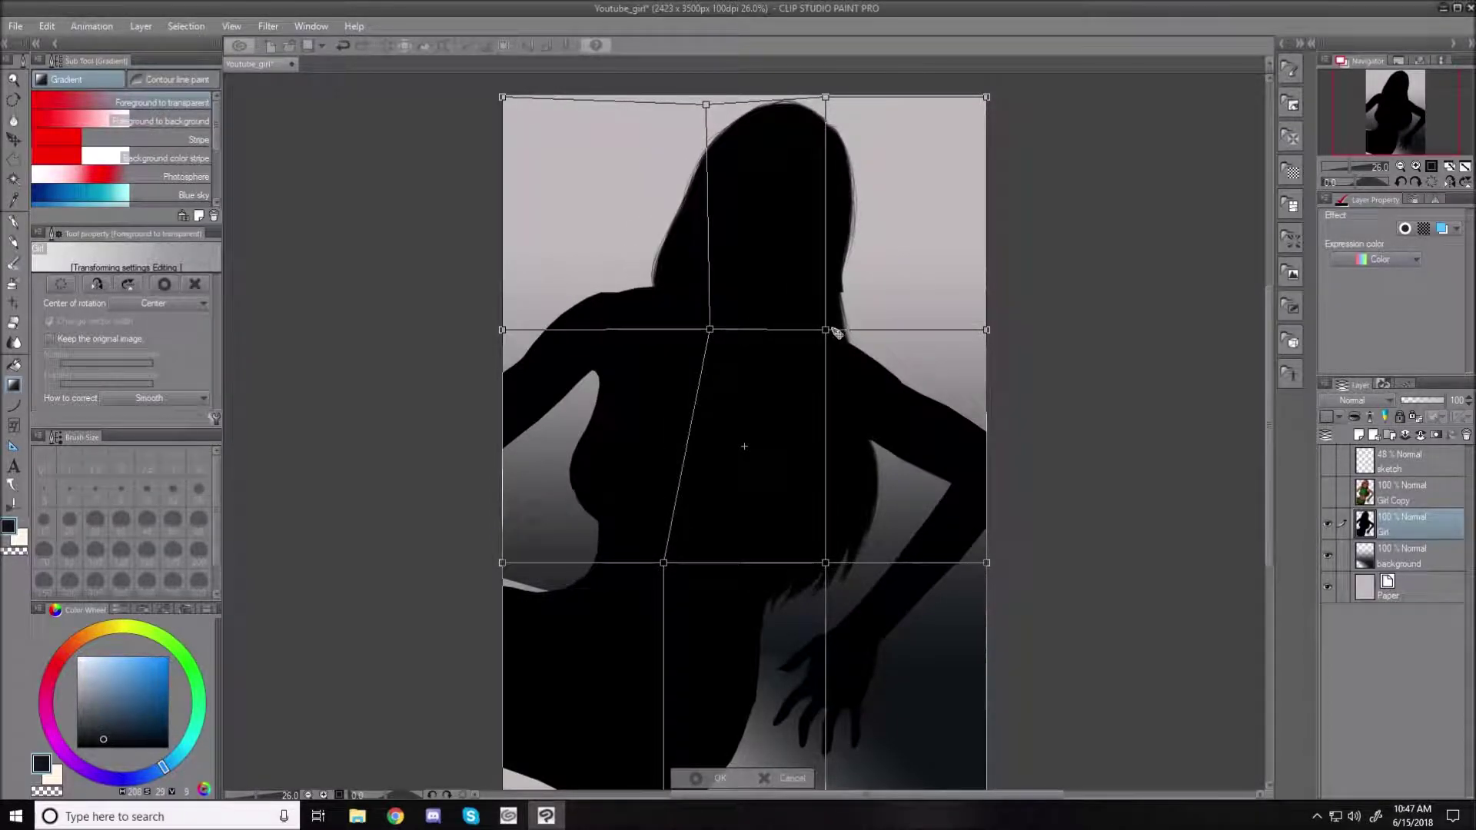
drag(834, 330, 866, 327)
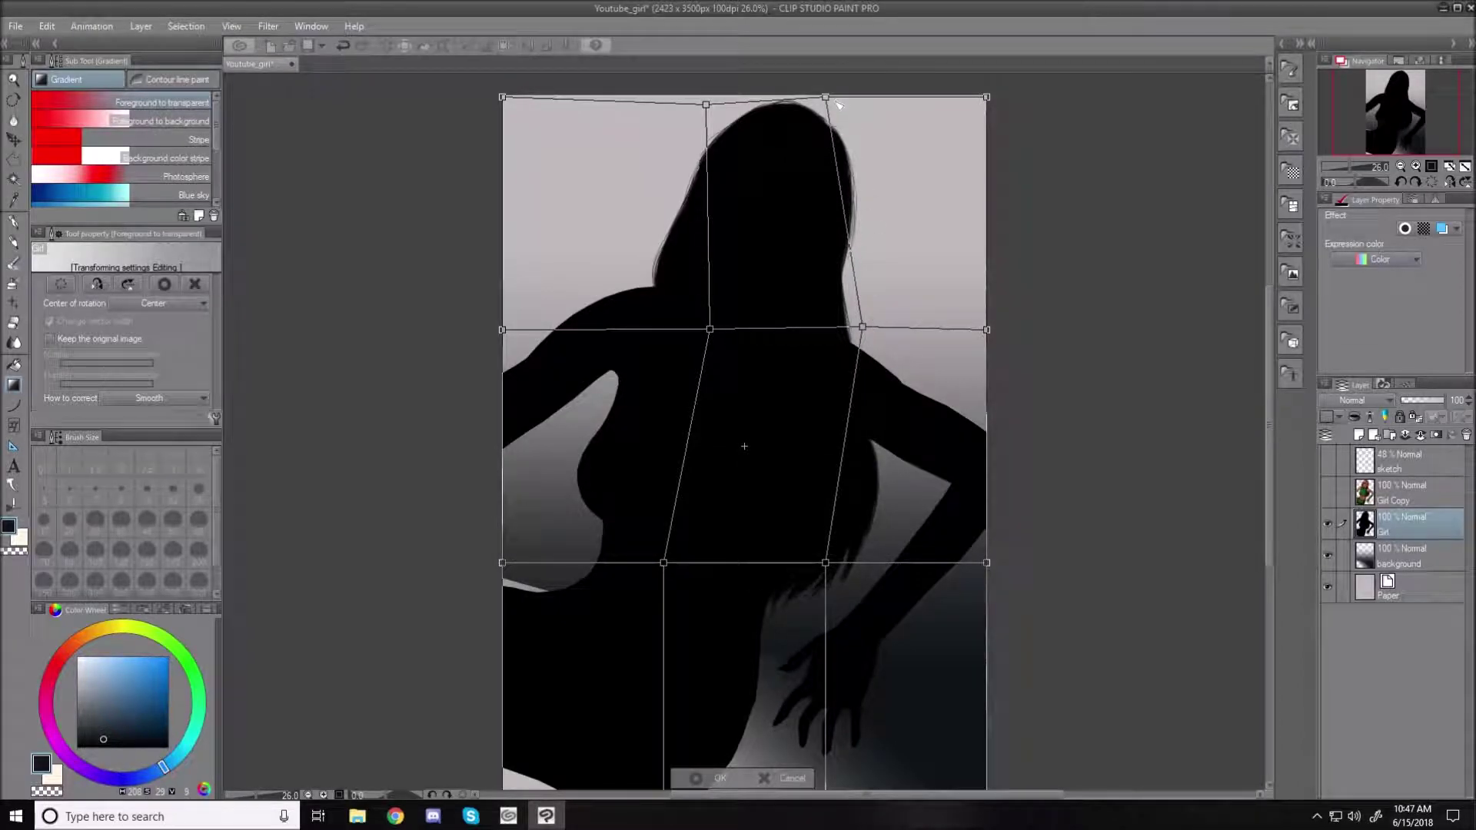
drag(826, 99, 885, 100)
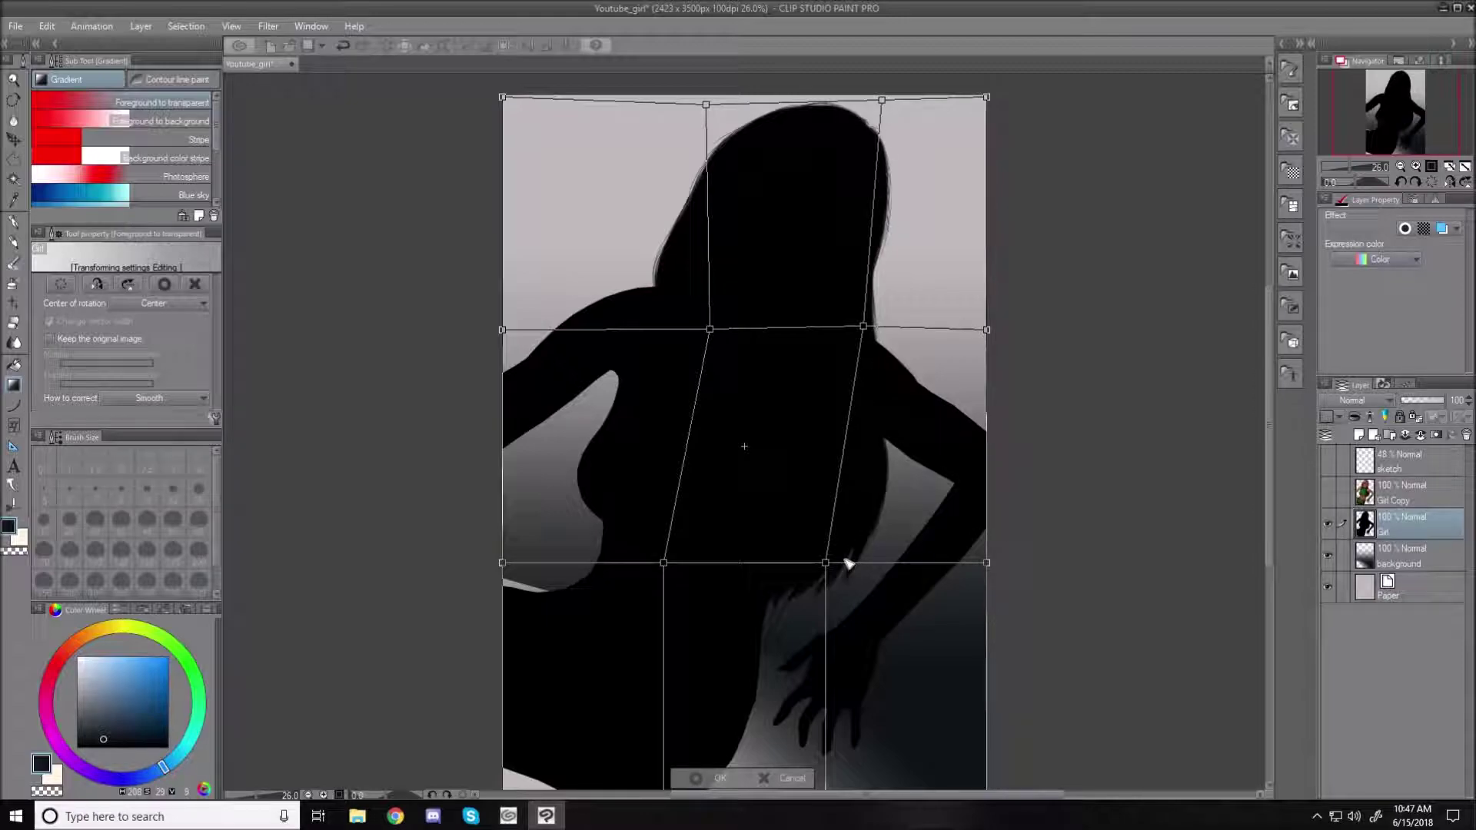
drag(826, 563, 873, 564)
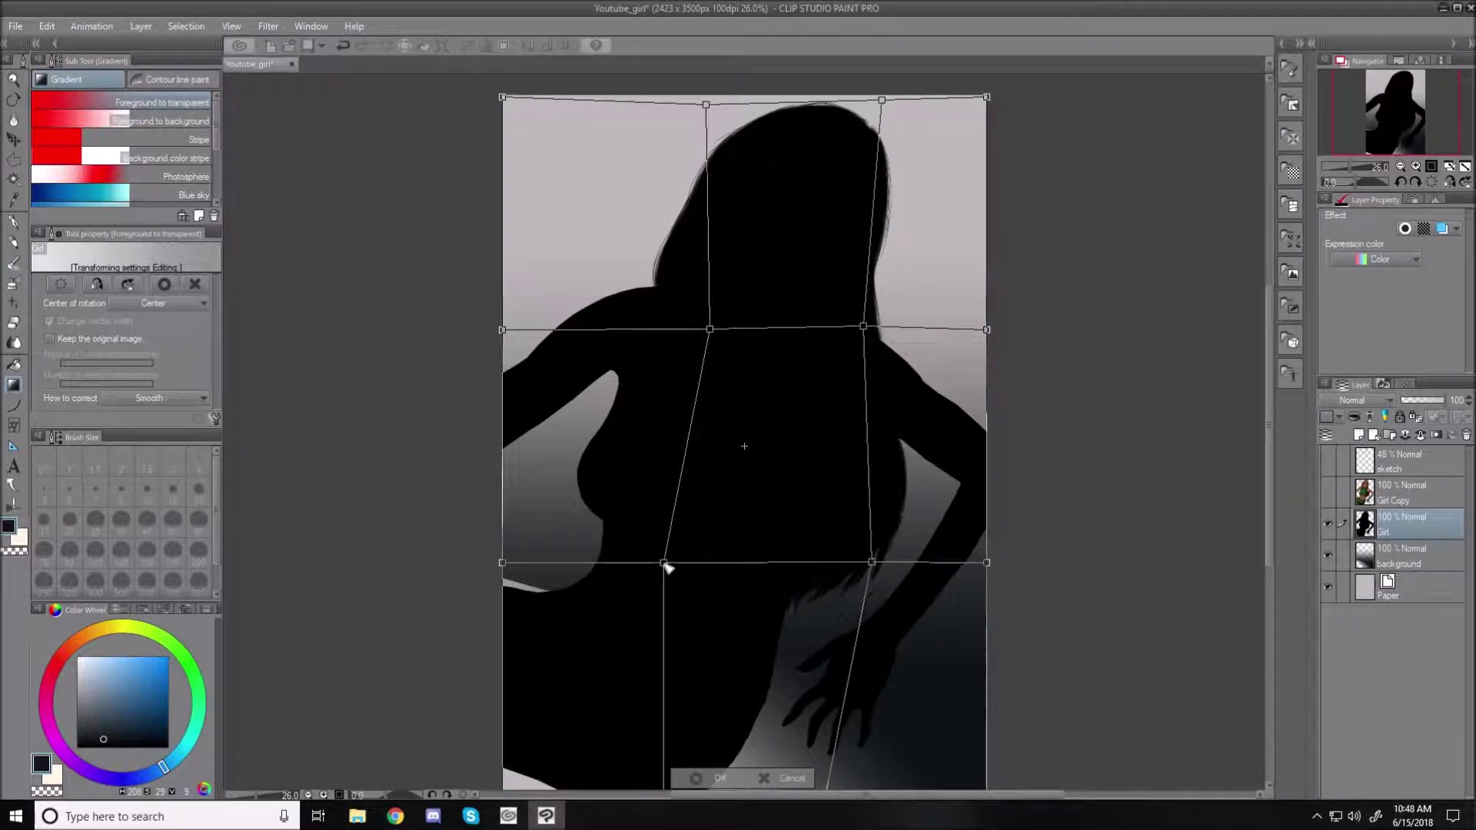
- Pull the silhouette's waist mesh points lower and its upper-left mesh points inward, then apply the transformation
drag(665, 568, 722, 615)
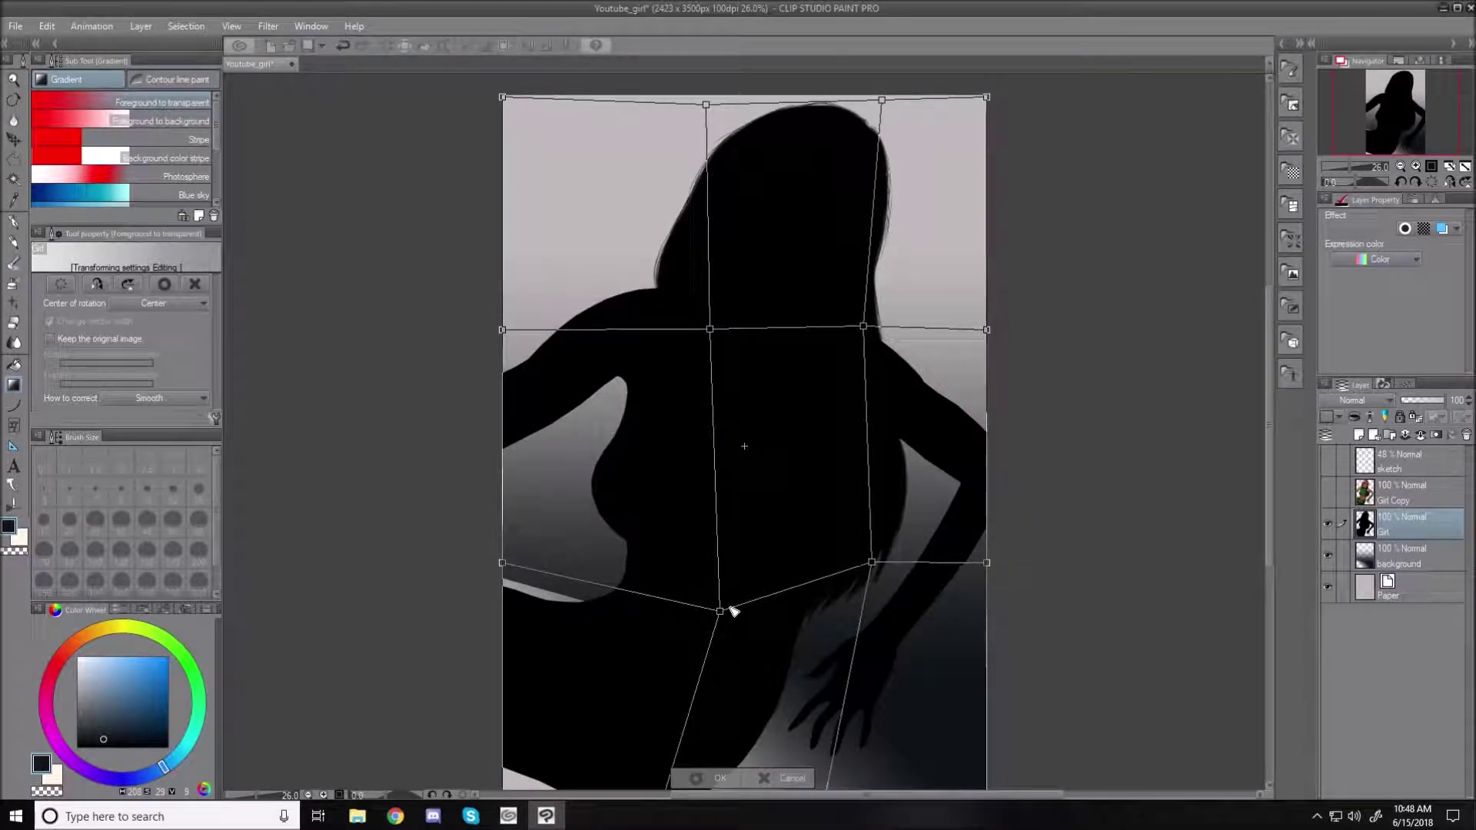
drag(875, 565, 865, 616)
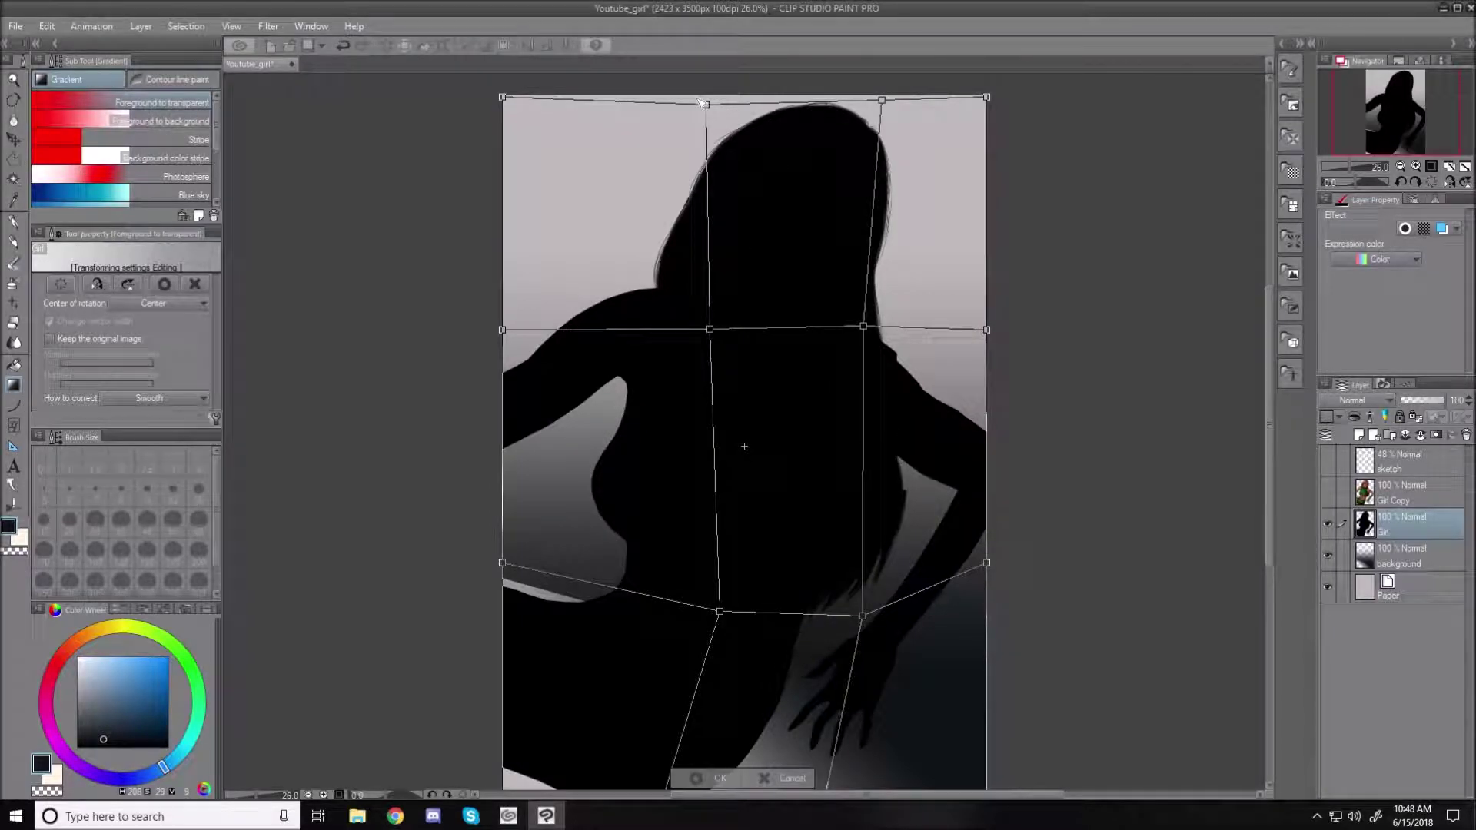
drag(503, 96, 569, 109)
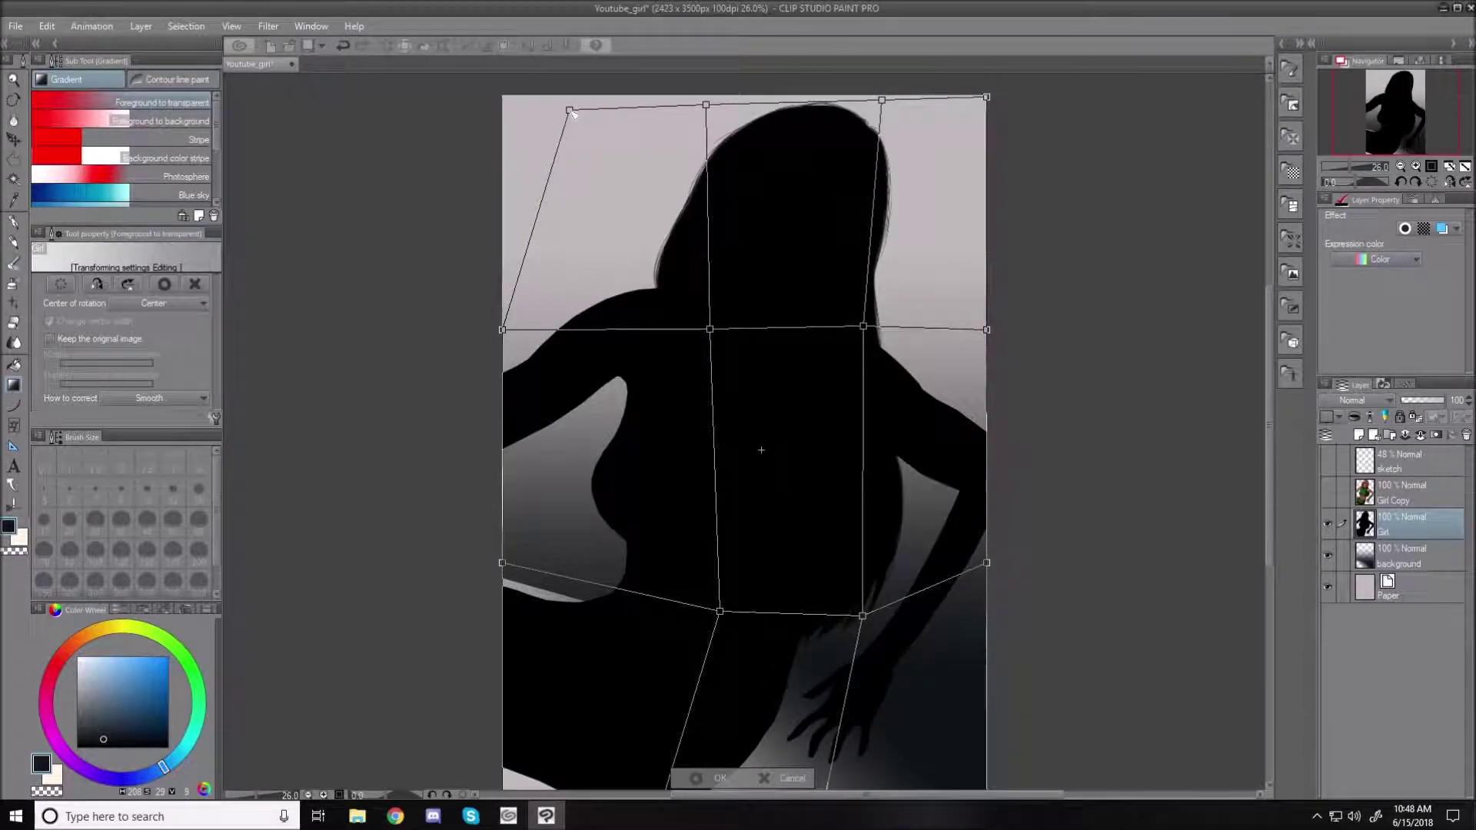
drag(707, 106, 751, 105)
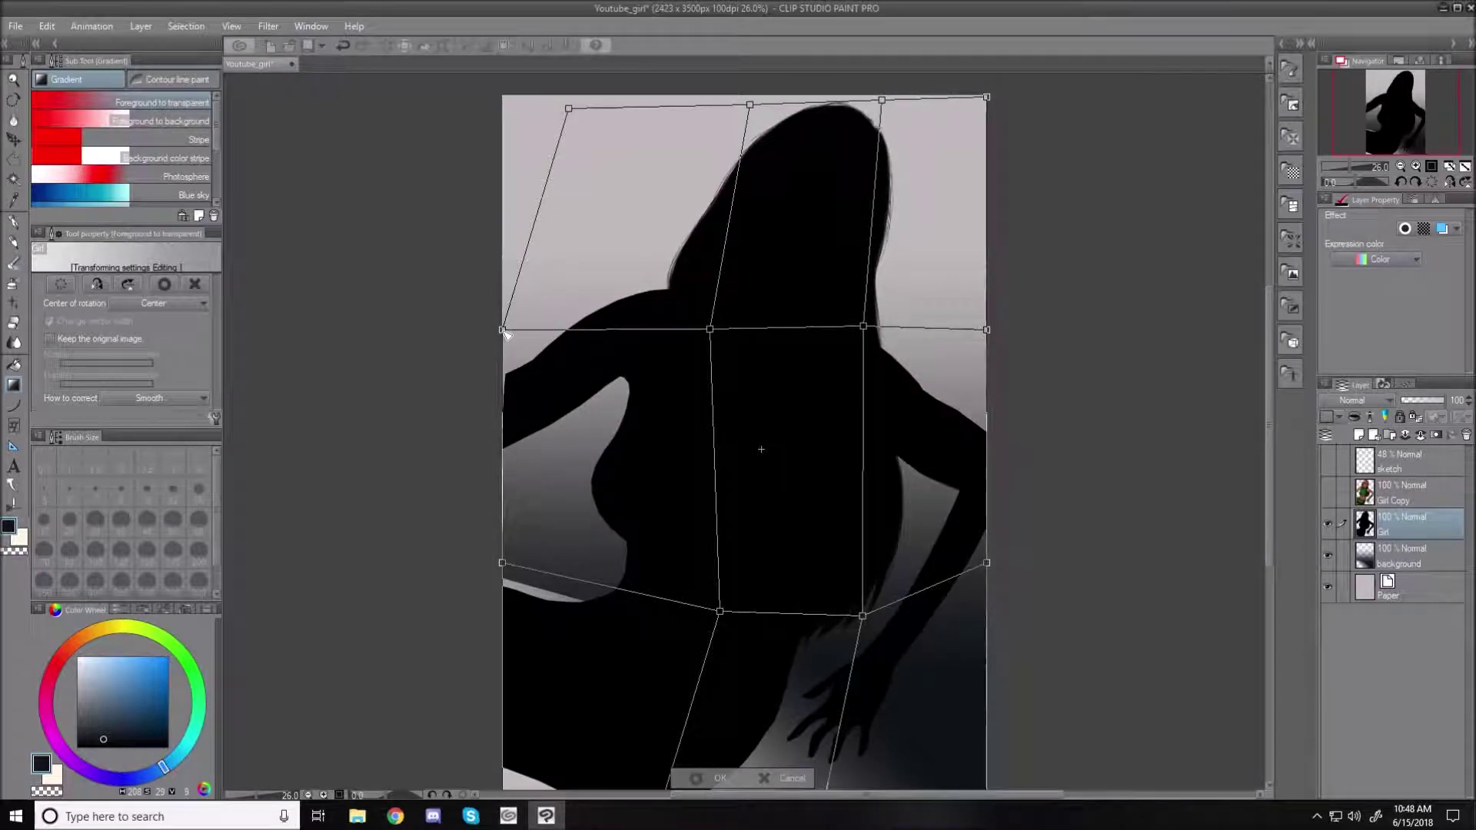
drag(503, 330, 519, 360)
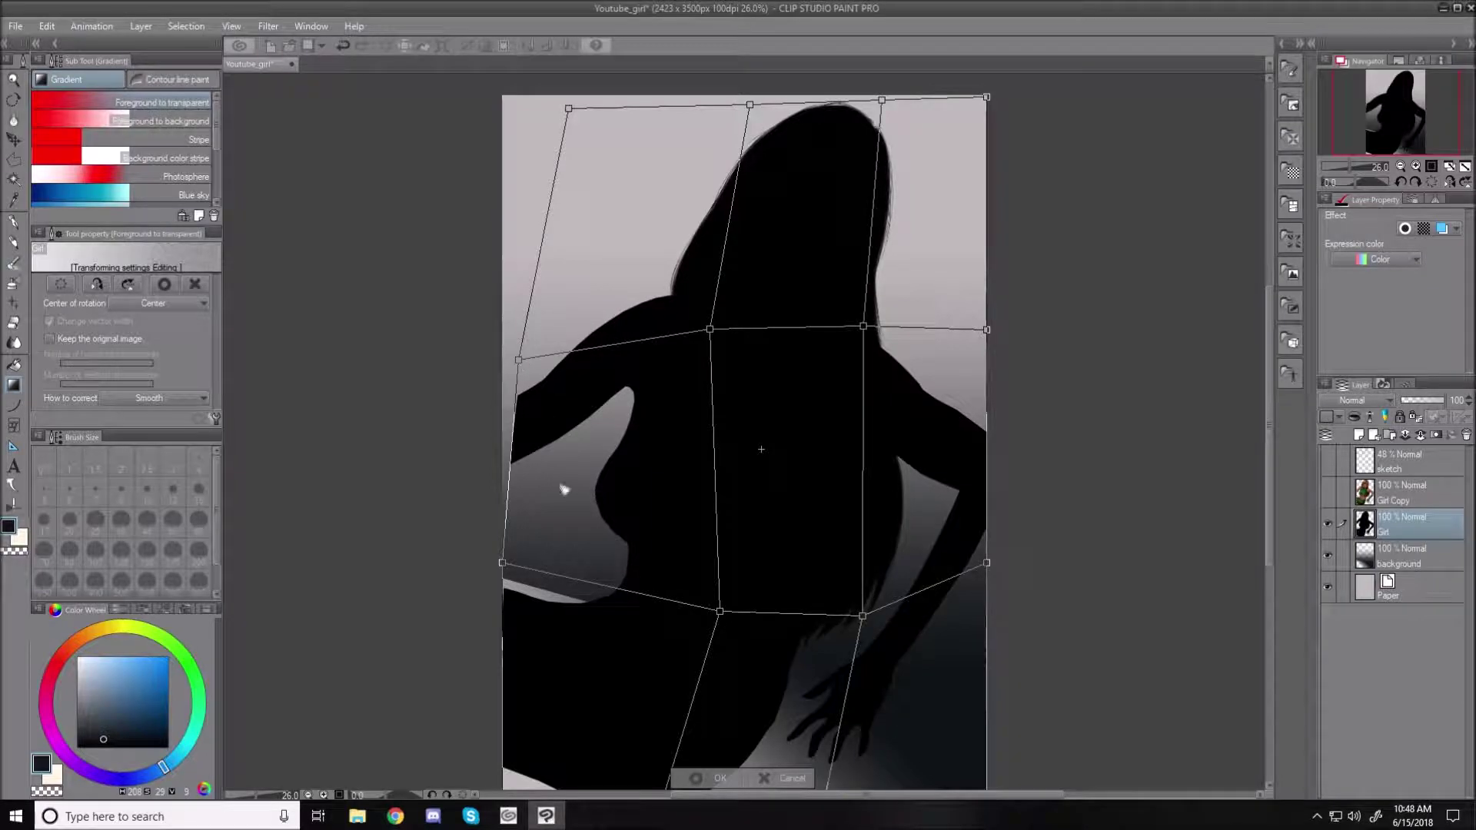
click(706, 784)
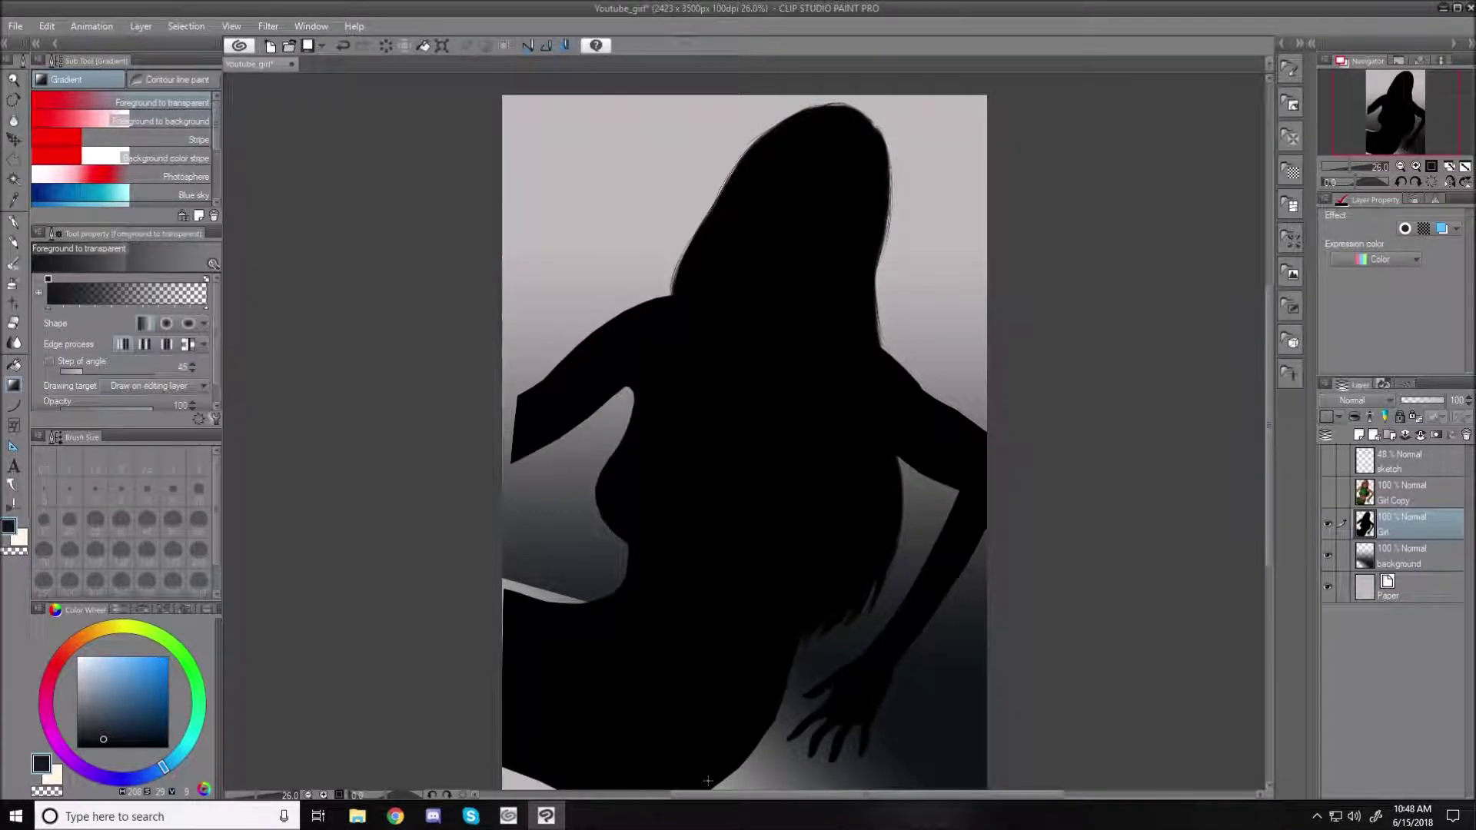
- Show the Girl Copy layer and nudge the black silhouette slightly up and left behind the figure with Move layer
click(1327, 490)
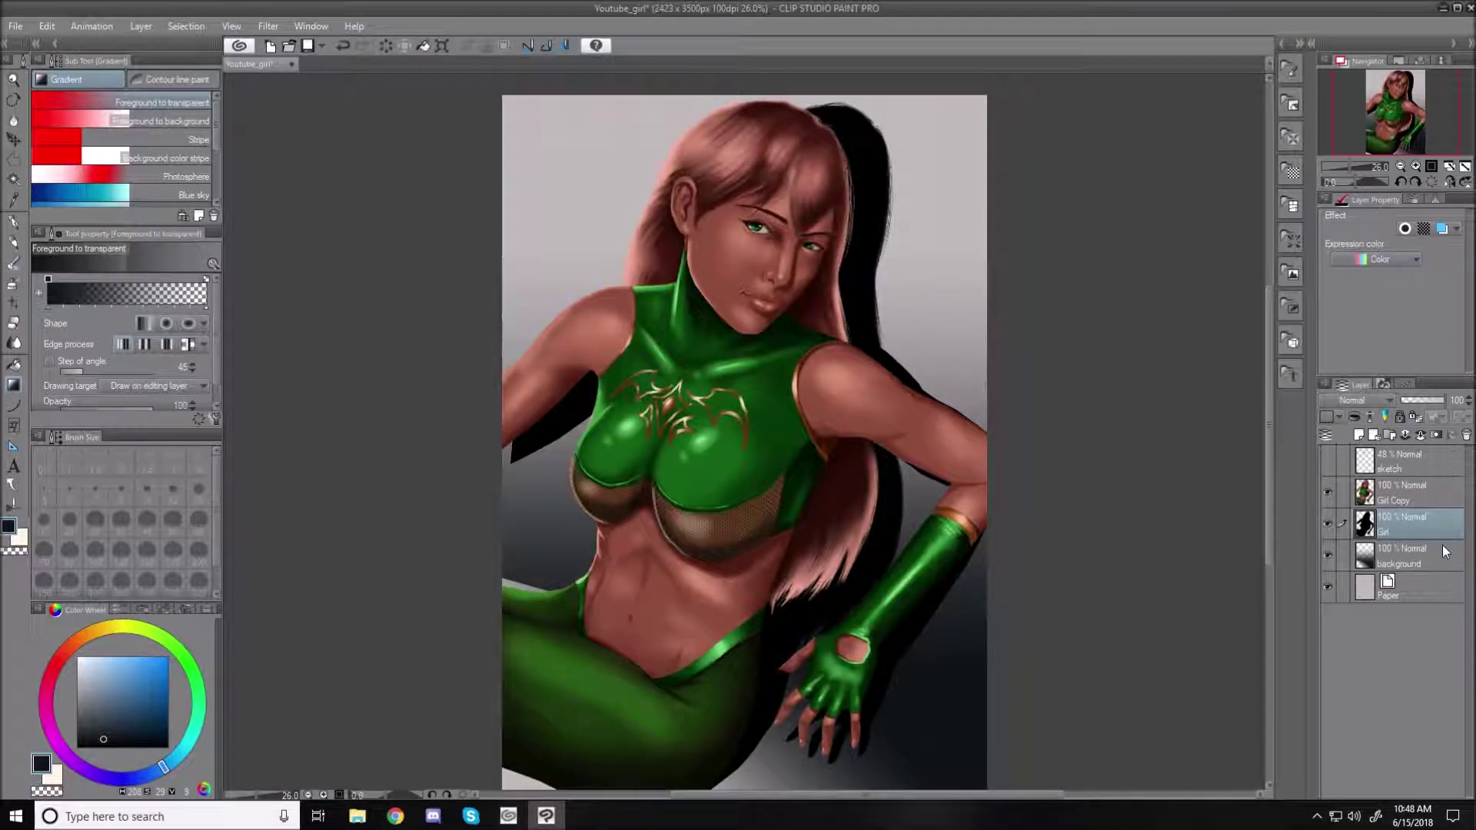
click(14, 140)
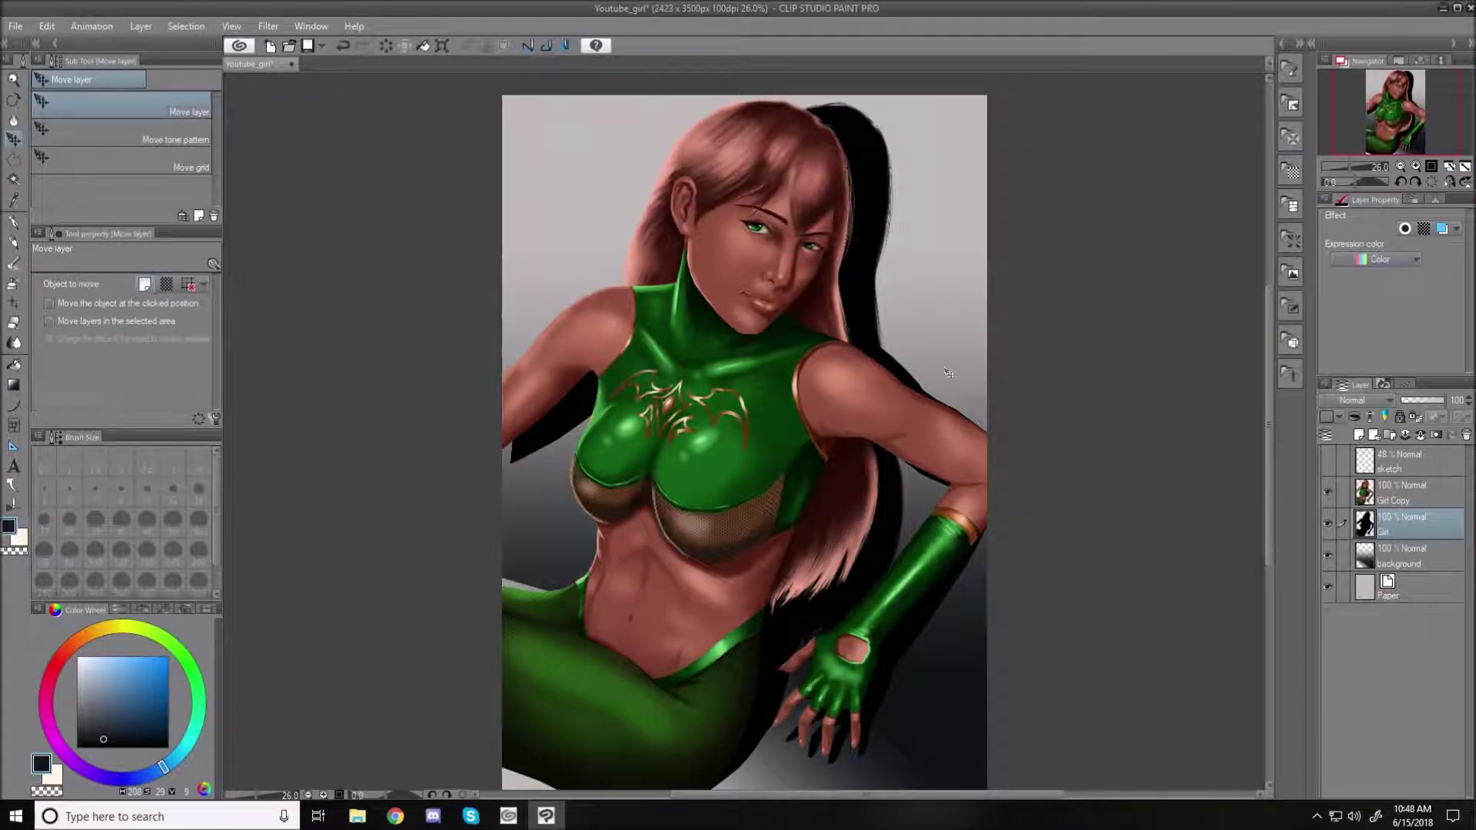
drag(866, 317, 864, 316)
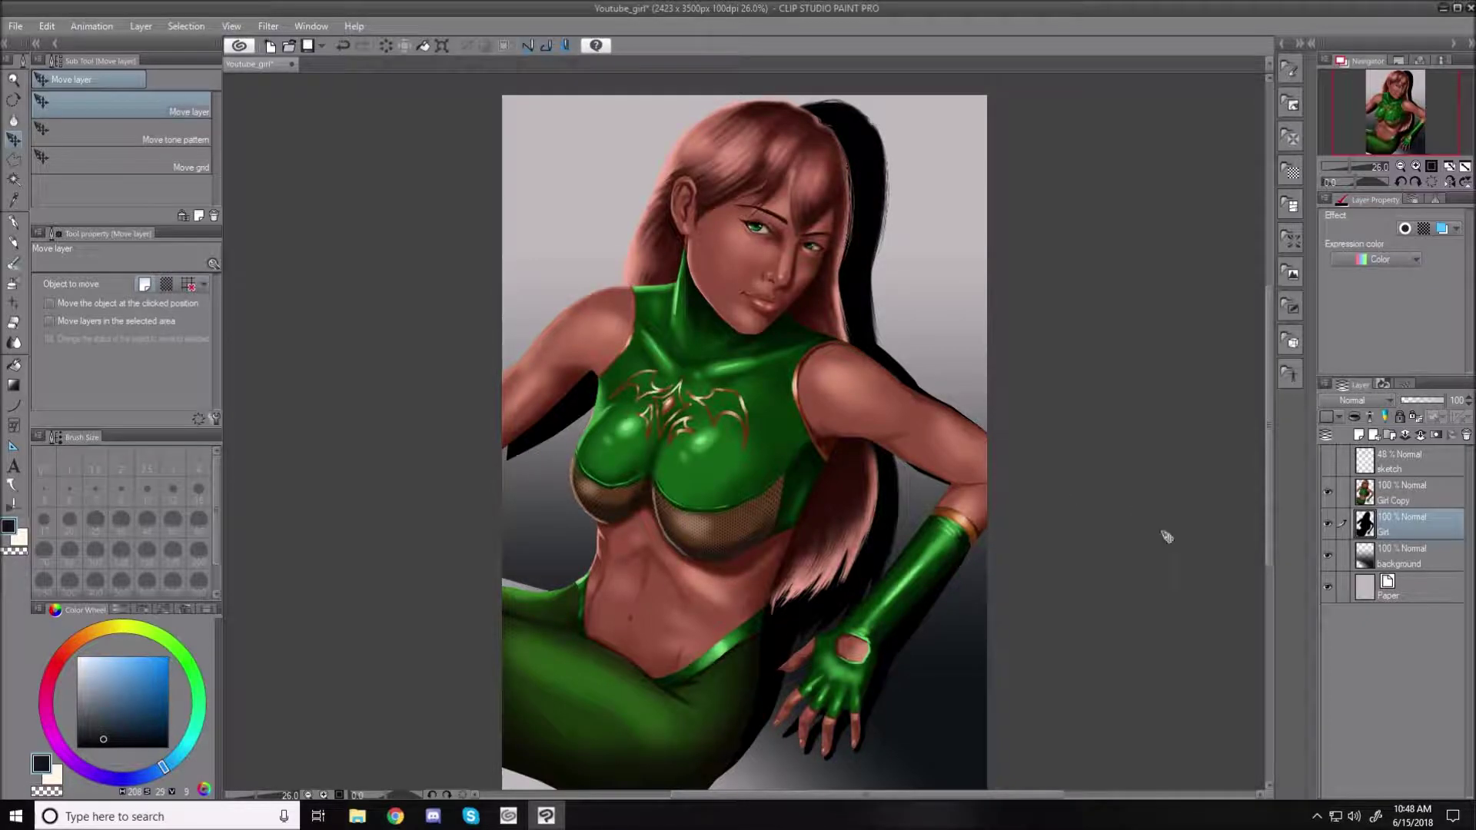
- Extend the silhouette's cut-off arm to the canvas's left edge with a black Soft airbrush at size 40
scroll(516, 471, up, 4)
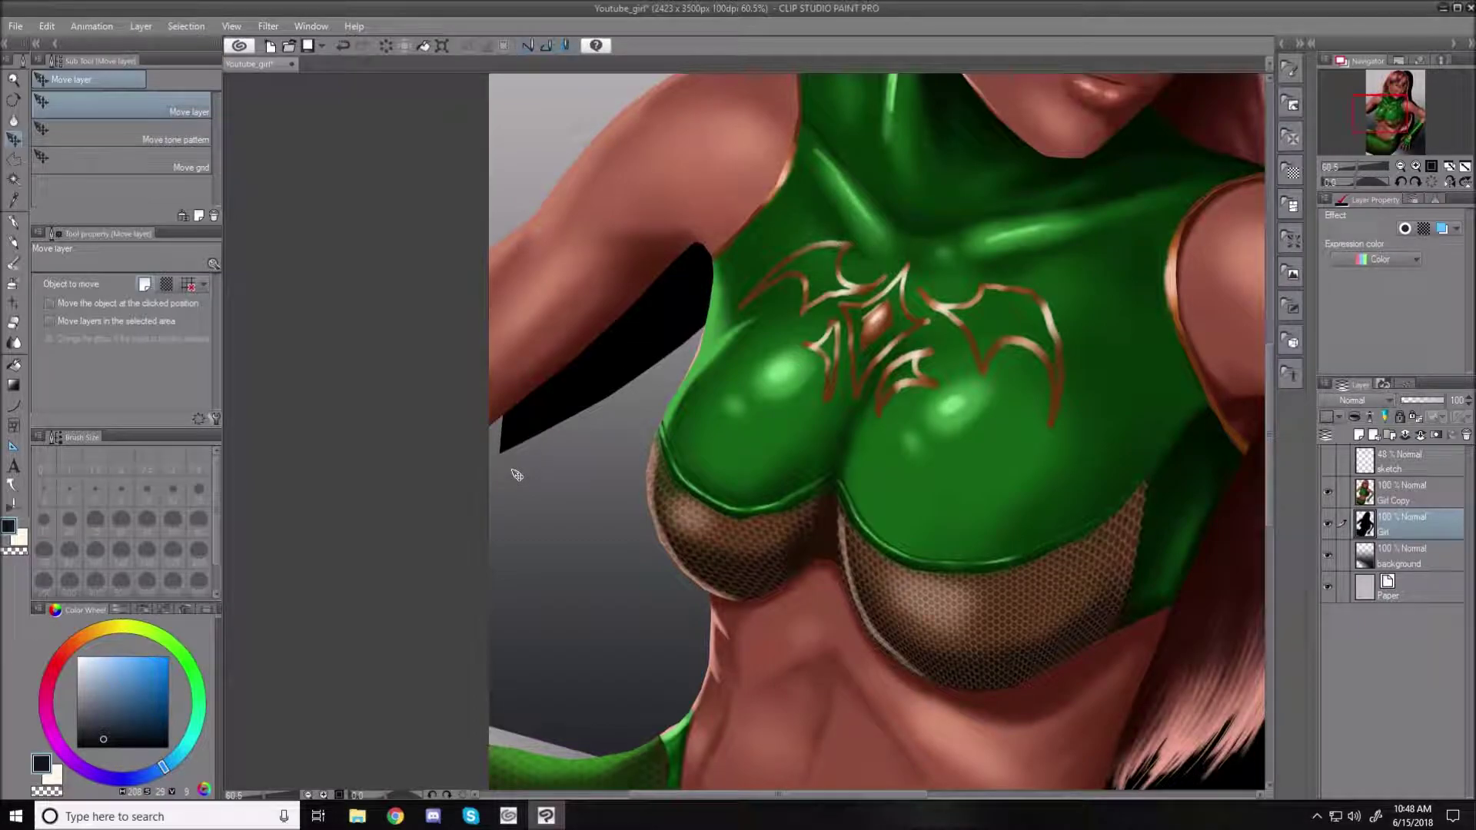
click(13, 286)
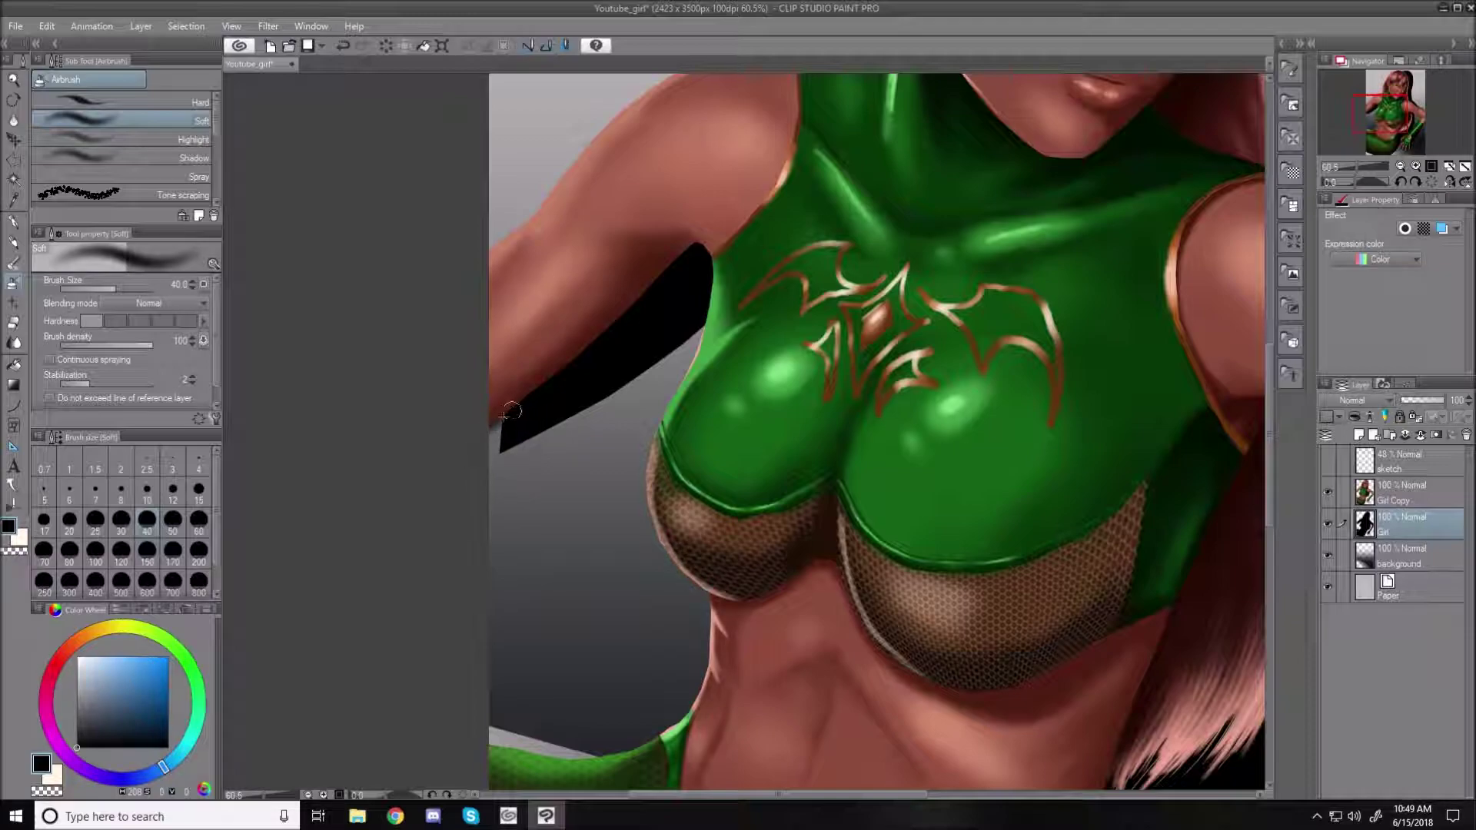
drag(515, 416, 486, 444)
key(ctrl+0)
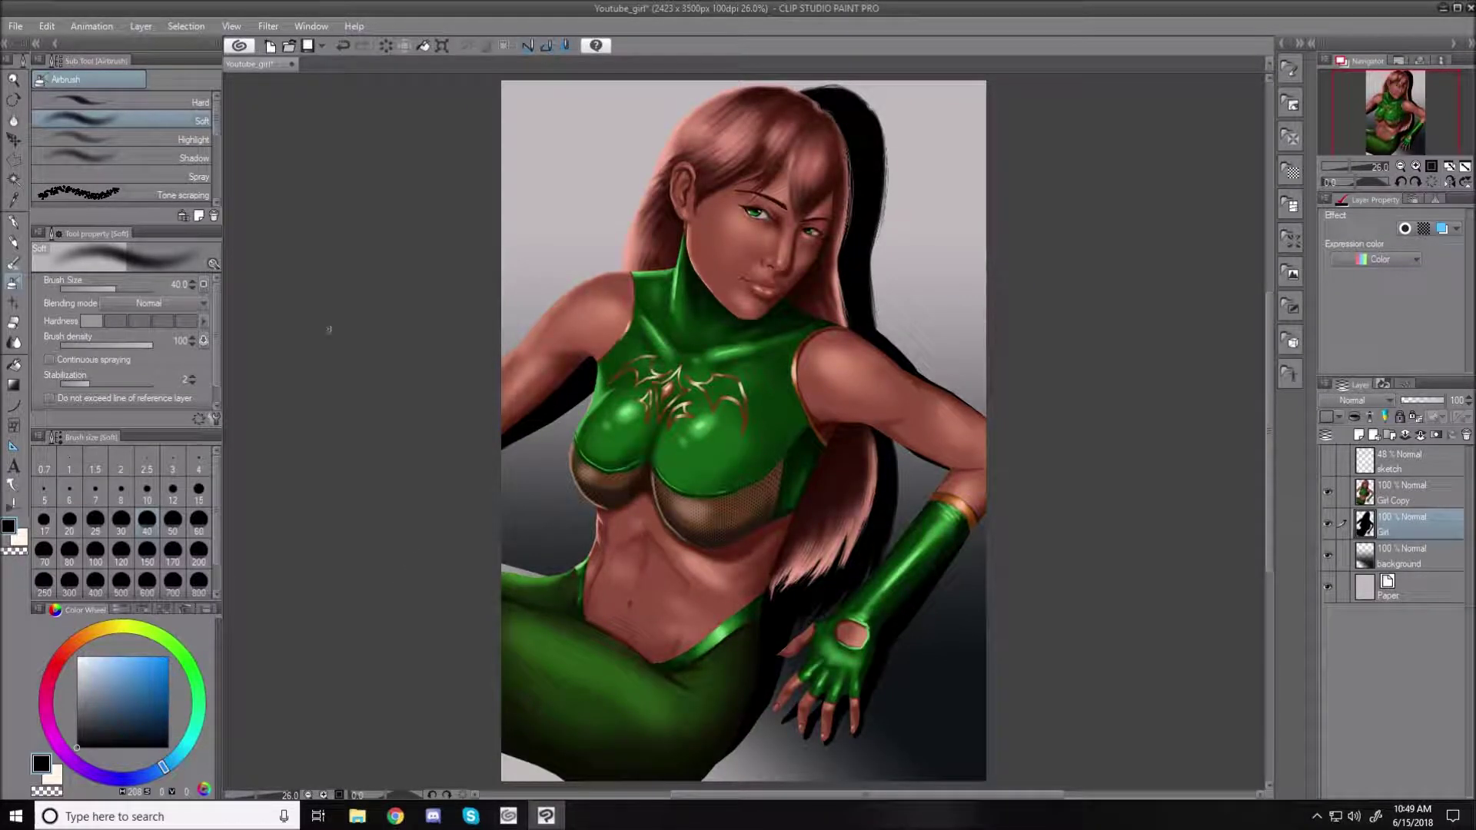
- Soften the shadow silhouette with a Gaussian blur of about 68
click(261, 25)
mouse_move(289, 51)
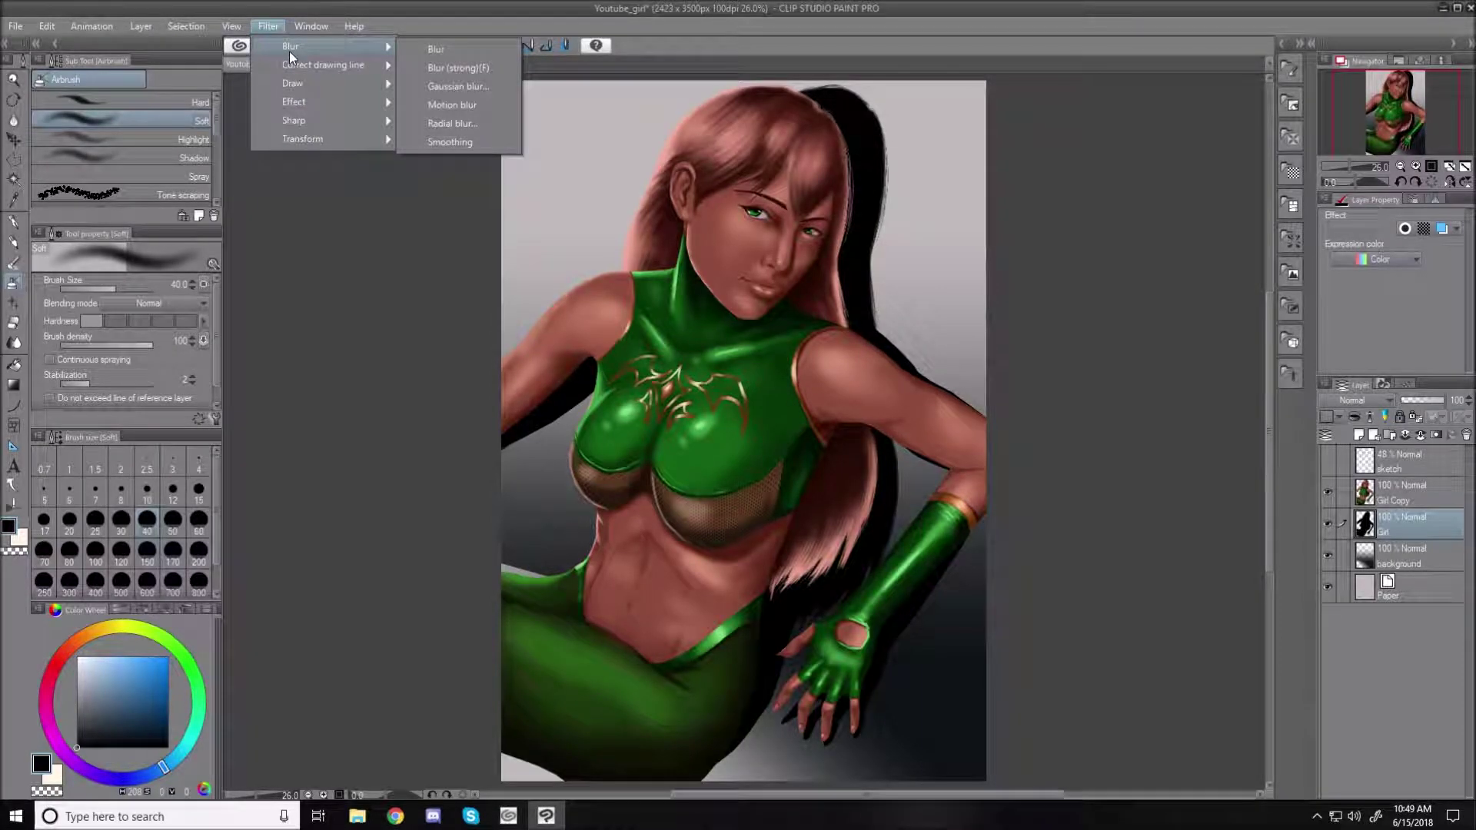
click(477, 86)
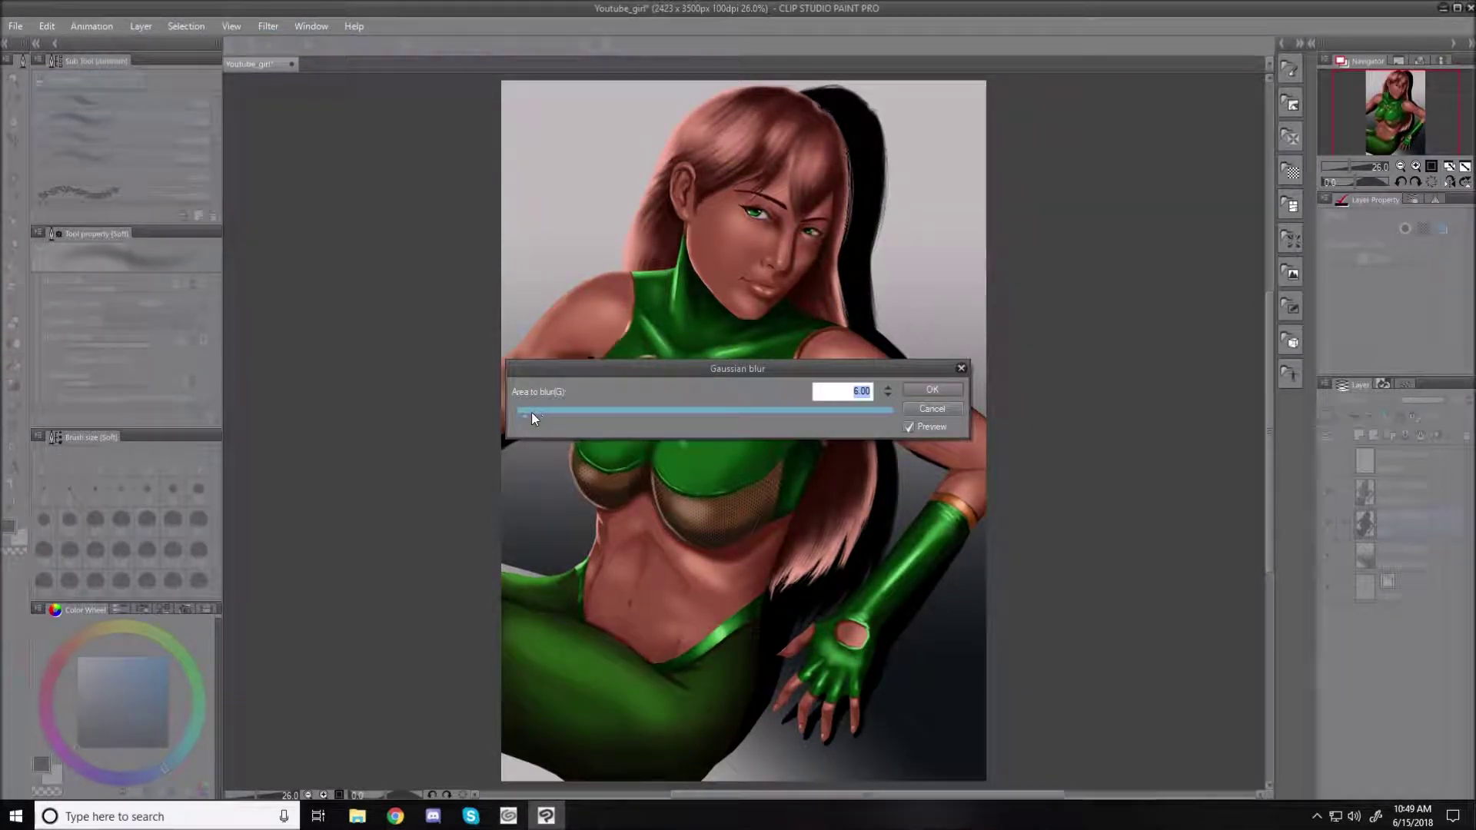
drag(524, 417, 647, 439)
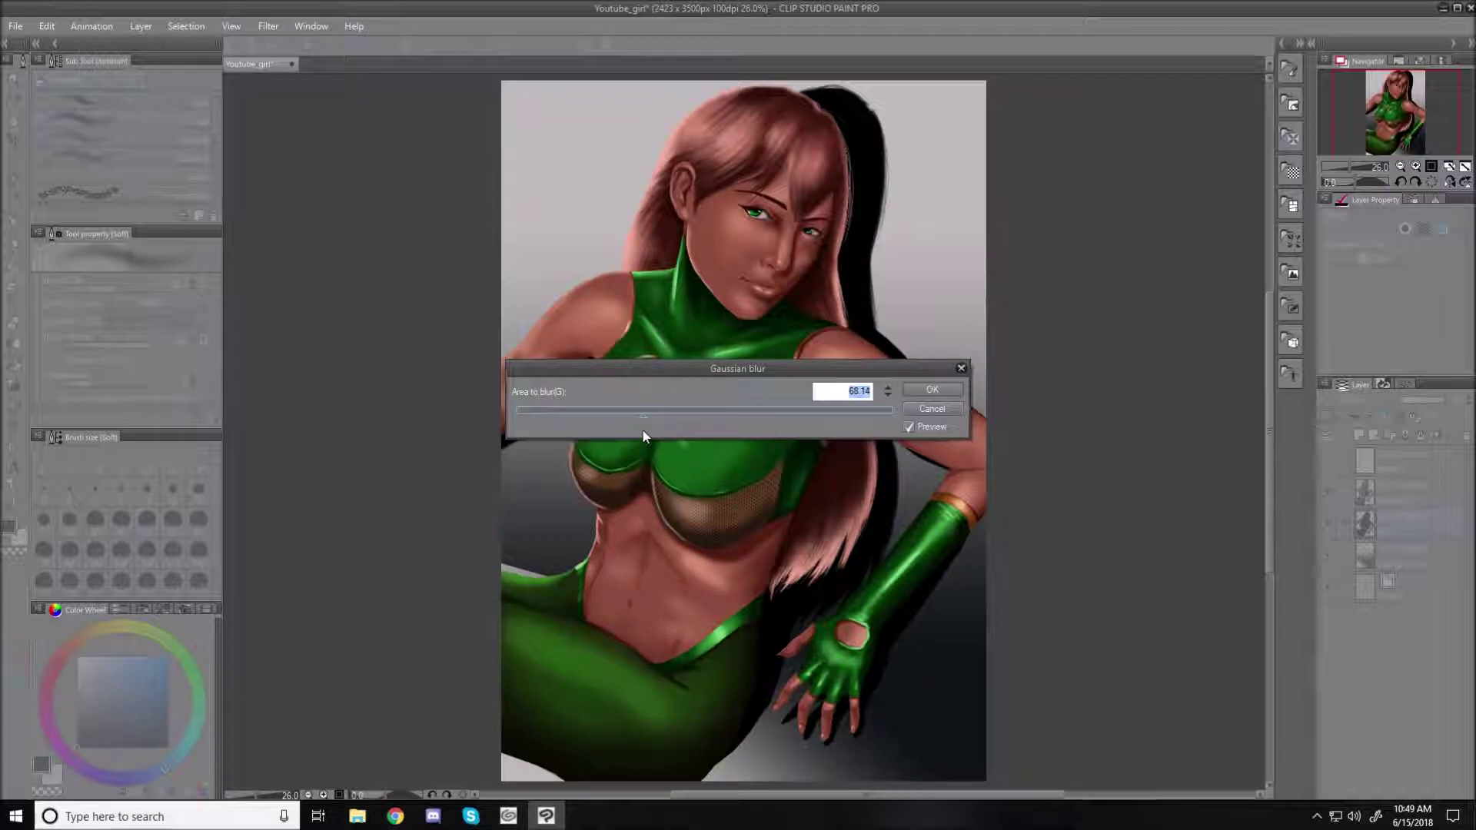
click(933, 390)
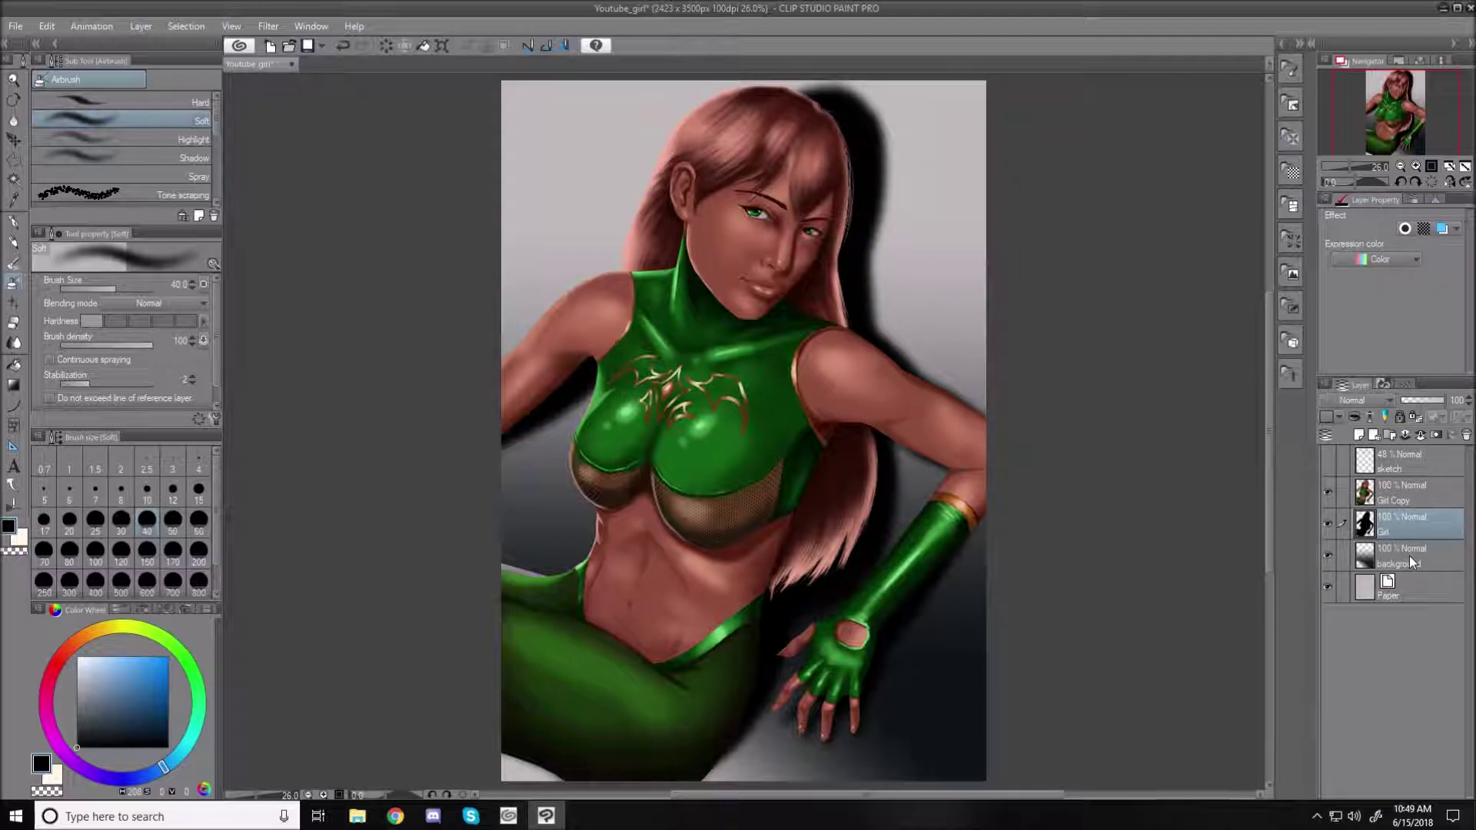
- Delete the Girl shadow layer and the background layer, and add a new raster layer above Paper
click(1467, 435)
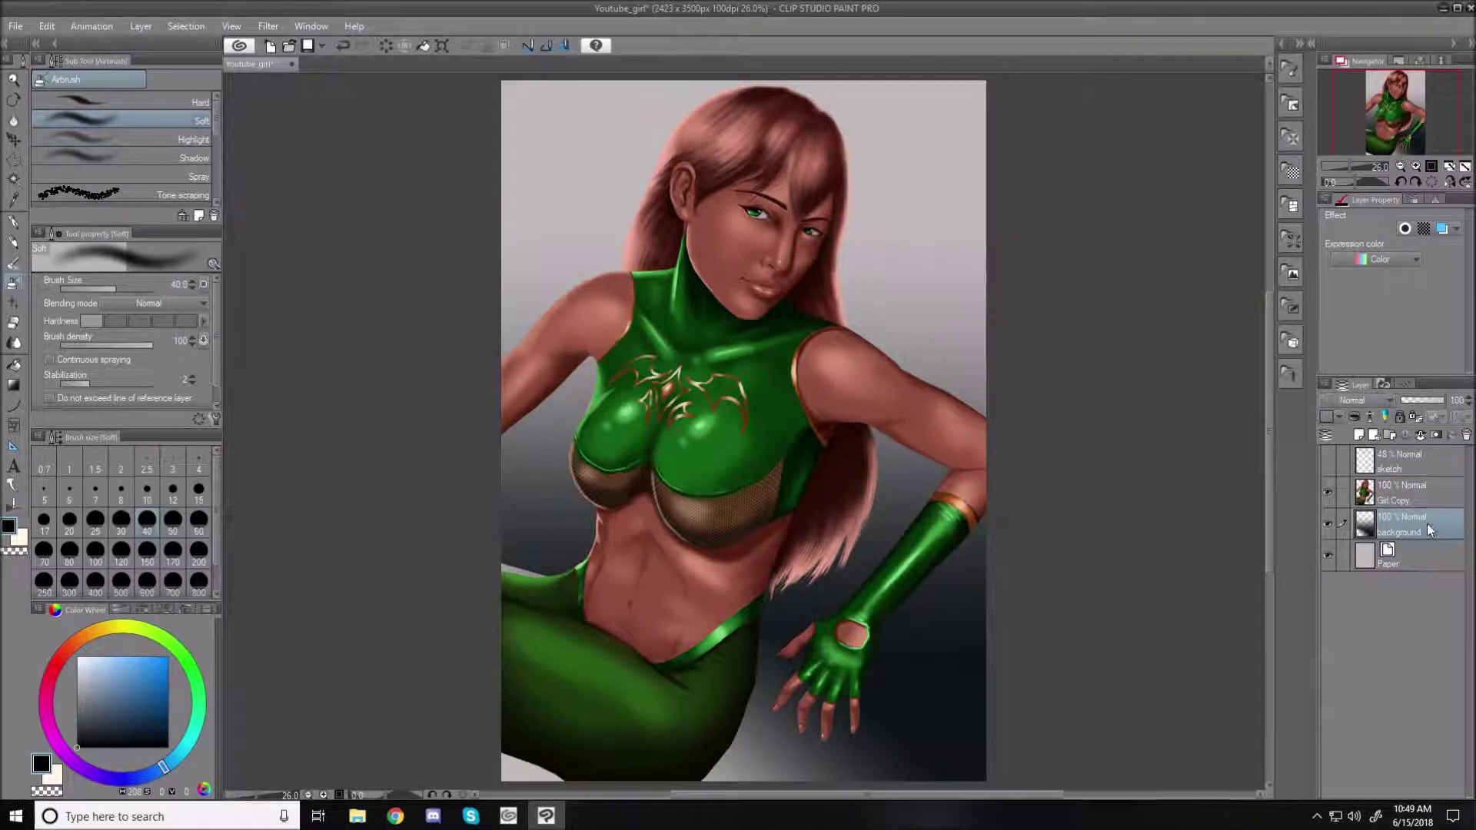
drag(1424, 520, 1471, 437)
click(1467, 436)
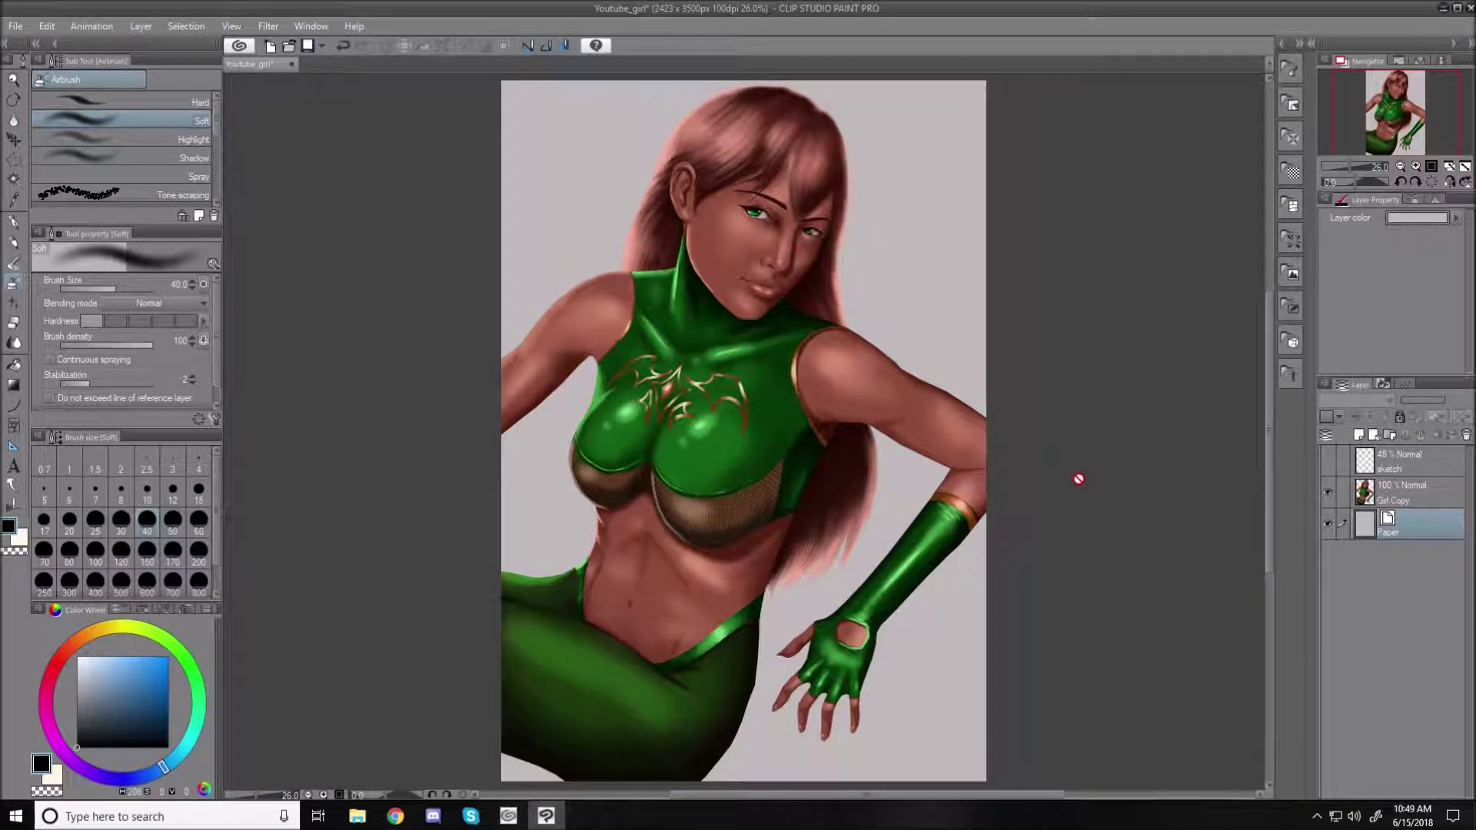
click(1360, 436)
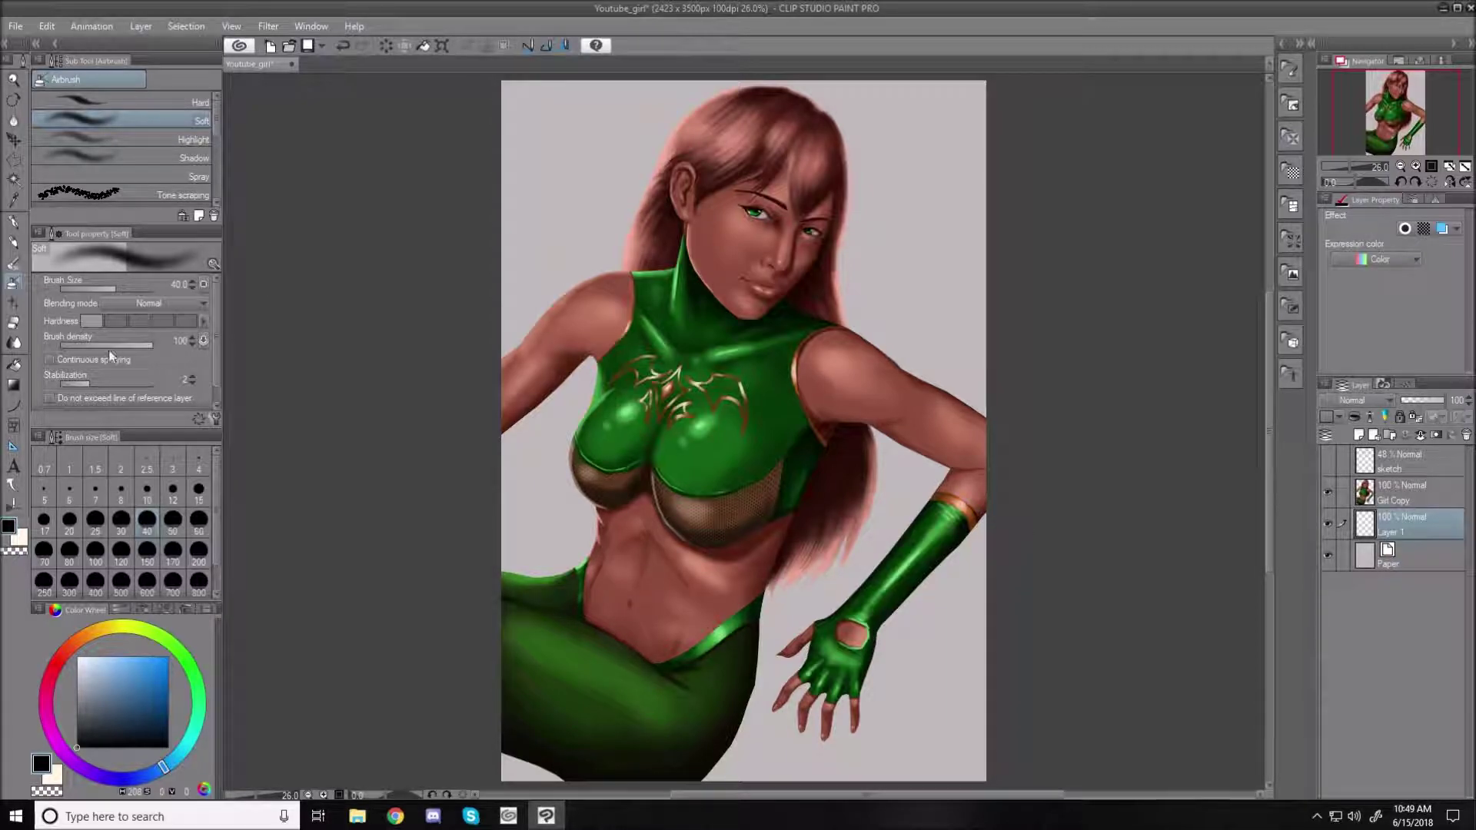
- Fill the new layer with the Night sky gradient, running from black at the figure's waist to blue at the canvas top
click(13, 385)
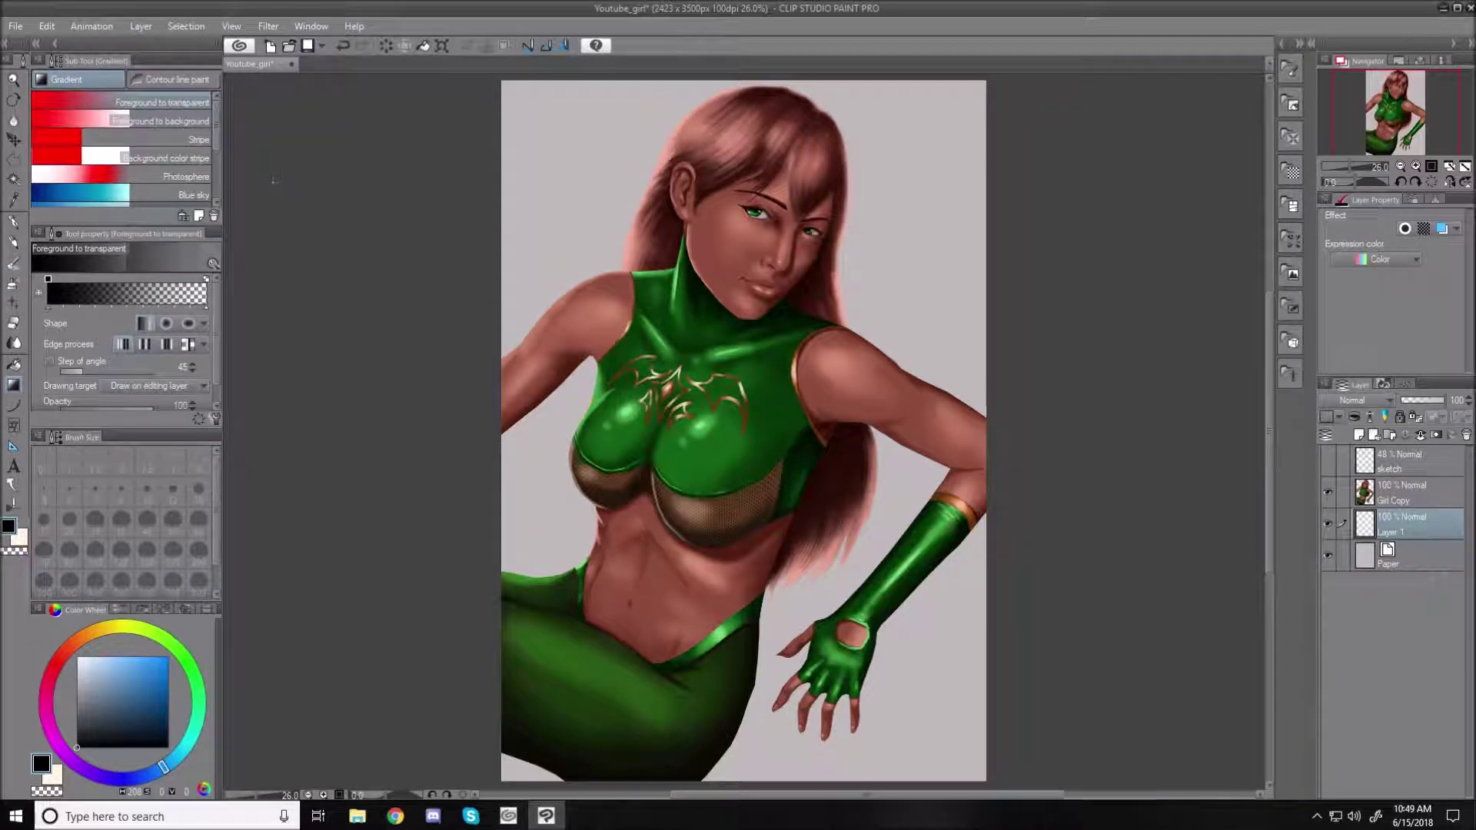
drag(215, 120, 216, 151)
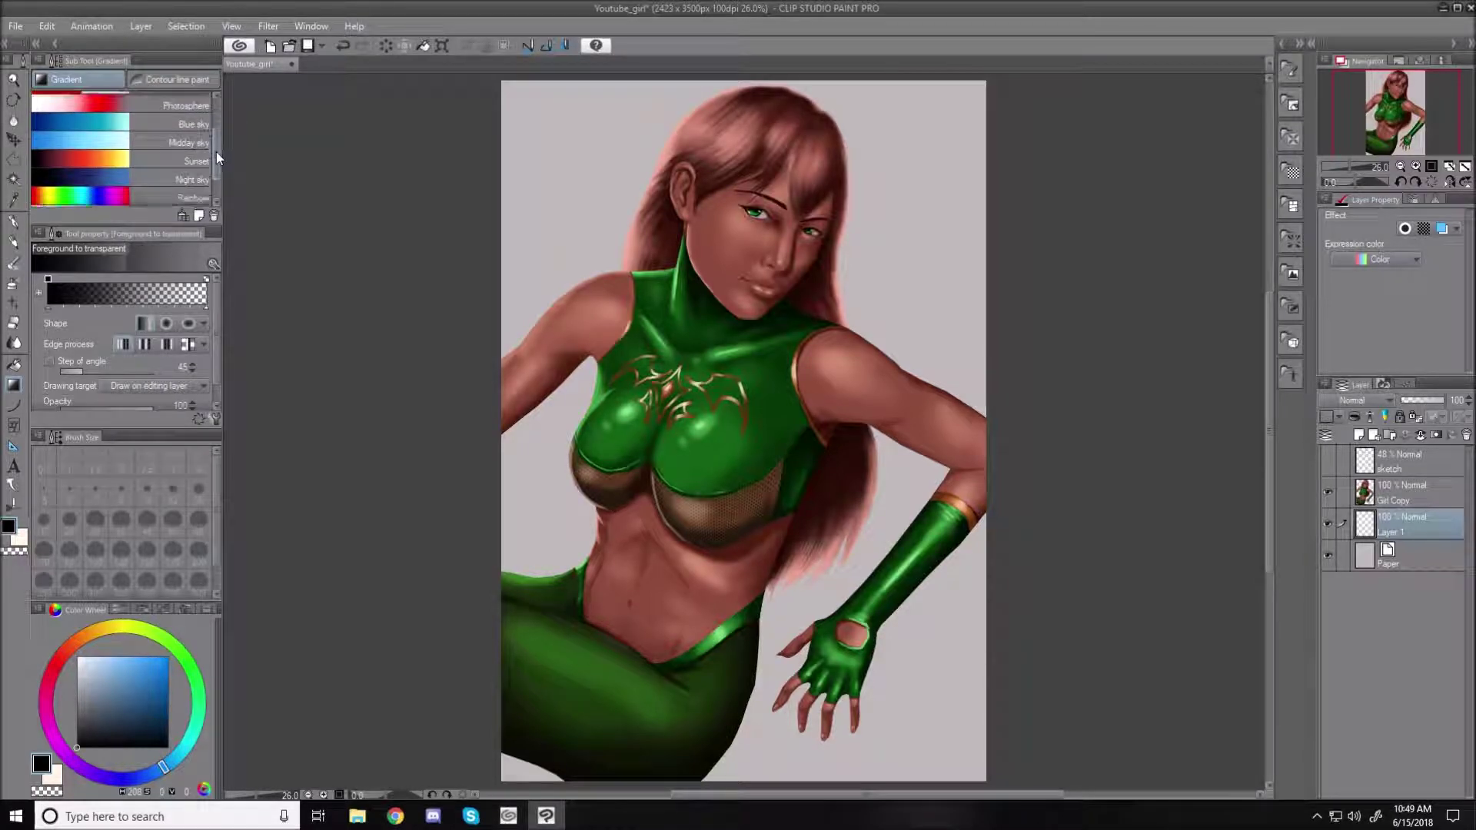
click(129, 182)
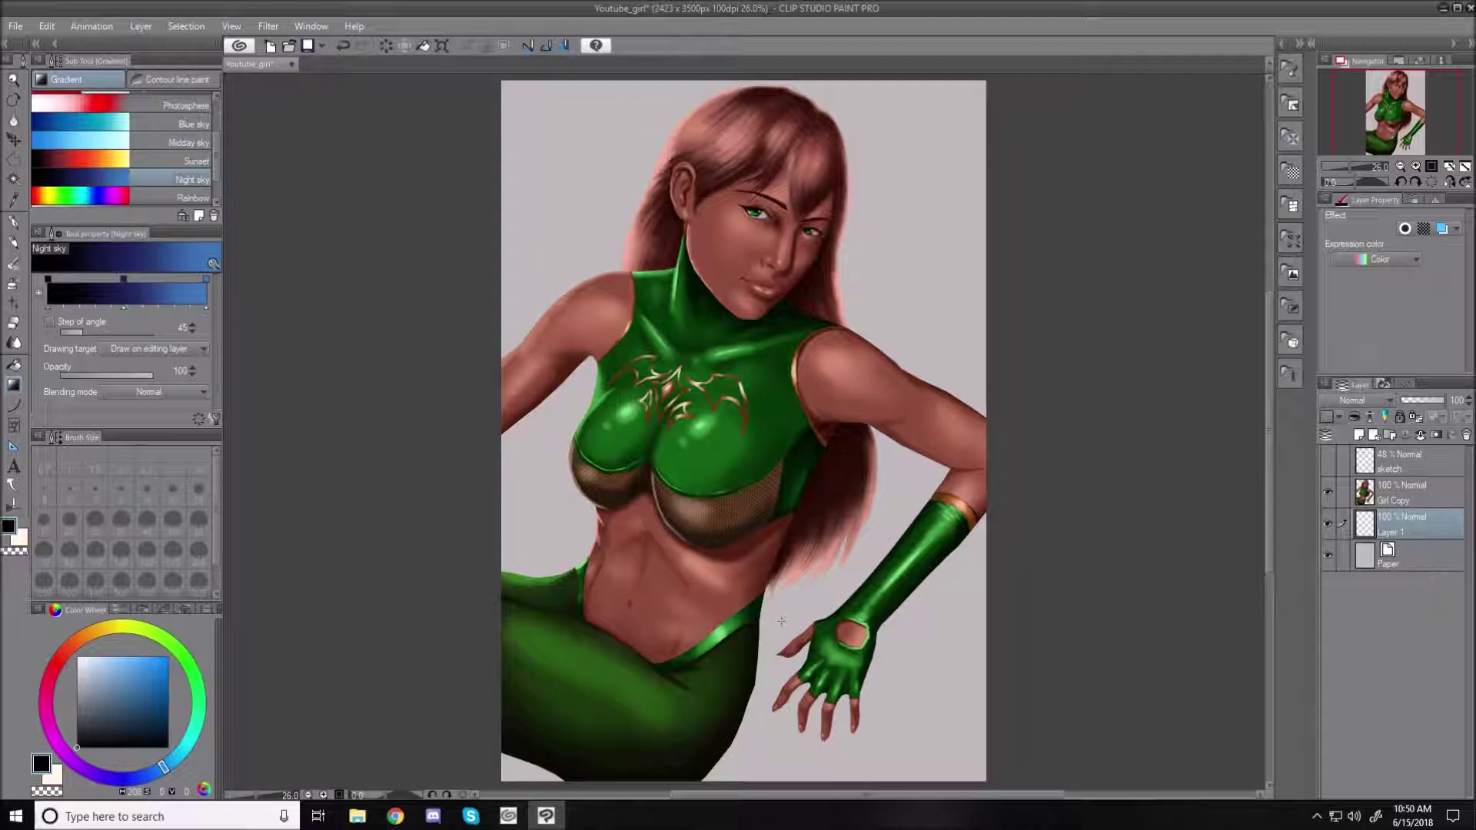
drag(781, 622, 780, 642)
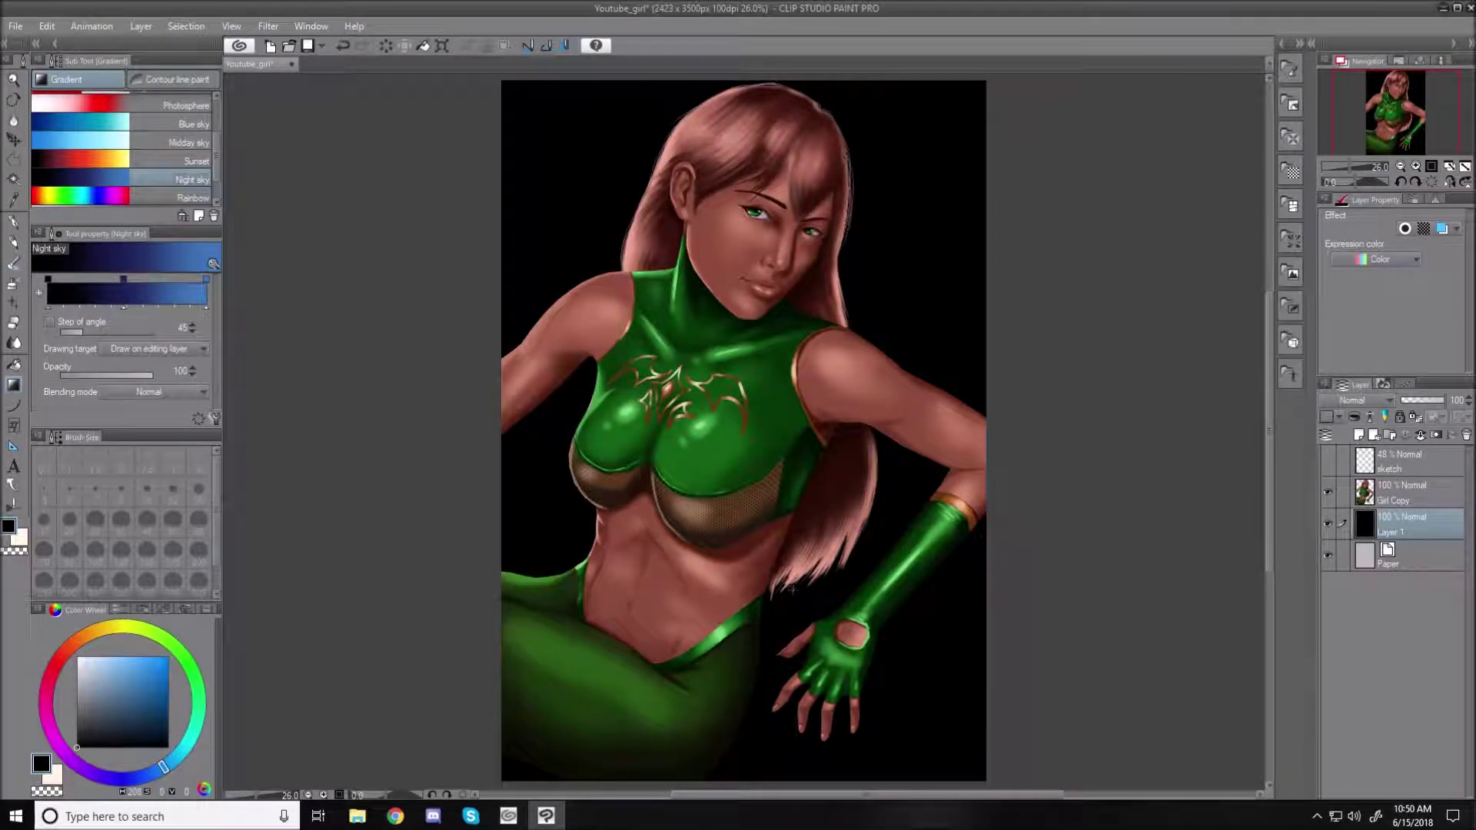
drag(807, 511, 816, 88)
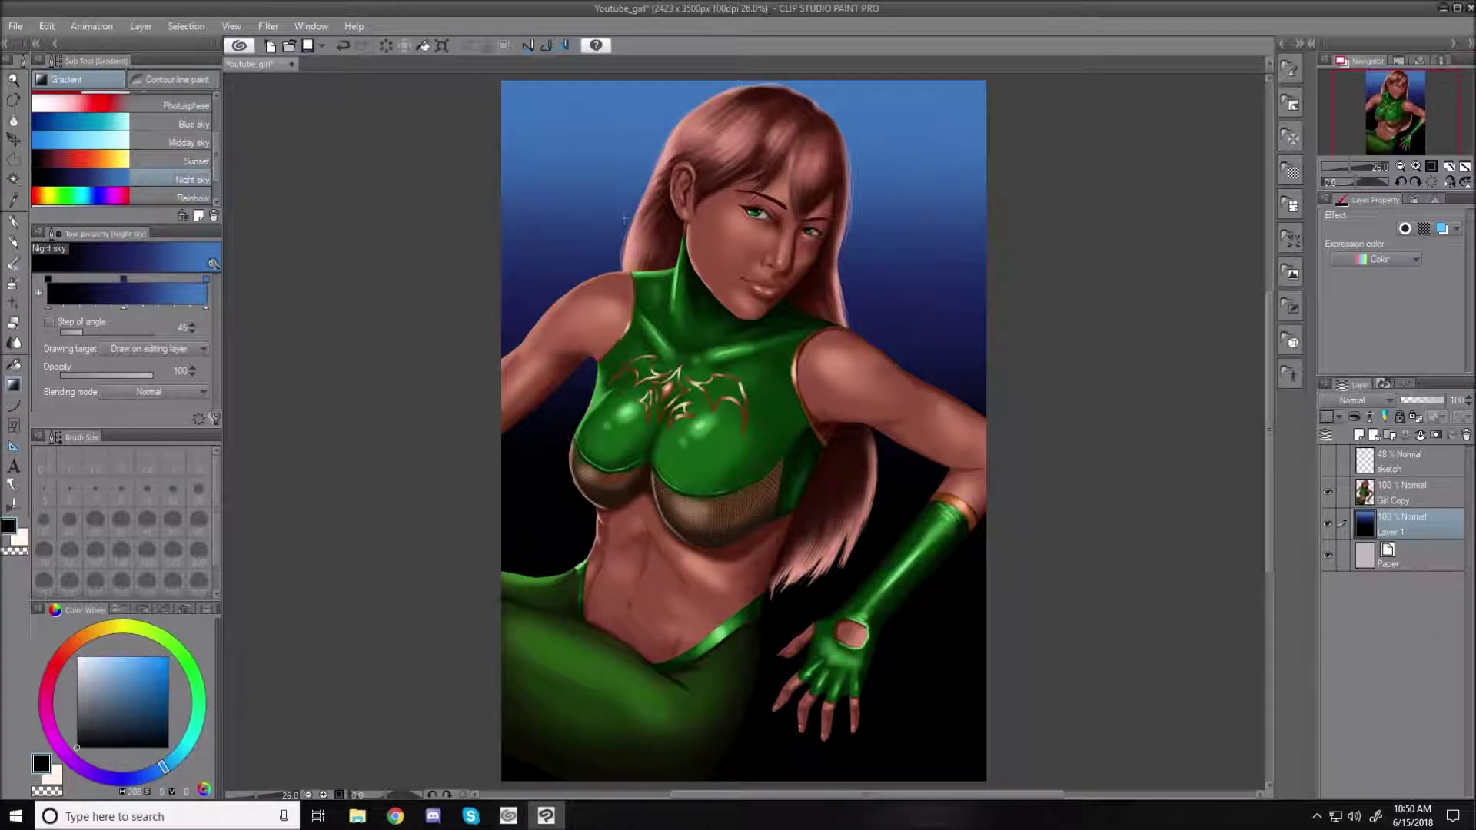
- Sample the blue from the sky above the head and lighten it to hue 213, saturation 58, value 84
alt+click(642, 123)
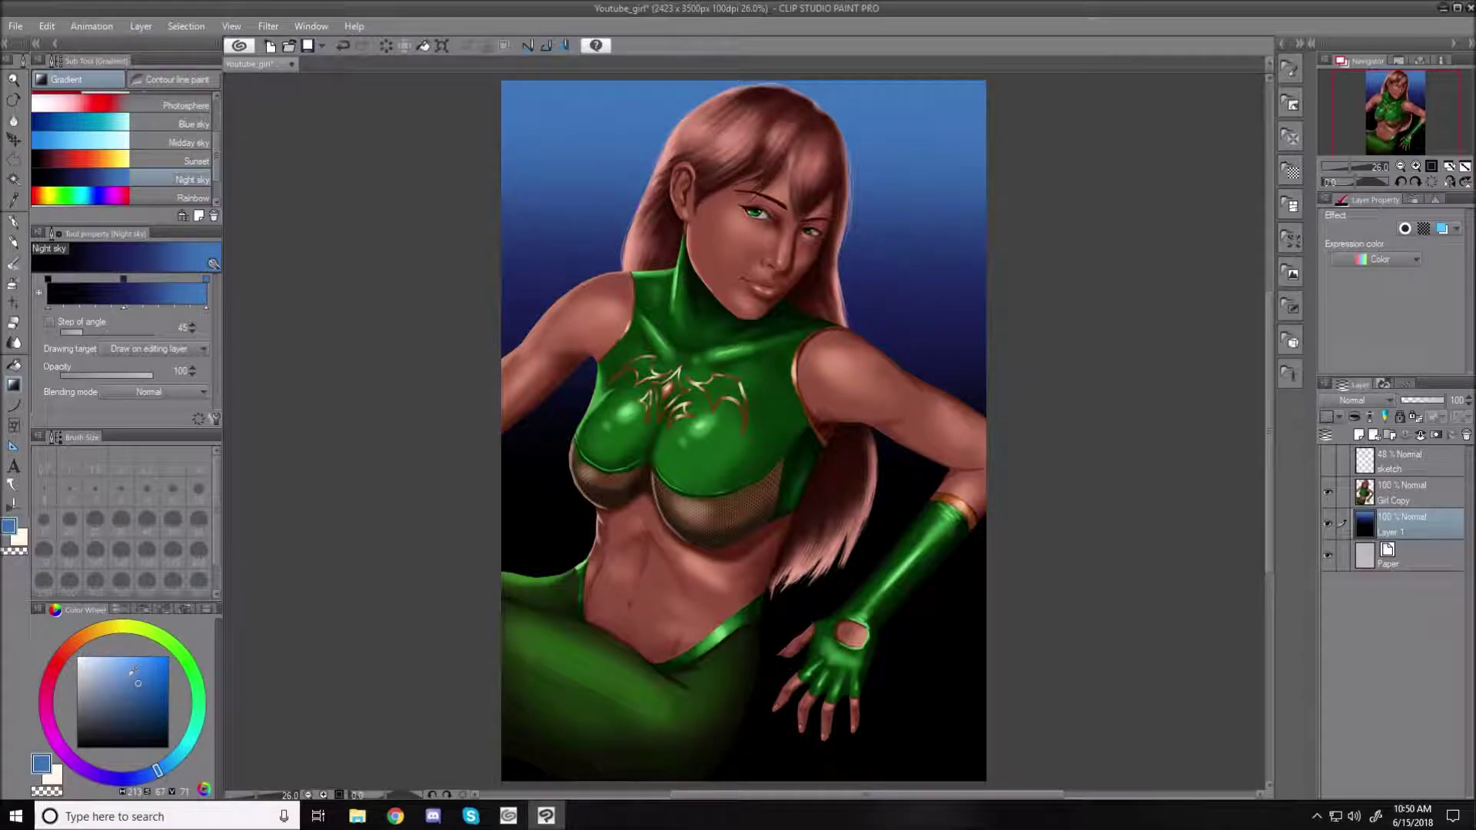
click(129, 671)
click(160, 348)
click(168, 368)
click(178, 349)
click(154, 358)
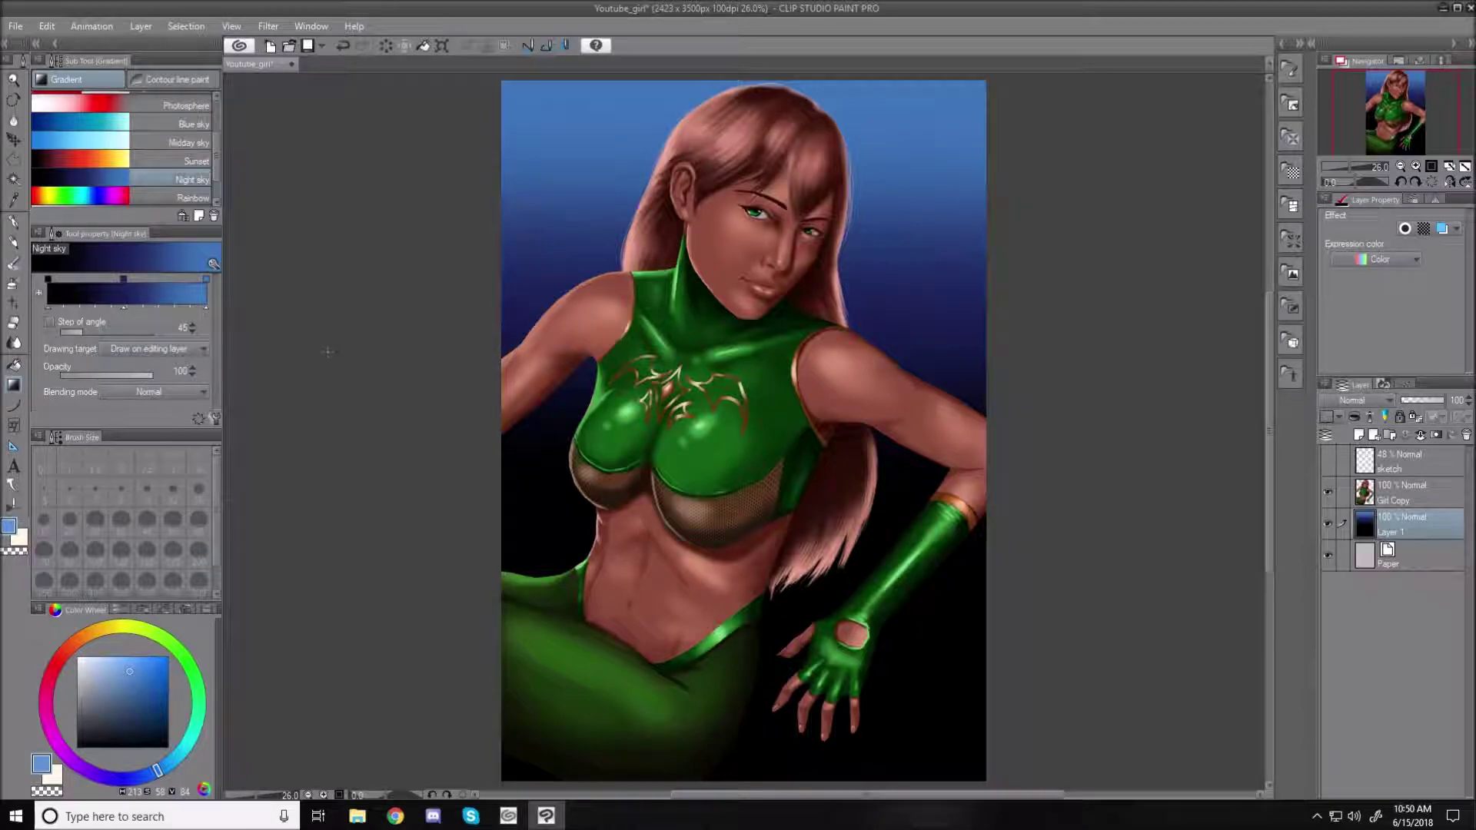
click(202, 349)
click(202, 348)
- Add a circular light-blue Foreground to transparent gradient glow behind the head, extending from the face toward the right shoulder
drag(215, 154, 218, 120)
click(171, 102)
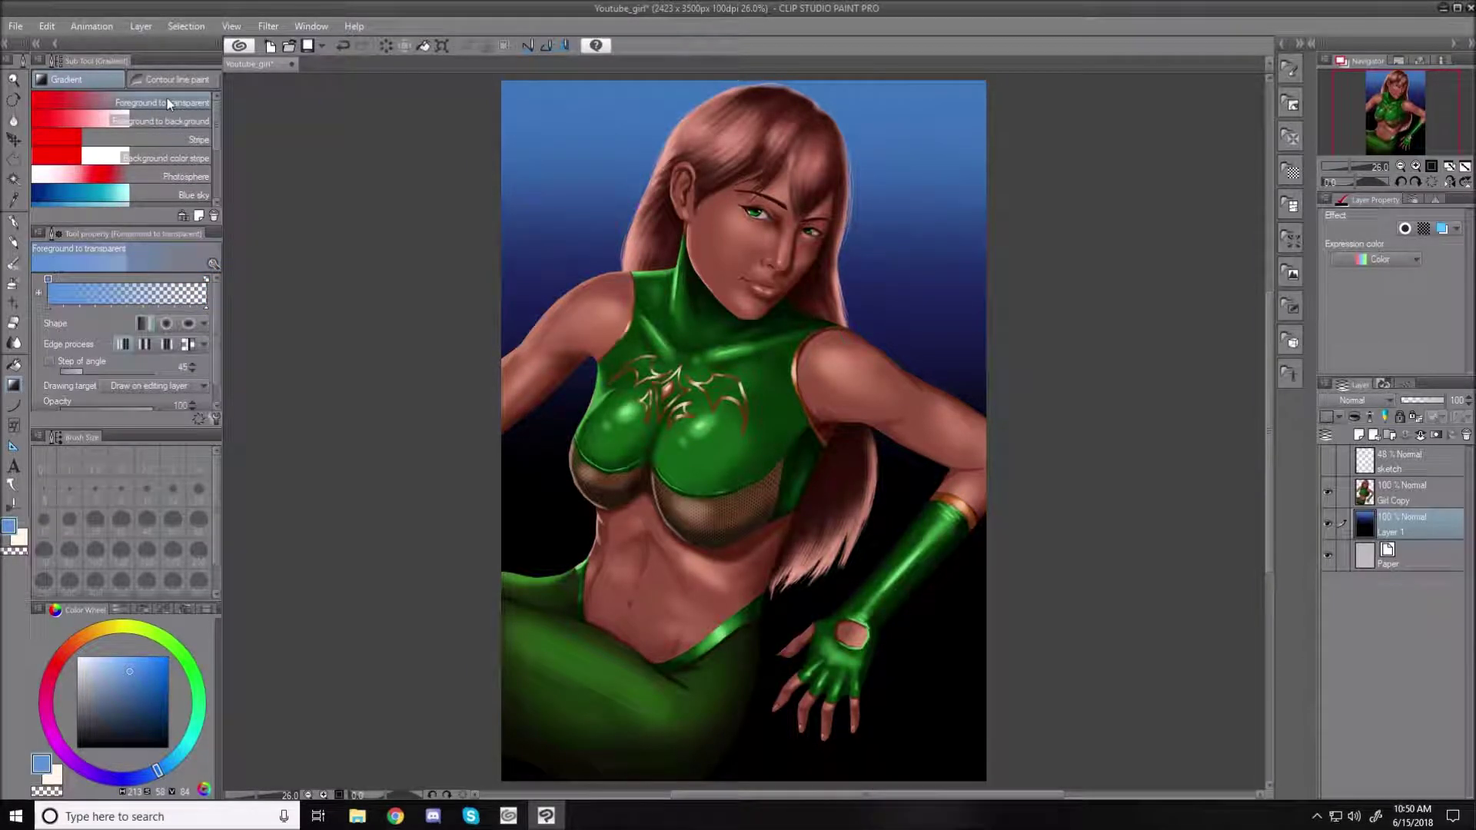
click(167, 324)
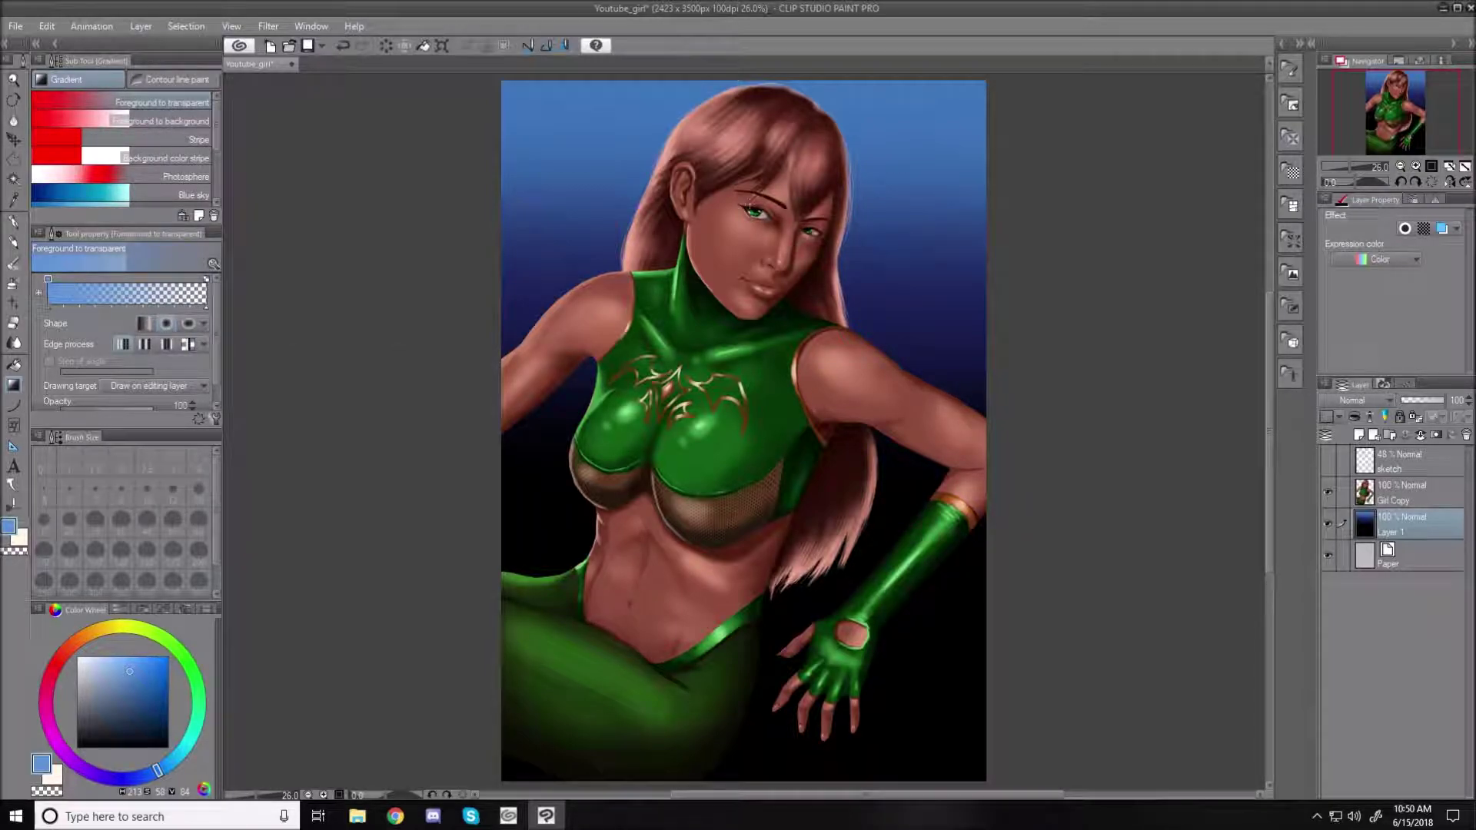
drag(746, 199, 924, 282)
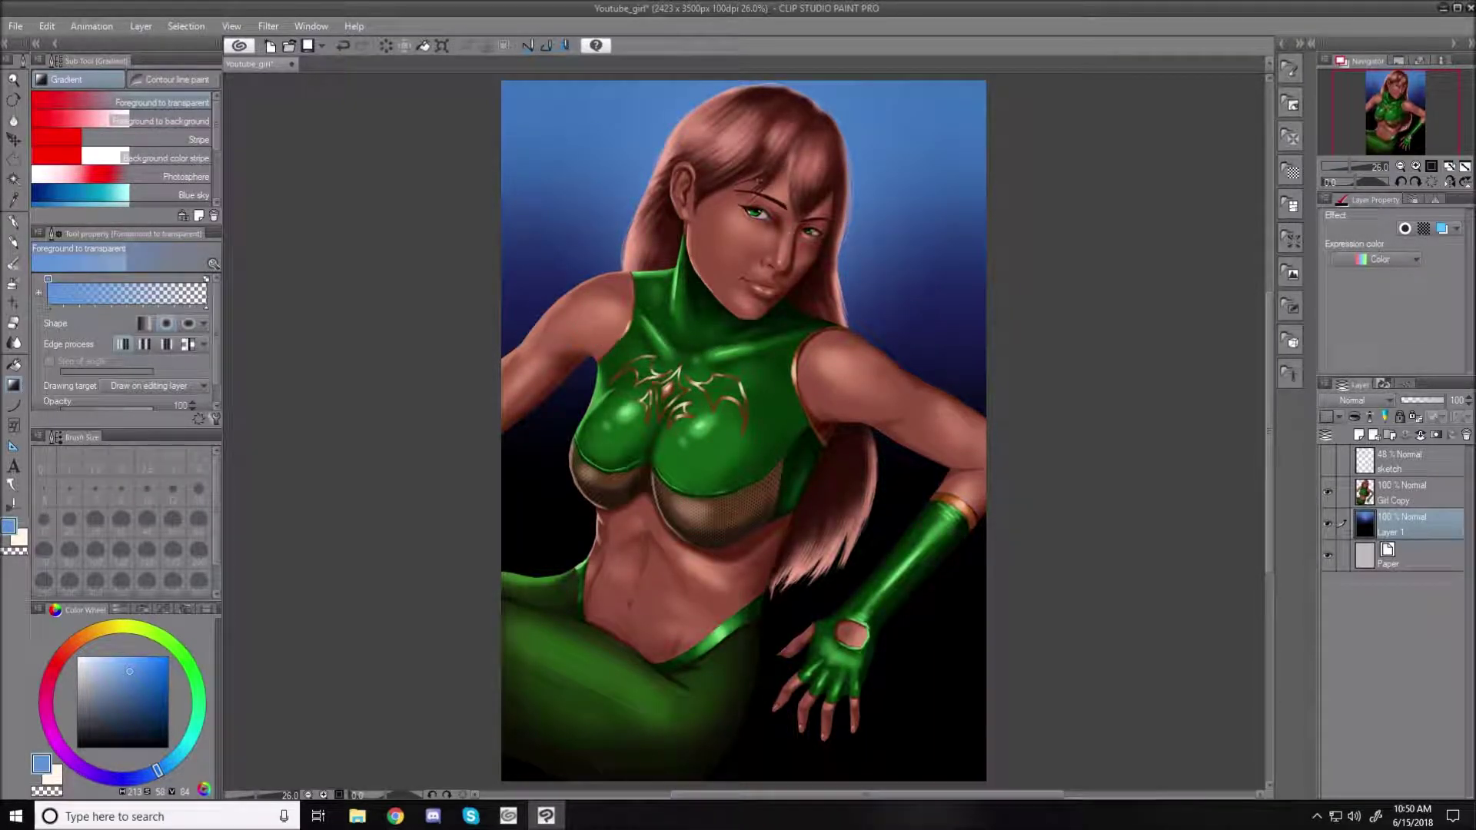
- Lighten the blue to hue 213, saturation 48, value 97 and add another circular gradient glow from the forehead toward the shoulder
click(120, 659)
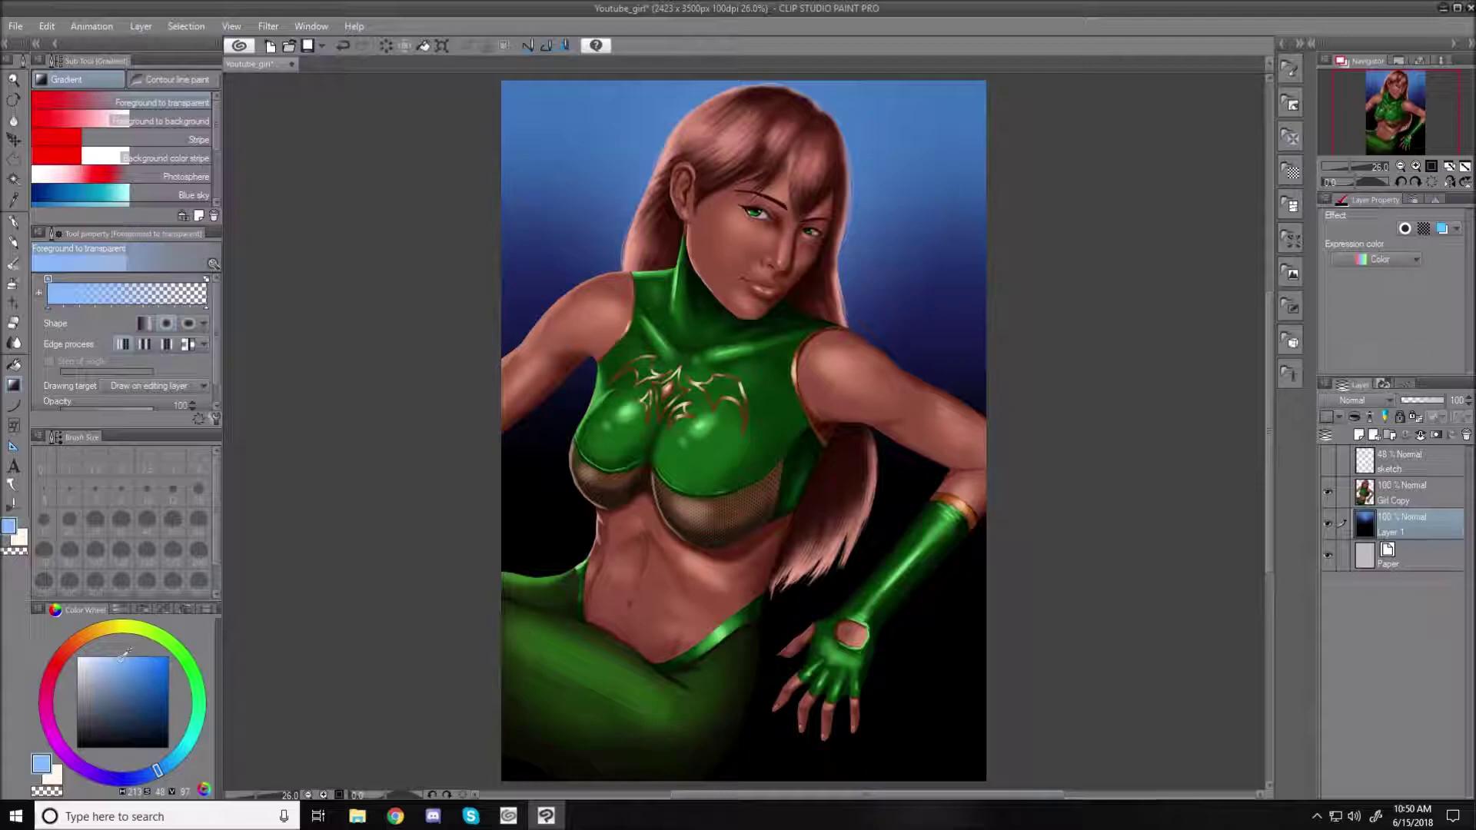
drag(748, 187, 858, 354)
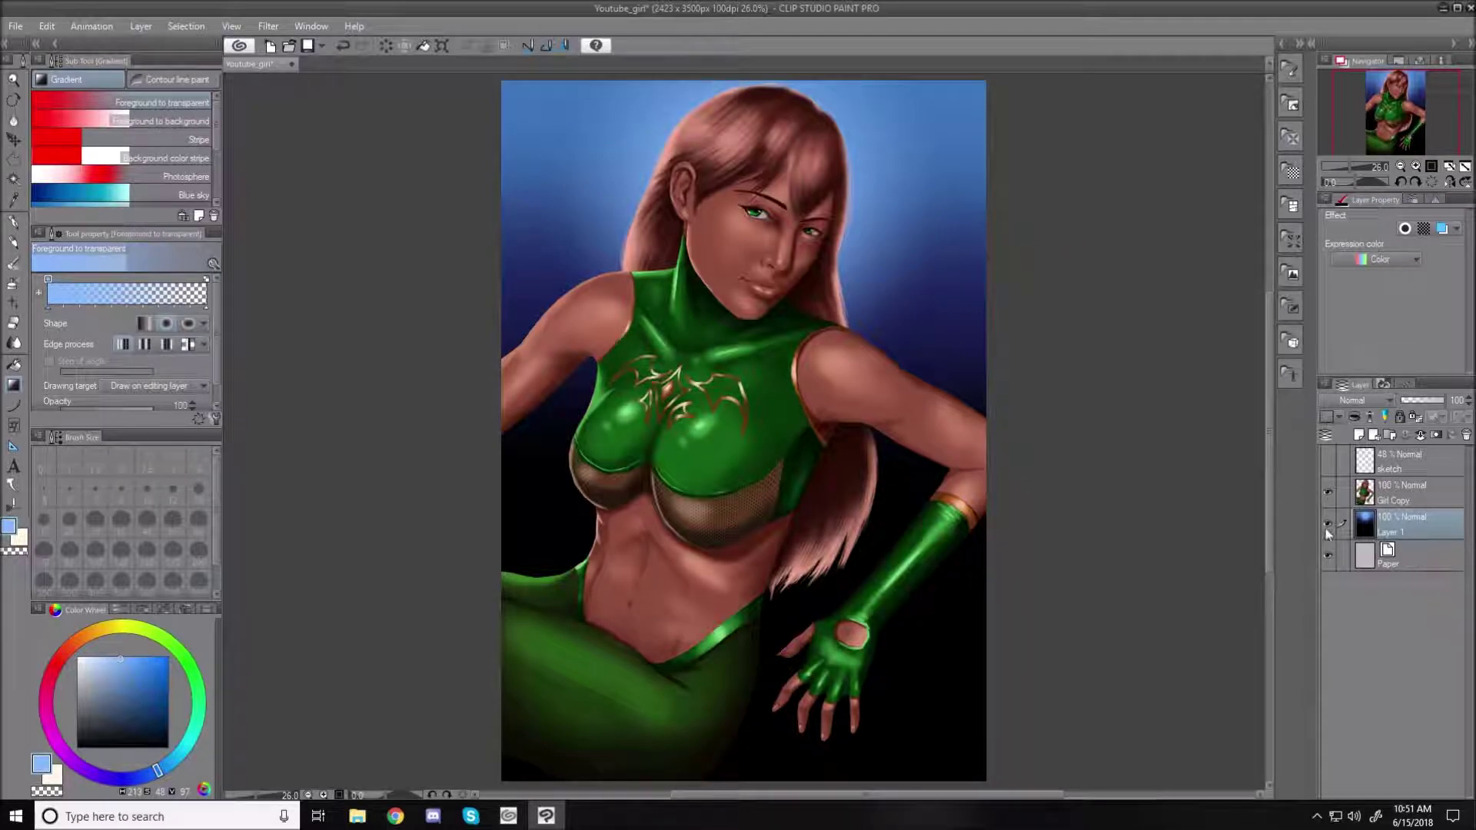
- Add a new layer above the sky gradient and select three rectangular building shapes of different heights on the figure's left-hand side of the canvas
click(1359, 434)
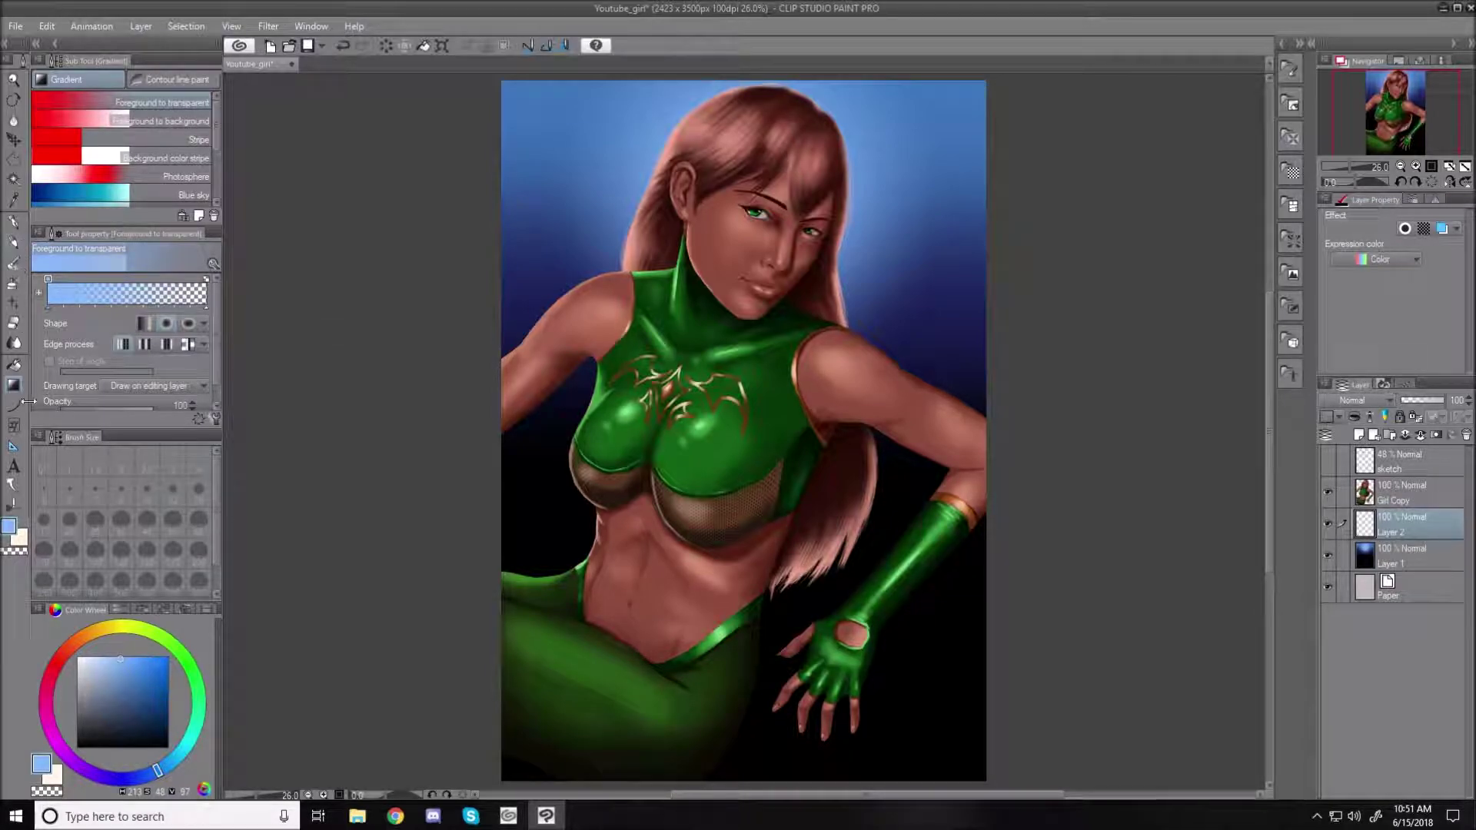
click(13, 159)
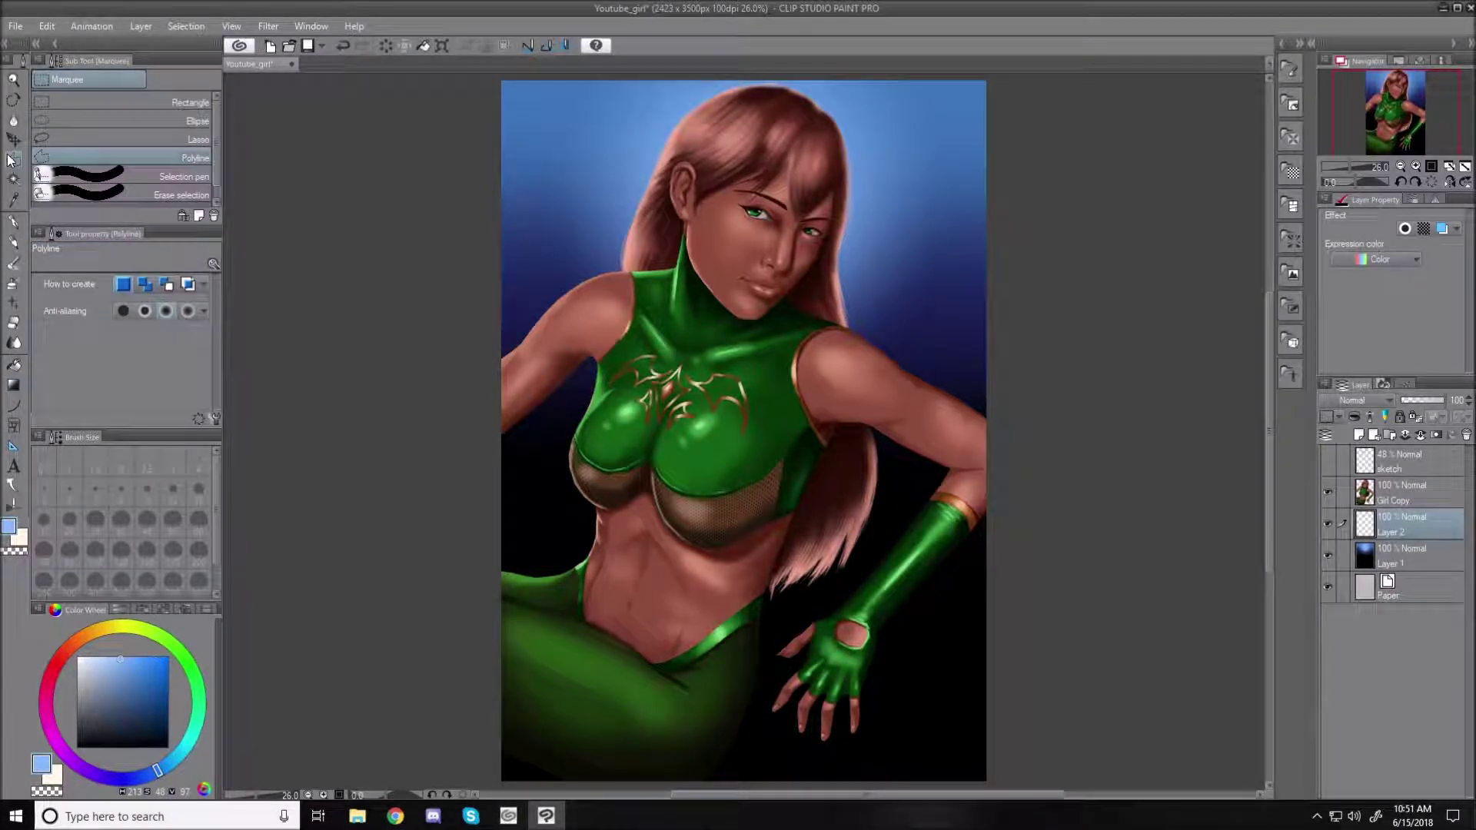
click(155, 101)
drag(500, 254, 523, 535)
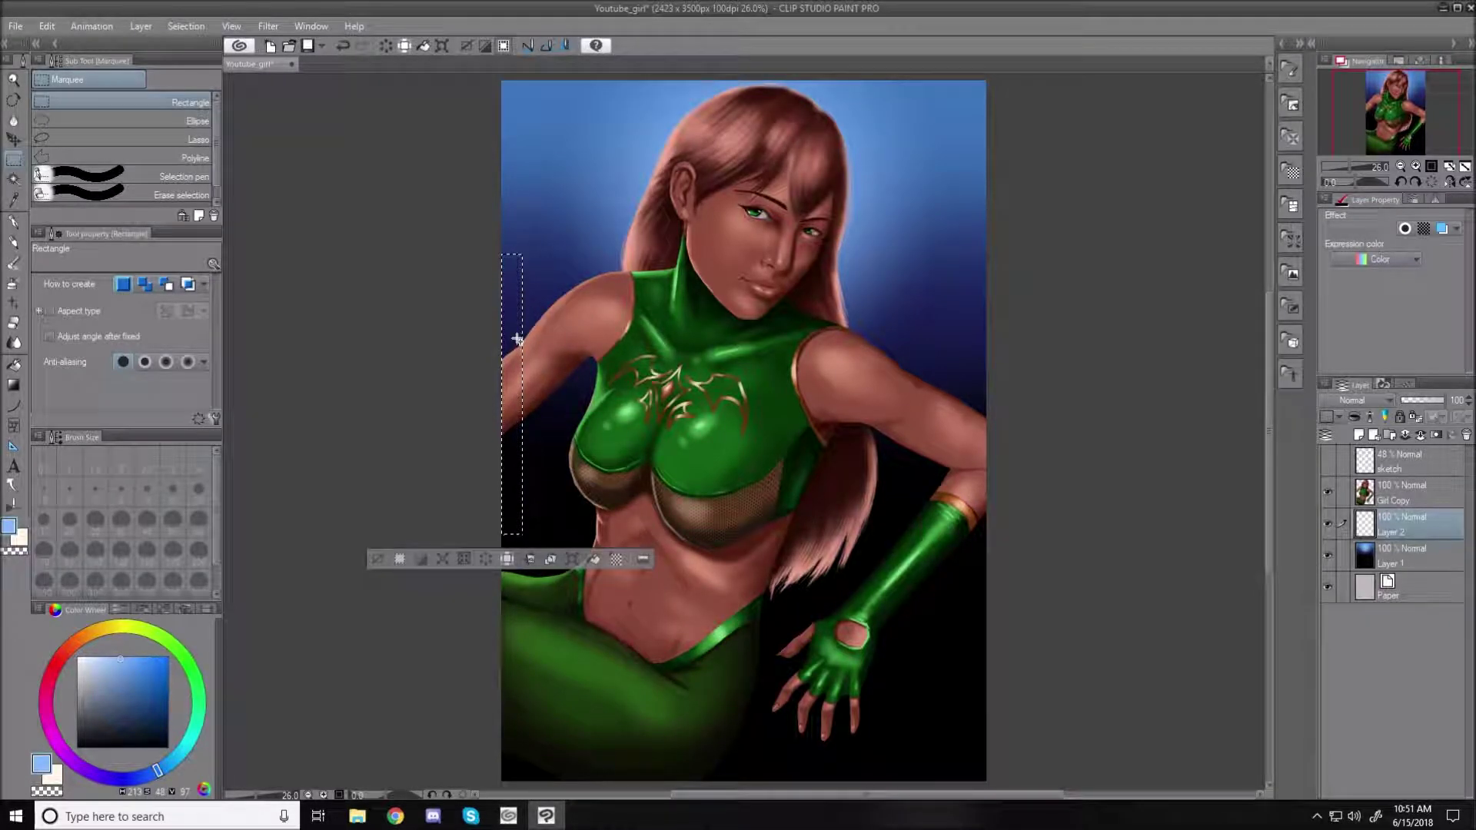
drag(585, 533, 585, 533)
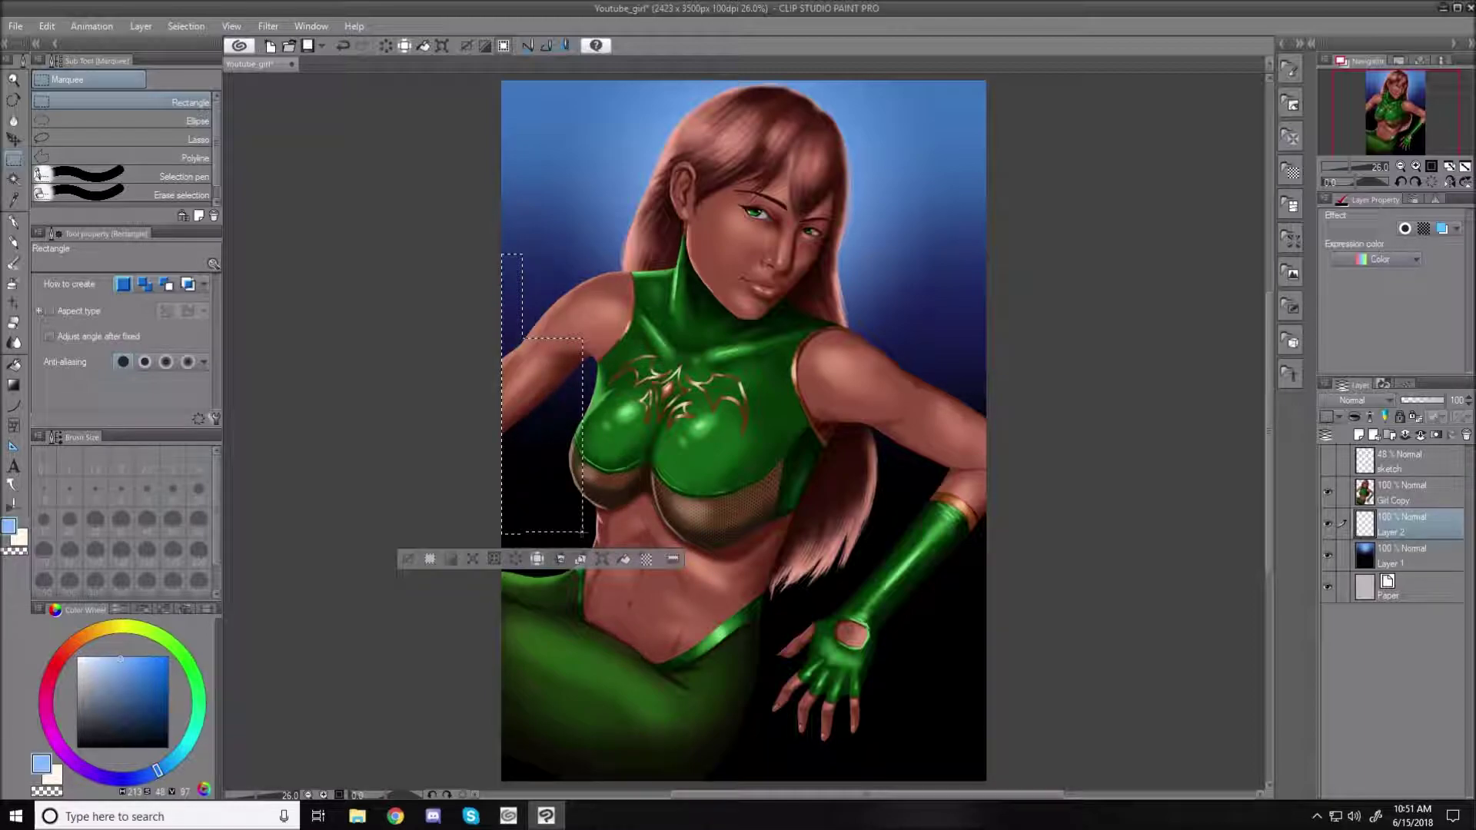
drag(584, 244, 627, 543)
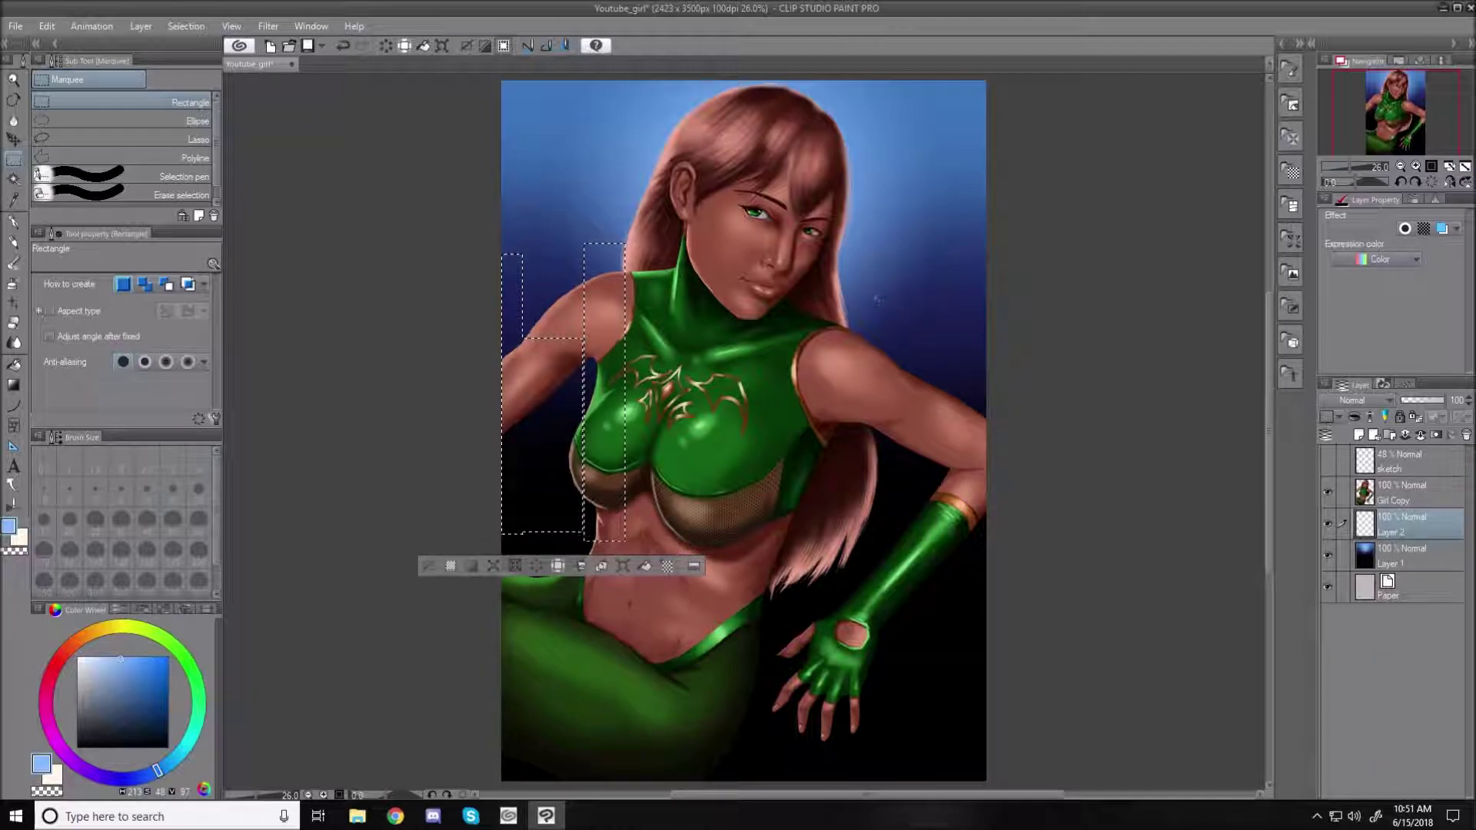
- Add four rectangular building shapes of varied height on the other side of the figure to the selection and fill all of it with black
drag(866, 275, 900, 554)
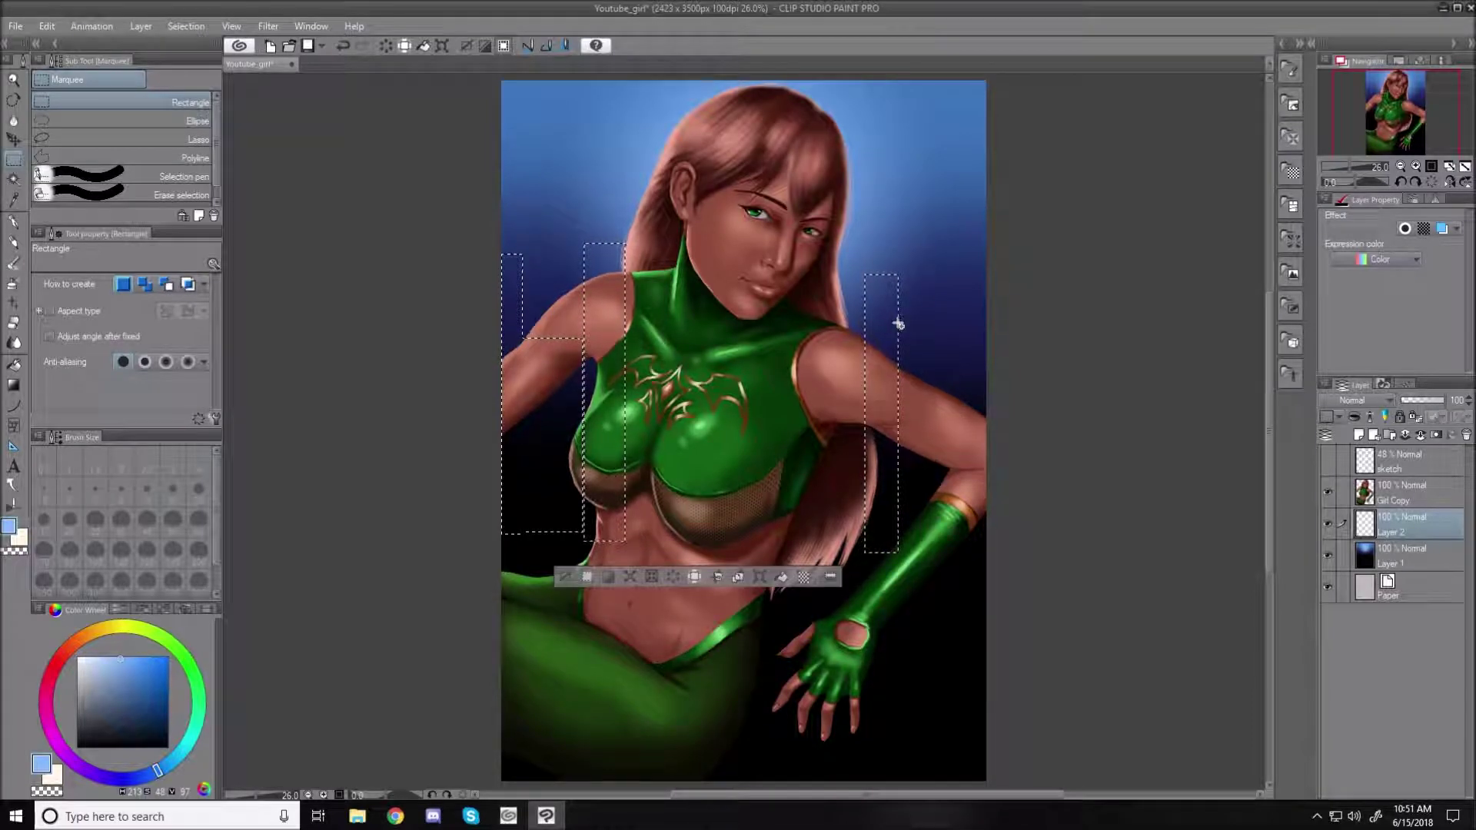
drag(906, 488, 936, 531)
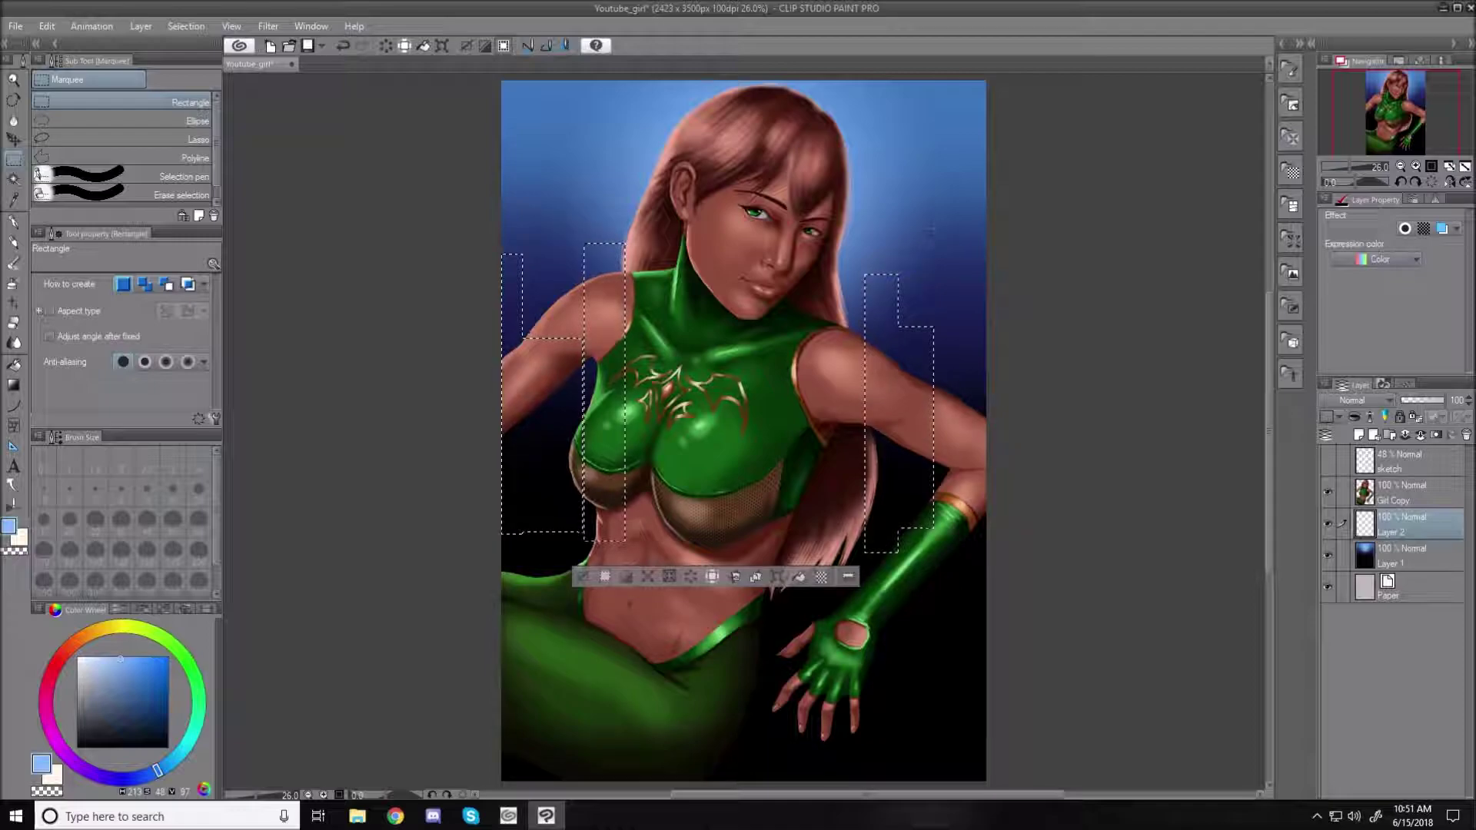
drag(934, 220, 965, 524)
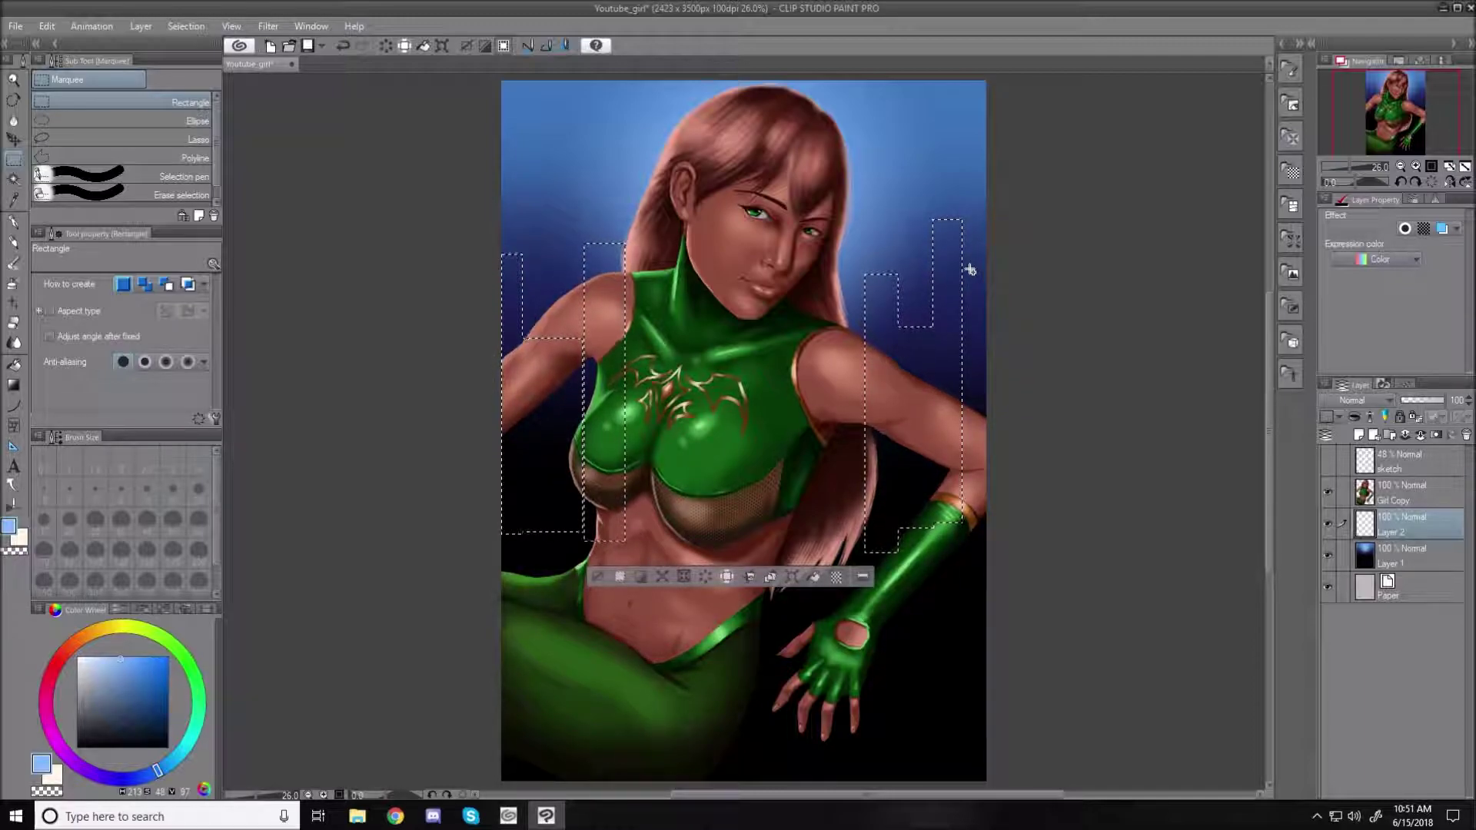
drag(997, 528, 996, 528)
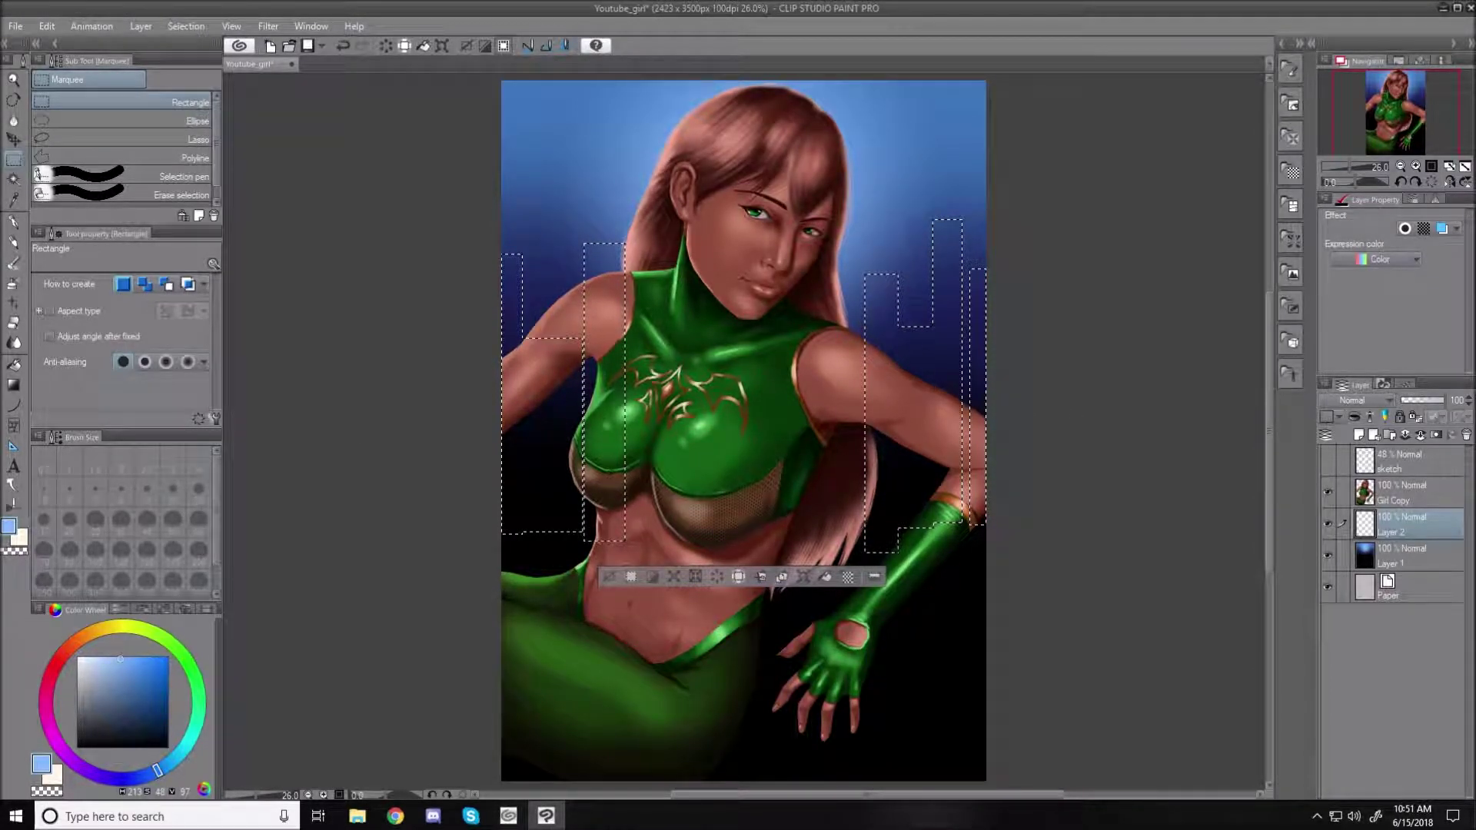
click(77, 747)
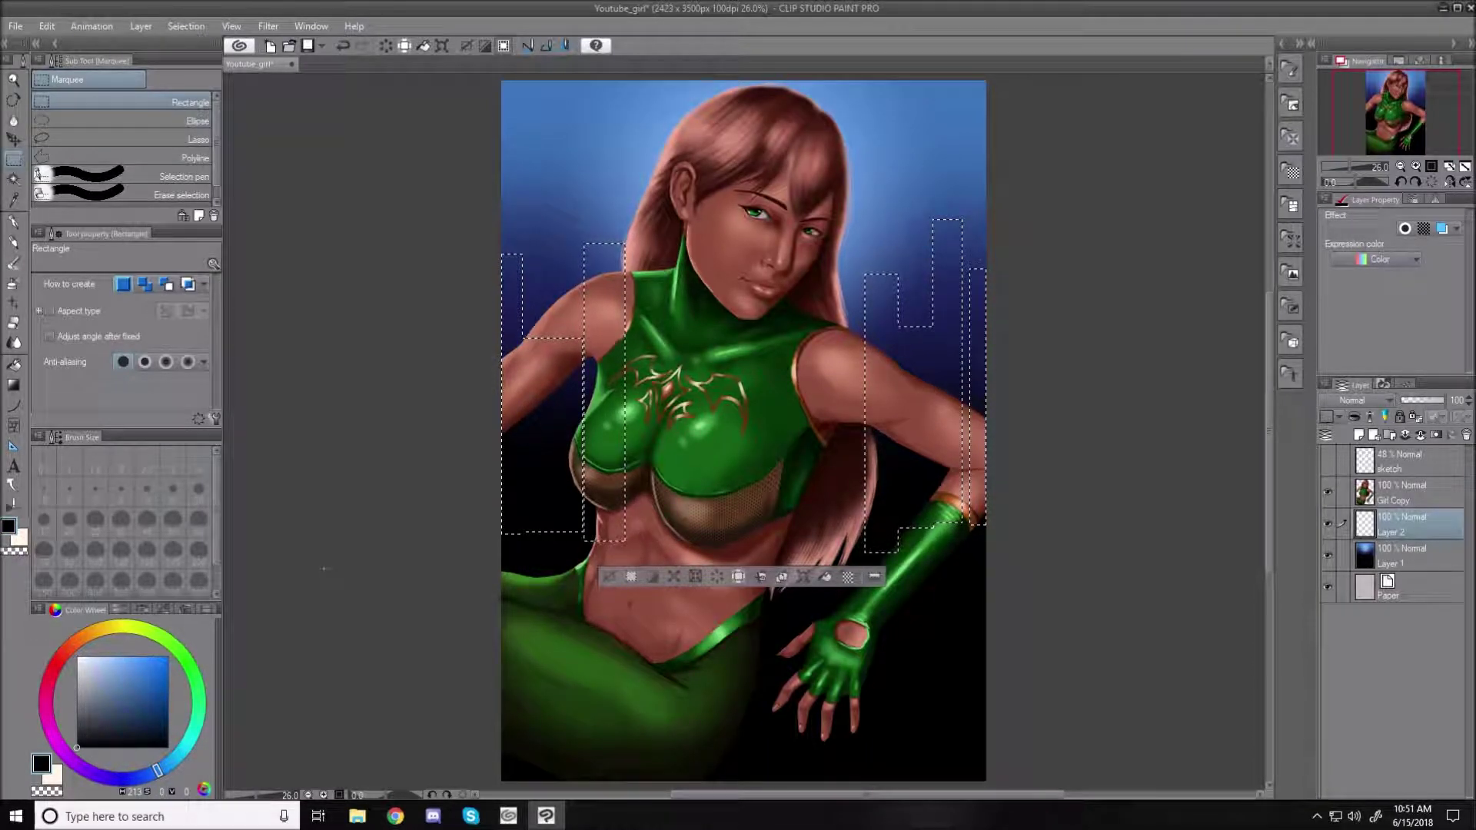
key(alt+BackSpace)
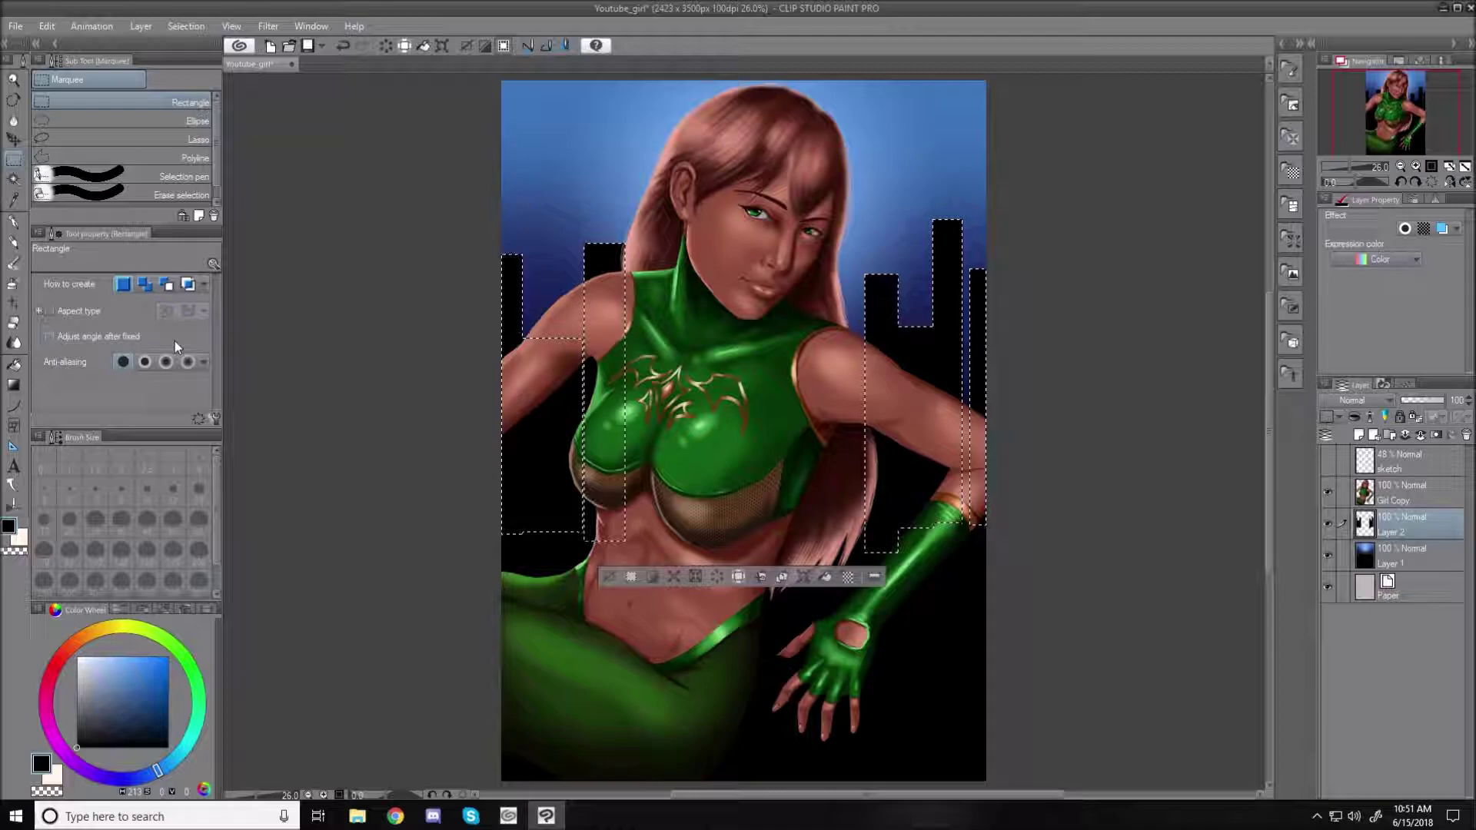
- Paint small window lights on the left-hand buildings with the Soft airbrush at size 12 in pale blue-gray (hue 213, saturation 15, value 86)
click(20, 286)
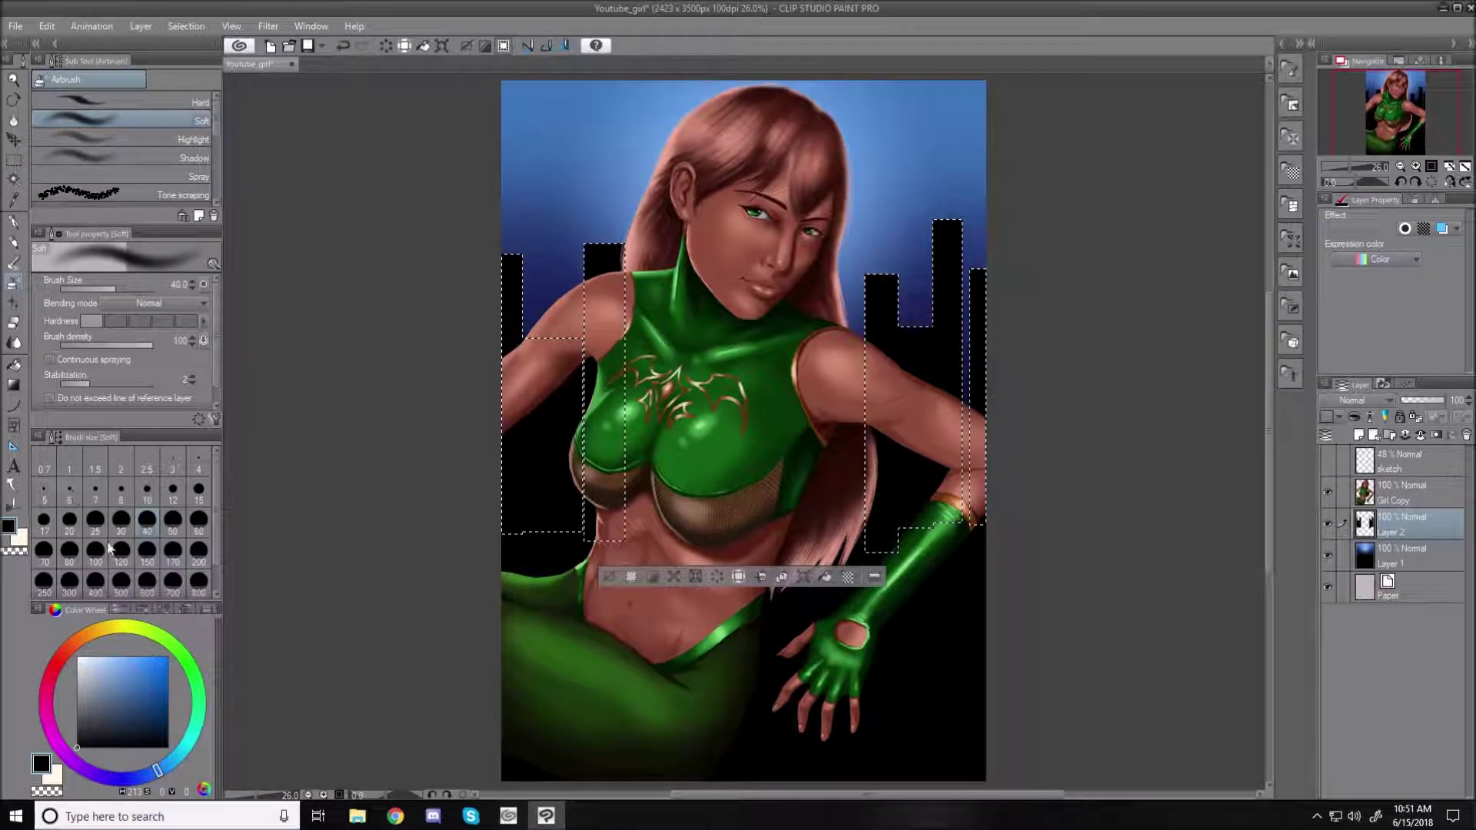
click(90, 669)
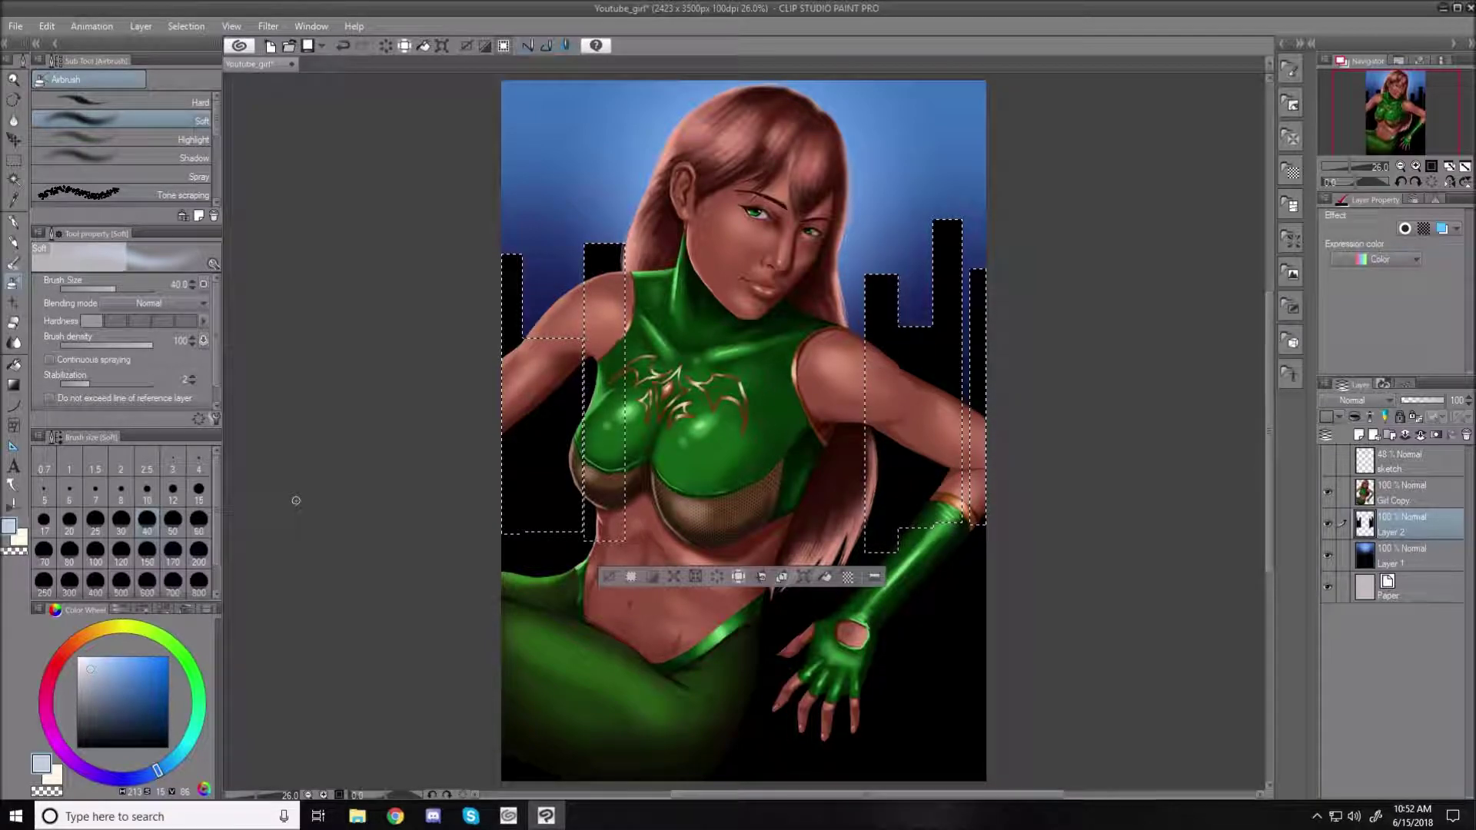
scroll(461, 396, up, 5)
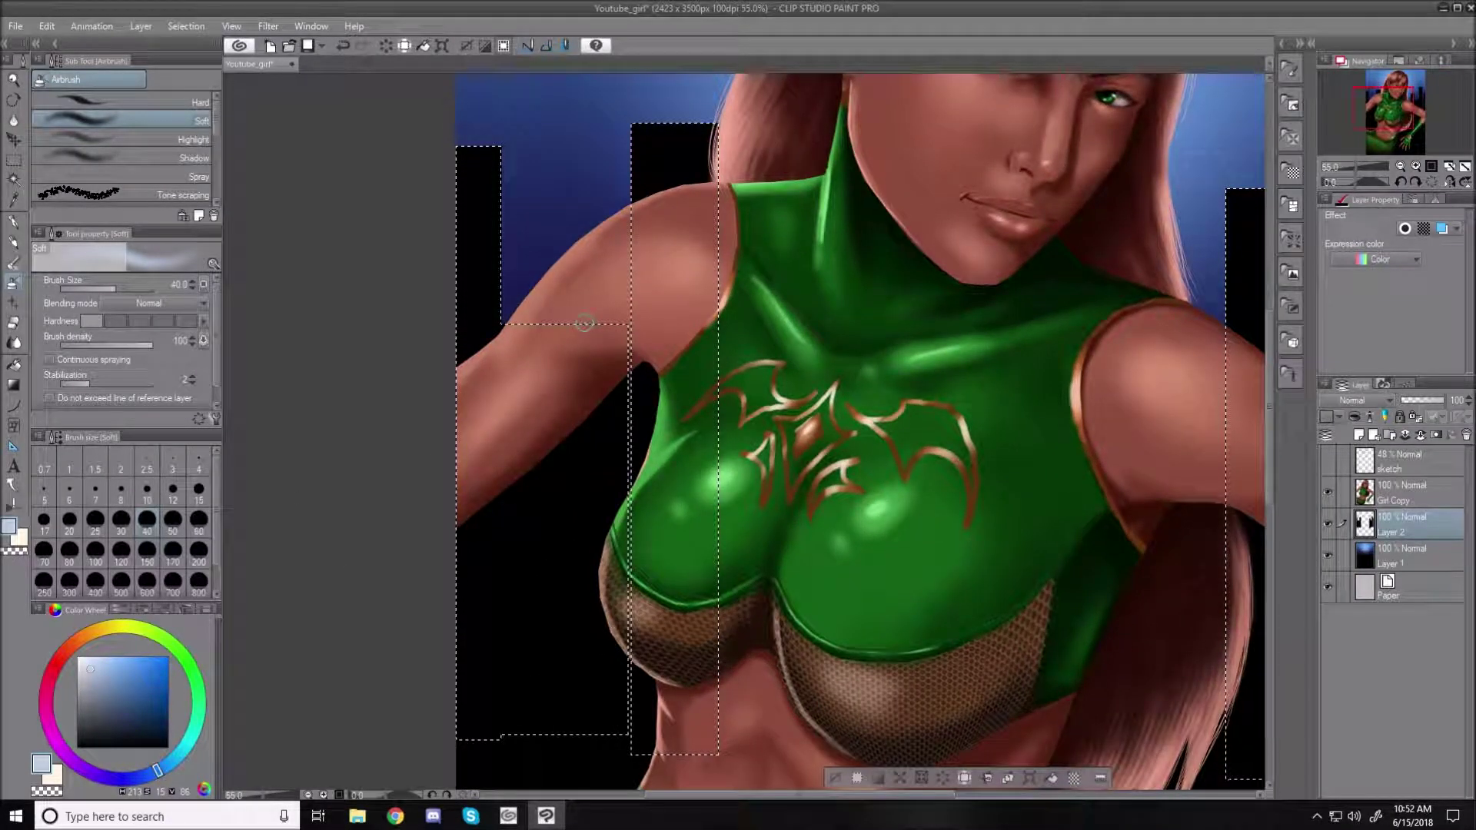
click(173, 491)
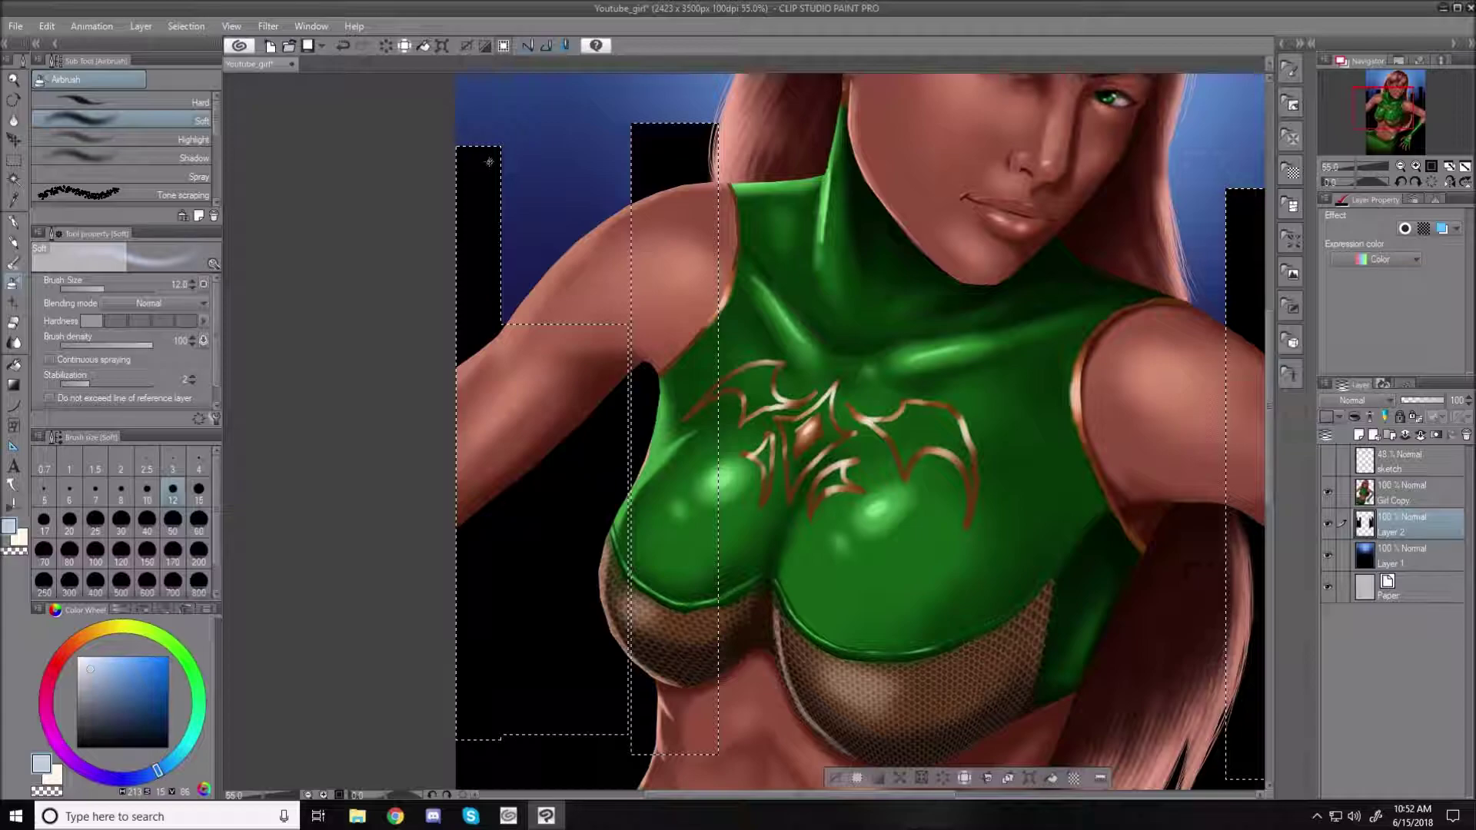
mouse_move(493, 161)
mouse_down()
mouse_move(496, 218)
mouse_move(472, 203)
mouse_up()
drag(646, 139, 674, 158)
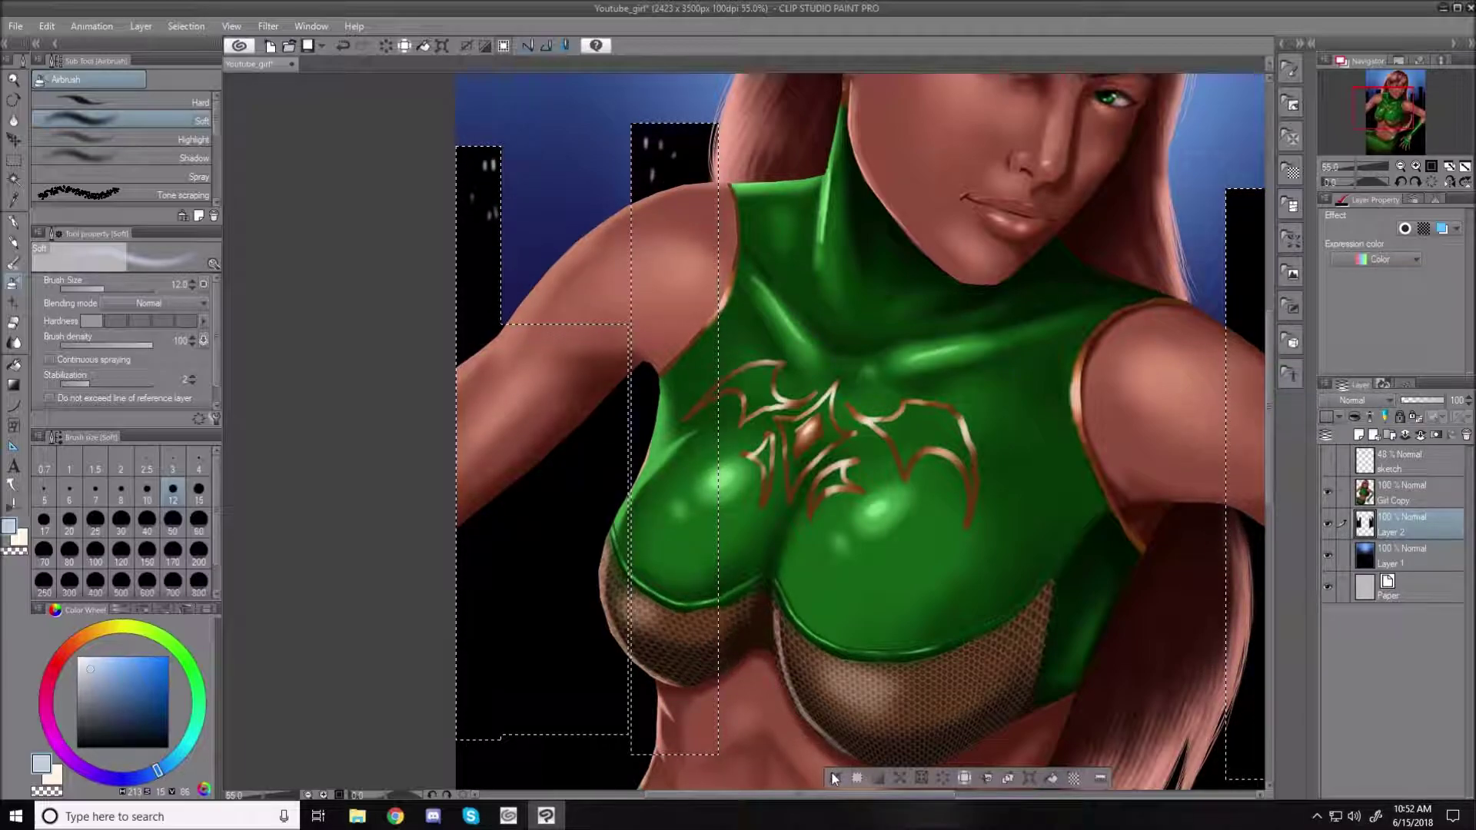
- Paint matching window lights on the building beside the hair and down the tallest tower behind the raised shoulder
drag(815, 795, 907, 795)
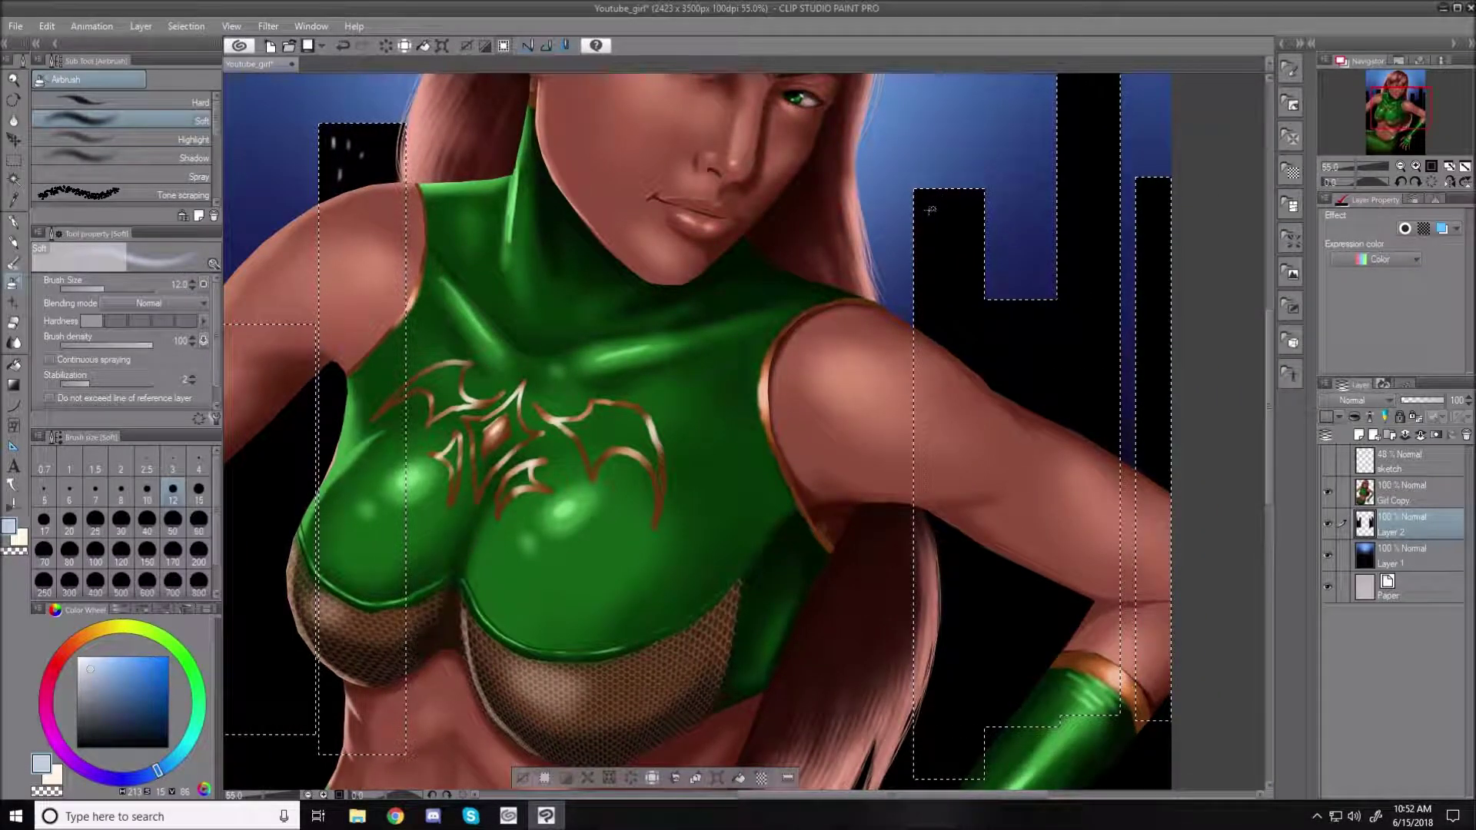
mouse_move(927, 201)
mouse_down()
mouse_move(929, 252)
mouse_move(954, 228)
mouse_up()
drag(943, 319, 968, 323)
drag(1094, 98, 1093, 107)
drag(1075, 111, 1075, 119)
drag(1269, 395, 1265, 304)
drag(1077, 353, 1077, 362)
drag(1094, 367, 1081, 489)
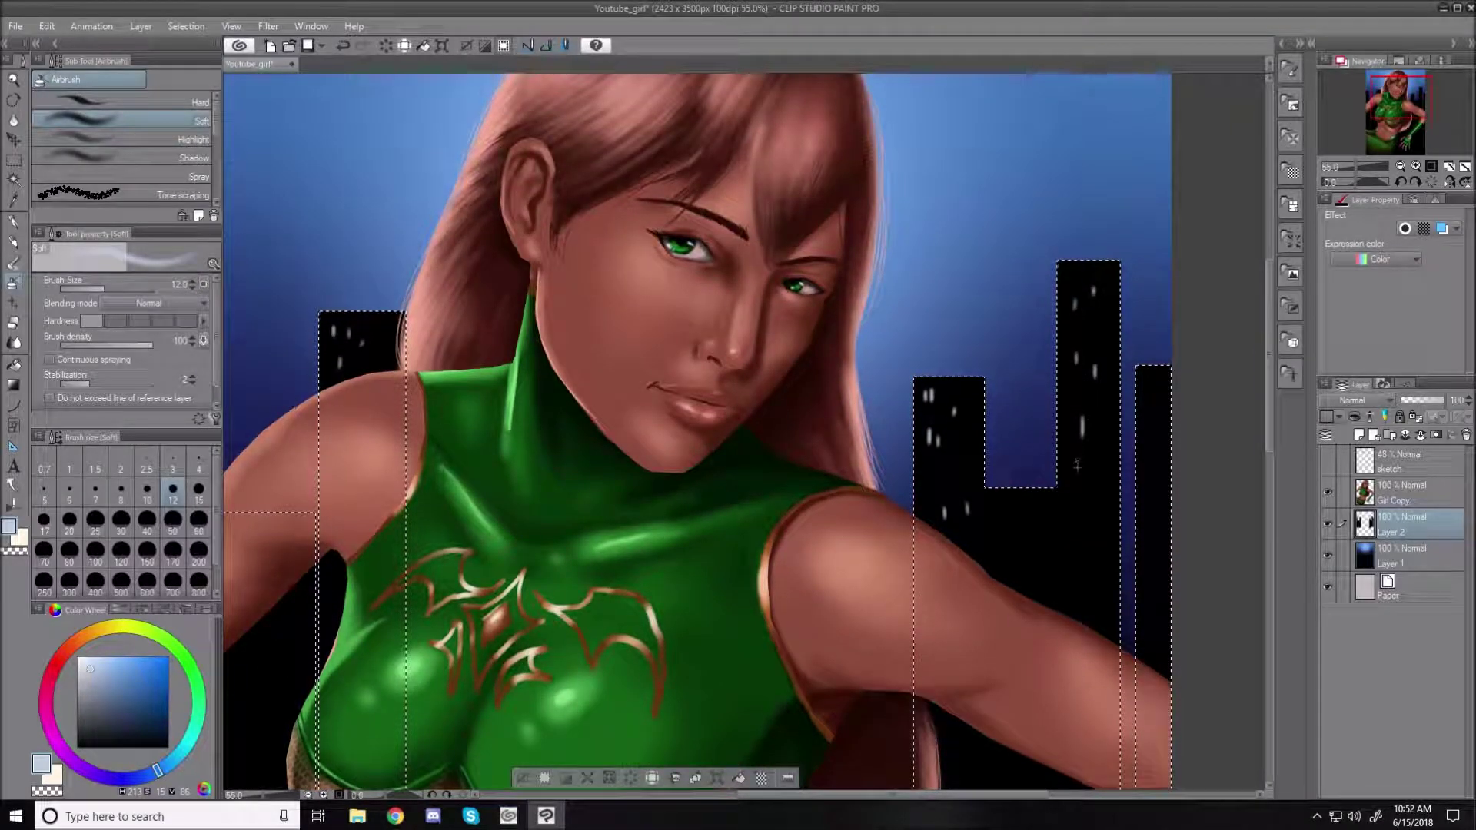
- Dab window lights onto the low building above the arm, the tower's base and the narrow building at the canvas edge
drag(1056, 577, 1056, 586)
mouse_move(1026, 538)
mouse_down()
mouse_move(1008, 529)
mouse_move(1022, 513)
mouse_up()
drag(1010, 557, 1010, 566)
drag(1149, 392, 1158, 422)
drag(1152, 479, 1152, 489)
drag(1153, 564, 1153, 573)
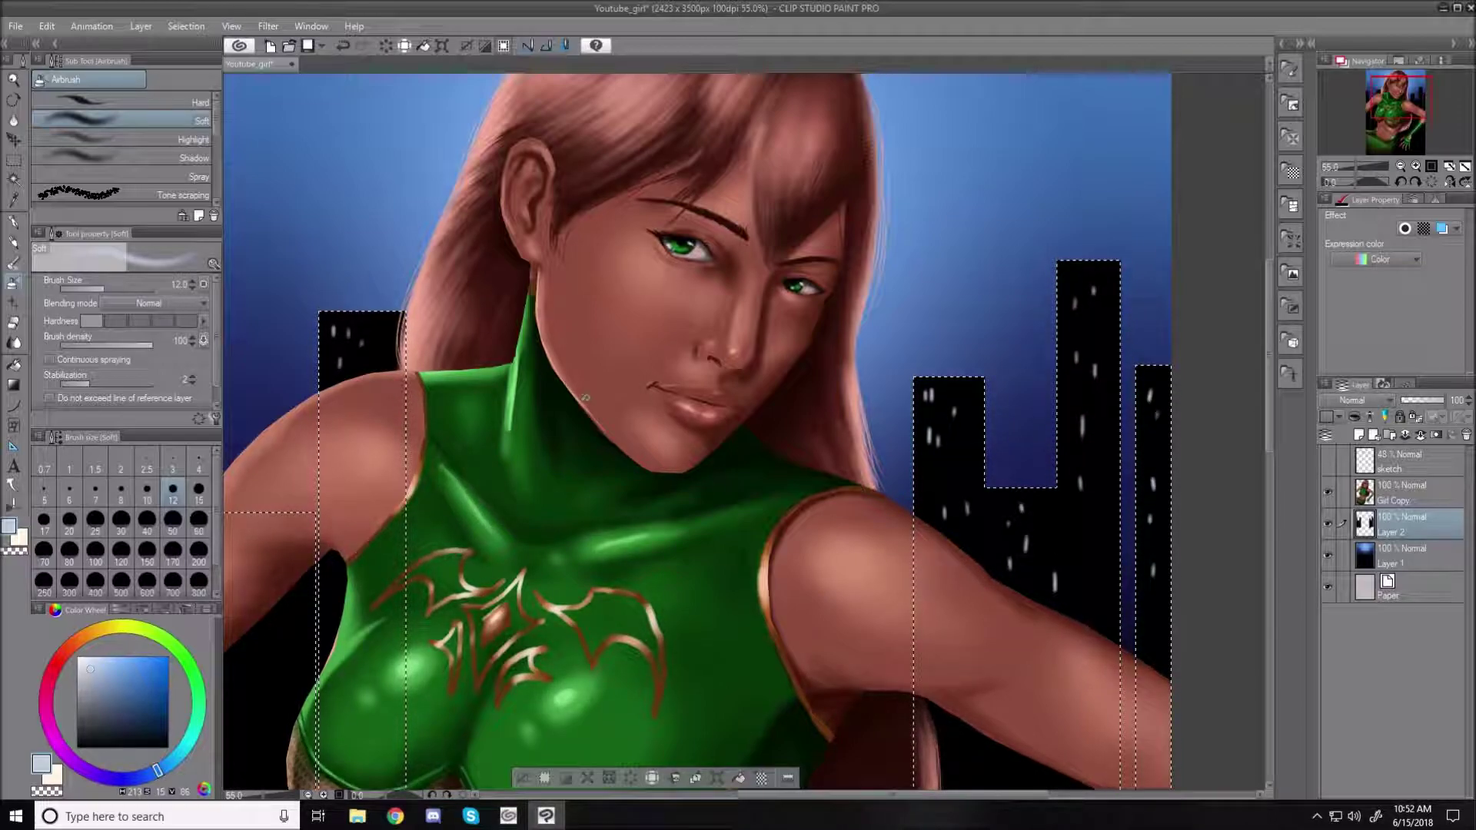
key(ctrl+0)
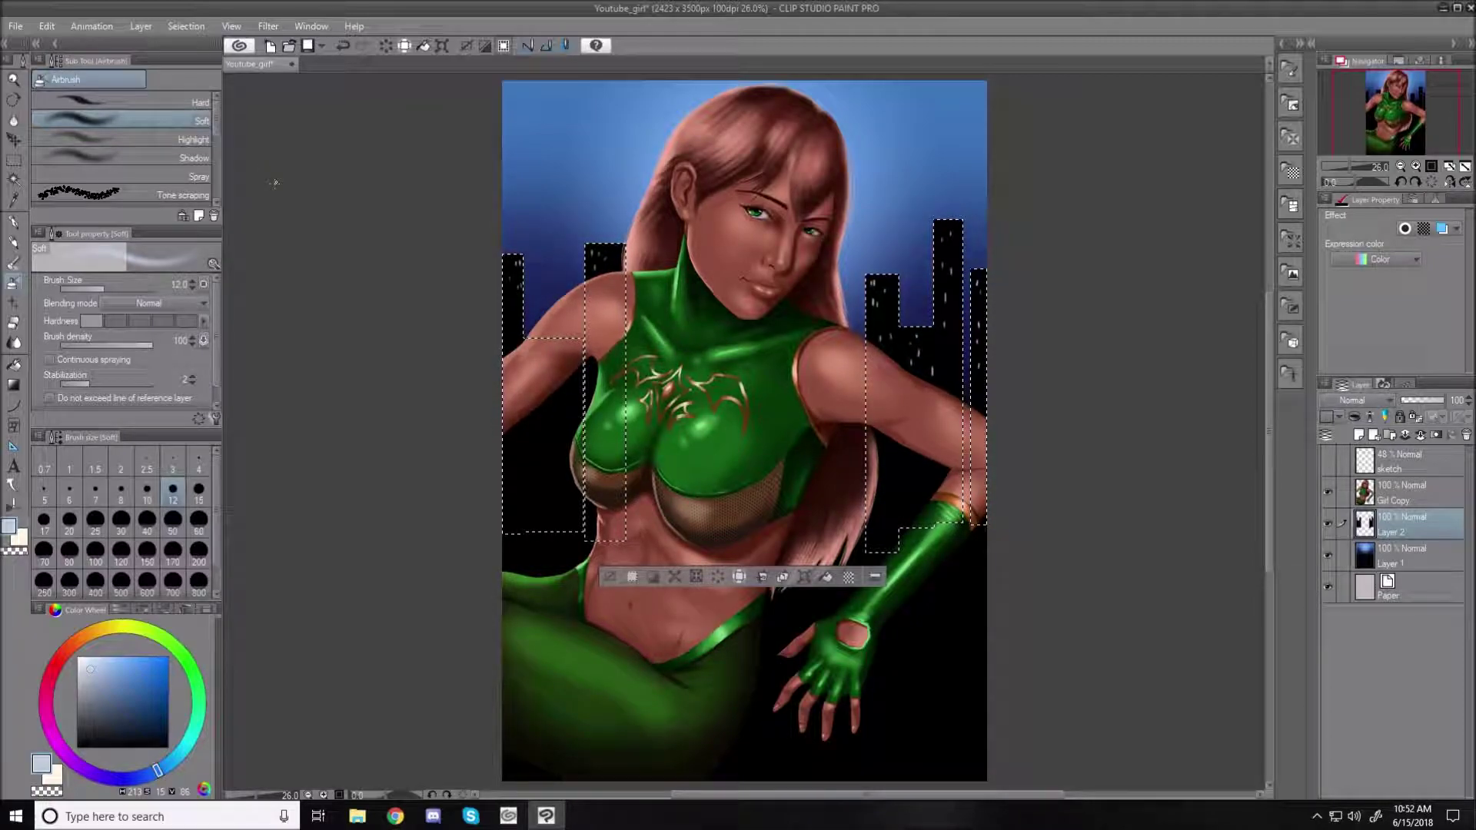
- Haze the building tops with two downward linear Foreground to transparent gradients in dark blue-gray (hue 213, saturation 26, value 32)
click(13, 387)
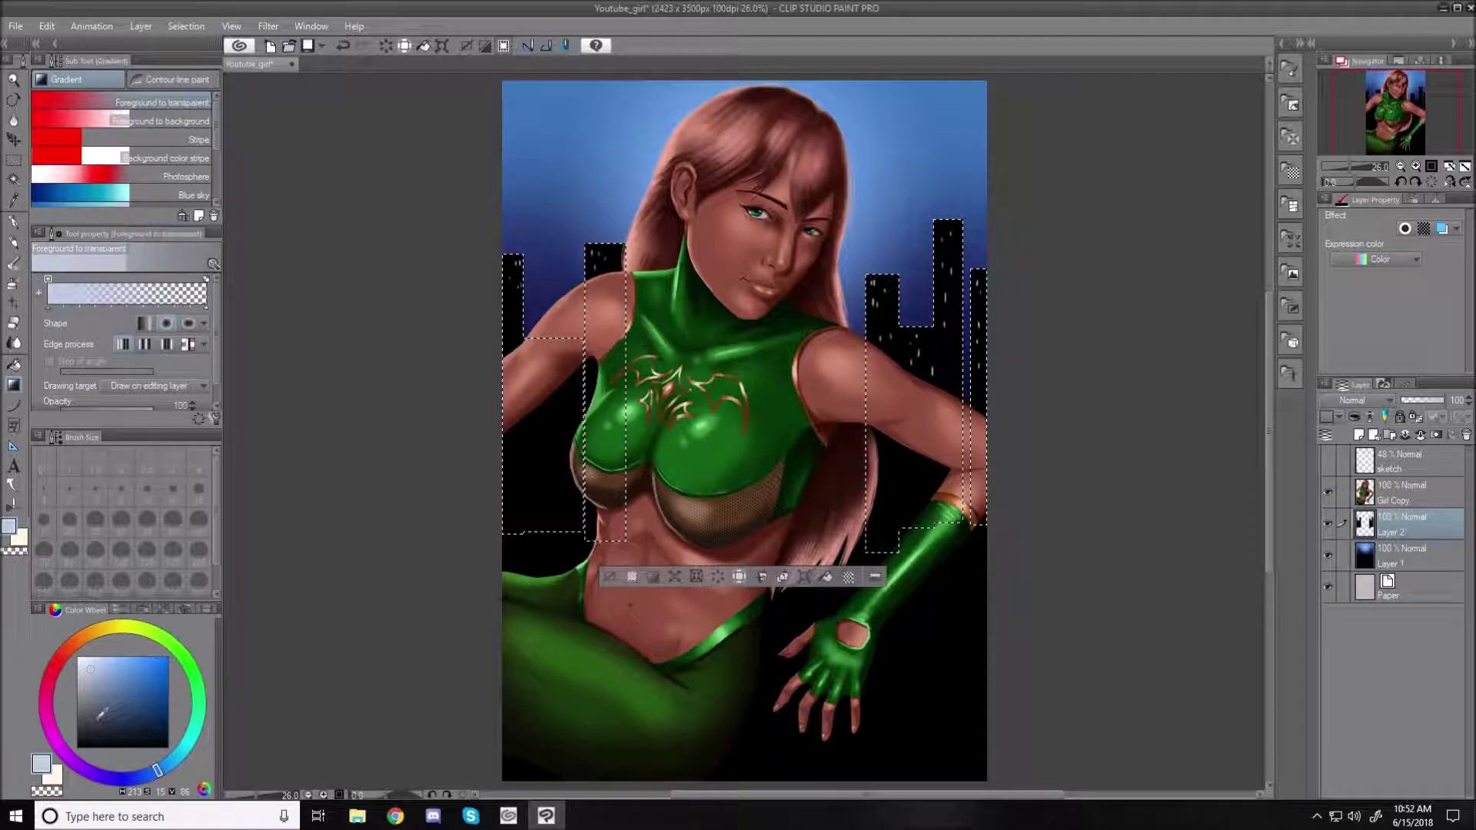
click(103, 715)
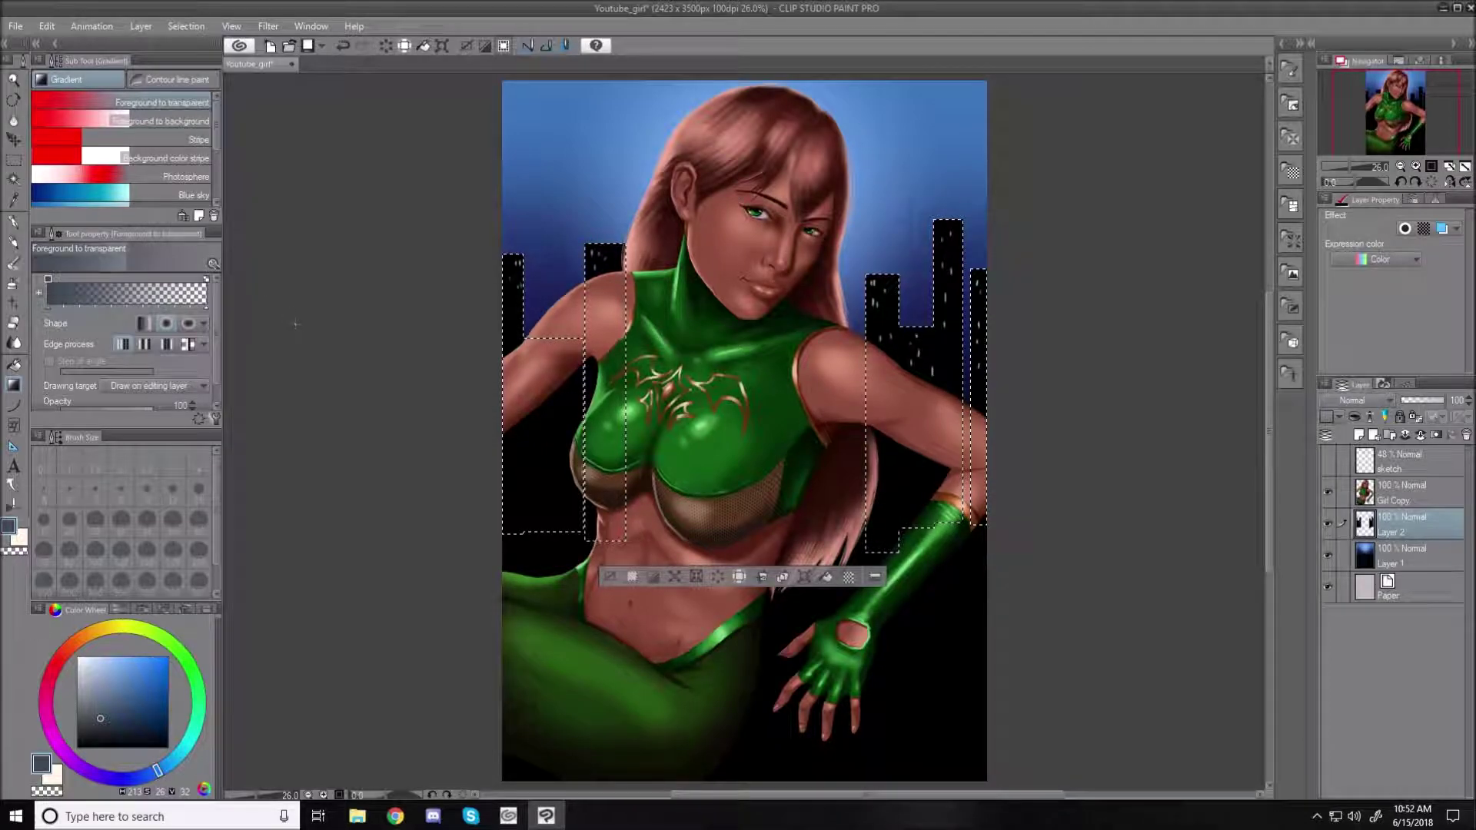
key(ctrl+z)
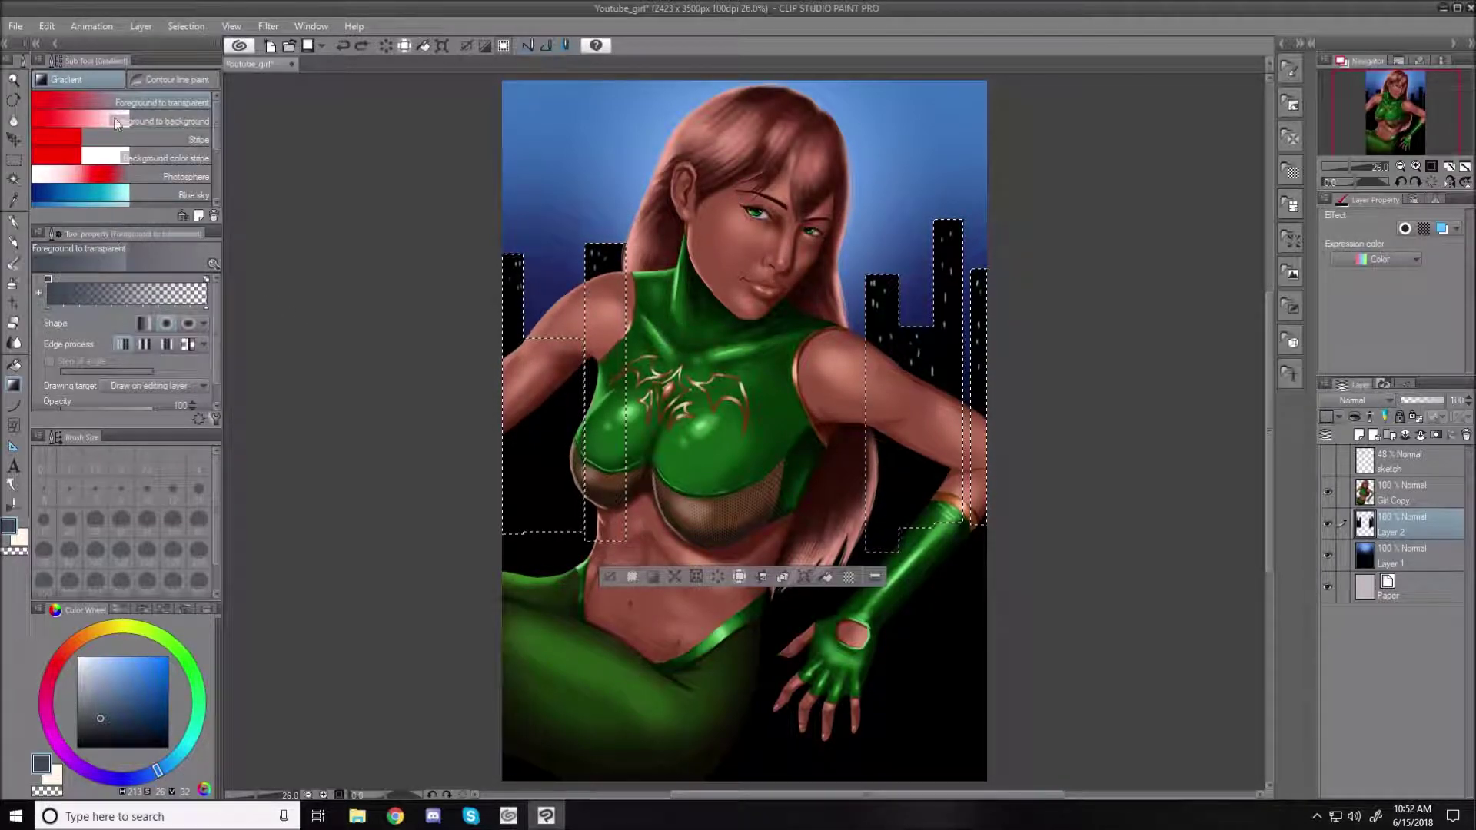
click(144, 323)
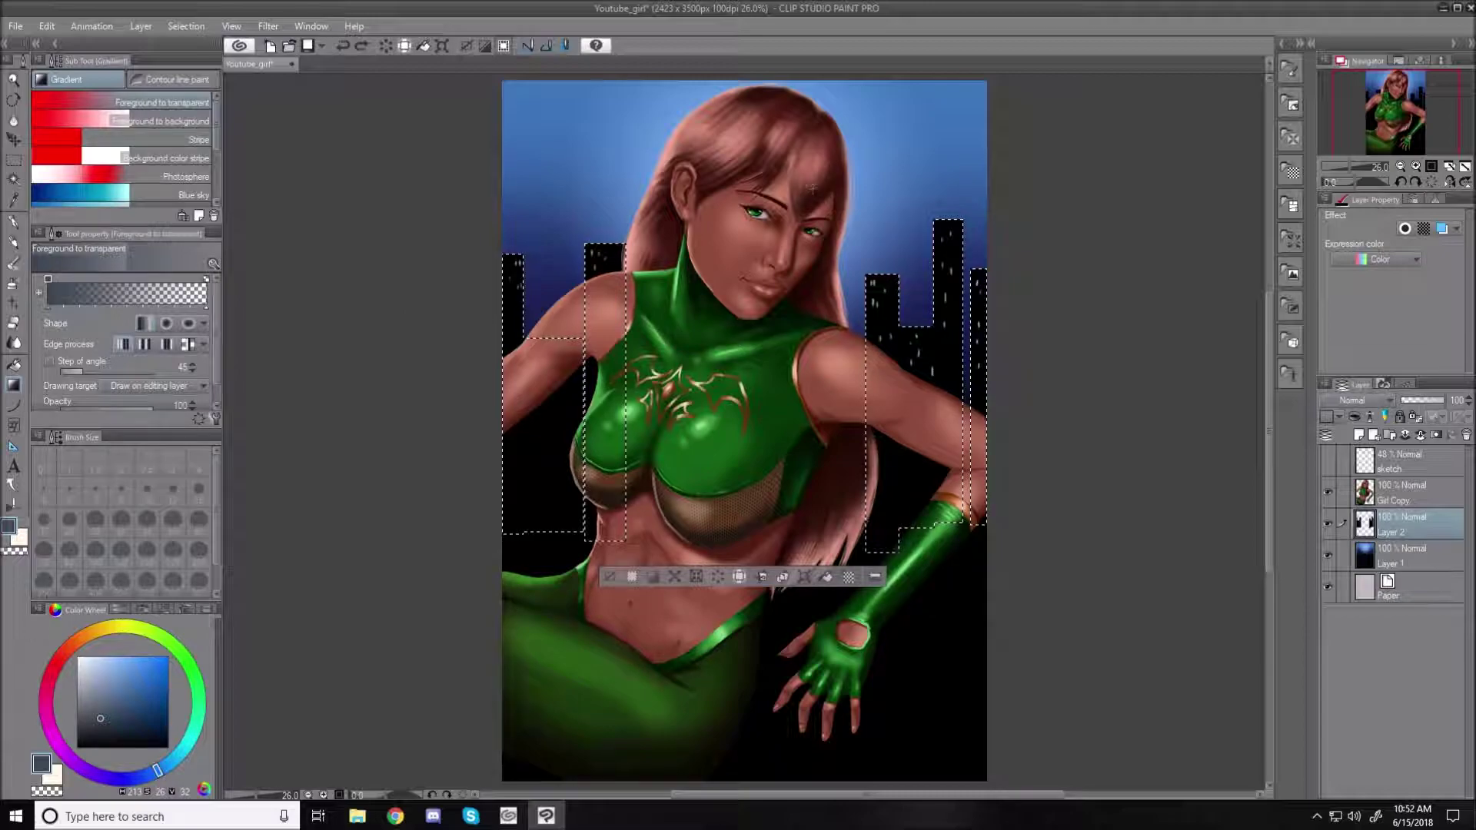
drag(743, 192, 743, 318)
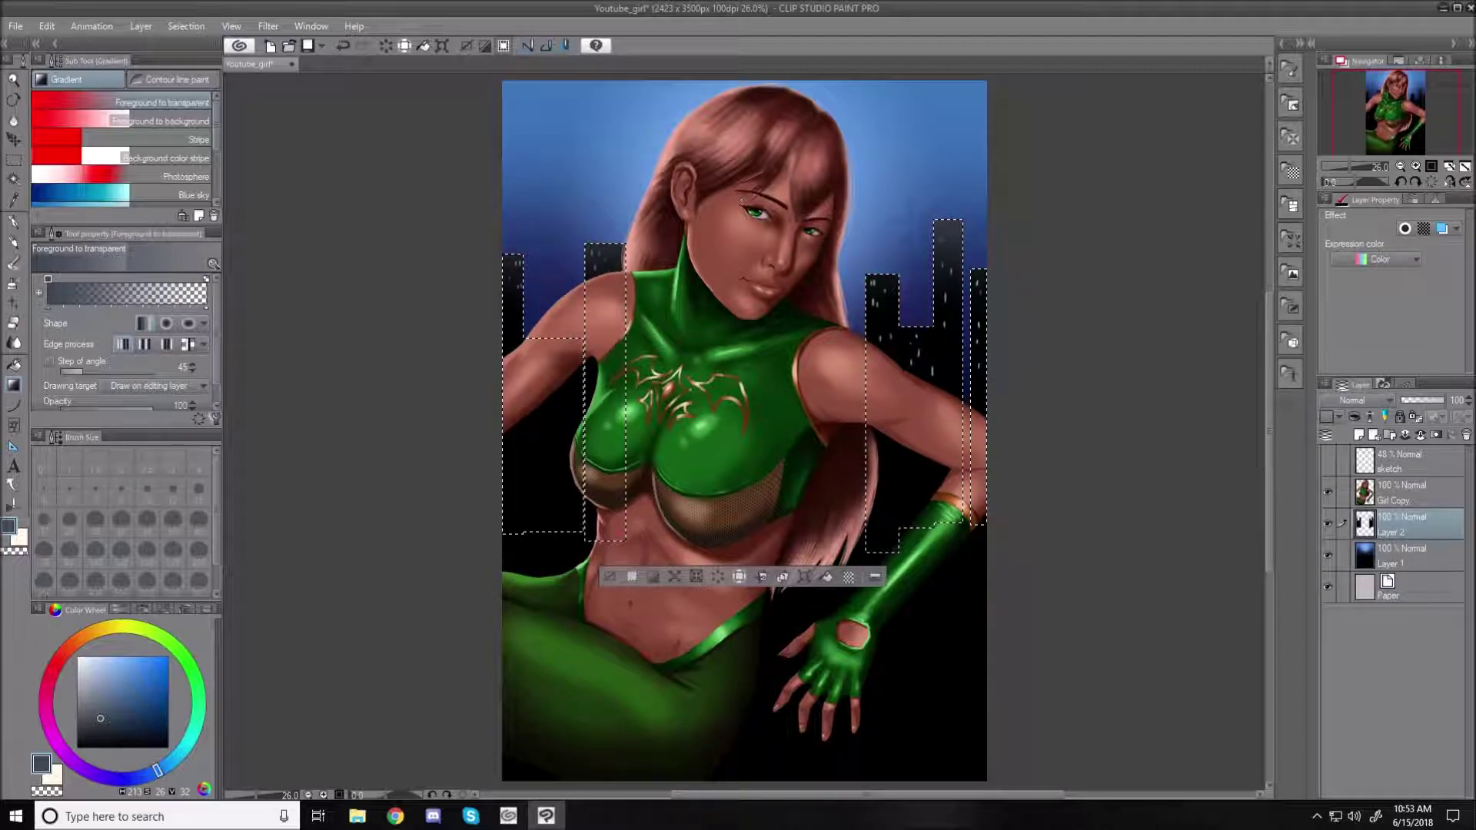
drag(743, 199, 746, 364)
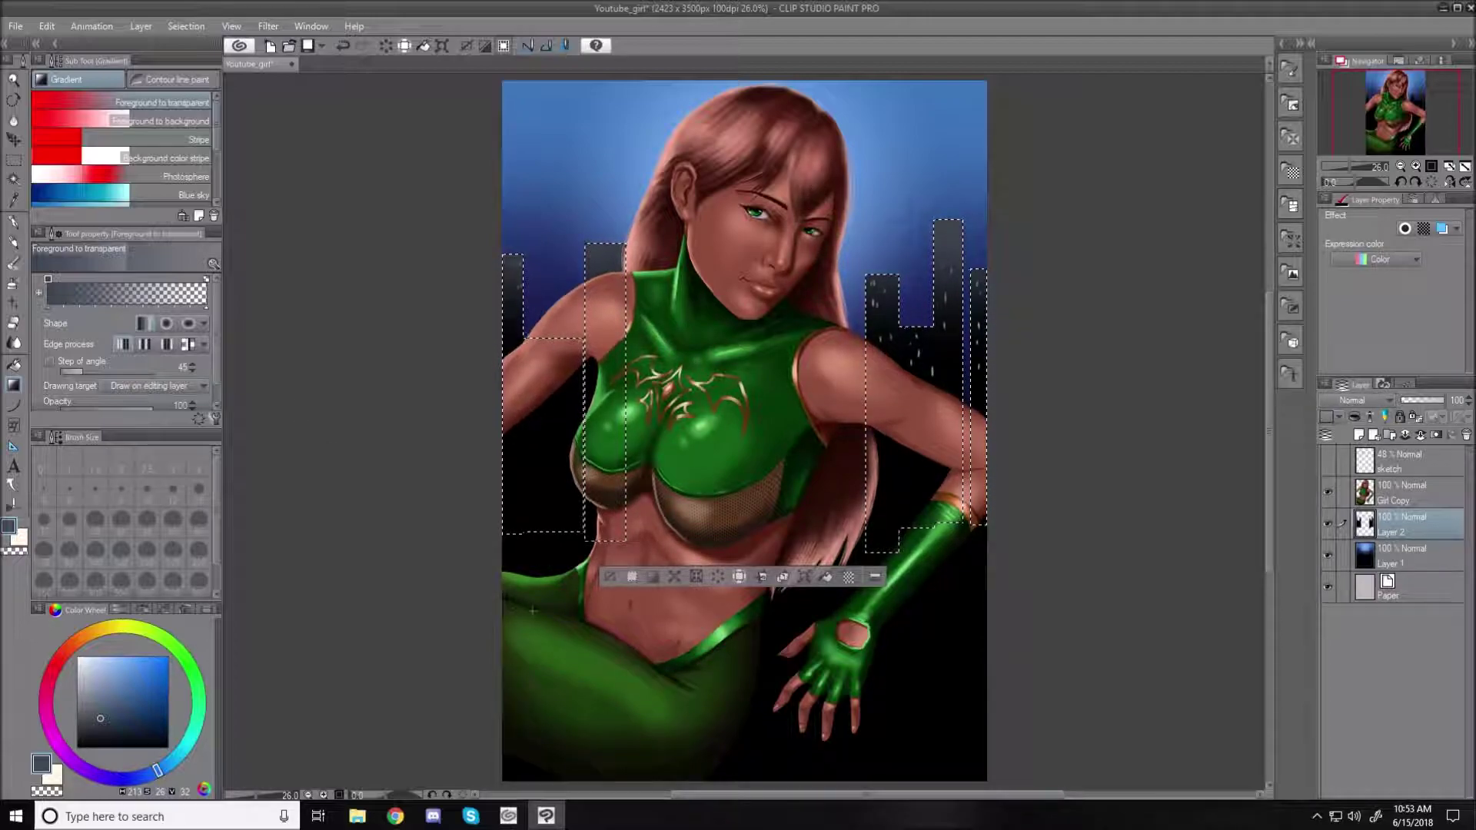
- Clear the building selection and merge the skyline layer down into the night sky layer
click(610, 578)
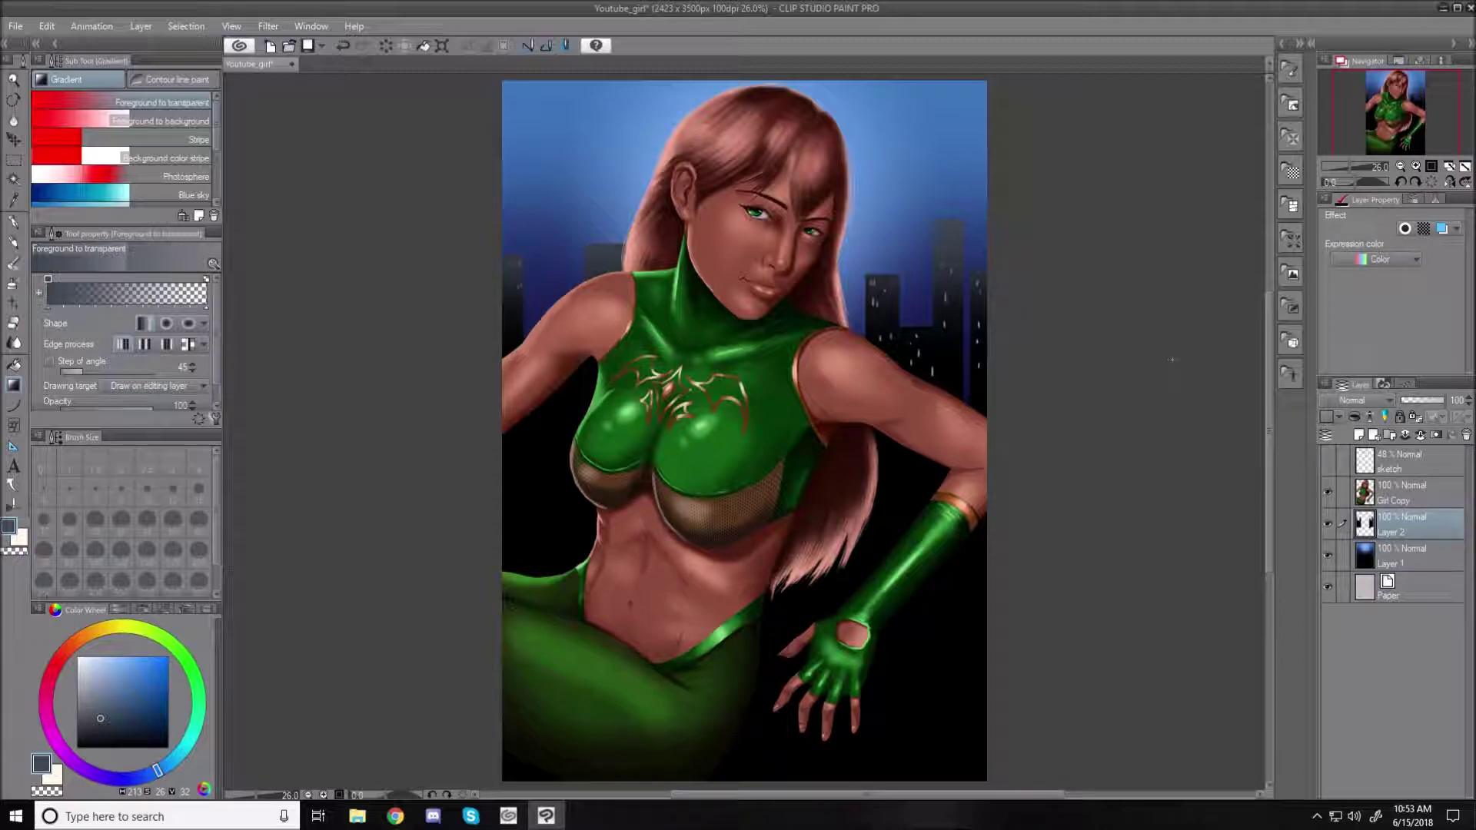
click(1420, 434)
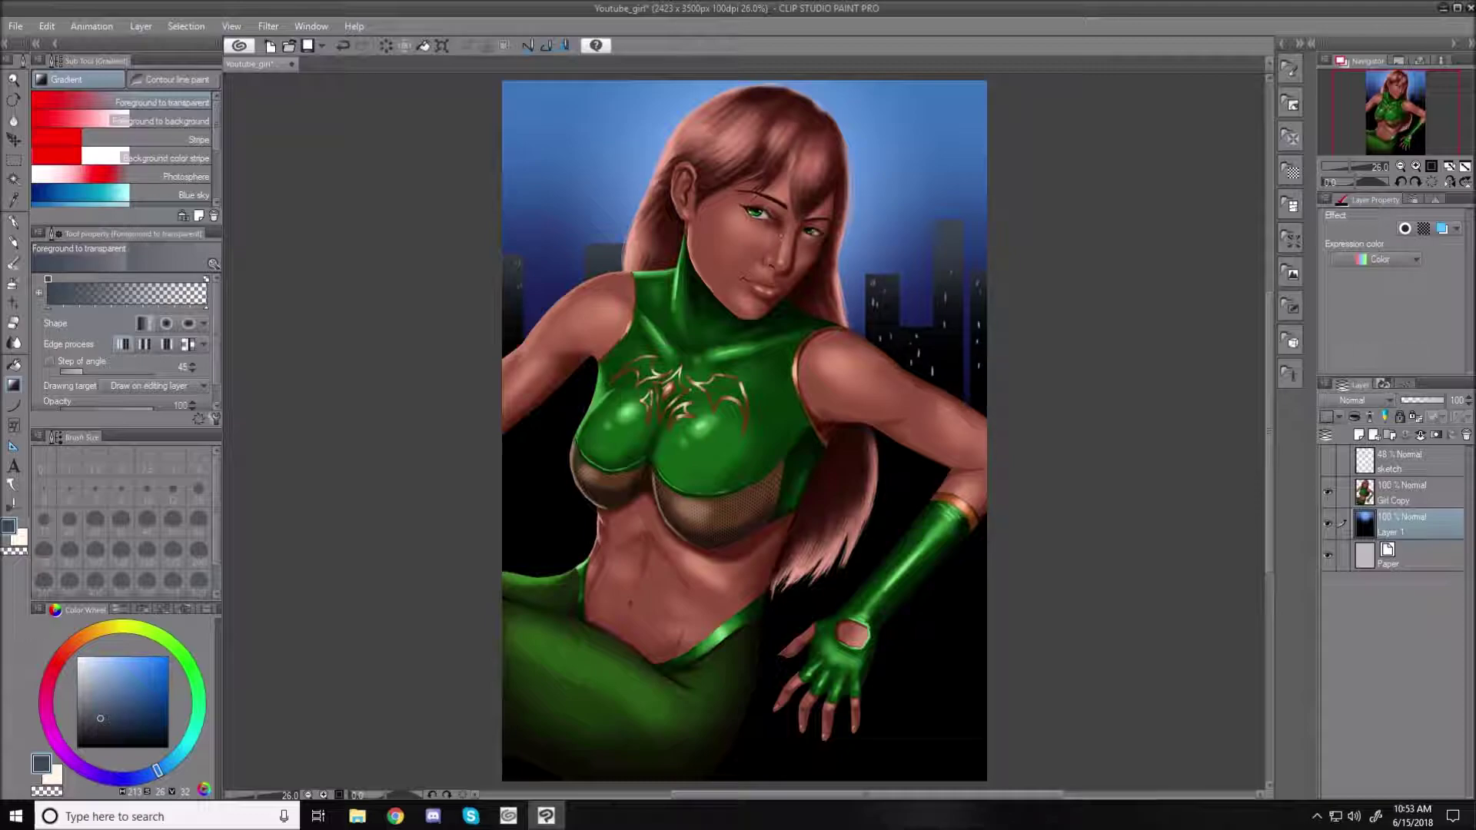
- Open the full_moon image from the Pictures folder
click(18, 29)
click(40, 84)
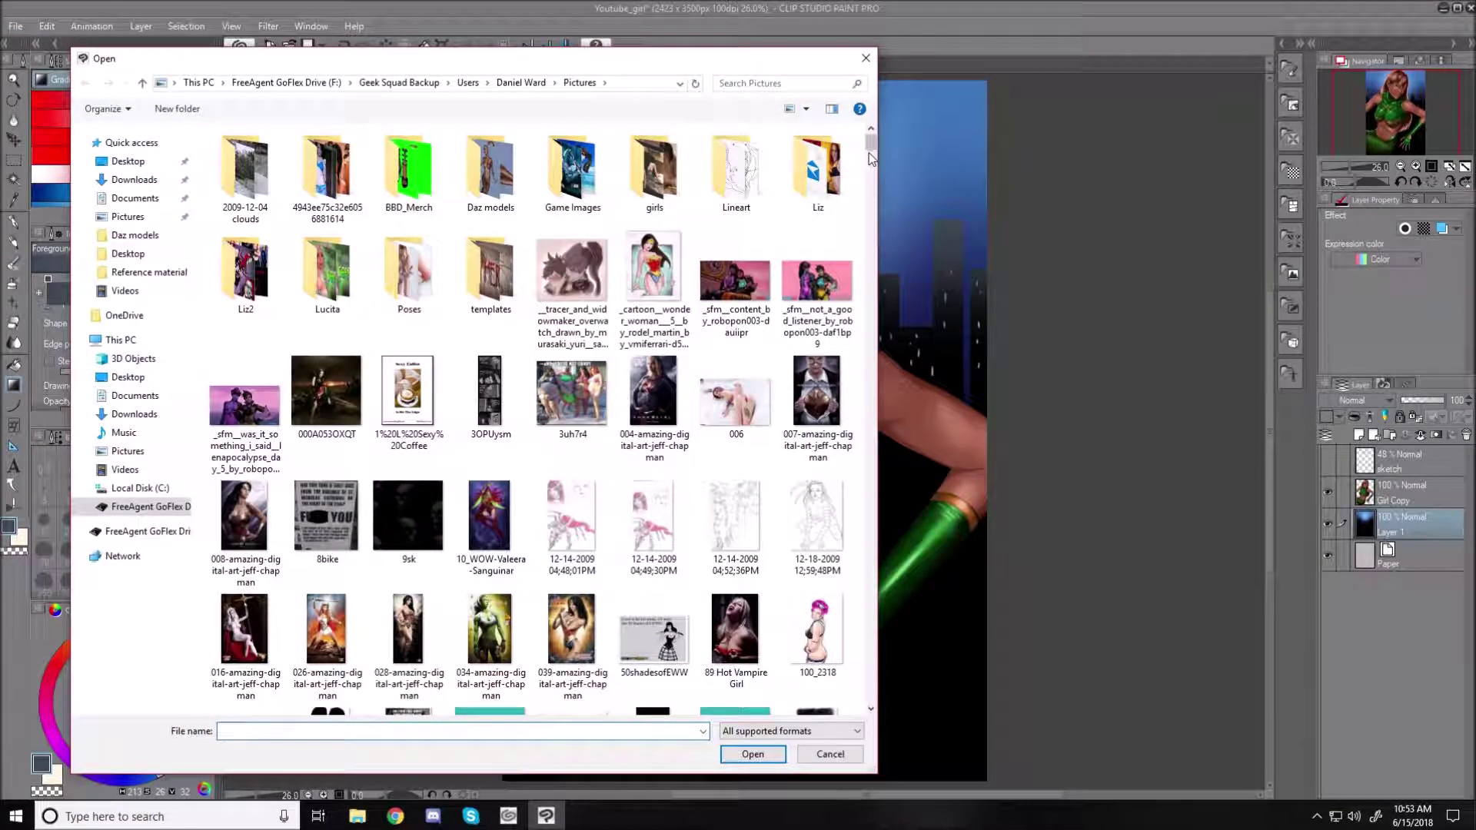
drag(872, 145, 869, 363)
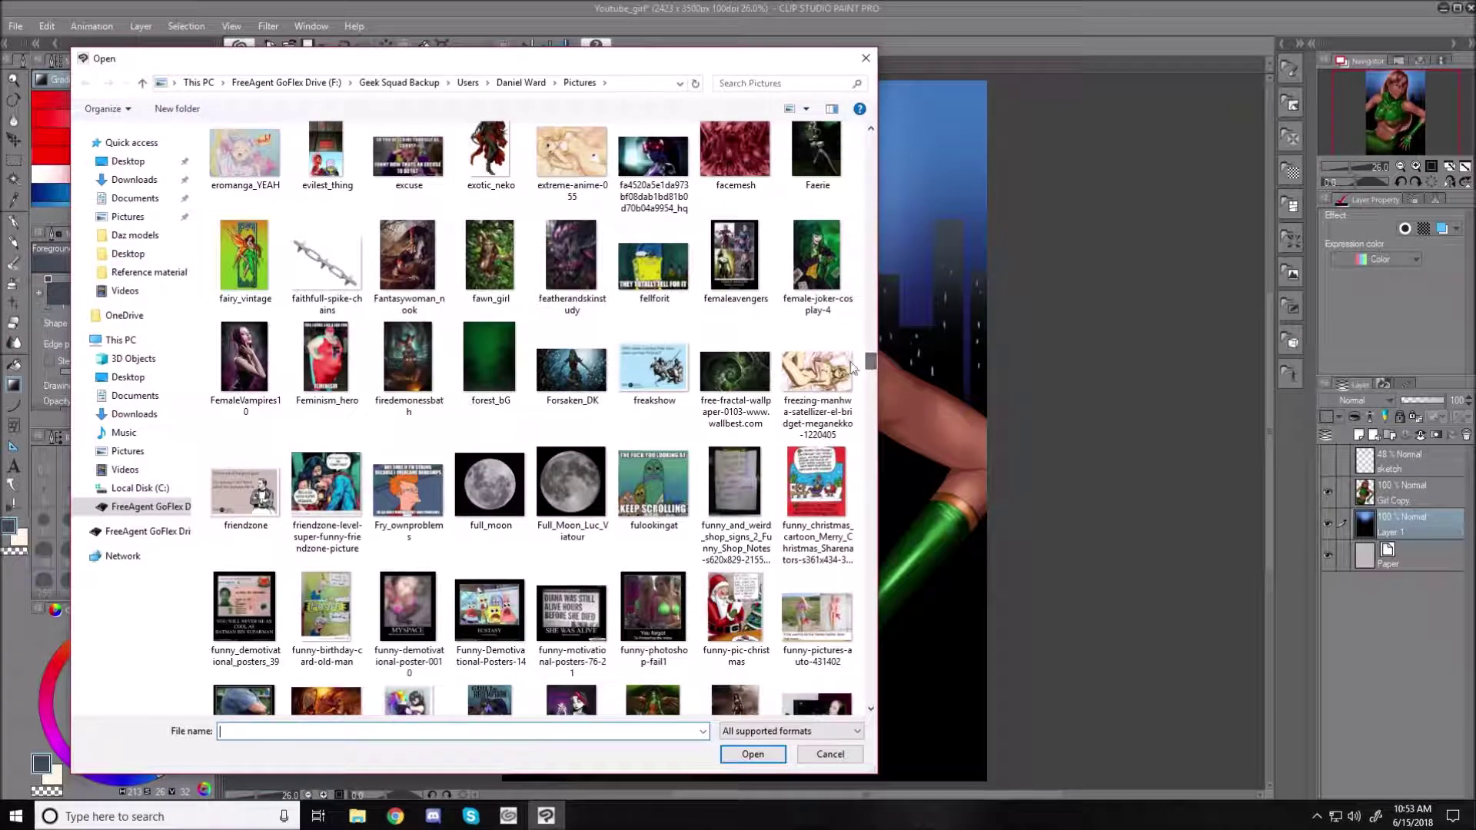
double_click(497, 499)
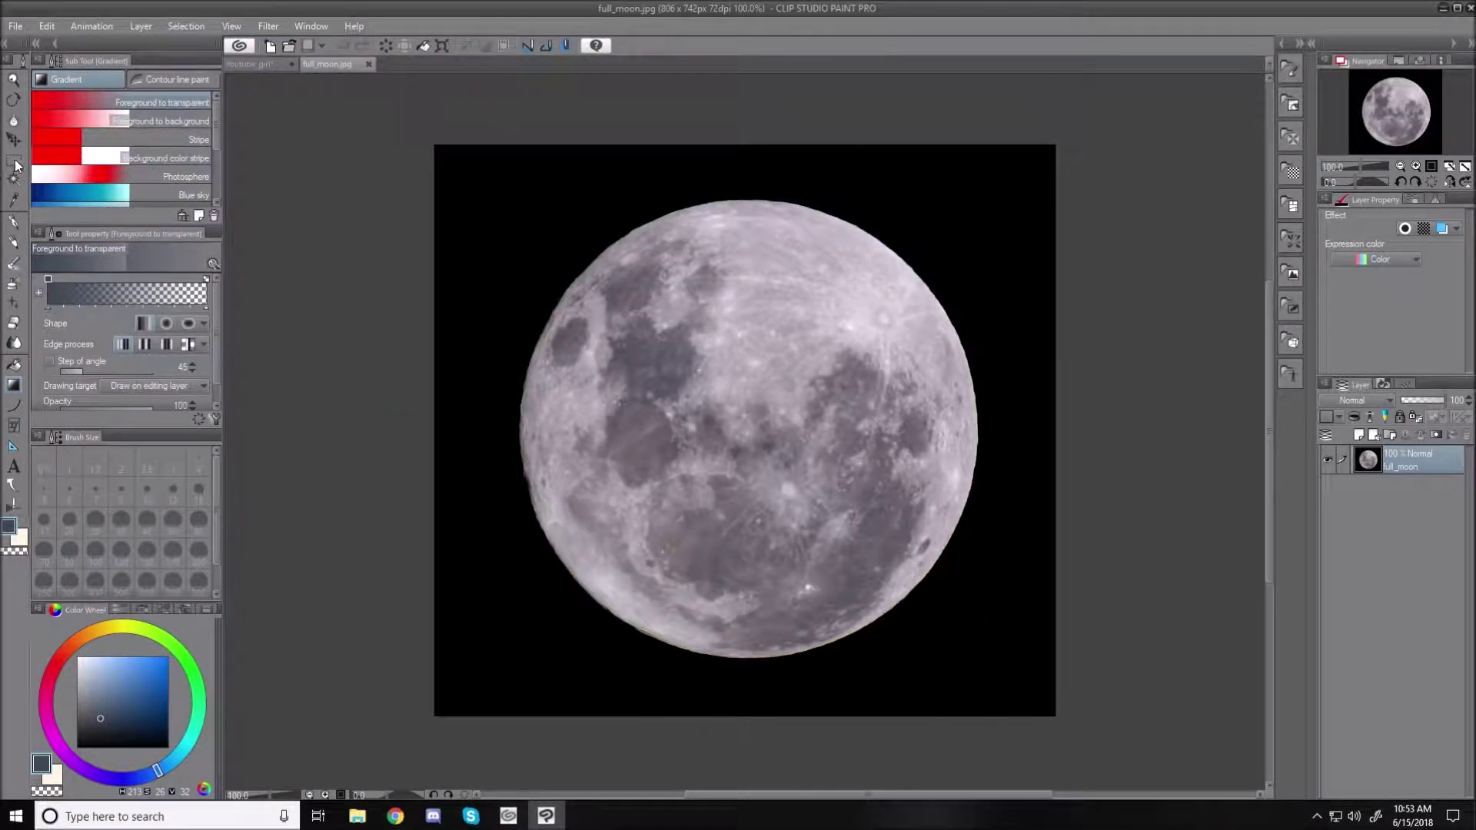
- Draw an elliptical marquee selection in the full_moon image and move it to the centre of the moon
click(14, 159)
click(115, 121)
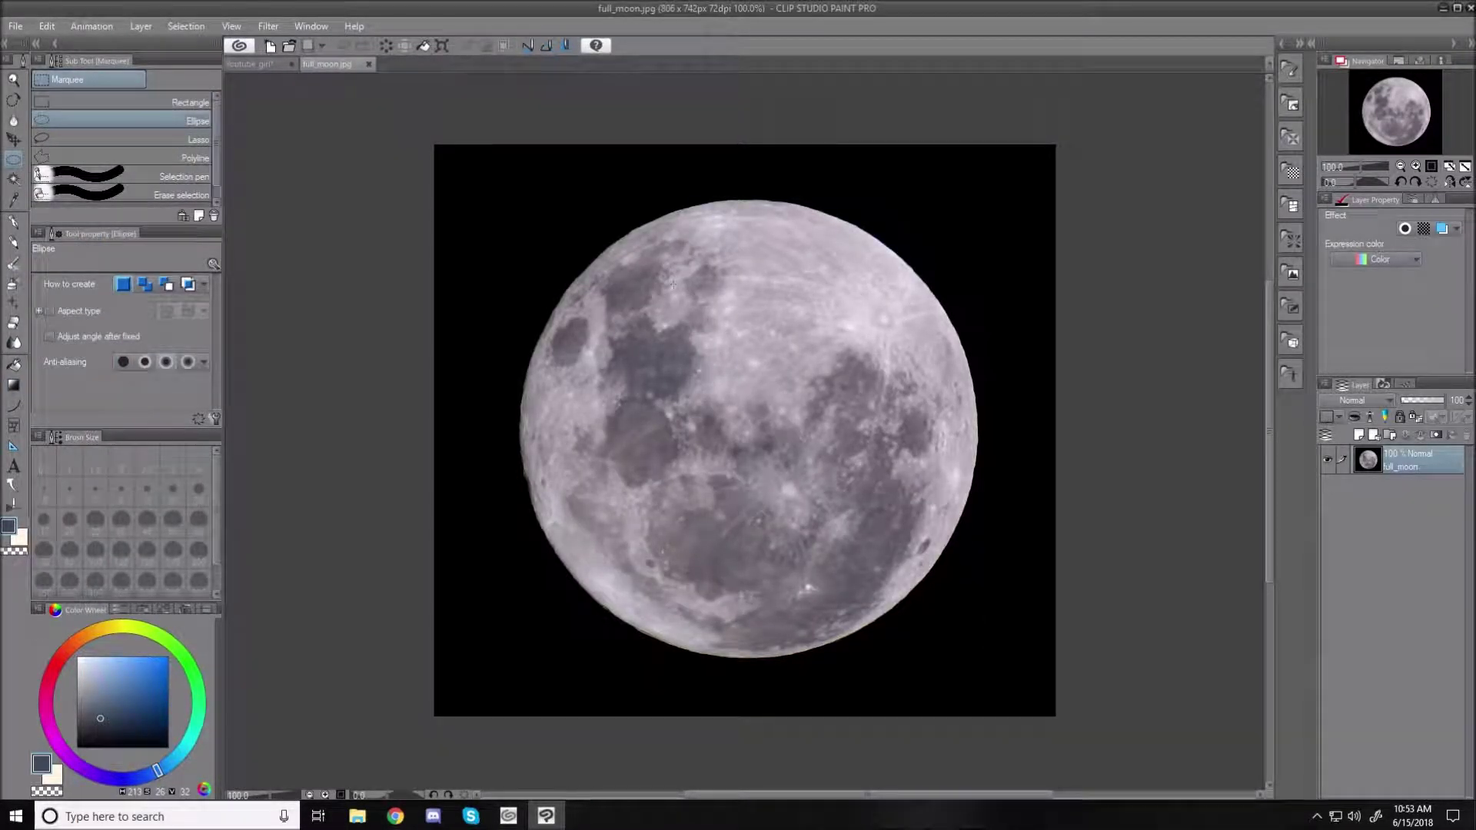
drag(658, 275, 1027, 674)
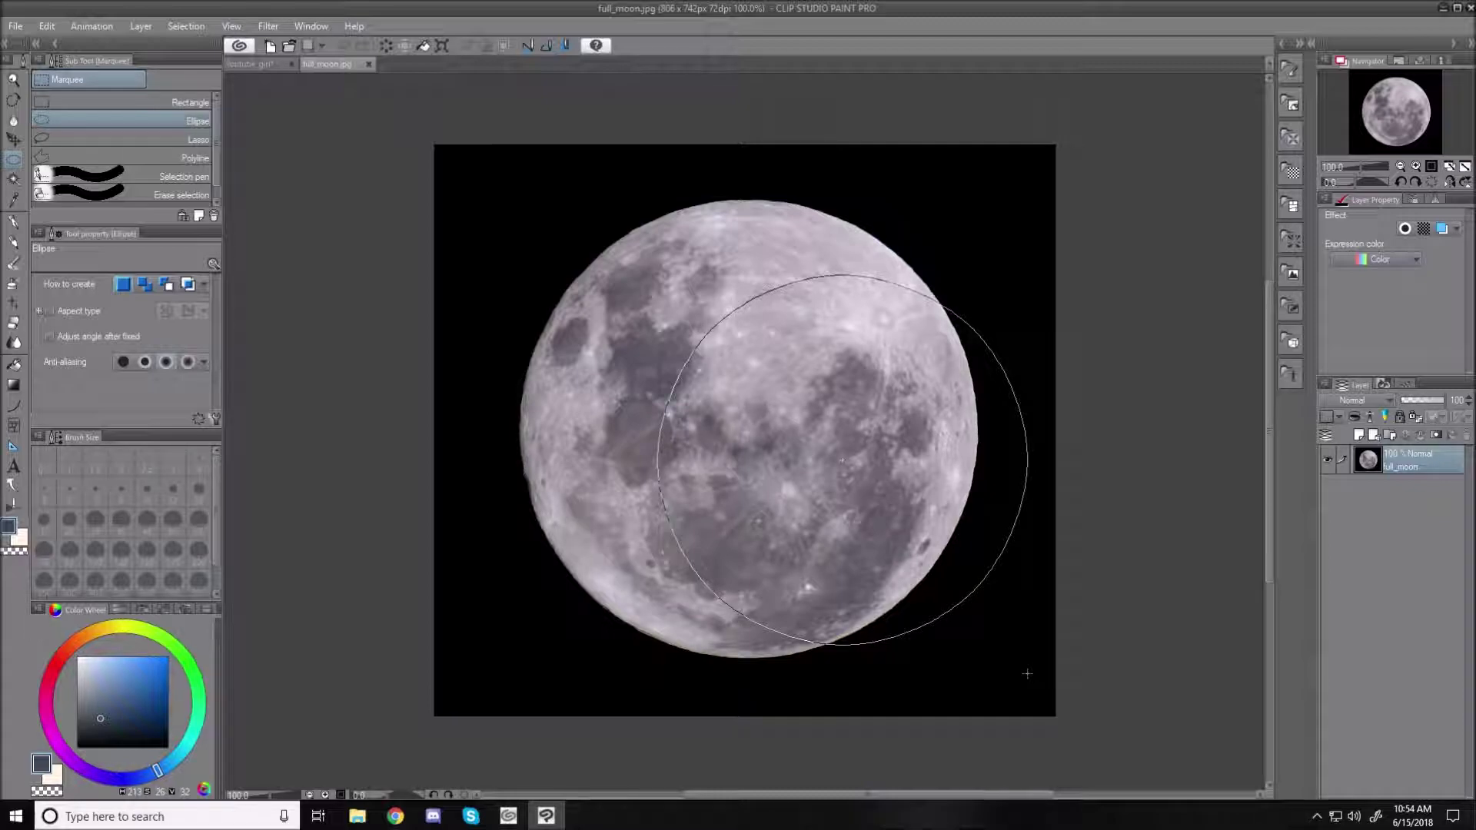
drag(1027, 674, 1027, 673)
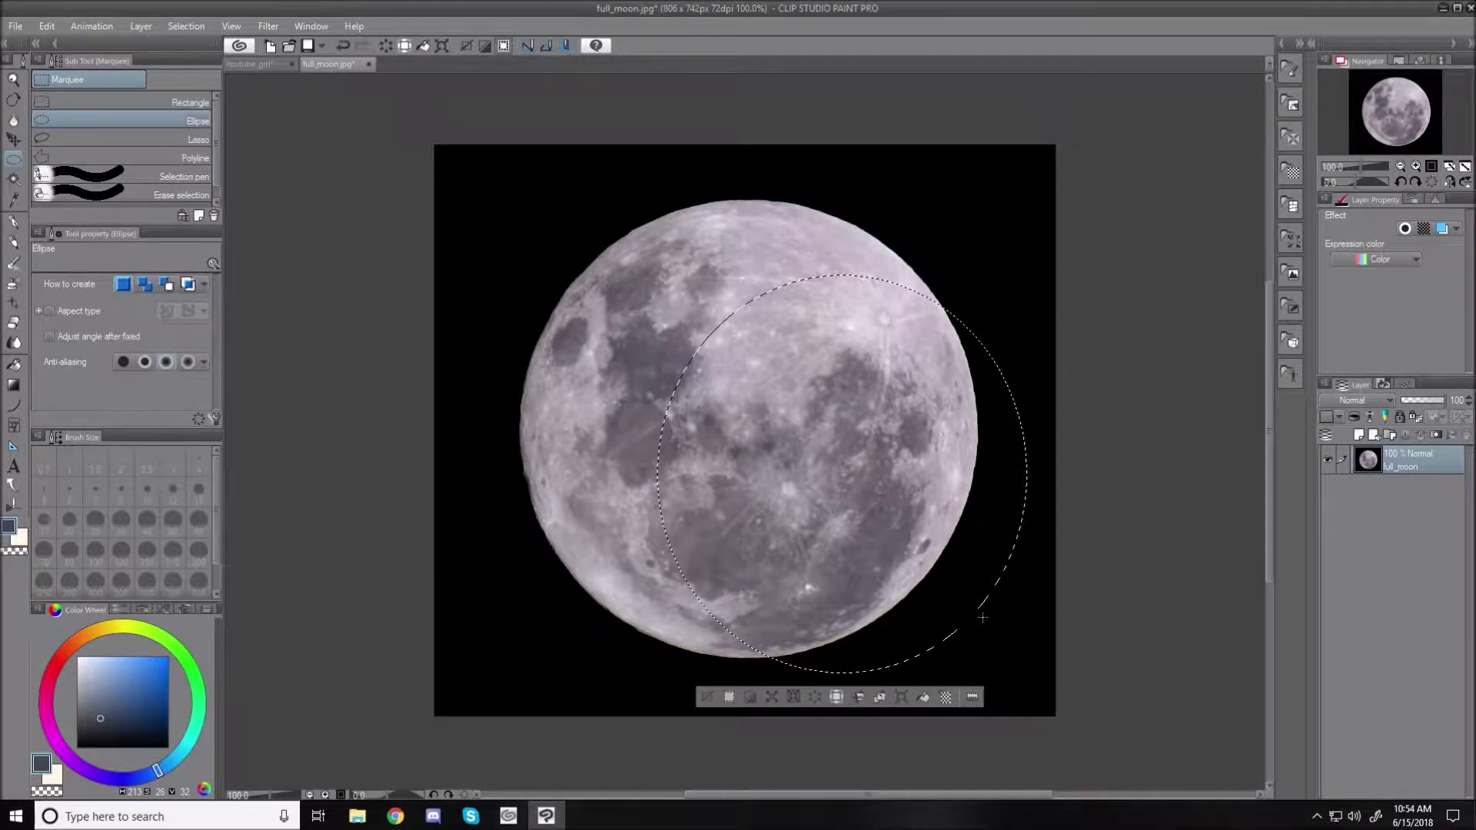
drag(978, 605, 885, 554)
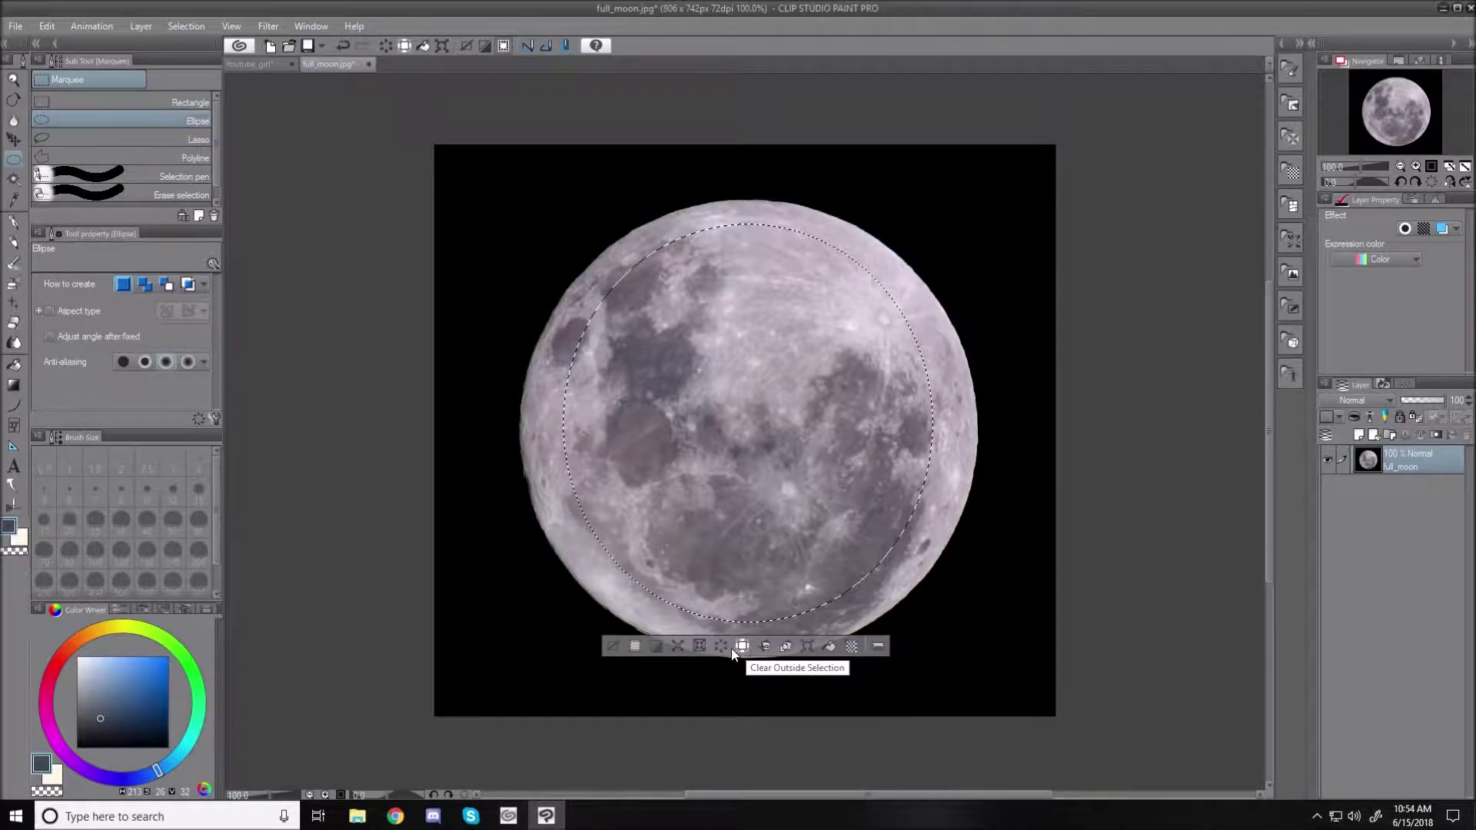
- Try expanding the elliptical selection toward the moon's edge and clear the selection
click(678, 646)
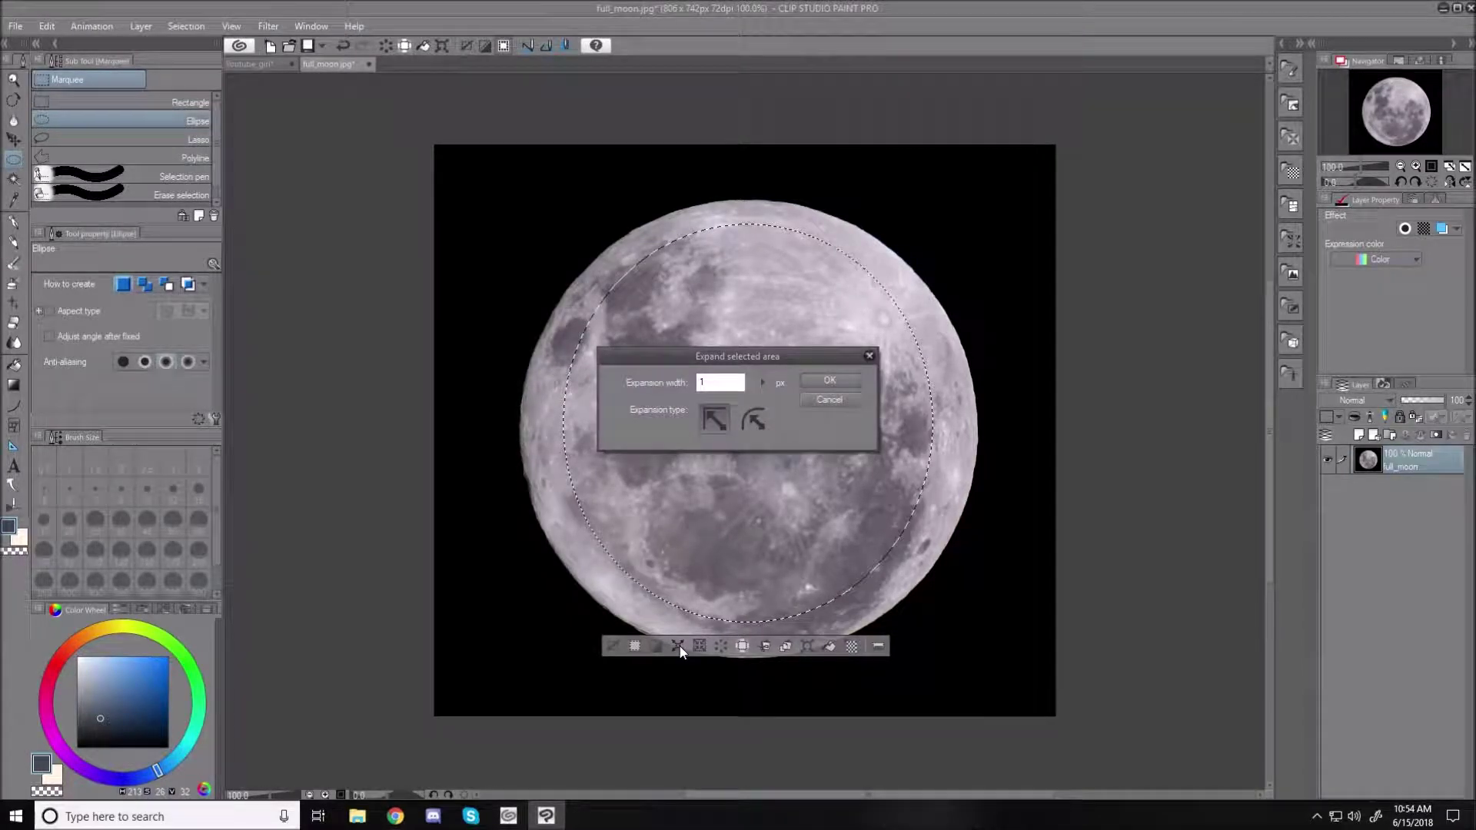
click(759, 384)
drag(759, 384, 758, 379)
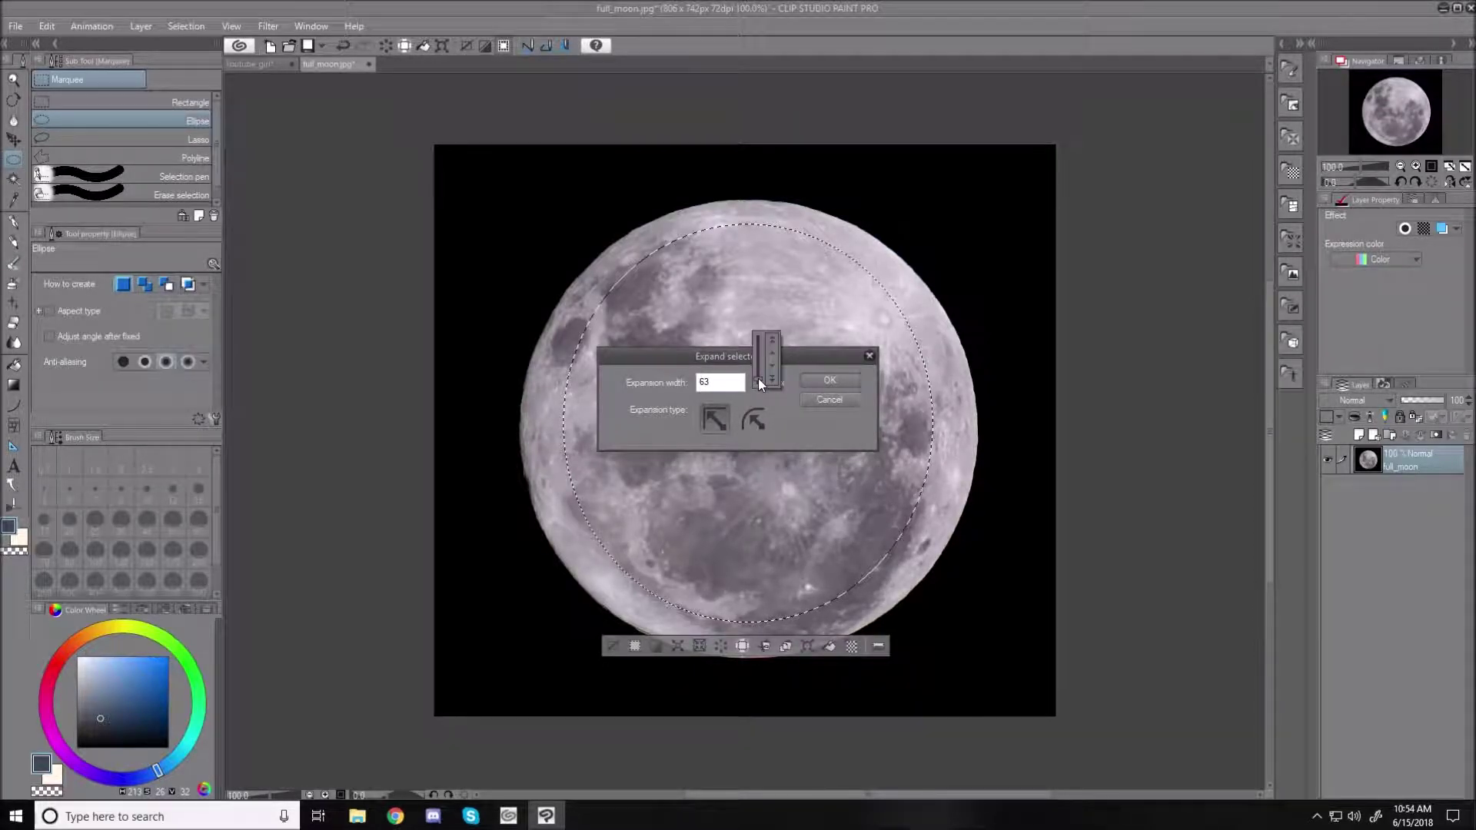
click(827, 380)
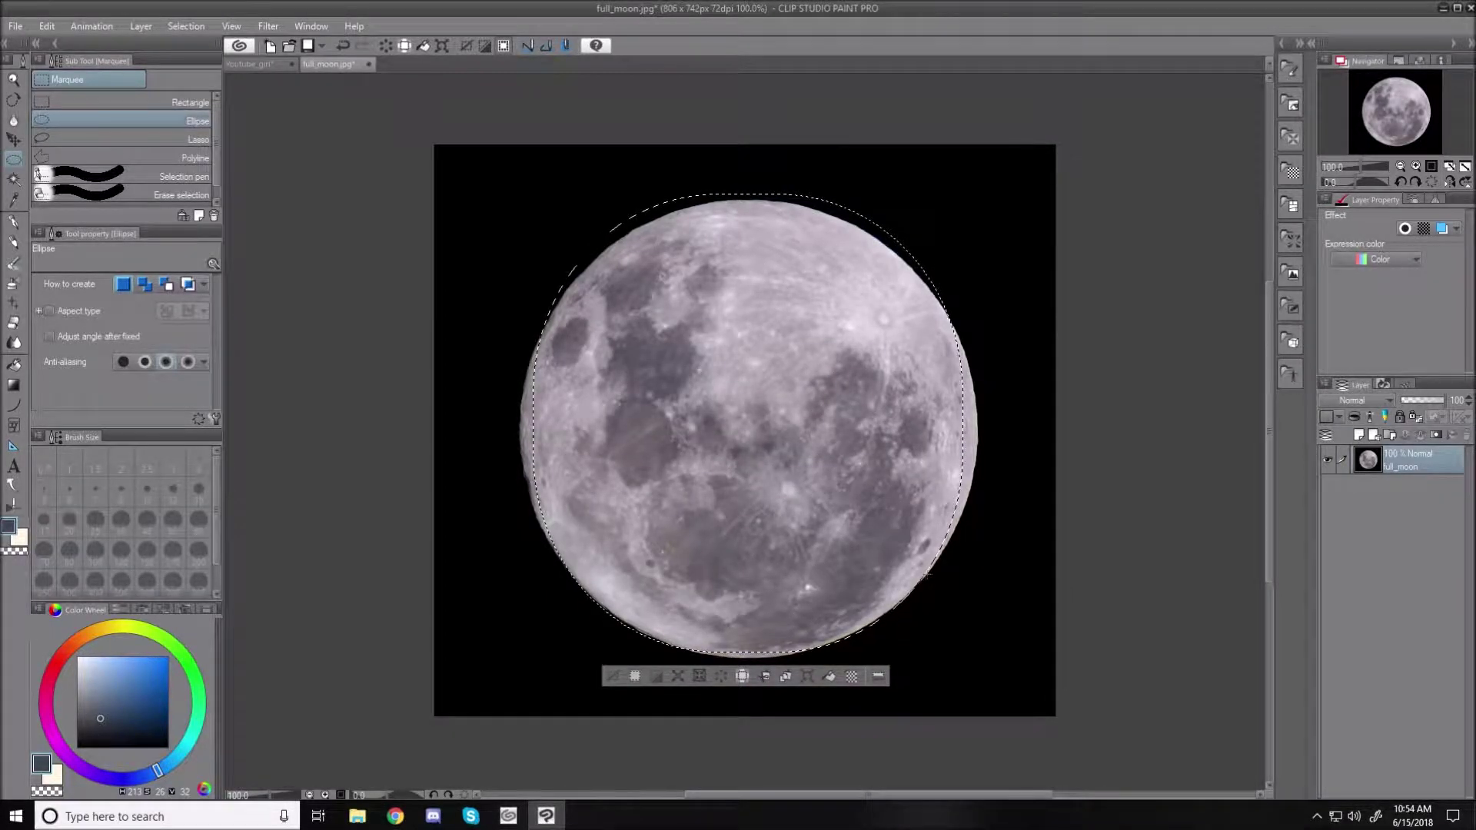
drag(926, 569, 923, 575)
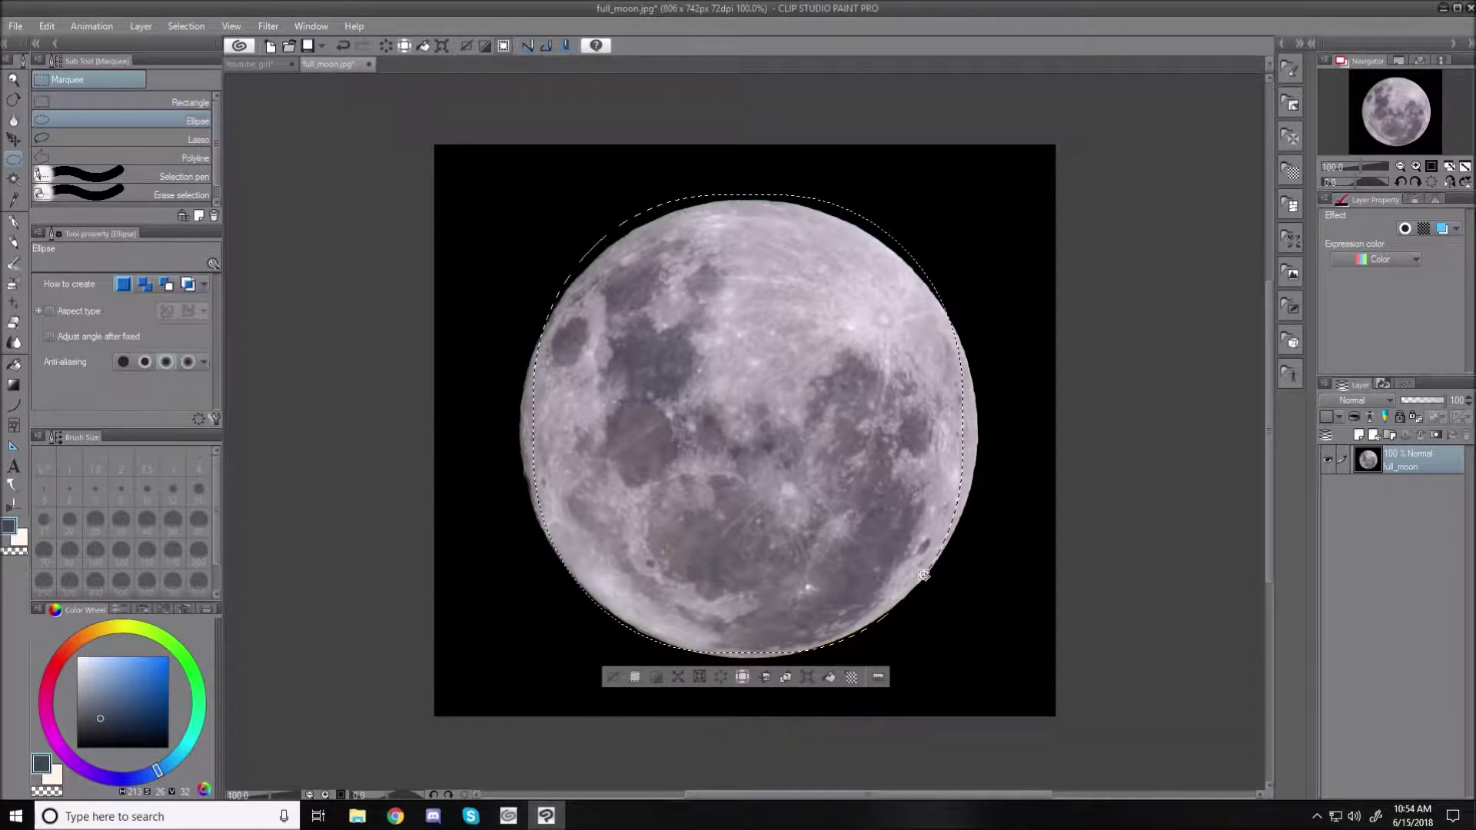
click(616, 674)
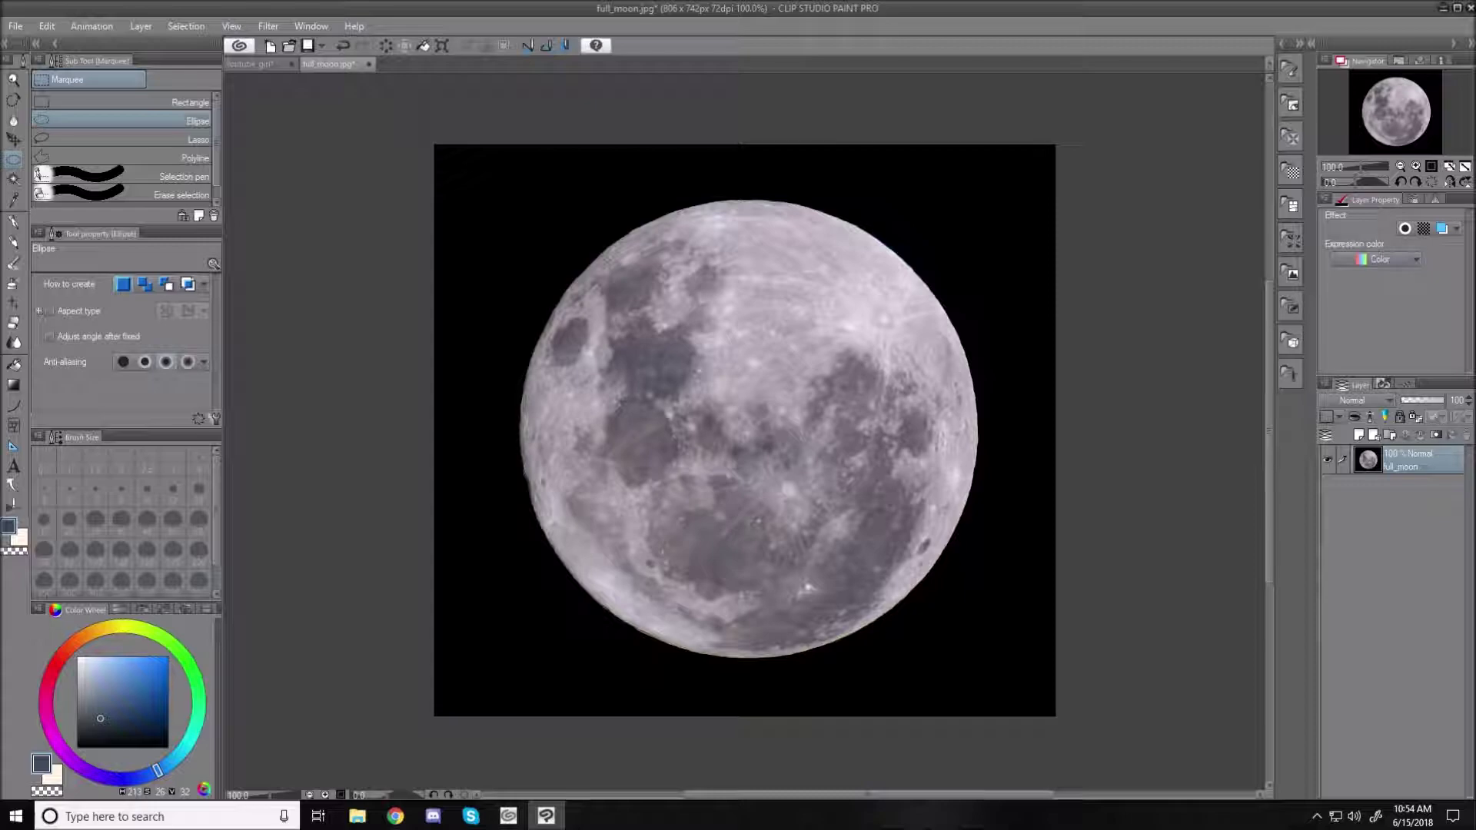
- Select the moon's disc with a new ellipse for copying and close full_moon without saving it
drag(562, 225, 969, 638)
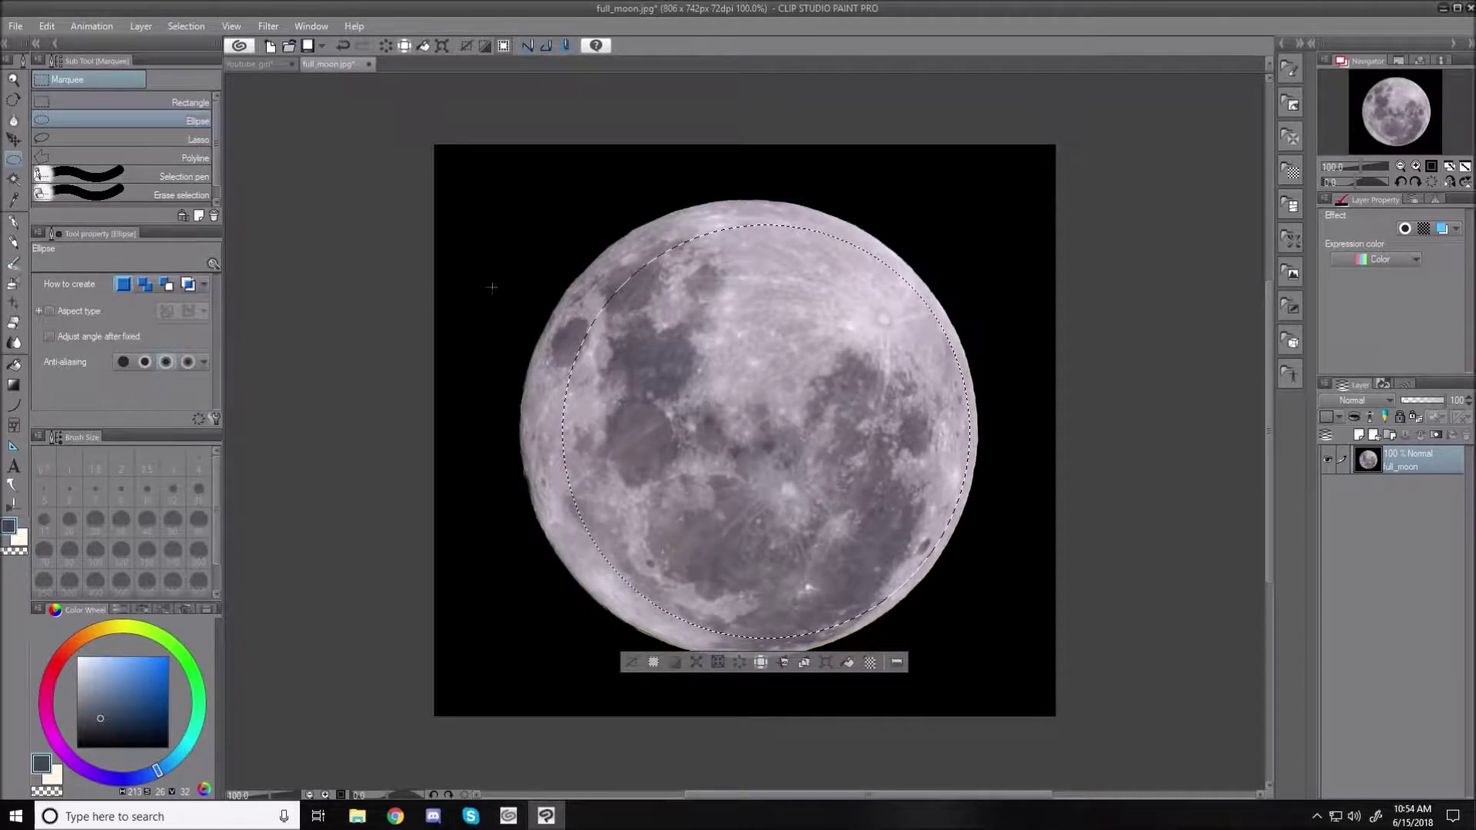
click(370, 63)
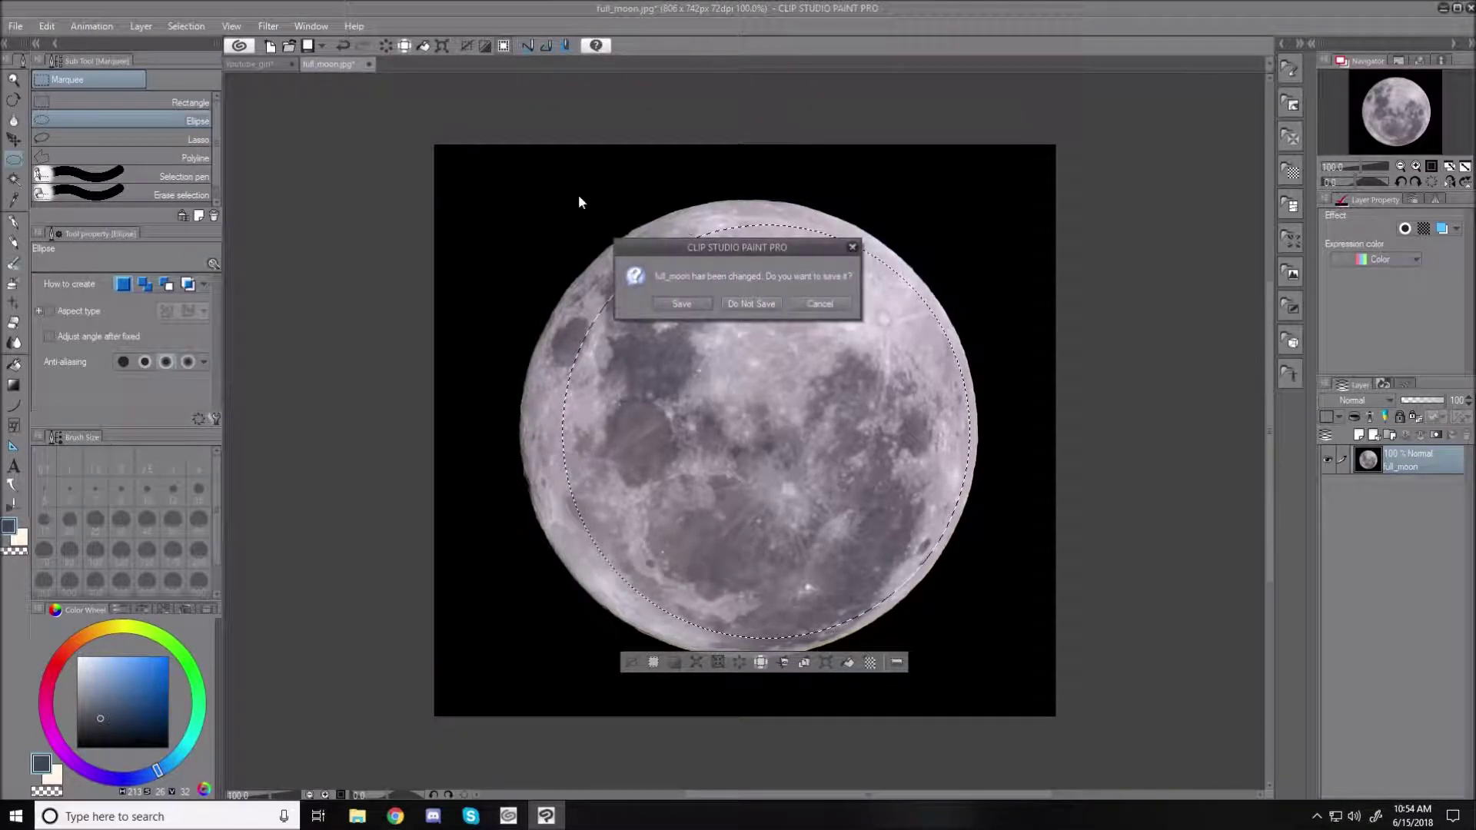
click(757, 308)
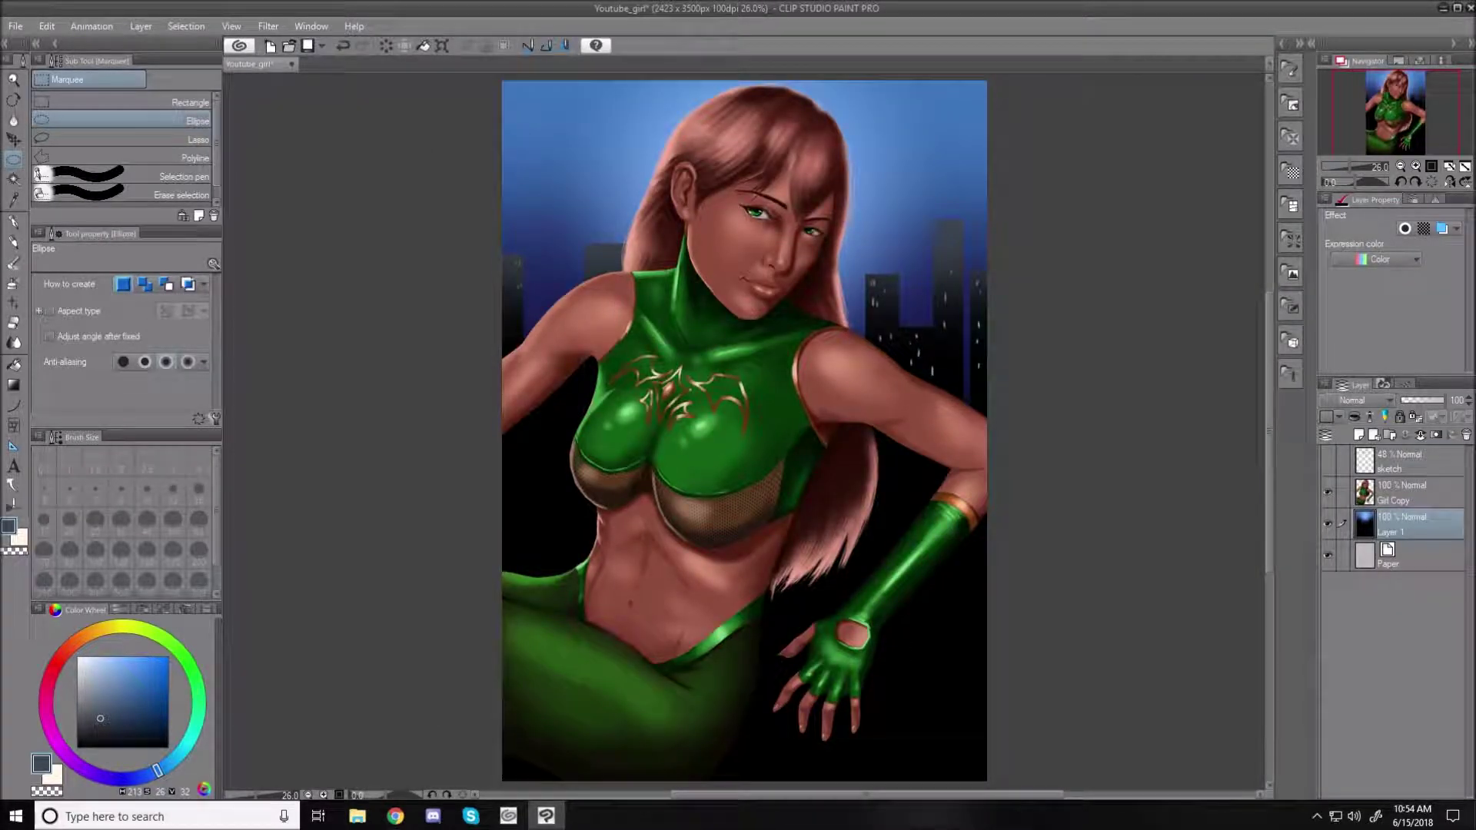
- Paste the moon above Layer 1, scale it to 139% and place it partly behind the girl's hair in the upper-left sky
key(ctrl+v)
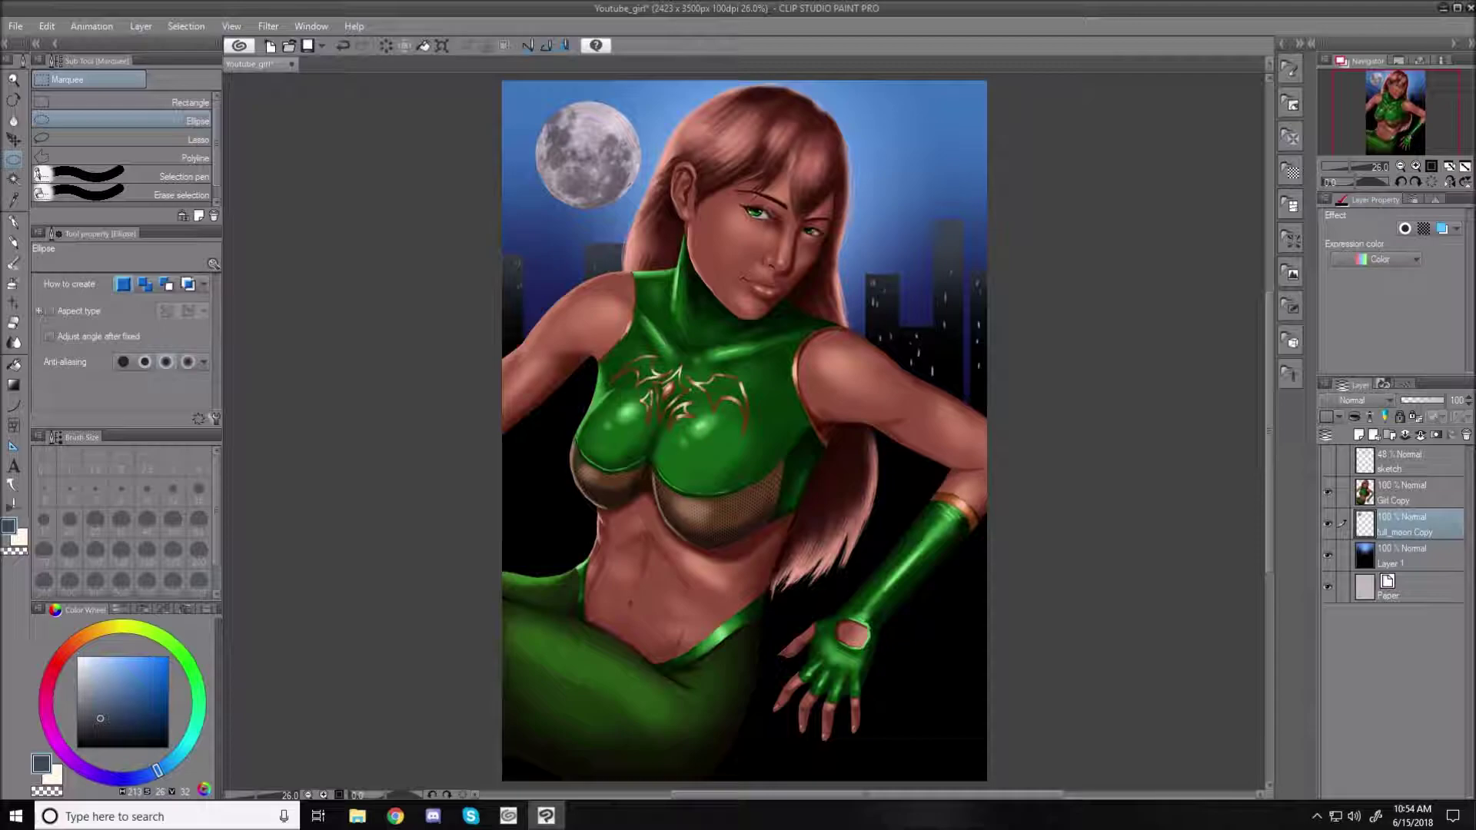
key(ctrl+t)
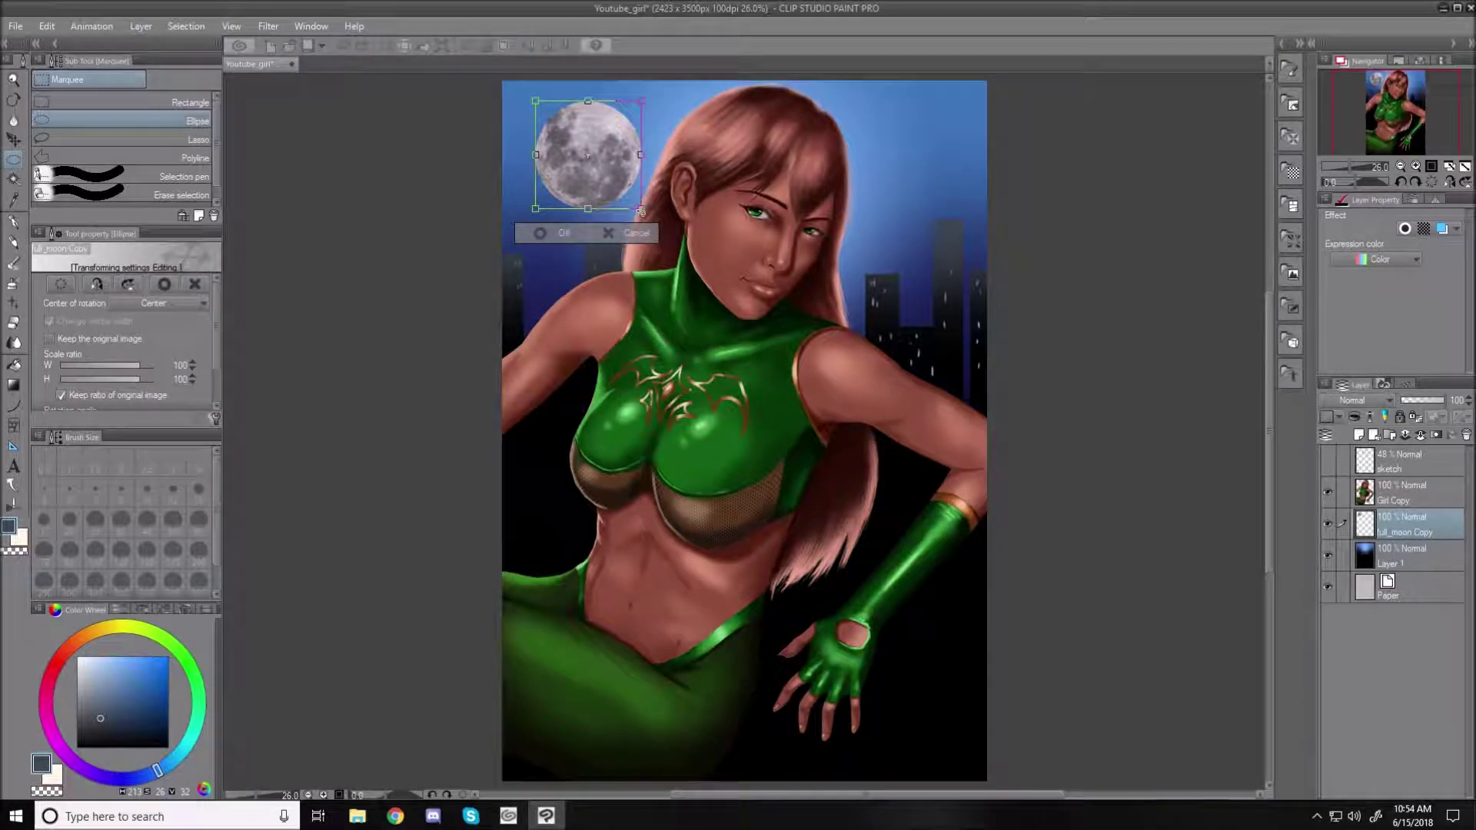
drag(641, 210, 719, 333)
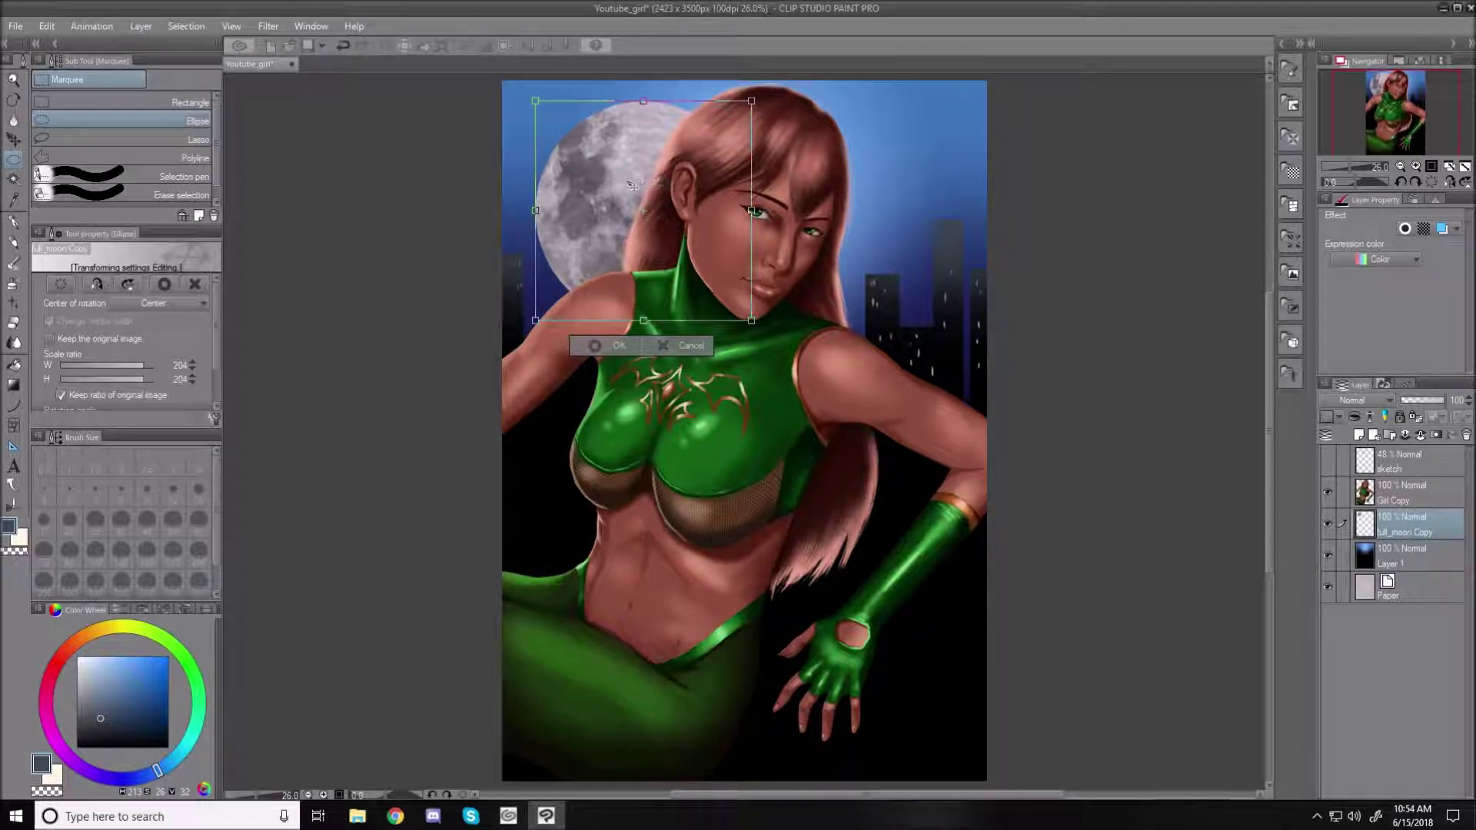
drag(624, 190, 613, 176)
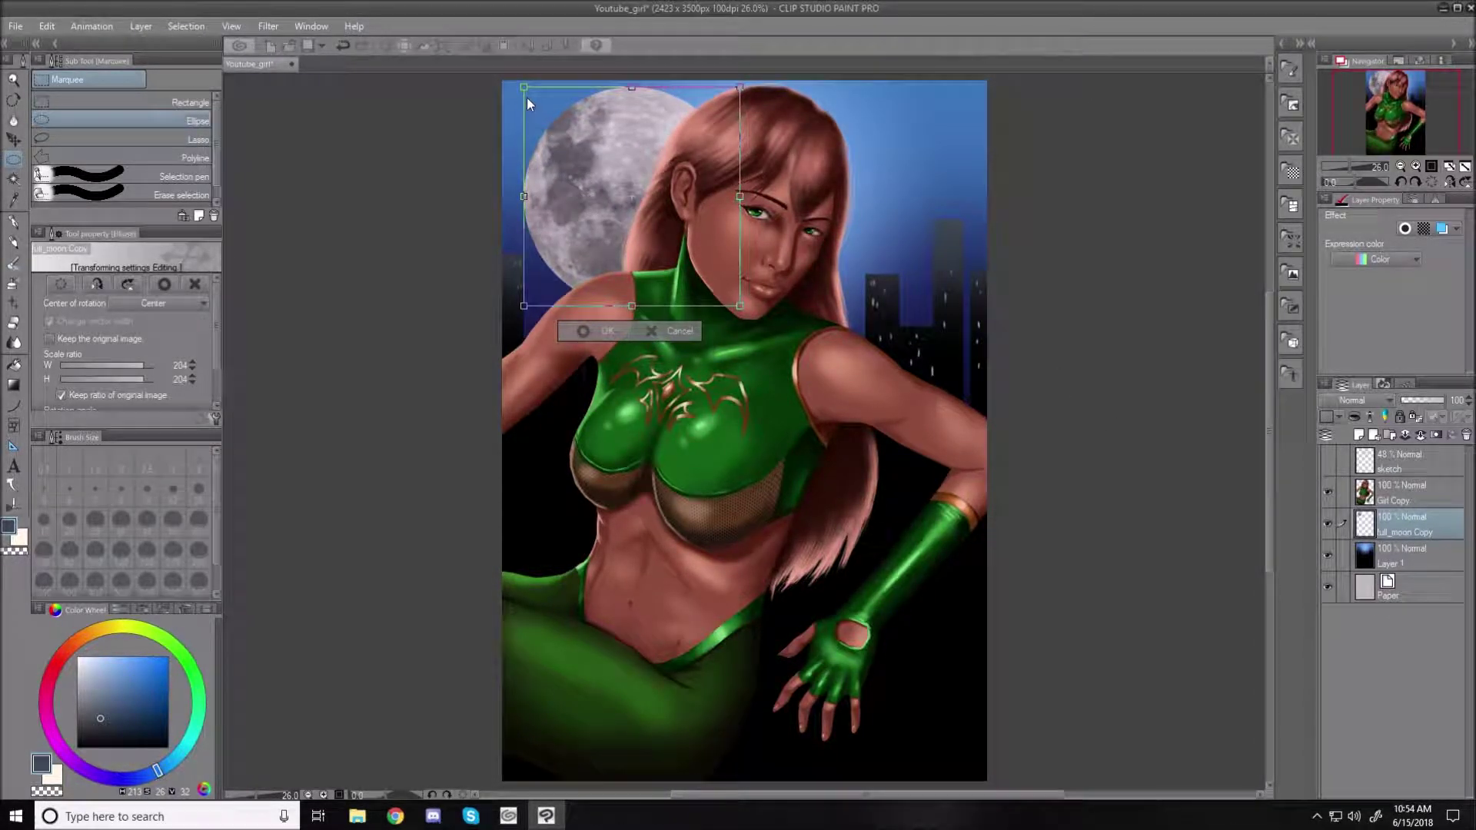
drag(526, 80, 591, 156)
drag(636, 202, 605, 123)
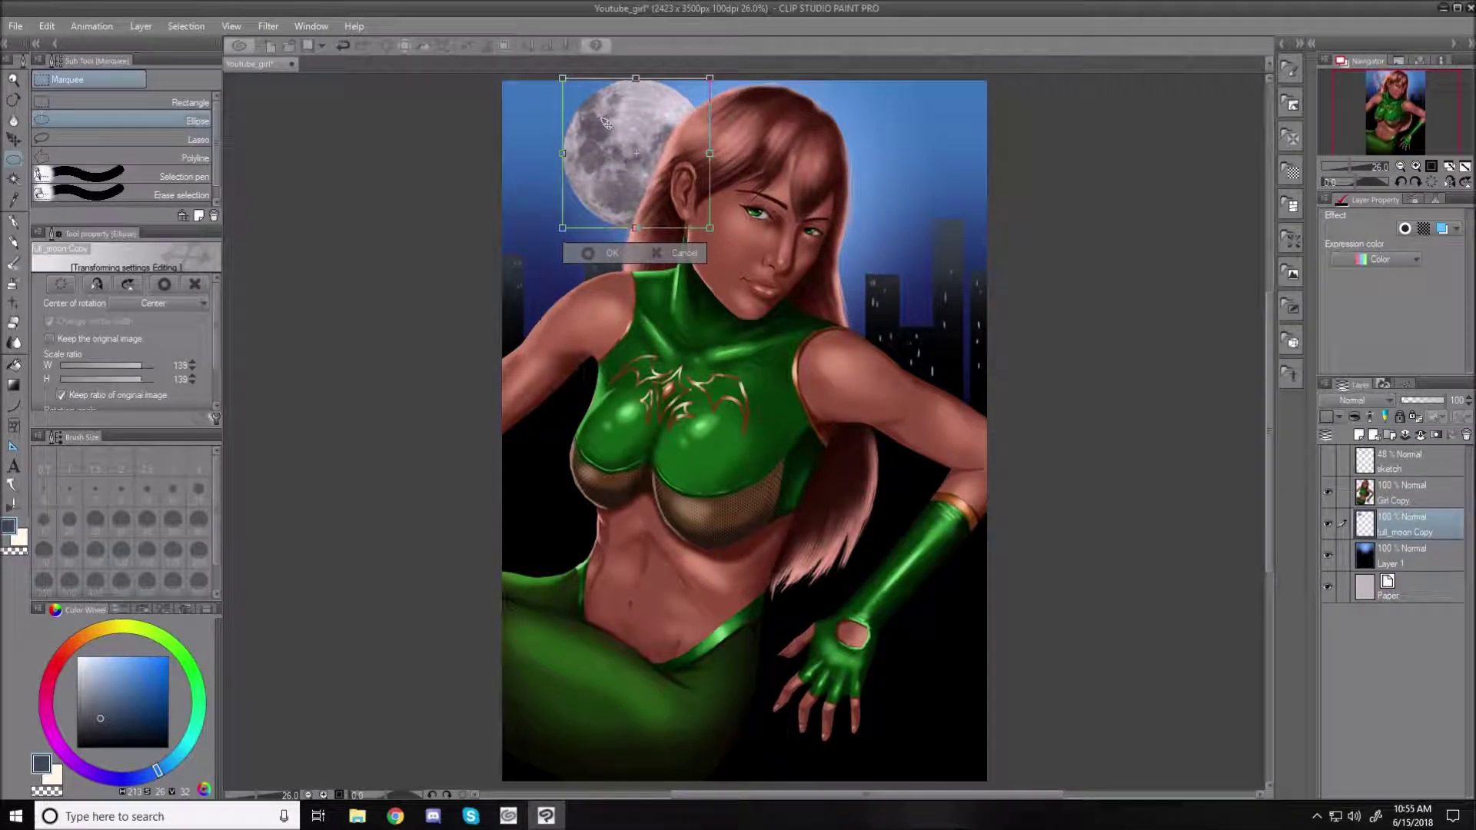
click(589, 253)
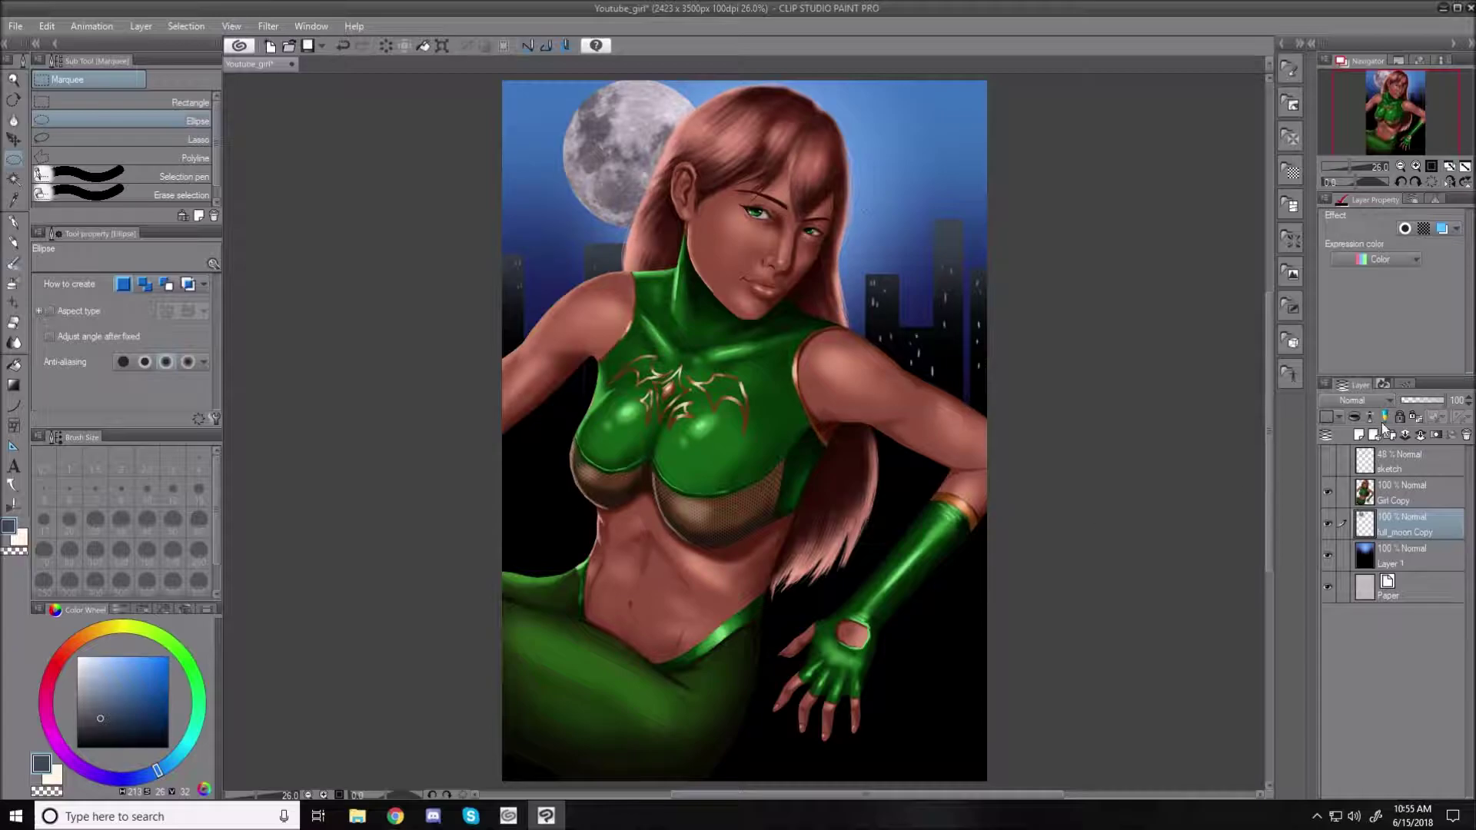
- Add a layer mask to the full_moon Copy layer using Mask Selection
right_click(1393, 519)
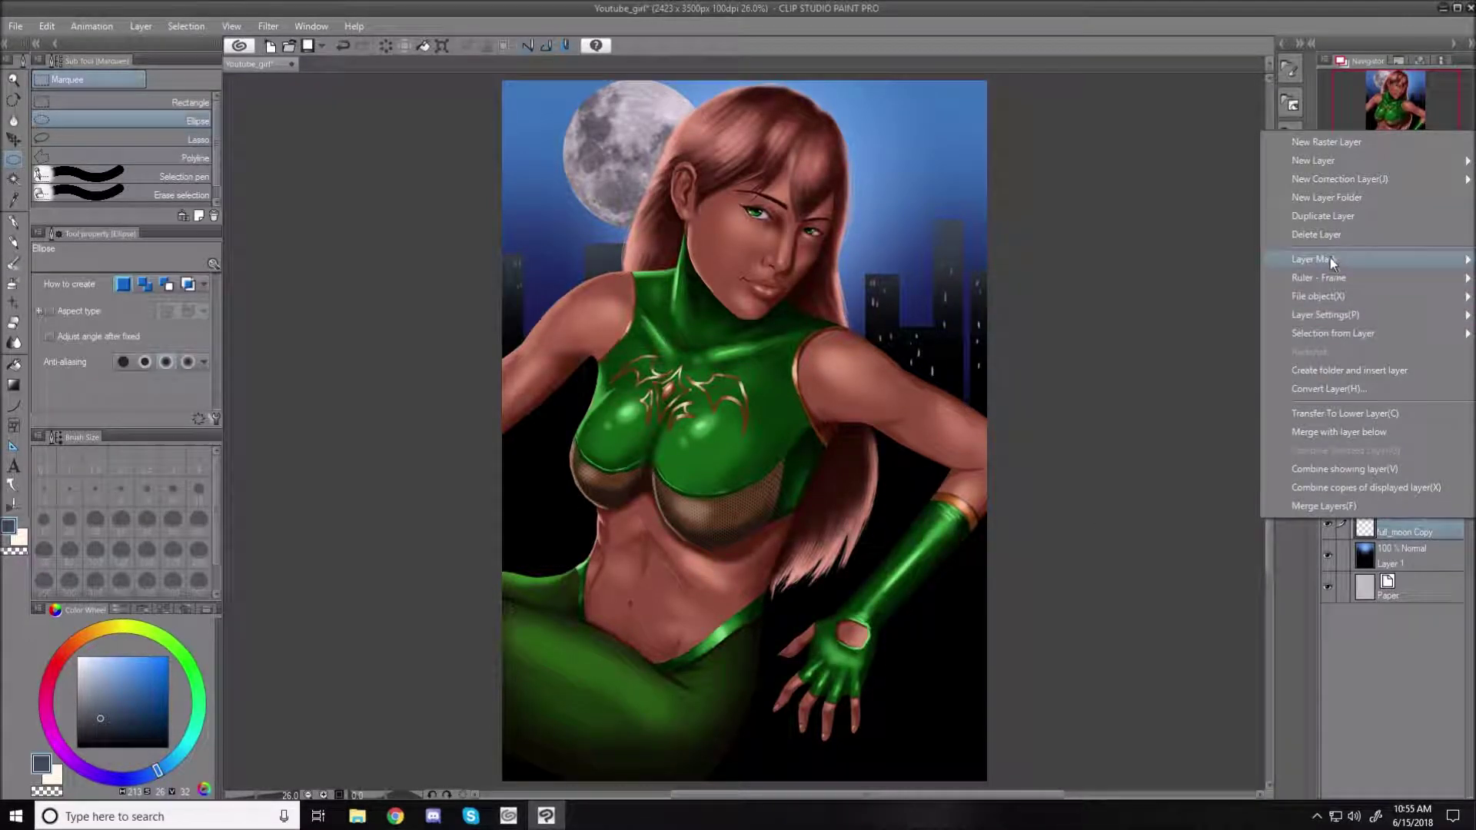
mouse_move(1330, 257)
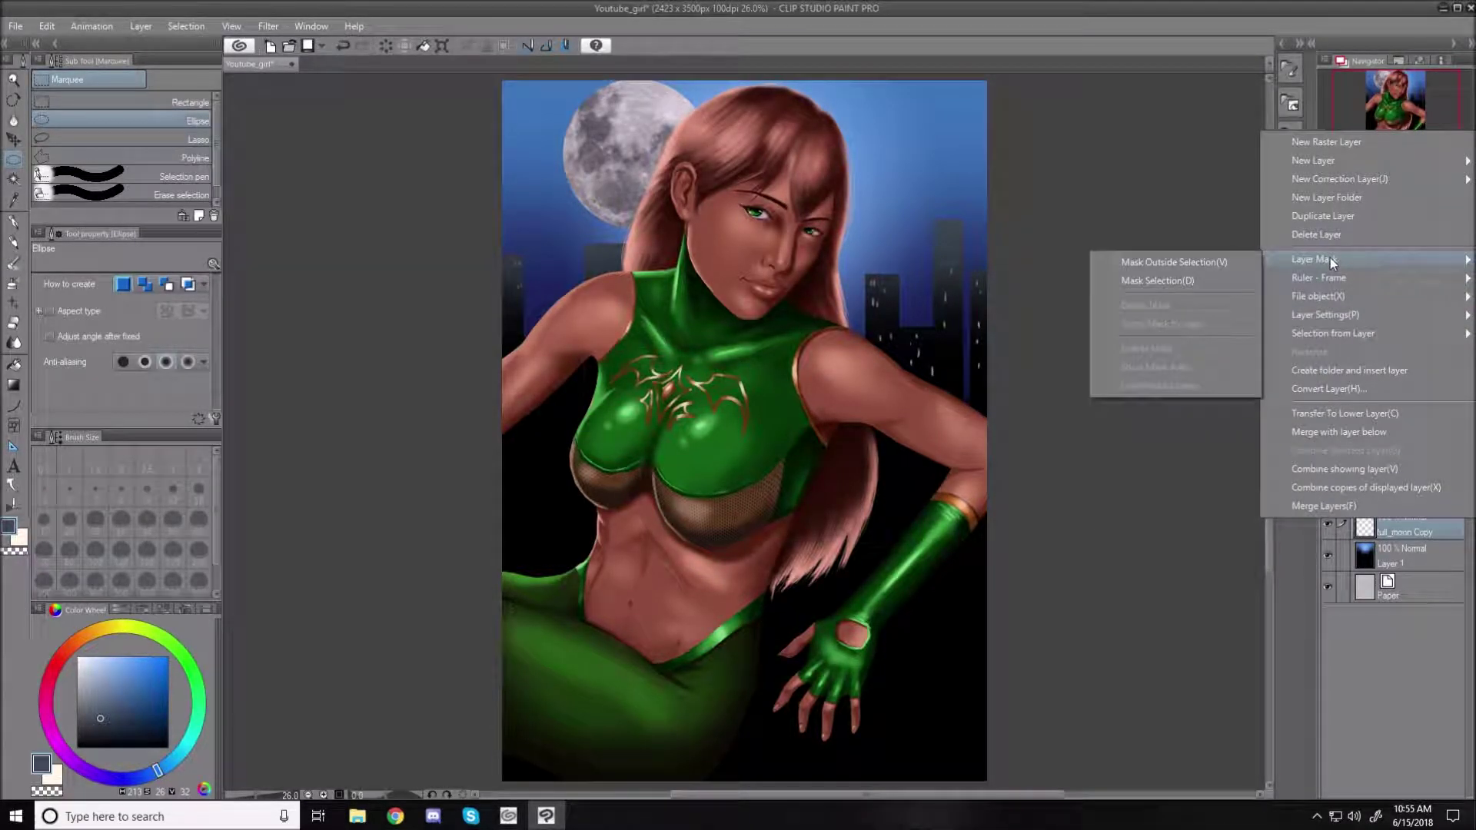
click(1168, 280)
- Soften the moon's outer edge on its layer mask with the Soft eraser at brush size 170
click(15, 324)
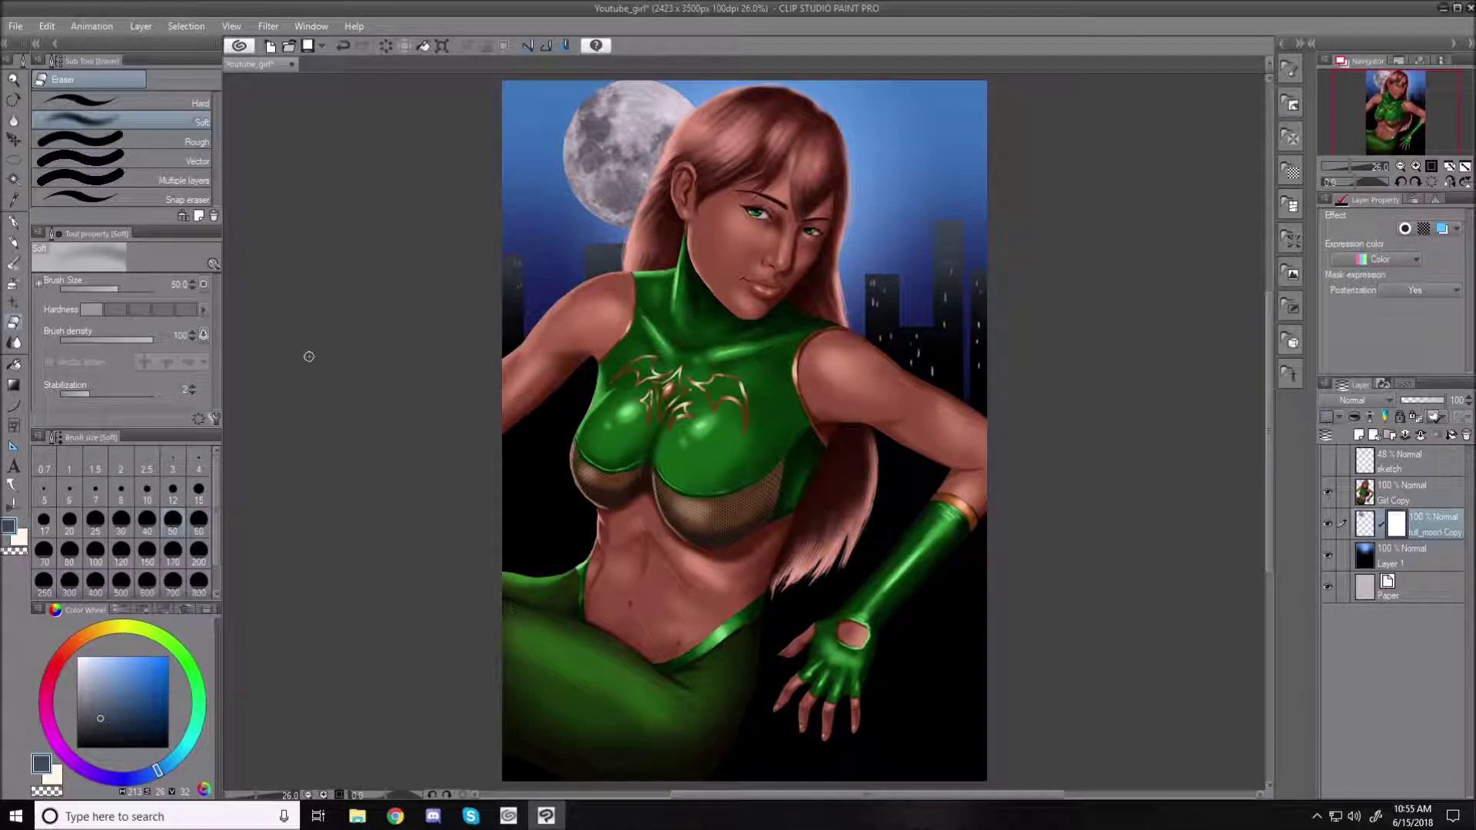
key(bracketright)
key(bracketright)
key(bracketright)
key(bracketright)
key(bracketright)
key(bracketright)
key(bracketright)
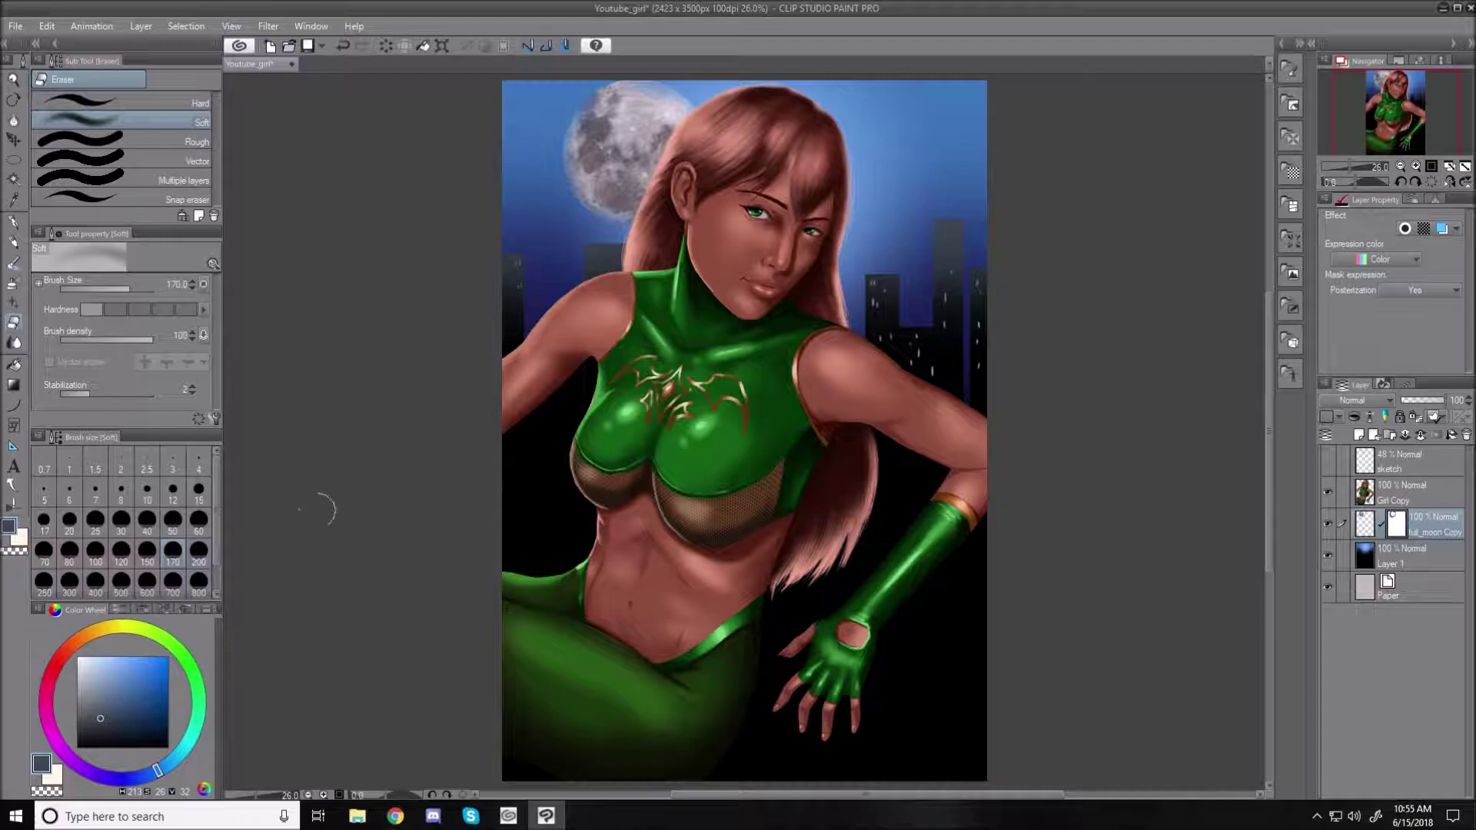
- Paint wispy dark blue-gray clouds (hue 213, saturation 23, value 18) across the sky on Layer 1 with the 雲ブラシ2 airbrush at size 170
click(98, 732)
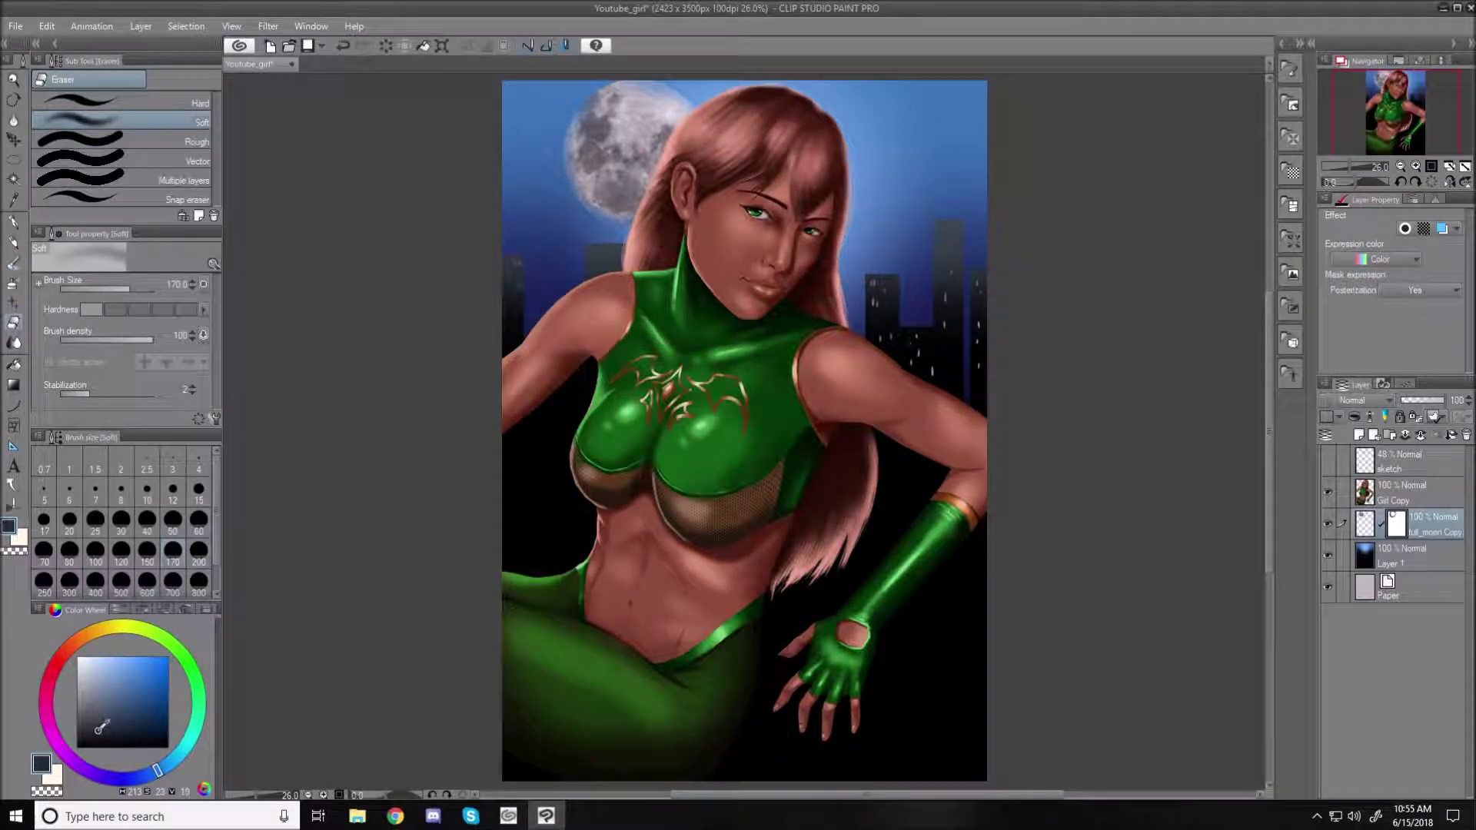
click(14, 283)
drag(217, 120, 220, 180)
click(107, 168)
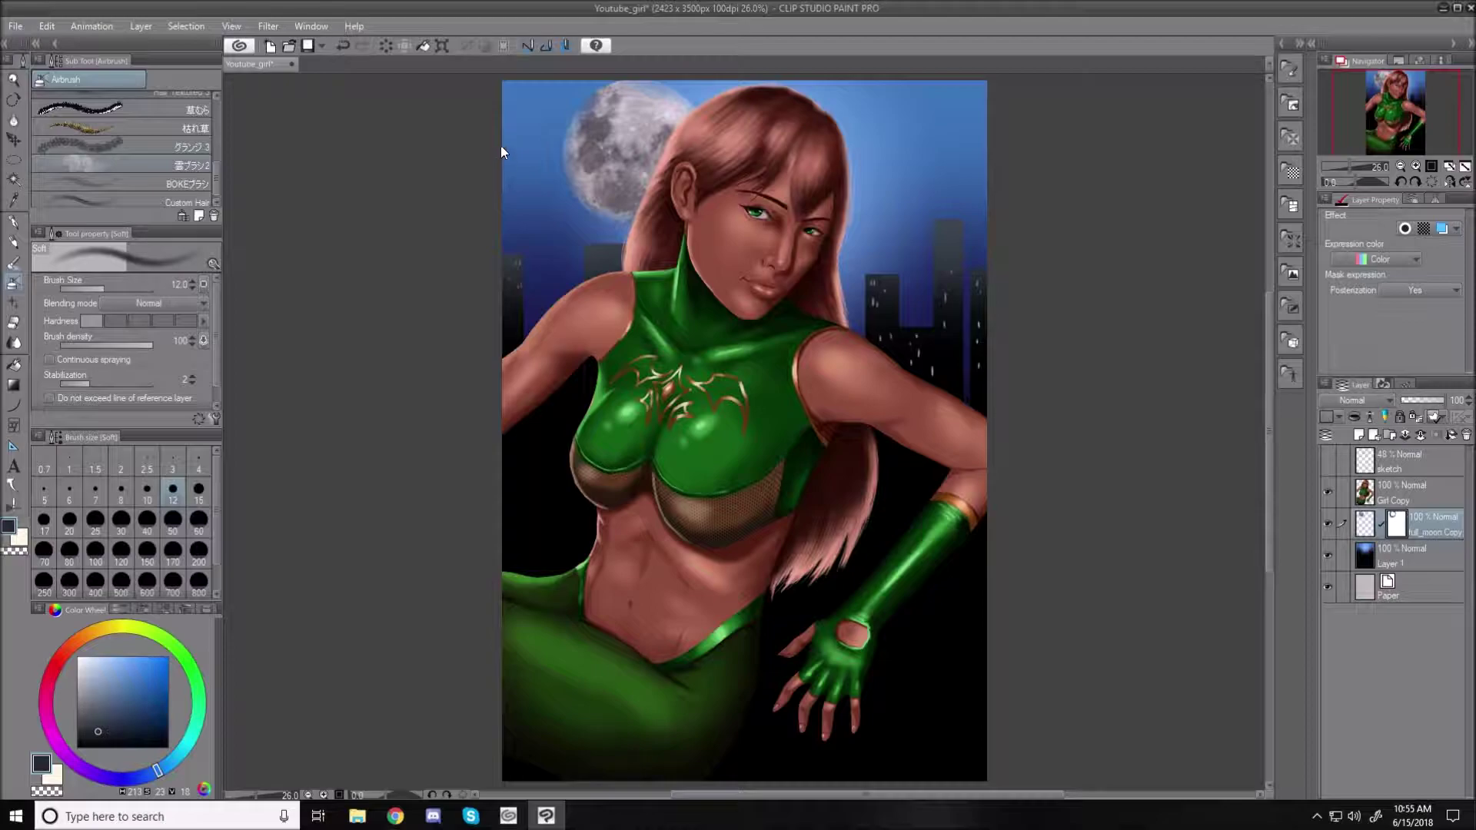
click(1401, 556)
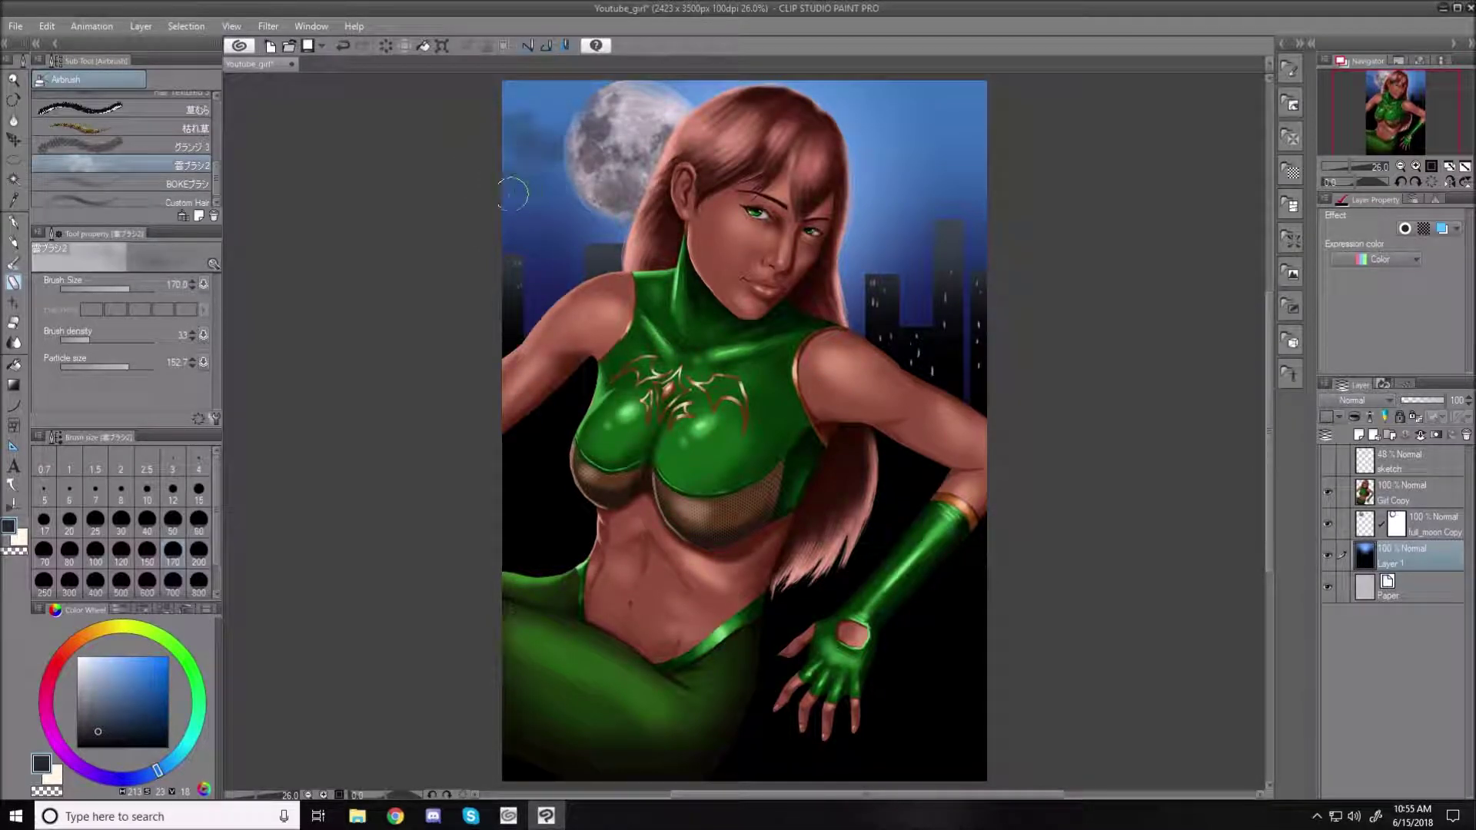
mouse_move(638, 234)
mouse_down()
mouse_move(967, 229)
mouse_move(943, 214)
mouse_move(947, 191)
mouse_move(1001, 157)
mouse_move(965, 190)
mouse_move(990, 206)
mouse_move(930, 230)
mouse_up()
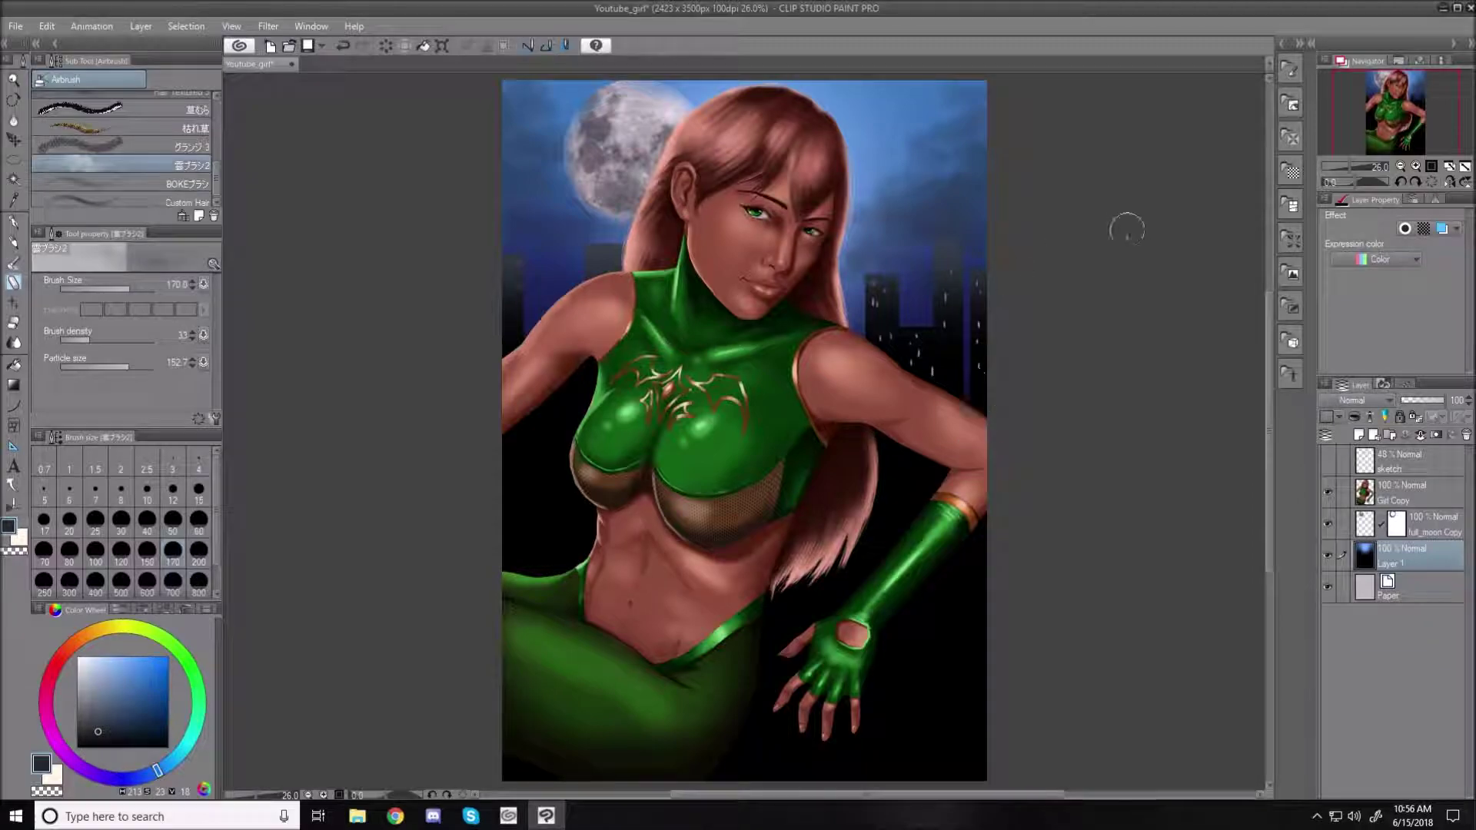
- Lower the moon layer's opacity to 60% and merge it down into Layer 1
click(1427, 519)
drag(1449, 402, 1429, 402)
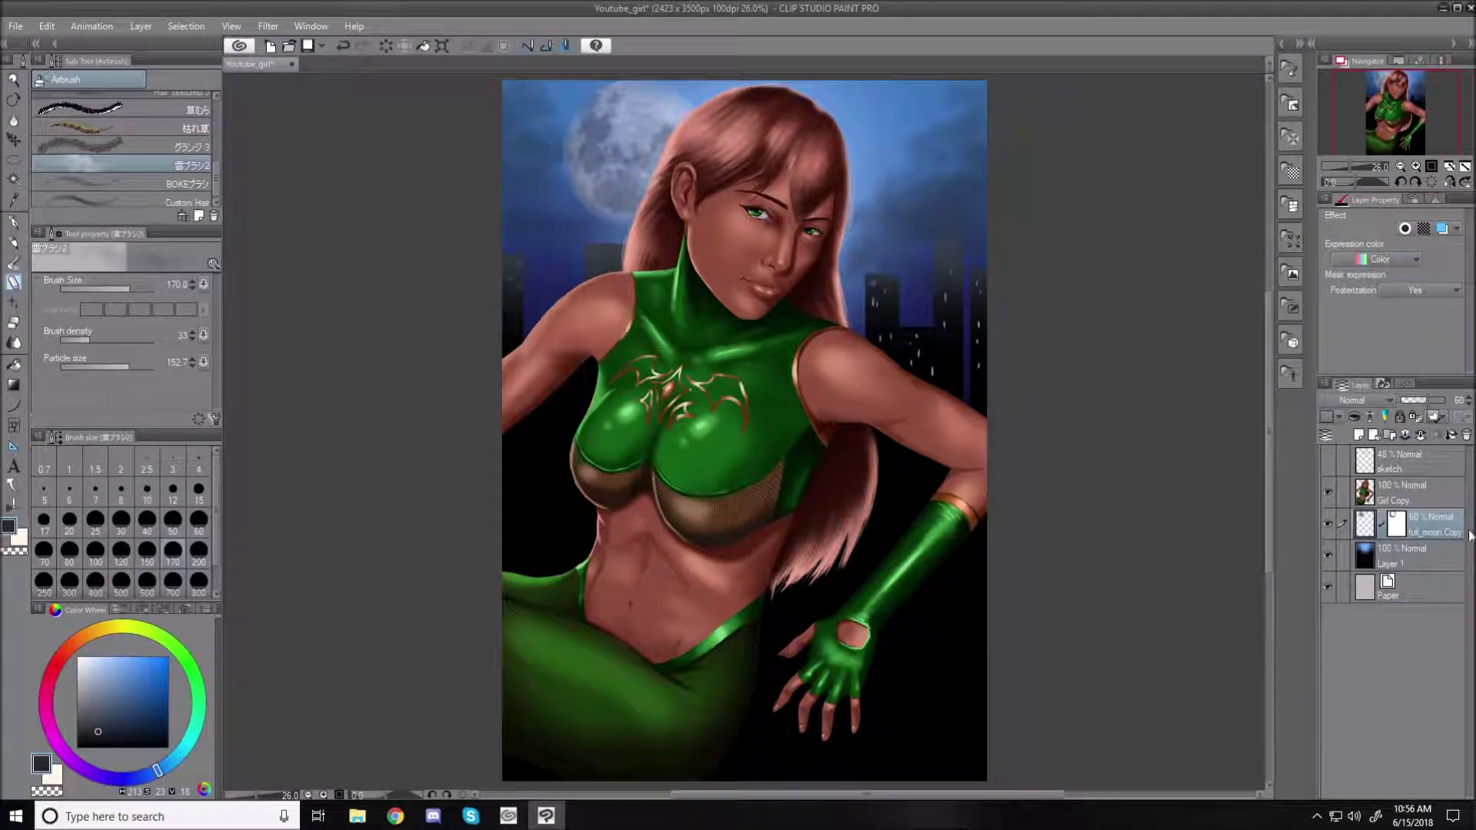
click(1419, 432)
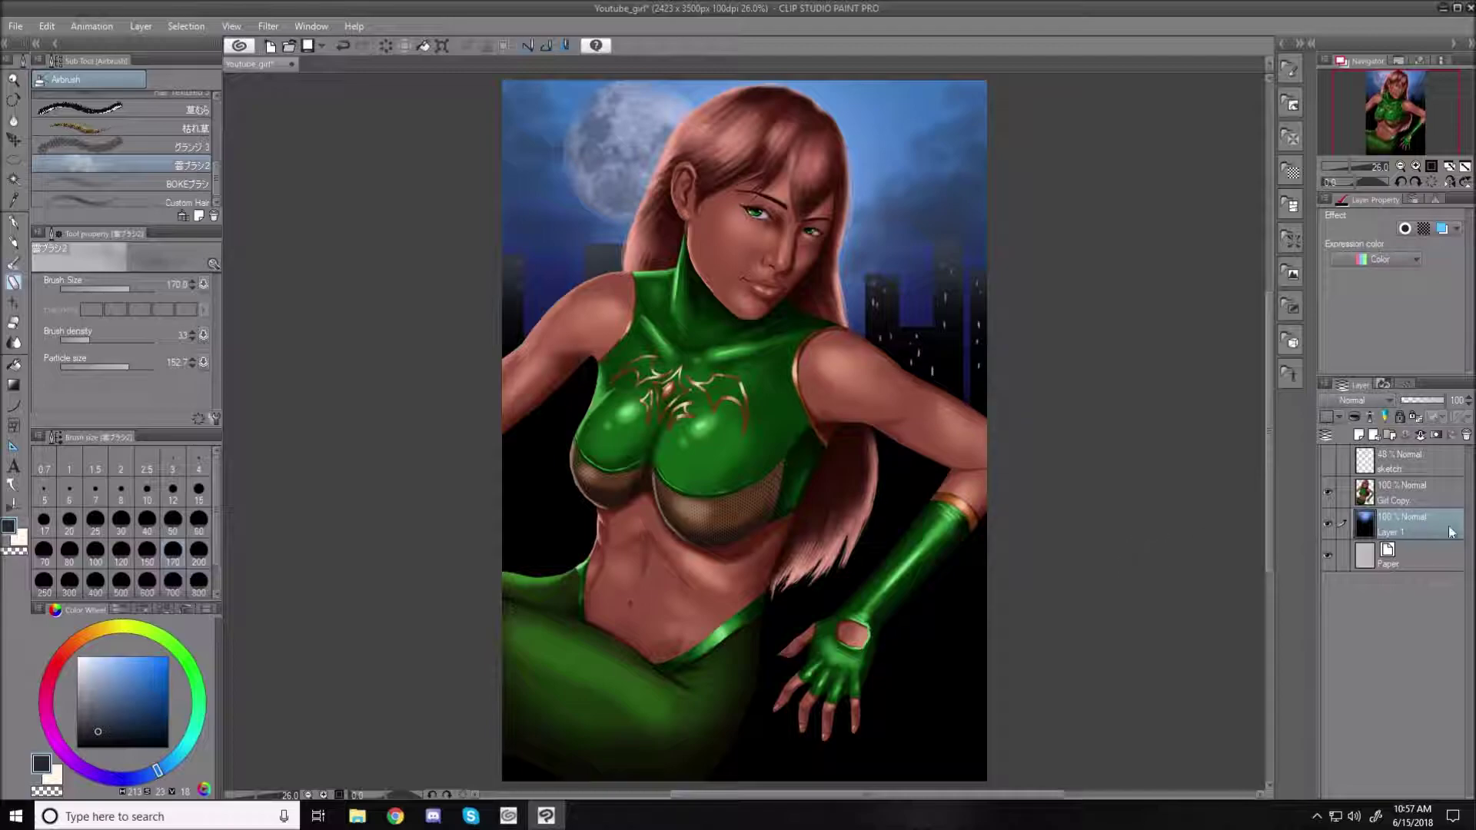
- Duplicate the Girl Copy layer and delete the duplicate
click(1424, 495)
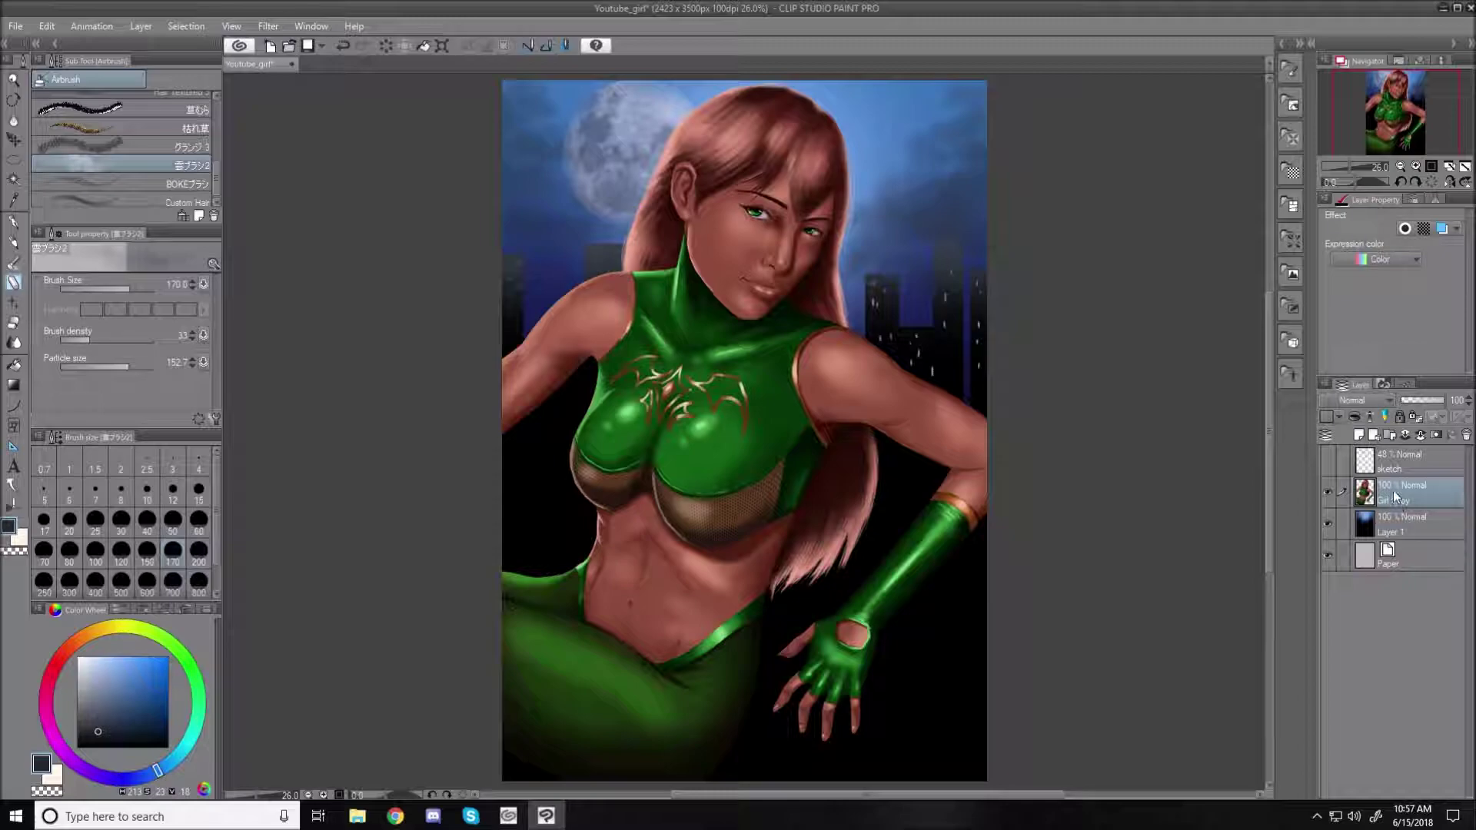
right_click(1394, 489)
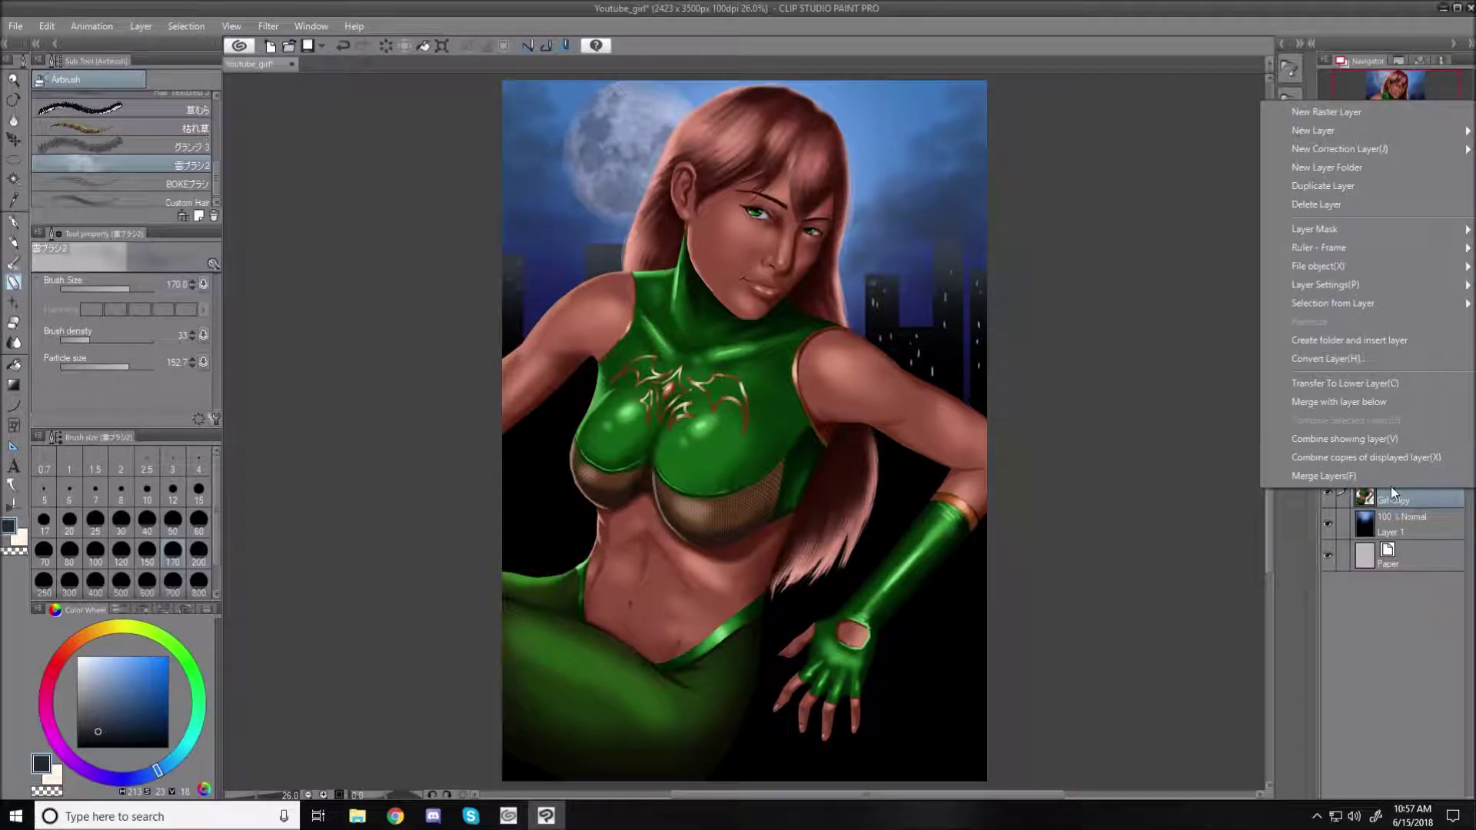
click(1345, 193)
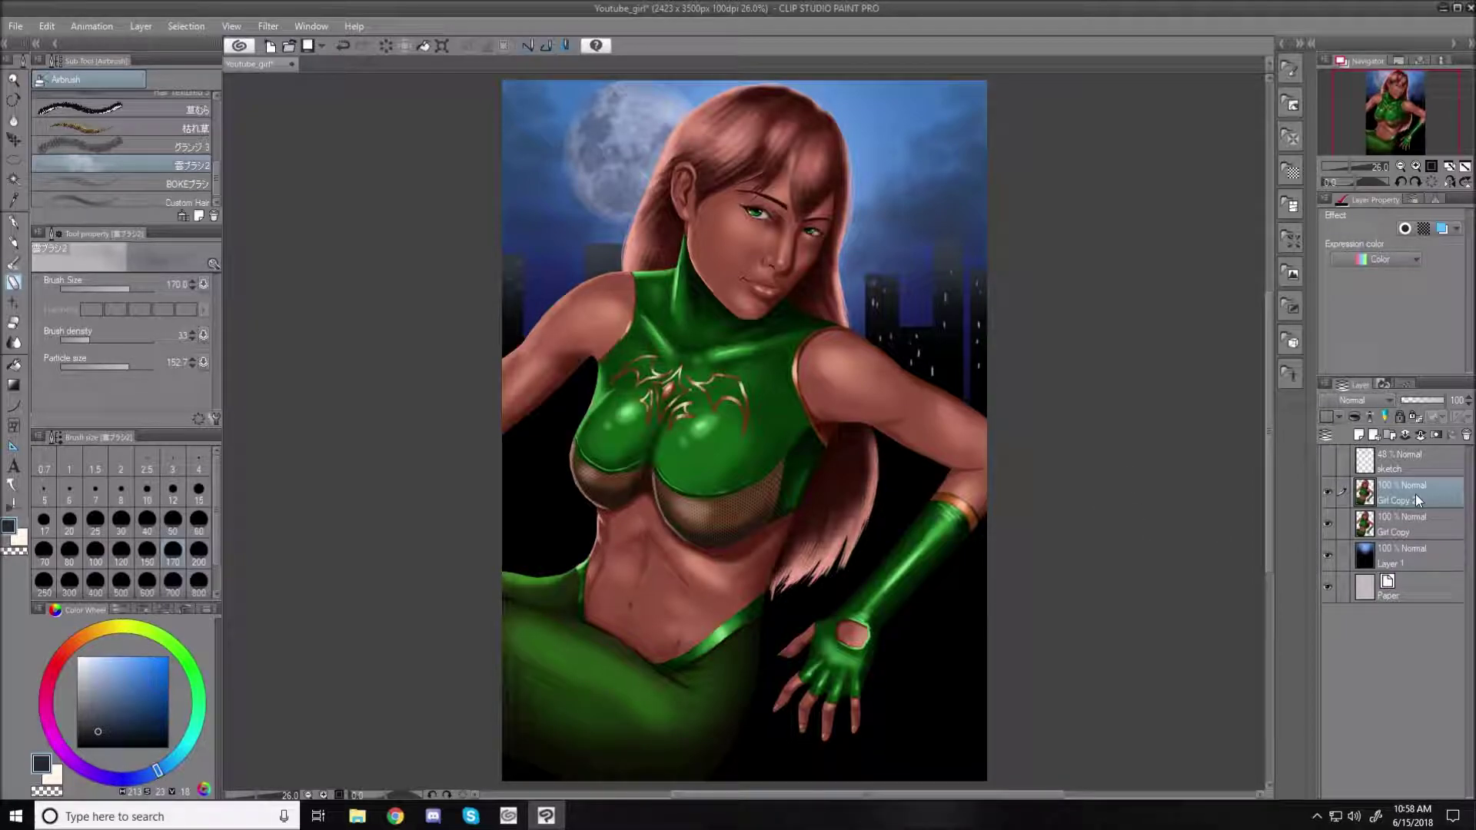
click(1466, 436)
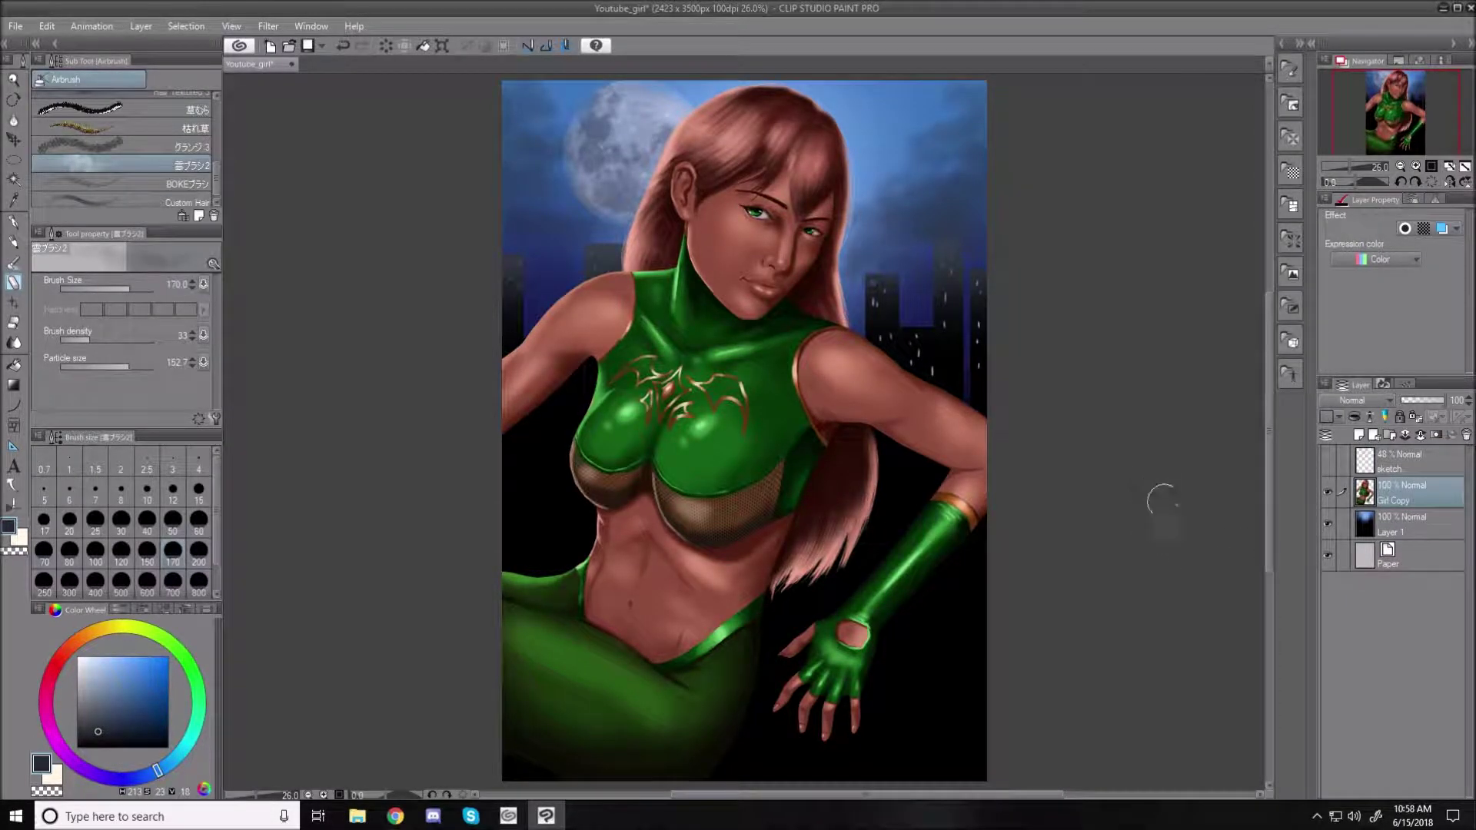
- Add a Hue/Saturation/Luminosity correction layer with brightness -82 above Girl Copy and clip it to that layer
right_click(1404, 492)
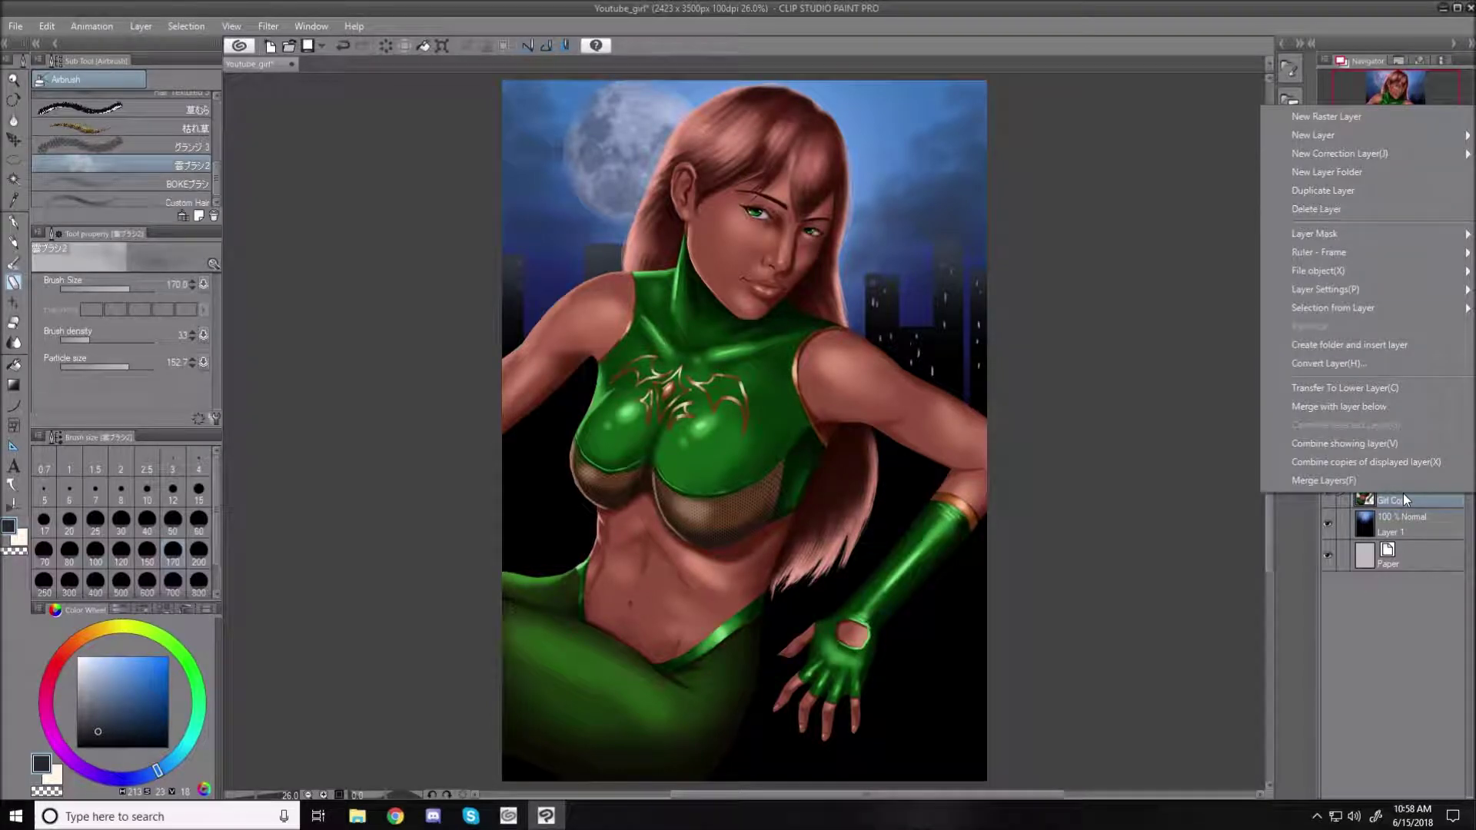
mouse_move(1320, 155)
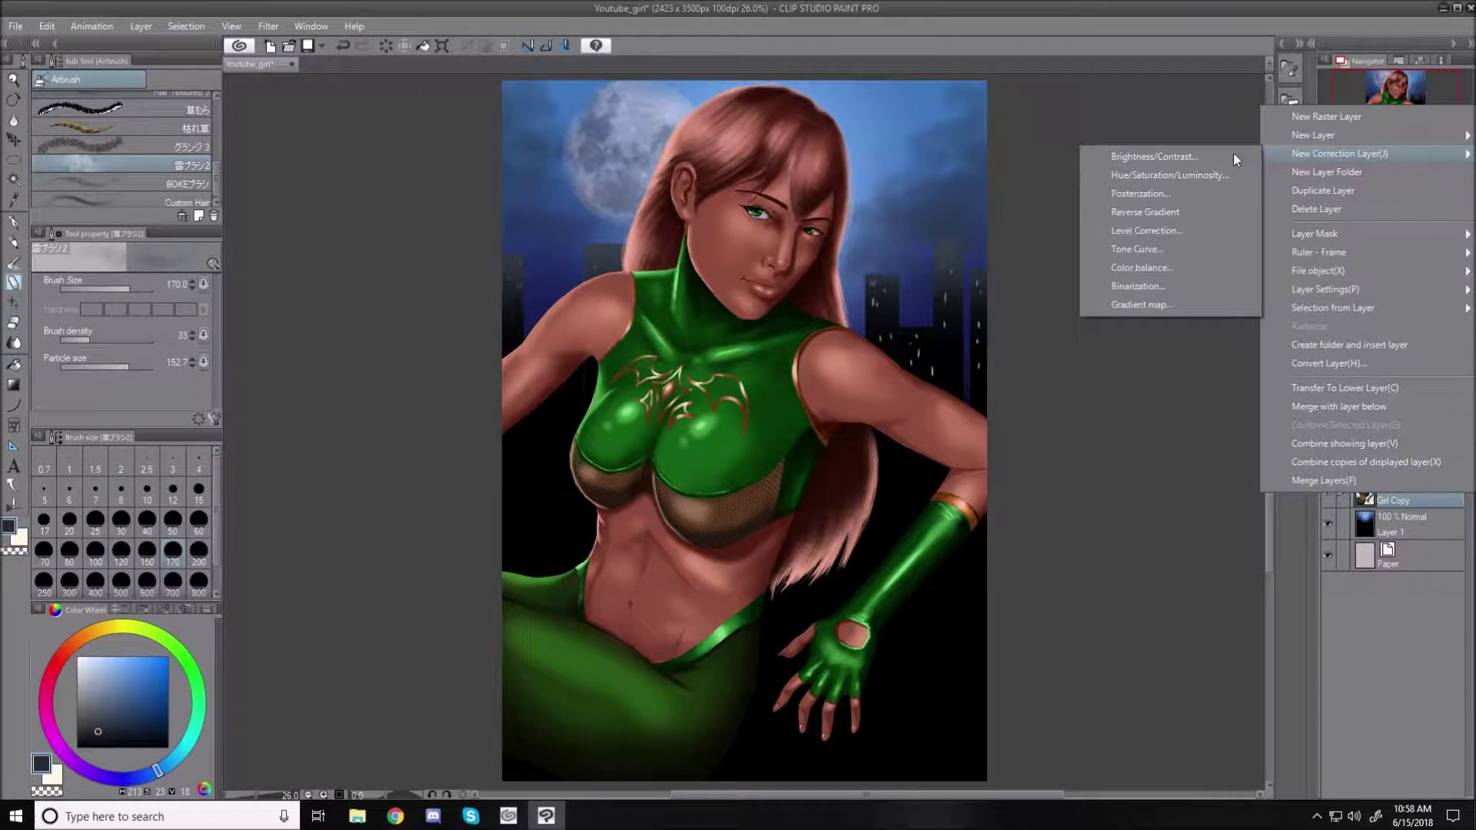
click(1146, 178)
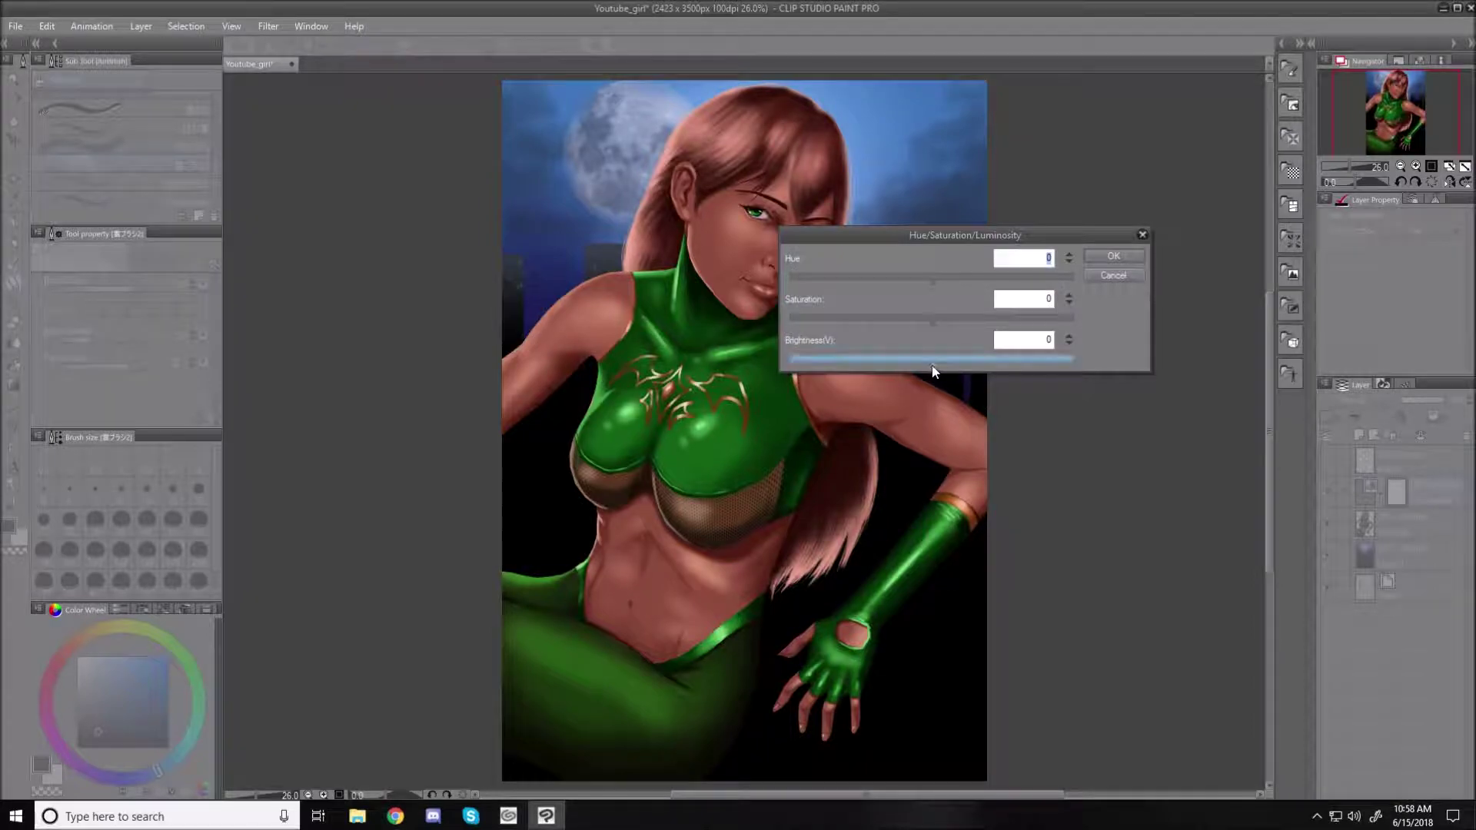
drag(932, 366, 817, 361)
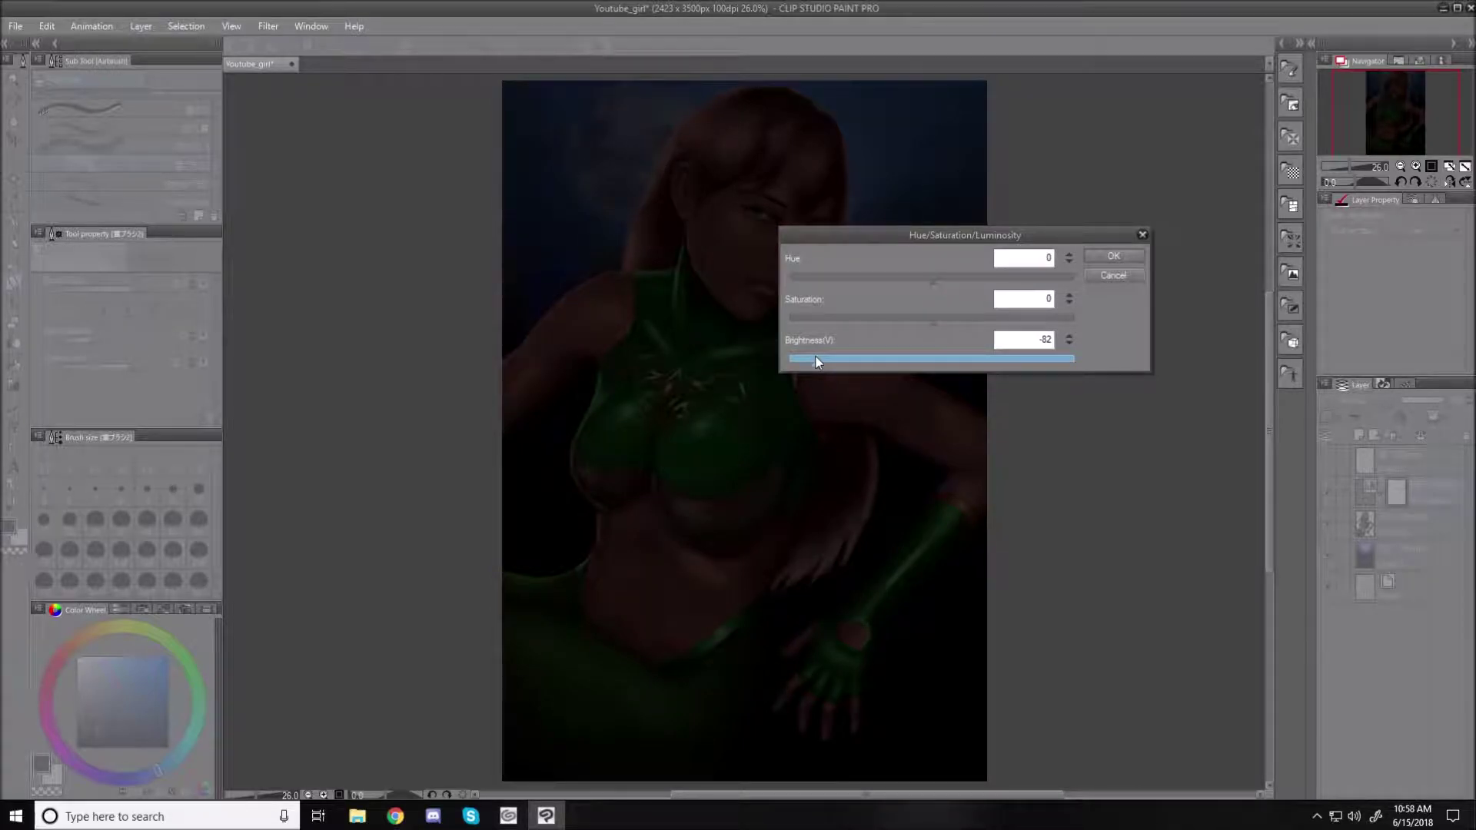
click(1107, 260)
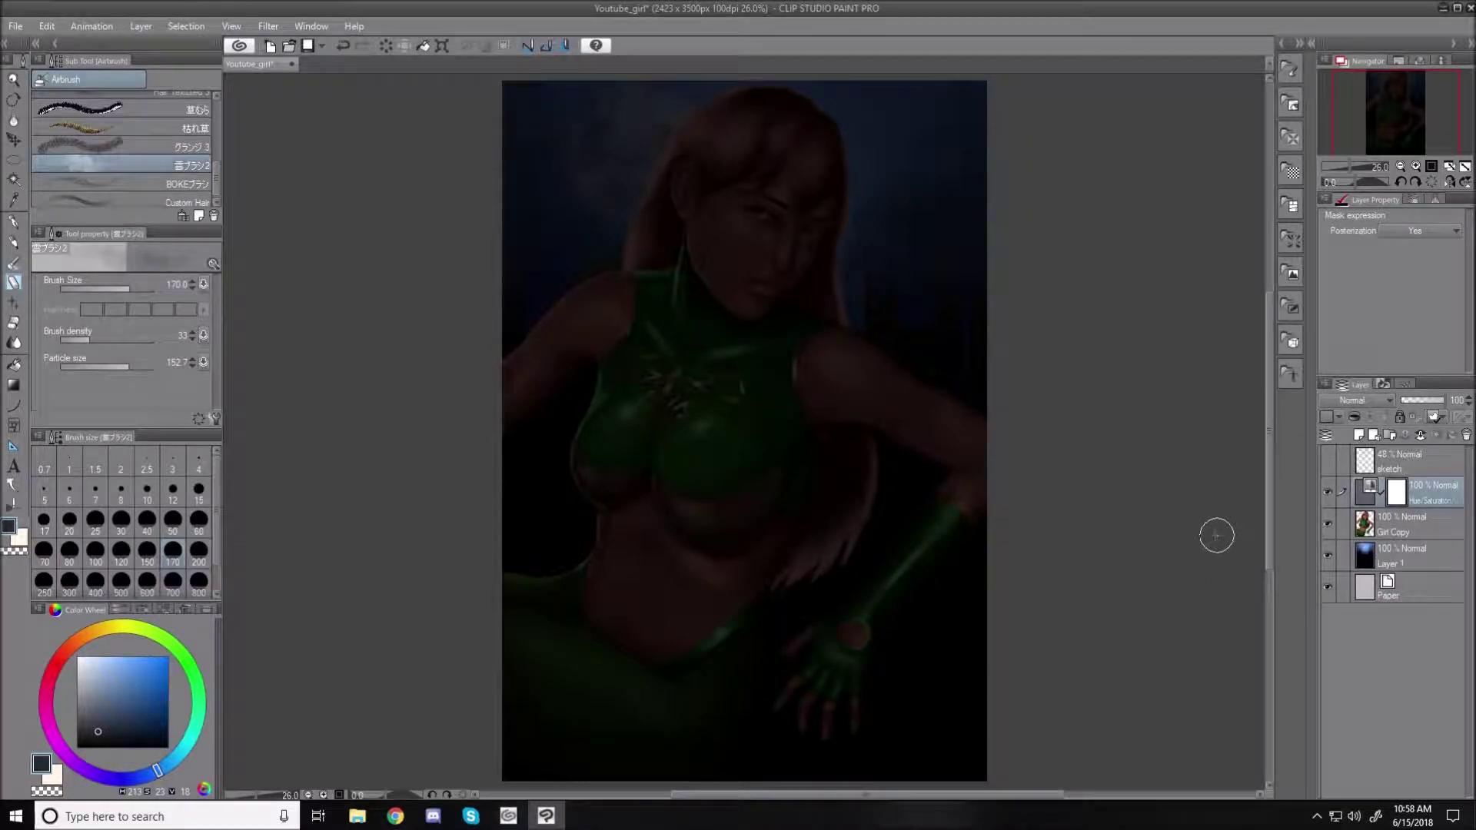
click(1355, 419)
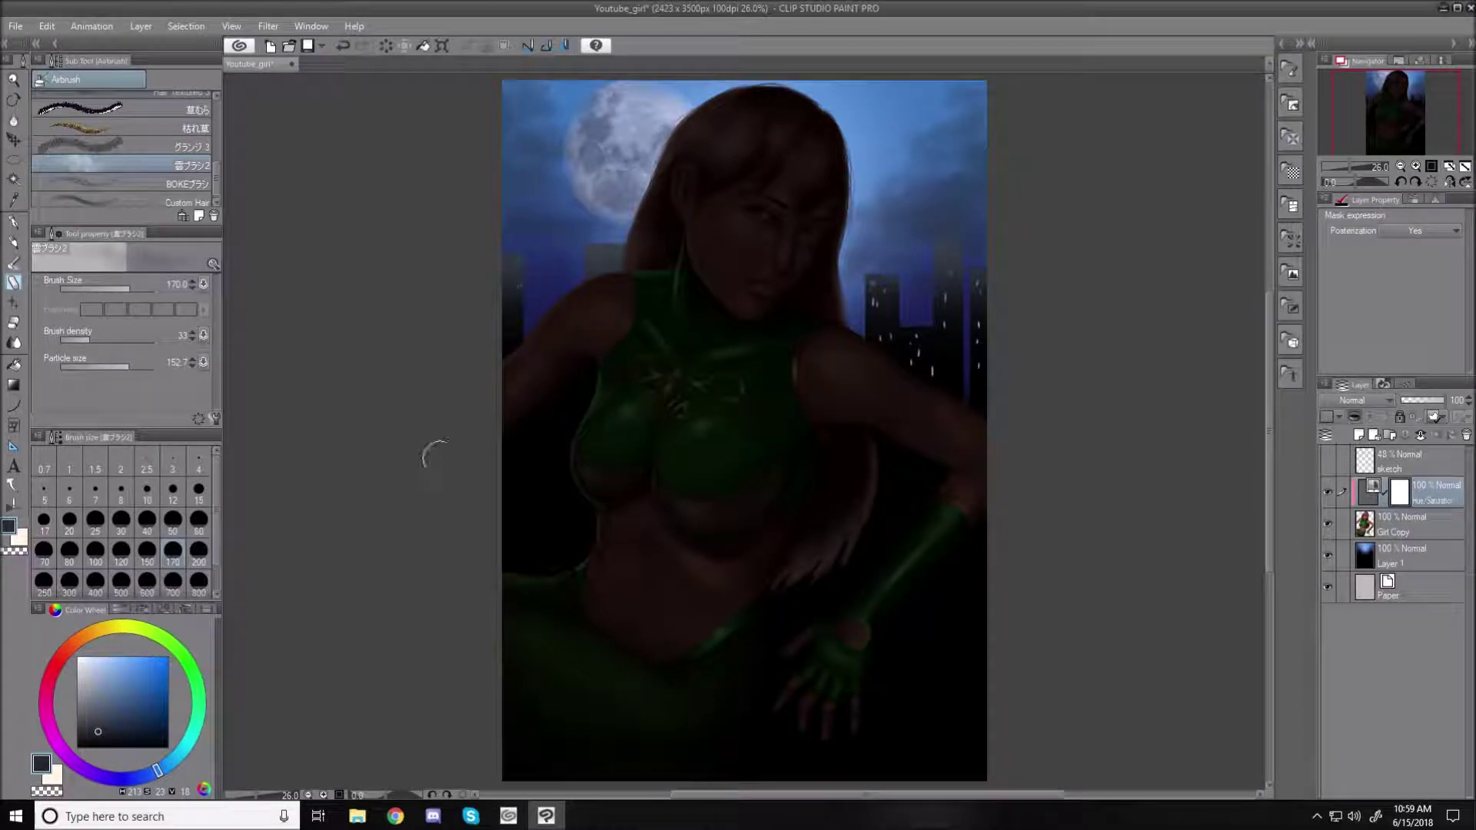
- Erase the correction layer's mask along the hair's outer edges and both shoulders with the Soft eraser at brush size 170
click(15, 324)
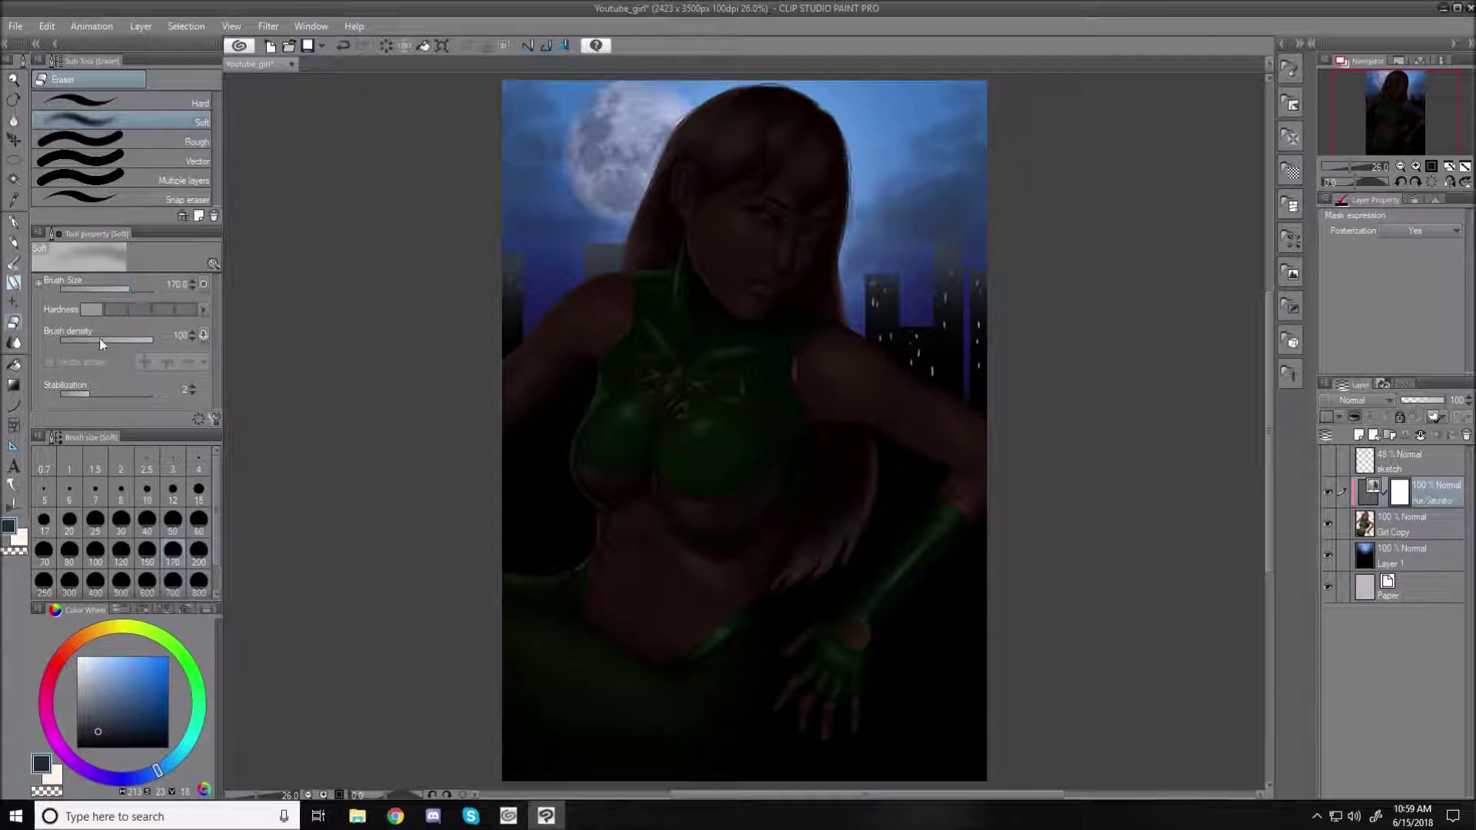
click(204, 309)
click(203, 316)
scroll(1267, 415, up, 3)
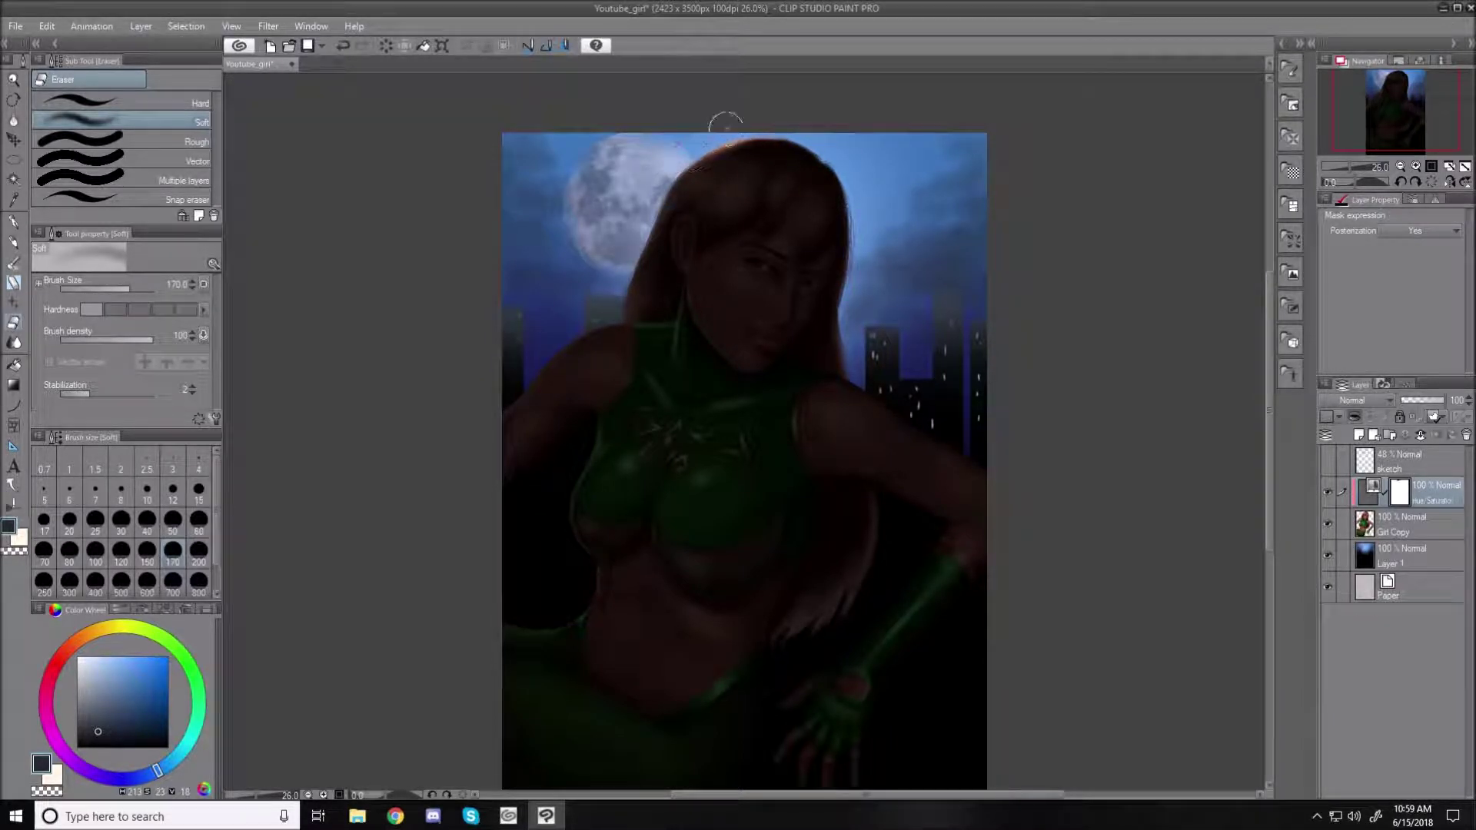
mouse_move(680, 154)
mouse_down()
mouse_move(642, 250)
mouse_move(588, 296)
mouse_up()
drag(612, 319, 635, 263)
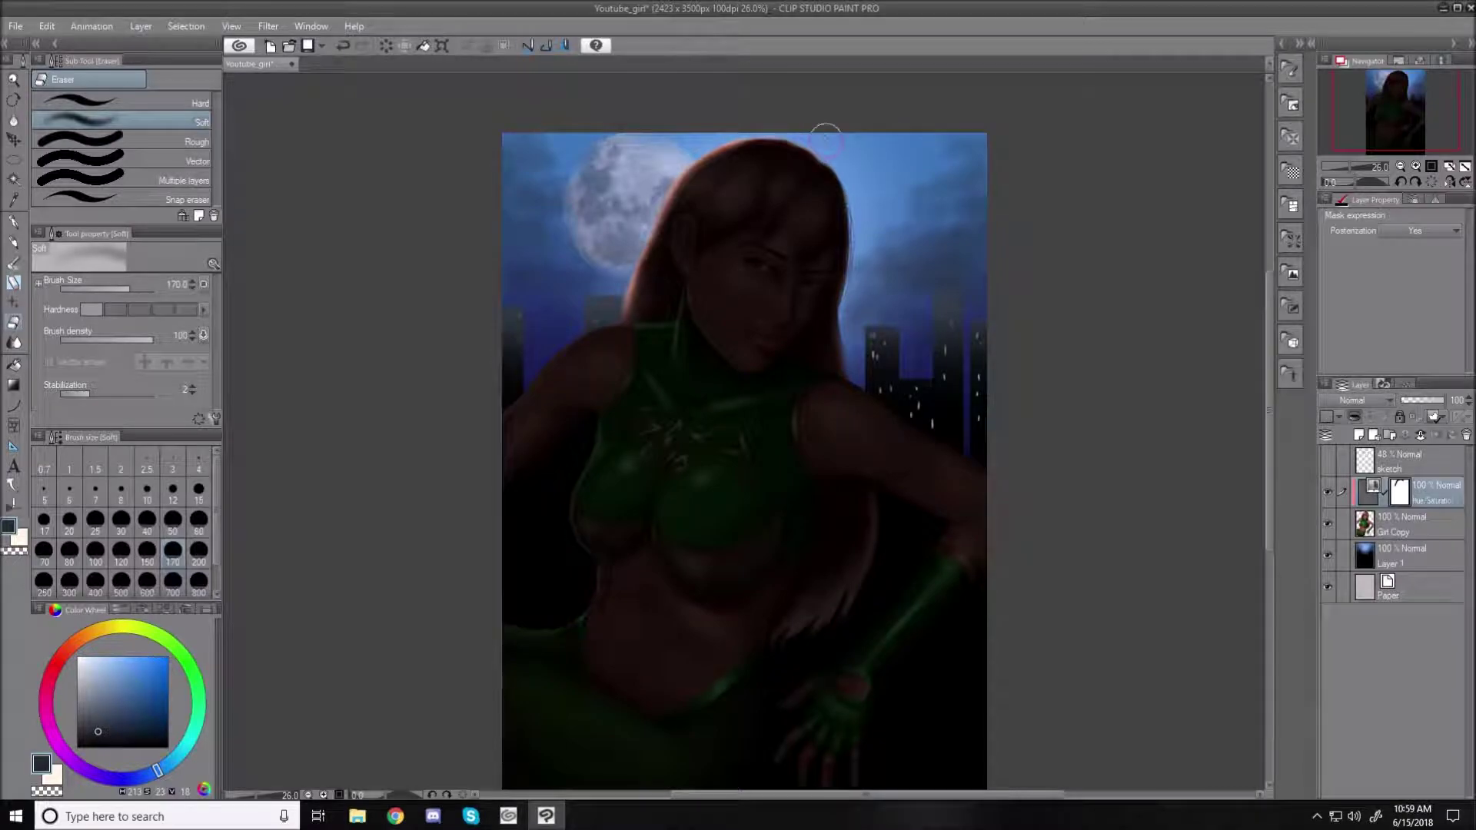
mouse_move(836, 176)
mouse_down()
mouse_move(862, 218)
mouse_move(847, 166)
mouse_move(836, 193)
mouse_move(862, 289)
mouse_up()
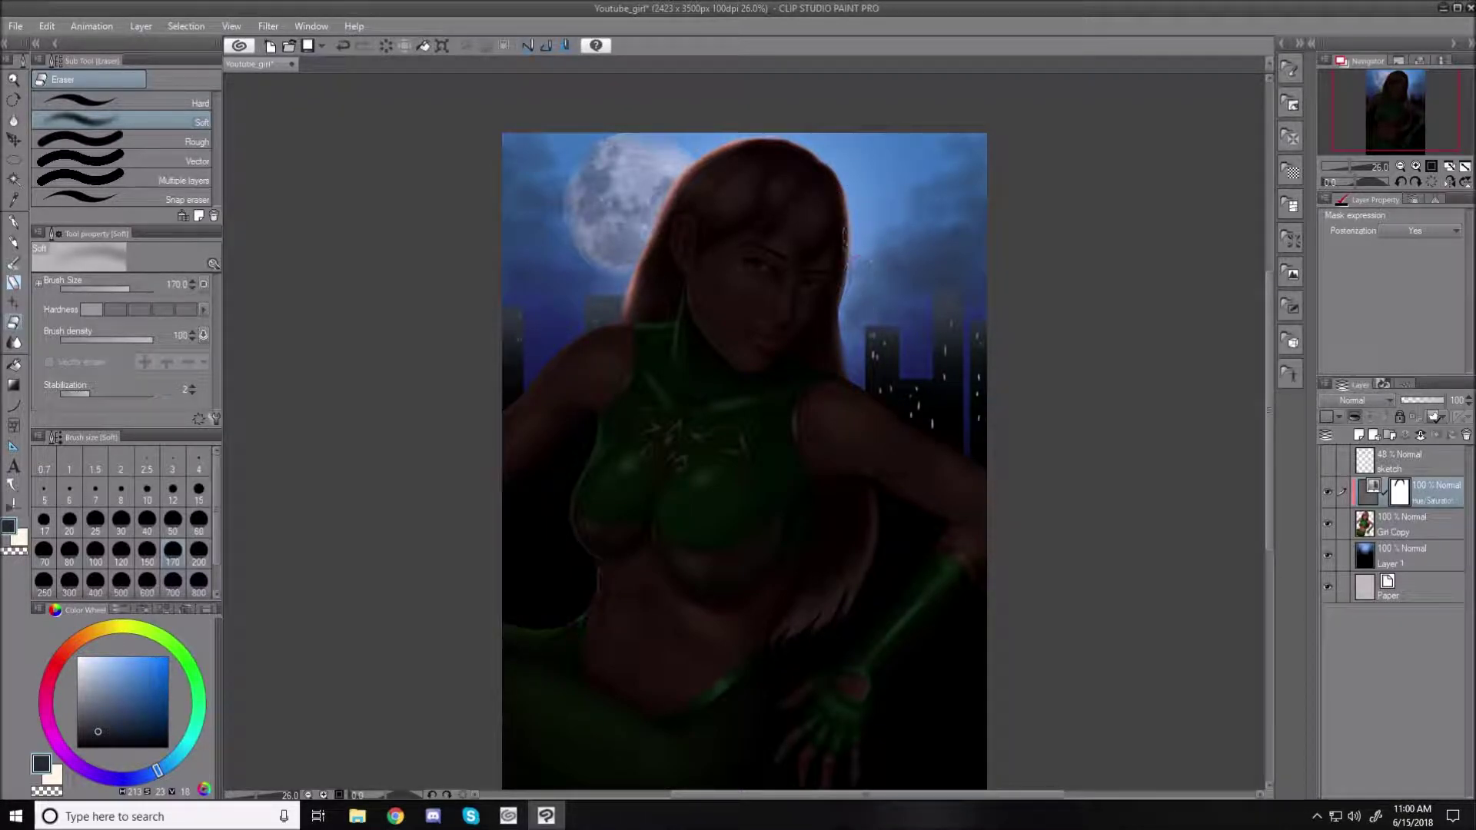
mouse_move(866, 287)
mouse_down()
mouse_move(853, 344)
mouse_move(851, 300)
mouse_move(861, 381)
mouse_up()
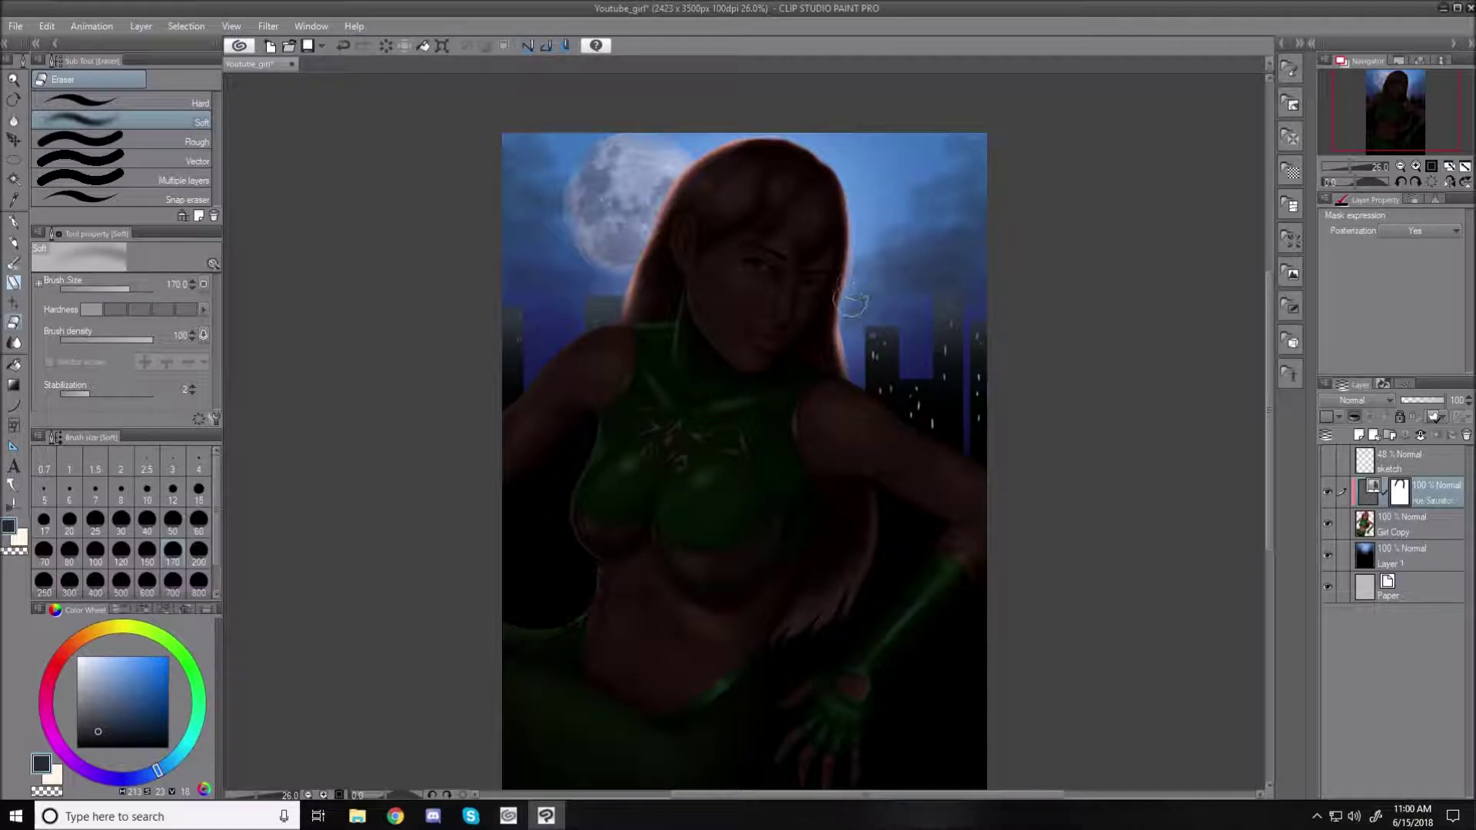
mouse_move(565, 340)
mouse_down()
mouse_move(625, 312)
mouse_move(555, 332)
mouse_move(596, 320)
mouse_up()
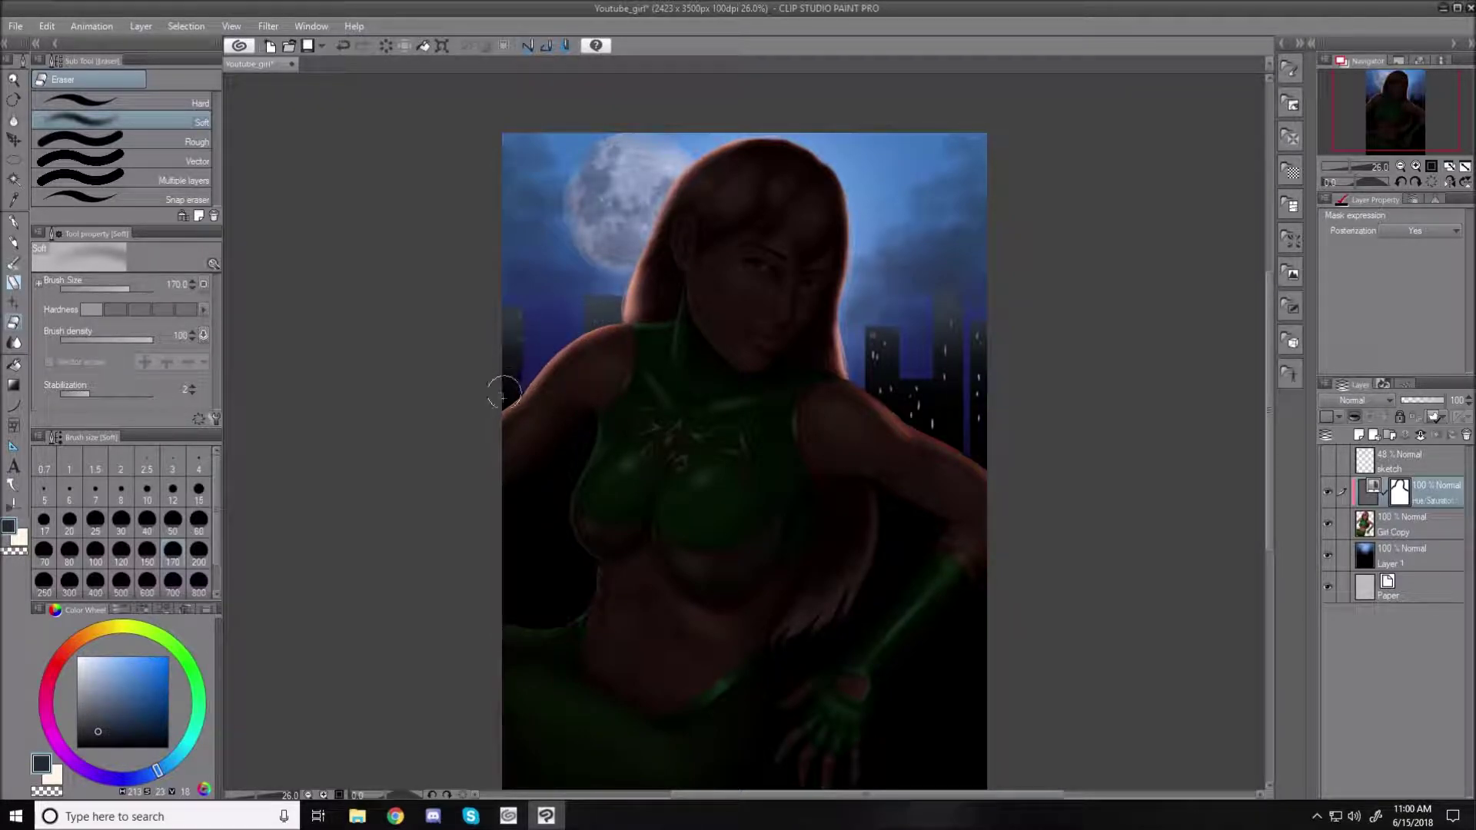
drag(534, 381, 560, 338)
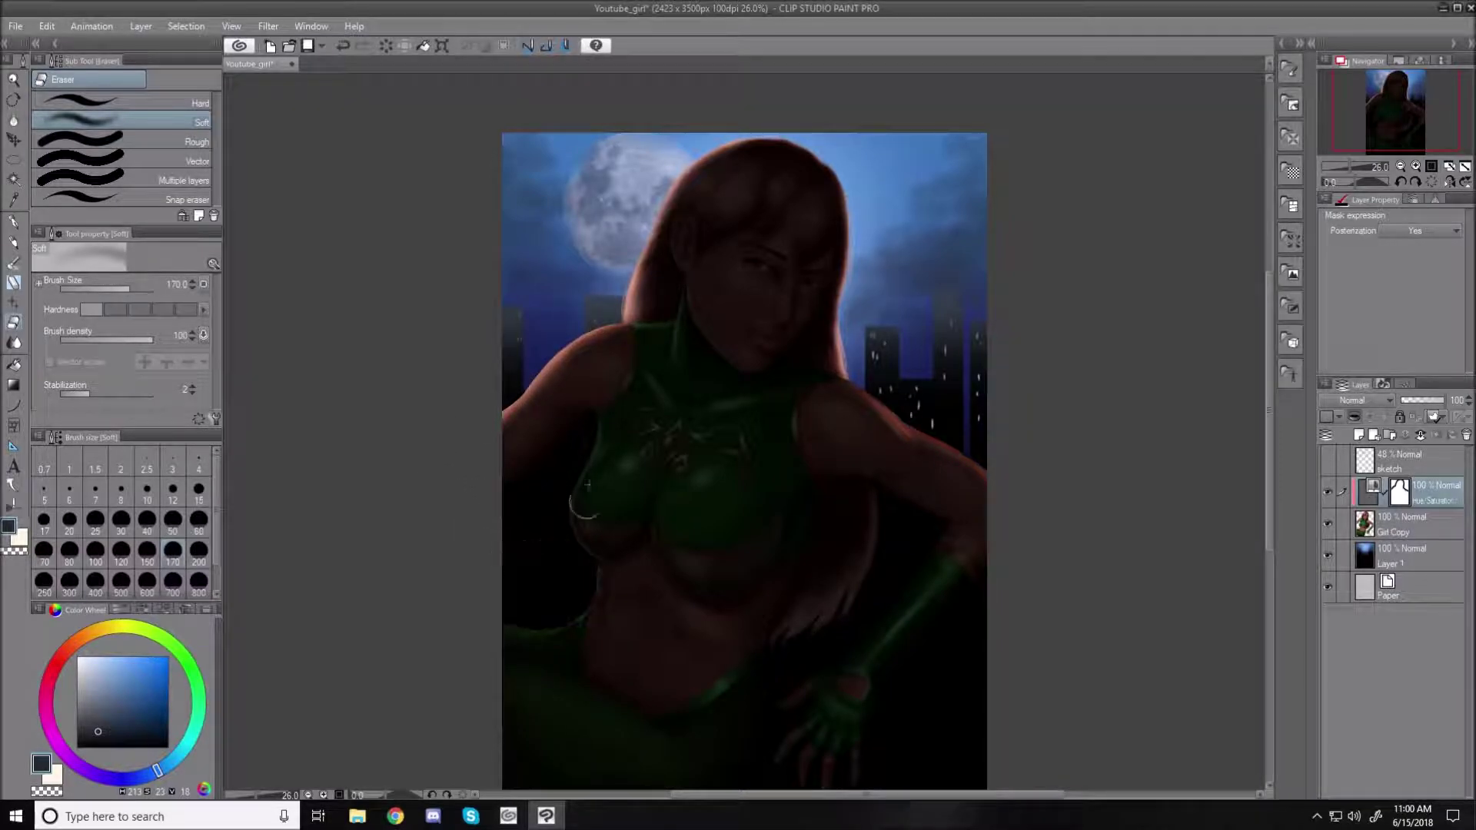
- Erase a thin rim on the correction mask along the moon-side edge of the chest with the Soft eraser at size 80
key(bracketleft)
key(bracketleft)
key(bracketleft)
key(bracketleft)
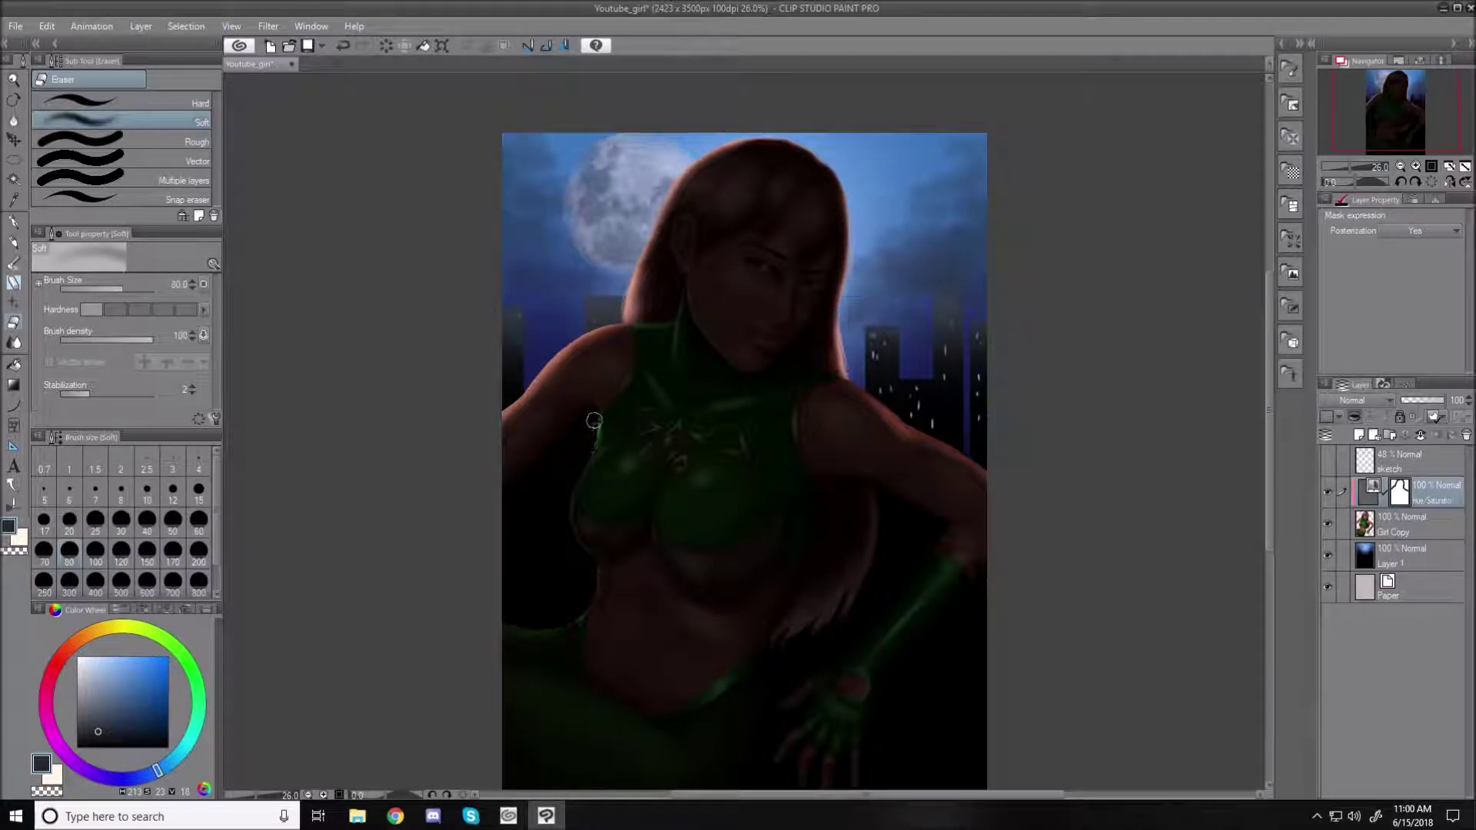
drag(592, 430, 586, 469)
drag(586, 449, 577, 471)
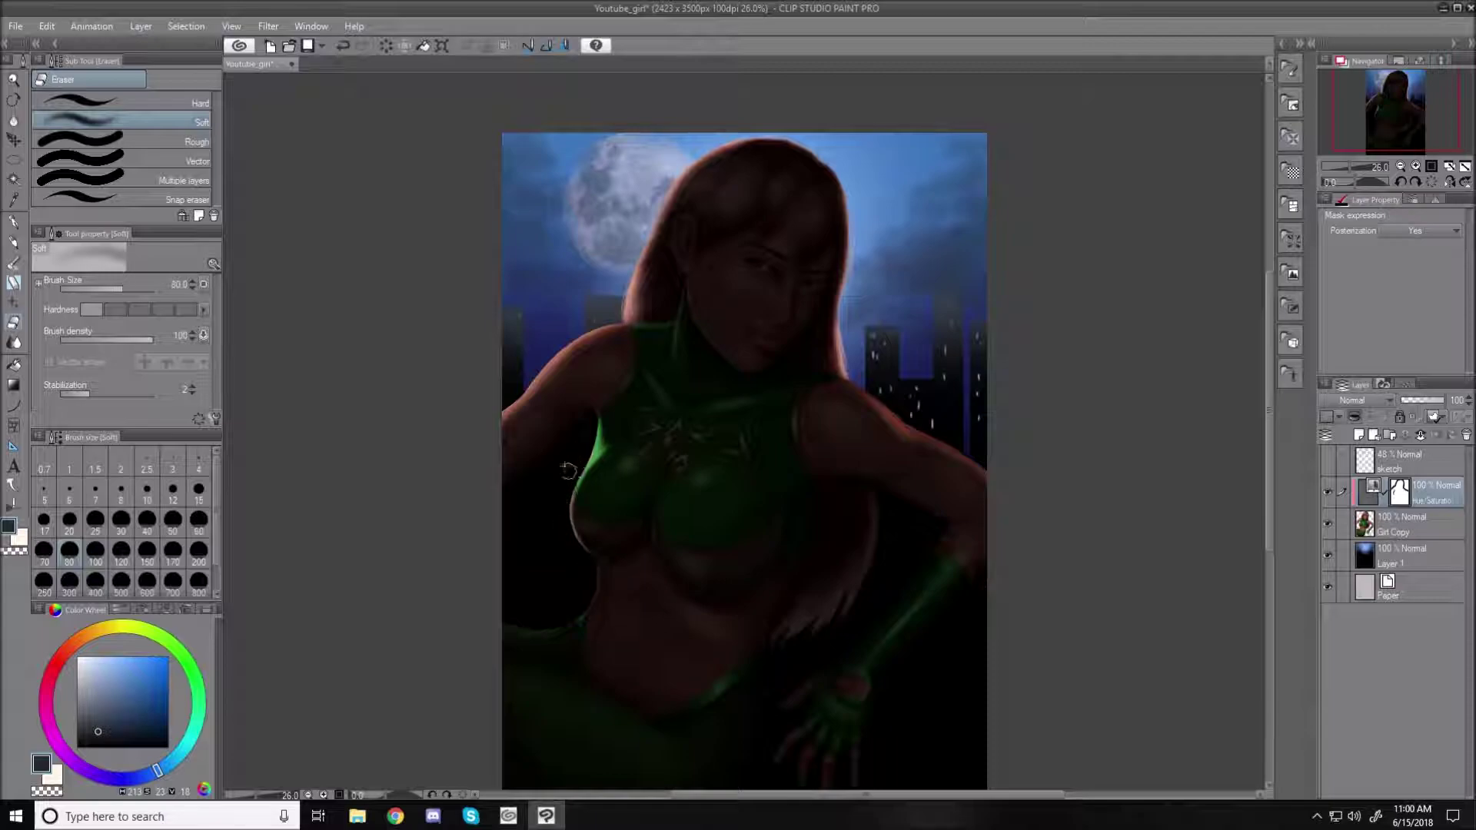
drag(590, 439, 589, 442)
- Brighten the moon-side edge of the torso, waist and hip on the correction mask with the Soft eraser at size 150
key(bracketright)
key(bracketright)
key(bracketright)
mouse_move(599, 430)
mouse_down()
mouse_move(580, 460)
mouse_move(601, 442)
mouse_move(570, 498)
mouse_move(573, 474)
mouse_move(570, 550)
mouse_move(568, 489)
mouse_move(584, 563)
mouse_move(561, 504)
mouse_move(596, 576)
mouse_move(567, 530)
mouse_move(582, 578)
mouse_move(568, 610)
mouse_move(580, 585)
mouse_move(532, 616)
mouse_move(533, 603)
mouse_move(502, 607)
mouse_move(574, 600)
mouse_move(531, 625)
mouse_move(560, 610)
mouse_up()
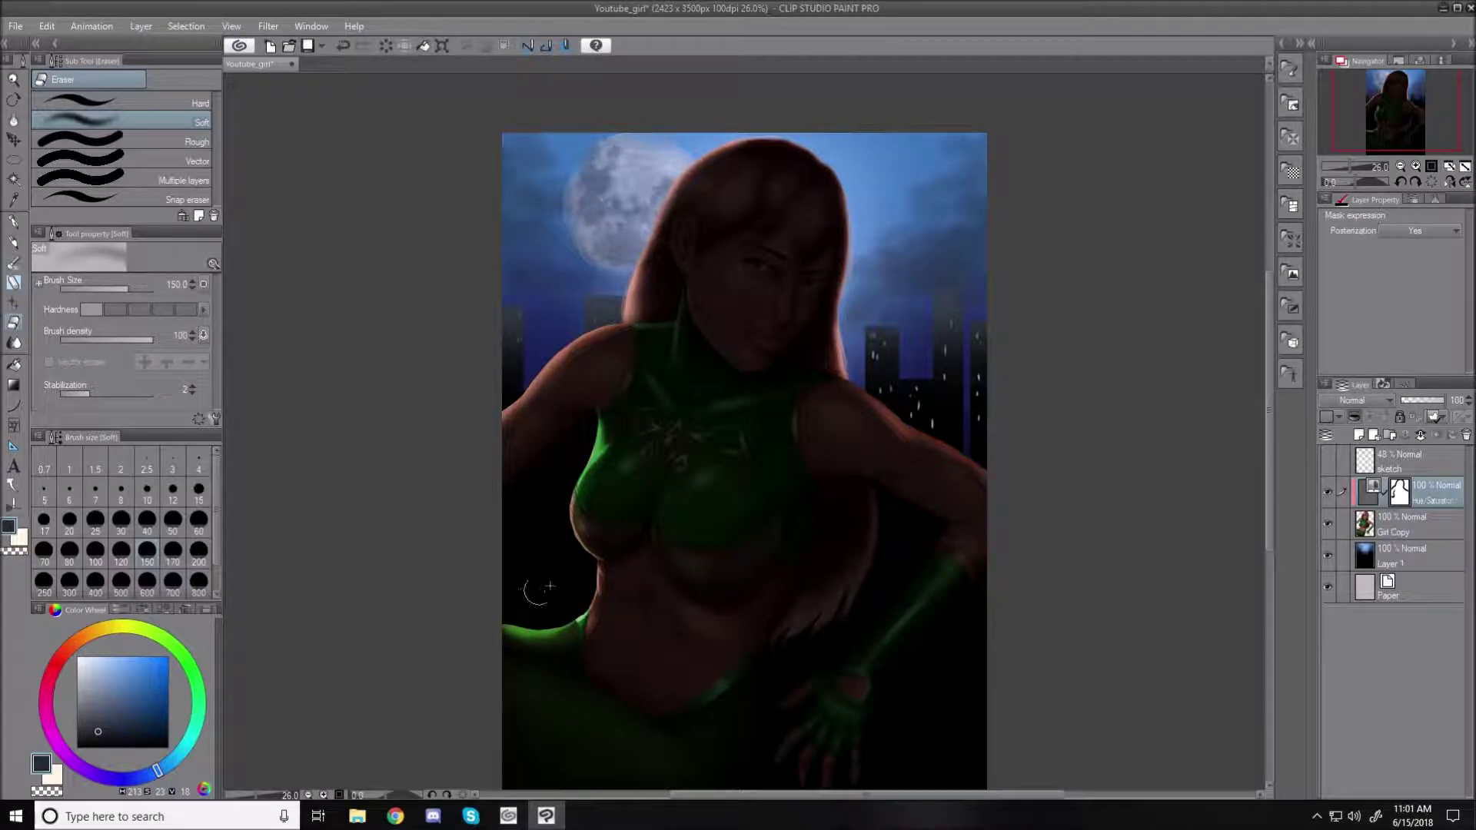
mouse_move(532, 621)
mouse_down()
mouse_move(569, 612)
mouse_move(501, 618)
mouse_move(568, 606)
mouse_up()
- Erase the correction mask along the lower hair tips and the upper edge of the gloved forearm and hand at size 150
mouse_move(877, 511)
mouse_down()
mouse_move(870, 591)
mouse_move(880, 527)
mouse_move(859, 602)
mouse_move(872, 561)
mouse_move(825, 644)
mouse_move(841, 601)
mouse_move(800, 638)
mouse_up()
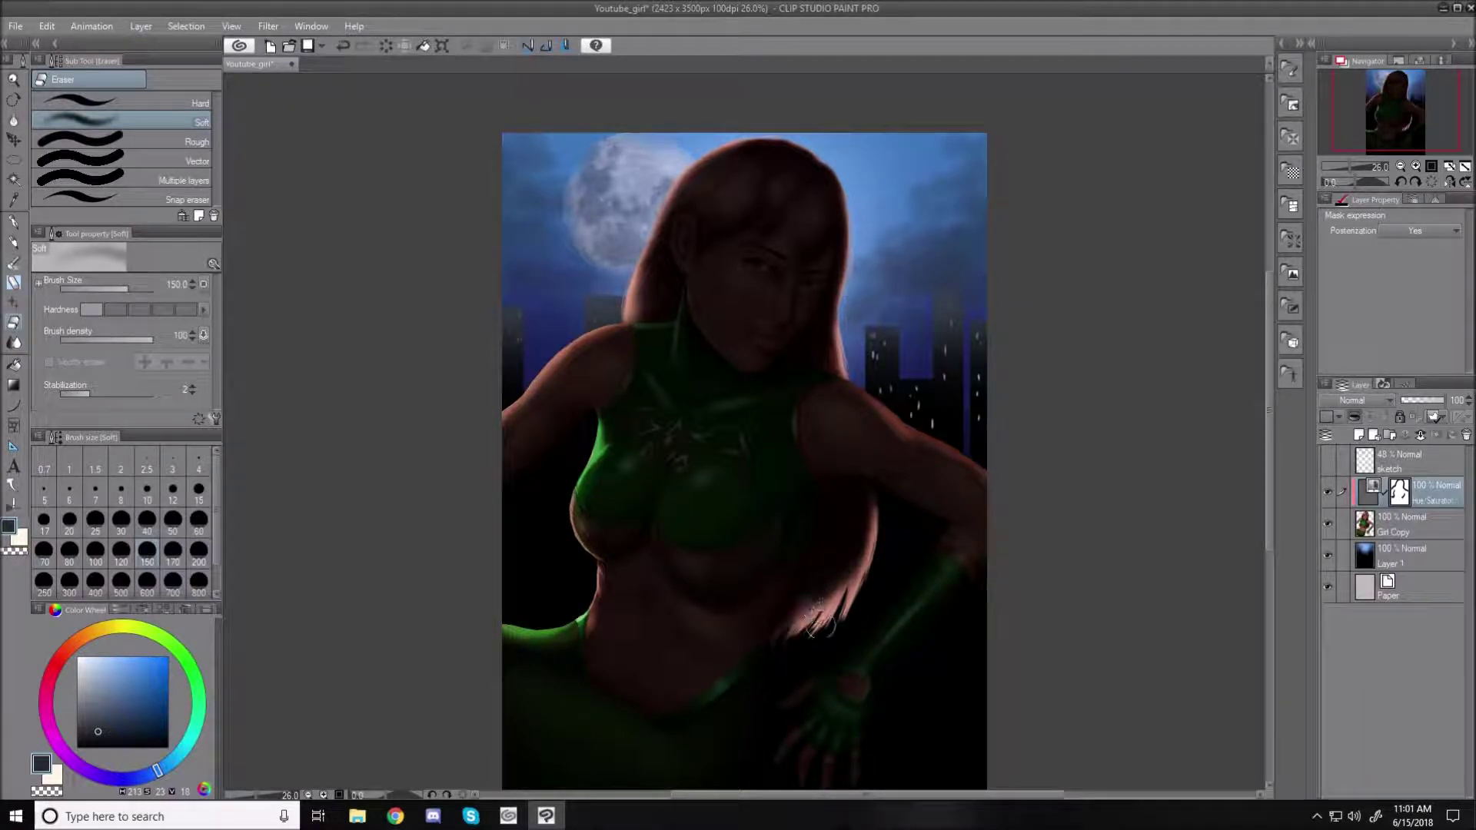
mouse_move(829, 577)
mouse_down()
mouse_move(836, 616)
mouse_move(851, 555)
mouse_move(831, 631)
mouse_move(848, 559)
mouse_move(857, 597)
mouse_move(872, 554)
mouse_move(871, 588)
mouse_move(864, 530)
mouse_move(865, 581)
mouse_up()
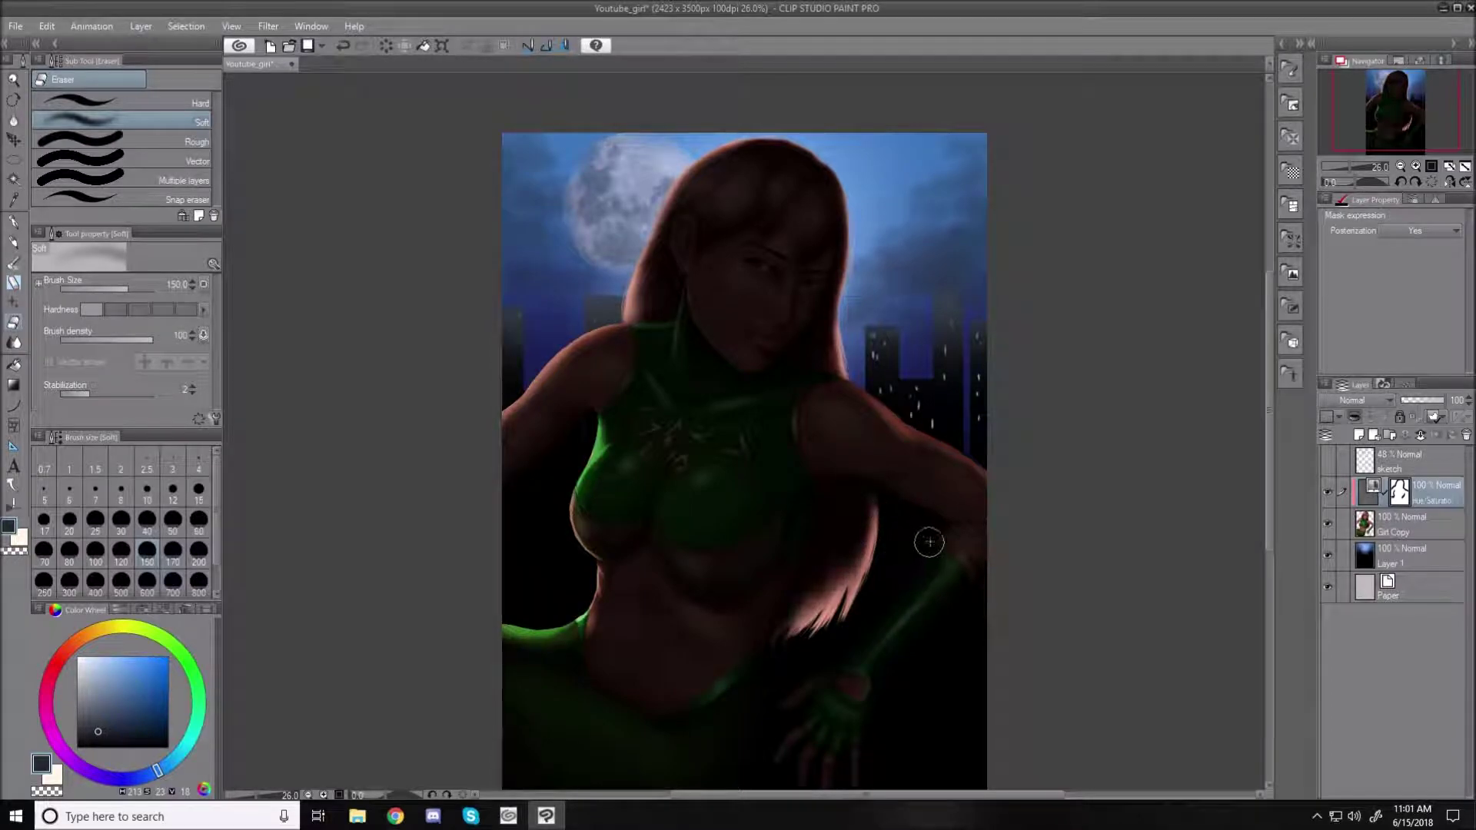
mouse_move(929, 538)
mouse_down()
mouse_move(871, 623)
mouse_move(931, 558)
mouse_move(848, 651)
mouse_move(923, 569)
mouse_move(816, 676)
mouse_up()
mouse_move(871, 614)
mouse_down()
mouse_move(826, 708)
mouse_move(888, 594)
mouse_move(781, 703)
mouse_up()
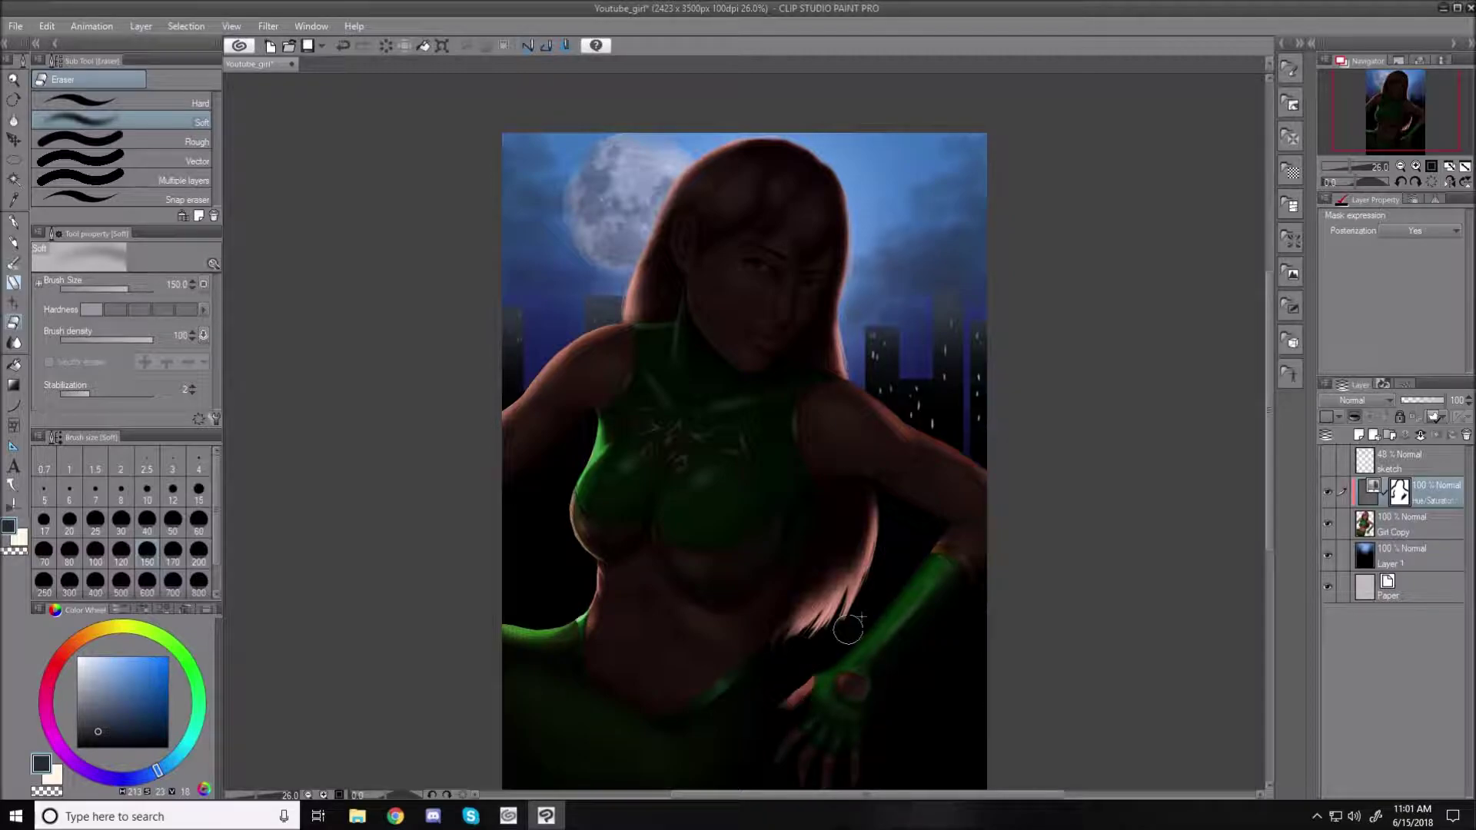
mouse_move(935, 532)
mouse_down()
mouse_move(825, 680)
mouse_move(894, 583)
mouse_move(812, 667)
mouse_move(920, 546)
mouse_move(830, 688)
mouse_up()
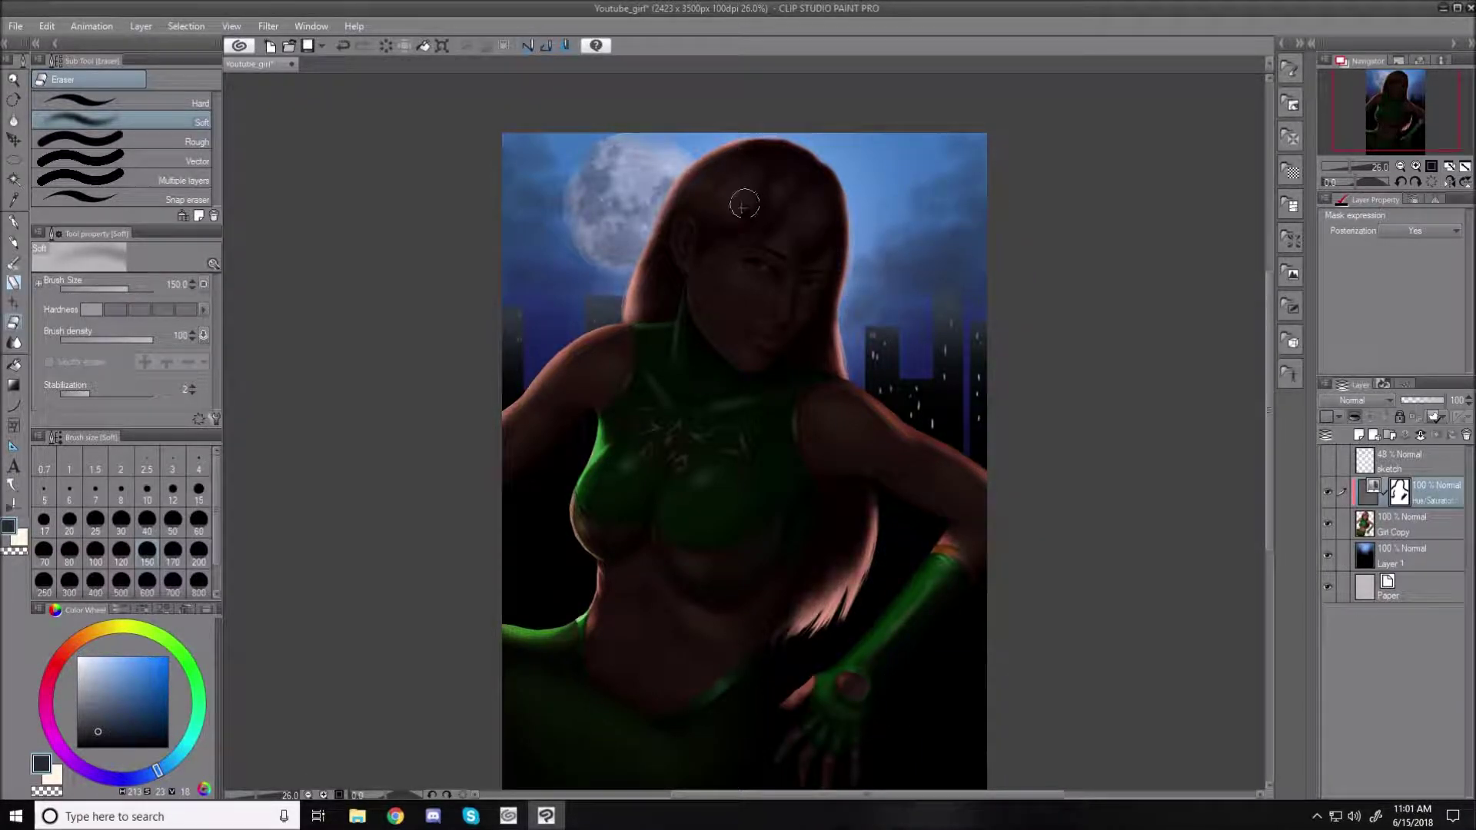
- Reveal a broad highlight on the crown of the hair above the ear with the Soft eraser at size 250
key(bracketright)
key(bracketright)
key(bracketright)
mouse_move(698, 166)
mouse_down()
mouse_move(663, 220)
mouse_move(737, 134)
mouse_move(648, 242)
mouse_move(694, 173)
mouse_move(687, 208)
mouse_move(730, 170)
mouse_move(688, 219)
mouse_move(737, 151)
mouse_move(704, 184)
mouse_up()
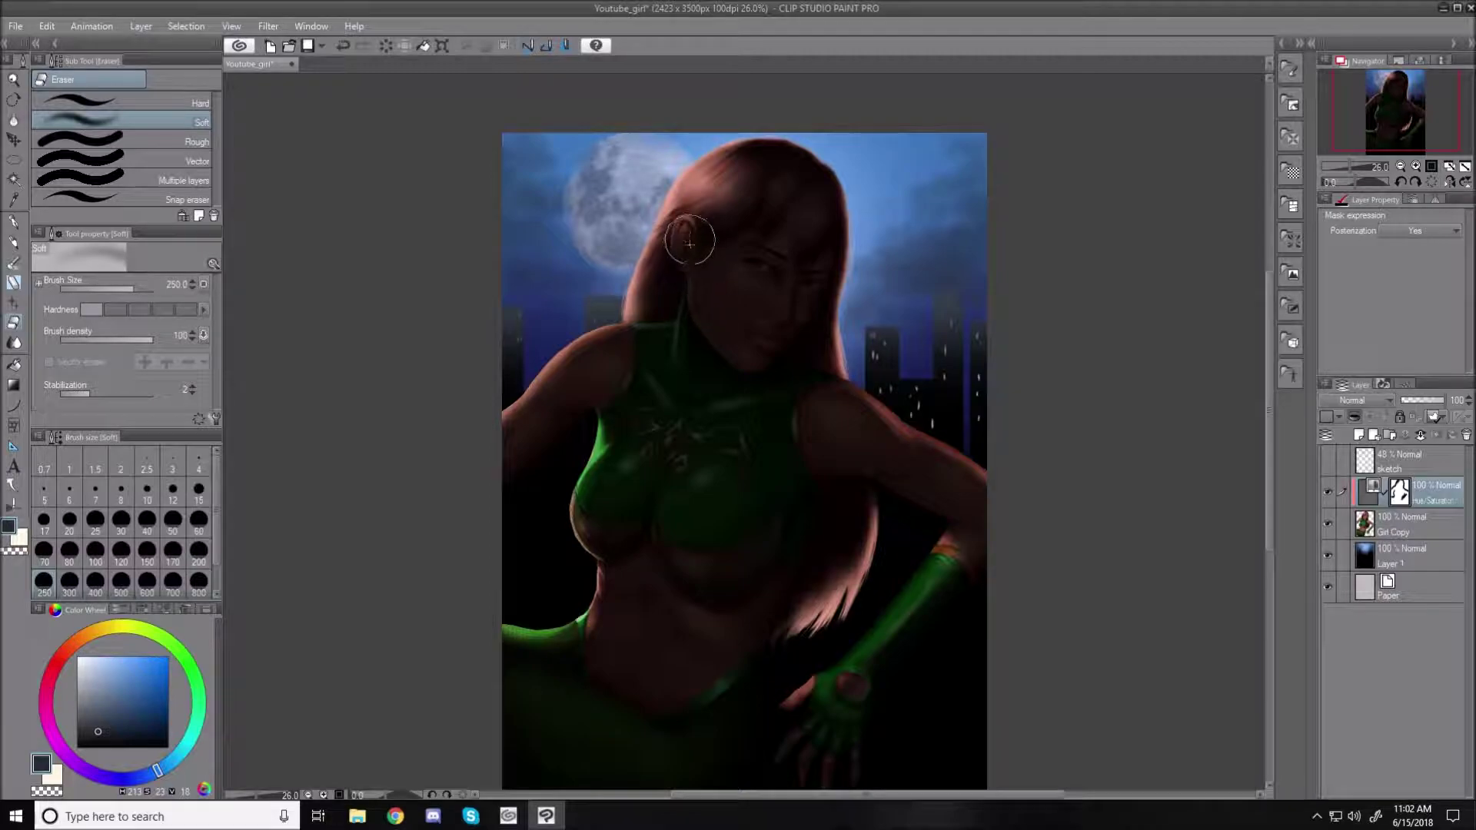
- Lighten the ear on the correction mask with the Soft eraser, using brush sizes 25 to 70
key(bracketleft)
key(bracketleft)
key(bracketleft)
key(bracketleft)
key(bracketleft)
key(bracketleft)
key(bracketleft)
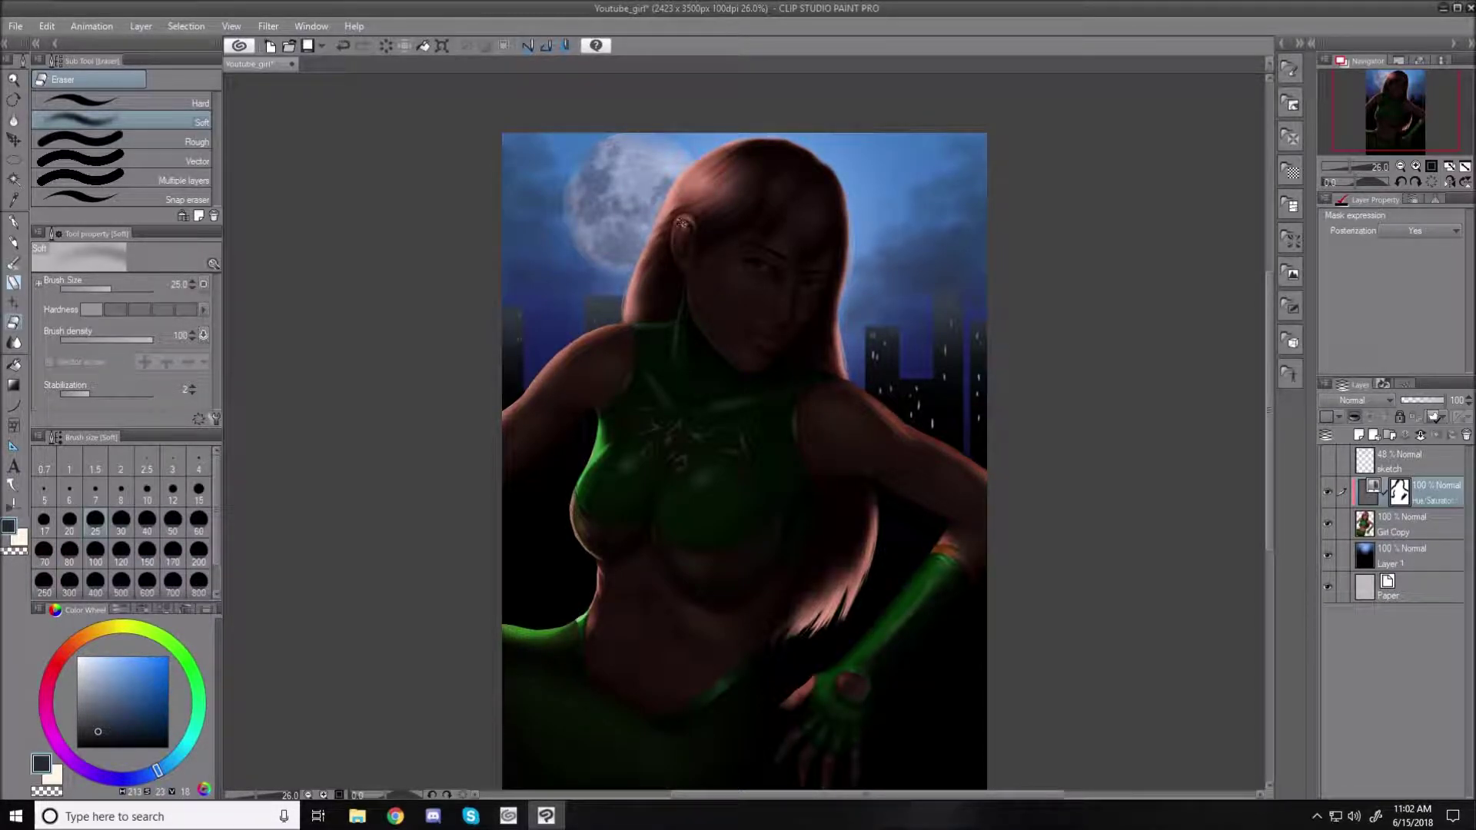
key(bracketright)
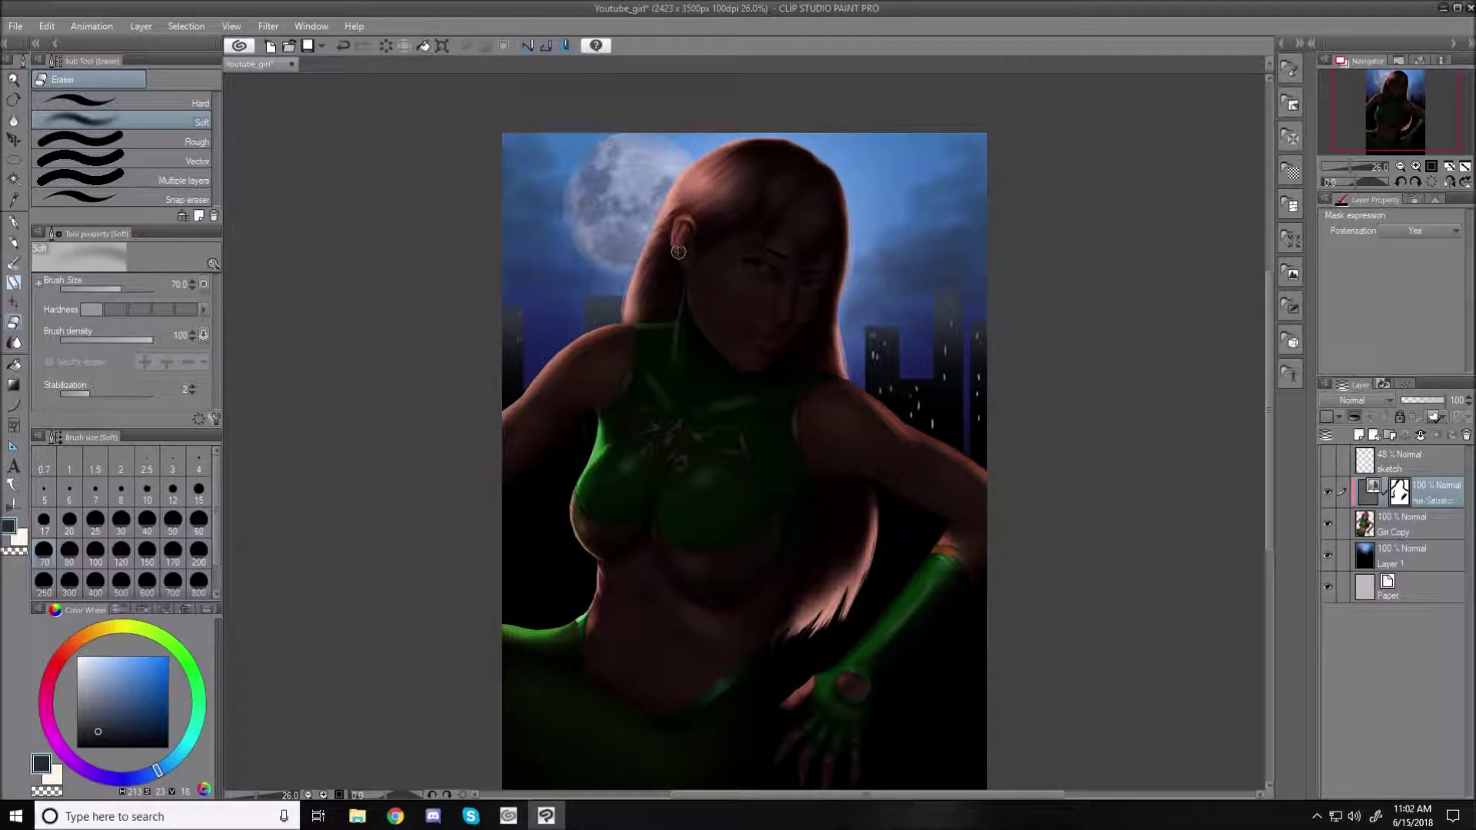
- Refine the light around the earlobe on the correction mask with the Soft eraser at sizes 12 to 20
key(bracketleft)
key(bracketleft)
key(bracketleft)
key(bracketleft)
key(bracketleft)
key(bracketleft)
key(bracketleft)
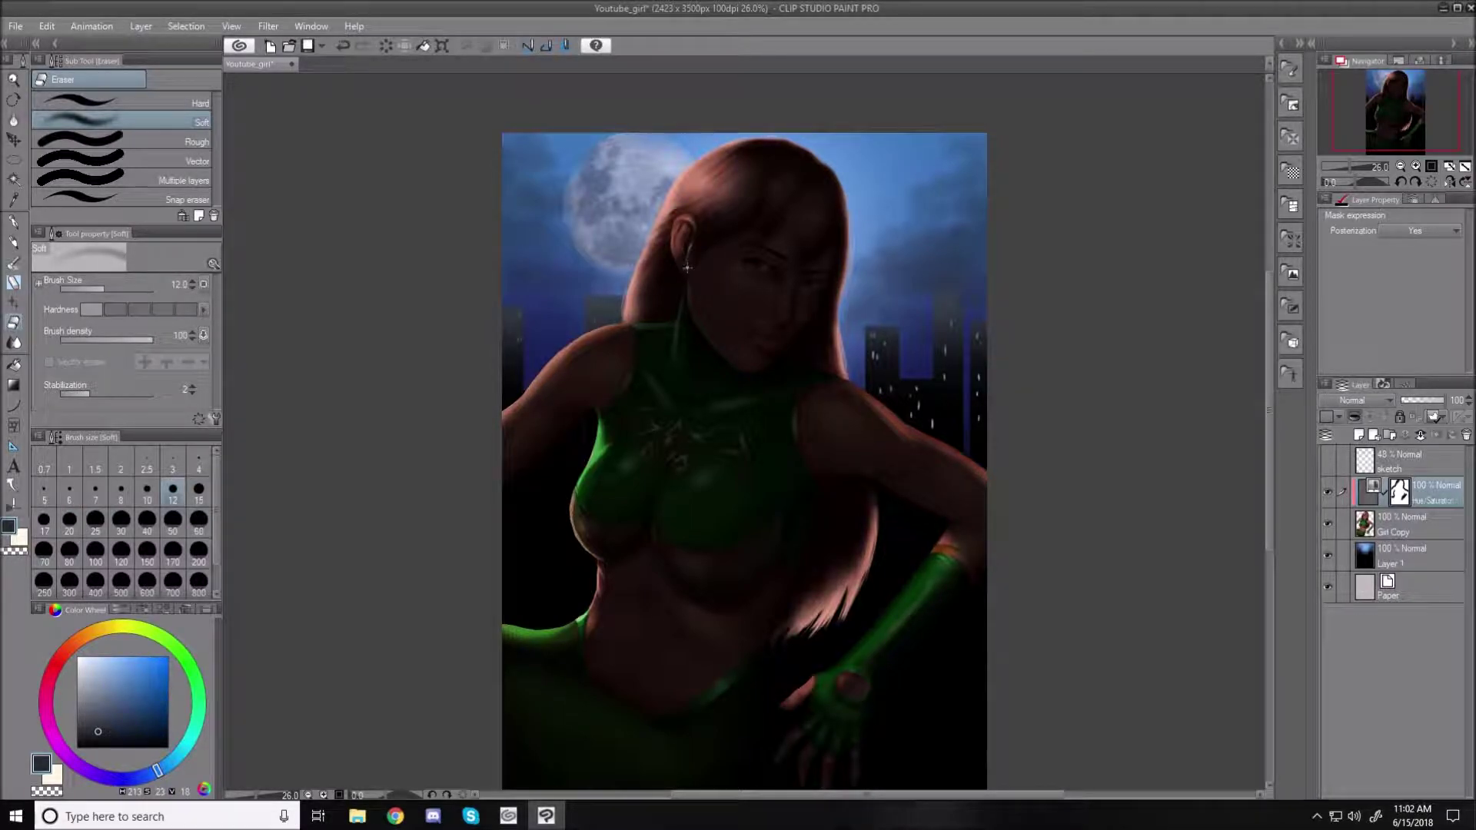
key(bracketright)
key(bracketright)
key(bracketright)
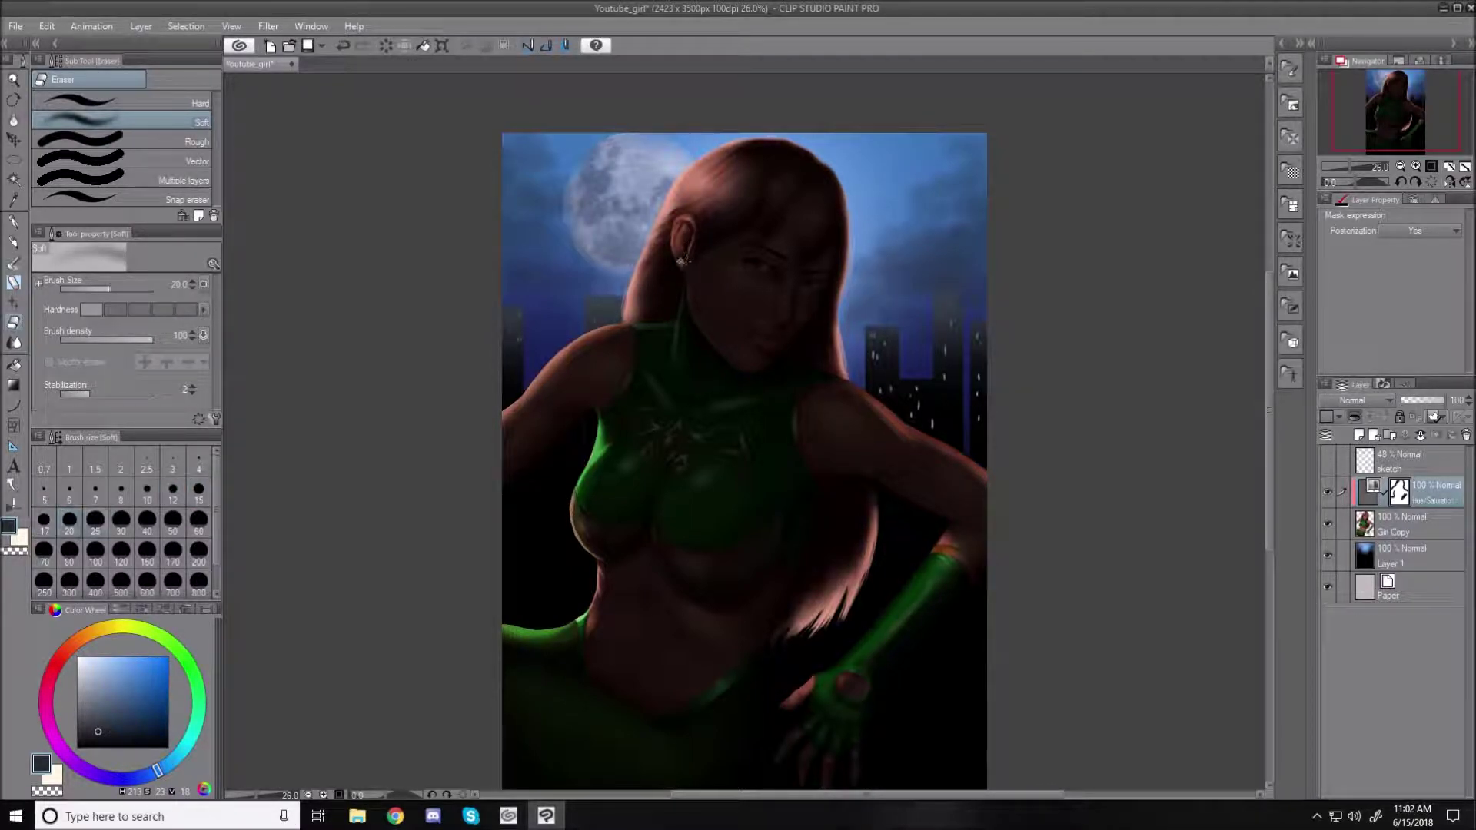
- Enlarge the Soft eraser and reveal the moonlit side of the green collar along the neck
key(bracketright)
key(bracketright)
key(bracketright)
key(bracketright)
key(bracketright)
key(bracketleft)
key(bracketleft)
key(bracketright)
key(bracketright)
key(bracketright)
key(bracketright)
key(bracketright)
key(bracketright)
drag(678, 311, 678, 357)
- Shrink the Soft eraser below size 80 and erase the mask along the suit's upper edge between neck and shoulder
key(bracketleft)
key(bracketleft)
key(bracketleft)
key(bracketleft)
key(bracketleft)
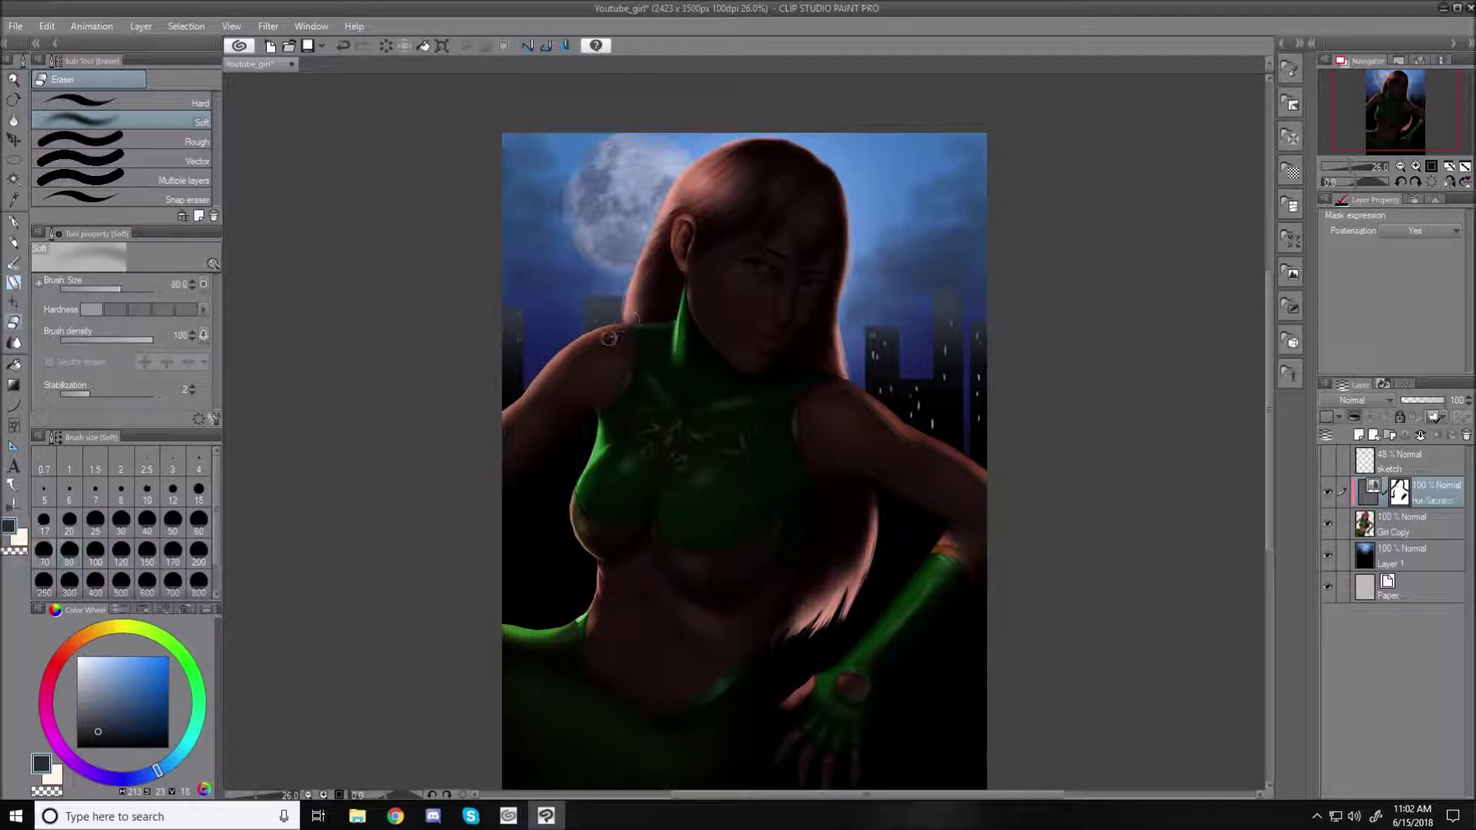
key(bracketleft)
key(bracketleft)
key(bracketleft)
drag(678, 324, 636, 329)
- Brighten the moon-side shoulder and upper arm on the correction mask with the Soft eraser at sizes 100 to 150
key(bracketright)
key(bracketright)
key(bracketright)
key(bracketright)
key(bracketright)
key(bracketright)
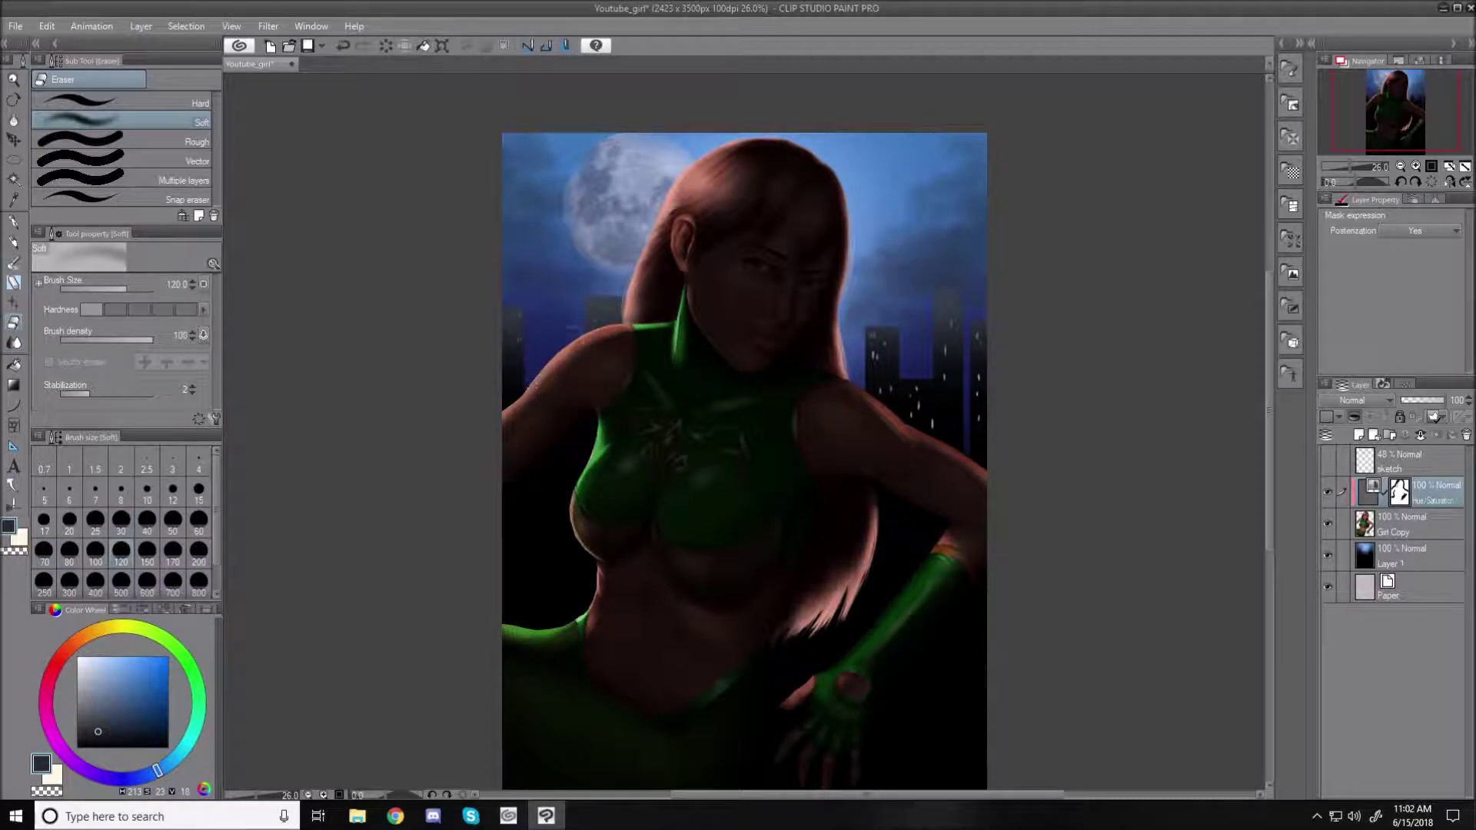
key(bracketleft)
key(bracketleft)
key(bracketright)
key(bracketright)
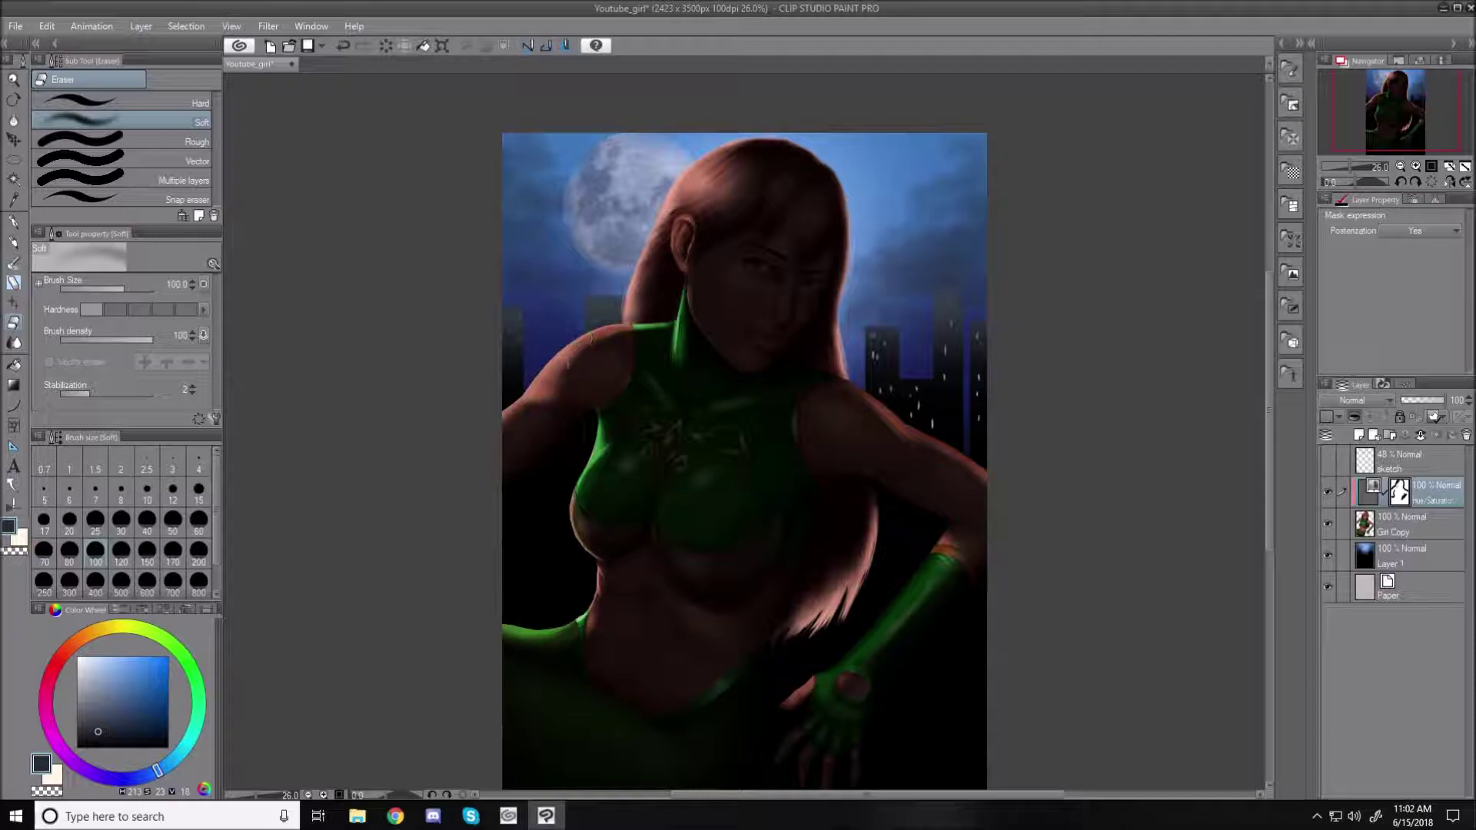
key(bracketright)
key(bracketright)
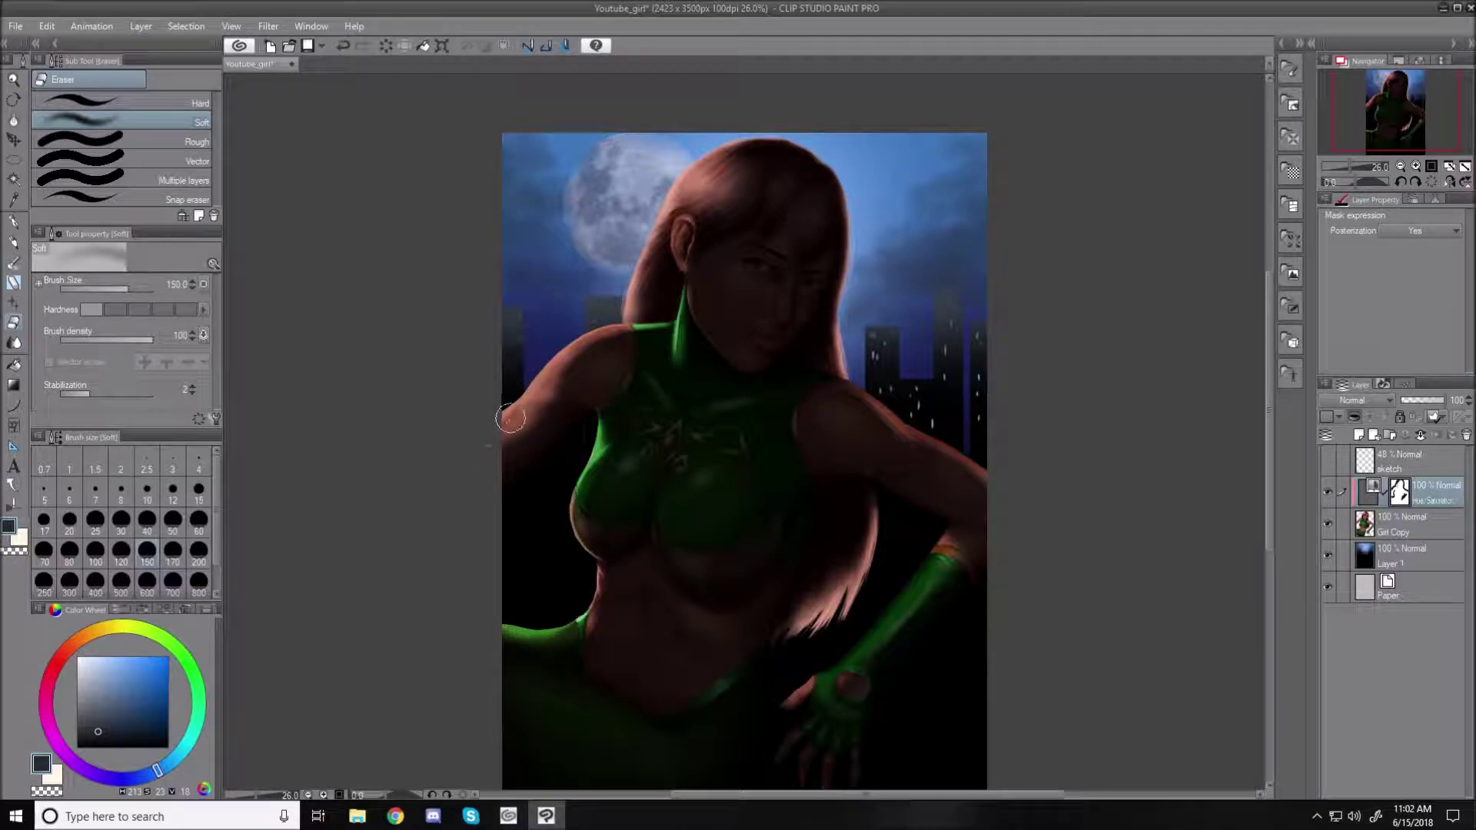
mouse_move(529, 398)
mouse_down()
mouse_move(609, 335)
mouse_move(586, 339)
mouse_move(544, 370)
mouse_move(611, 349)
mouse_move(616, 371)
mouse_move(564, 346)
mouse_move(613, 328)
mouse_move(562, 343)
mouse_move(617, 324)
mouse_move(543, 367)
mouse_up()
- Widen the light on the moon-side arm near the canvas edge with the Soft eraser at size 250
key(bracketright)
key(bracketright)
key(bracketright)
drag(488, 432, 492, 435)
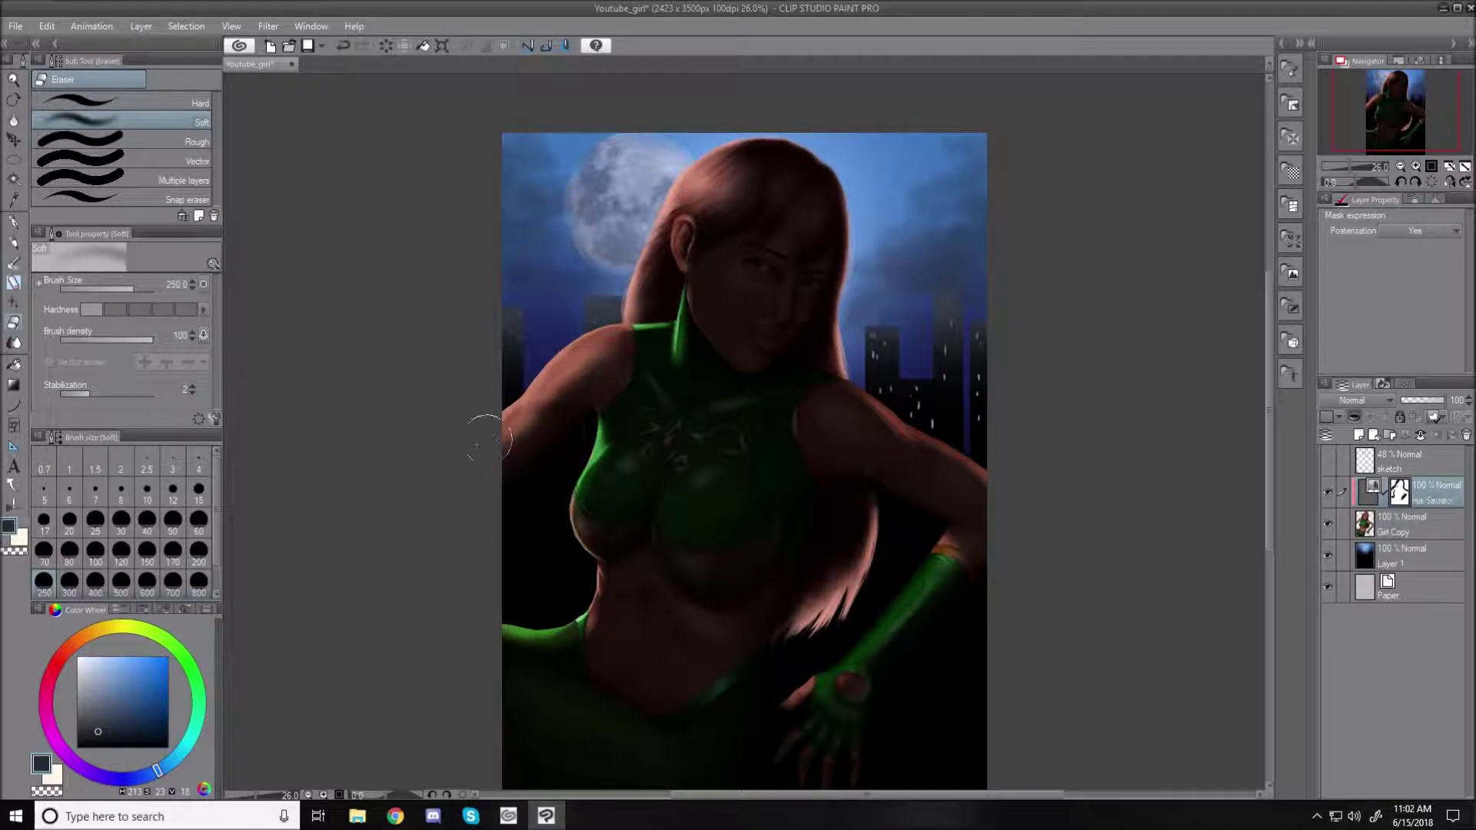
- Reveal the chest highlights and the suit's emblem on the correction mask with the Soft eraser, starting at size 200
key(bracketleft)
key(bracketleft)
key(bracketleft)
key(bracketleft)
key(bracketleft)
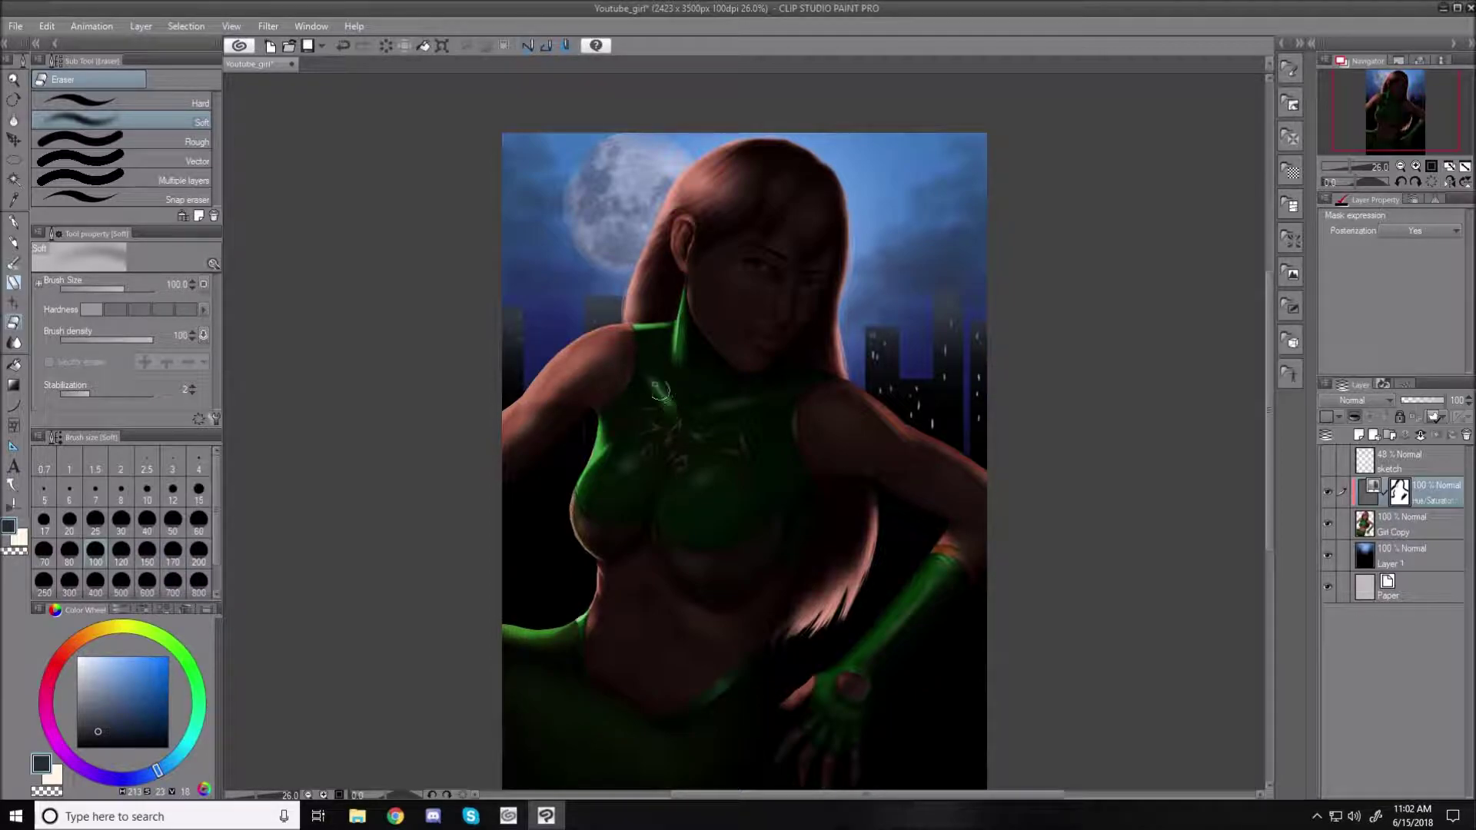
key(bracketright)
key(bracketright)
key(bracketright)
key(bracketright)
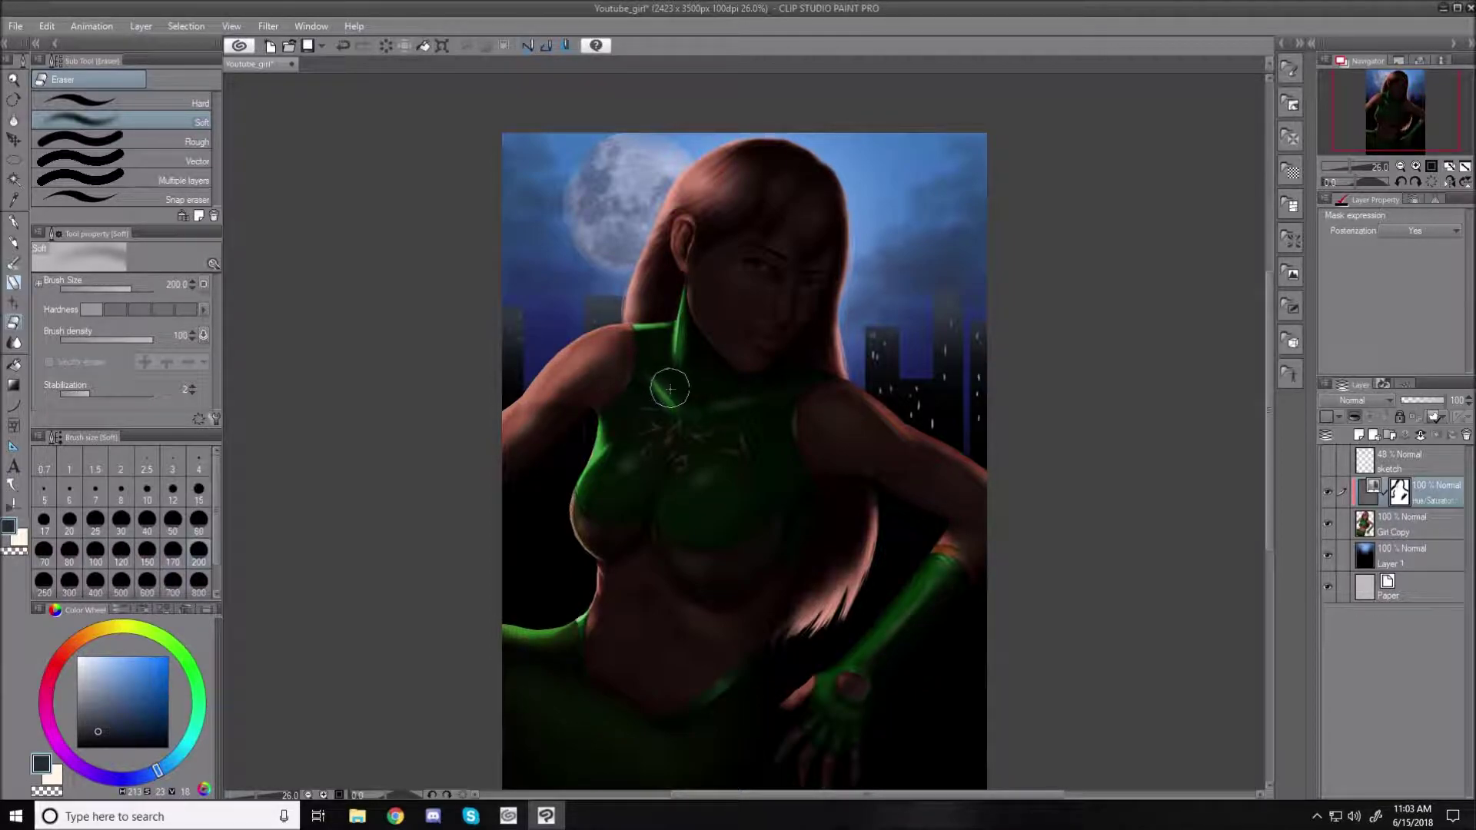
mouse_move(685, 409)
mouse_down()
mouse_move(675, 460)
mouse_move(645, 462)
mouse_move(648, 450)
mouse_move(633, 487)
mouse_move(645, 493)
mouse_move(649, 445)
mouse_move(610, 481)
mouse_move(655, 442)
mouse_move(618, 482)
mouse_up()
key(bracketright)
key(bracketright)
mouse_move(695, 458)
mouse_down()
mouse_move(692, 471)
mouse_move(721, 459)
mouse_move(695, 484)
mouse_move(707, 436)
mouse_move(646, 438)
mouse_move(662, 481)
mouse_move(719, 466)
mouse_move(681, 455)
mouse_move(696, 439)
mouse_move(645, 447)
mouse_move(692, 477)
mouse_move(711, 431)
mouse_move(680, 450)
mouse_move(698, 444)
mouse_up()
- Lighten the moon-side cheek, jaw and lips on the correction mask with the Soft eraser at size 200
key(bracketleft)
key(bracketleft)
key(bracketleft)
key(bracketleft)
key(bracketleft)
key(bracketleft)
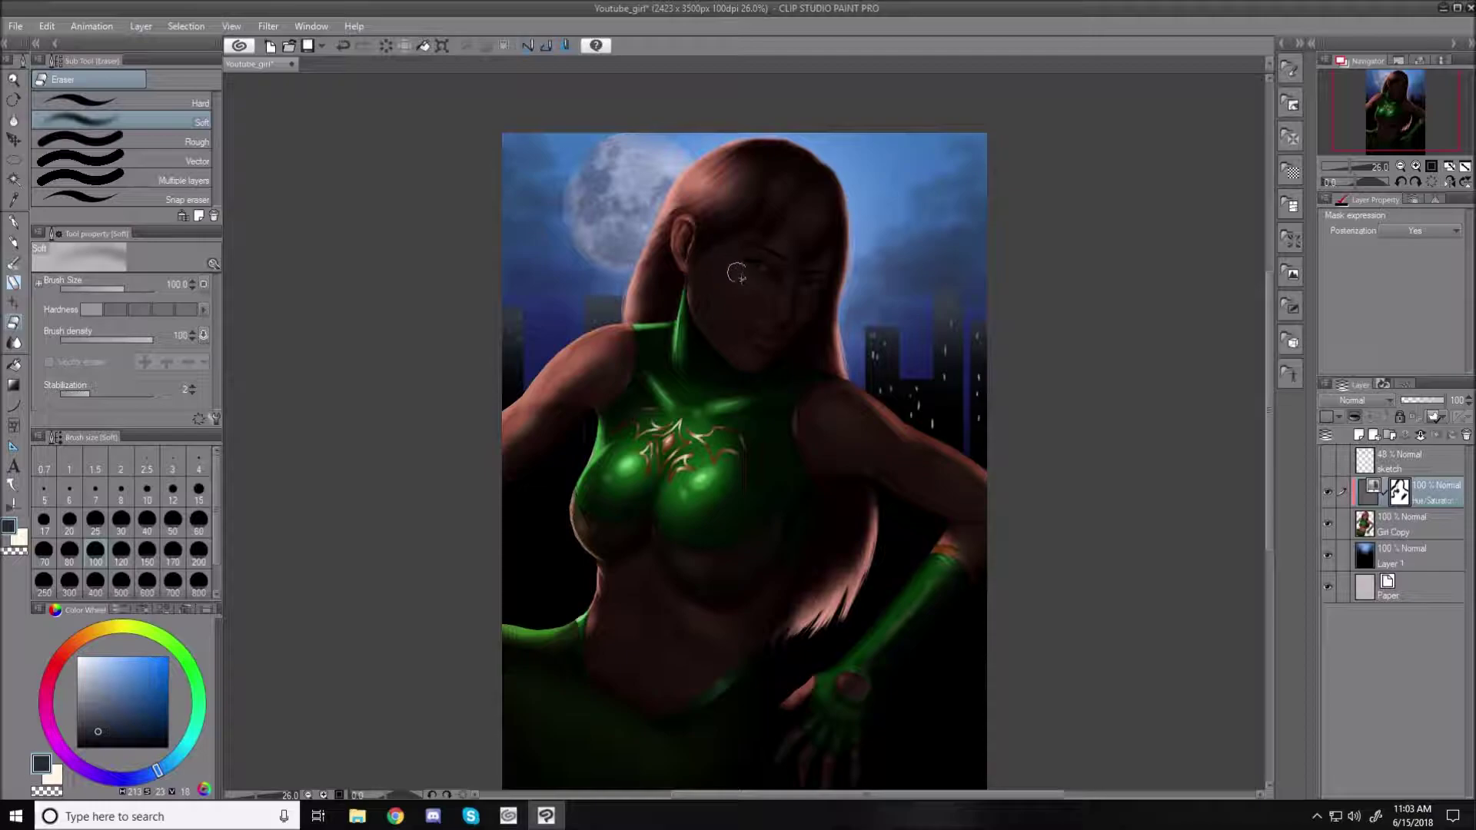
key(bracketright)
key(bracketright)
key(bracketright)
mouse_move(732, 284)
mouse_down()
mouse_move(765, 303)
mouse_move(722, 266)
mouse_move(762, 304)
mouse_move(716, 274)
mouse_up()
key(bracketright)
key(bracketright)
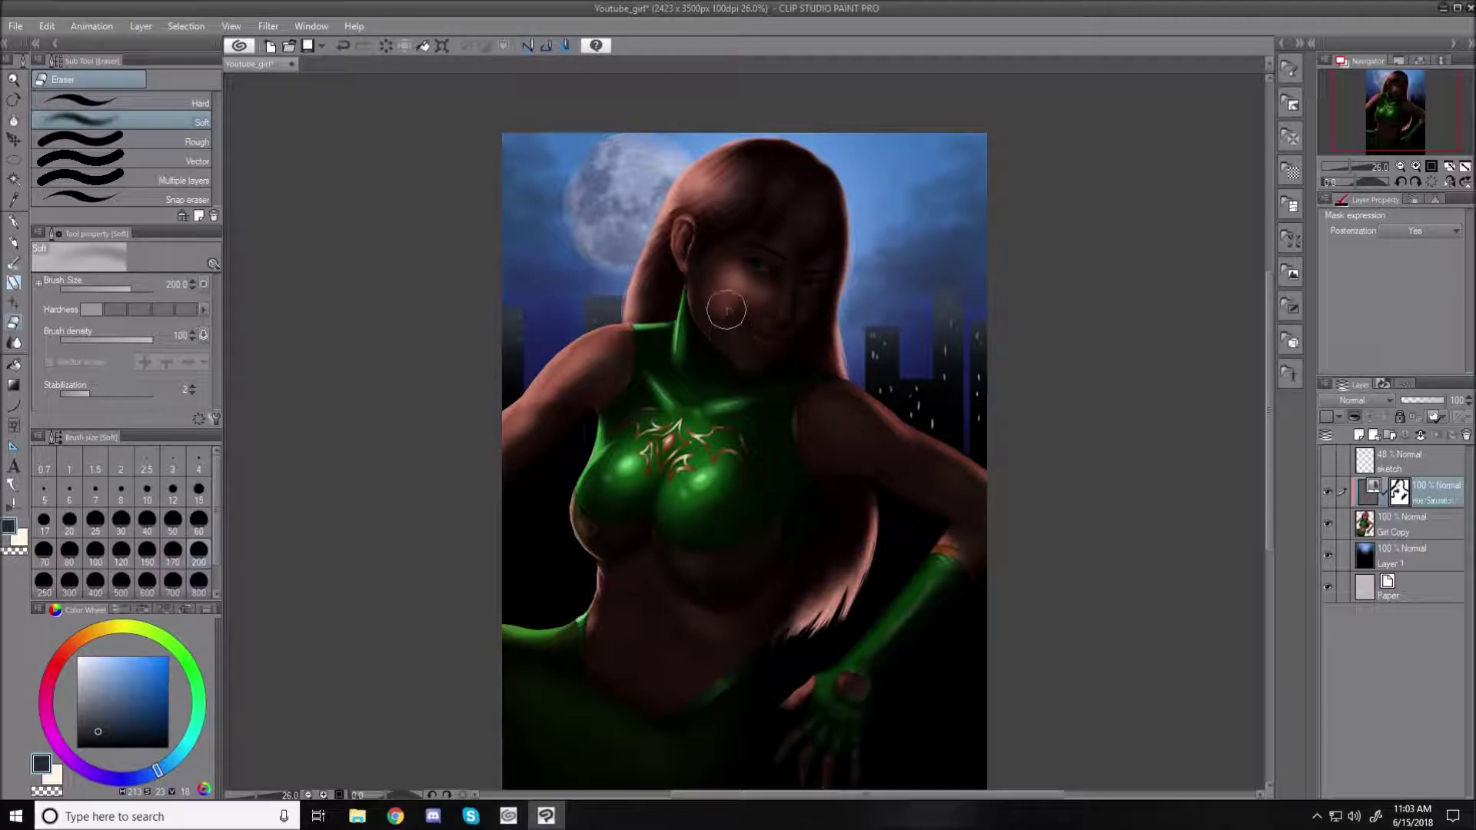
mouse_move(751, 326)
mouse_down()
mouse_move(742, 292)
mouse_move(758, 326)
mouse_move(718, 297)
mouse_move(732, 329)
mouse_move(704, 291)
mouse_move(736, 346)
mouse_move(705, 278)
mouse_move(769, 367)
mouse_move(736, 329)
mouse_move(750, 359)
mouse_move(742, 319)
mouse_move(776, 334)
mouse_move(749, 290)
mouse_move(782, 318)
mouse_up()
- Brighten the moon-side cheek and mouth corner on the correction mask with the Soft eraser reduced to about size 100
key(bracketleft)
key(bracketleft)
key(bracketleft)
key(bracketleft)
key(bracketleft)
key(bracketleft)
key(bracketleft)
key(bracketleft)
key(bracketleft)
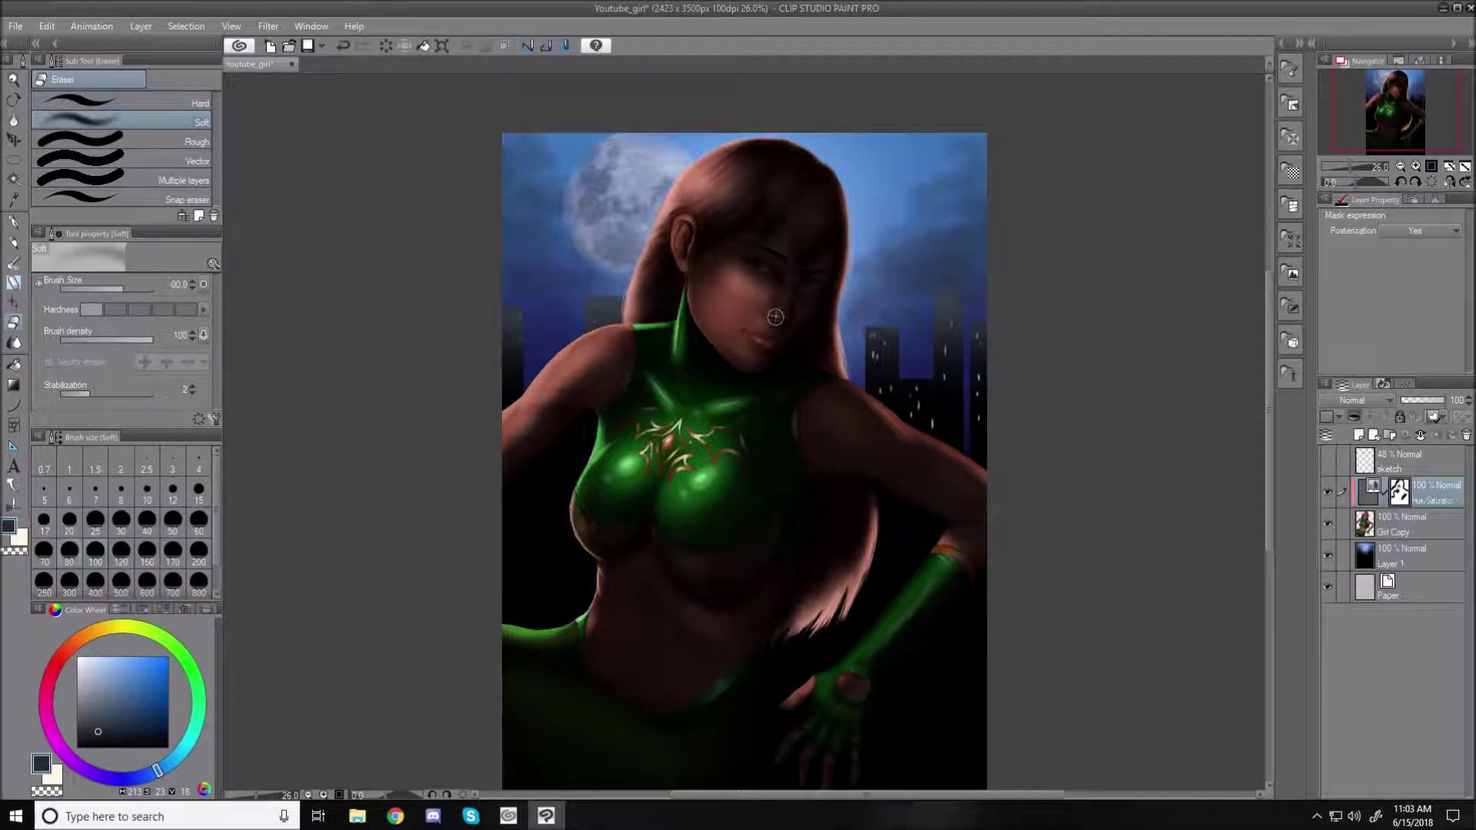
- Bring out the highlight on the nose tip on the correction mask with the Soft eraser, varying its size up to 100
key(bracketleft)
key(bracketleft)
key(bracketleft)
key(bracketright)
key(bracketright)
key(bracketright)
key(bracketright)
key(bracketright)
key(bracketright)
key(bracketright)
key(bracketright)
key(bracketleft)
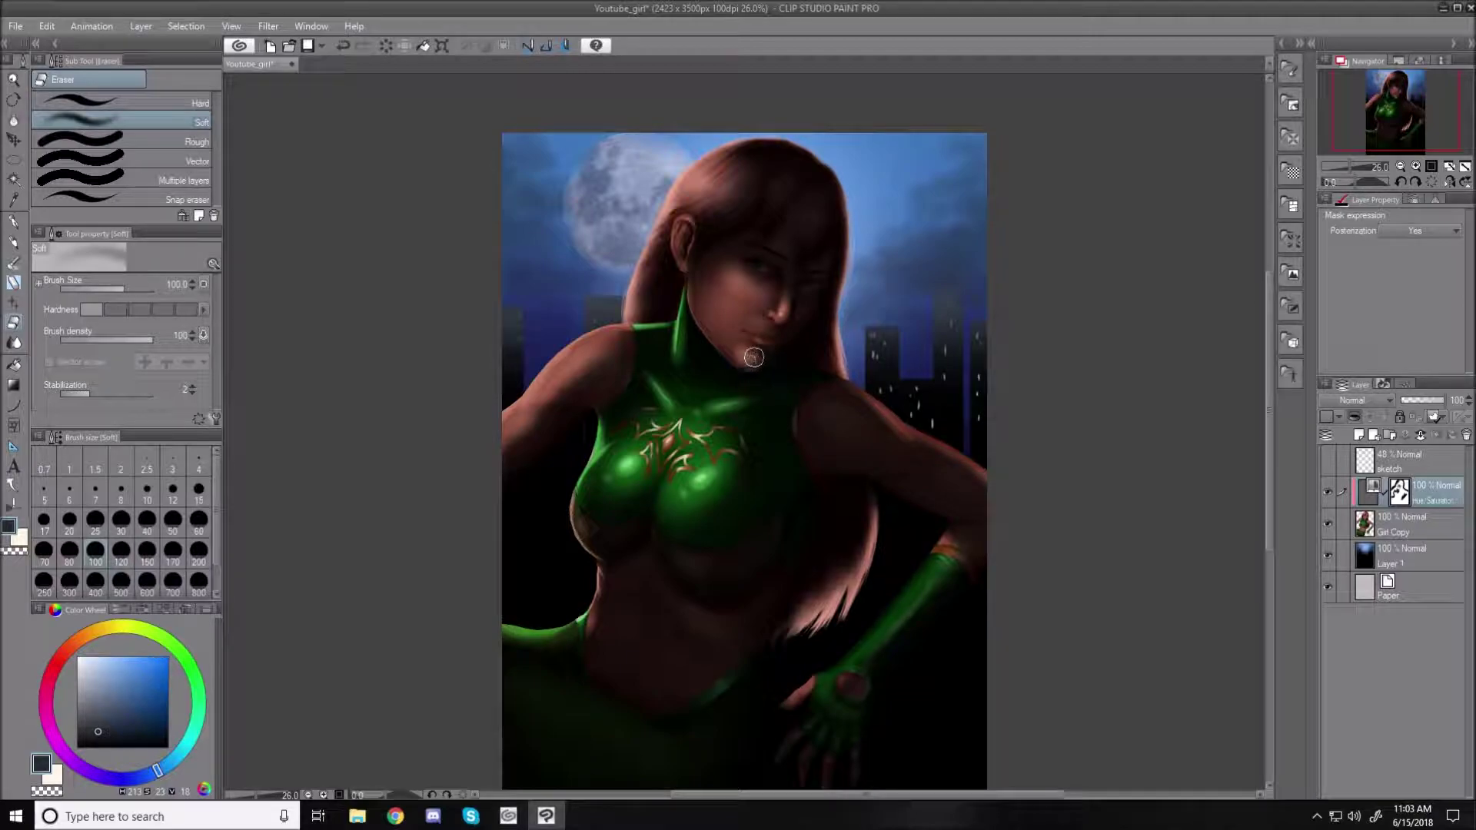
- Lighten the chin and the area below the lips on the correction mask with the Soft eraser from size 100 to 120
drag(759, 362, 752, 350)
key(bracketright)
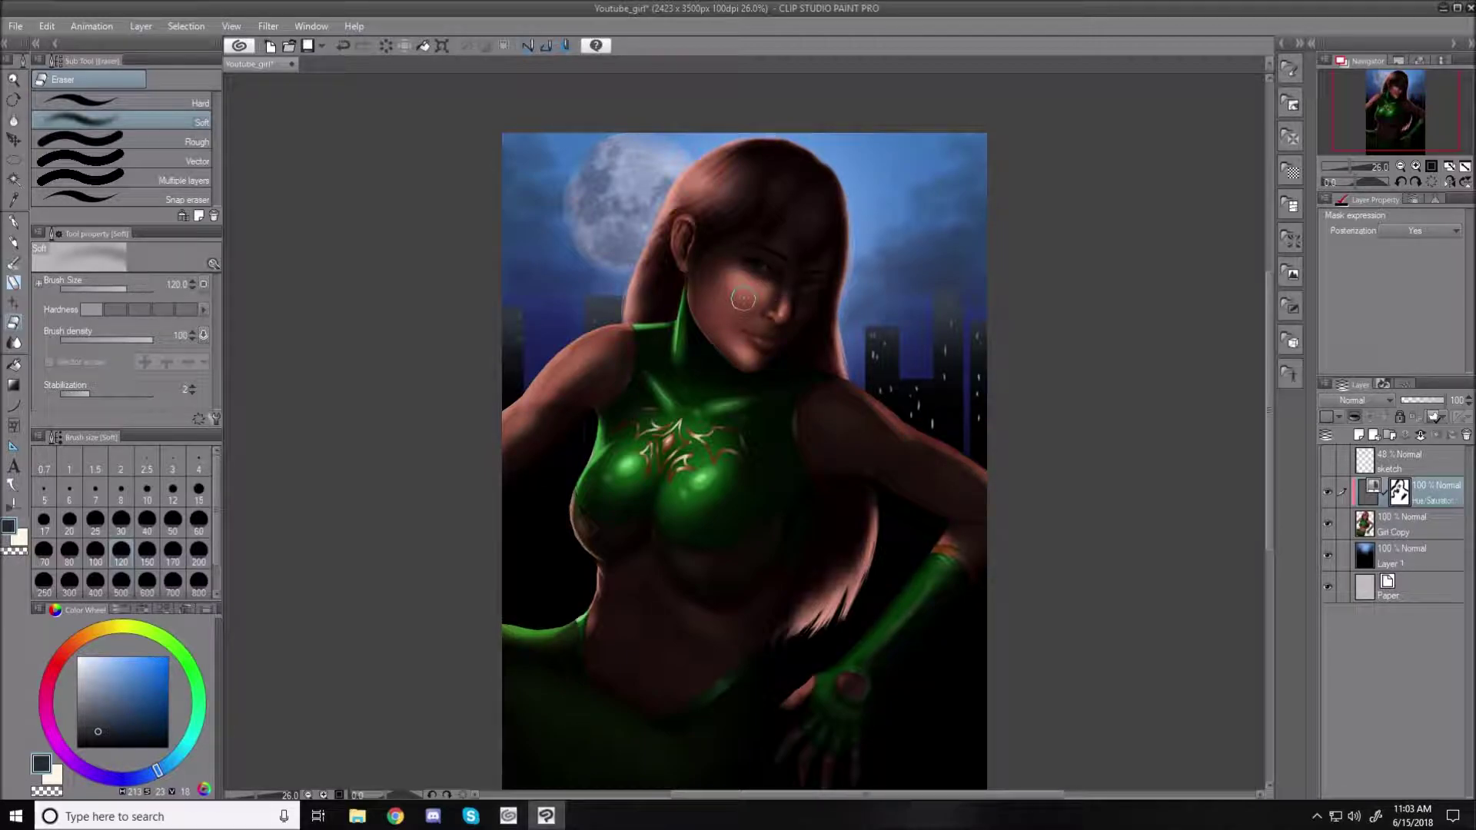
key(bracketright)
key(bracketright)
- Pick out a thin light edge along the jaw beside the chin with the Soft eraser at size 20
key(bracketleft)
key(bracketleft)
key(bracketleft)
key(bracketleft)
key(bracketleft)
key(bracketleft)
key(bracketleft)
key(bracketleft)
key(bracketleft)
key(bracketleft)
key(bracketleft)
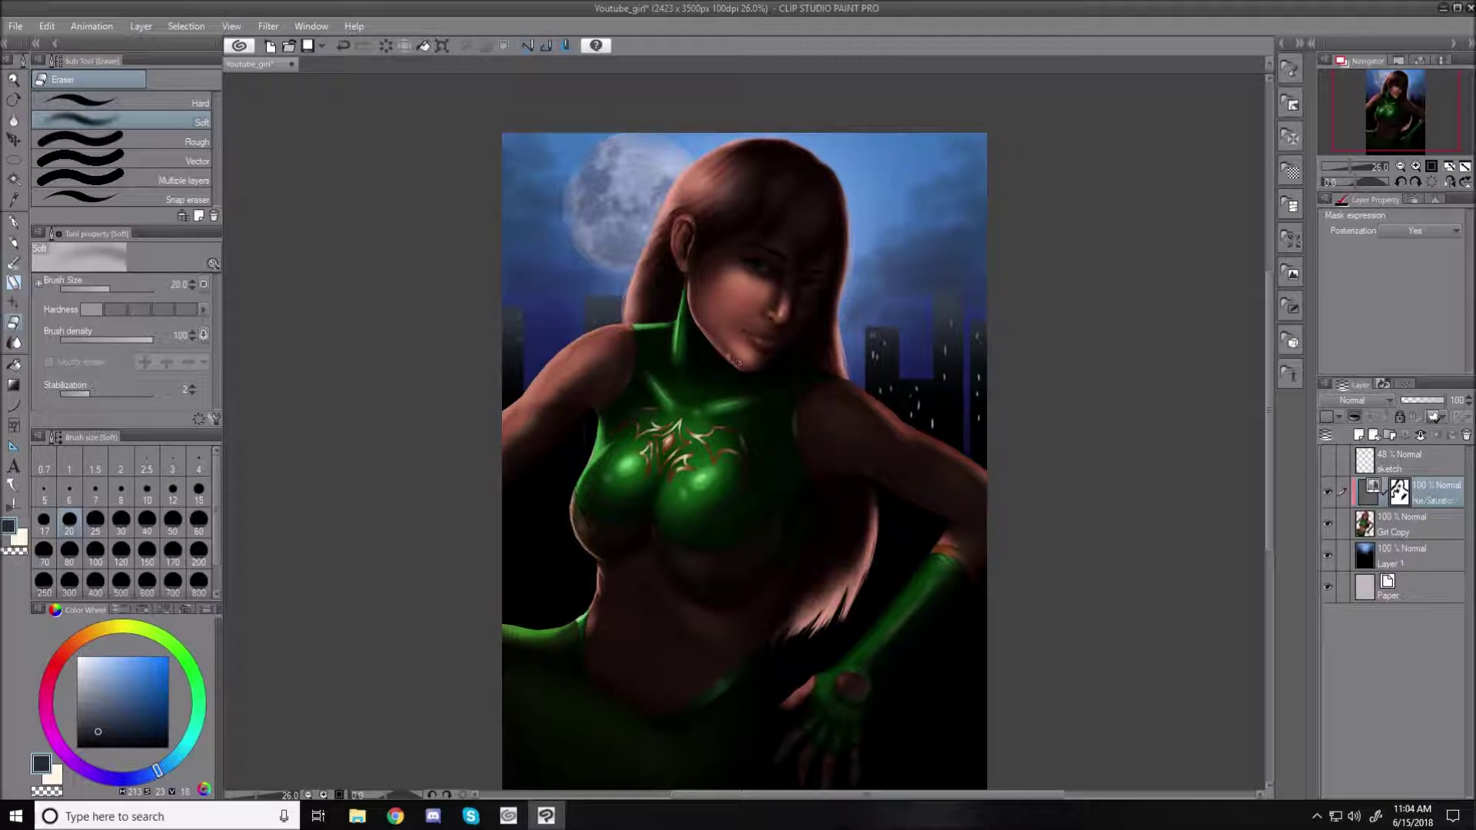
- Soften the light over the chin's lower edge on the correction mask with the Soft eraser at size 150
key(bracketright)
key(bracketright)
key(bracketright)
key(bracketright)
key(bracketright)
key(bracketright)
key(bracketright)
key(bracketright)
key(bracketright)
key(bracketright)
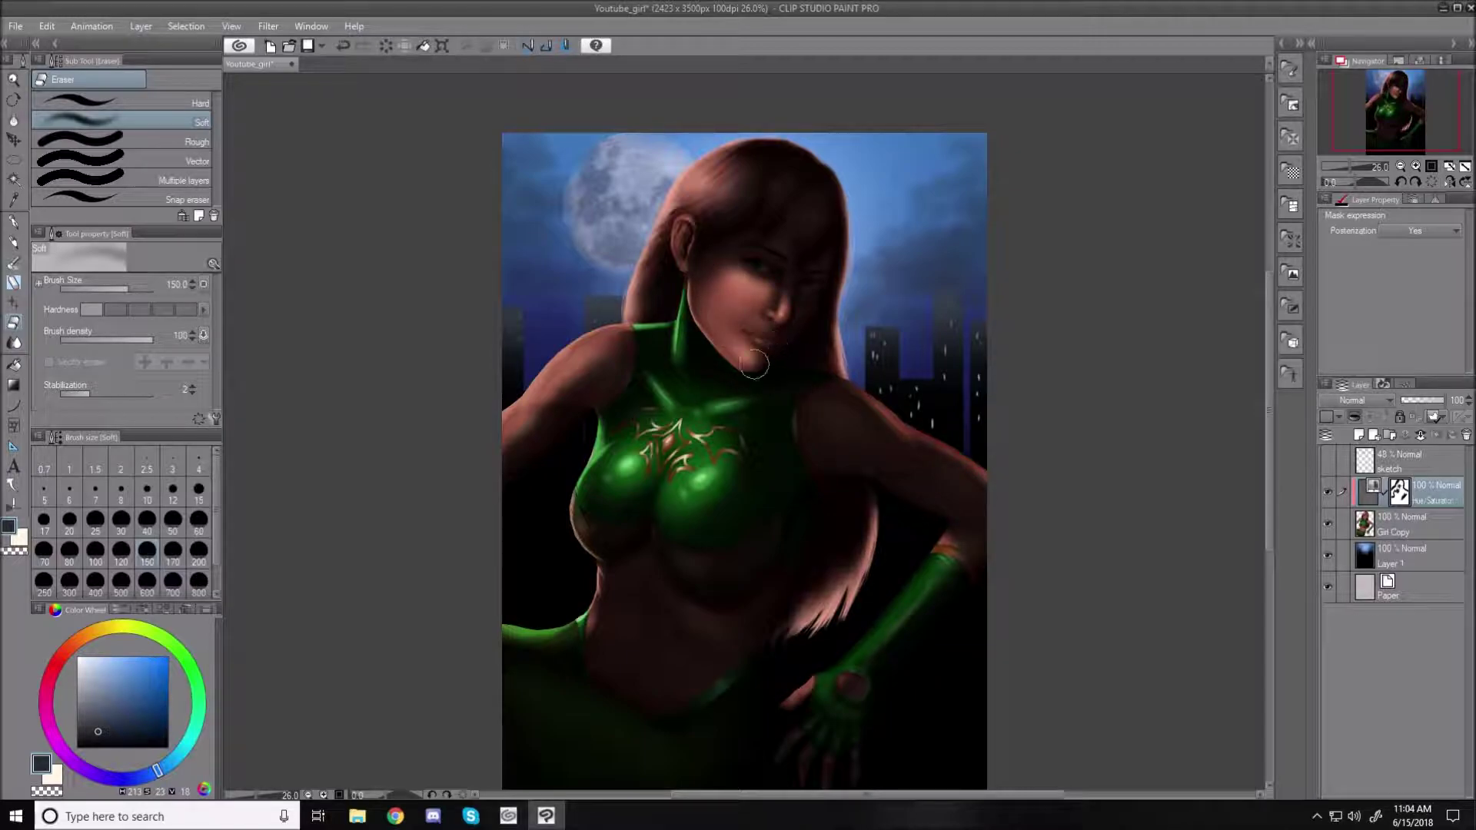
- Reveal the highlights on the lips on the correction mask with the Soft eraser at size 50
key(bracketleft)
key(bracketleft)
key(bracketleft)
key(bracketleft)
key(bracketleft)
key(bracketleft)
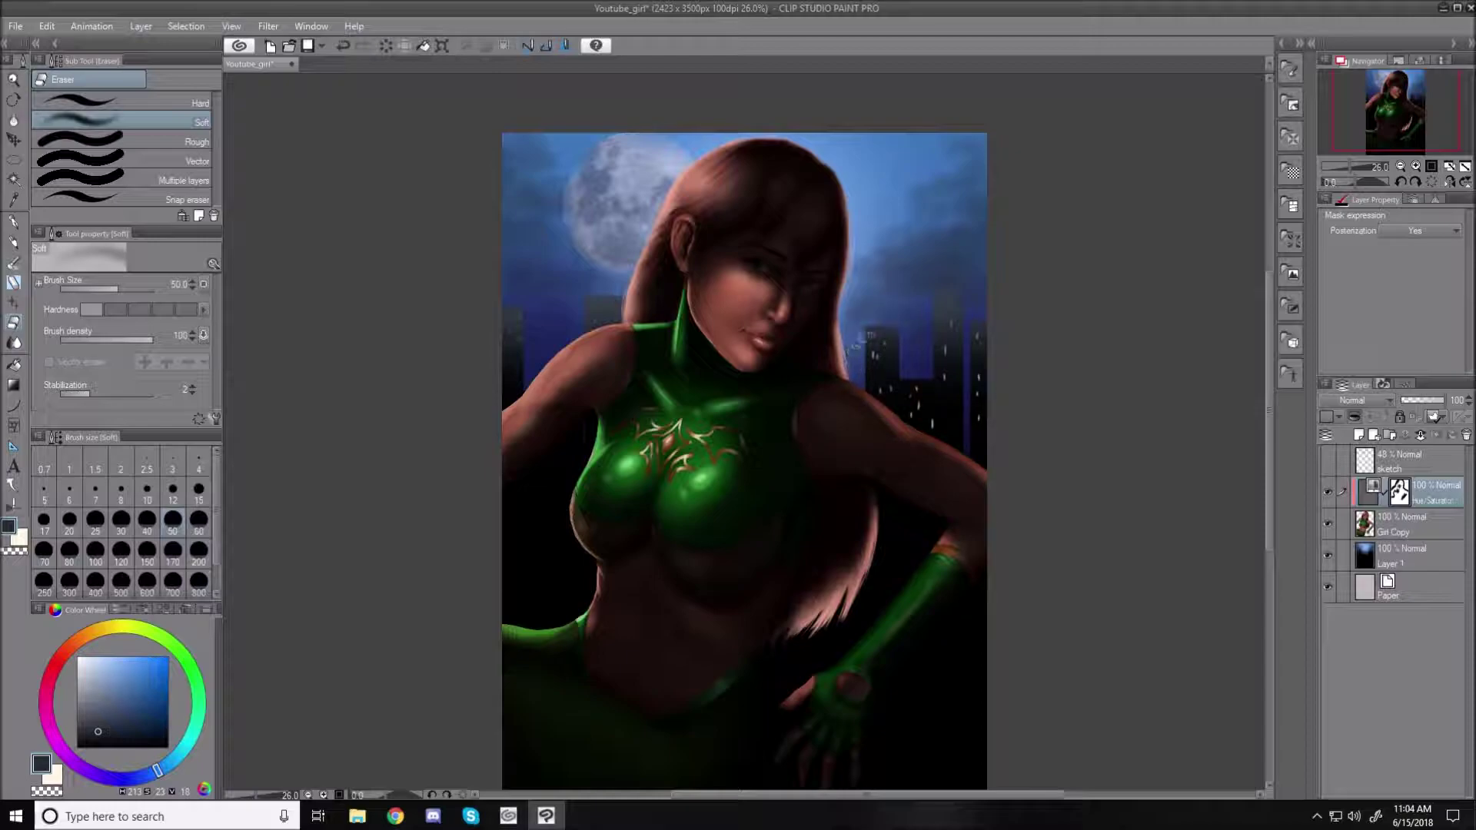
- Lighten the moon-side hair and fringe across the top of the head with the Soft eraser at size 200
key(bracketright)
key(bracketright)
key(bracketright)
key(bracketright)
key(bracketright)
key(bracketright)
key(bracketright)
key(bracketright)
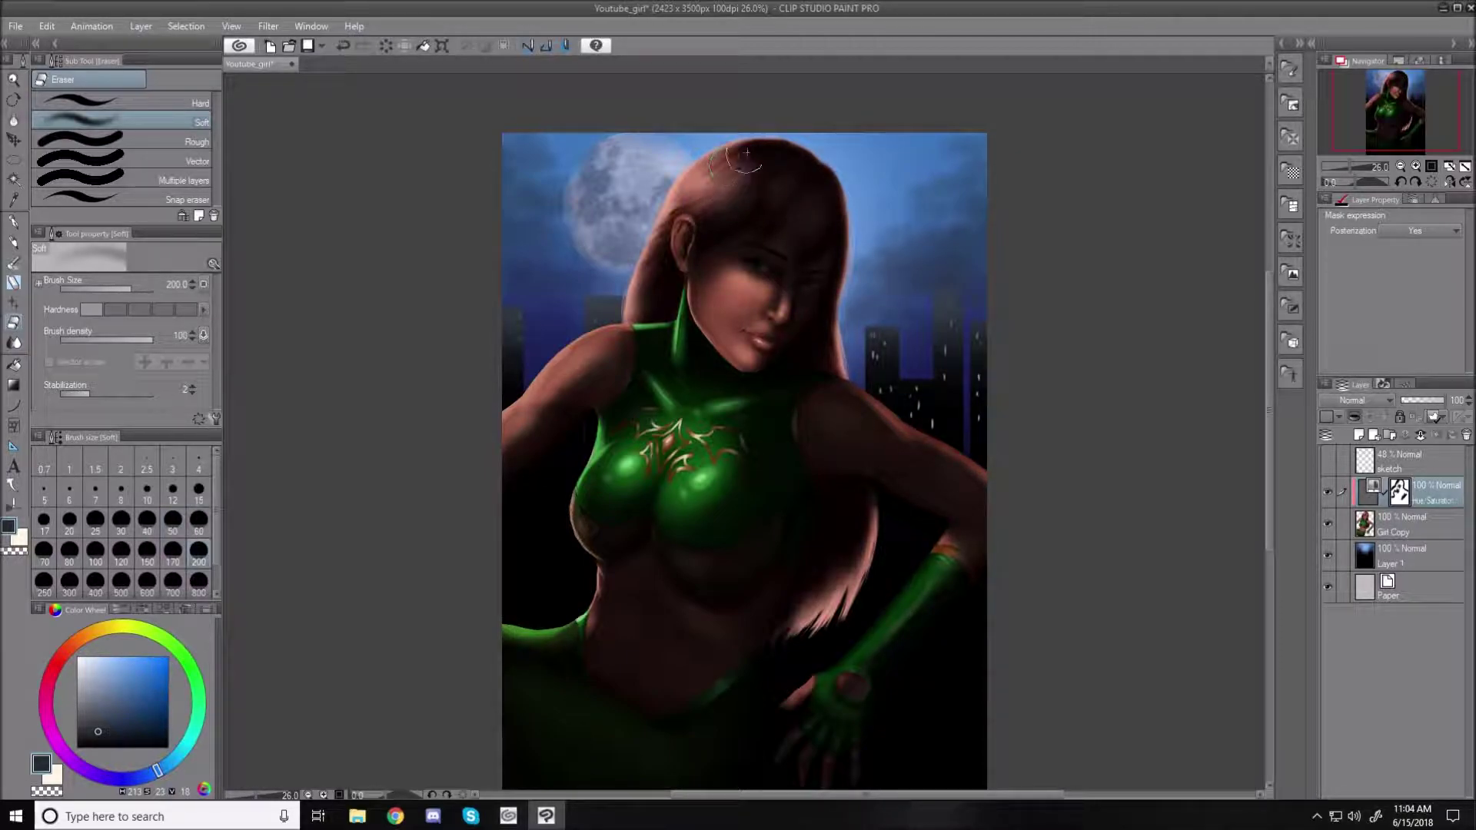
mouse_move(733, 174)
mouse_down()
mouse_move(701, 225)
mouse_move(771, 176)
mouse_move(741, 220)
mouse_up()
mouse_move(777, 166)
mouse_down()
mouse_move(738, 228)
mouse_move(758, 181)
mouse_move(708, 231)
mouse_move(736, 181)
mouse_move(766, 169)
mouse_move(659, 254)
mouse_move(638, 304)
mouse_move(694, 244)
mouse_up()
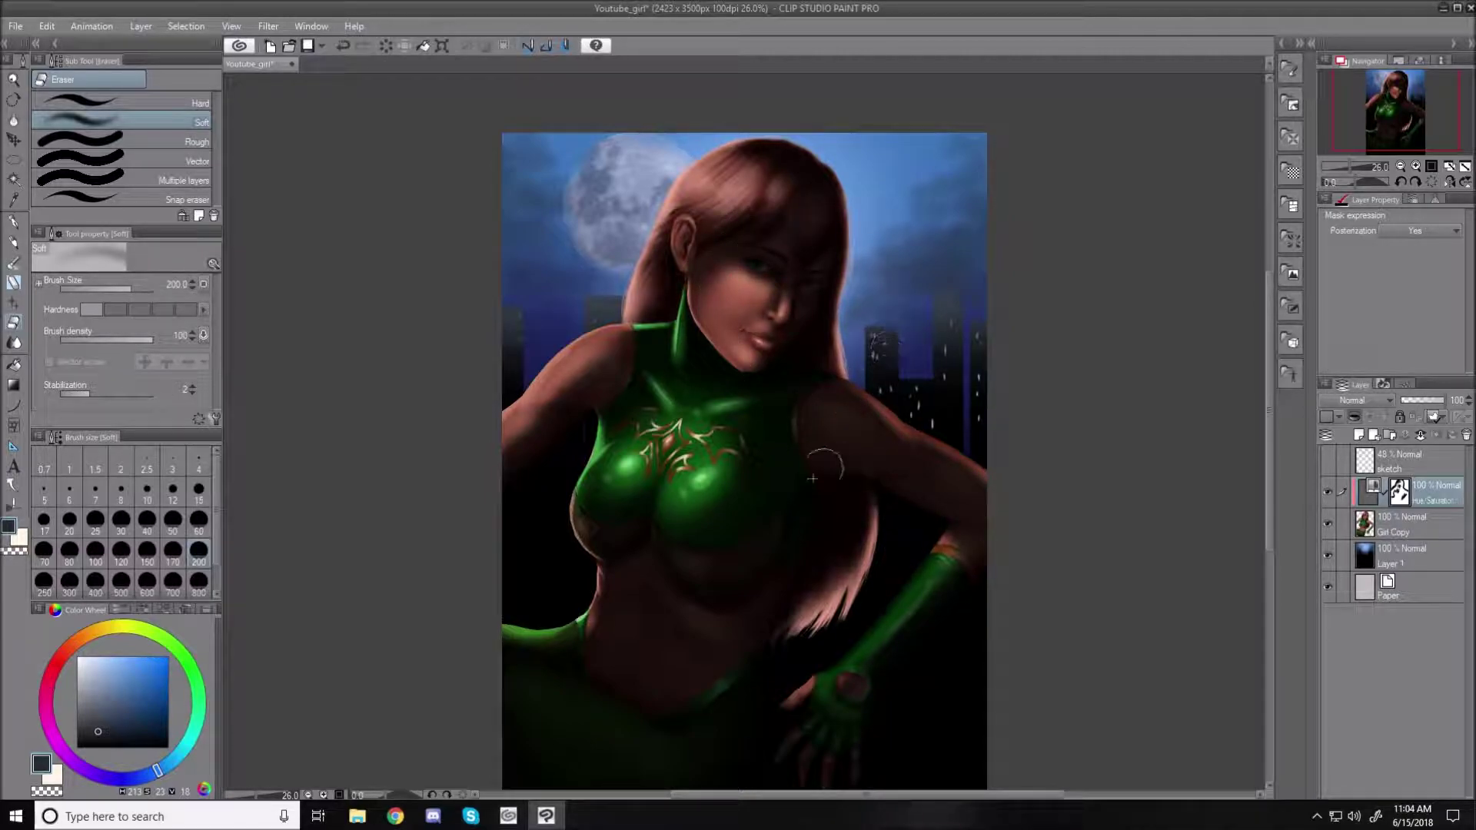
- Light the abdomen and the raised green thigh on the correction mask with broad strokes of an enlarged Soft eraser
key(bracketright)
mouse_move(629, 608)
mouse_down()
mouse_move(604, 584)
mouse_move(618, 598)
mouse_move(603, 663)
mouse_move(629, 612)
mouse_move(611, 677)
mouse_move(654, 643)
mouse_move(640, 692)
mouse_move(643, 674)
mouse_move(648, 695)
mouse_move(720, 690)
mouse_up()
key(])
mouse_move(652, 649)
mouse_down()
mouse_move(646, 700)
mouse_move(608, 650)
mouse_move(609, 666)
mouse_move(705, 727)
mouse_move(807, 762)
mouse_move(767, 718)
mouse_move(661, 721)
mouse_move(650, 740)
mouse_move(486, 678)
mouse_move(691, 765)
mouse_move(501, 688)
mouse_move(647, 753)
mouse_move(582, 729)
mouse_move(672, 745)
mouse_move(664, 731)
mouse_move(735, 707)
mouse_move(794, 780)
mouse_move(613, 671)
mouse_move(577, 689)
mouse_move(530, 695)
mouse_up()
- Brighten the suit's waist edge and the hip below it with the Soft eraser at sizes 70 to 150
key([)
key(bracketleft)
key(bracketleft)
key(bracketleft)
key(bracketleft)
key(bracketleft)
key(bracketleft)
key(bracketleft)
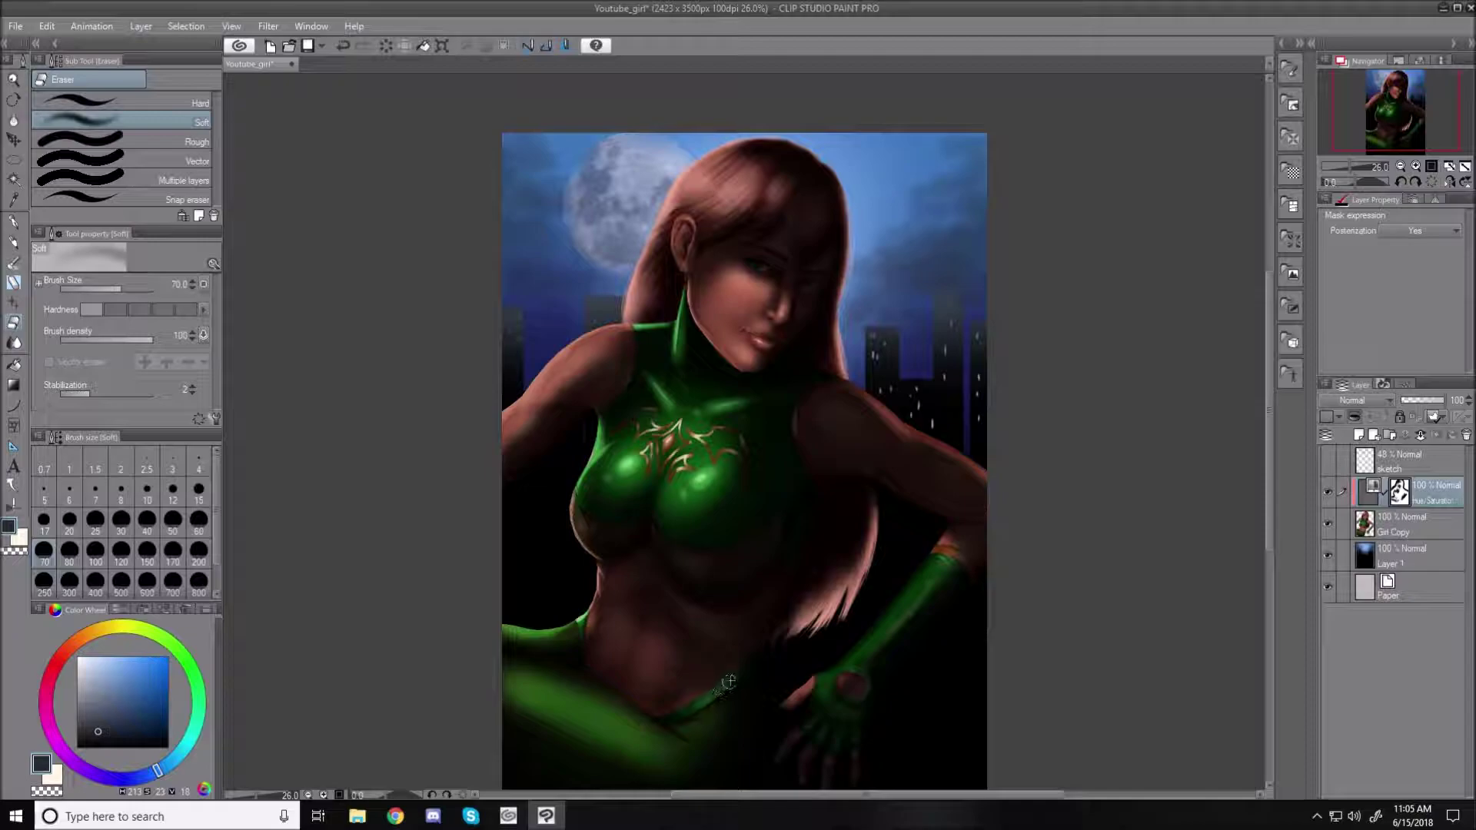
key(bracketright)
key(bracketright)
key(bracketright)
key(bracketright)
key(bracketright)
key(bracketright)
key(bracketright)
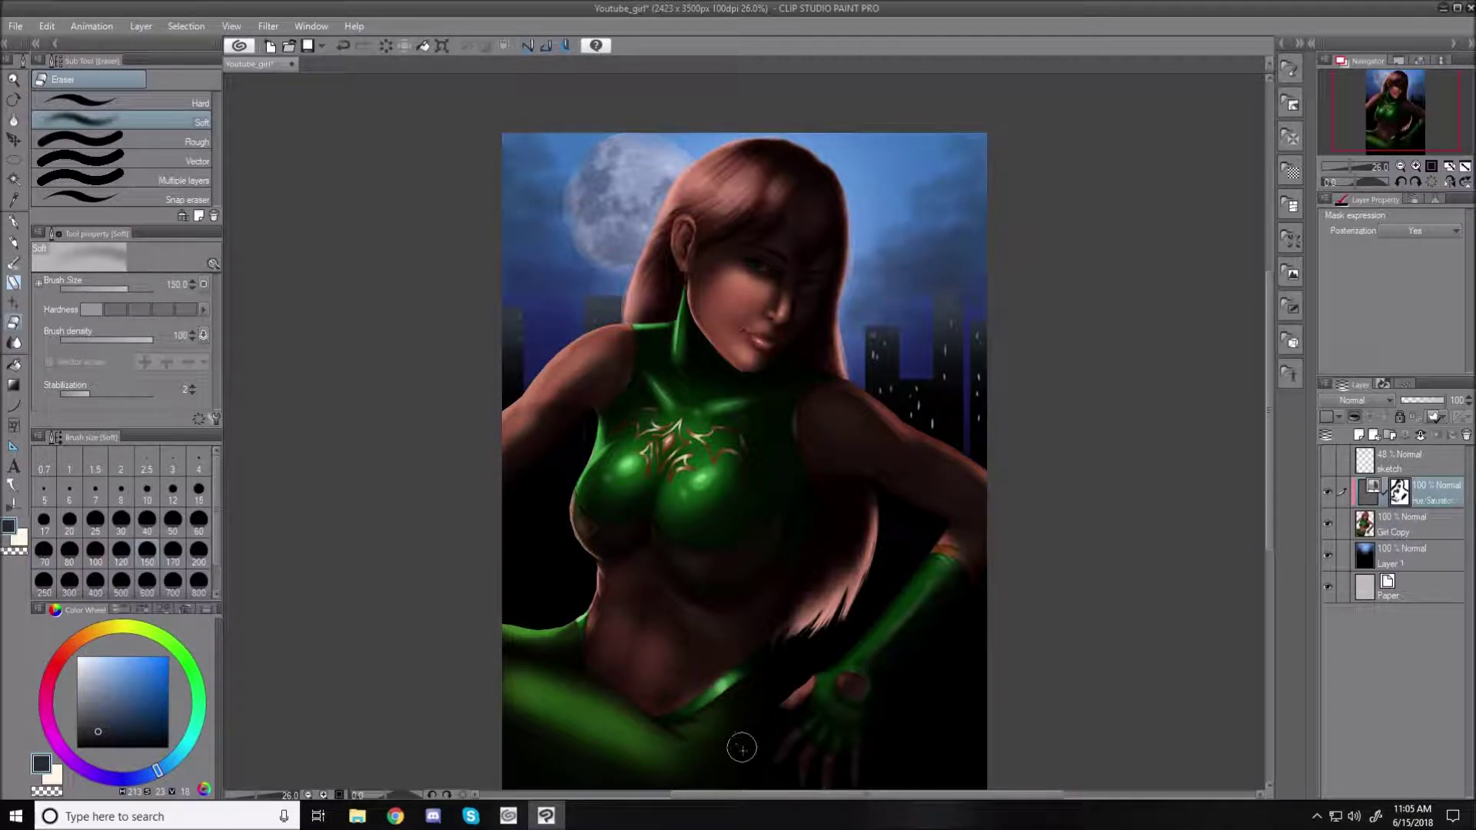
- Lighten the gloved hand's fingers and back on the correction mask with the Soft eraser at sizes 80 and 70
key(bracketleft)
key(bracketleft)
key(bracketleft)
key(bracketleft)
key(bracketleft)
key(bracketleft)
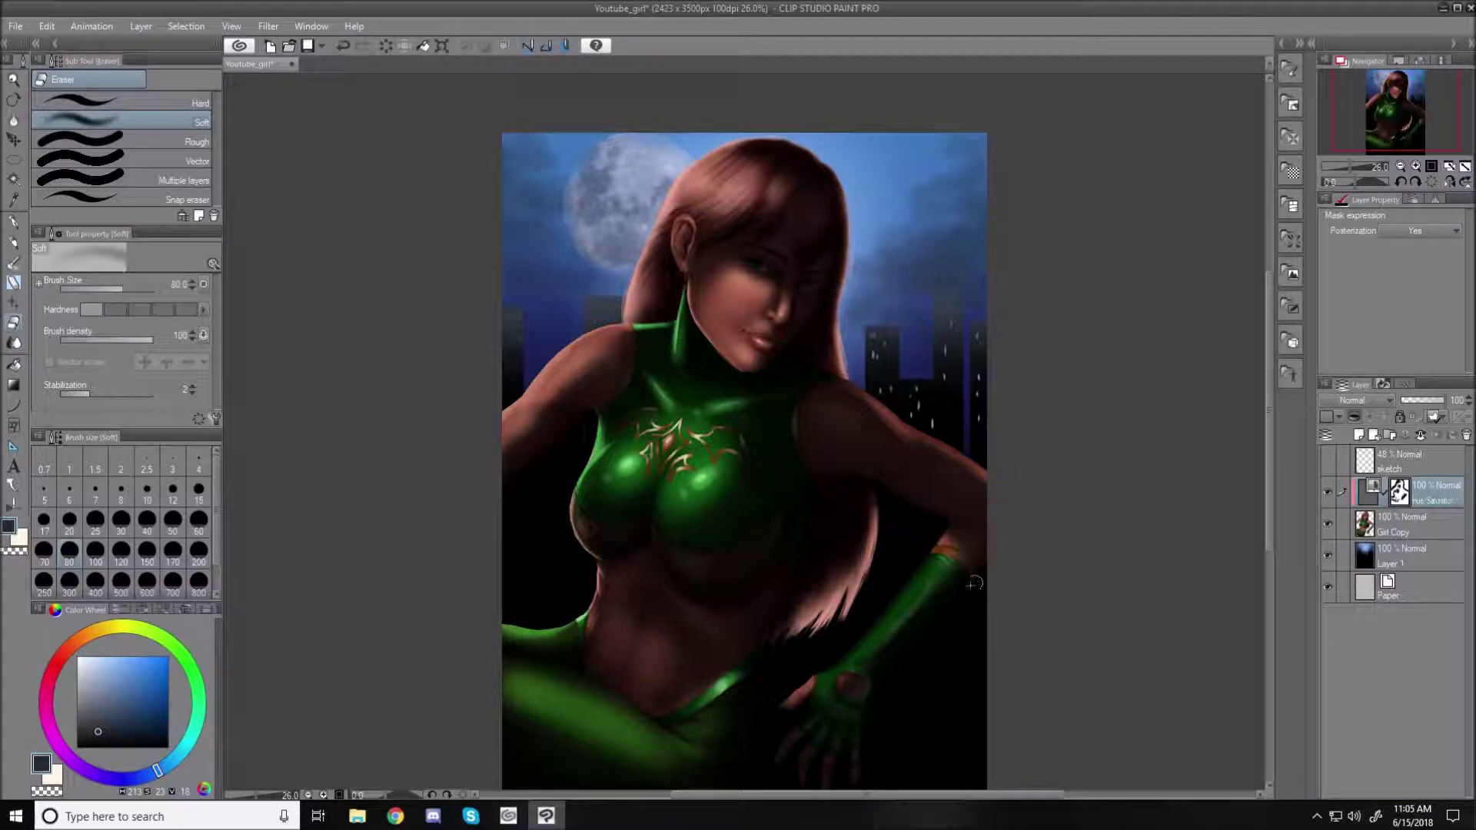
key(bracketleft)
drag(801, 735, 833, 711)
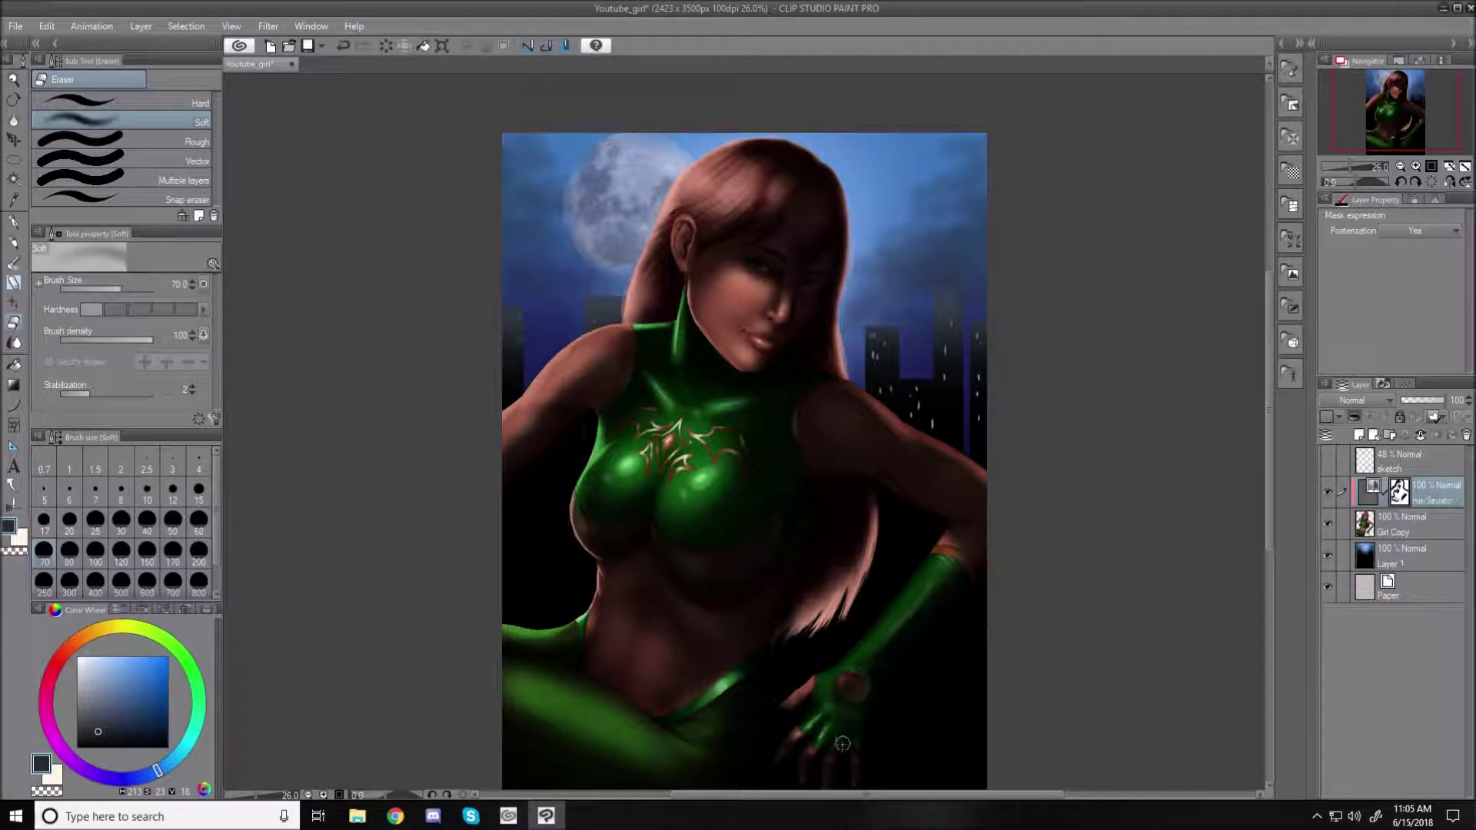
mouse_move(831, 758)
mouse_down()
mouse_move(857, 718)
mouse_move(856, 749)
mouse_move(871, 724)
mouse_move(835, 706)
mouse_move(859, 692)
mouse_move(824, 700)
mouse_move(855, 666)
mouse_up()
- Brighten the glove around the wrist opening and the thumb with the Soft eraser at up to about size 100
key(bracketright)
key(bracketright)
key(bracketright)
key(bracketright)
key(bracketleft)
key(bracketleft)
key(bracketleft)
key(bracketleft)
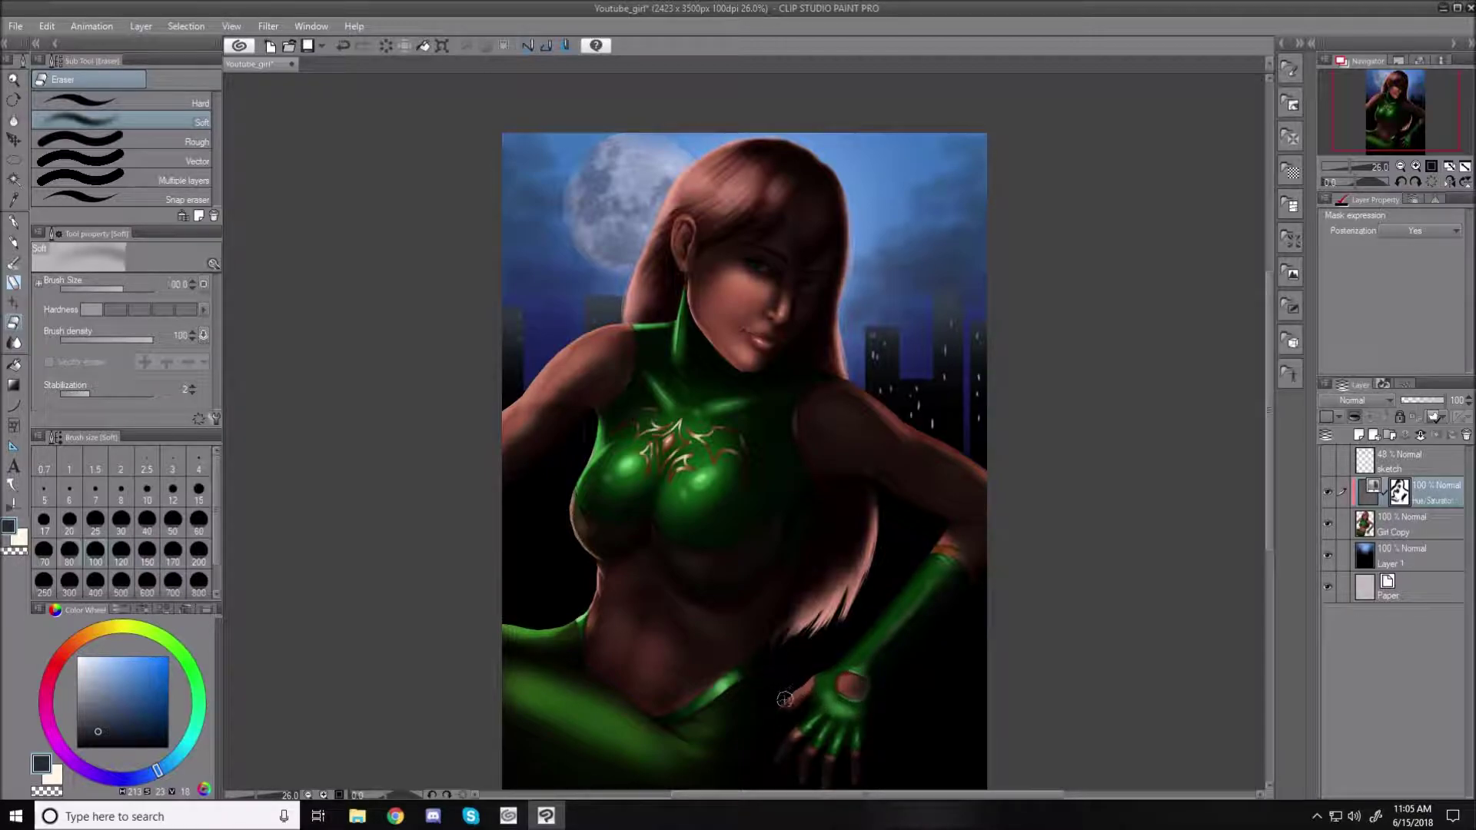
- Add soft light to the far shoulder and upper arm on the correction mask with the Soft eraser at size 250
key(bracketright)
key(bracketright)
key(bracketright)
key(bracketright)
key(bracketright)
key(bracketright)
key(bracketright)
mouse_move(826, 418)
mouse_down()
mouse_move(956, 477)
mouse_move(838, 411)
mouse_move(884, 457)
mouse_move(976, 494)
mouse_move(922, 471)
mouse_move(999, 531)
mouse_up()
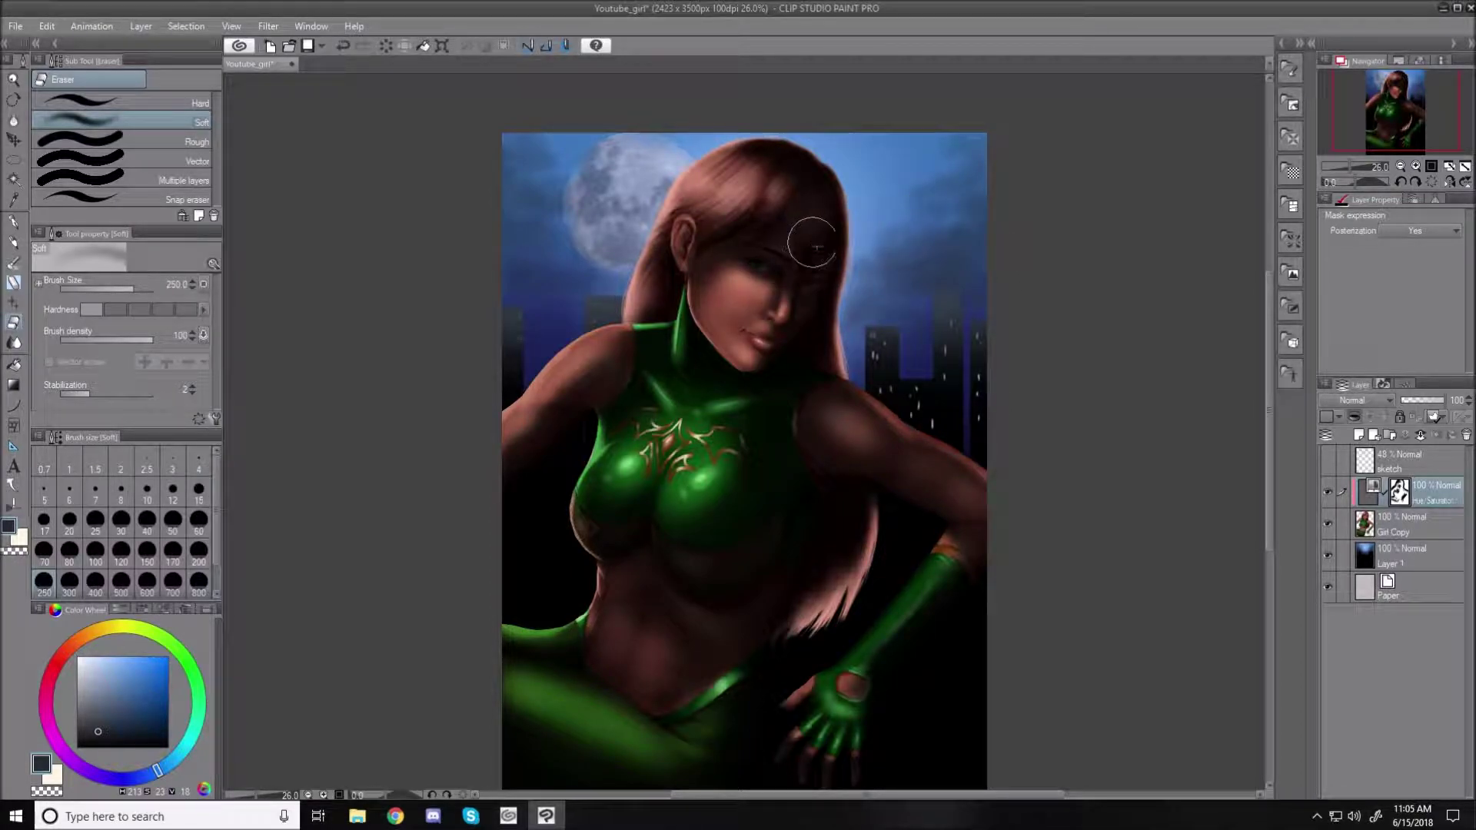
- Reveal the green irises of both eyes on the correction mask with the Soft eraser at size 25
key(bracketleft)
key(bracketleft)
key(bracketleft)
key(bracketleft)
key(bracketleft)
key(bracketleft)
key(bracketleft)
key(bracketleft)
key(bracketleft)
key(bracketleft)
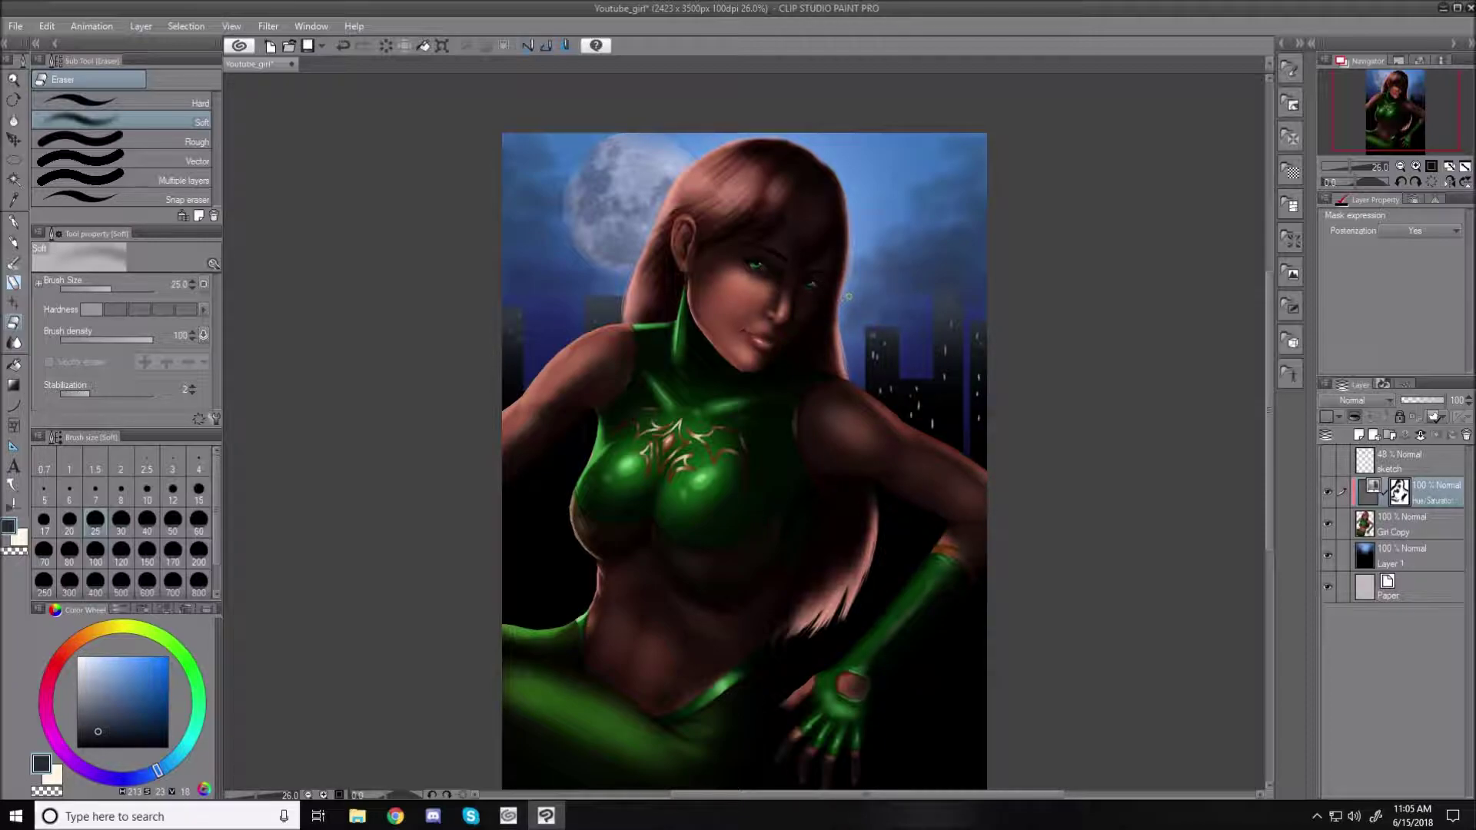
scroll(803, 246, up, 3)
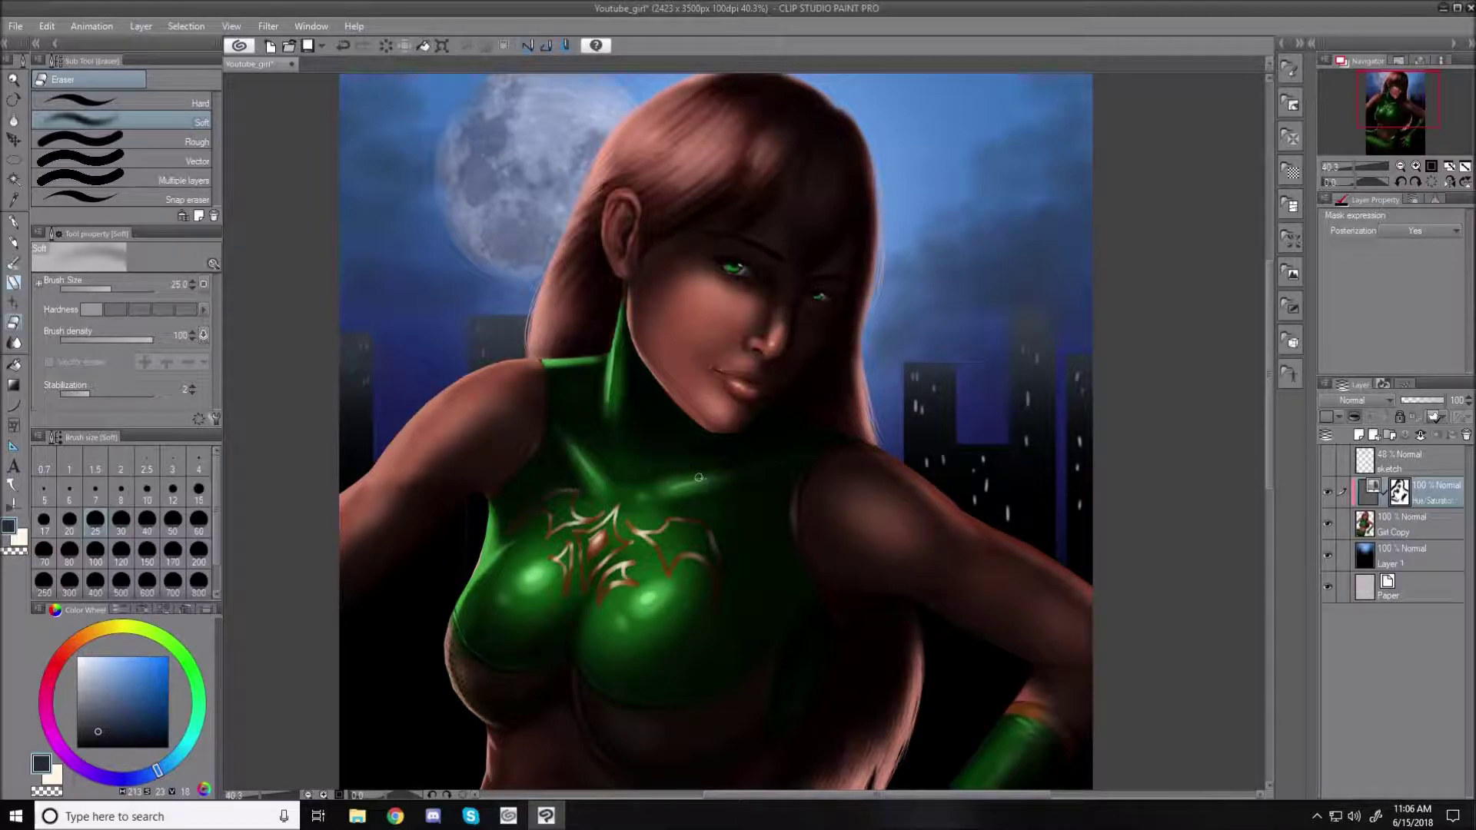
key(ctrl+0)
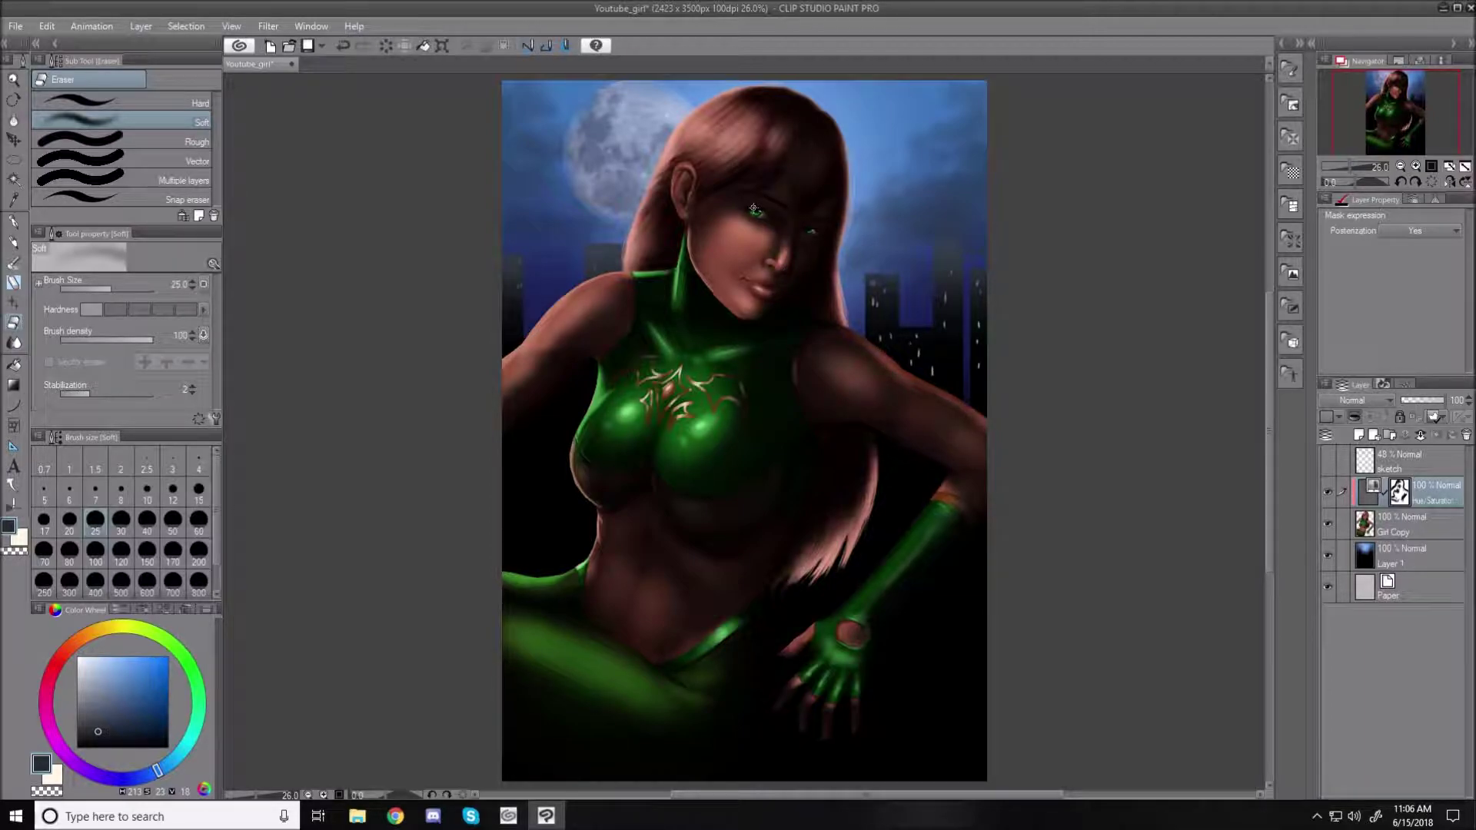
- Touch up the light on the face around the moon-side eye with the Soft eraser at size 70
key(bracketright)
key(bracketright)
key(bracketright)
key(bracketright)
key(bracketright)
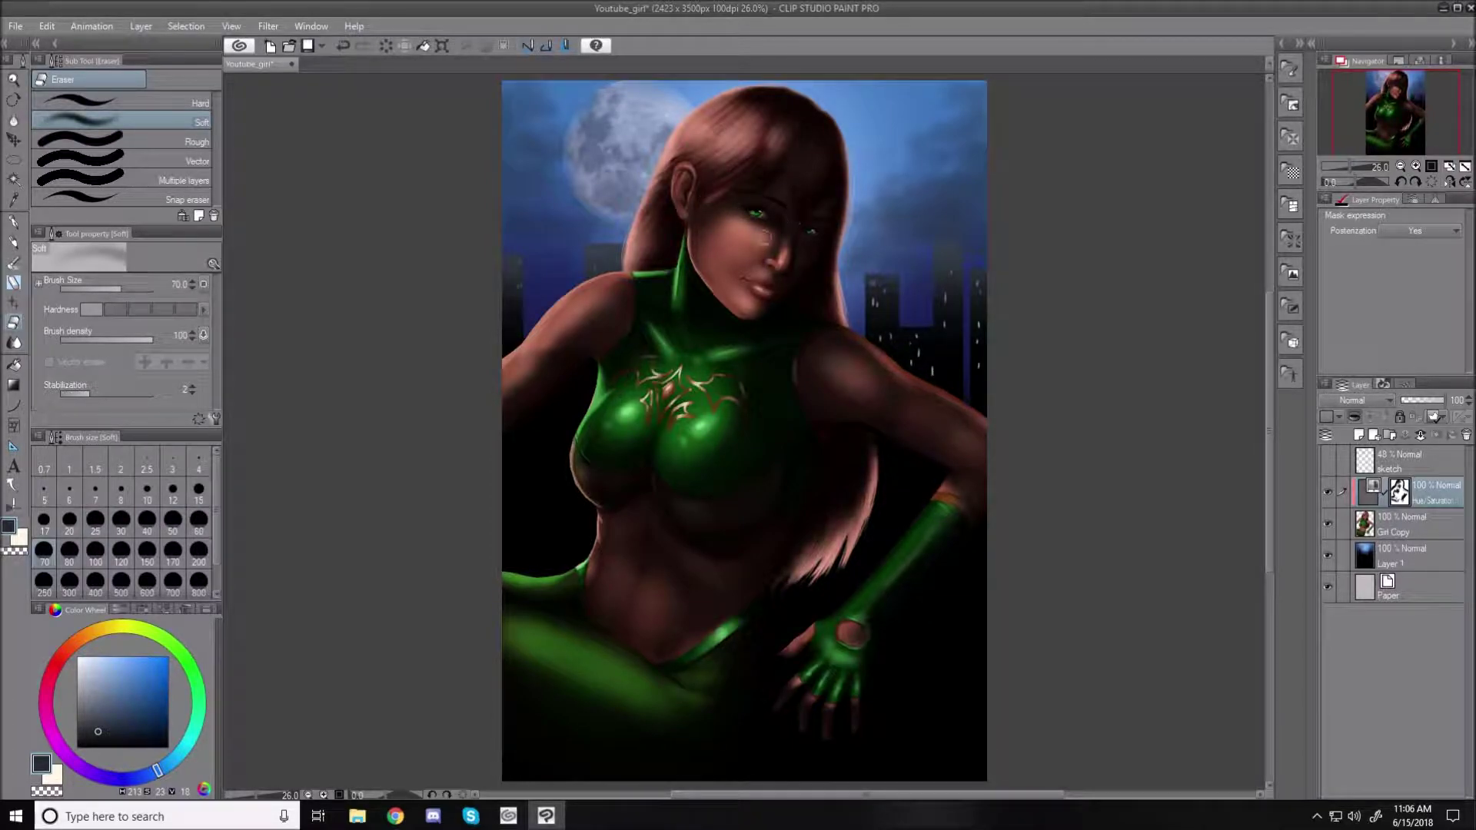
- Darken the forehead beneath the fringe on the correction mask with the Soft airbrush at up to size 60
scroll(715, 169, up, 3)
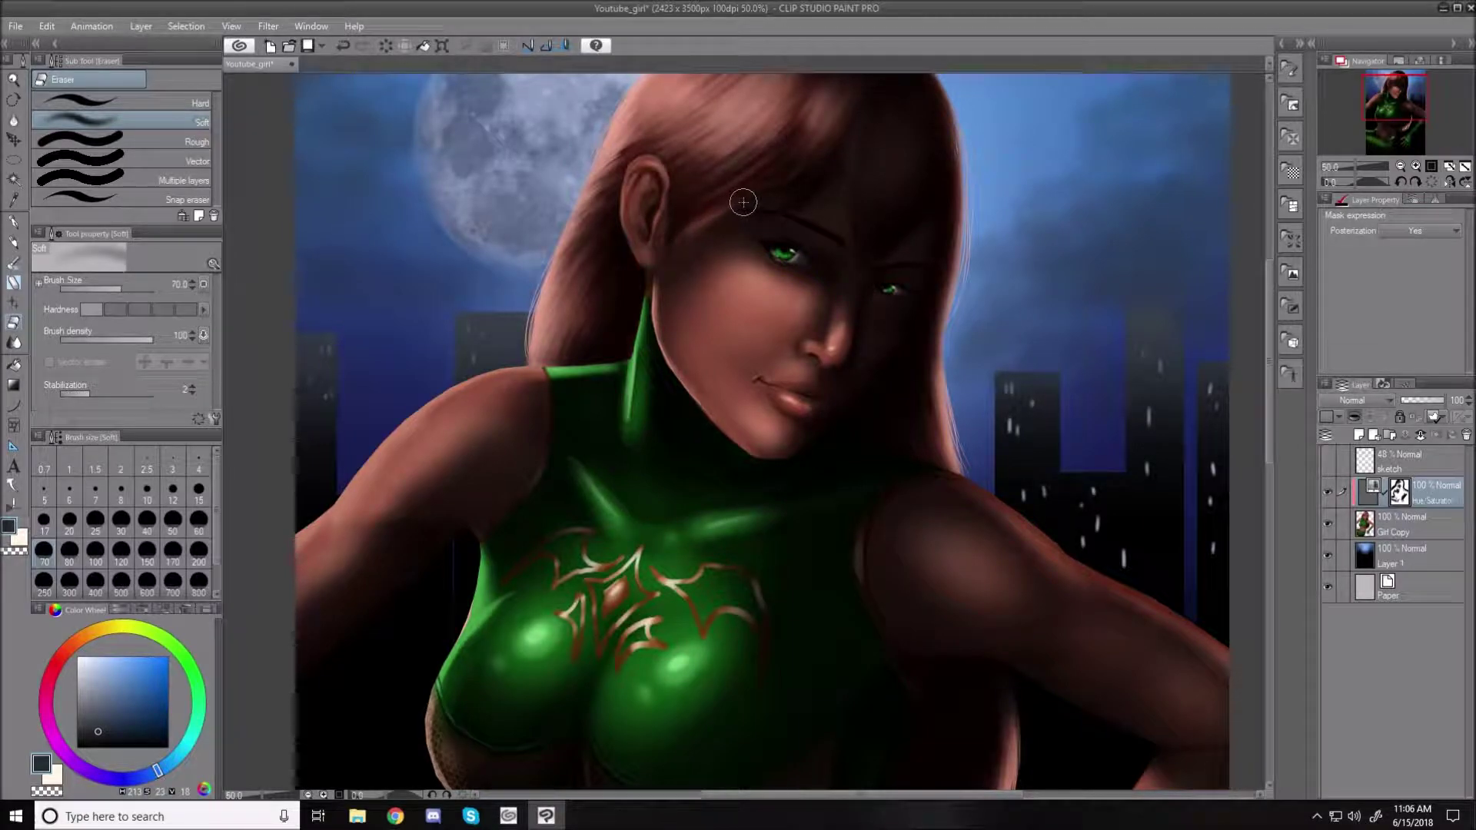
click(18, 284)
drag(213, 163, 201, 101)
click(154, 120)
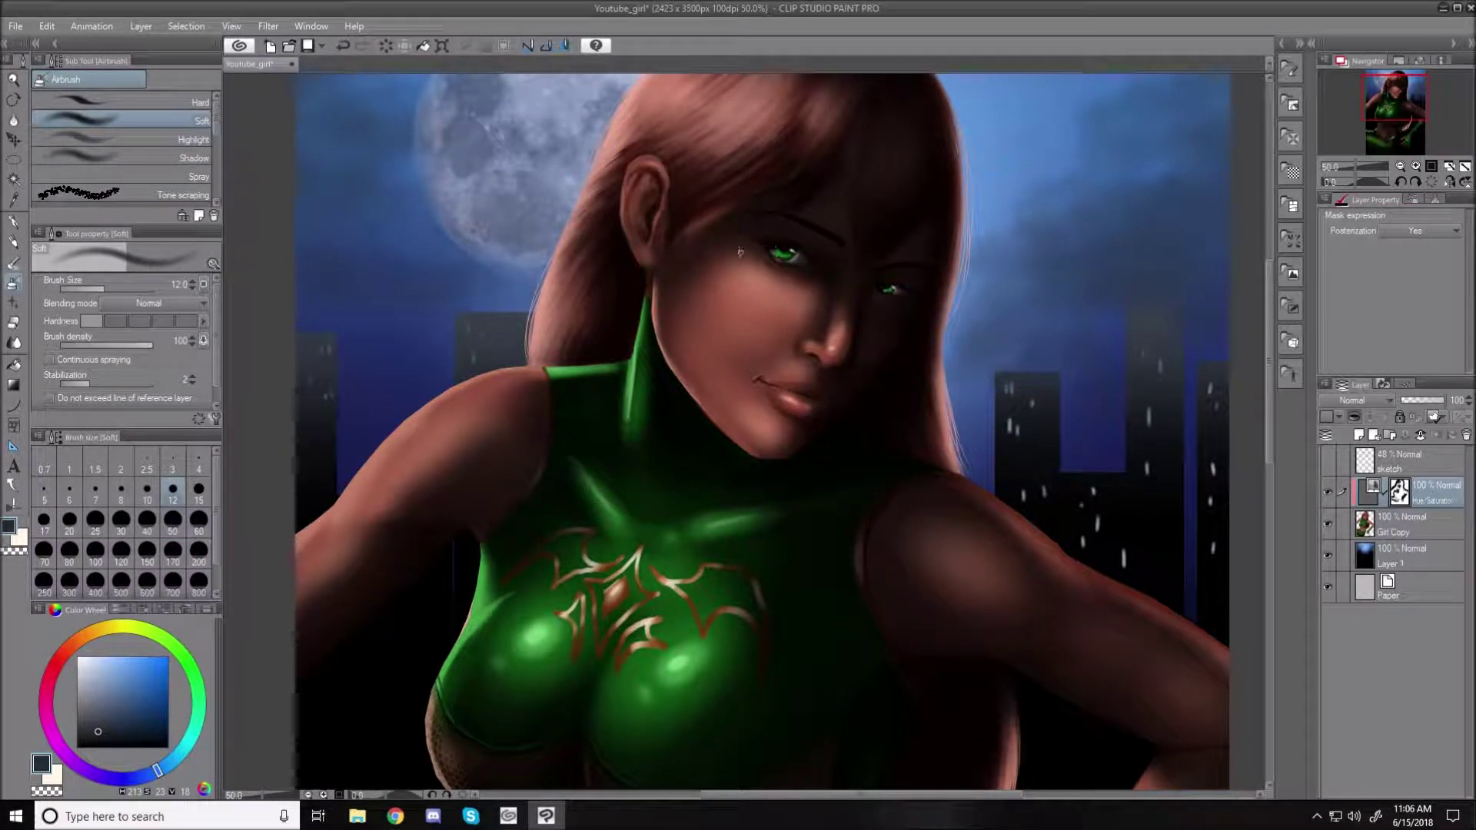
drag(699, 213, 743, 208)
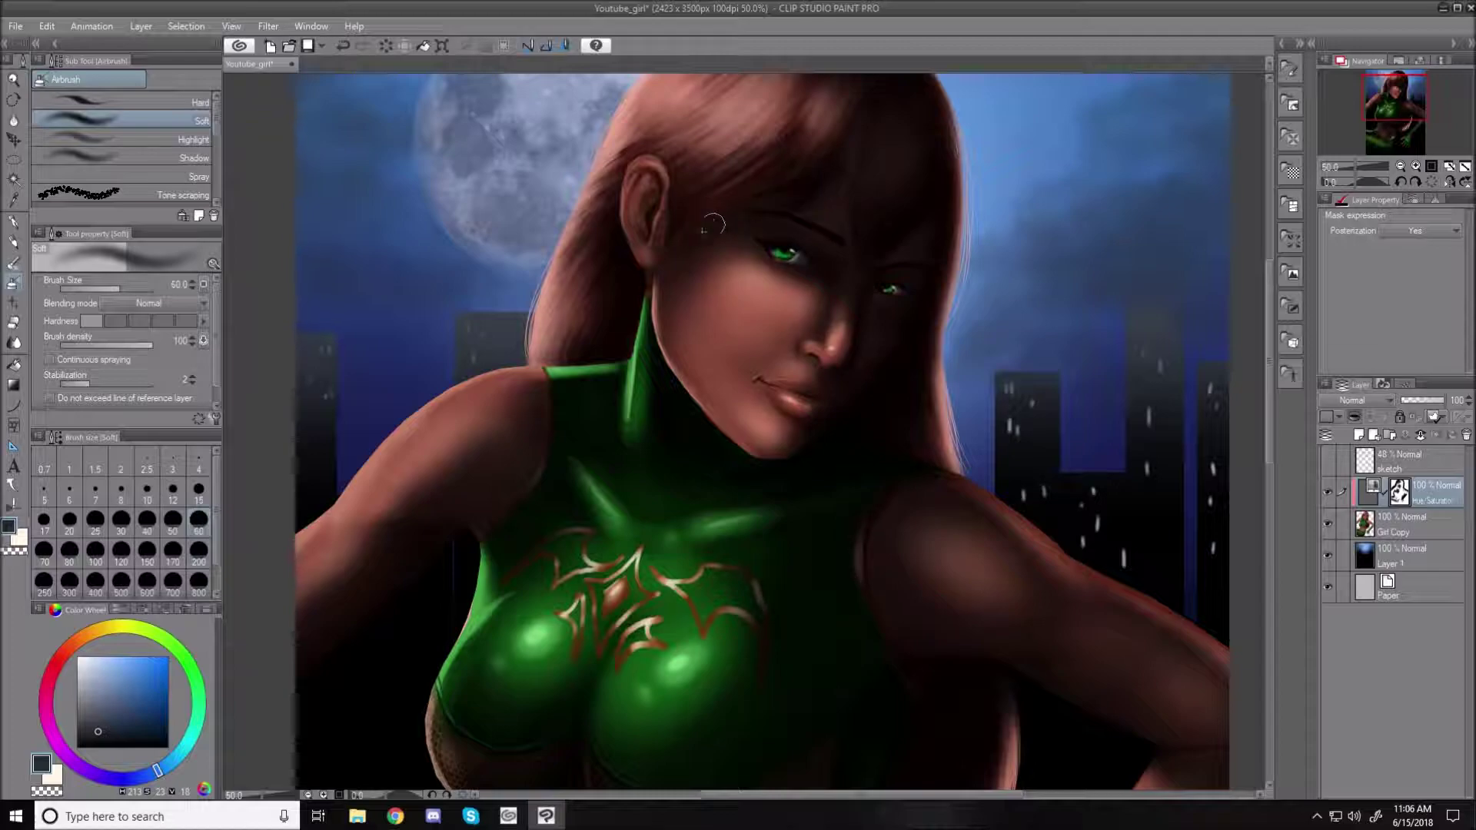
- Shade the inside of the ear on the correction mask with the Soft airbrush at sizes 30 and 25
key(bracketleft)
key(bracketleft)
key(bracketleft)
key(bracketleft)
key(bracketright)
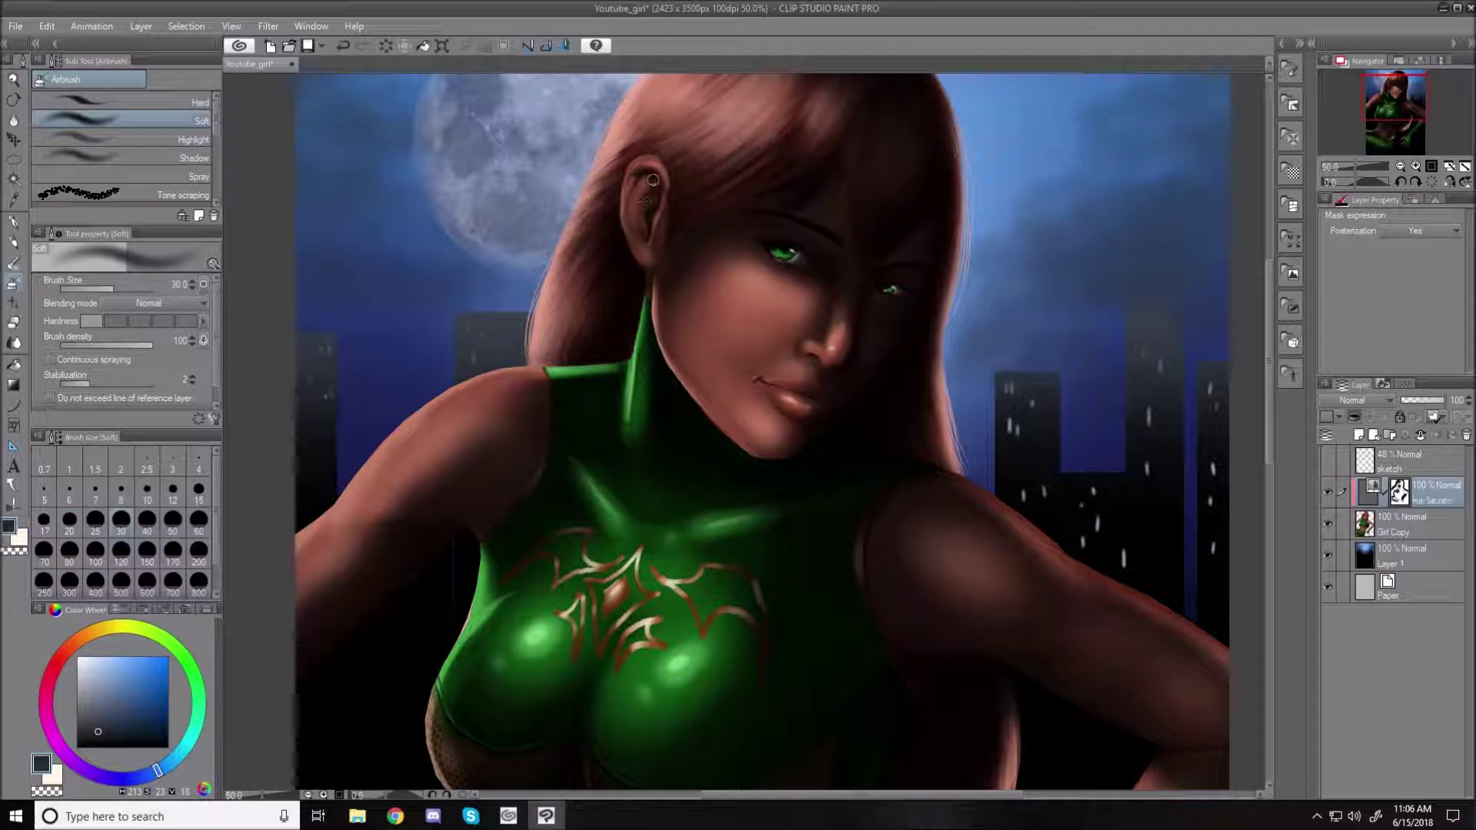
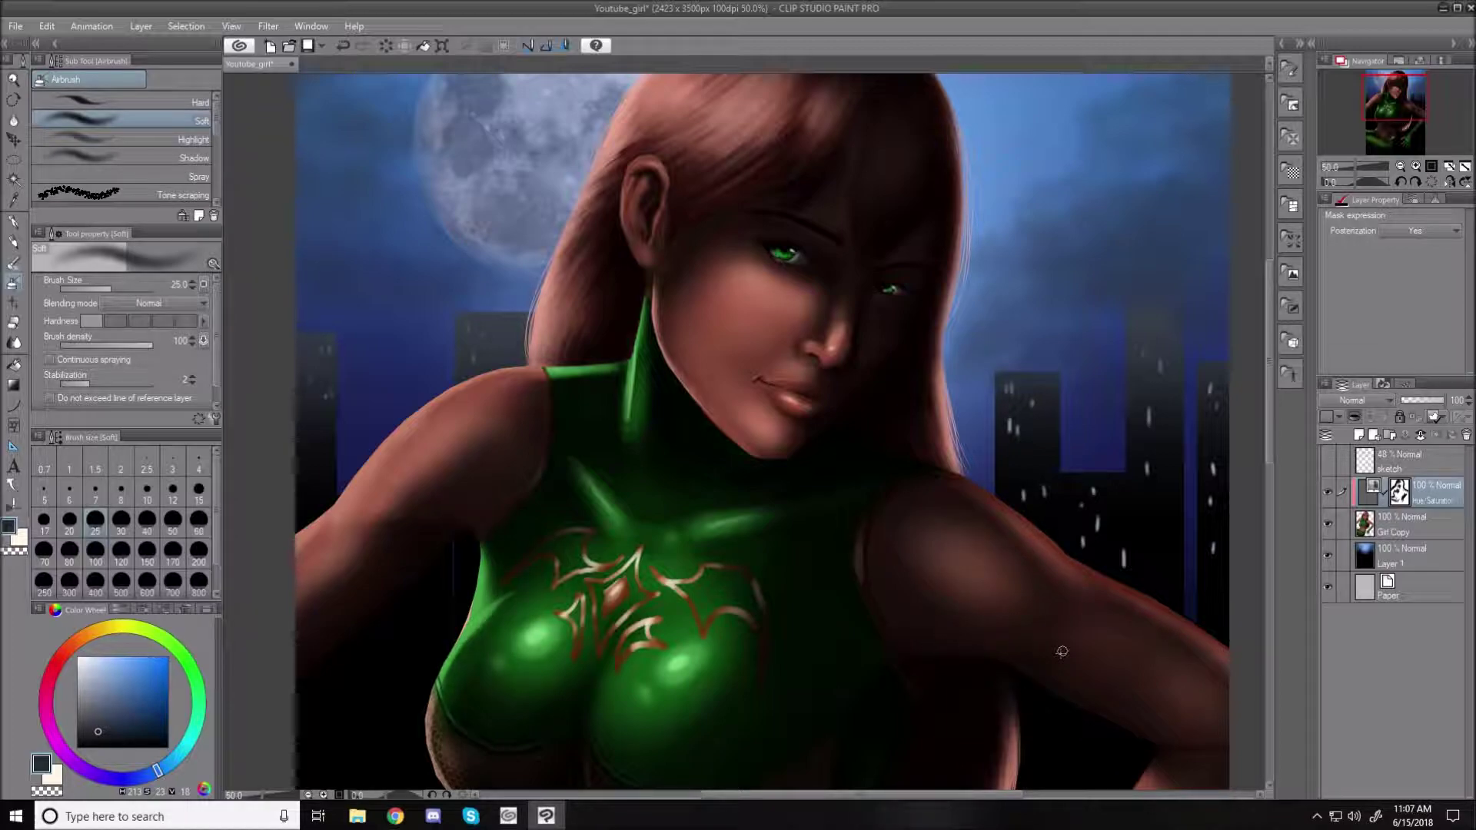
- Darken the shadowed side of the face around the far eye with the Soft airbrush at size 80
key(ctrl+0)
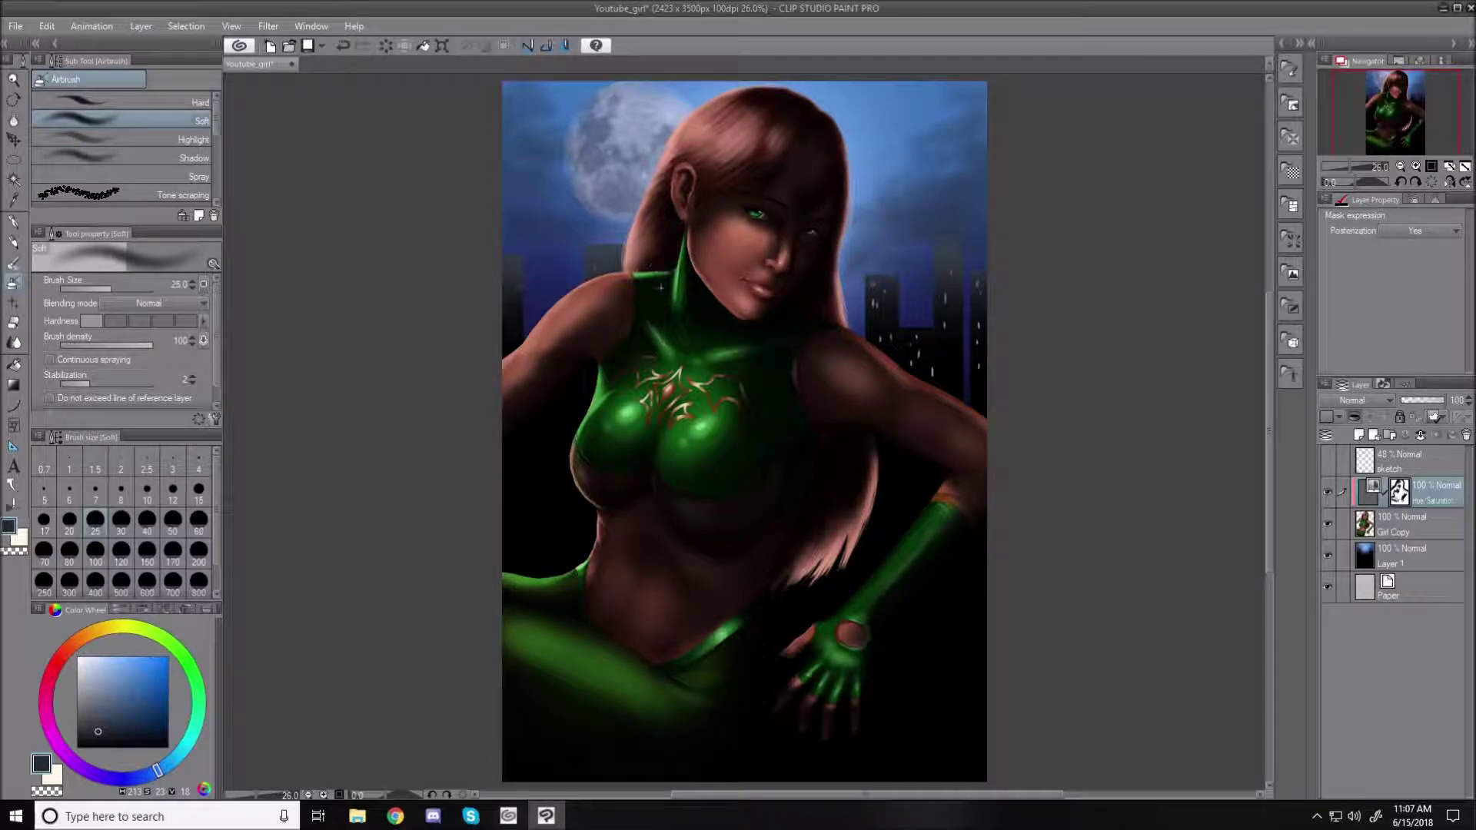
key(bracketright)
key(bracketright)
key(bracketright)
key(bracketright)
key(bracketright)
key(bracketright)
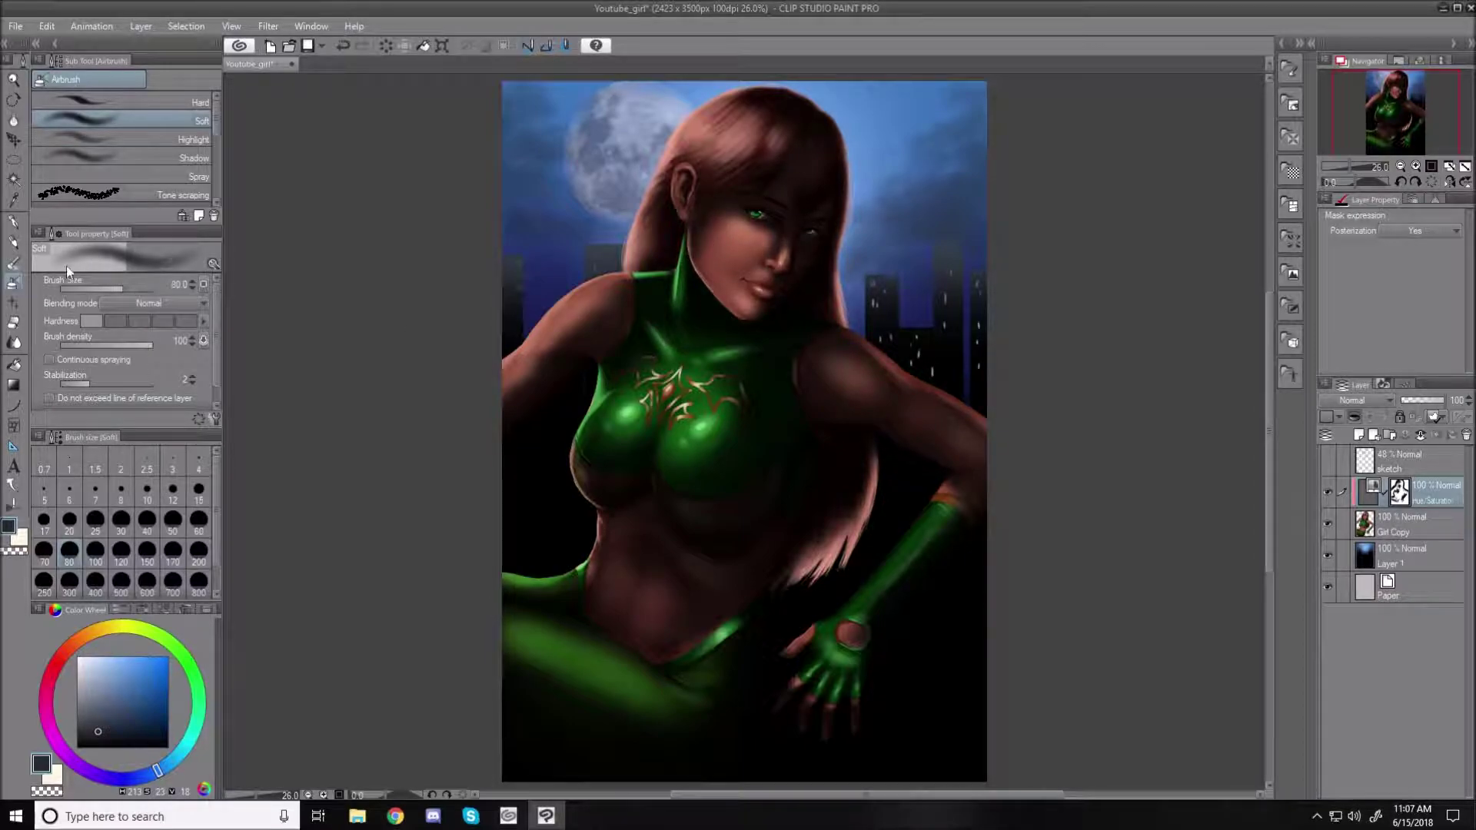
- Restore light on the cheek and the far eye on the correction mask with the Soft eraser at sizes 150 and 100
click(15, 326)
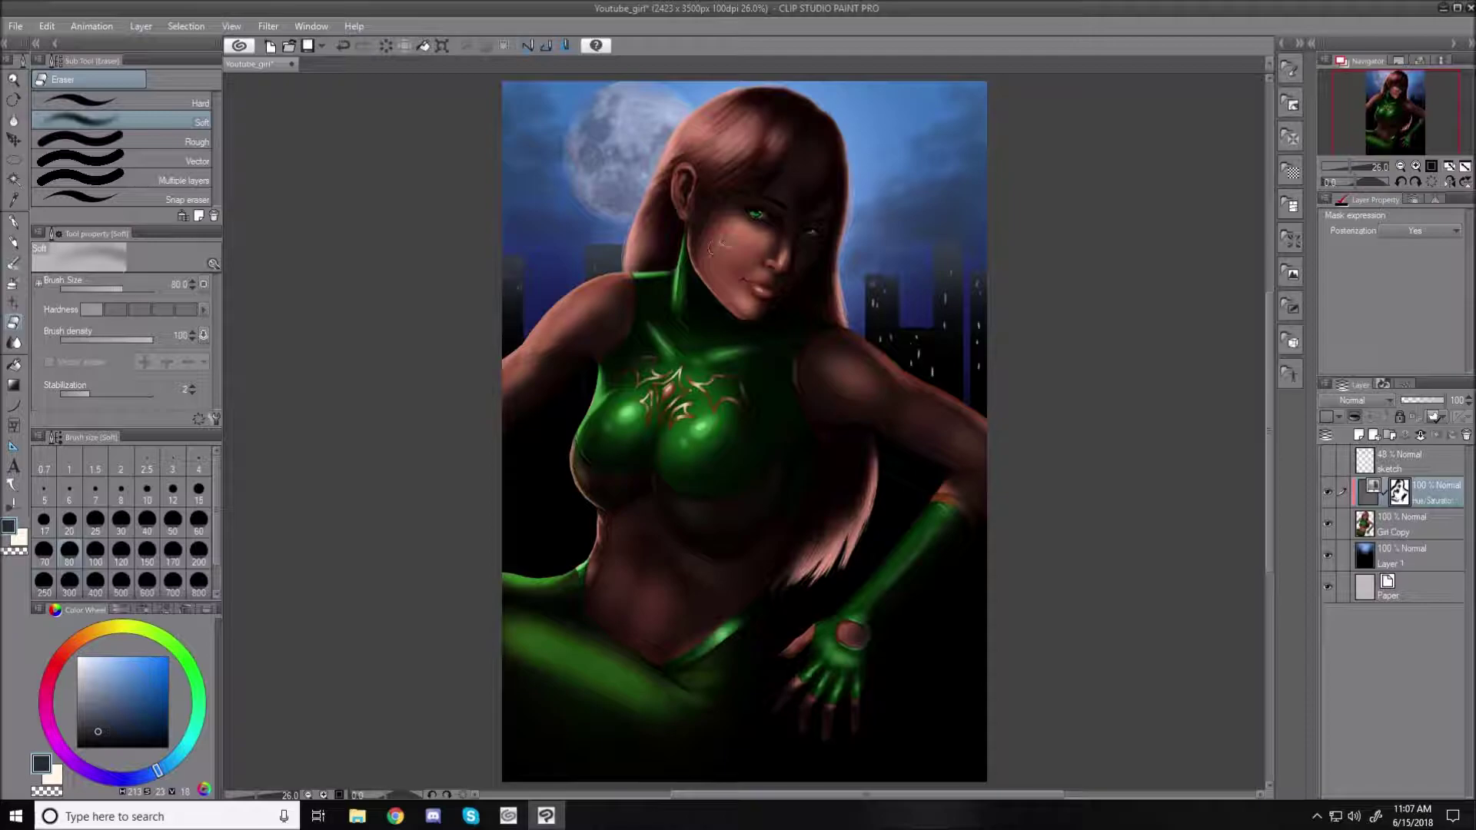
key(bracketright)
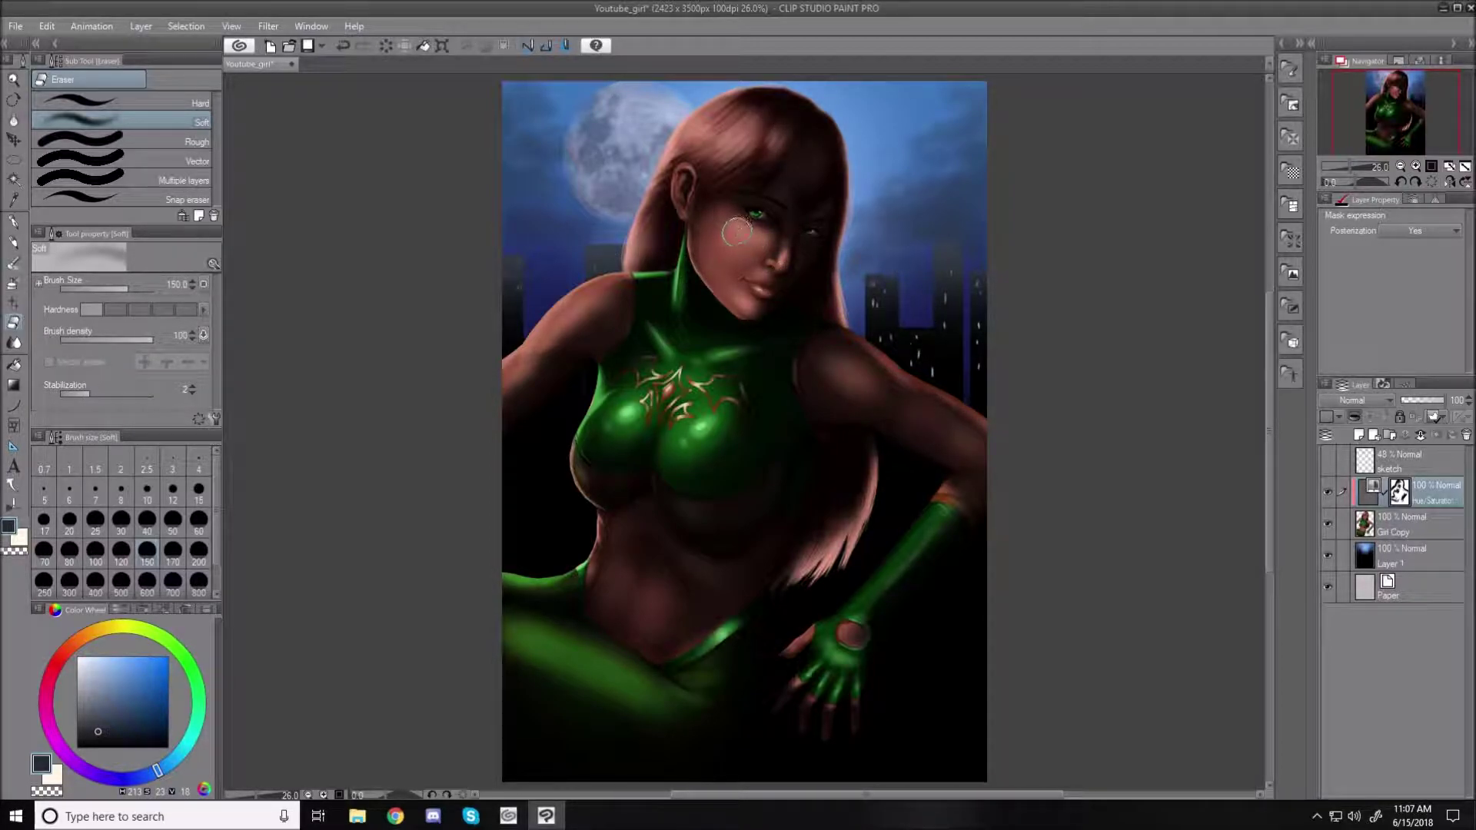
key(bracketleft)
key(bracketleft)
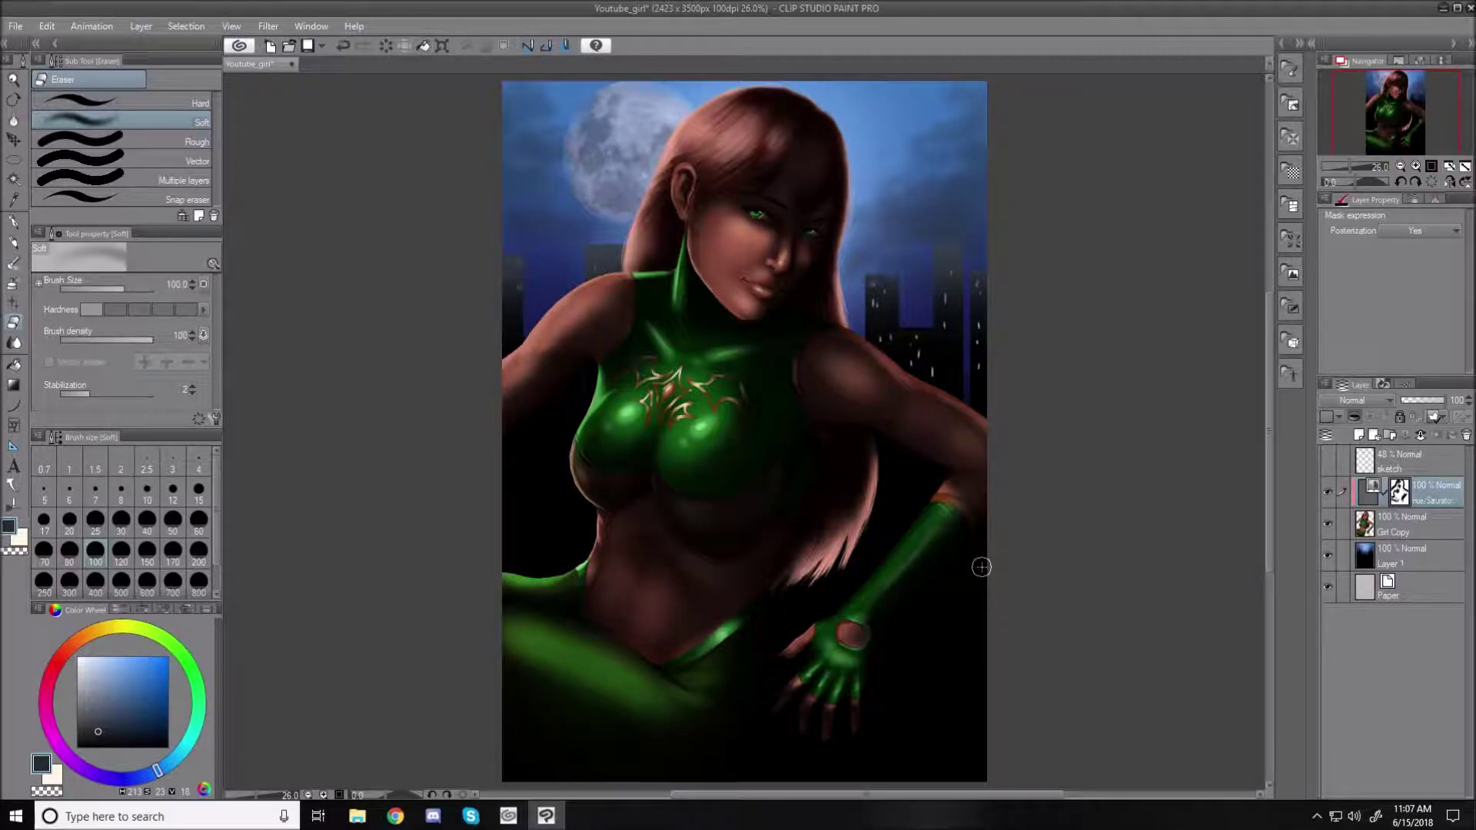
- Touch up the light along the far side of the face and hair with the Soft eraser at size 200
key(bracketright)
key(bracketright)
key(bracketright)
key(bracketright)
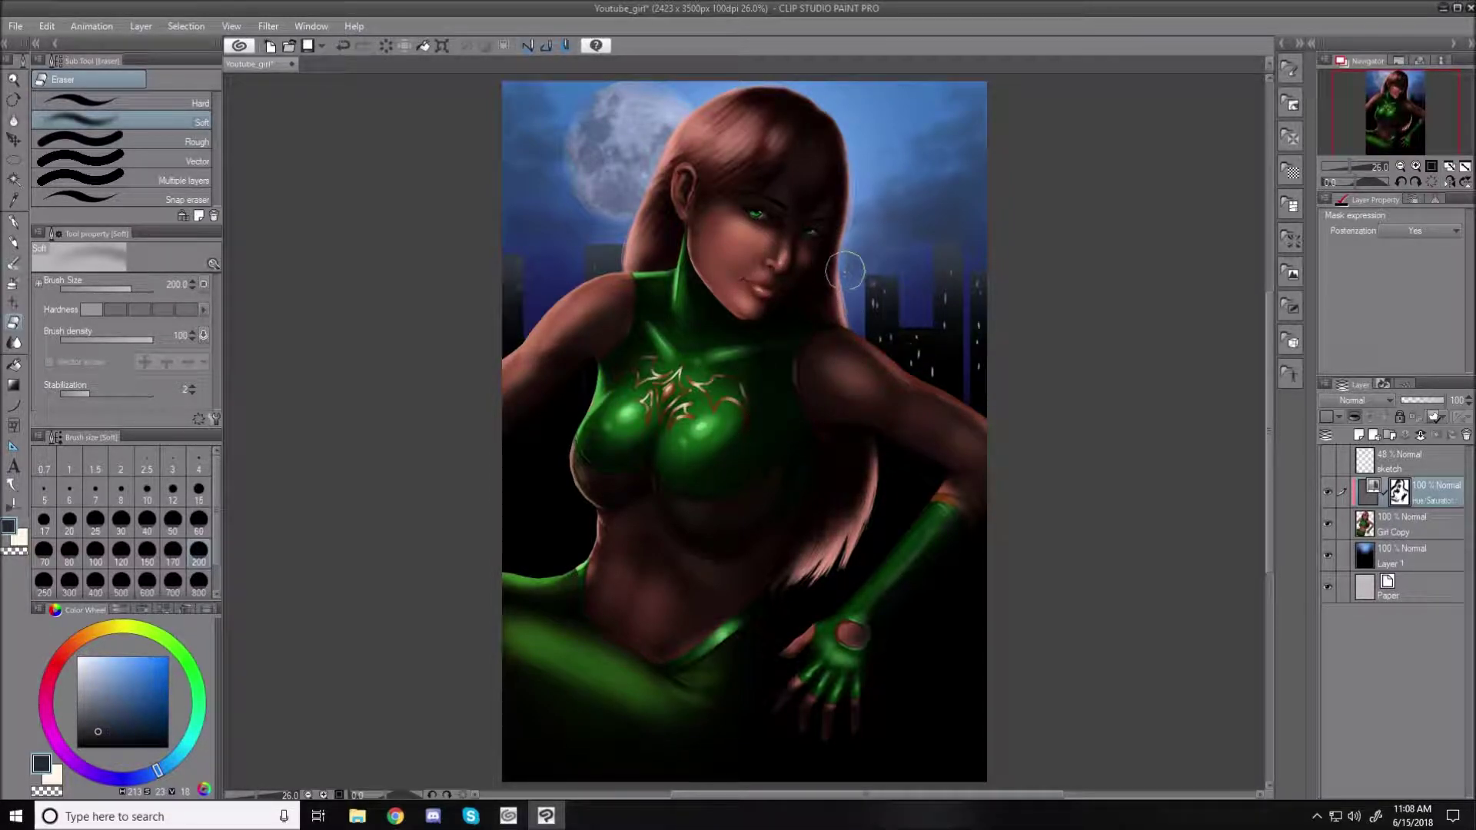
- Reduce the Soft eraser to size 25 for fine touch-ups on the correction mask
key(bracketleft)
key(bracketleft)
key(bracketleft)
key(bracketleft)
key(bracketleft)
key(bracketleft)
key(bracketleft)
key(bracketleft)
key(bracketleft)
key(bracketleft)
key(bracketleft)
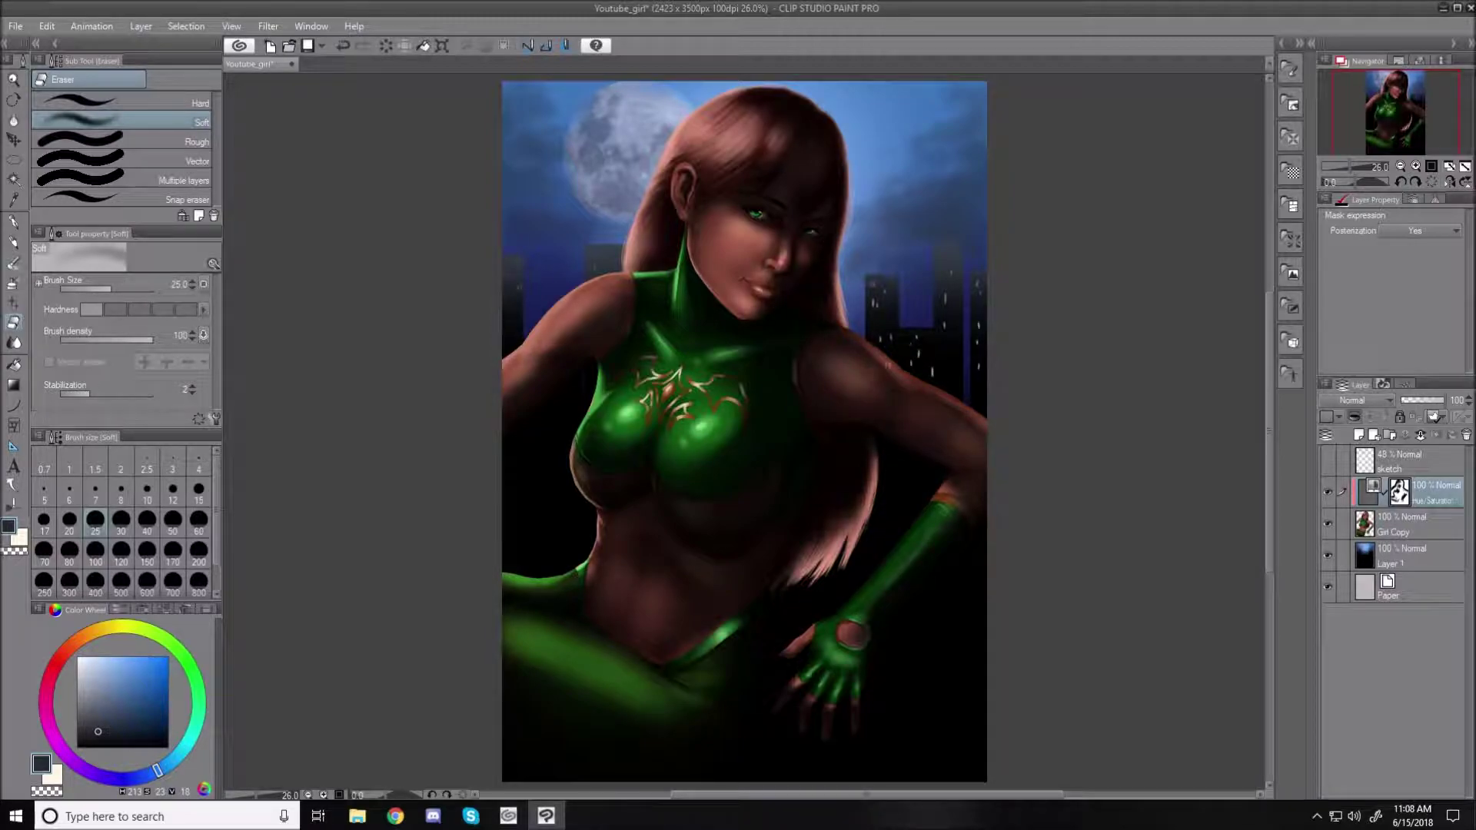
- Restore light on the suit's chest and its emblem on the correction mask with the Soft eraser at sizes 200 and 250
key(bracketright)
key(bracketright)
key(bracketright)
key(bracketright)
key(bracketright)
key(bracketright)
key(bracketright)
key(bracketright)
key(bracketright)
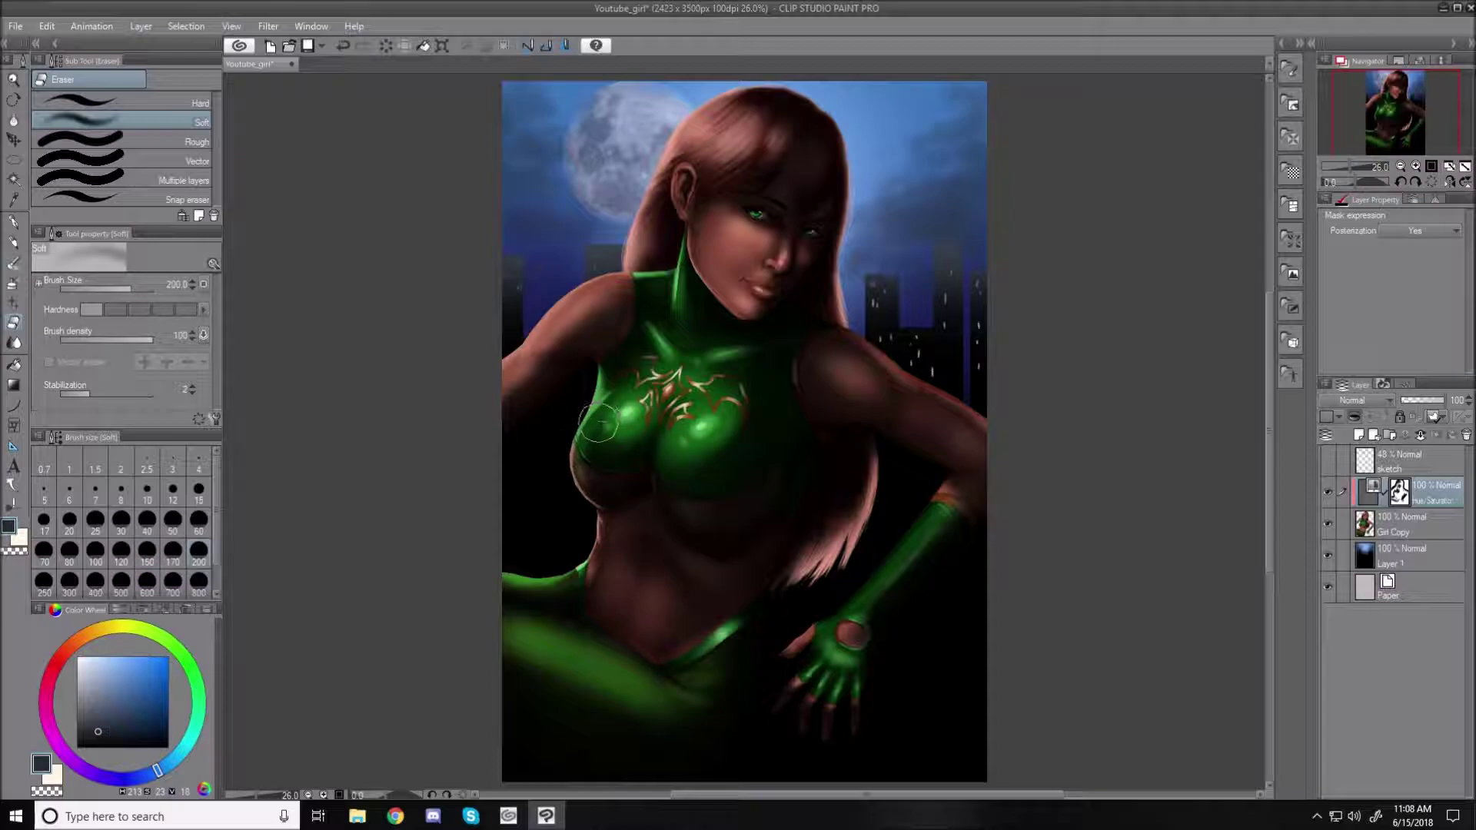
key(bracketright)
key(bracketright)
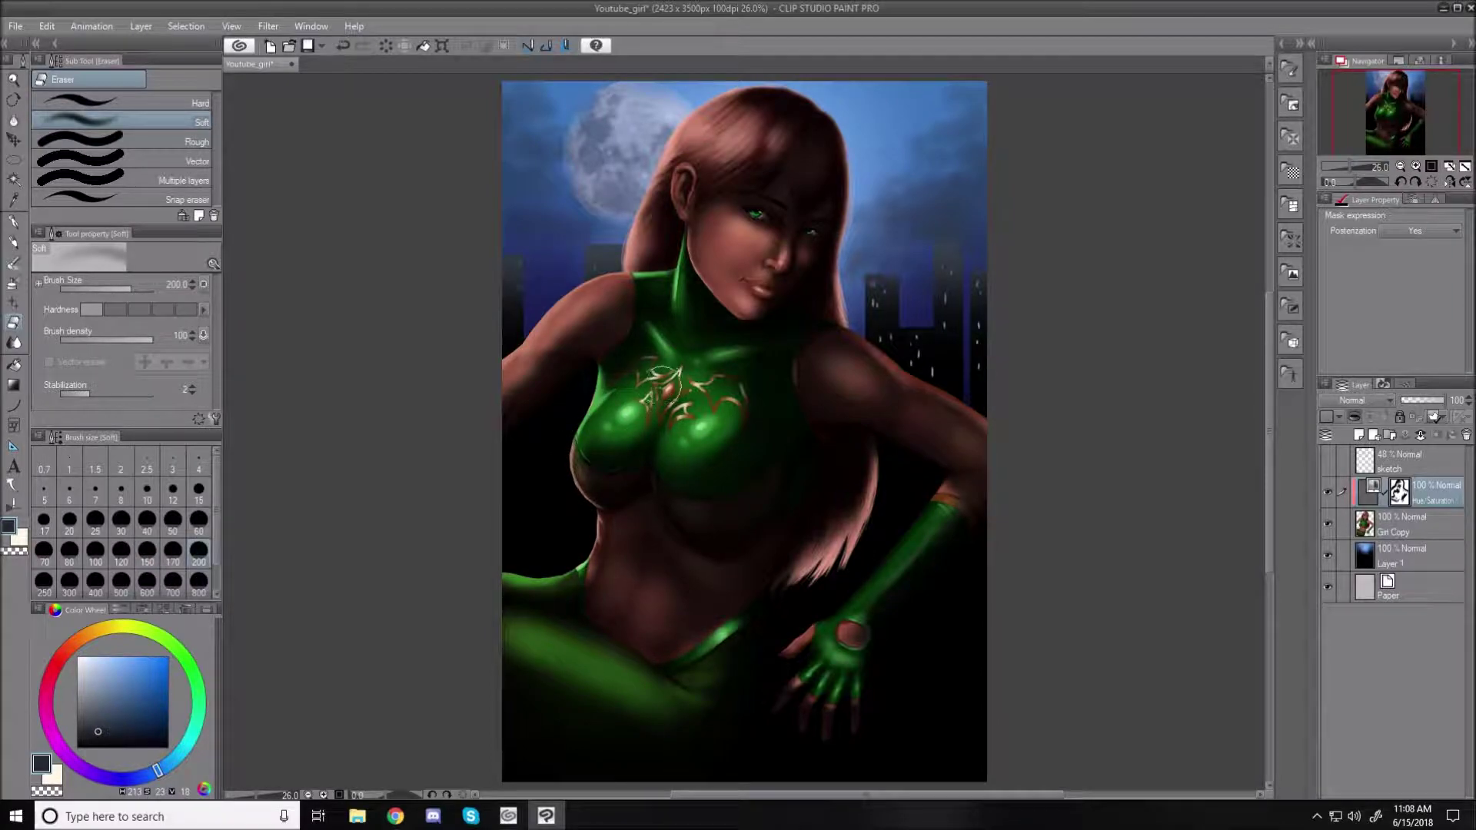
mouse_move(678, 384)
mouse_down()
mouse_move(711, 427)
mouse_move(715, 389)
mouse_up()
key(bracketright)
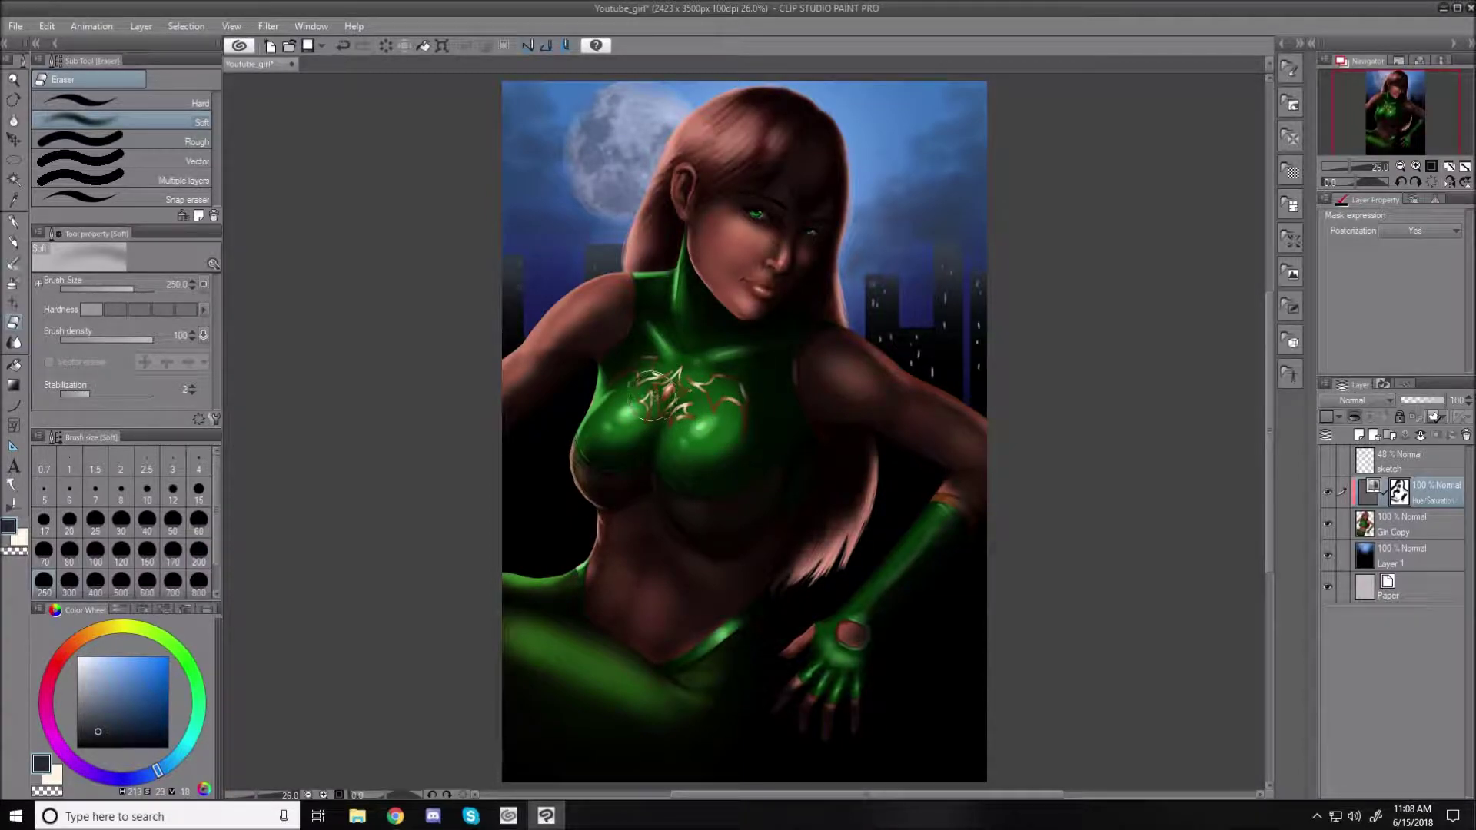
- Bring out the light on the abdomen around the navel with the Soft eraser at sizes 150 and 170
key(bracketleft)
key(bracketleft)
key(bracketleft)
key(bracketleft)
key(bracketright)
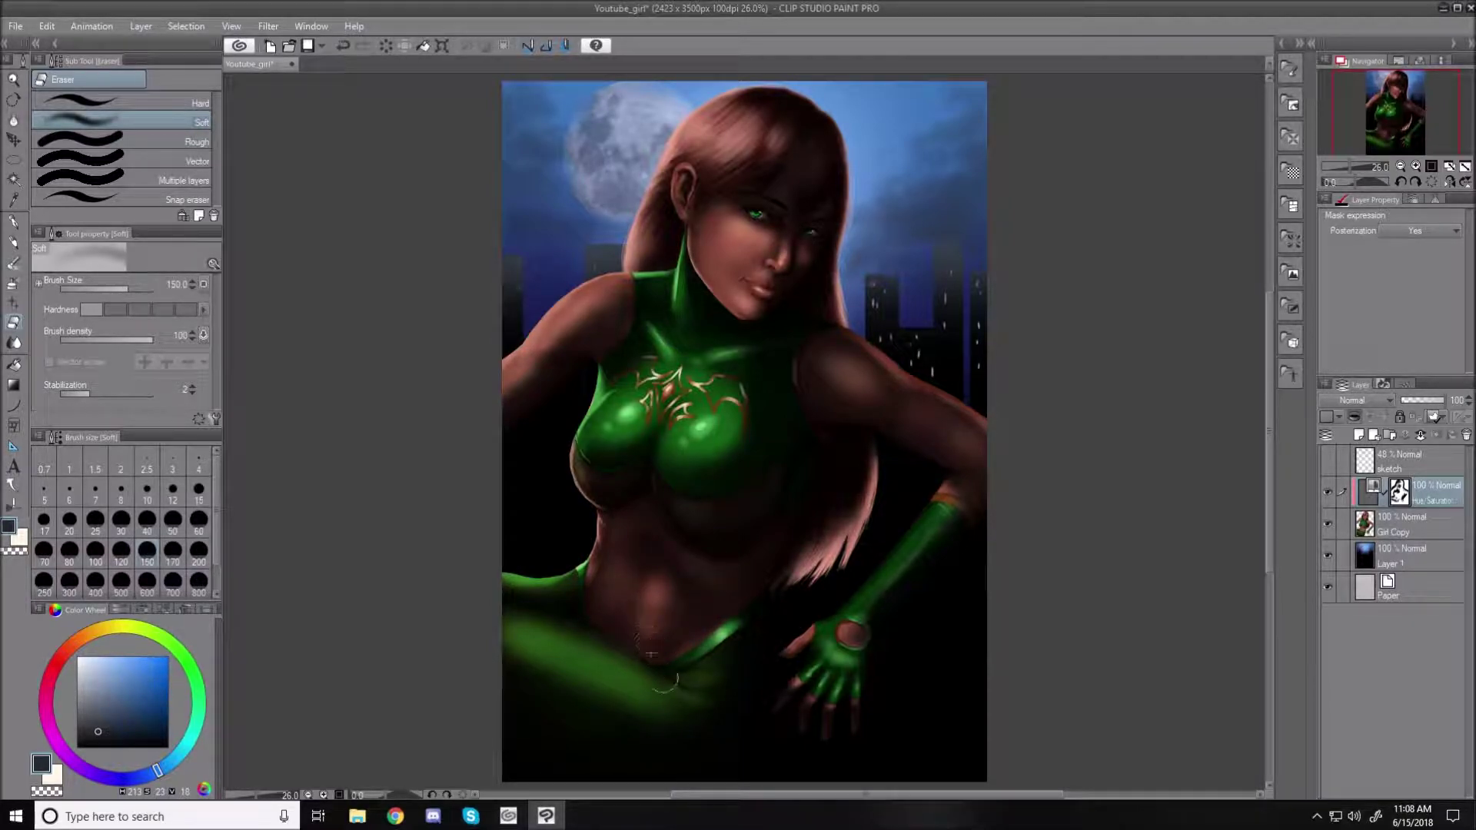
key(bracketright)
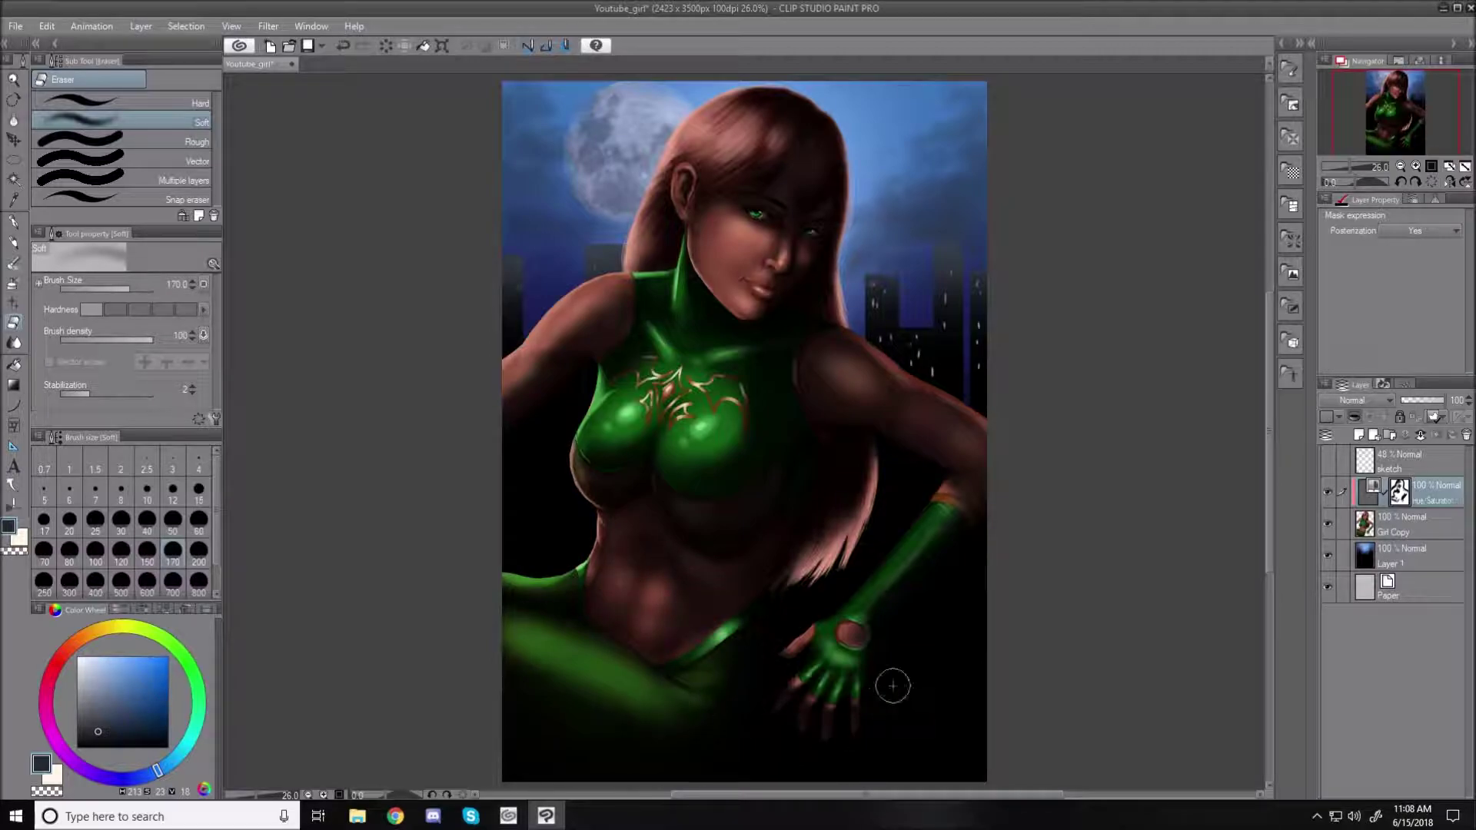
- Erase highlights along the lower ribs and the far side of the waist with the Soft eraser at sizes 120, 200 and 300
key(bracketleft)
key(bracketleft)
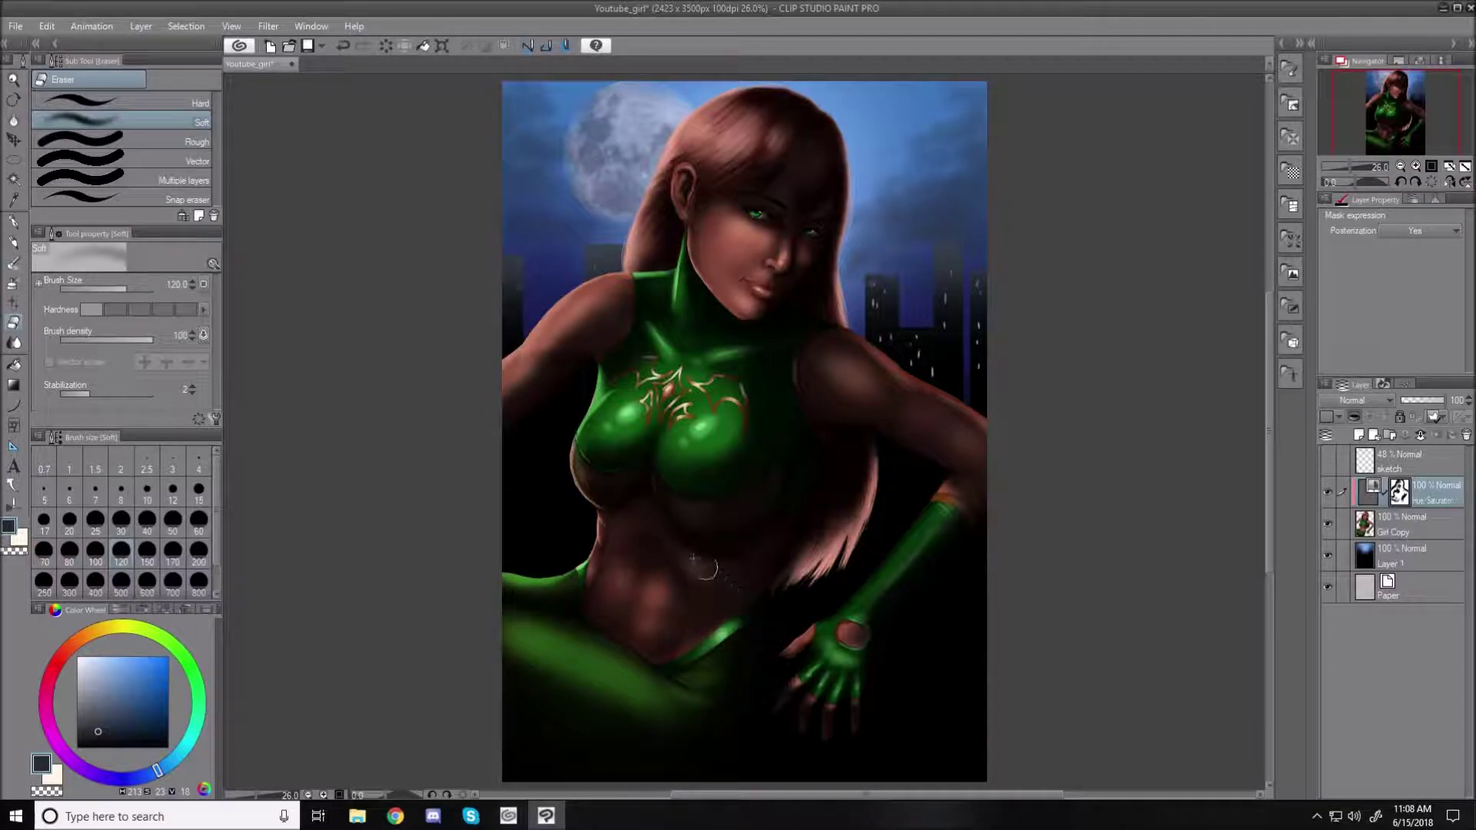
key(bracketright)
key(bracketright)
key(bracketright)
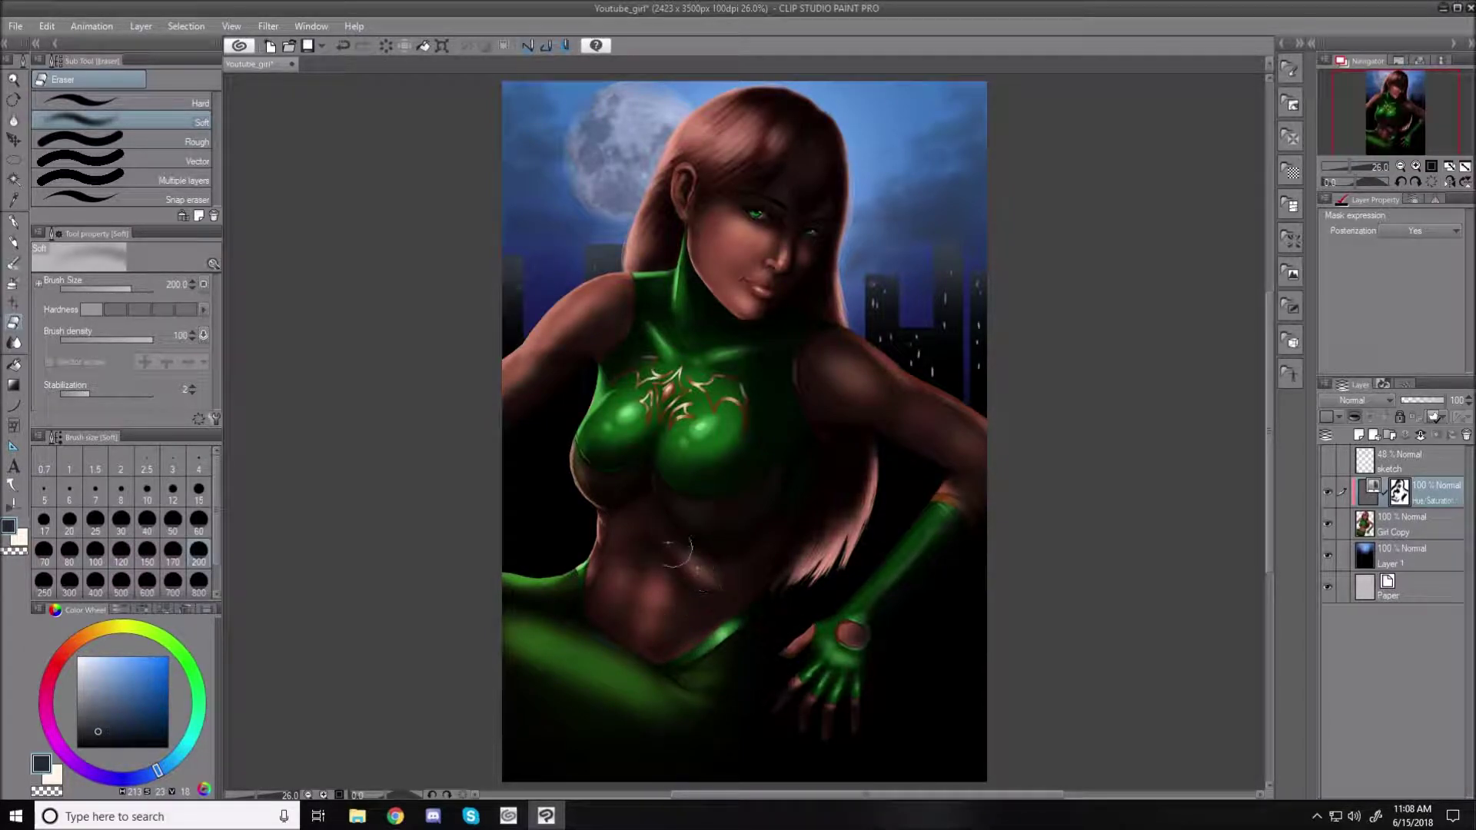
key(bracketright)
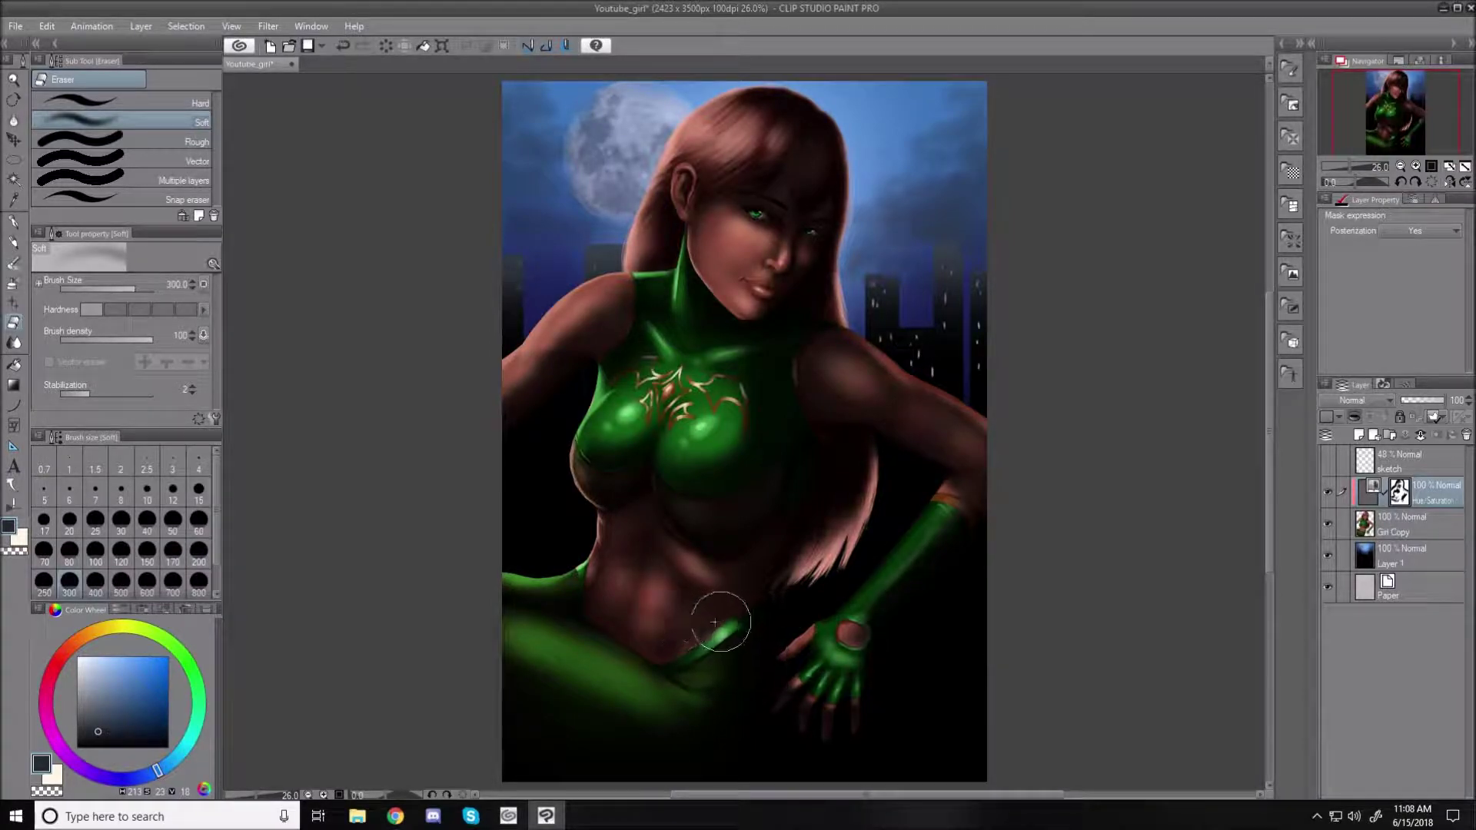
- Lighten both shoulders and upper arms on the correction mask with the Soft eraser at size 300
key(bracketright)
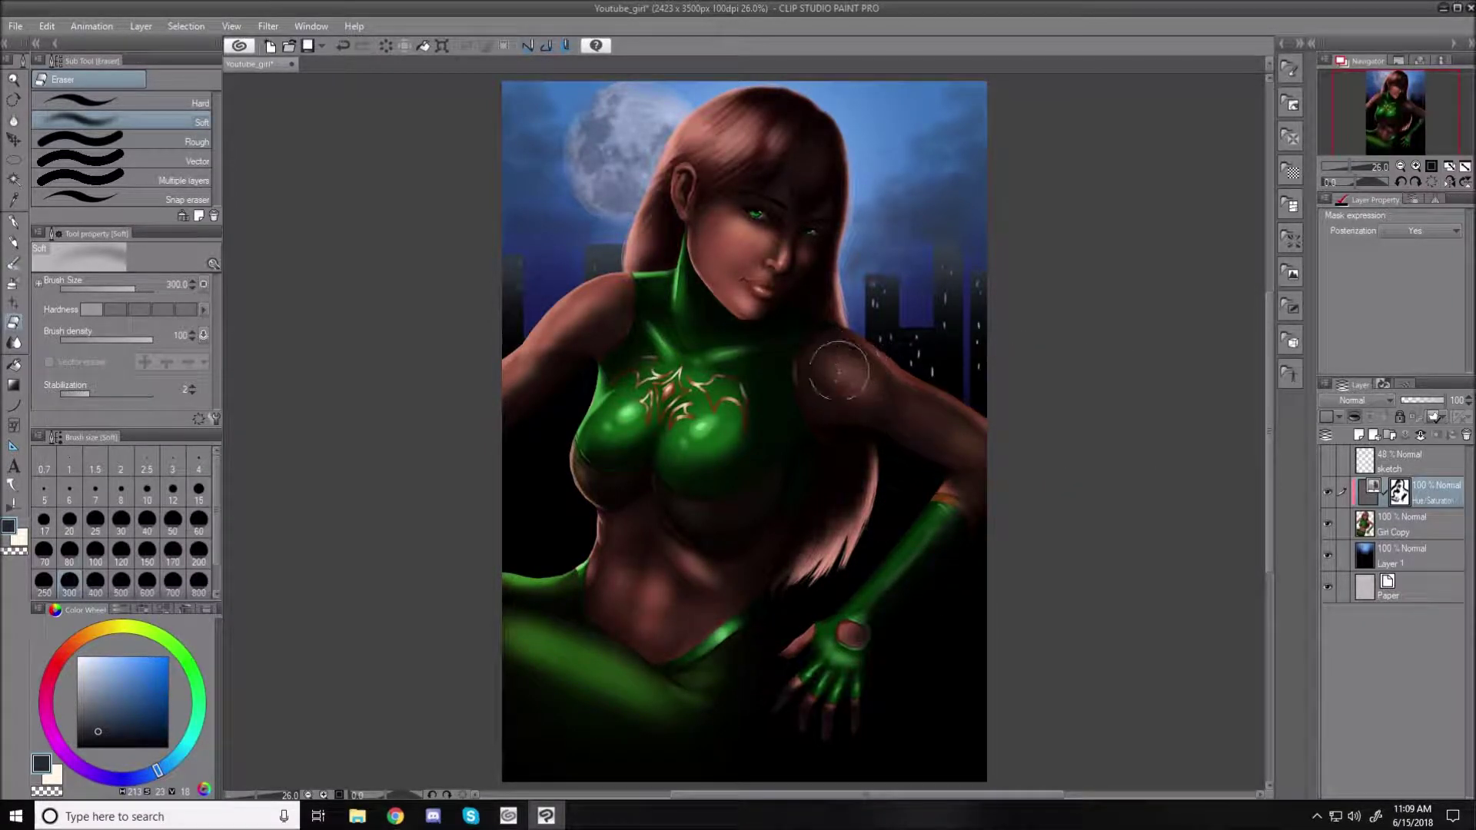
mouse_move(827, 383)
mouse_down()
mouse_move(886, 395)
mouse_move(845, 354)
mouse_move(833, 350)
mouse_move(963, 436)
mouse_move(887, 399)
mouse_move(965, 454)
mouse_move(925, 422)
mouse_up()
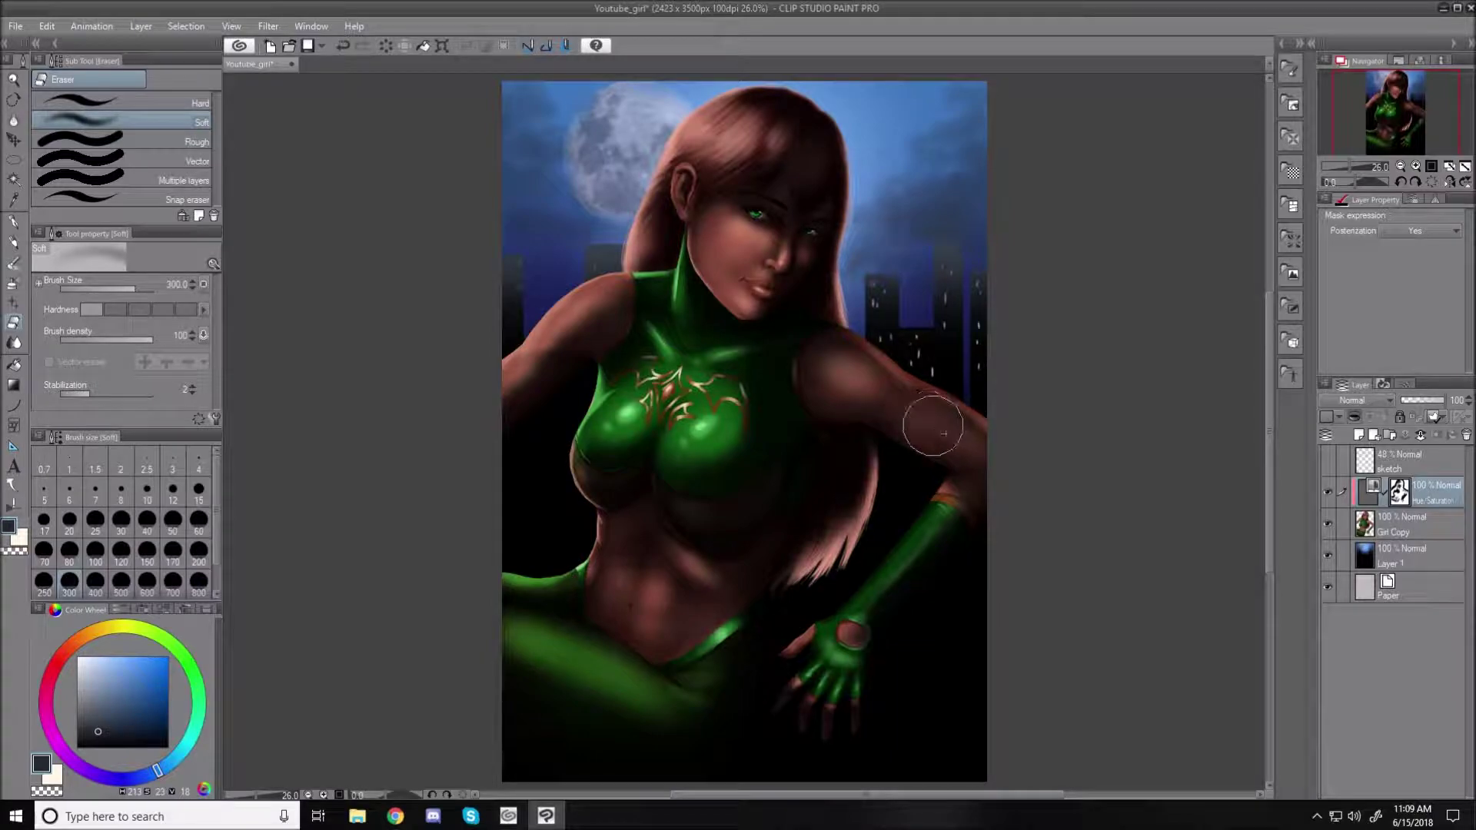
mouse_move(607, 310)
mouse_down()
mouse_move(538, 315)
mouse_move(504, 404)
mouse_up()
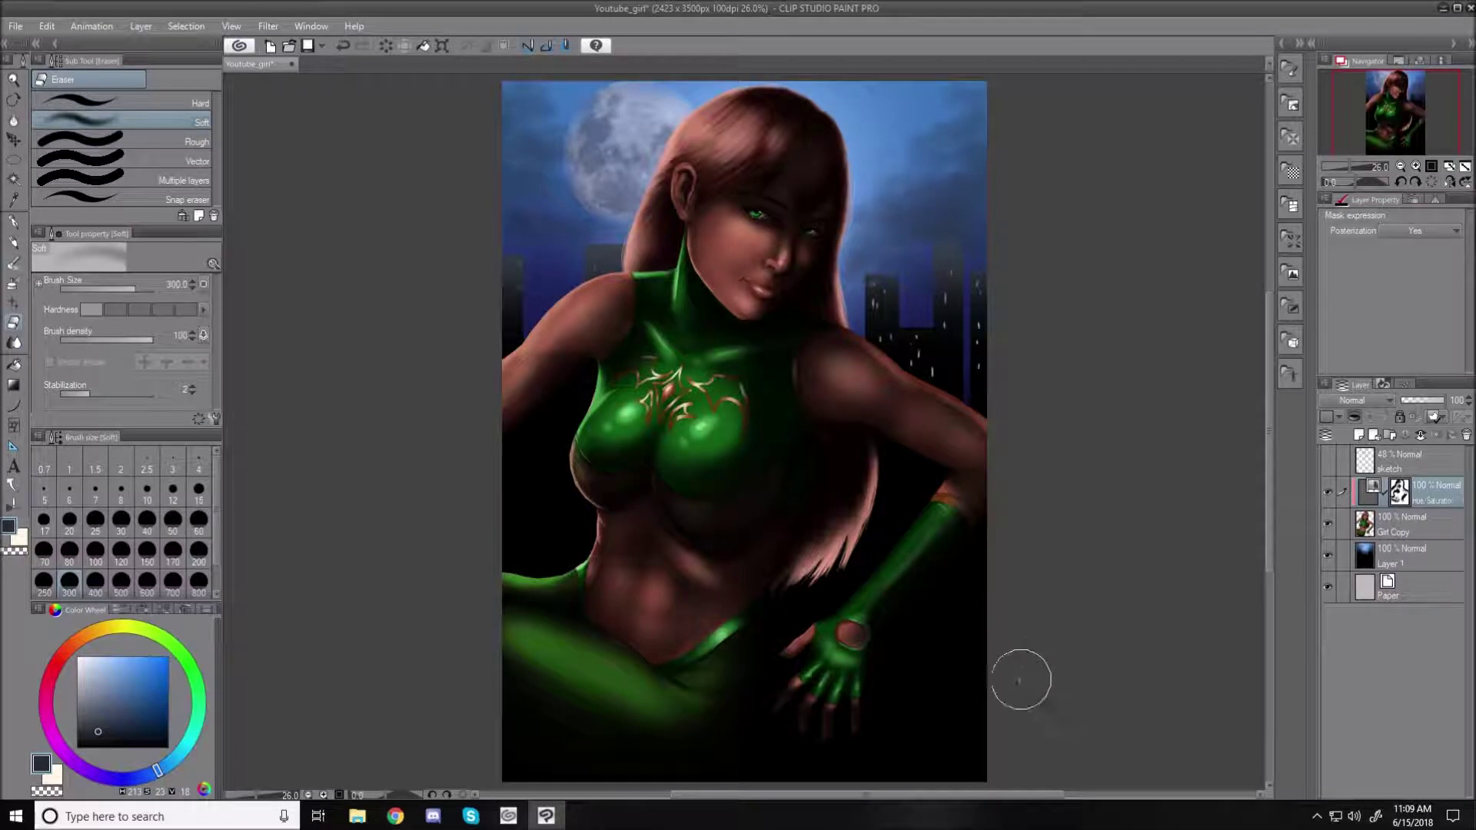
- Restore light along the glove's hand and forearm with the Soft eraser at size 80
key(bracketleft)
key(bracketleft)
key(bracketleft)
key(bracketleft)
key(bracketleft)
key(bracketleft)
key(bracketleft)
key(bracketleft)
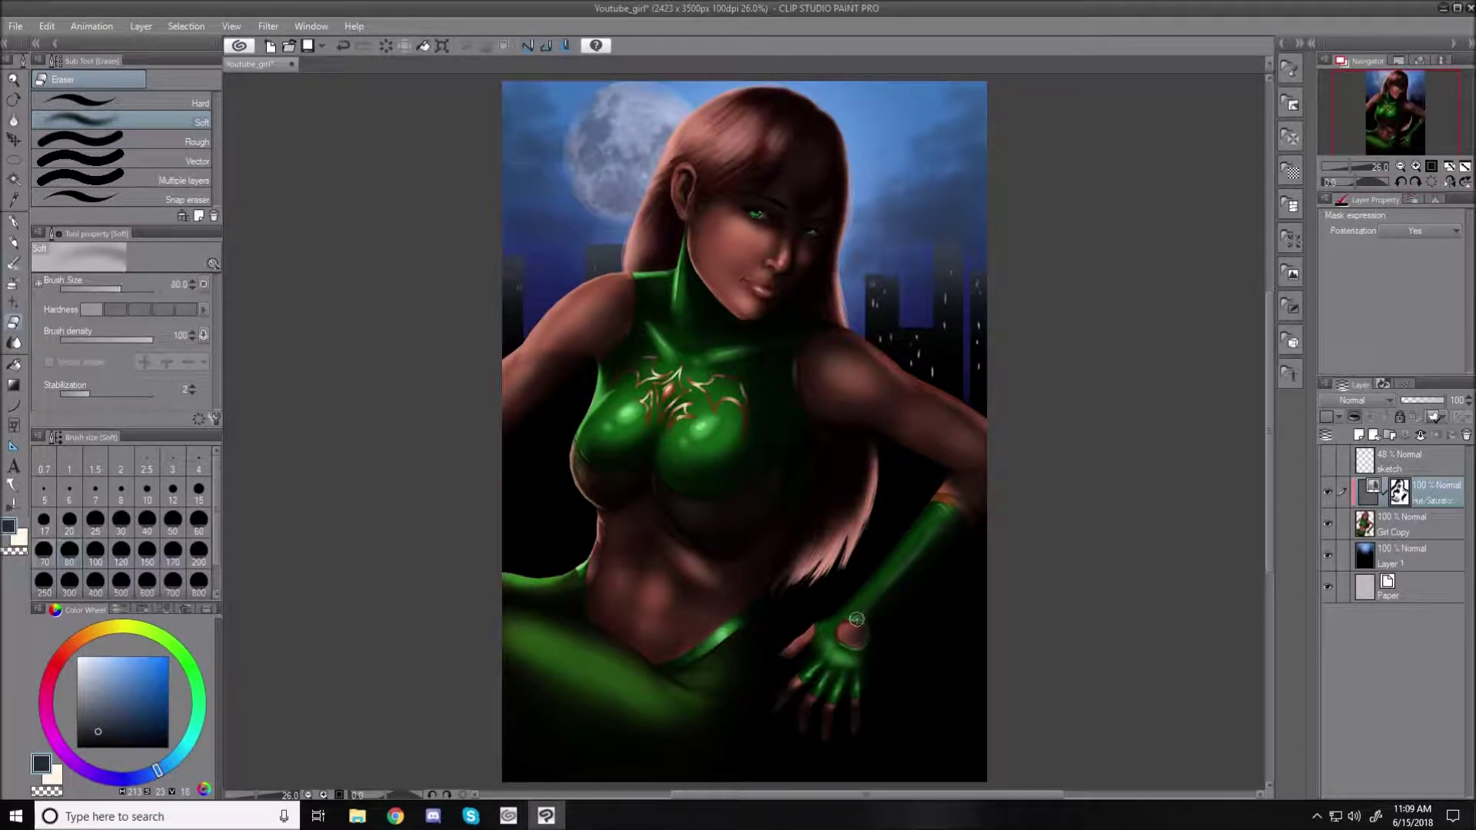
- Lighten the shadowed underside of the suit's chest with the Soft eraser at size 120
key(bracketright)
key(bracketright)
key(bracketright)
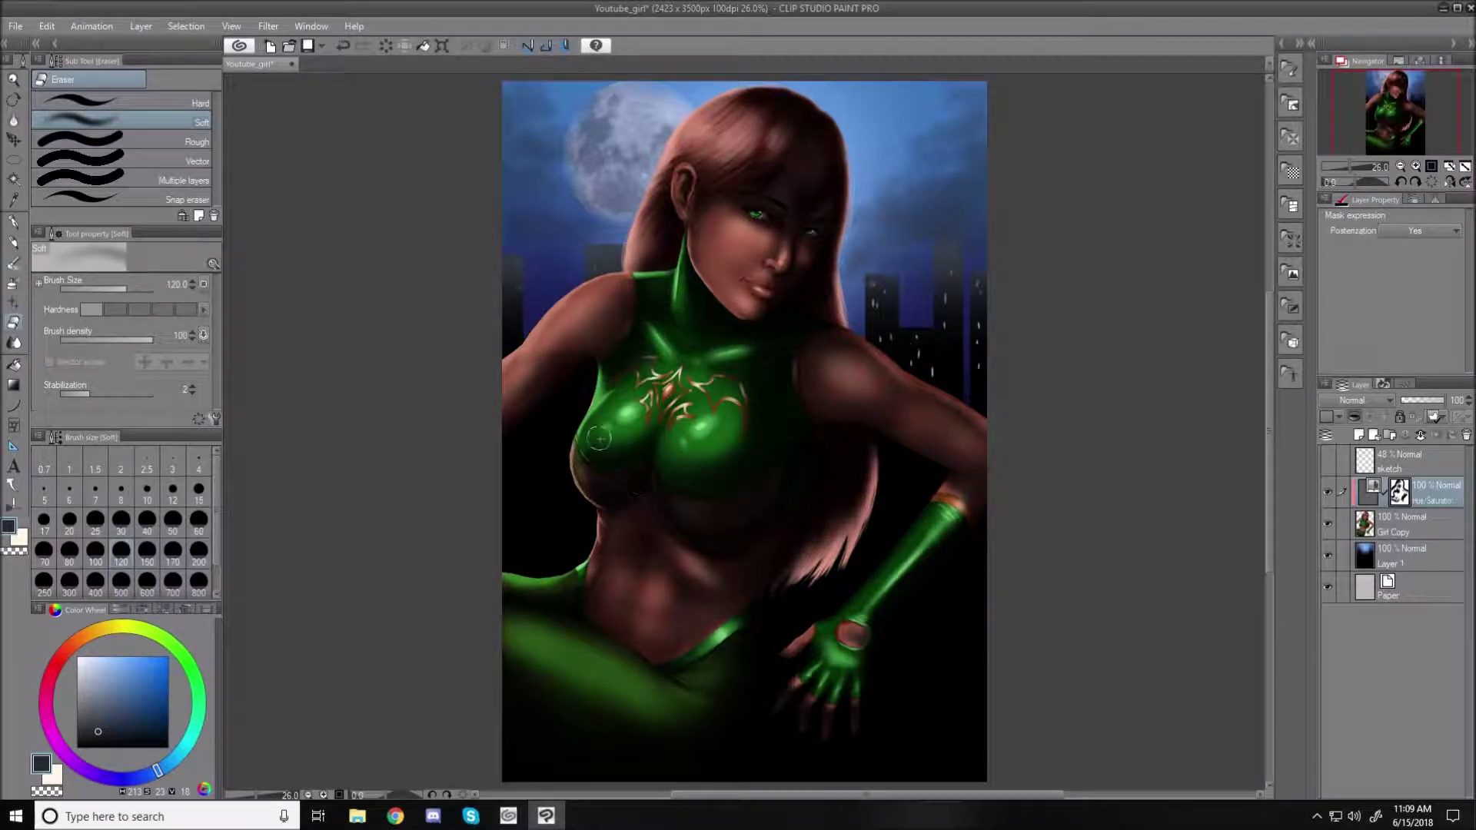
mouse_move(592, 472)
mouse_down()
mouse_move(675, 505)
mouse_move(670, 490)
mouse_move(724, 522)
mouse_move(666, 483)
mouse_move(715, 509)
mouse_move(585, 460)
mouse_move(634, 493)
mouse_up()
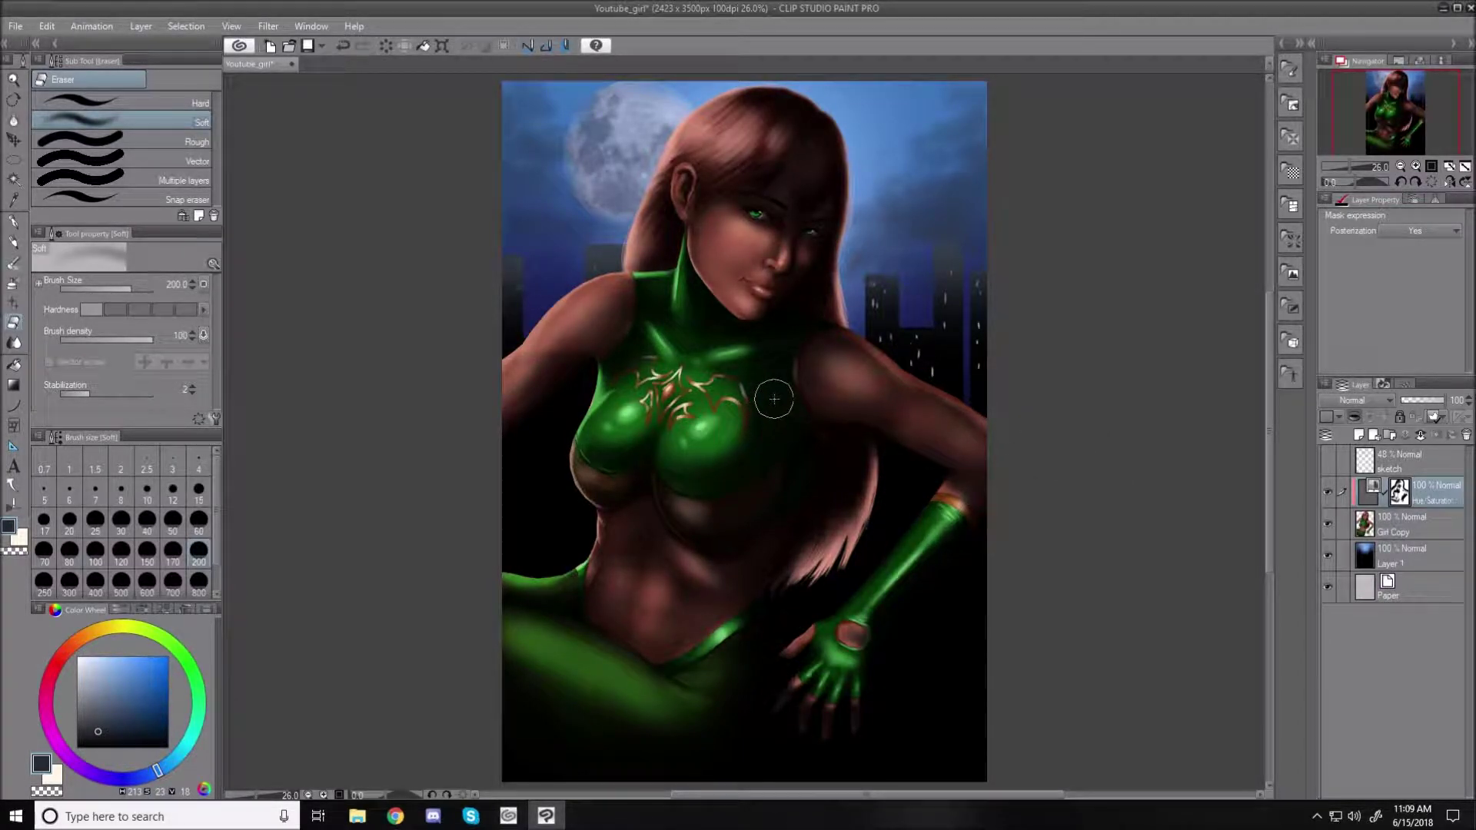
- Erase the Hue/Saturation mask along the lower hems of the green top using the Soft eraser at size 12
scroll(608, 346, up, 4)
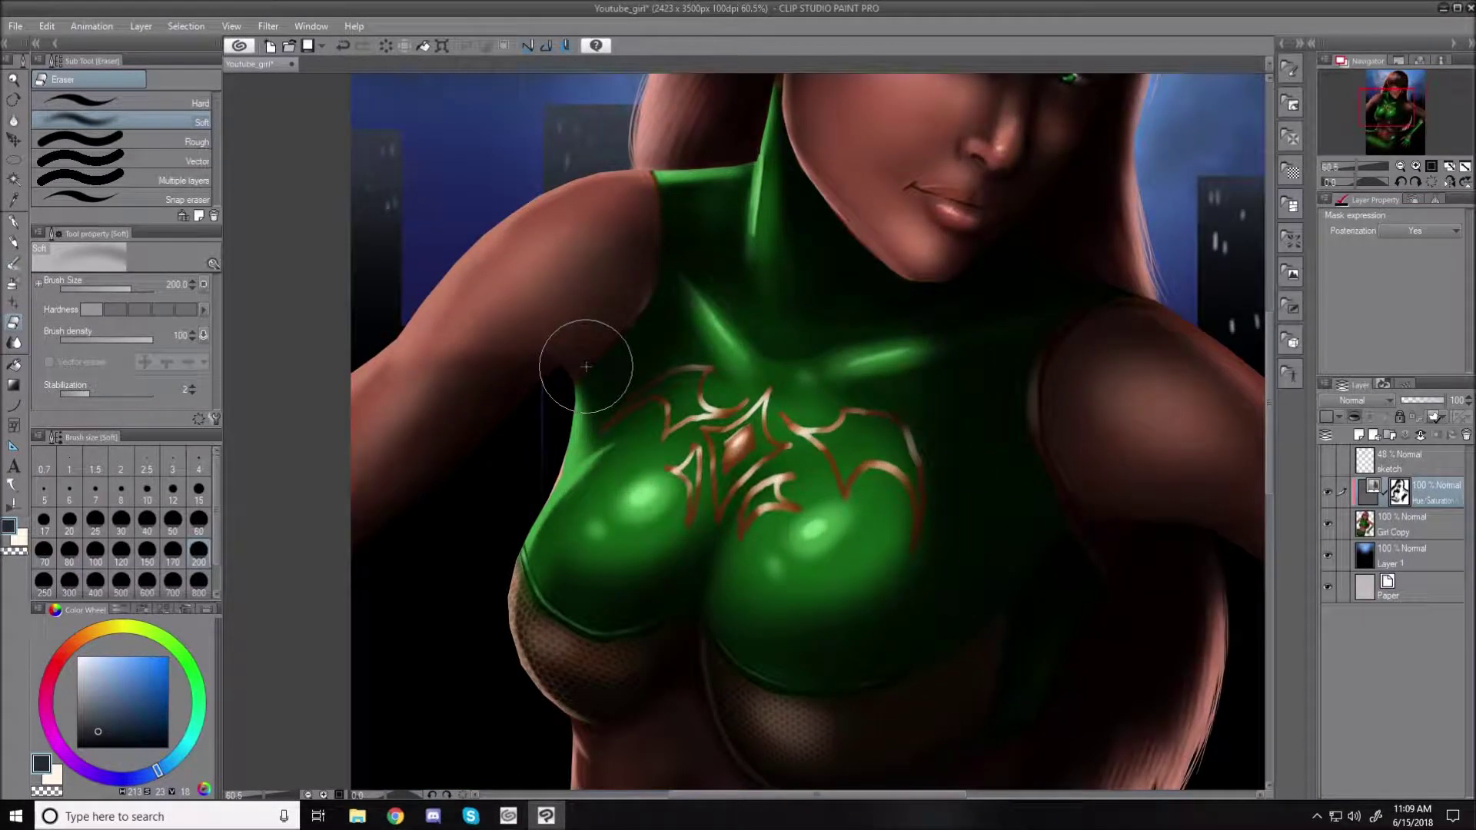
key(bracketleft)
key(bracketleft)
key(bracketleft)
key(bracketleft)
key(bracketleft)
key(bracketleft)
key(bracketleft)
key(bracketleft)
key(bracketleft)
key(bracketleft)
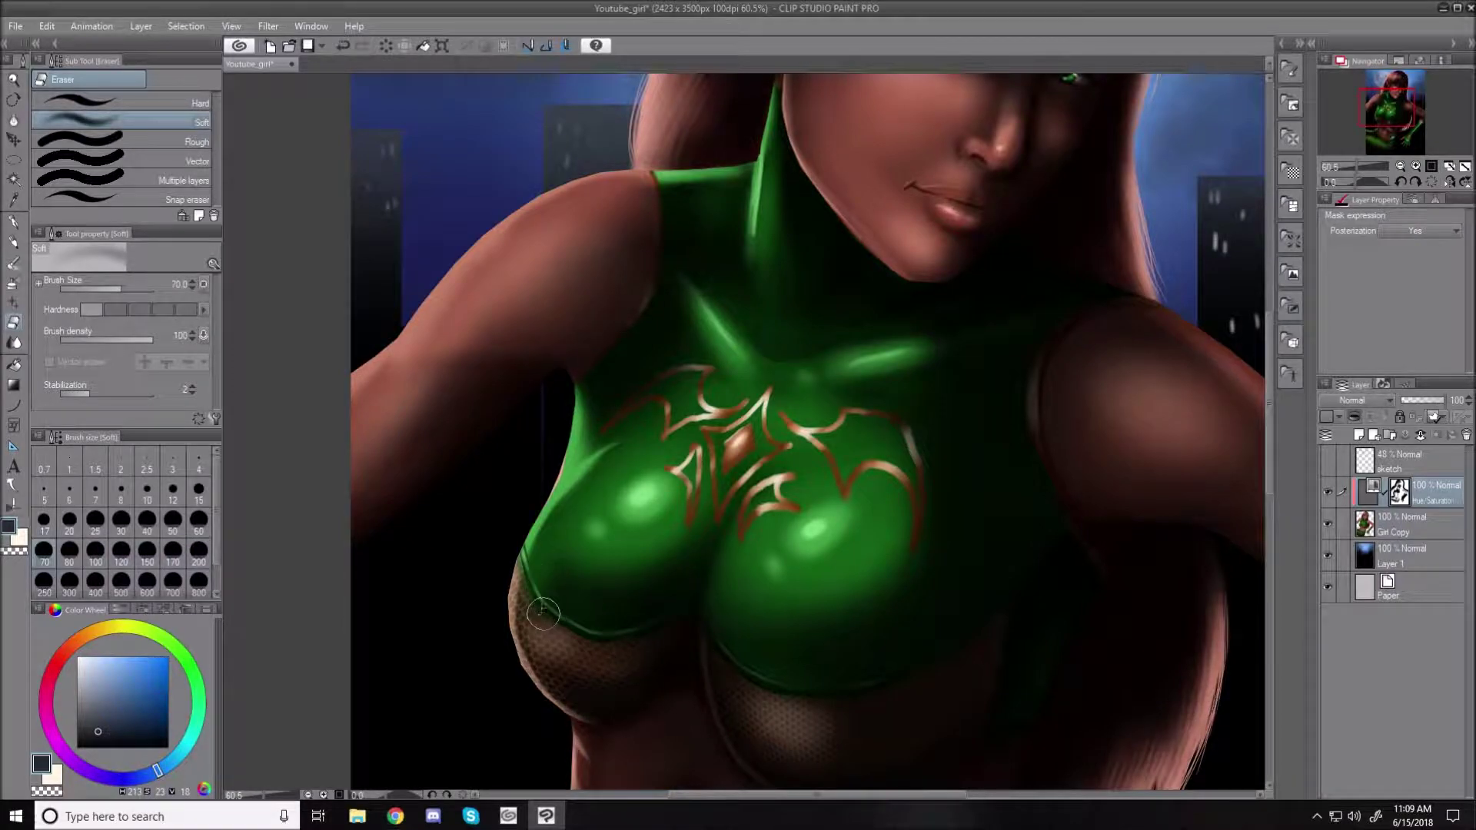
key(bracketleft)
key(bracketleft)
key(bracketleft)
key(bracketleft)
key(bracketleft)
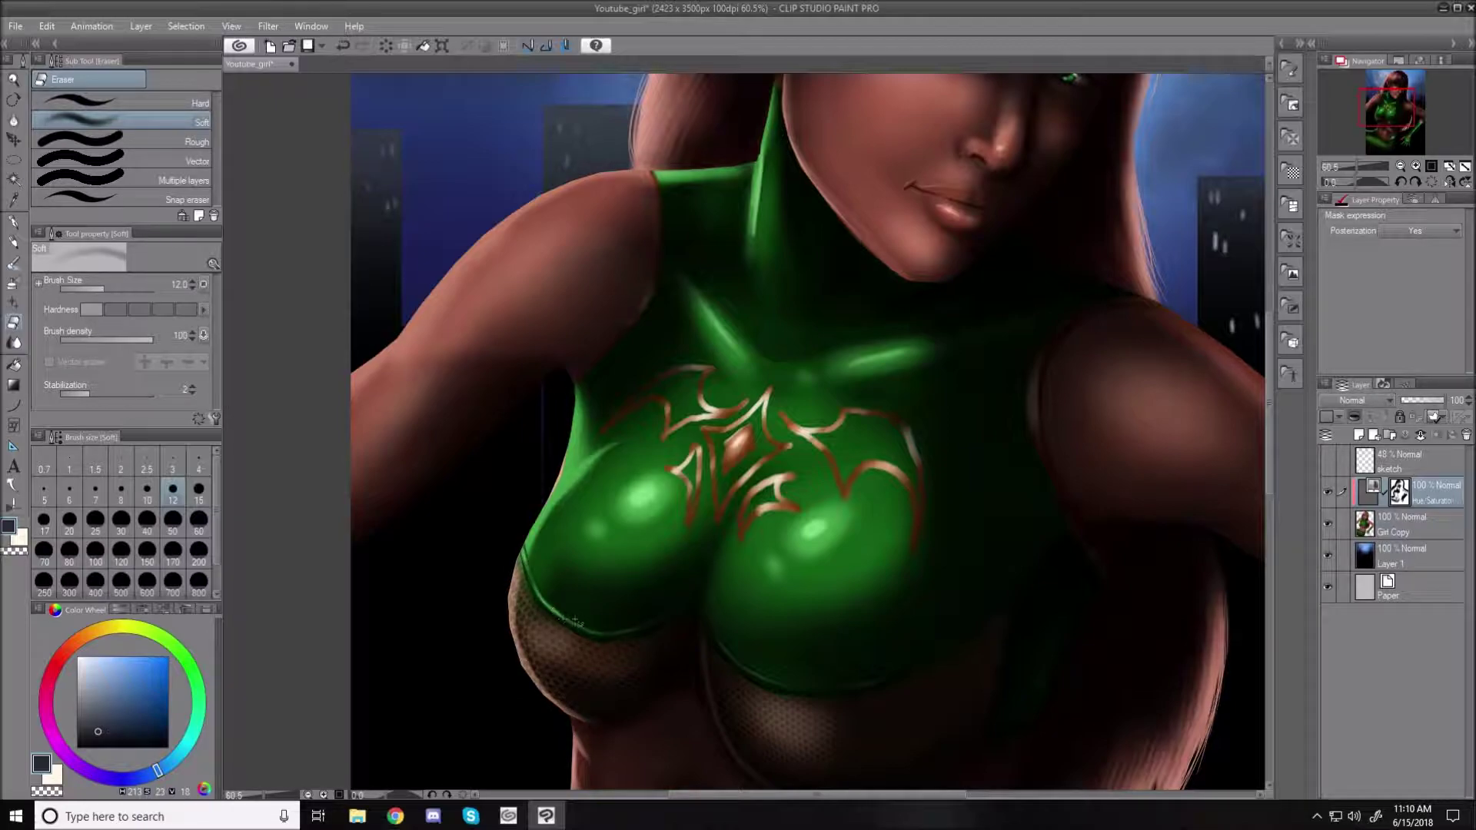
mouse_move(565, 617)
mouse_down()
mouse_move(642, 639)
mouse_move(620, 622)
mouse_move(601, 637)
mouse_move(694, 606)
mouse_move(776, 626)
mouse_move(755, 665)
mouse_move(731, 659)
mouse_up()
drag(763, 678, 850, 684)
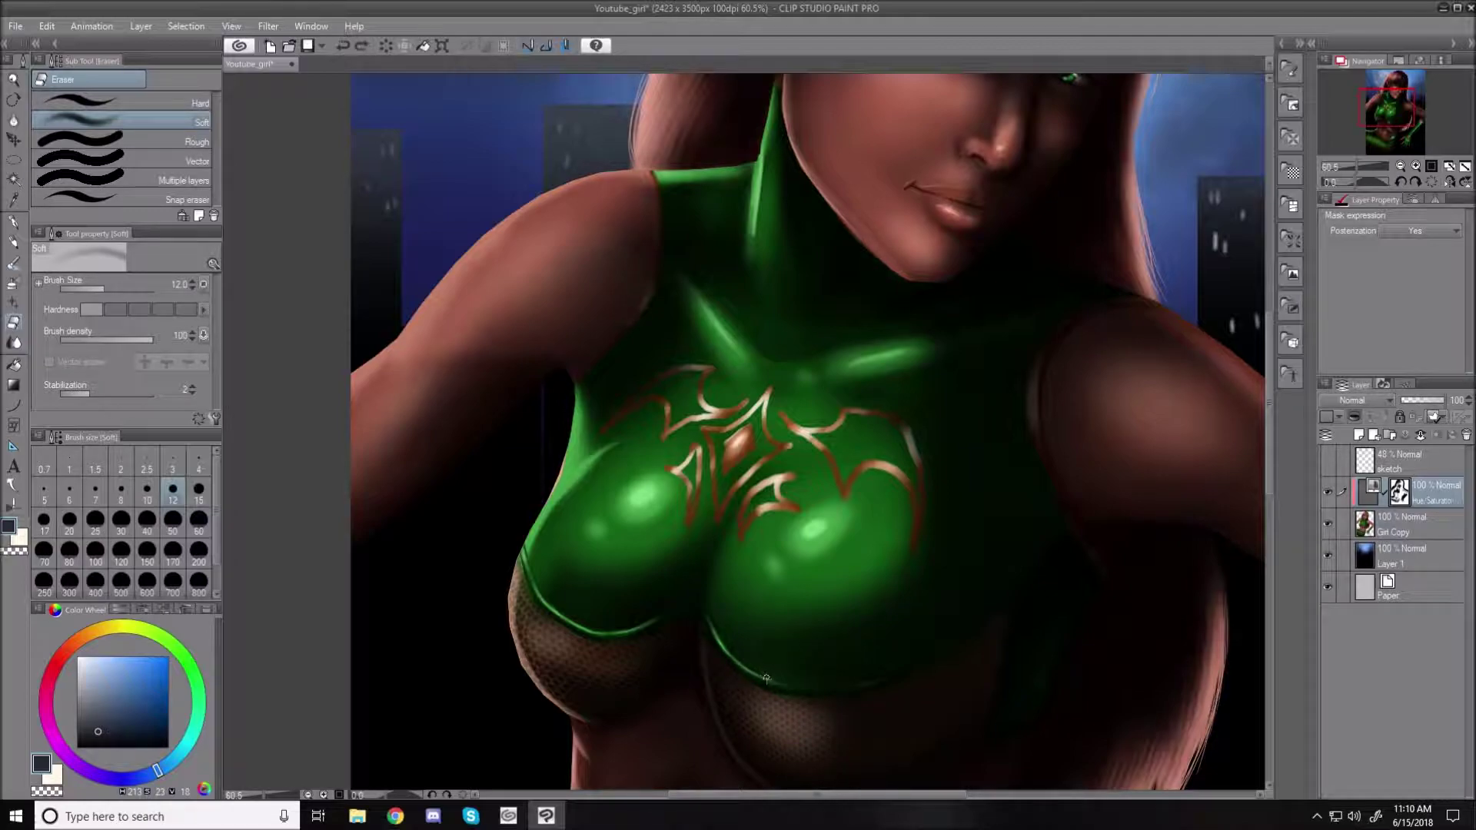
drag(784, 689, 830, 689)
key(ctrl+0)
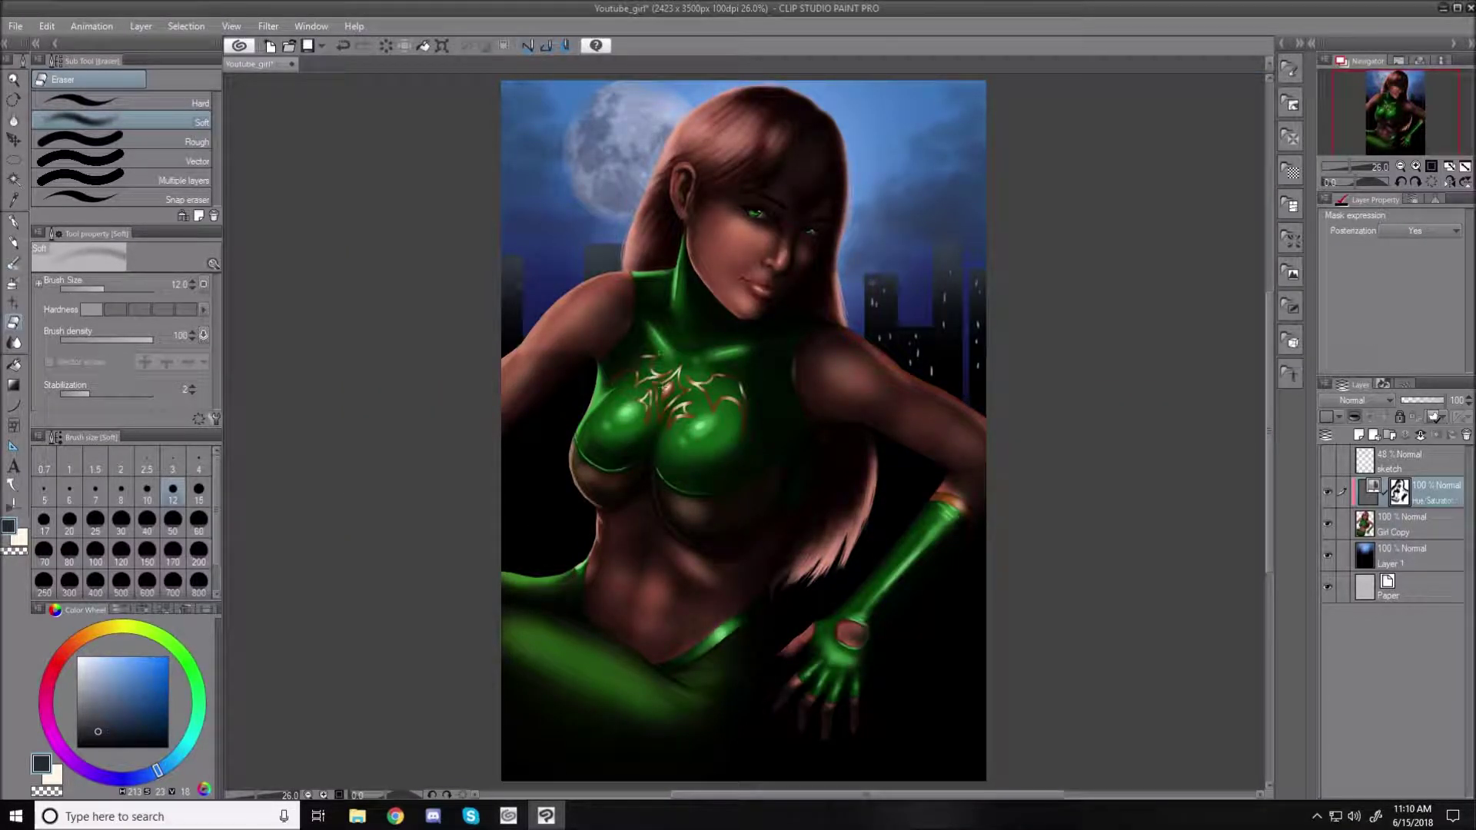
- Erase the Hue/Saturation mask on both armhole edges with the Soft eraser, at size 20 for one and 25 for the other
scroll(653, 326, up, 3)
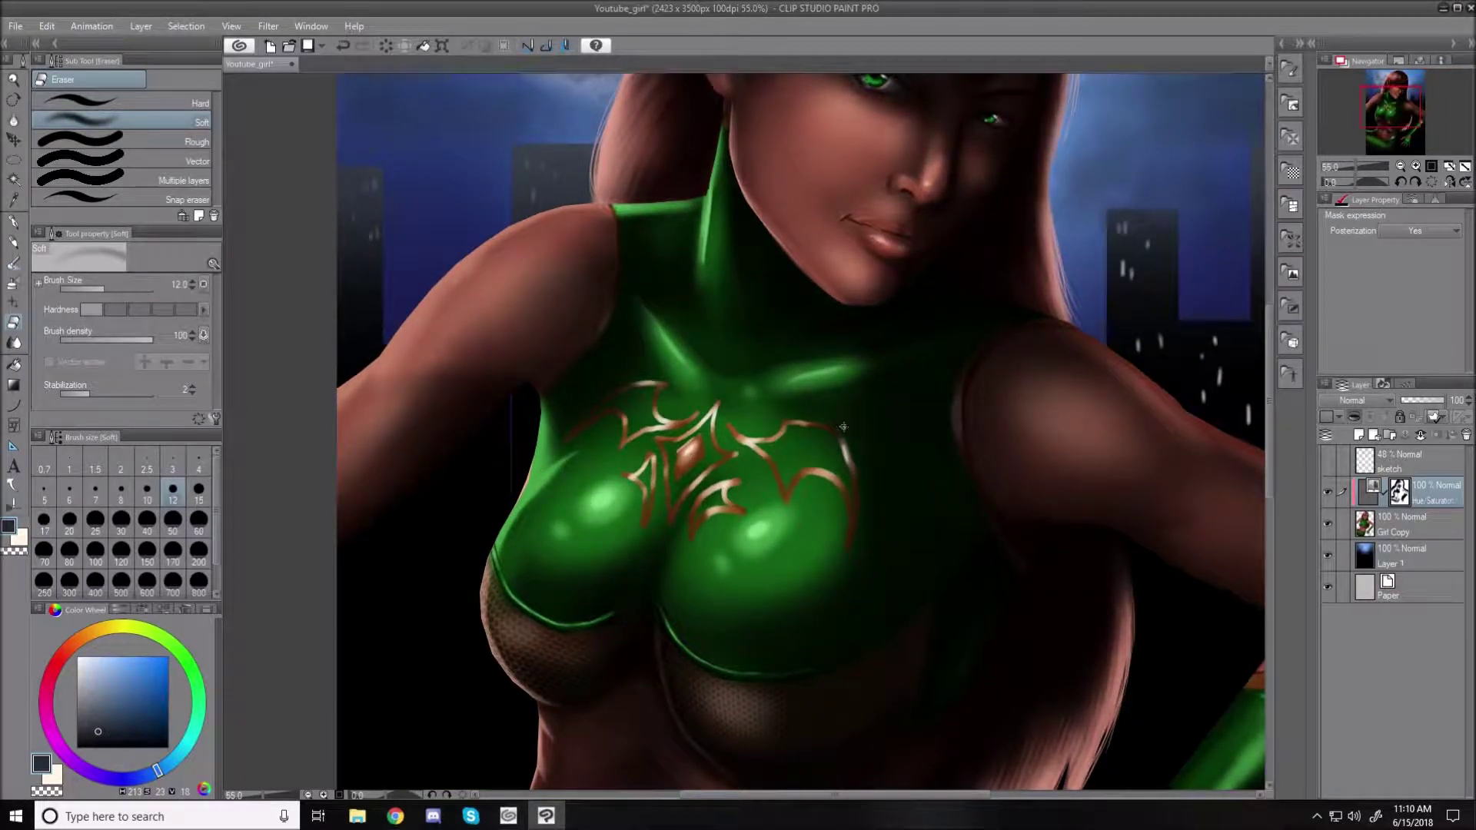
key(bracketright)
key(bracketright)
key(bracketright)
drag(959, 408, 959, 437)
key(bracketright)
key(bracketright)
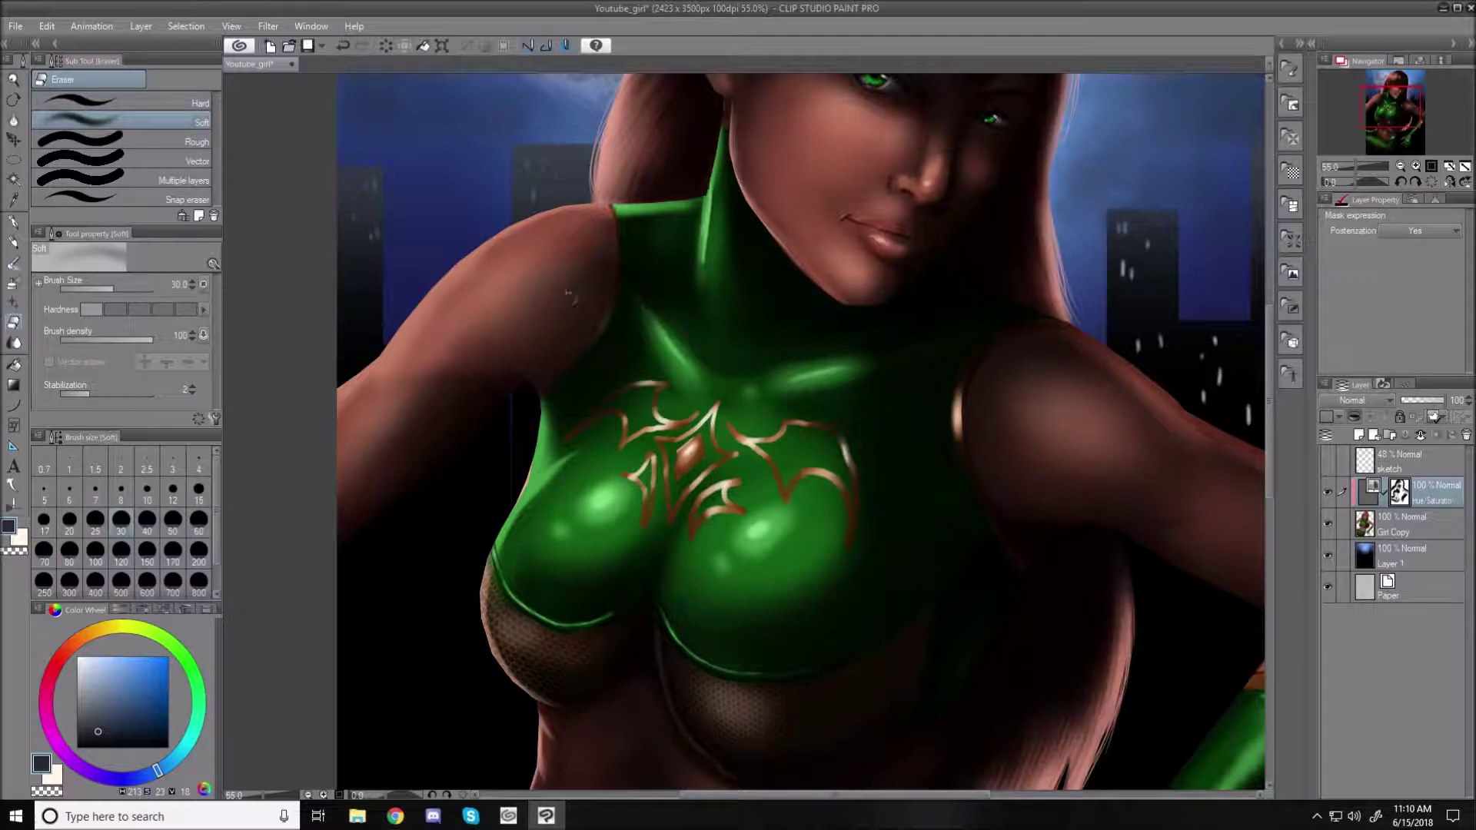
key(bracketleft)
drag(607, 329, 602, 309)
key(ctrl+0)
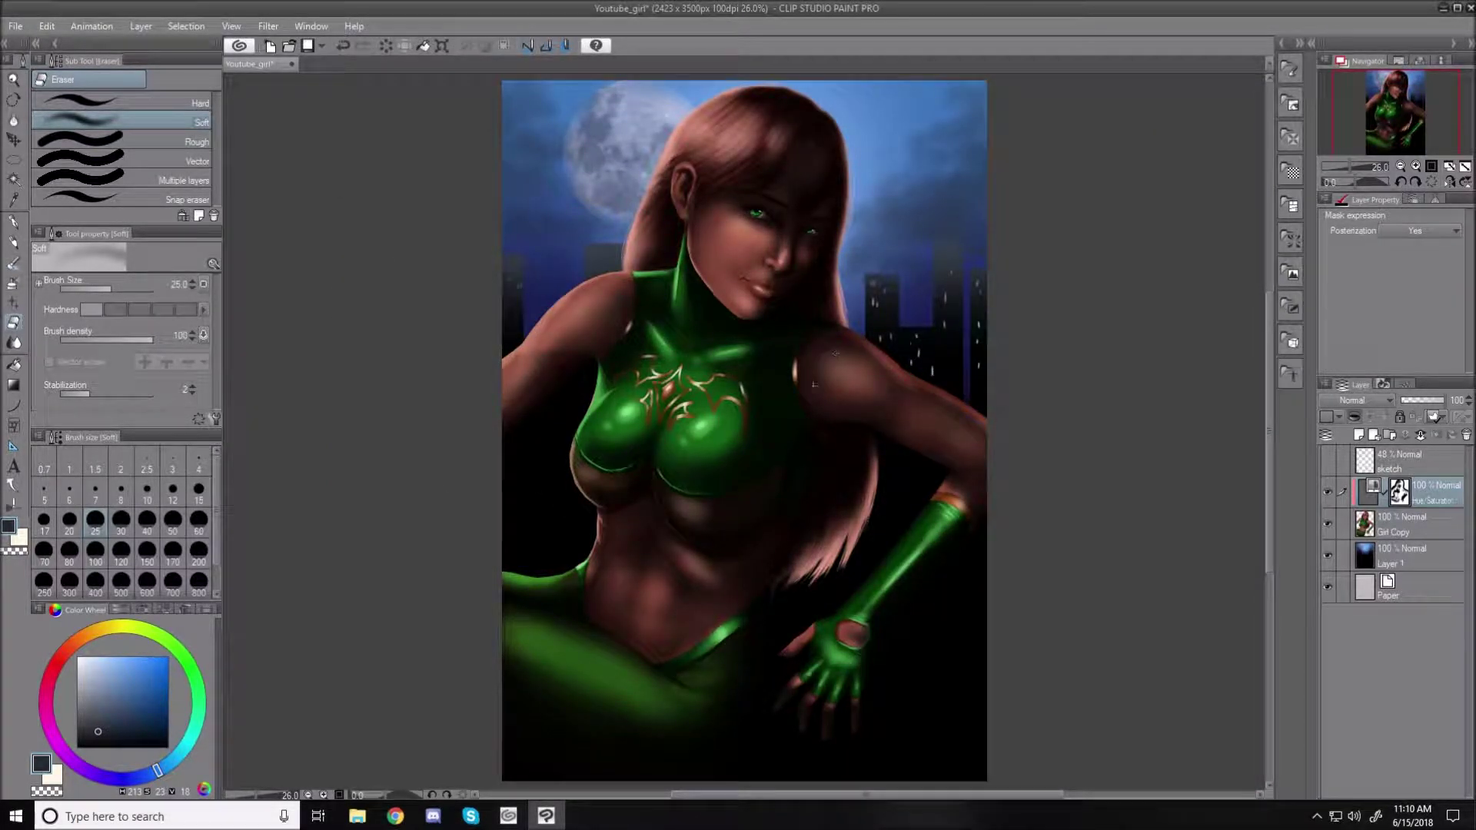
- Extend and refine the erased highlights along both armhole trims using the Soft eraser at size 17
scroll(814, 384, up, 3)
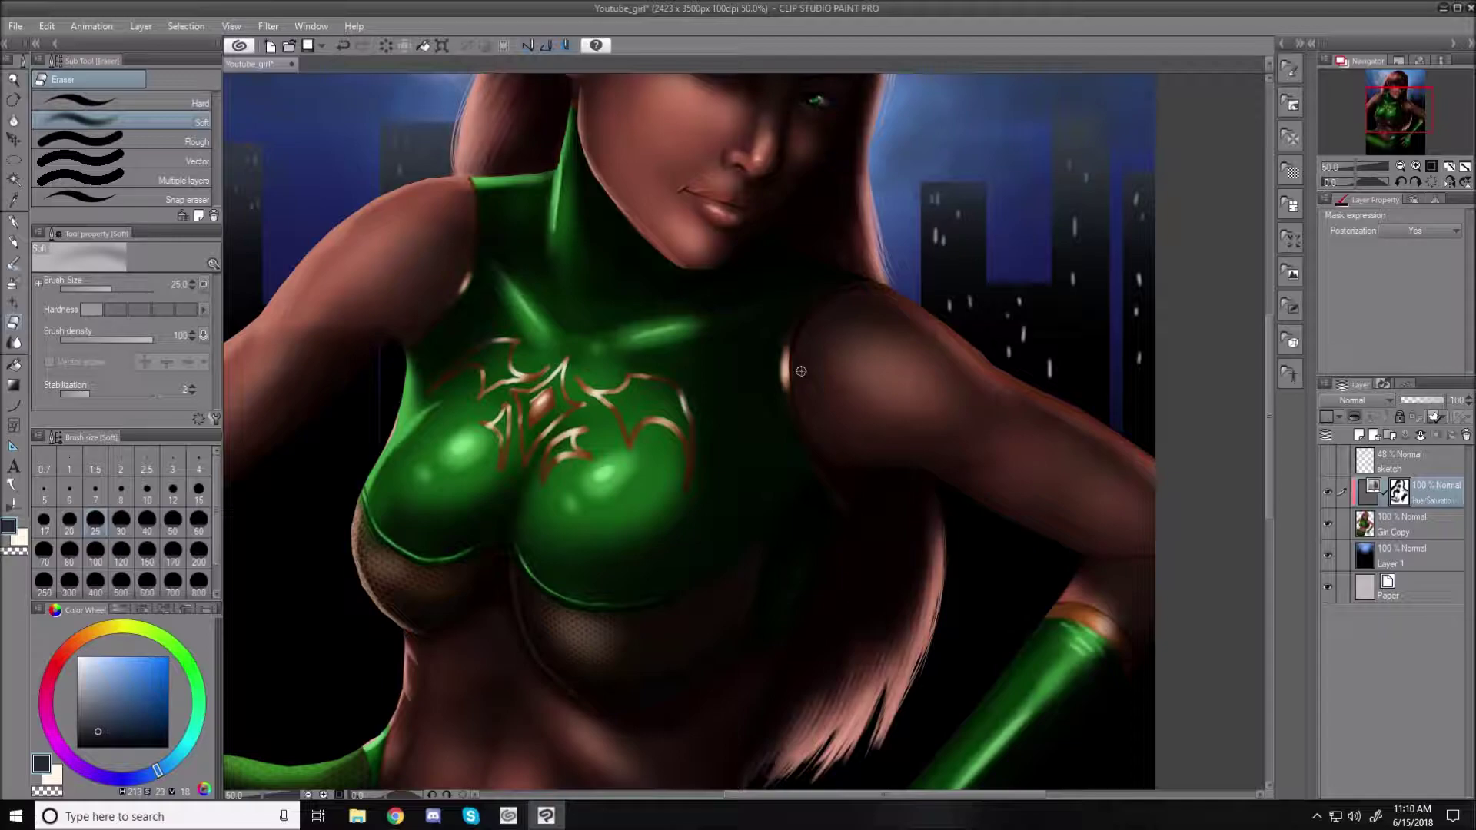
key(bracketleft)
key(bracketleft)
drag(785, 350, 795, 323)
drag(792, 388, 787, 415)
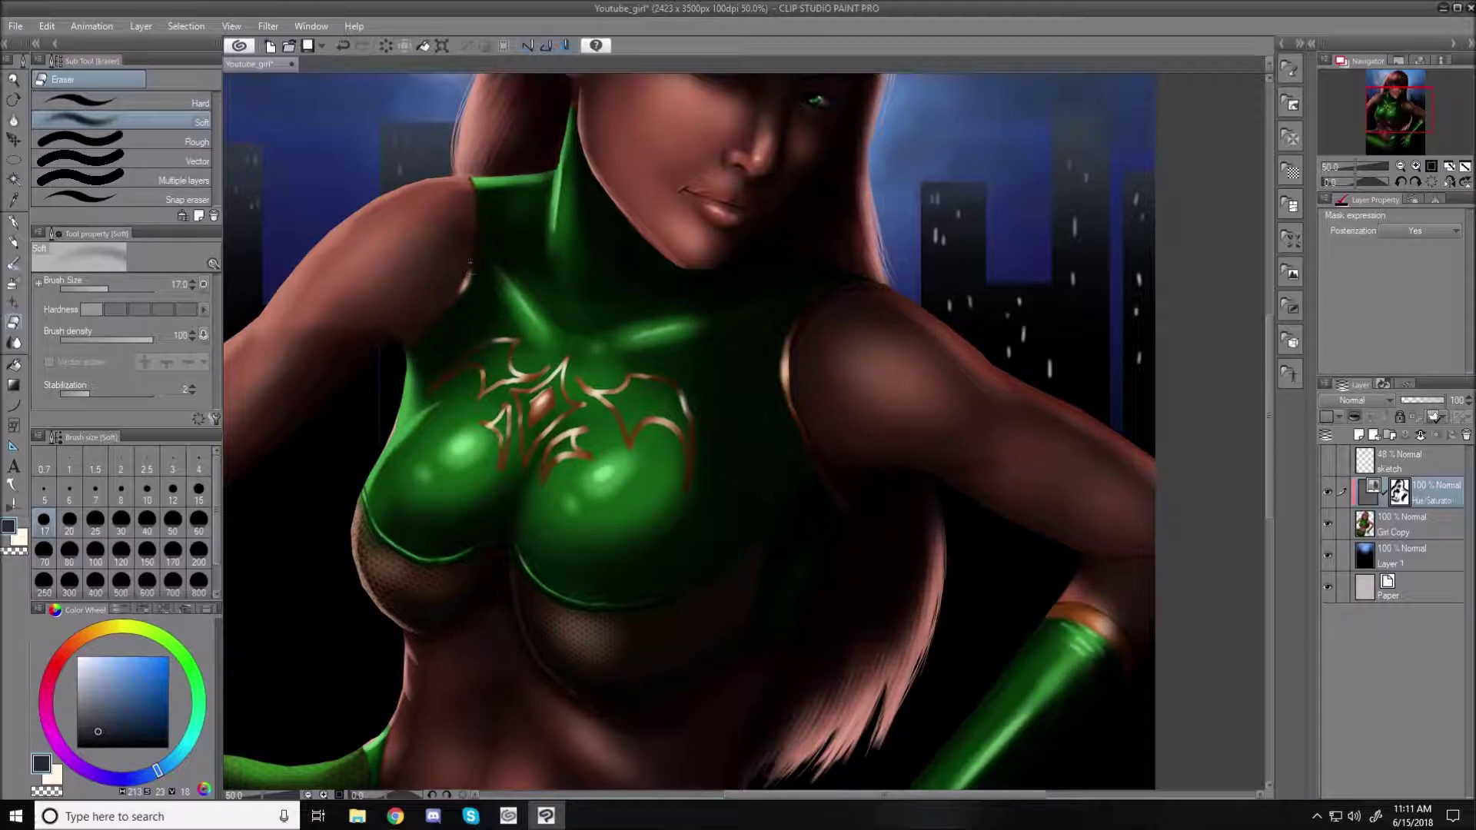
drag(472, 256, 464, 288)
- Switch to the Soft airbrush and merge the Hue/Saturation correction layer down into Girl Copy
key(b)
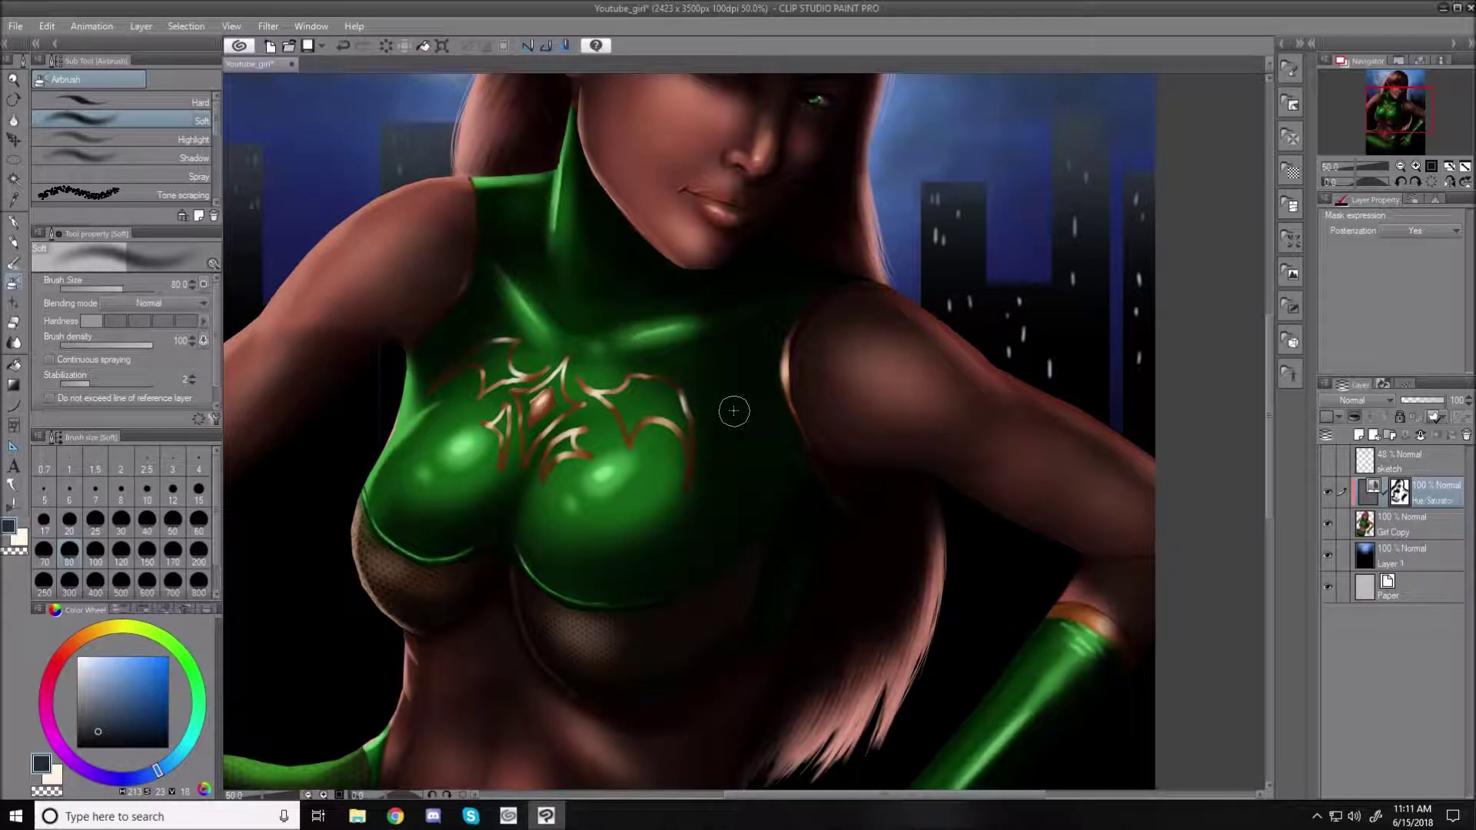
key(ctrl+0)
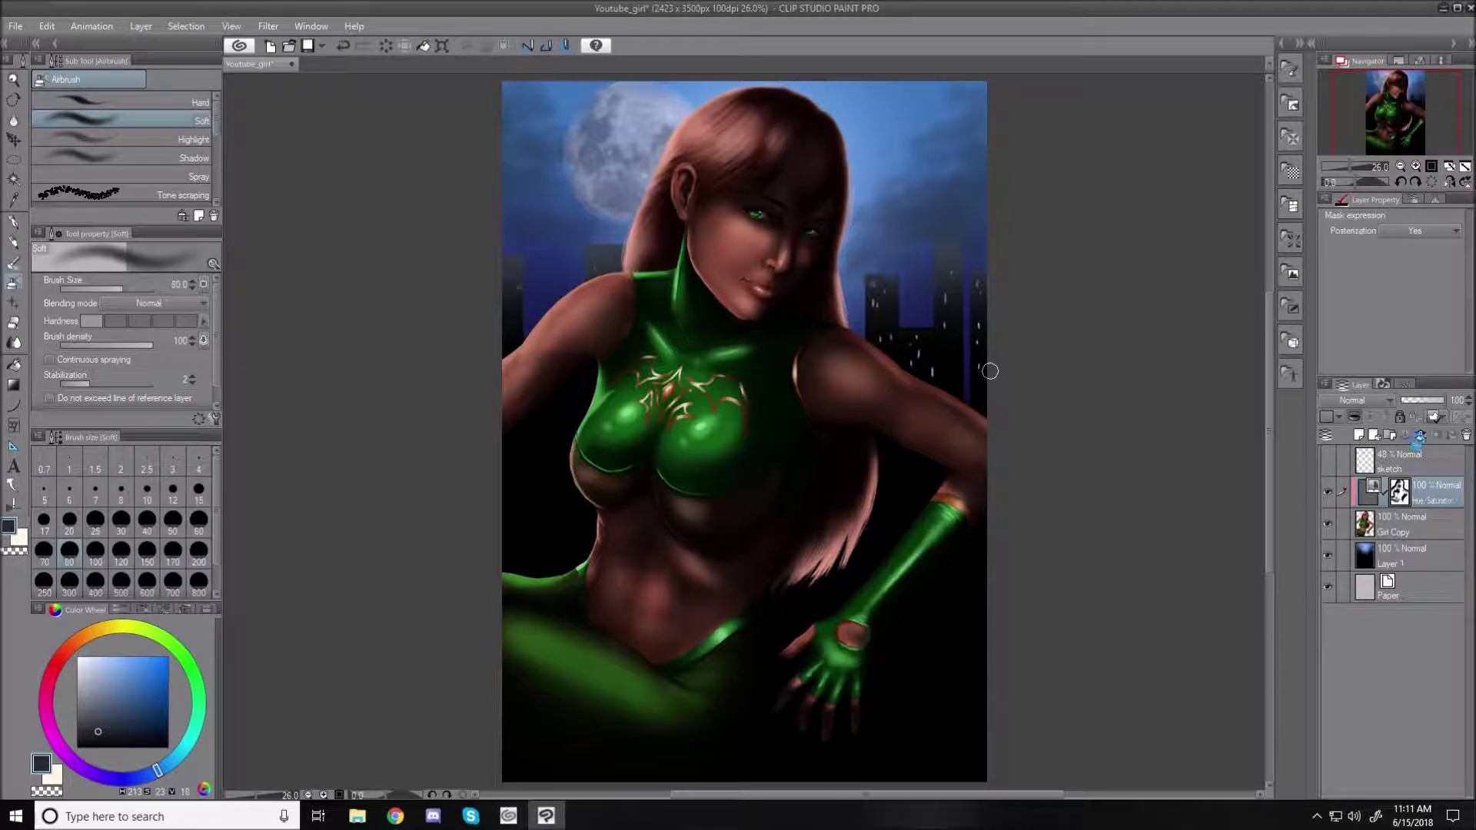
click(1419, 436)
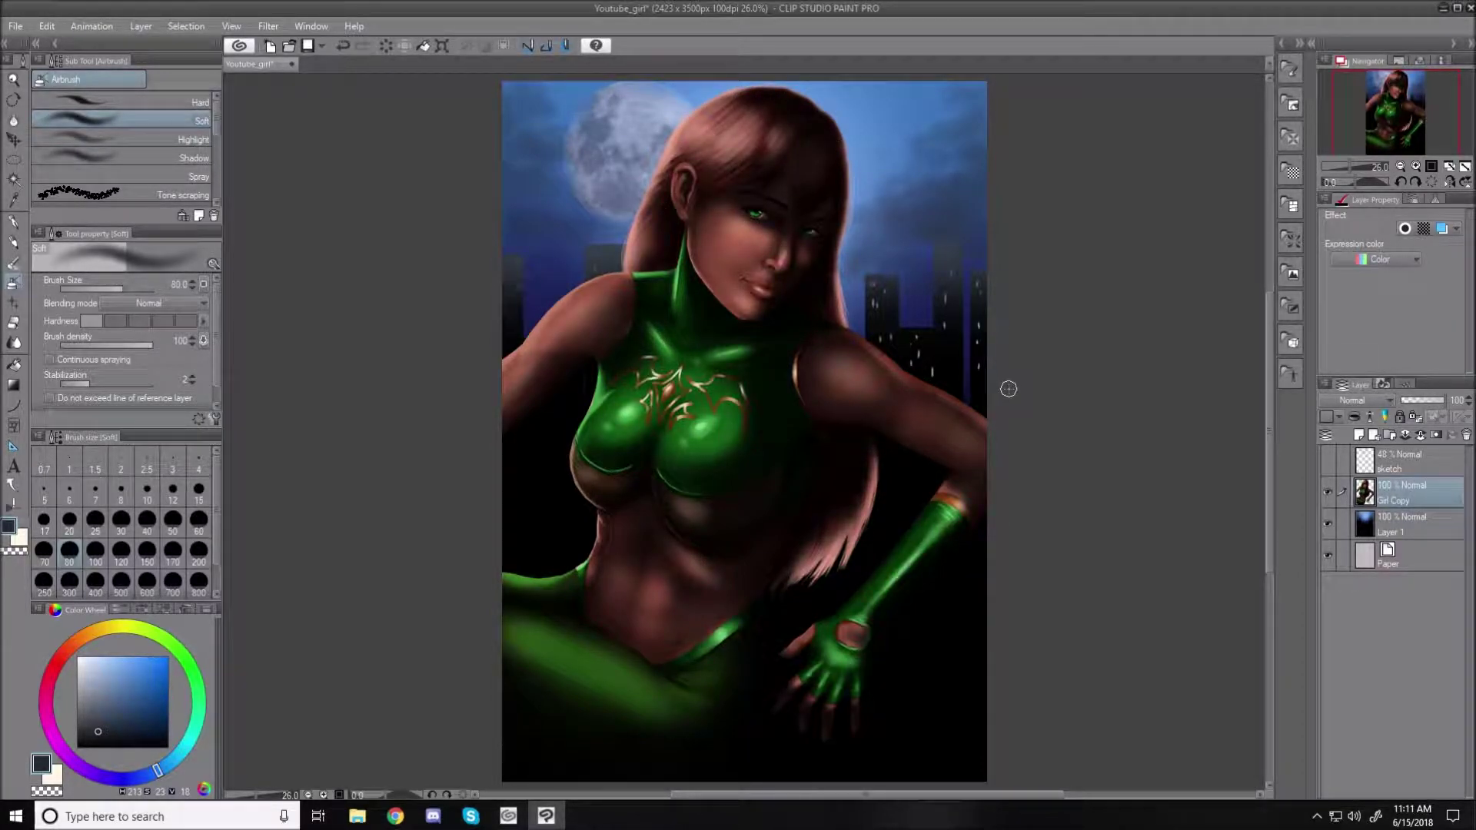
- Add a new layer above Layer 1, sample the sky blue and lighten it to hue 213, saturation 40, value 98
click(1409, 532)
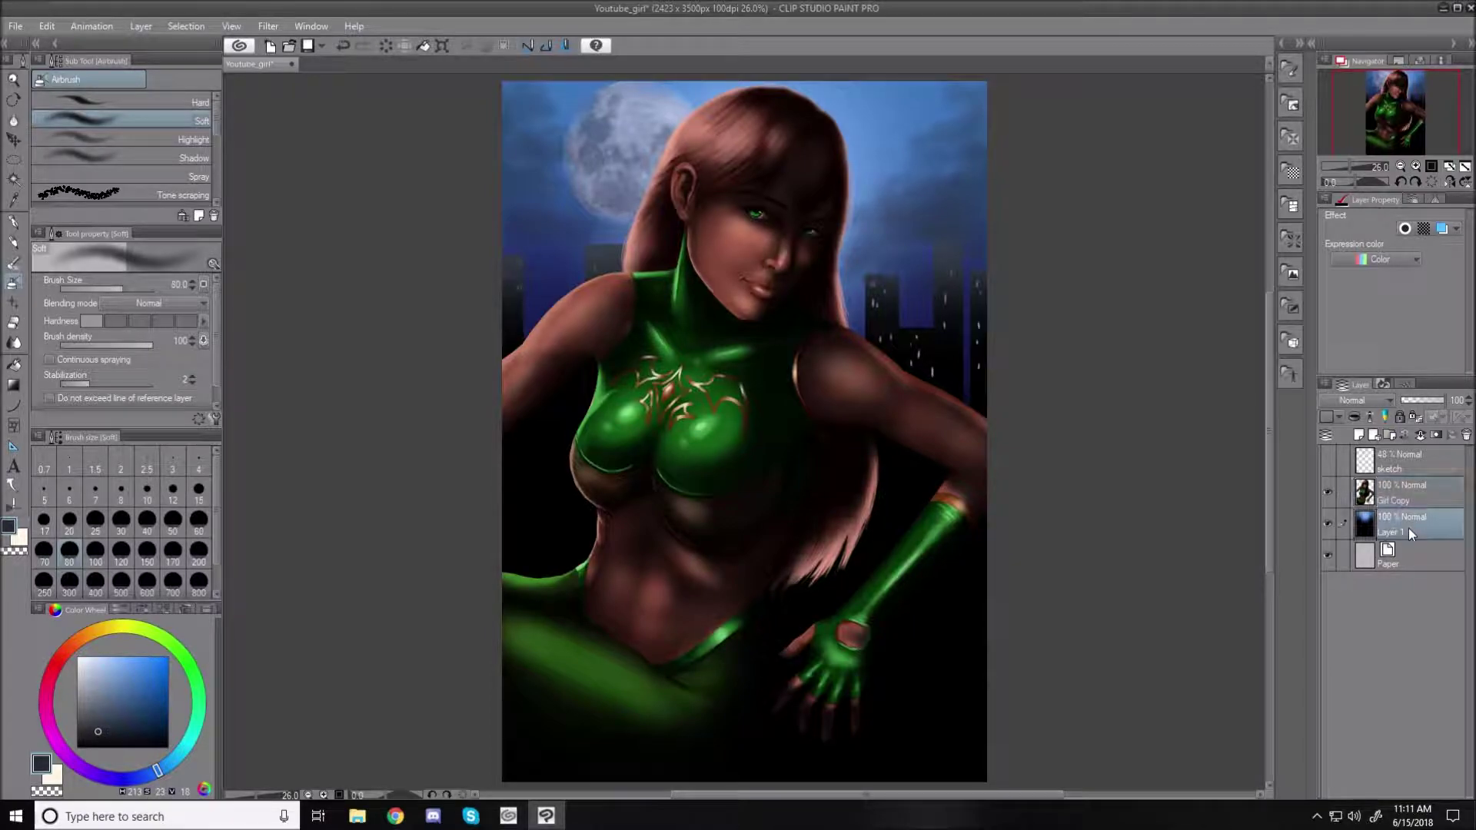
click(1360, 435)
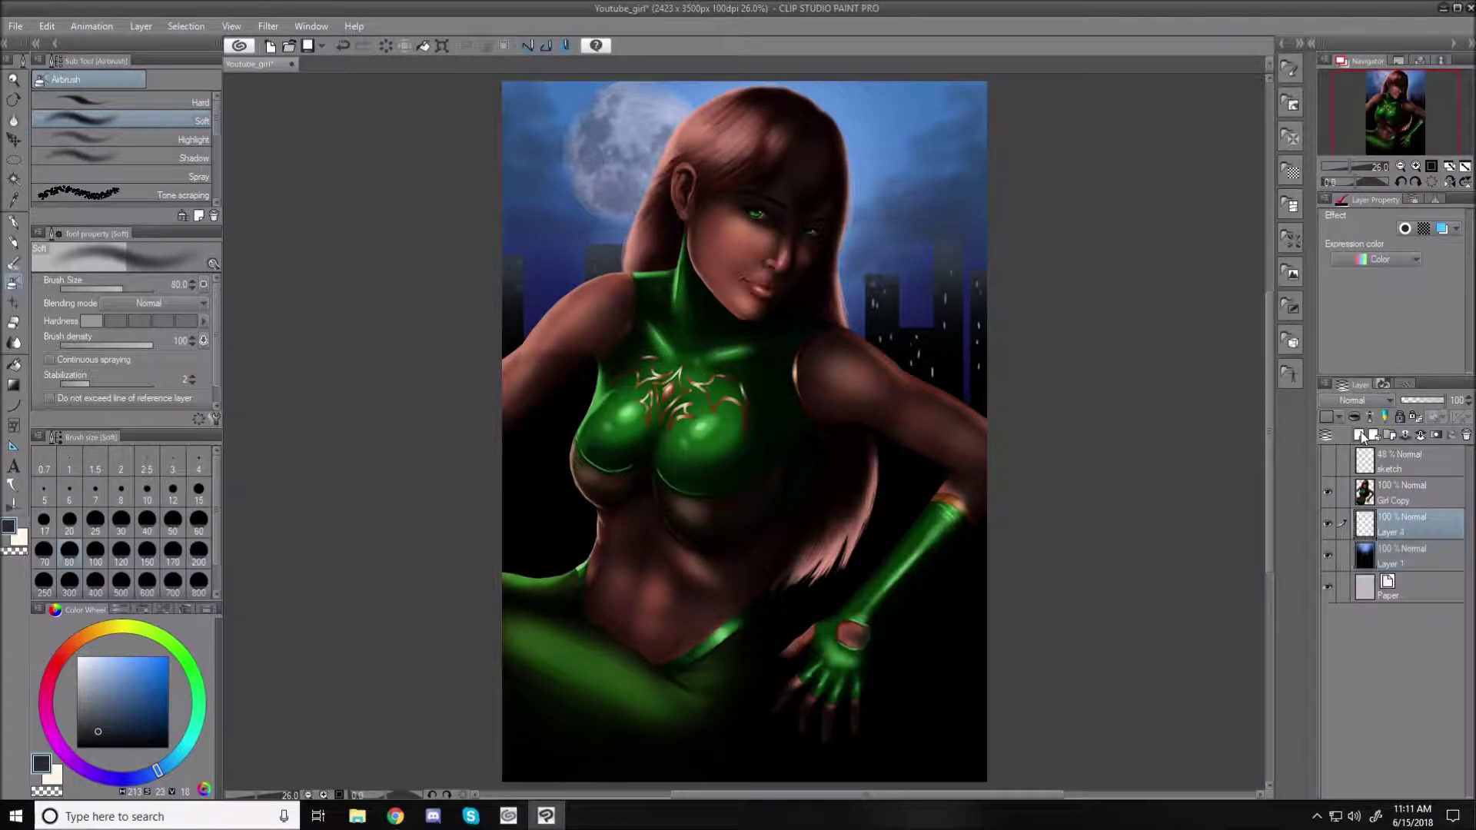
alt+click(860, 121)
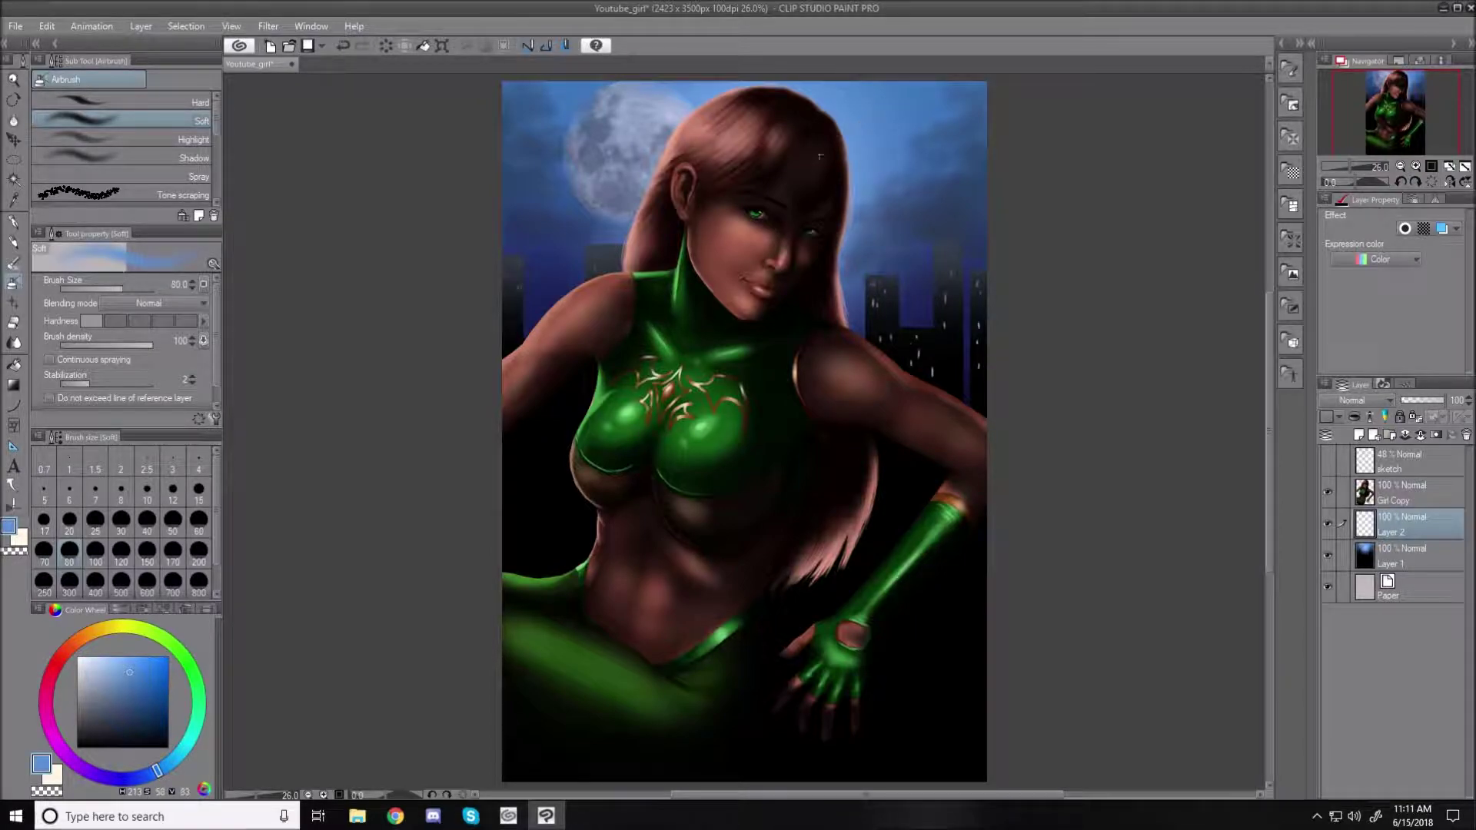
click(123, 660)
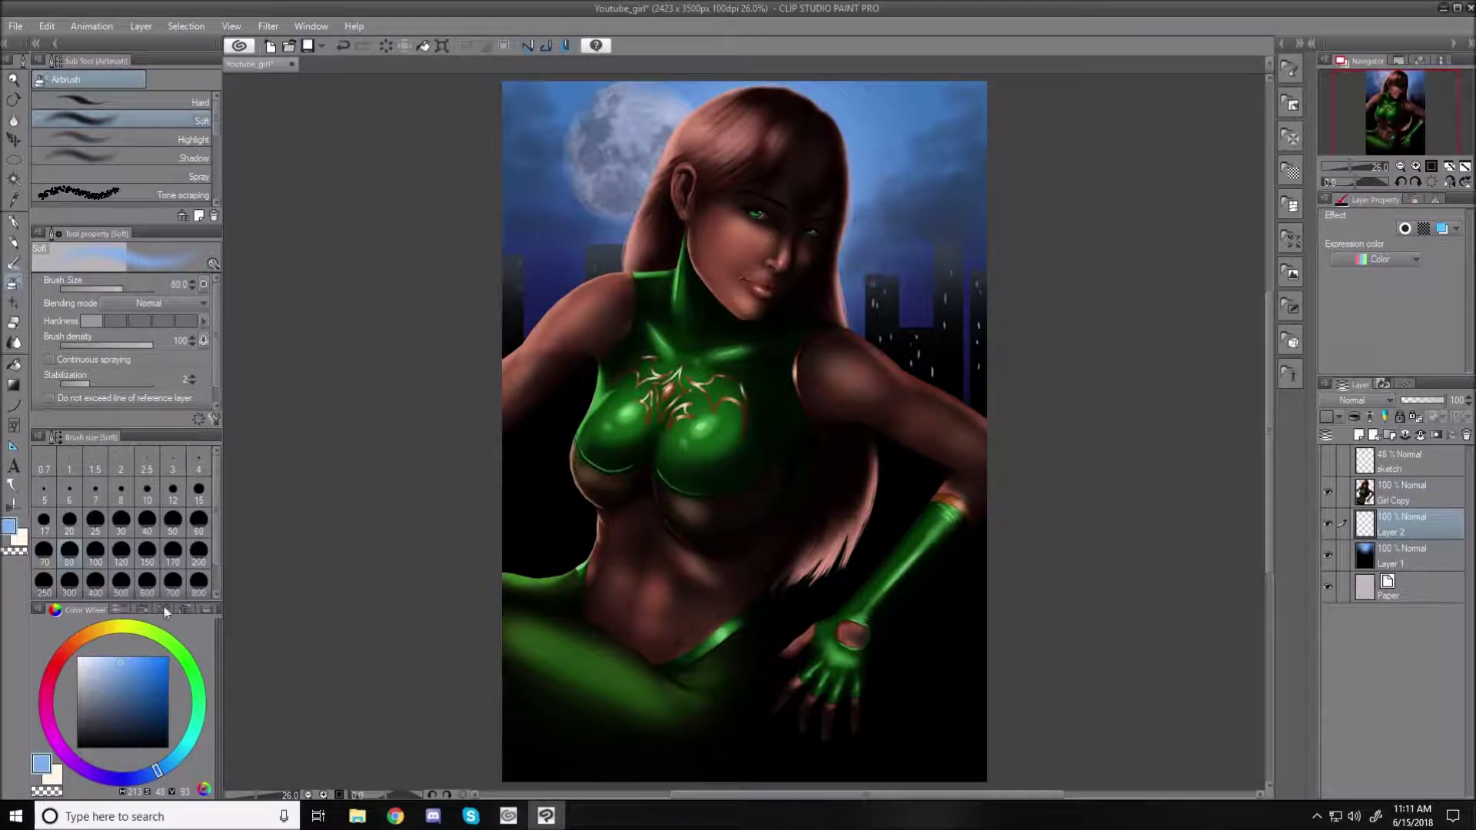
click(117, 656)
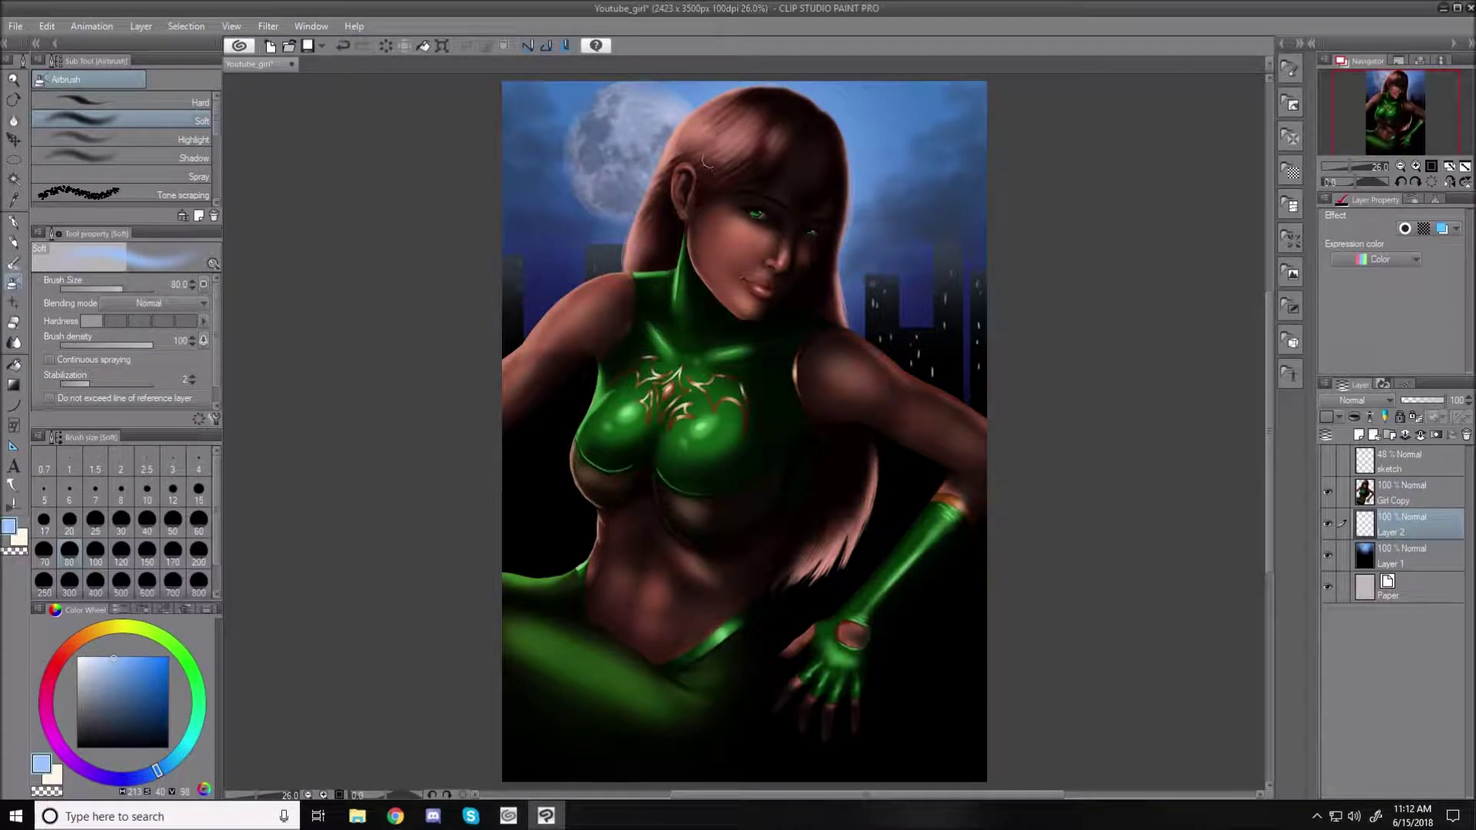
- Airbrush a light blue glow behind the figure's outline and hair ends on Layer 2 at brush size 100
key(bracketright)
key(bracketright)
key(bracketleft)
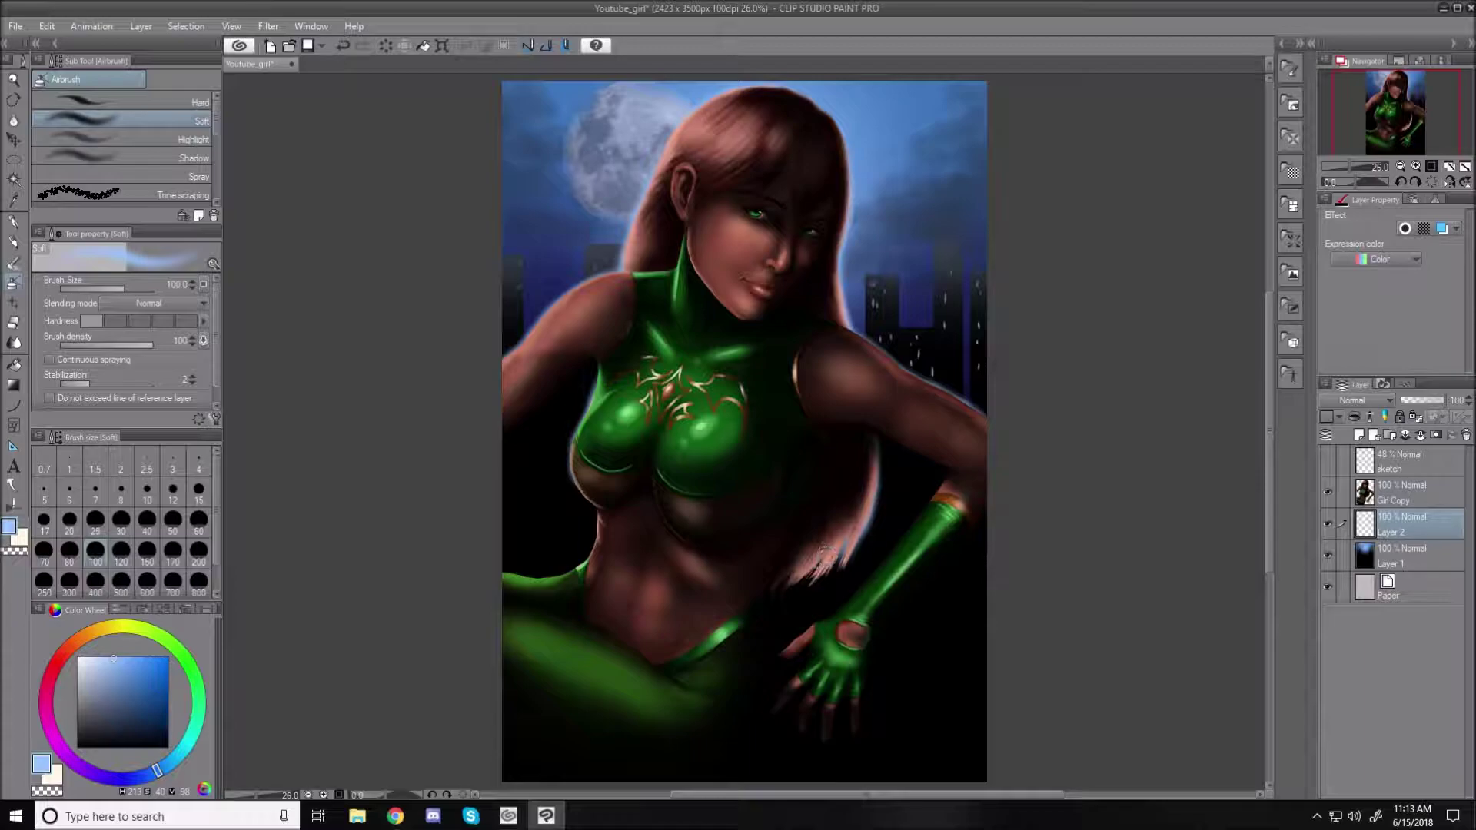
mouse_move(789, 575)
mouse_down()
mouse_move(778, 586)
mouse_move(822, 552)
mouse_move(820, 570)
mouse_up()
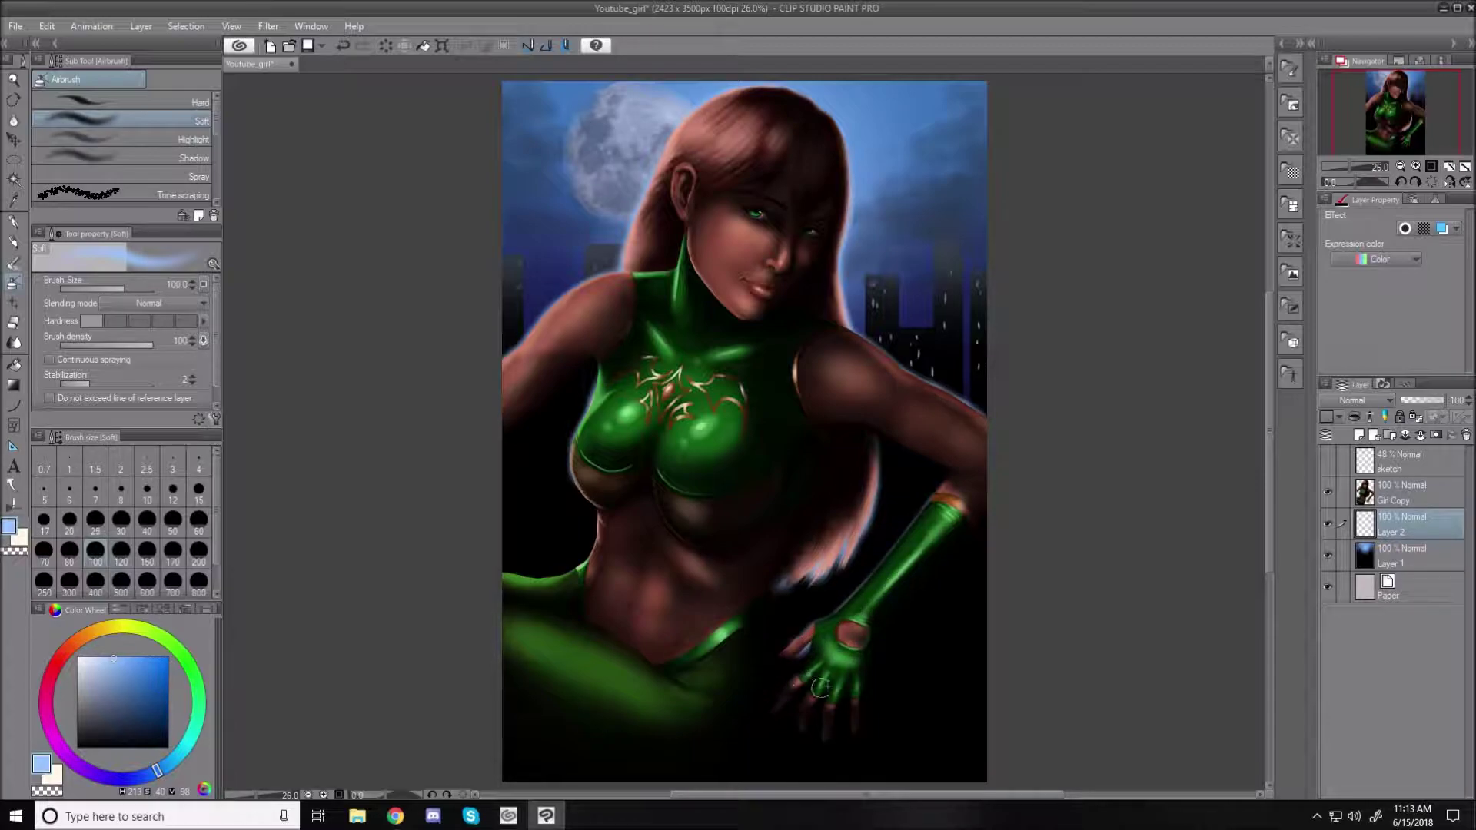
- Undo the last glow stroke at the hand and airbrush a thinner glow behind the glove and hip
key(ctrl+z)
key(bracketleft)
key(bracketleft)
key(bracketleft)
key(bracketleft)
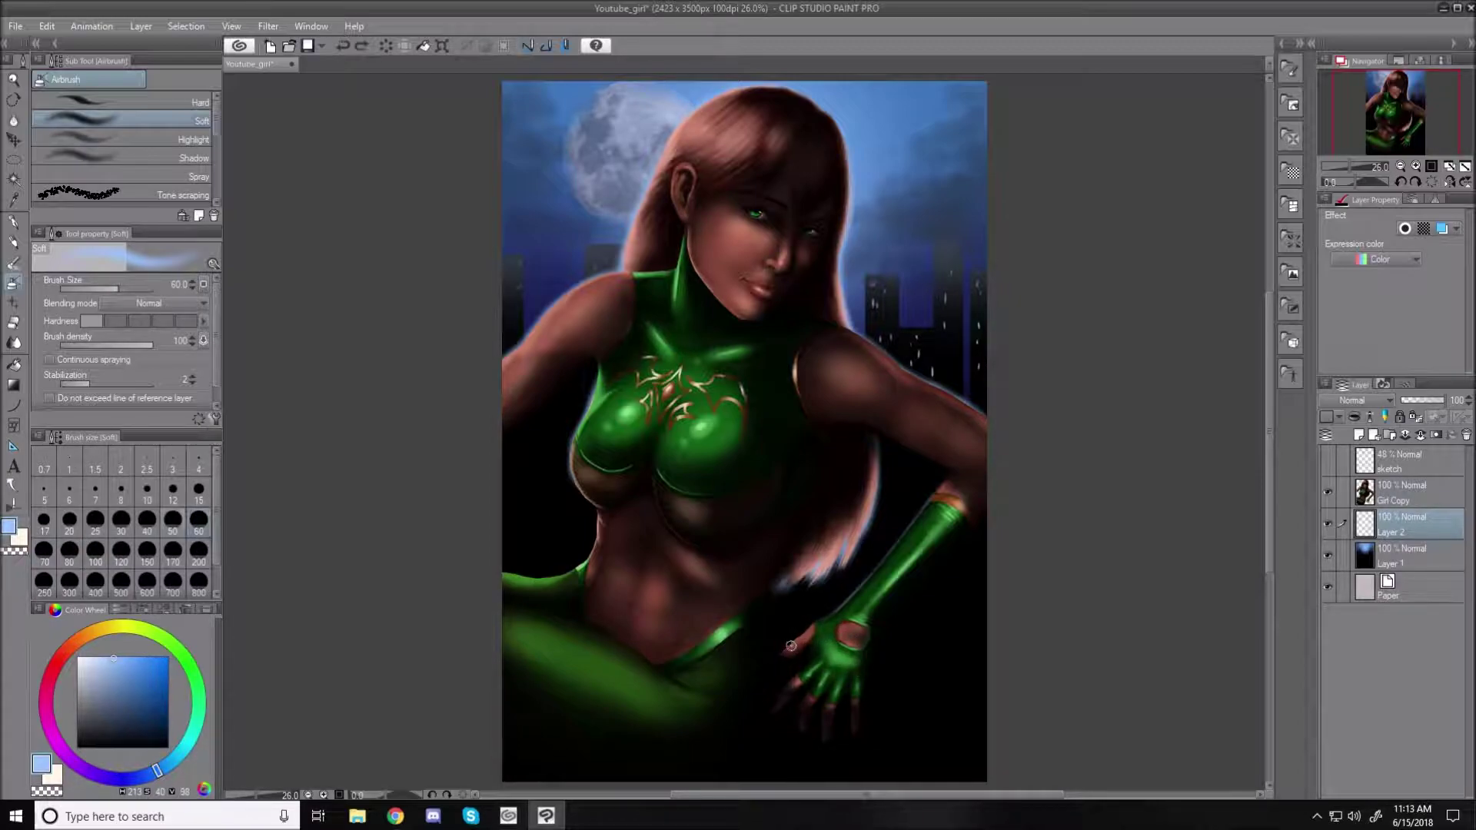
drag(808, 632, 820, 624)
mouse_move(546, 582)
mouse_down()
mouse_move(518, 579)
mouse_move(568, 577)
mouse_up()
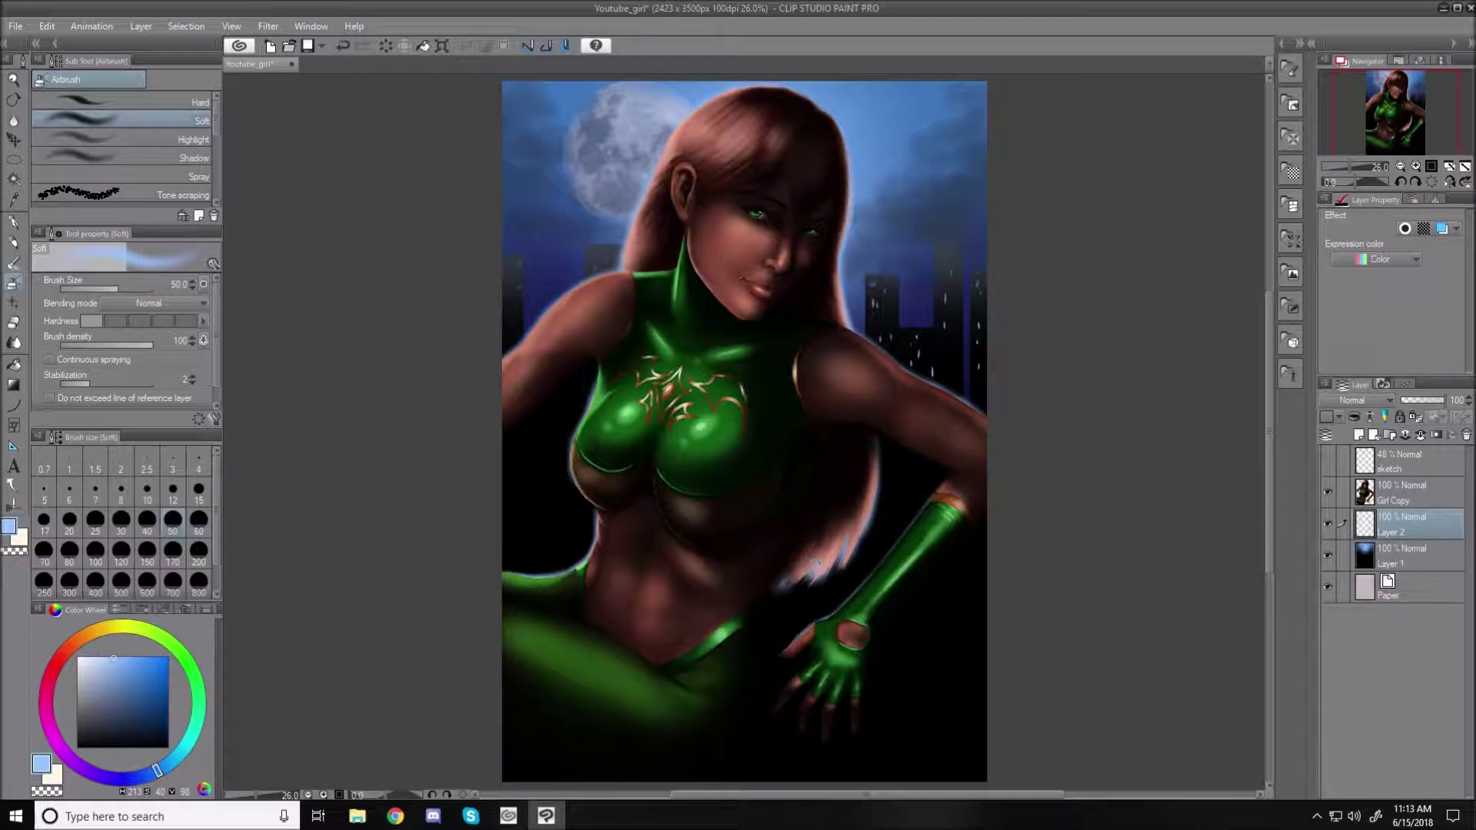
- Airbrush more light blue glow behind the lower hair ends on Layer 2 at brush size 50
key(bracketleft)
key(bracketleft)
key(bracketleft)
key(bracketright)
key(bracketright)
key(bracketright)
mouse_move(788, 570)
mouse_down()
mouse_move(776, 592)
mouse_move(795, 561)
mouse_up()
mouse_move(856, 512)
mouse_down()
mouse_move(844, 556)
mouse_move(856, 511)
mouse_move(816, 569)
mouse_move(784, 586)
mouse_move(793, 570)
mouse_move(768, 593)
mouse_up()
- Lock transparent pixels on the Girl Copy layer and airbrush a light blue rim along the shoulder beneath the moon at size 17
click(1415, 490)
click(1414, 419)
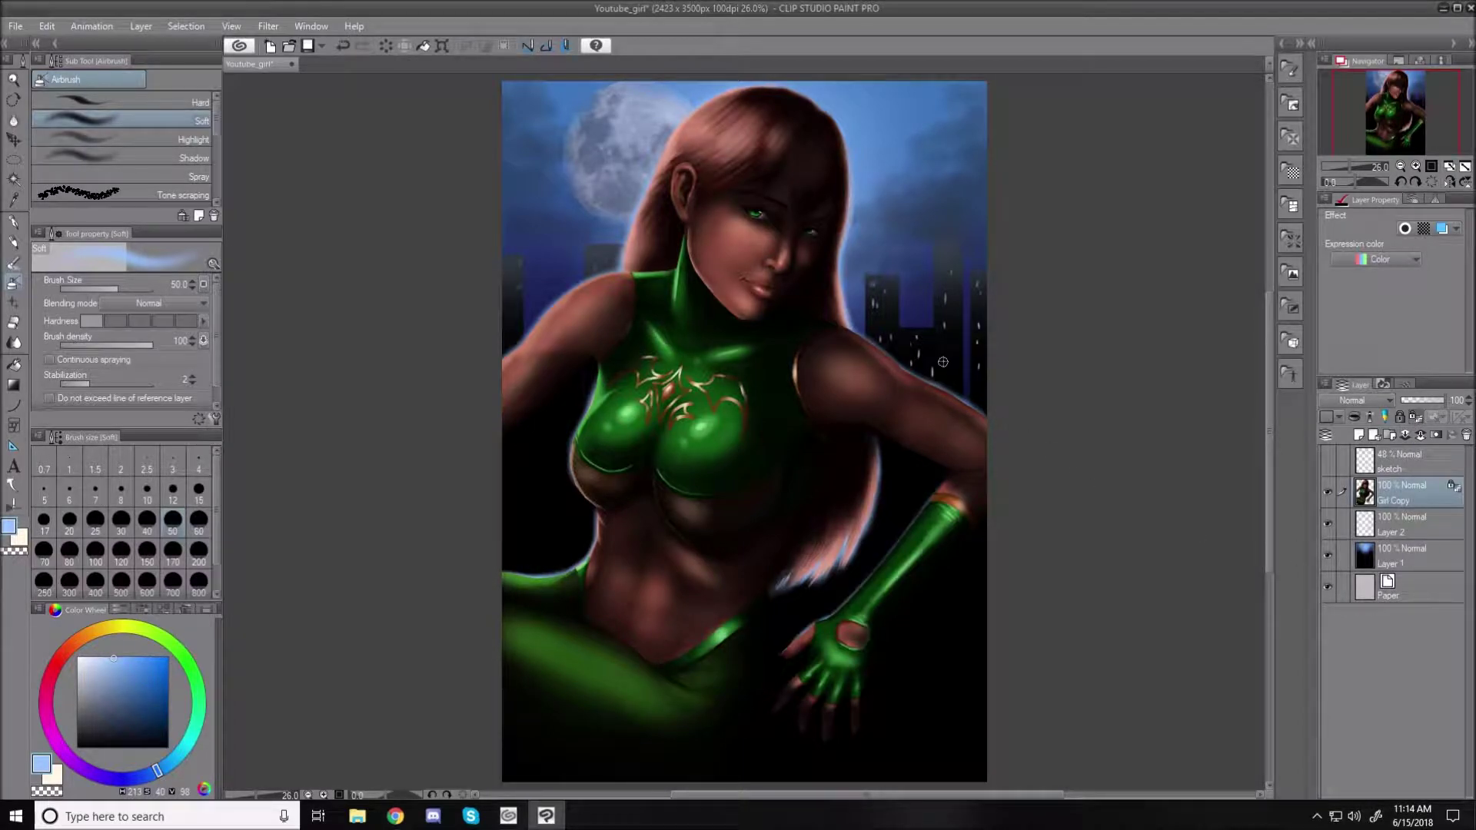
scroll(547, 320, up, 5)
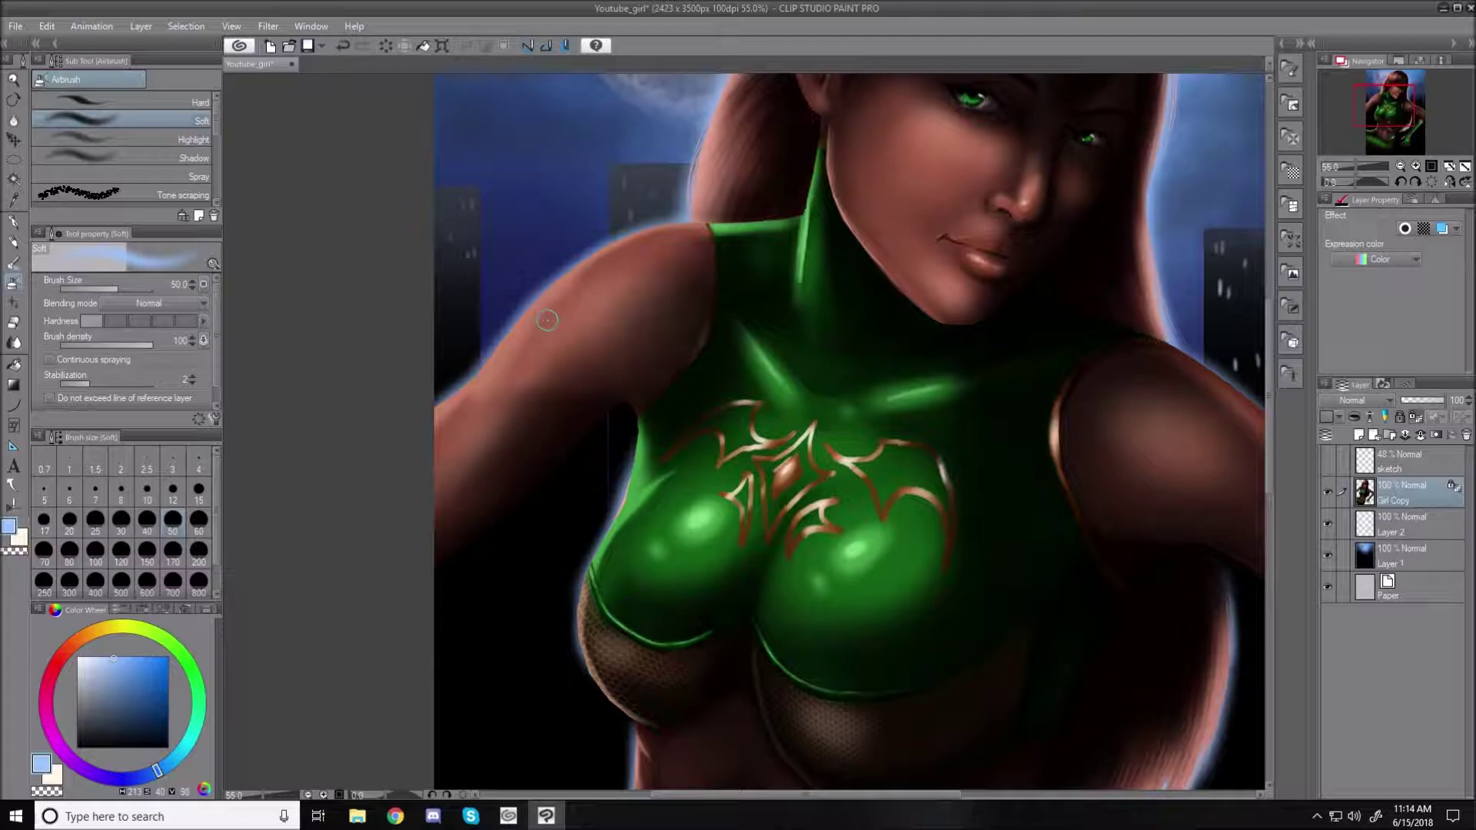
key(bracketleft)
key(bracketleft)
key(bracketleft)
key(bracketleft)
key(bracketleft)
mouse_move(459, 386)
mouse_down()
mouse_move(422, 419)
mouse_move(472, 372)
mouse_up()
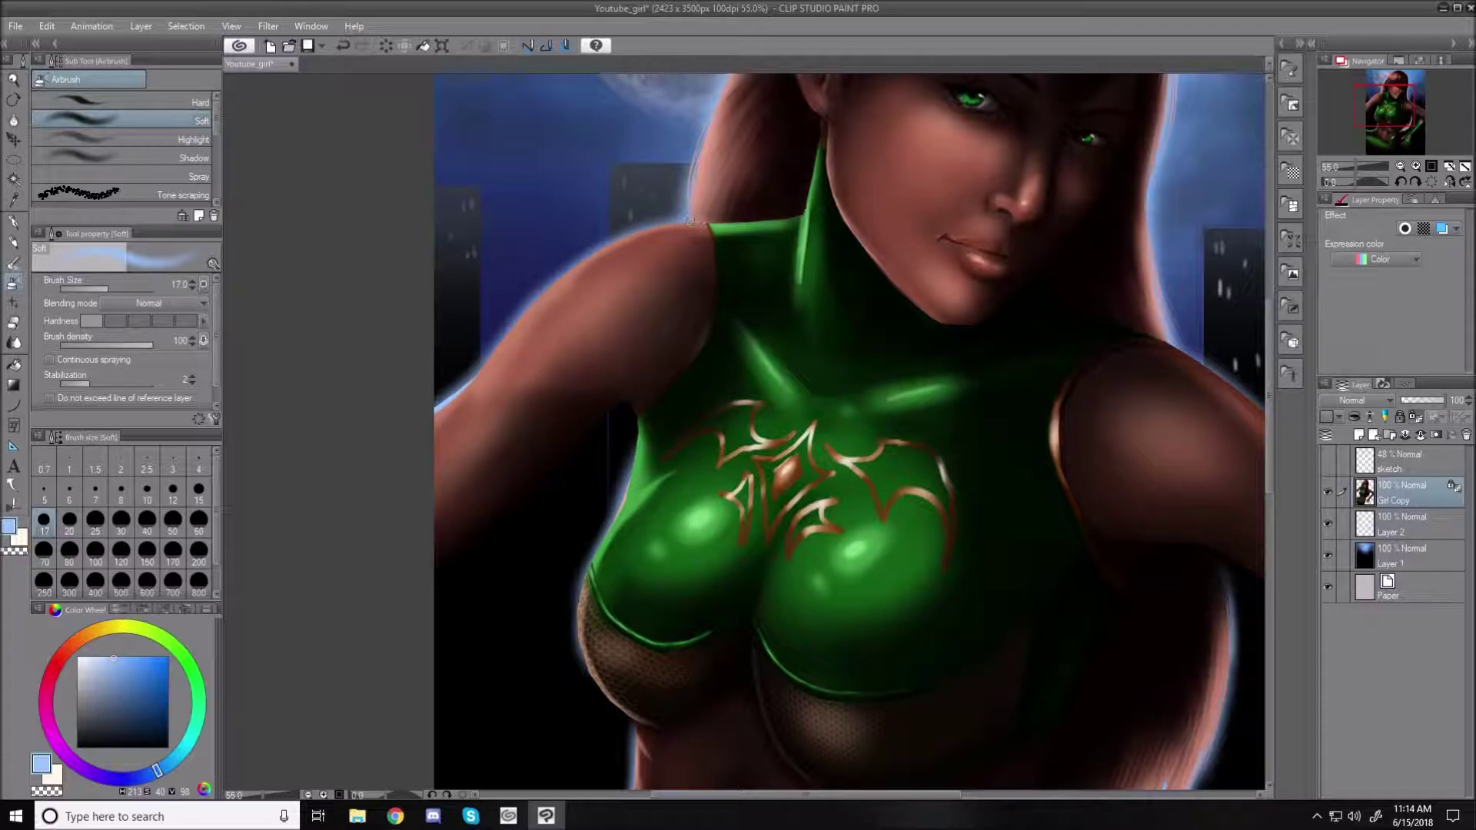
drag(695, 222, 649, 226)
drag(640, 229, 562, 274)
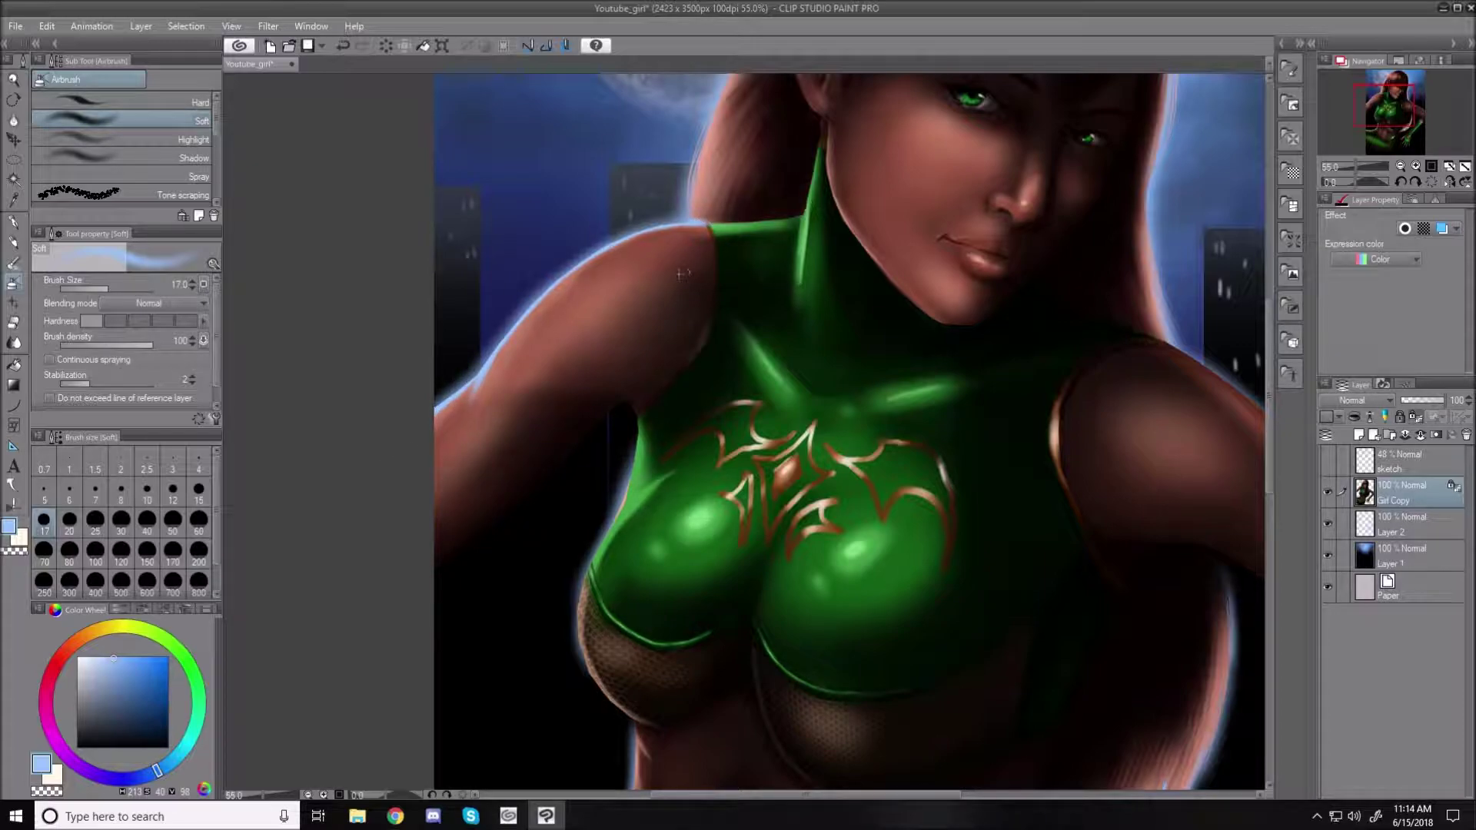
- Airbrush a light blue rim on the hair edge just above that shoulder at brush size 70
key(bracketright)
key(bracketright)
key(bracketright)
key(bracketright)
key(bracketright)
key(bracketright)
key(bracketright)
mouse_move(683, 211)
mouse_down()
mouse_move(699, 139)
mouse_move(695, 207)
mouse_move(694, 167)
mouse_up()
- Airbrush the light blue rim light around the outer edge of the hair and head at brush size 120
drag(1268, 401, 1271, 336)
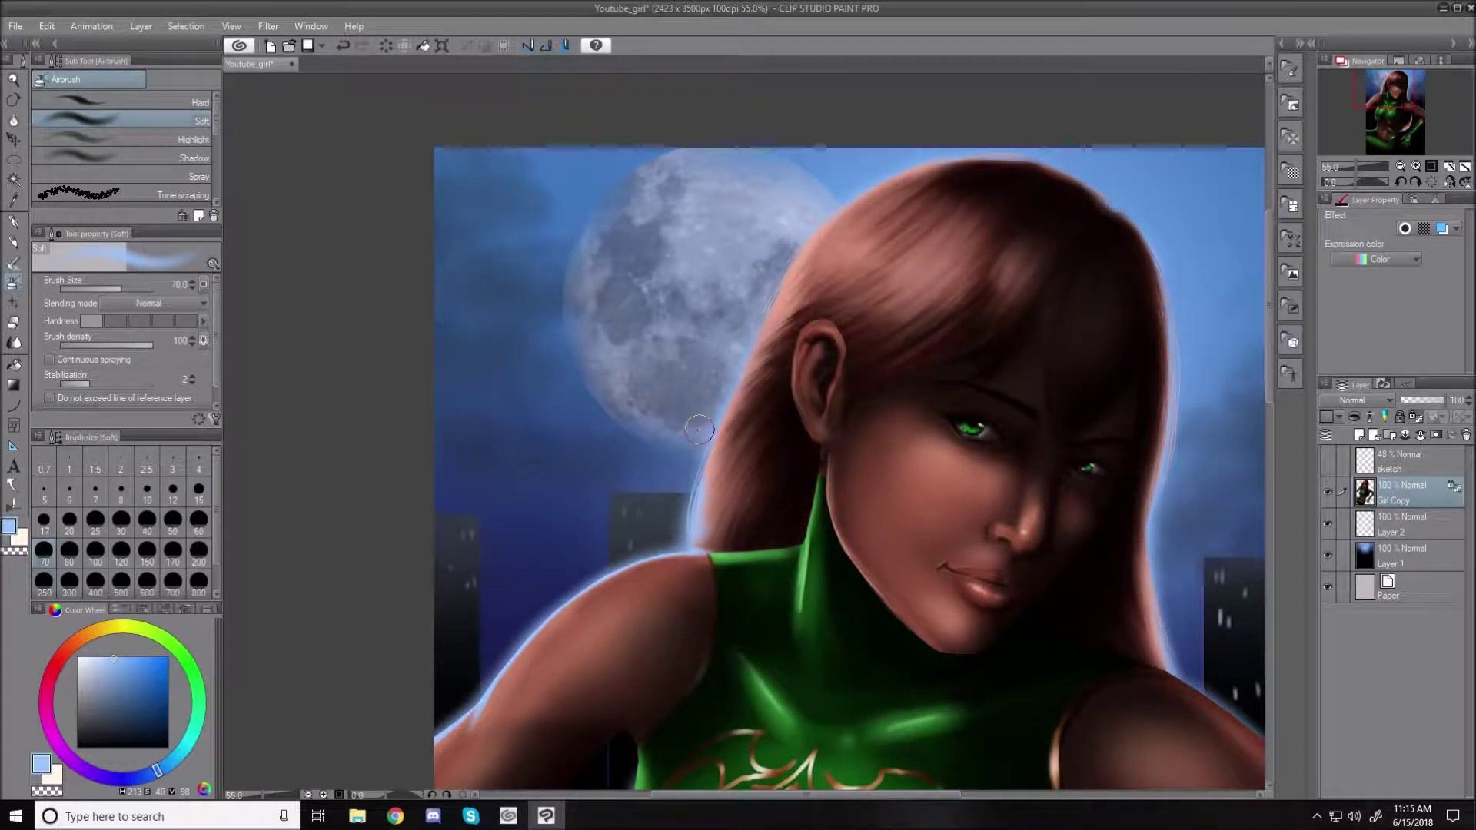
key(bracketright)
key(bracketright)
key(bracketright)
mouse_move(669, 501)
mouse_down()
mouse_move(722, 452)
mouse_move(667, 489)
mouse_move(699, 411)
mouse_move(687, 403)
mouse_move(792, 232)
mouse_move(749, 336)
mouse_move(790, 241)
mouse_move(768, 248)
mouse_move(902, 148)
mouse_move(951, 222)
mouse_move(991, 189)
mouse_move(910, 148)
mouse_move(852, 184)
mouse_move(962, 140)
mouse_move(936, 136)
mouse_move(1146, 144)
mouse_move(1101, 154)
mouse_move(1051, 141)
mouse_move(1112, 190)
mouse_move(1101, 162)
mouse_move(1077, 175)
mouse_move(1104, 213)
mouse_move(1129, 220)
mouse_move(1113, 209)
mouse_move(1122, 191)
mouse_move(1184, 262)
mouse_move(1147, 200)
mouse_move(1162, 260)
mouse_move(1146, 205)
mouse_move(1068, 143)
mouse_move(957, 126)
mouse_move(999, 129)
mouse_move(845, 179)
mouse_move(910, 151)
mouse_move(870, 157)
mouse_move(844, 203)
mouse_move(791, 226)
mouse_move(866, 166)
mouse_move(1000, 231)
mouse_move(1142, 272)
mouse_move(1145, 254)
mouse_move(1192, 455)
mouse_move(1176, 523)
mouse_move(1175, 346)
mouse_move(1153, 481)
mouse_move(1192, 500)
mouse_move(1167, 538)
mouse_move(1187, 622)
mouse_move(1153, 492)
mouse_move(1218, 472)
mouse_up()
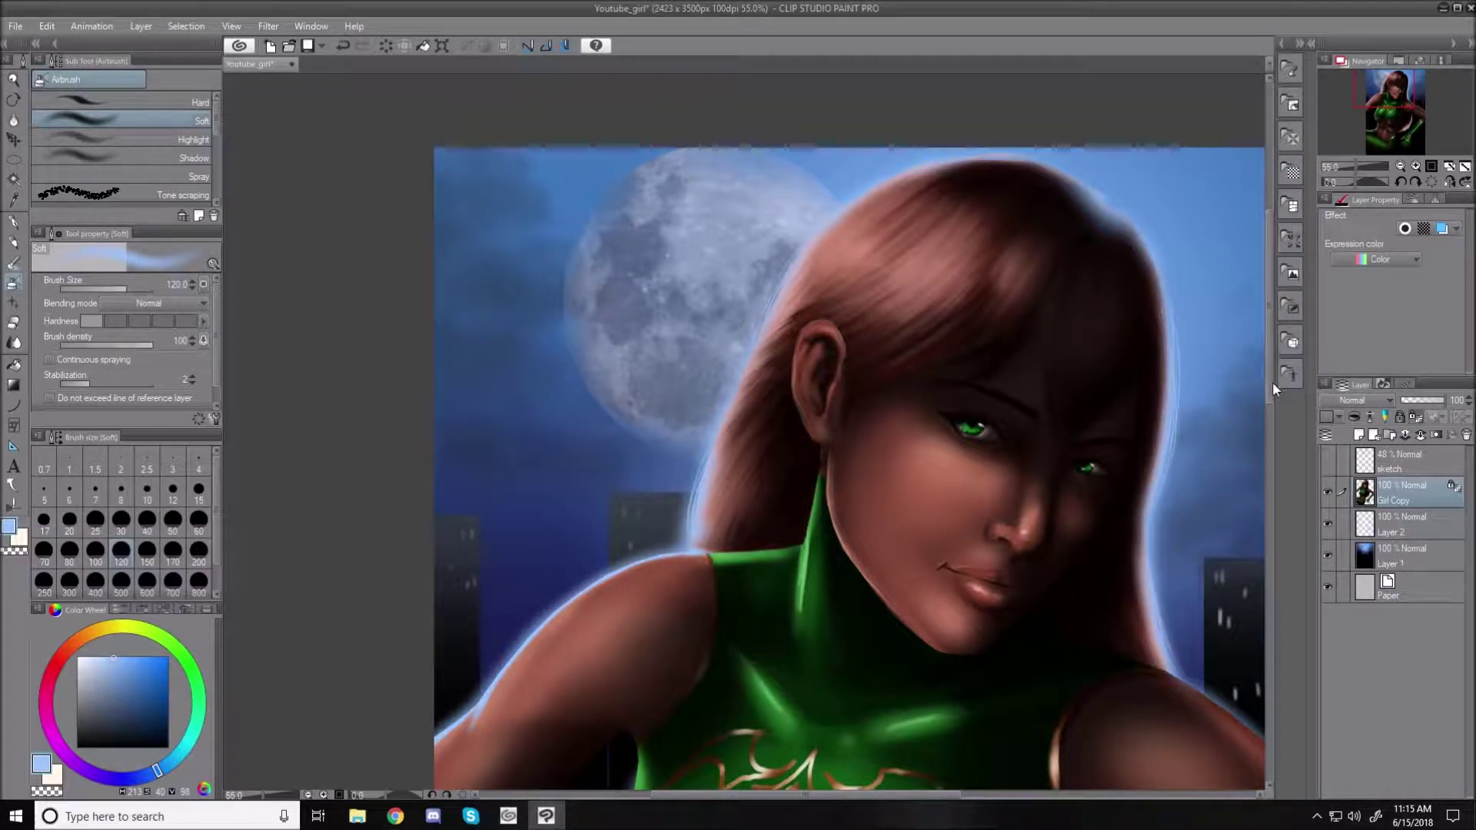
- Airbrush light blue over the lower hair tips beside the arm, first at size 120 and again at size 170
mouse_move(1270, 386)
mouse_down()
mouse_move(1286, 475)
mouse_move(1271, 570)
mouse_up()
mouse_move(1042, 525)
mouse_down()
mouse_move(1031, 539)
mouse_move(1046, 558)
mouse_move(1111, 465)
mouse_move(1141, 463)
mouse_move(1097, 560)
mouse_move(1169, 494)
mouse_move(1208, 406)
mouse_up()
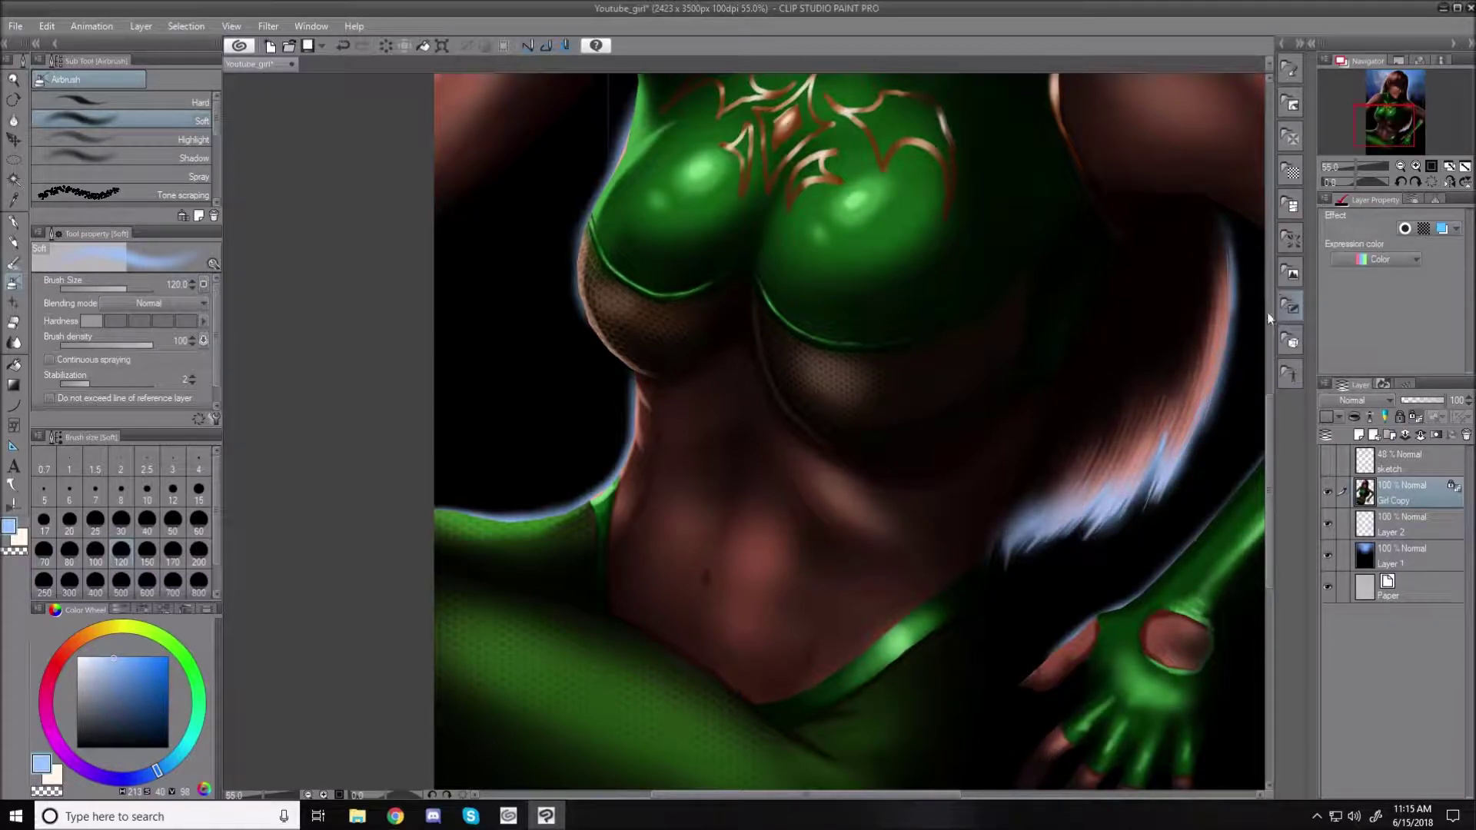
key(])
key(])
mouse_move(1050, 549)
mouse_down()
mouse_move(1061, 482)
mouse_move(1076, 538)
mouse_move(1192, 393)
mouse_move(1196, 435)
mouse_up()
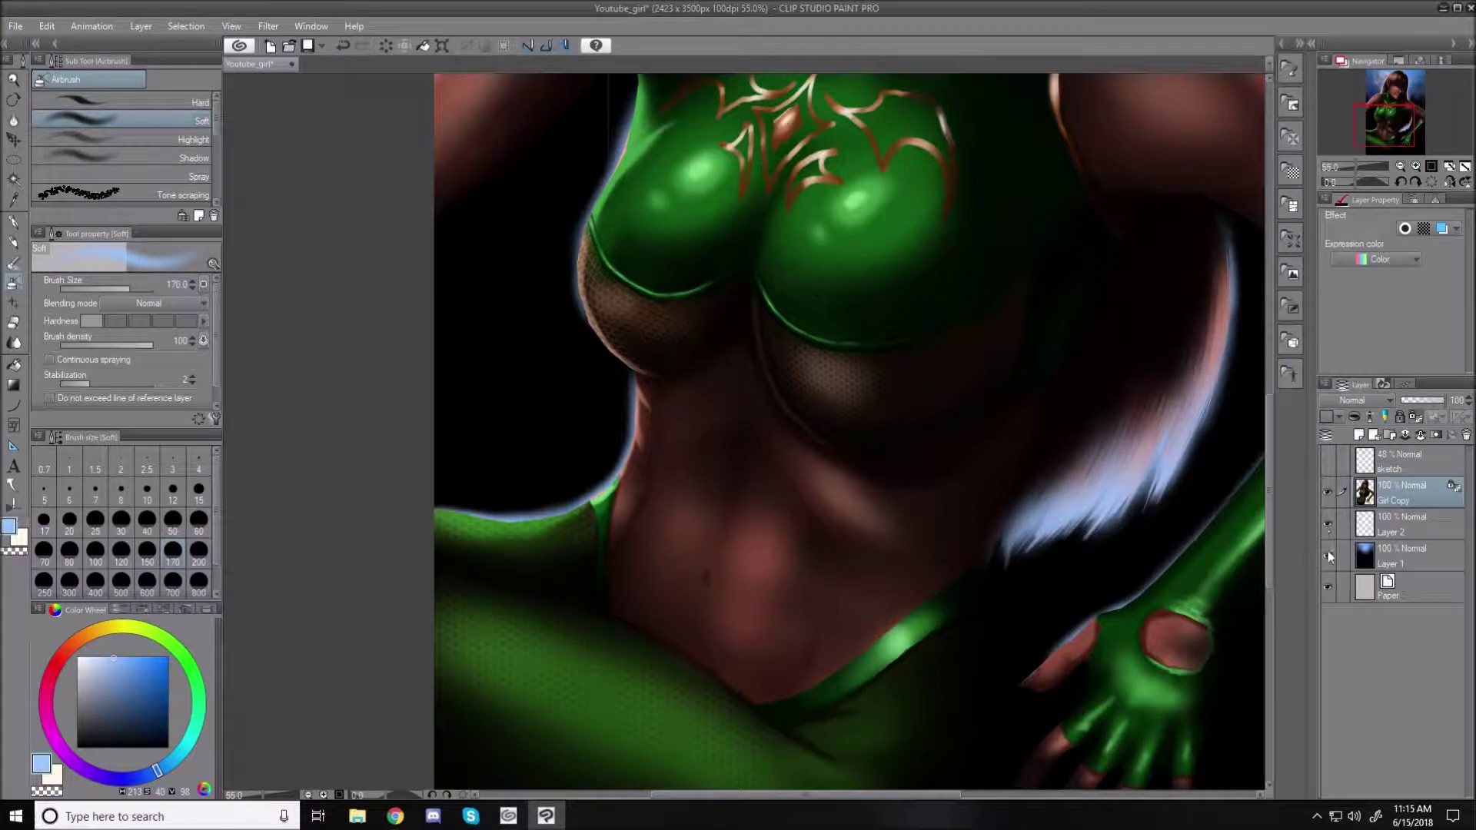
key(ctrl+0)
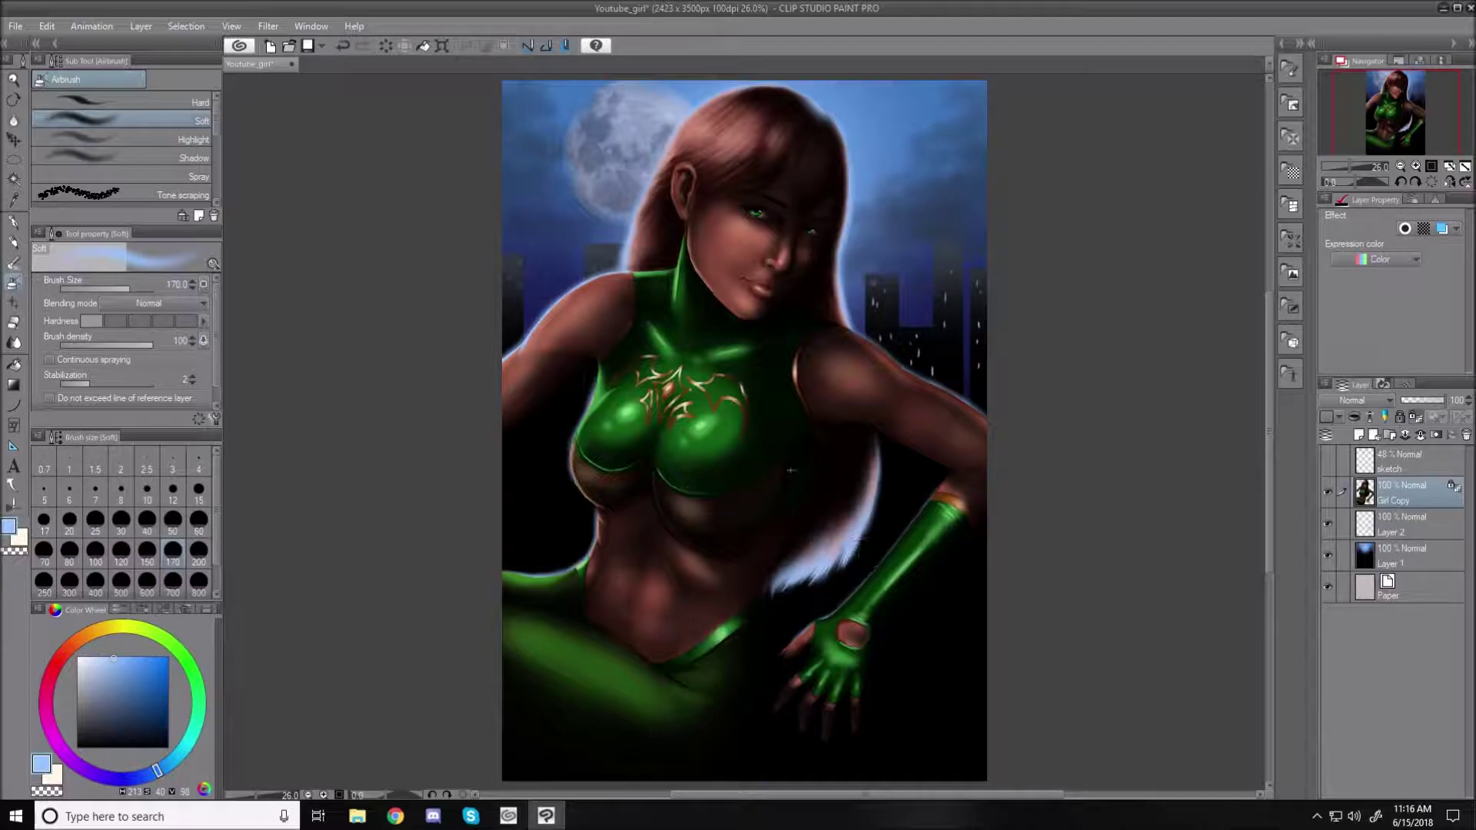
- Strengthen the light blue rim along the top of the shoulder beneath the moon at brush size 30
scroll(770, 296, up, 5)
key(bracketleft)
key(bracketleft)
key(bracketleft)
key(bracketleft)
key(bracketleft)
key(bracketleft)
key(bracketleft)
key(bracketleft)
key(bracketleft)
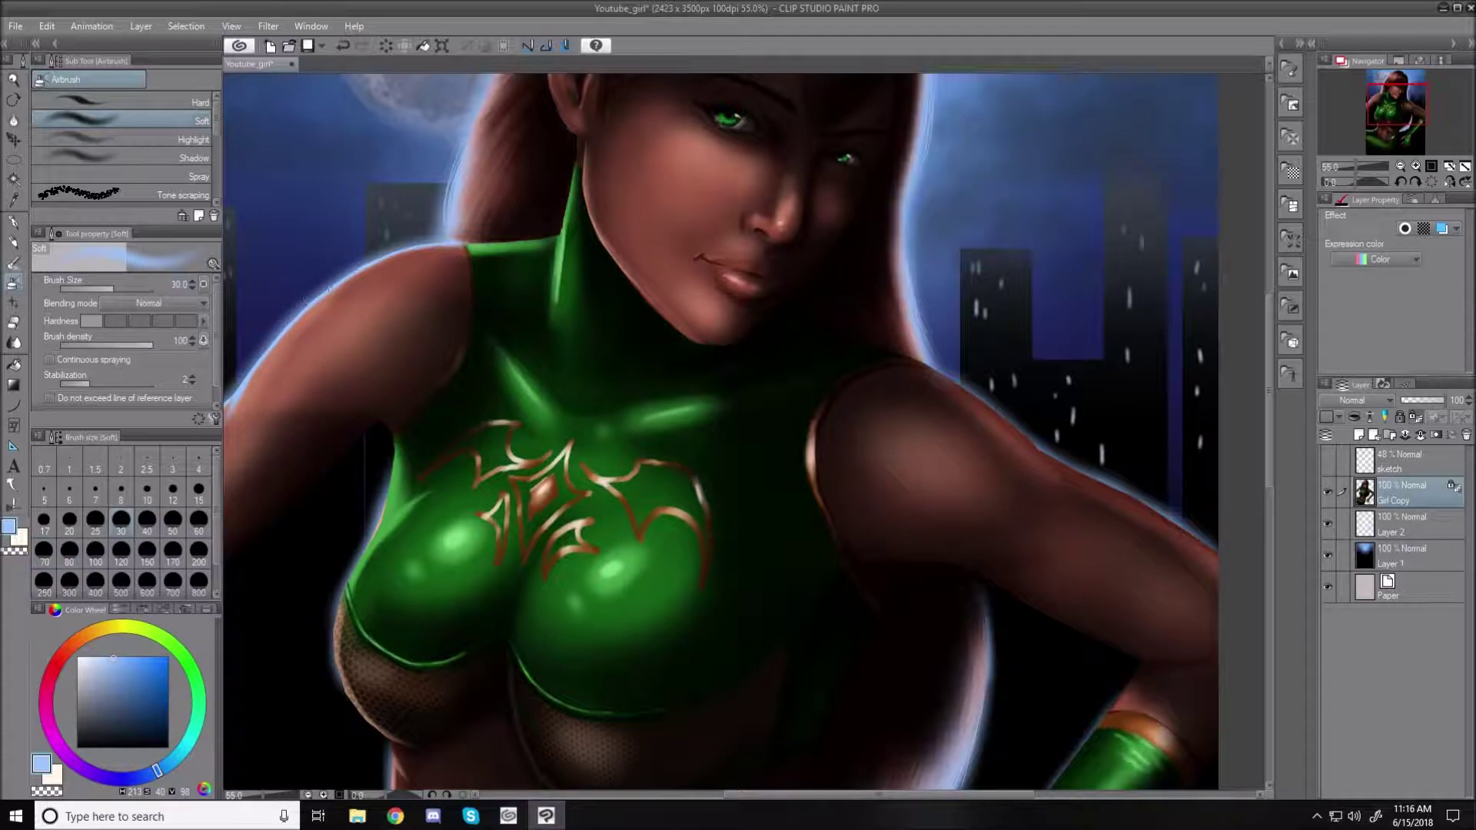
drag(328, 284, 455, 244)
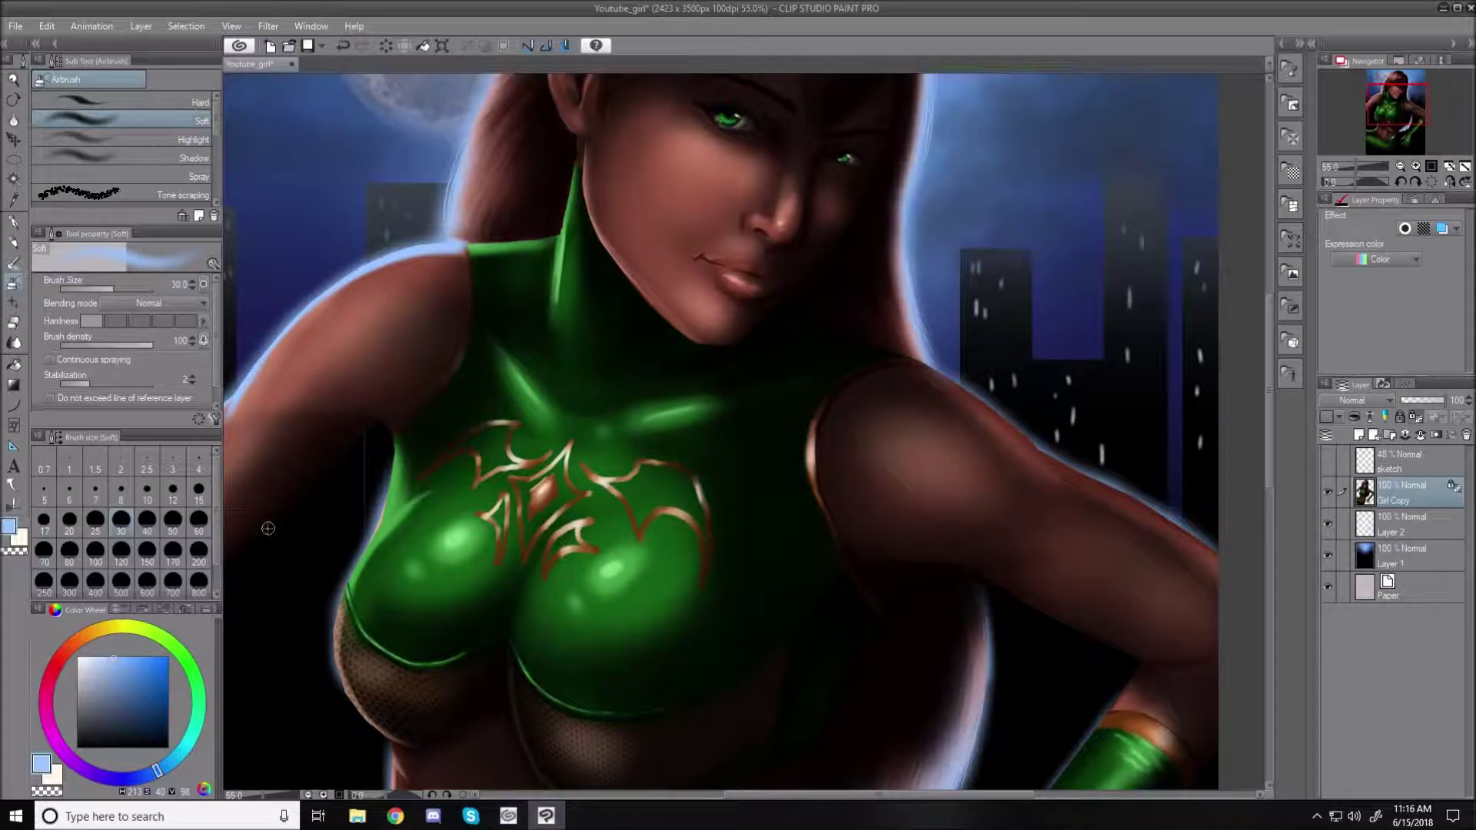
- Airbrush the light blue rim onto the upper arm's outer edge and down the adjacent side of the green top
drag(795, 796, 748, 799)
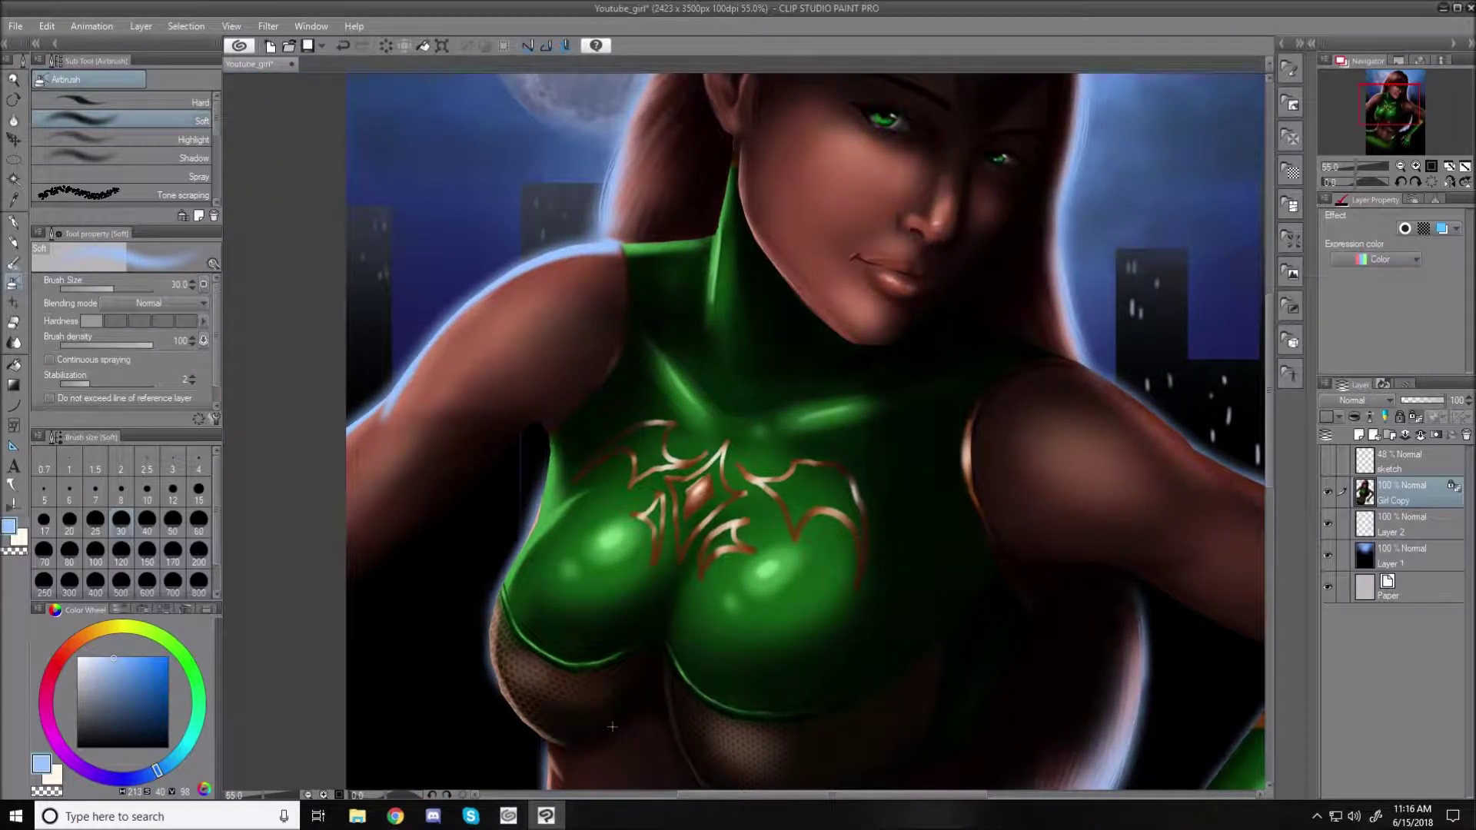
mouse_move(340, 429)
mouse_down()
mouse_move(384, 394)
mouse_move(325, 457)
mouse_move(403, 378)
mouse_move(343, 464)
mouse_up()
mouse_move(549, 509)
mouse_down()
mouse_move(545, 445)
mouse_move(540, 503)
mouse_move(492, 602)
mouse_move(527, 538)
mouse_up()
mouse_move(495, 592)
mouse_down()
mouse_move(529, 543)
mouse_move(493, 577)
mouse_up()
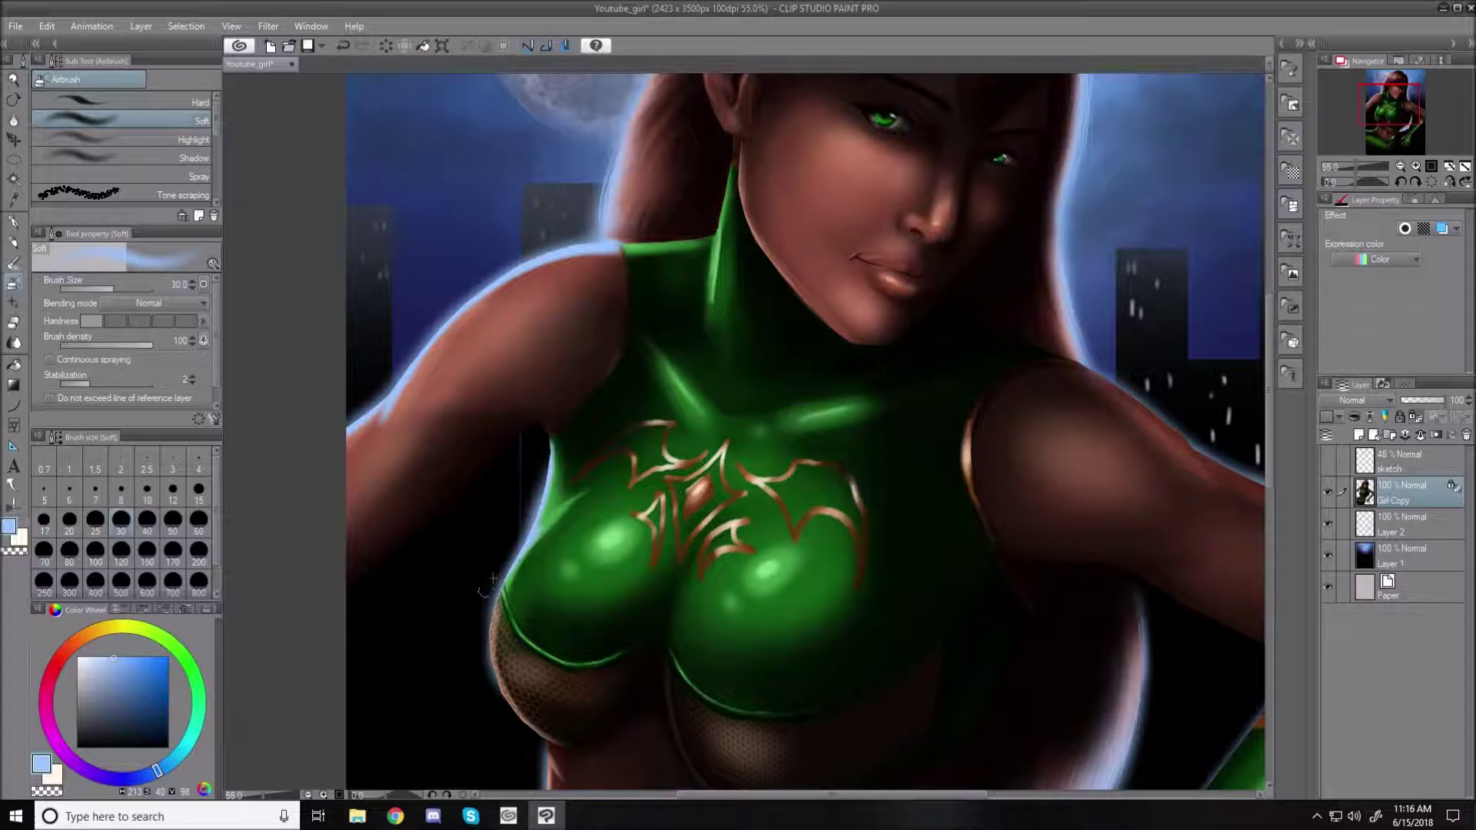
- Airbrush the light blue rim along the outer chest edge of the green top at brush size 17
key(bracketleft)
key(bracketleft)
key(bracketleft)
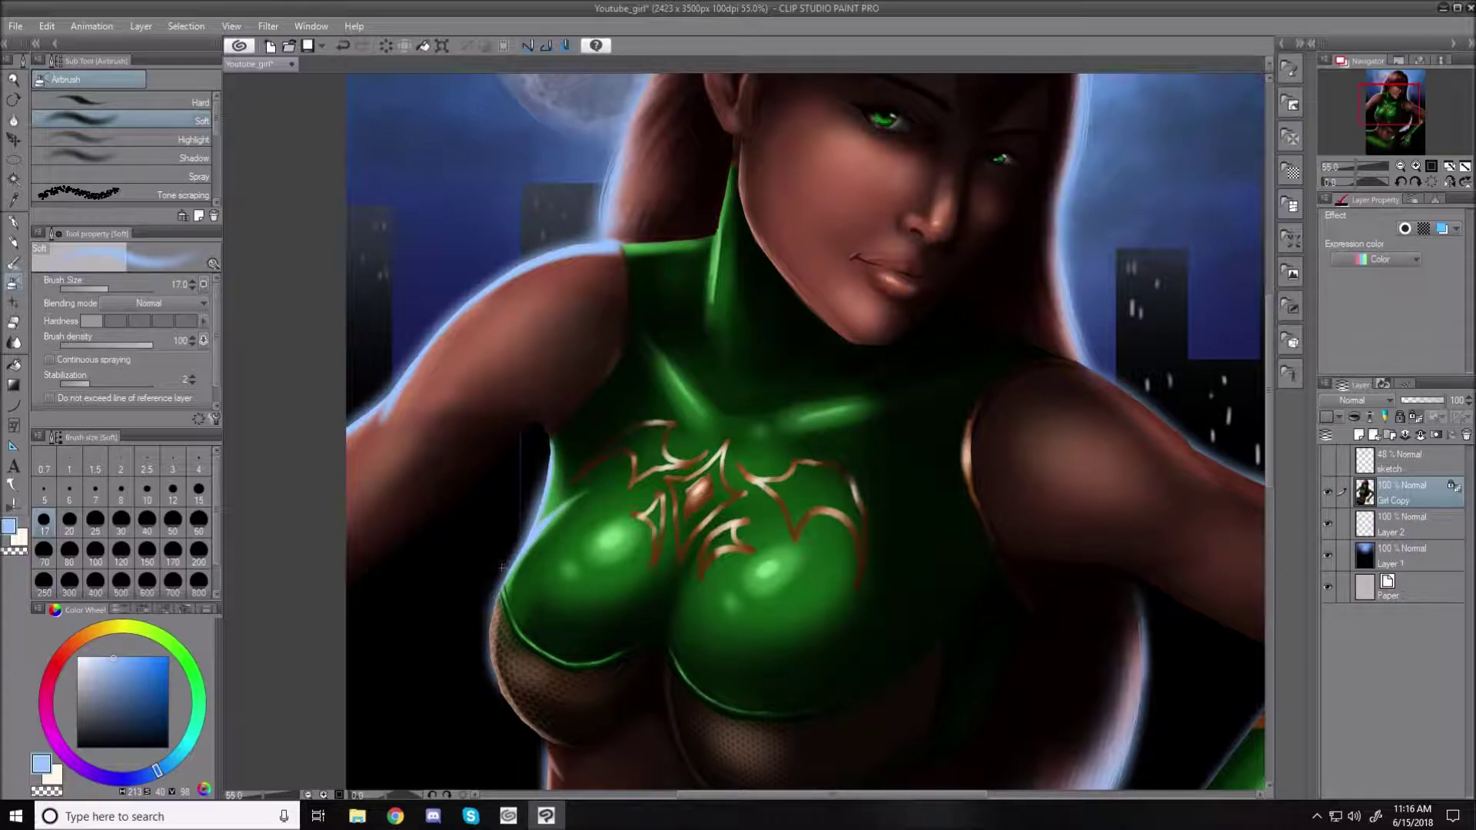
drag(507, 566, 590, 490)
mouse_move(538, 507)
mouse_down()
mouse_move(489, 638)
mouse_move(498, 582)
mouse_move(492, 645)
mouse_move(492, 615)
mouse_move(519, 583)
mouse_move(509, 619)
mouse_move(527, 638)
mouse_move(514, 551)
mouse_up()
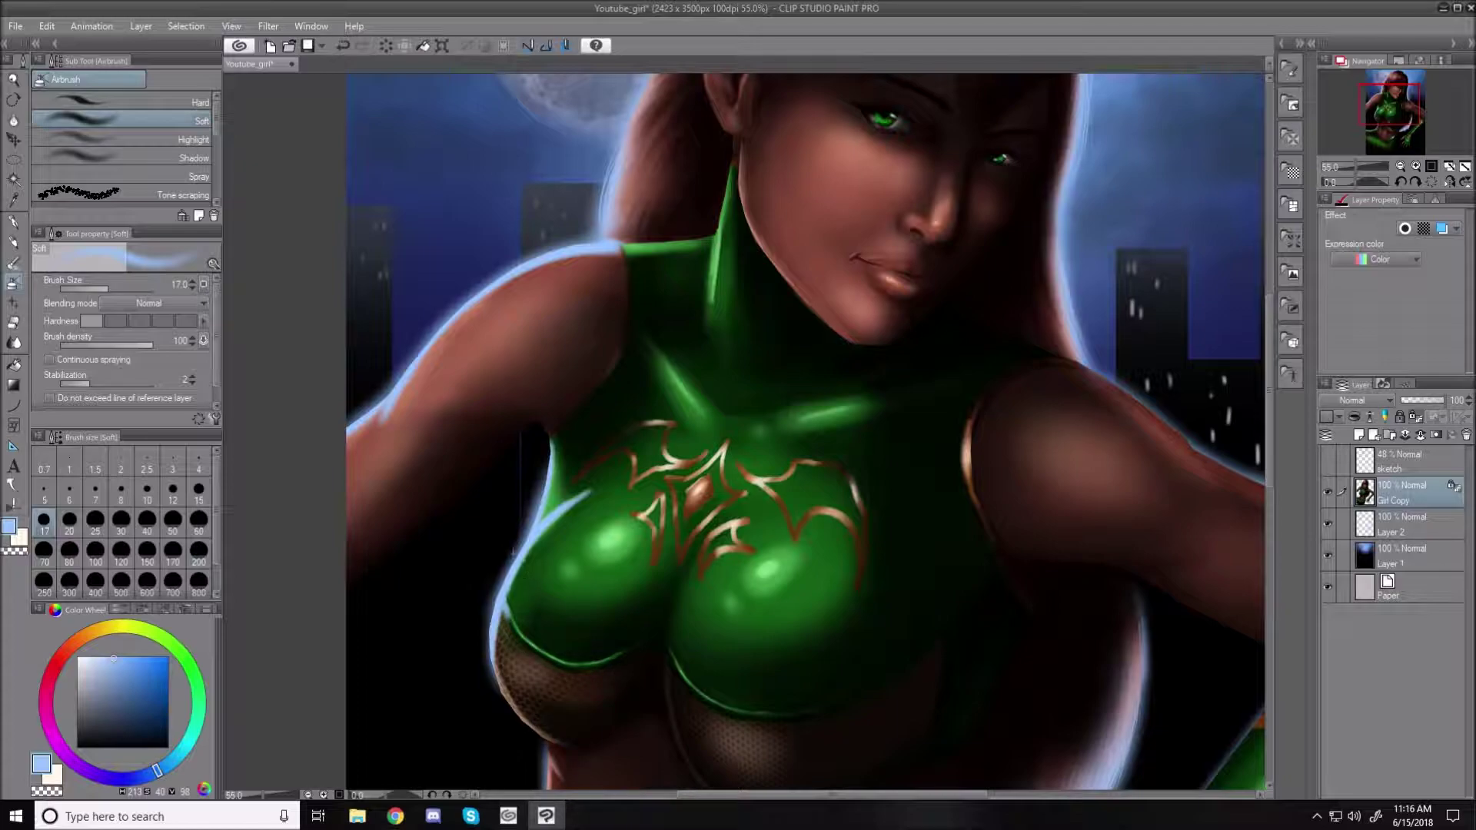
- Airbrush the light blue rim along the outer edge of the mesh section below the green top at brush size 25
key(bracketleft)
key(bracketleft)
key(bracketleft)
key(bracketleft)
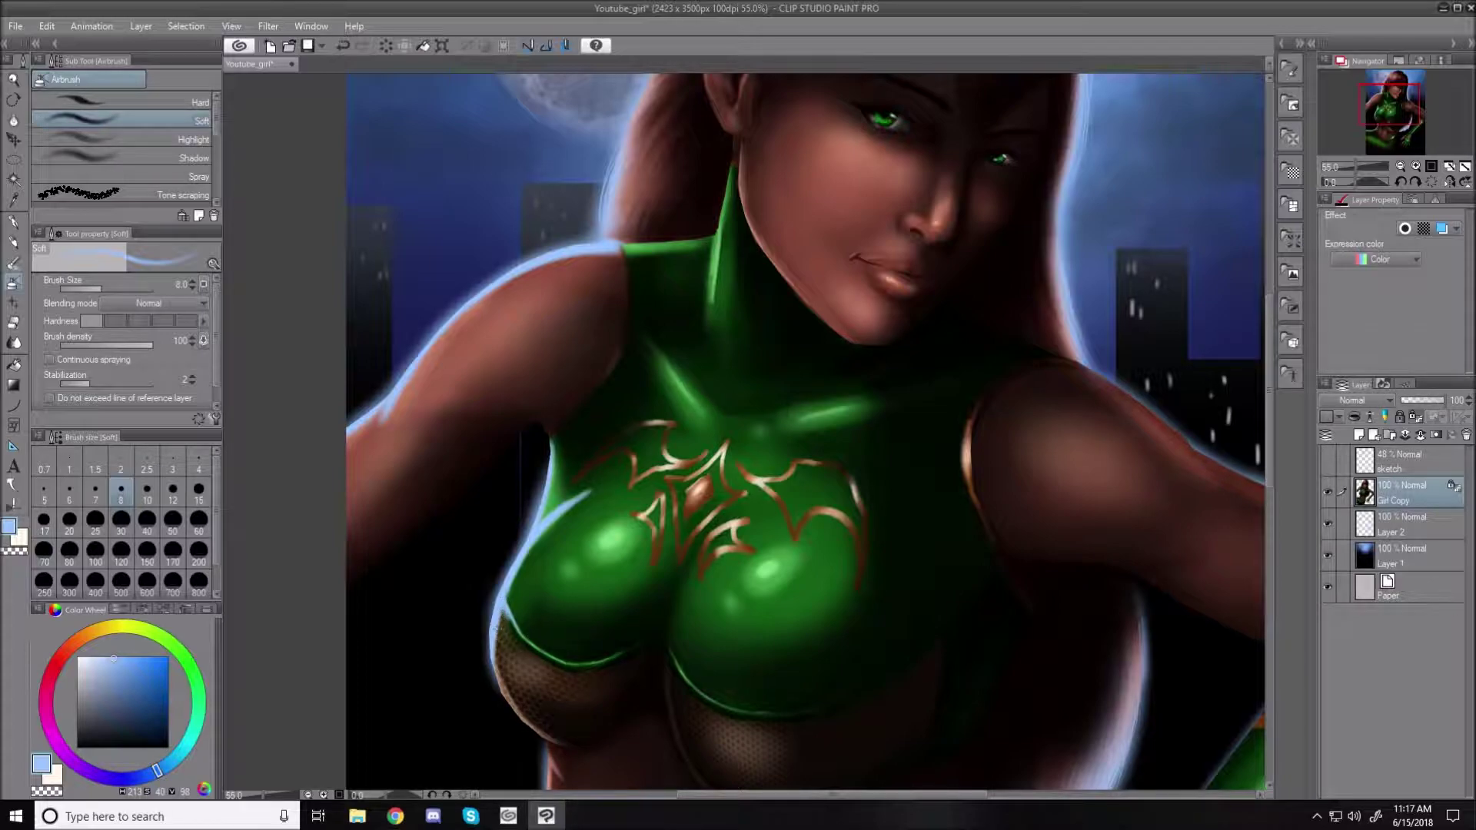
key(bracketright)
key(bracketright)
key(bracketright)
key(bracketright)
key(bracketright)
key(bracketright)
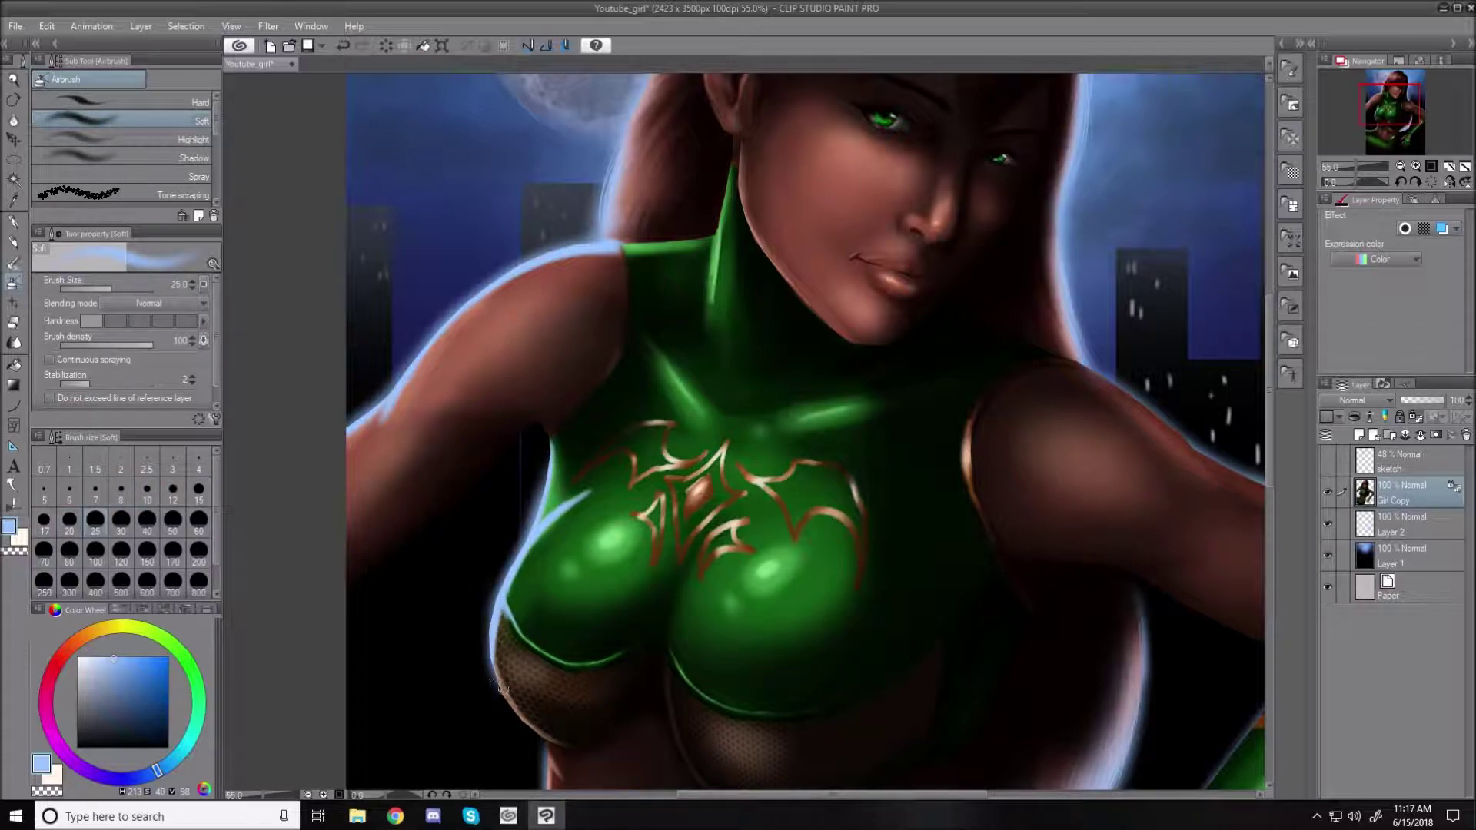
drag(500, 684, 533, 739)
- Airbrush the light blue rim along the shoulder and upper arm beside the buildings, refining the shoulder and muscle crease at brush size 17
mouse_move(1145, 407)
mouse_down()
mouse_move(1182, 436)
mouse_move(1116, 389)
mouse_move(1223, 489)
mouse_up()
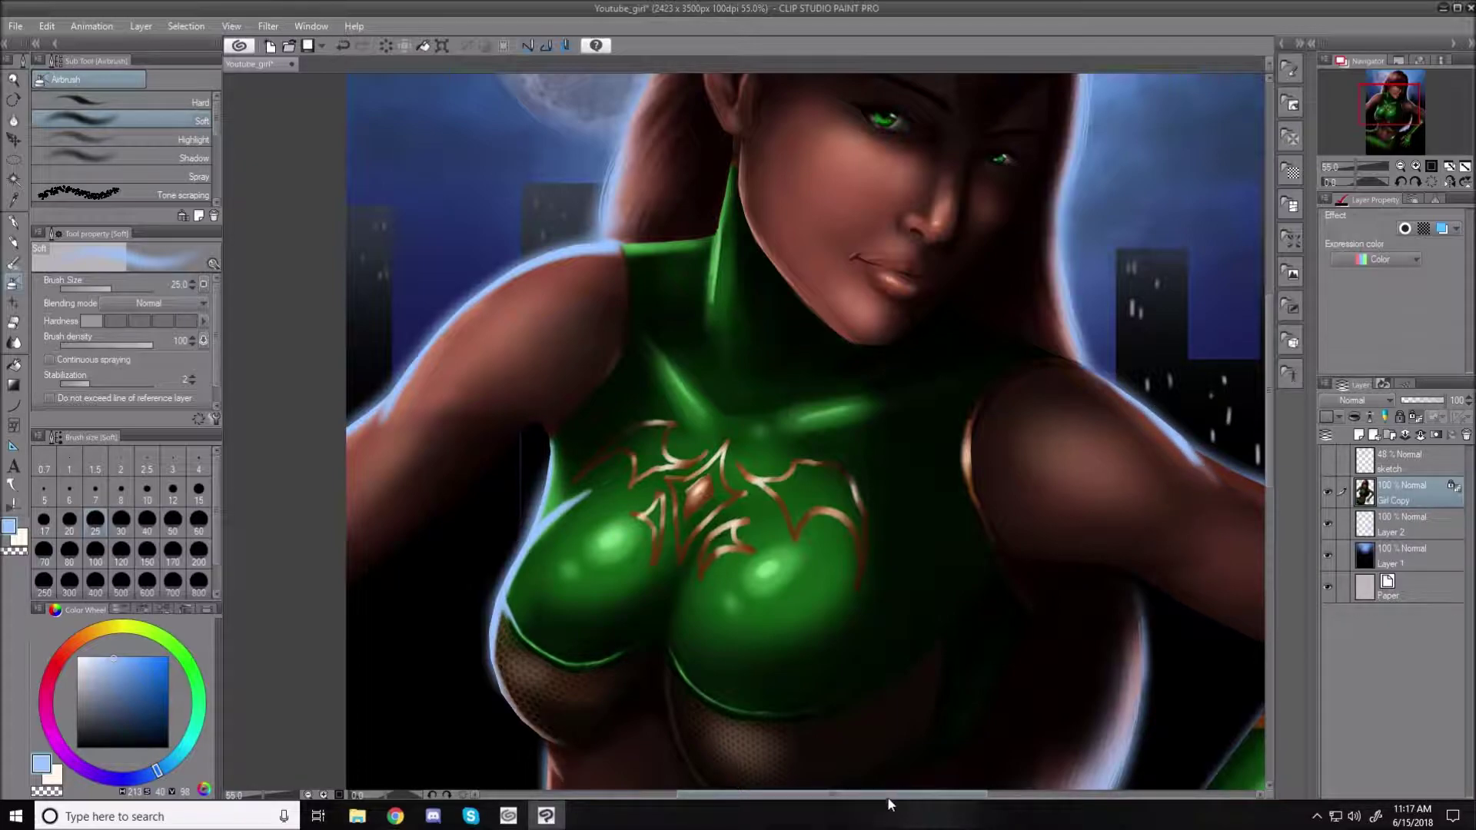
mouse_move(893, 794)
mouse_down()
mouse_move(964, 809)
mouse_move(1035, 800)
mouse_up()
mouse_move(761, 429)
mouse_down()
mouse_move(724, 442)
mouse_move(750, 457)
mouse_move(718, 438)
mouse_move(764, 465)
mouse_move(716, 442)
mouse_move(924, 569)
mouse_up()
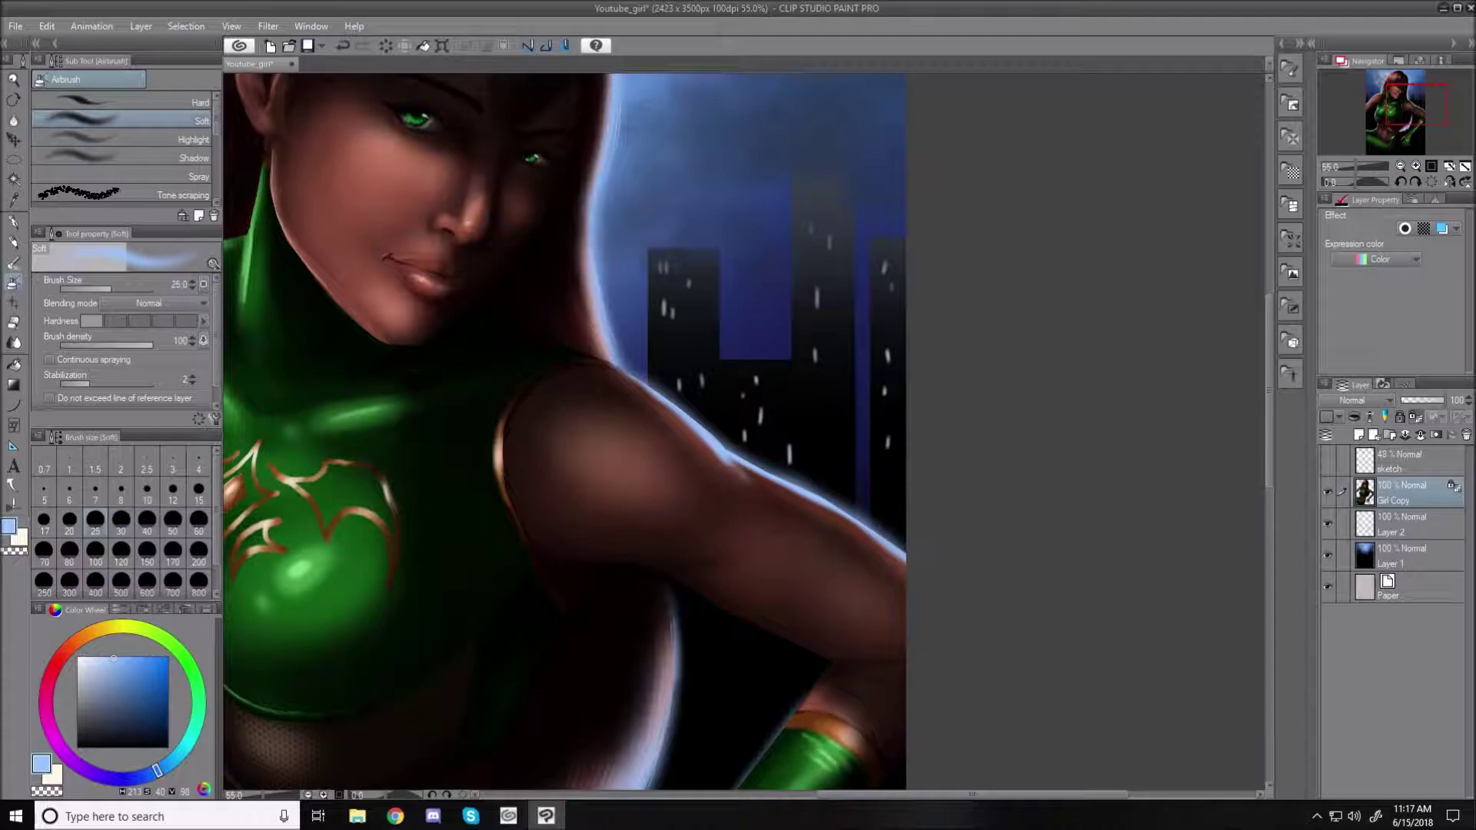
key(bracketleft)
key(bracketleft)
drag(590, 366, 603, 369)
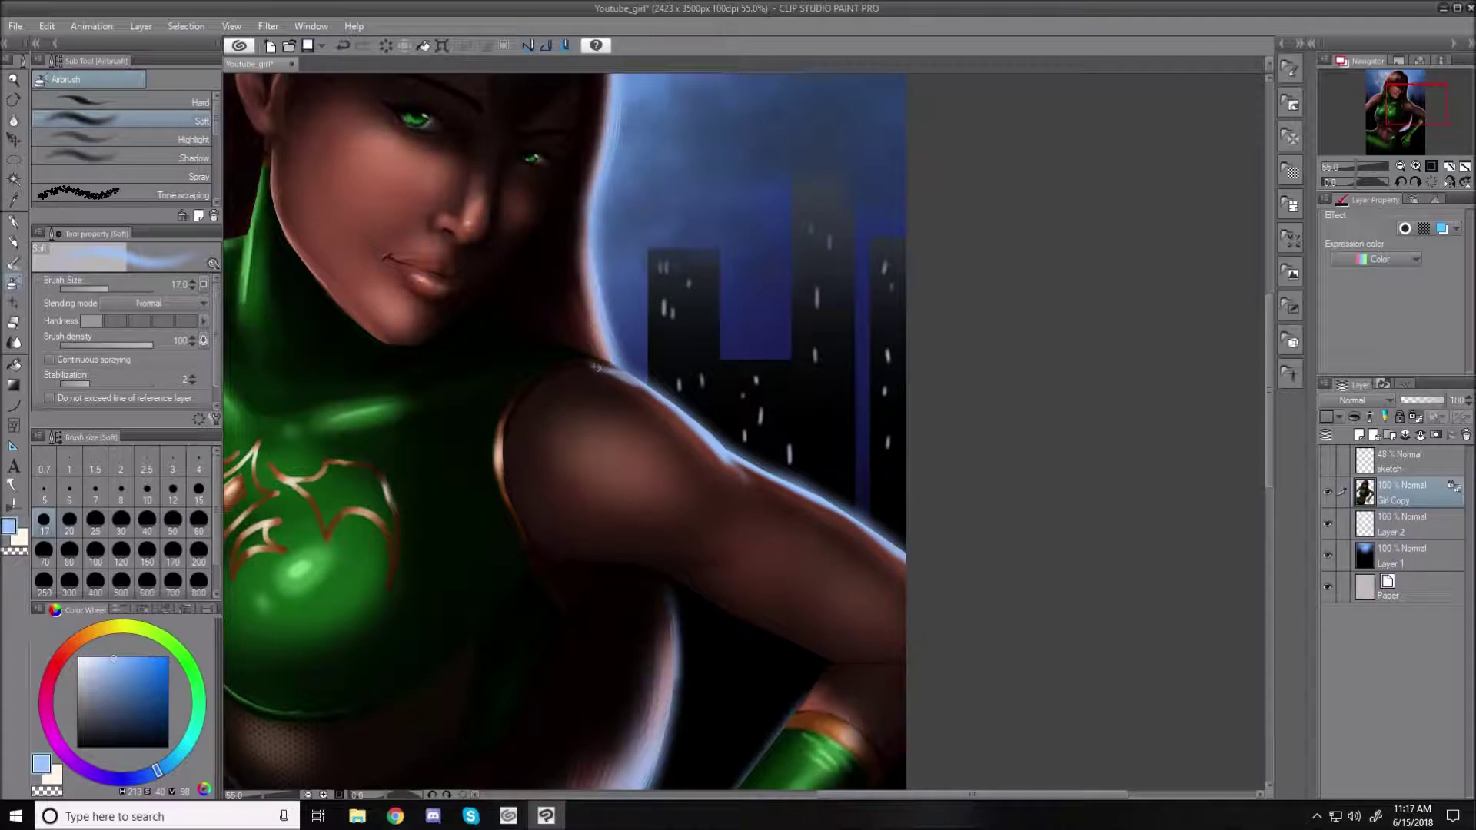
key(ctrl+z)
mouse_move(597, 365)
mouse_down()
mouse_move(673, 400)
mouse_move(620, 373)
mouse_move(666, 399)
mouse_move(633, 377)
mouse_up()
mouse_move(716, 444)
mouse_down()
mouse_move(760, 504)
mouse_move(726, 453)
mouse_up()
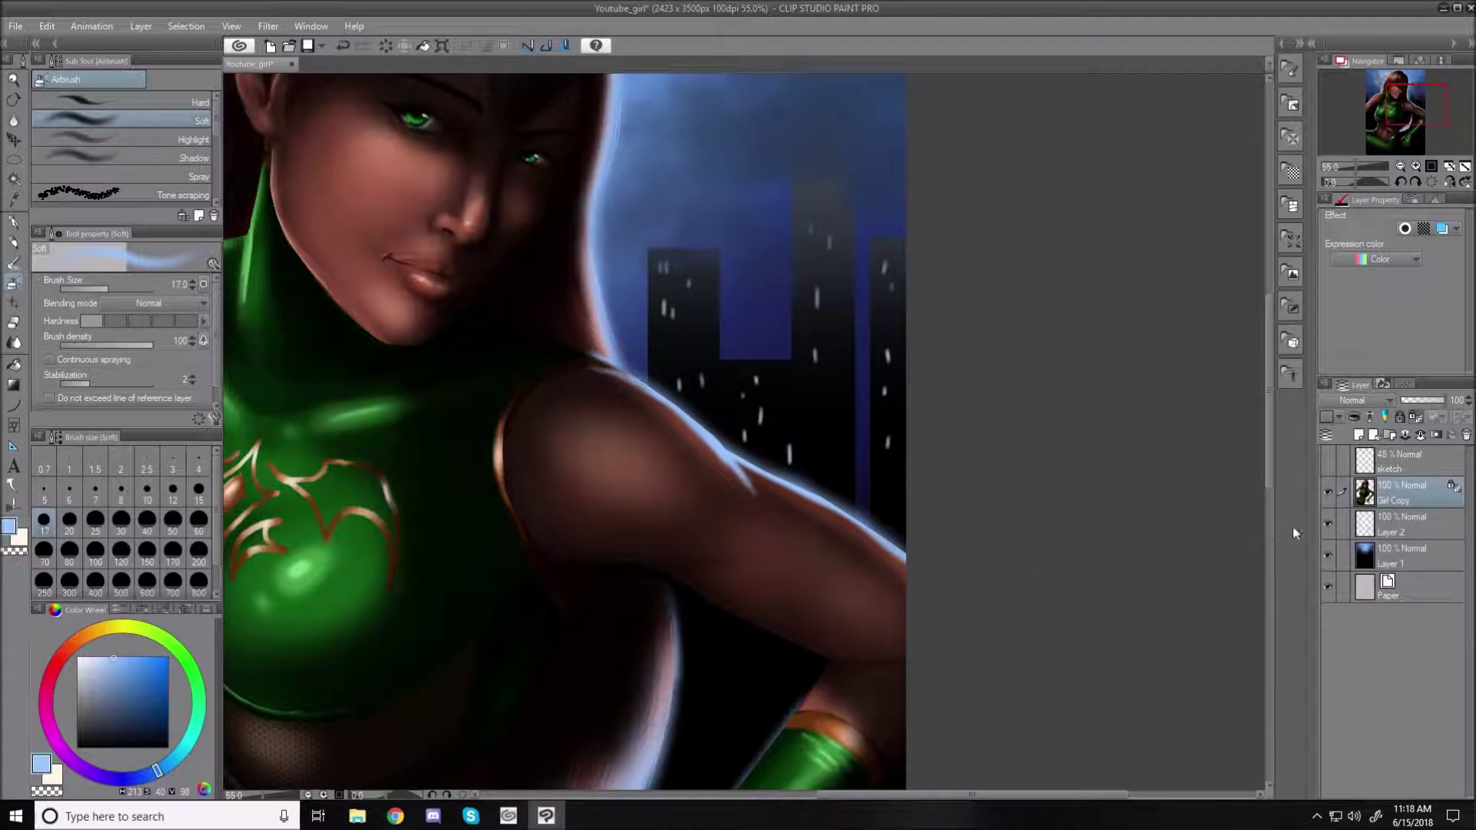
- Airbrush the light blue rim along the inner edge of the long green glove down to the thumb at brush size 40
scroll(1275, 460, down, 5)
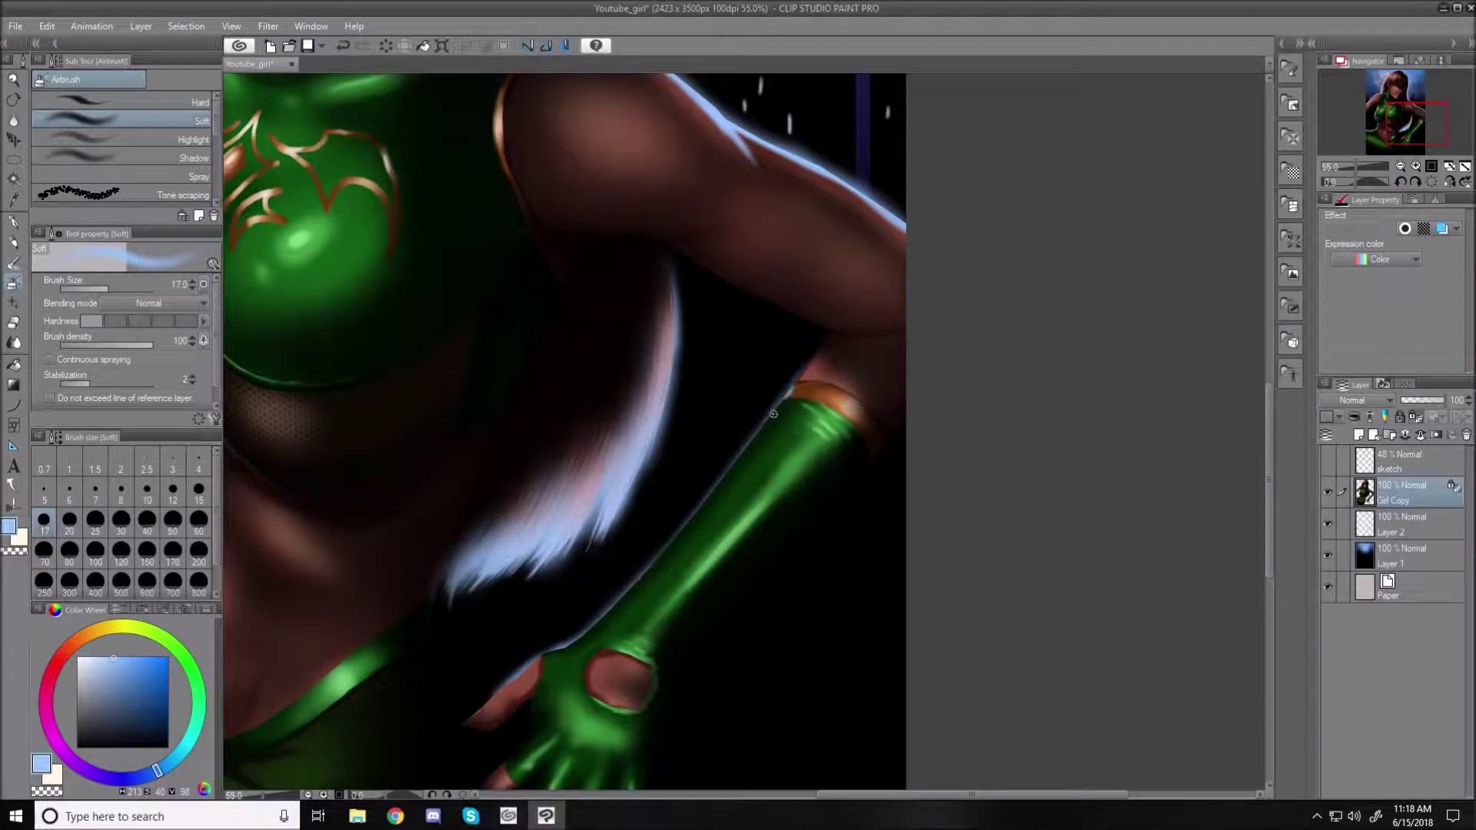
key(bracketright)
key(bracketright)
key(bracketright)
key(bracketright)
key(bracketleft)
key(bracketleft)
key(bracketleft)
key(bracketleft)
key(bracketleft)
key(bracketright)
key(bracketright)
key(bracketright)
key(bracketright)
key(bracketright)
drag(781, 395, 676, 526)
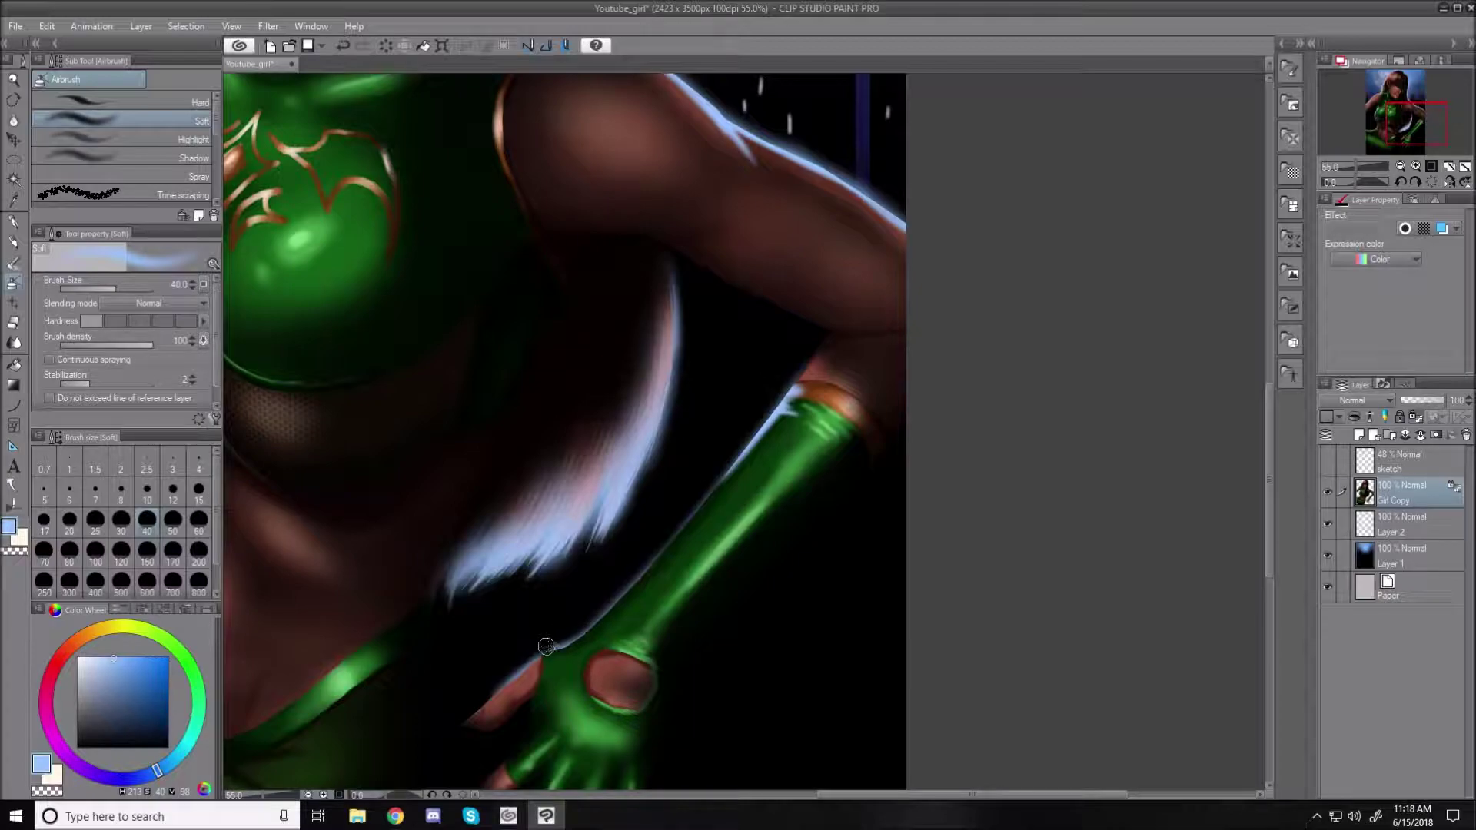
mouse_move(559, 642)
mouse_down()
mouse_move(669, 546)
mouse_move(771, 397)
mouse_move(738, 444)
mouse_up()
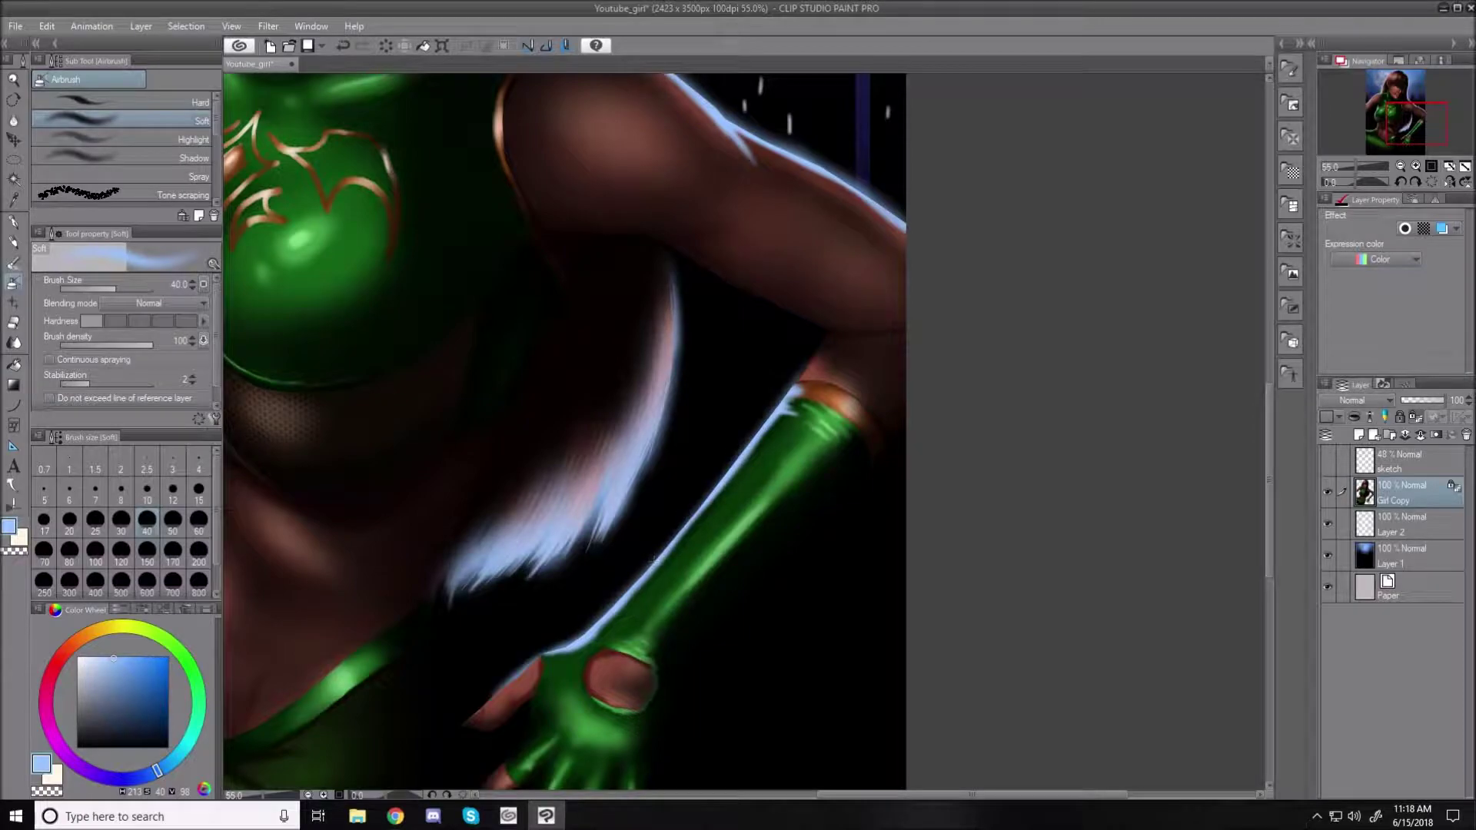
mouse_move(548, 648)
mouse_down()
mouse_move(505, 672)
mouse_move(548, 643)
mouse_move(475, 689)
mouse_up()
- Detail the light blue rim around the glove's gold cuff at brush size 8
key(bracketleft)
key(bracketleft)
key(bracketleft)
key(bracketleft)
key(bracketleft)
key(bracketleft)
key(bracketleft)
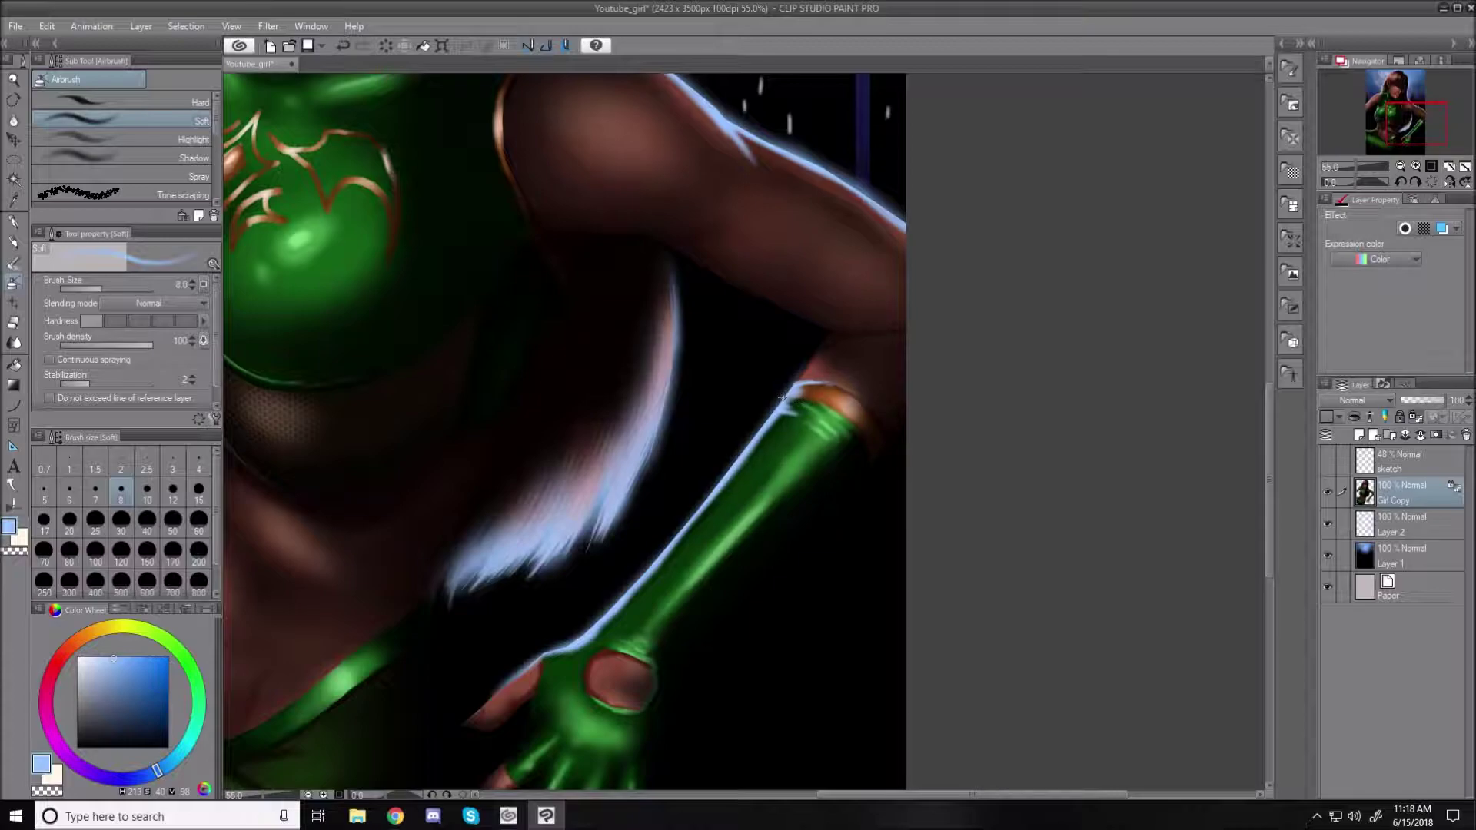
drag(783, 401, 800, 399)
- Widen the soft light blue rim along the upper part of the green glove at brush size 70
drag(1270, 432, 1265, 464)
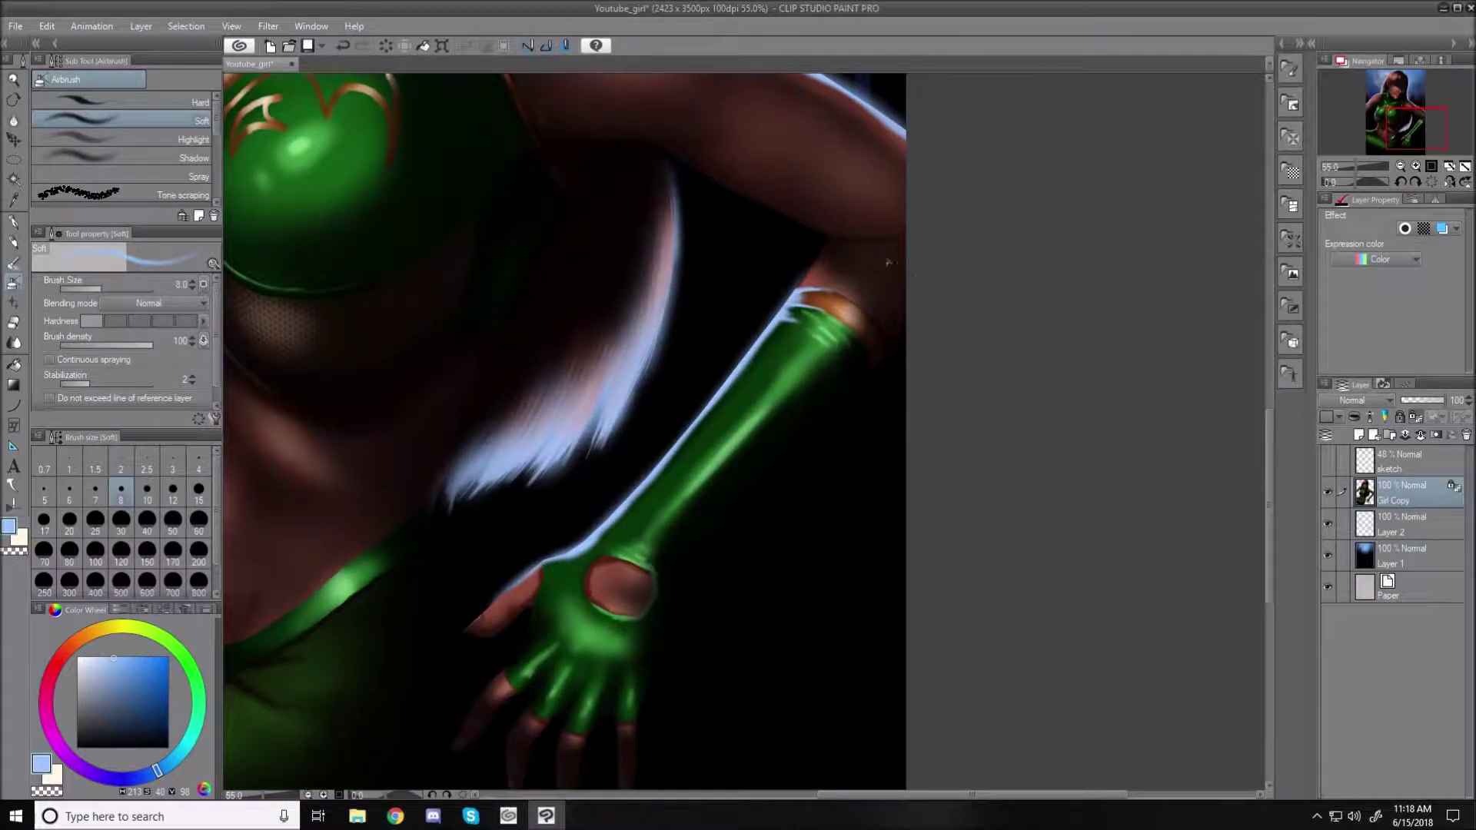
key(bracketright)
key(bracketright)
key(bracketright)
key(bracketright)
key(bracketright)
key(bracketright)
key(bracketright)
key(bracketright)
key(bracketright)
key(bracketright)
key(bracketright)
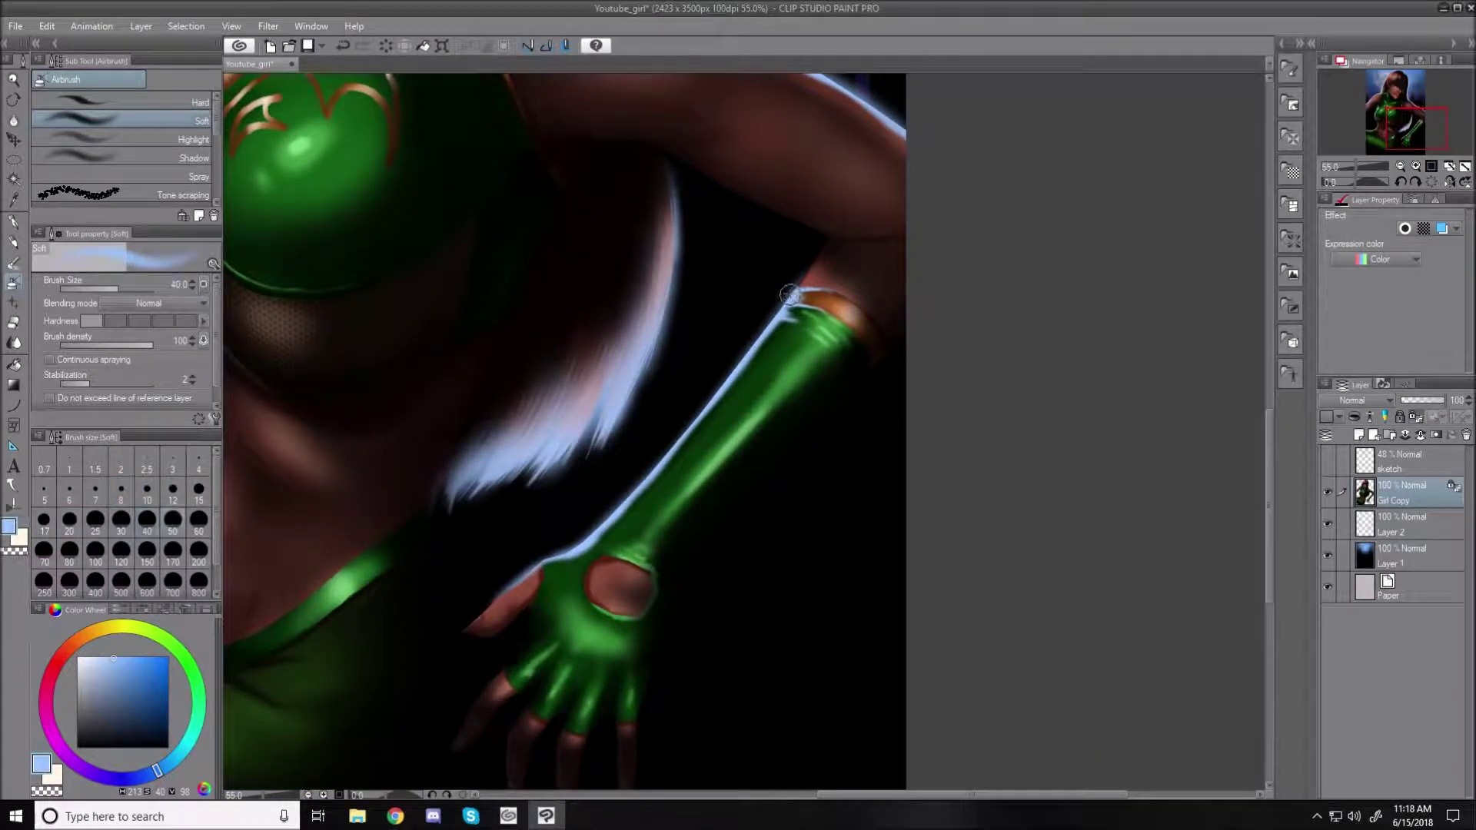
mouse_move(783, 292)
mouse_down()
mouse_move(782, 330)
mouse_move(776, 307)
mouse_move(817, 298)
mouse_move(780, 303)
mouse_move(774, 338)
mouse_move(749, 349)
mouse_move(769, 309)
mouse_move(715, 382)
mouse_move(762, 319)
mouse_move(732, 394)
mouse_move(764, 322)
mouse_move(702, 369)
mouse_move(747, 344)
mouse_move(709, 382)
mouse_up()
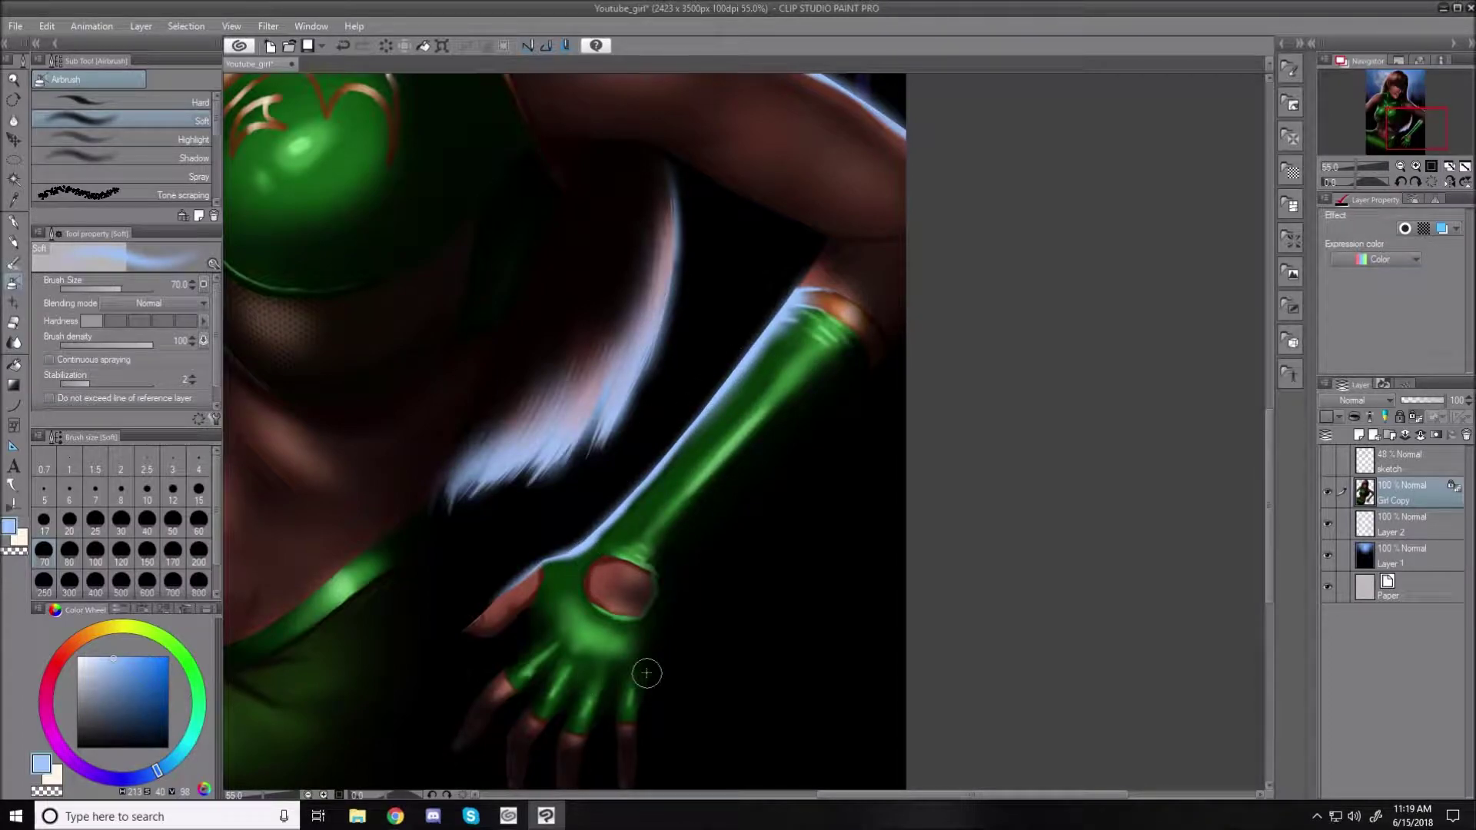
- Airbrush thin light blue rim accents along the outer edge of the waist at brush sizes 12 and 10
drag(1270, 473, 1259, 560)
drag(1021, 795, 857, 800)
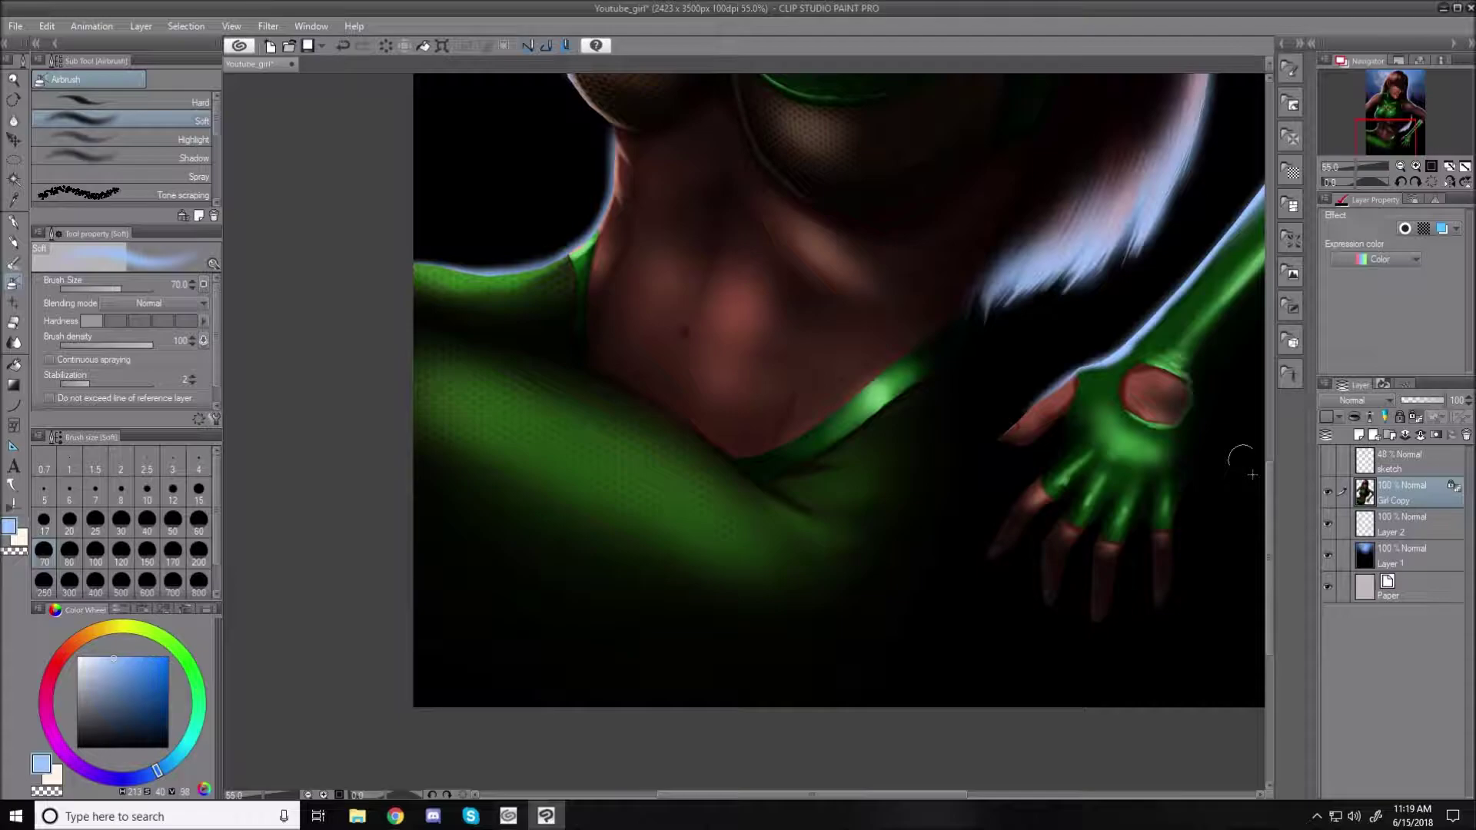
scroll(1270, 496, up, 4)
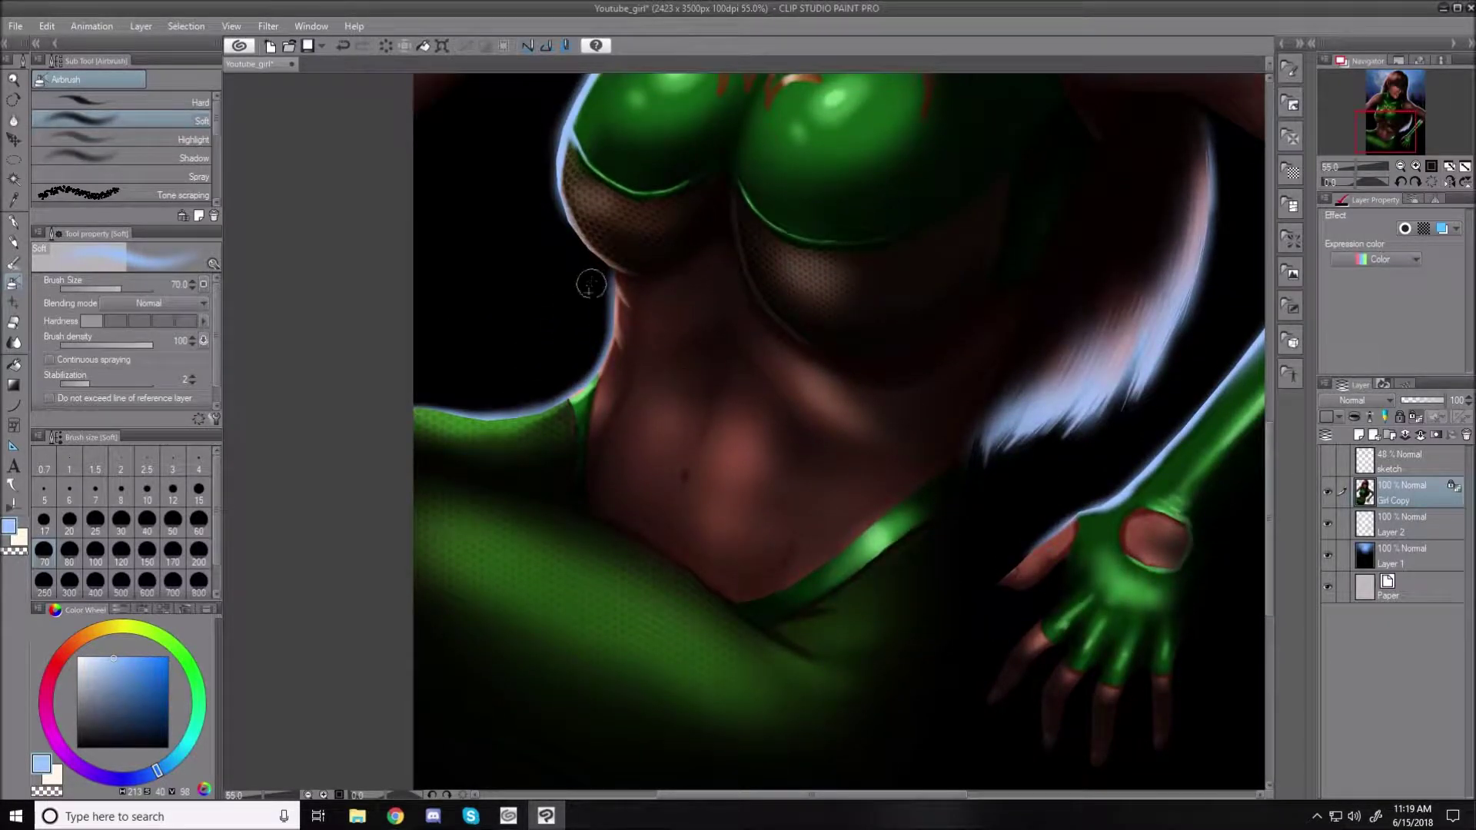
key(bracketleft)
key(bracketleft)
key(bracketleft)
key(bracketleft)
key(bracketleft)
key(bracketleft)
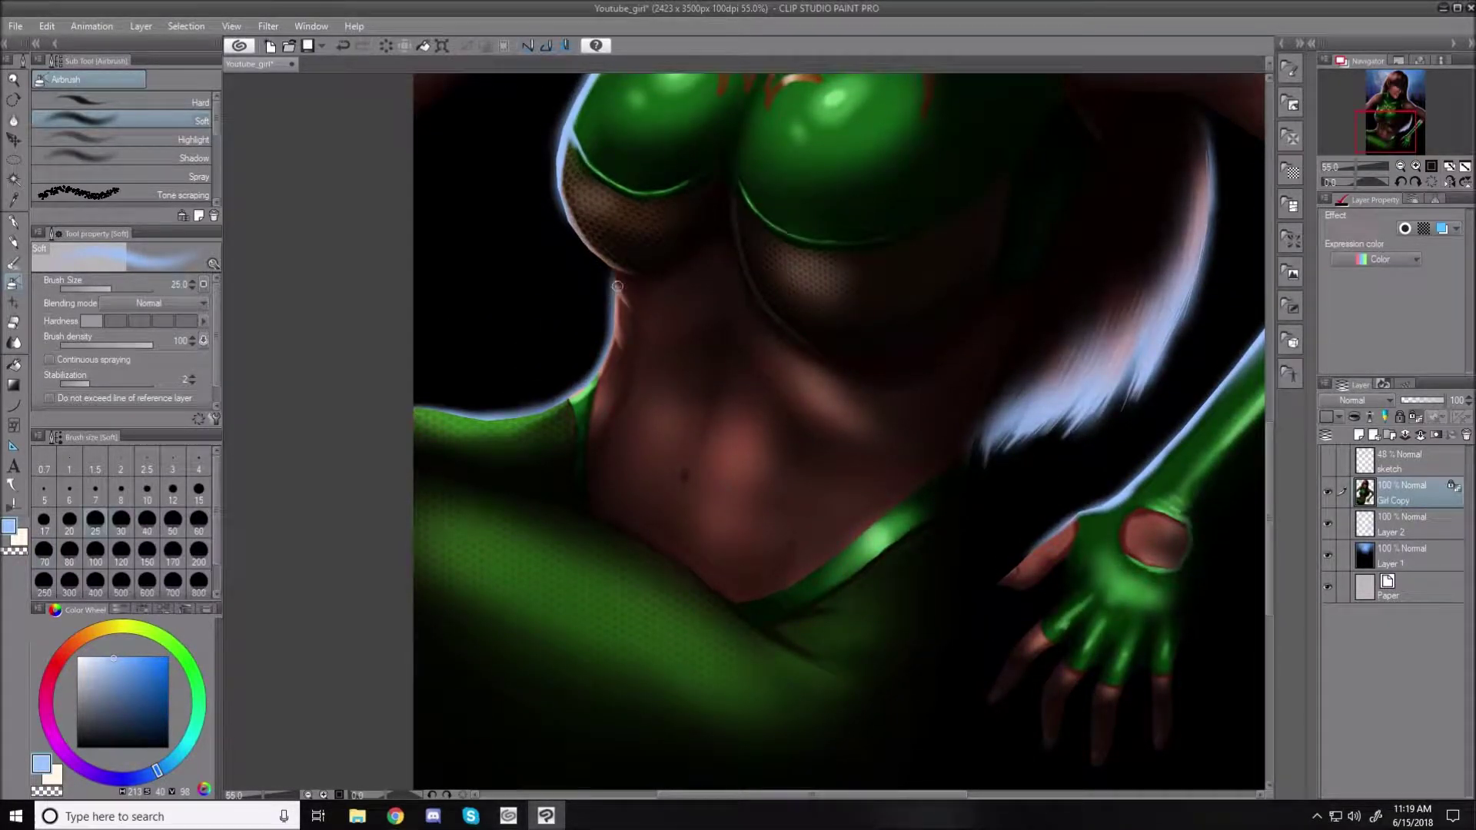
key(bracketleft)
key(bracketleft)
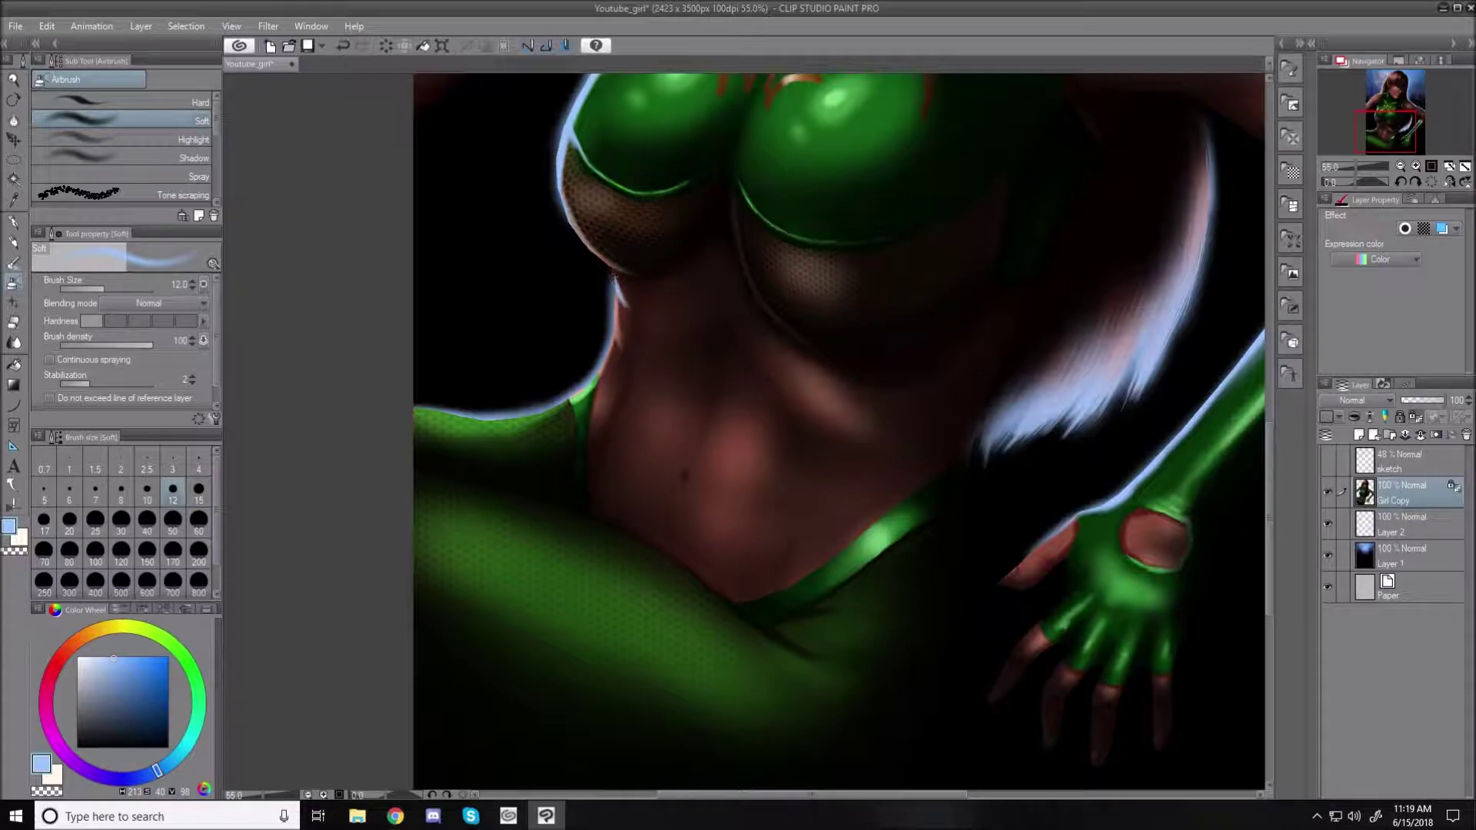
key(bracketleft)
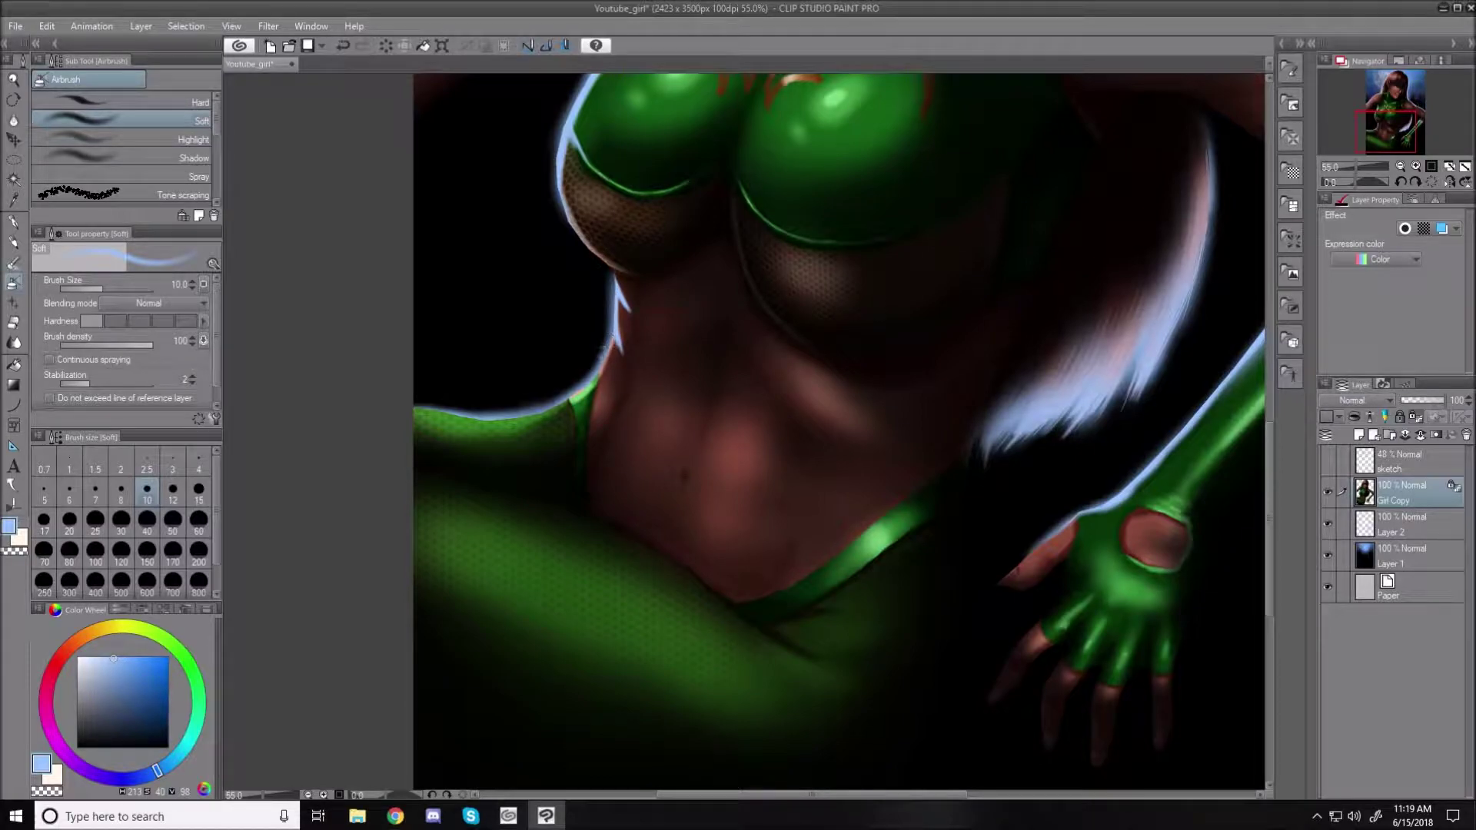
drag(614, 338, 601, 369)
- Airbrush the light blue rim onto the green hip strap and along the top edge of the raised thigh at brush size 40
key(bracketright)
key(bracketright)
key(bracketright)
key(bracketright)
key(bracketright)
key(bracketright)
key(bracketright)
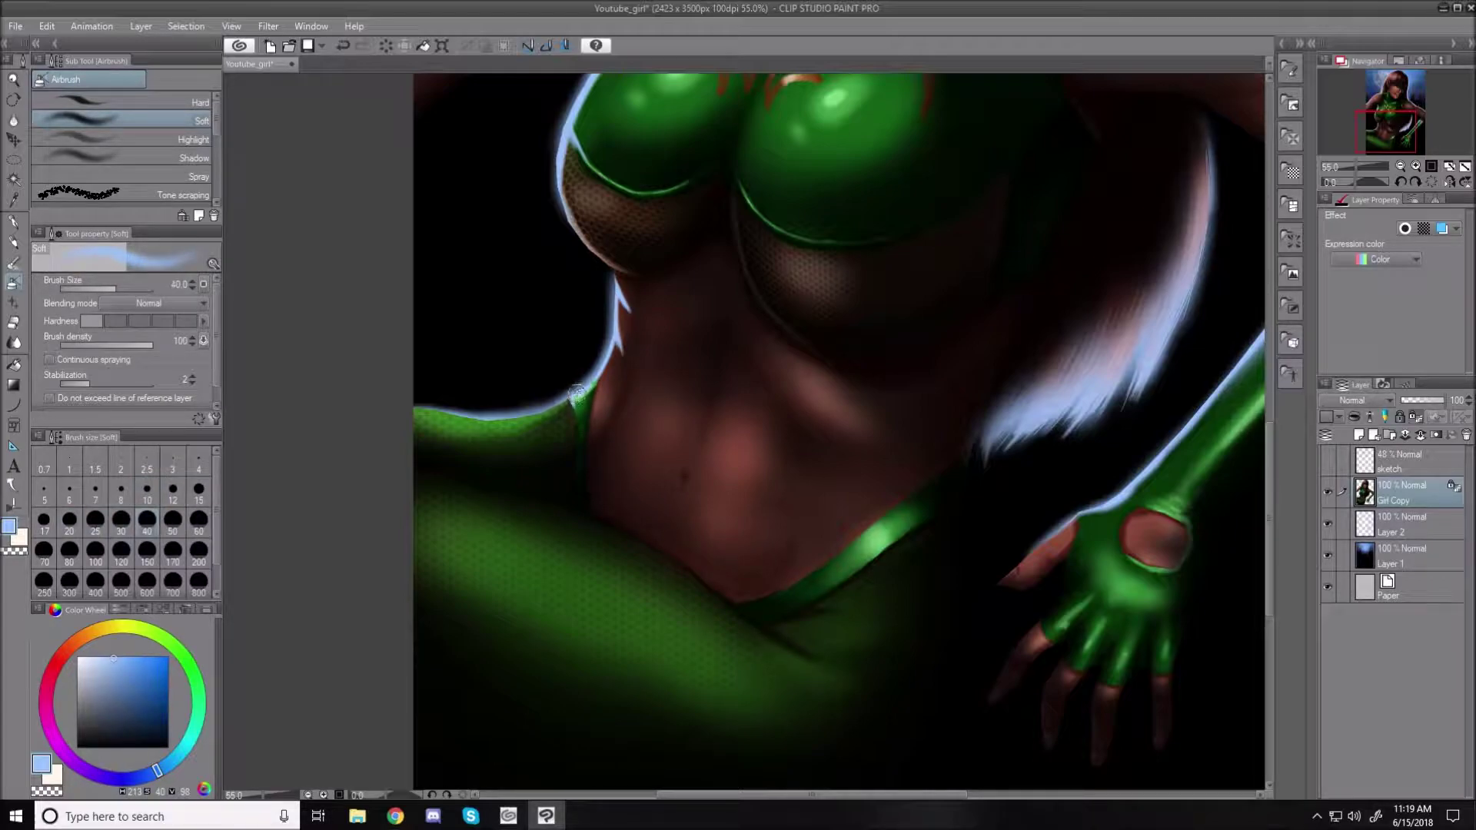
drag(580, 382, 581, 414)
drag(583, 384, 584, 453)
mouse_move(403, 403)
mouse_down()
mouse_move(500, 417)
mouse_move(477, 416)
mouse_move(565, 394)
mouse_up()
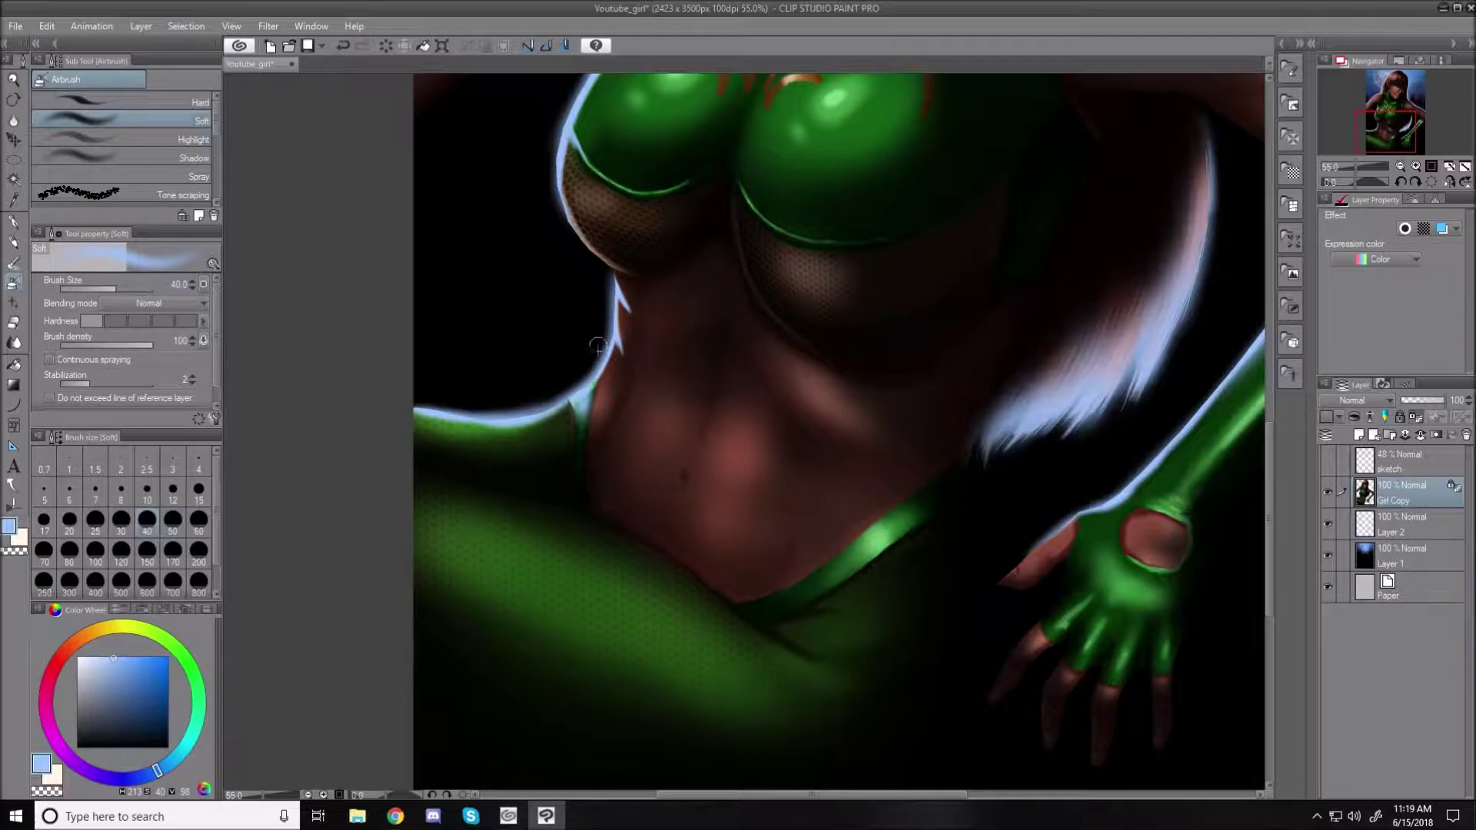
- Extend the light blue rim inward over the side of the waist and ribs at brush size 30
key(bracketright)
key(bracketleft)
key(bracketleft)
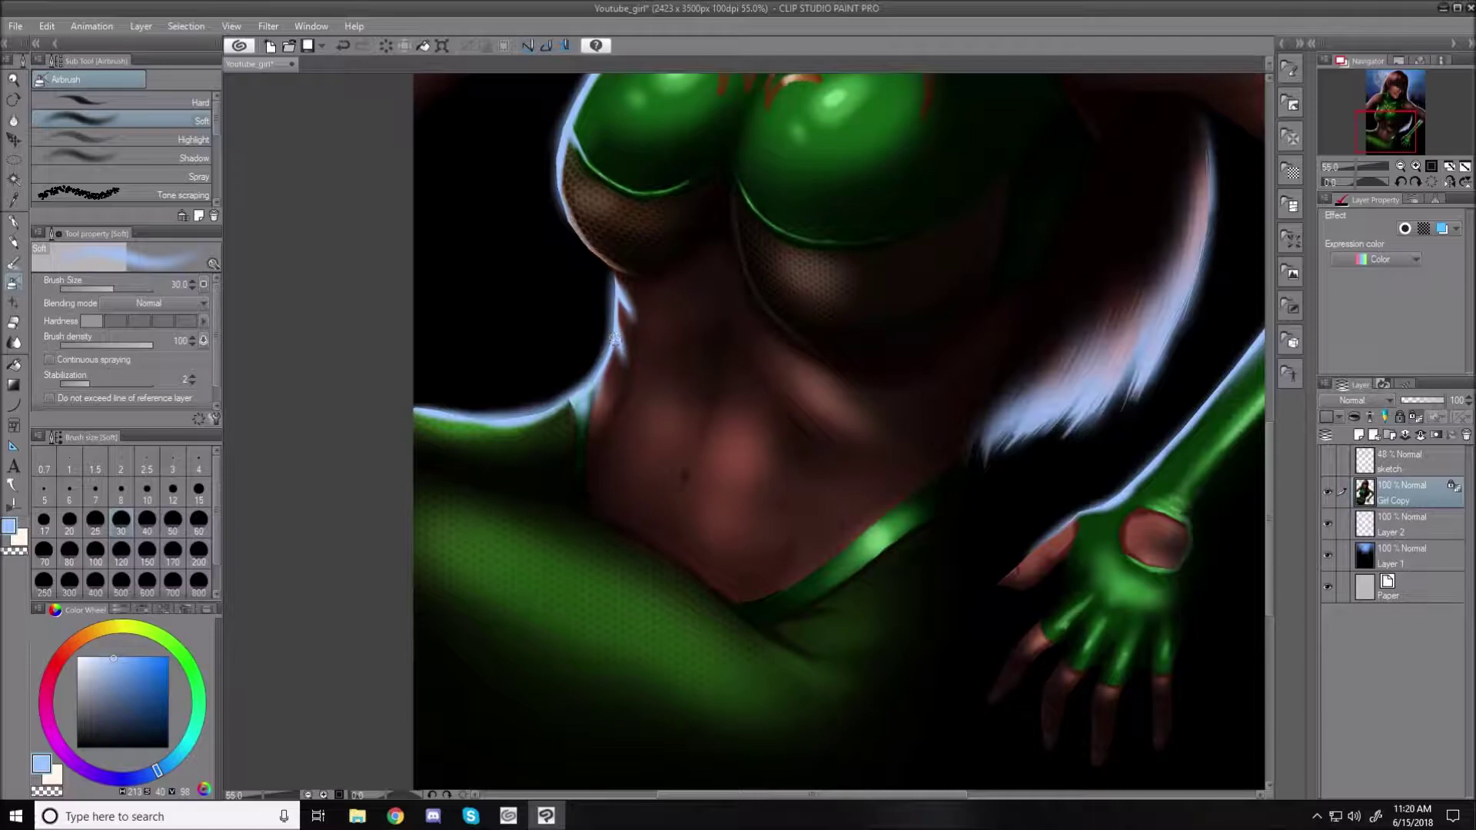
drag(601, 379, 592, 417)
drag(618, 339, 626, 369)
mouse_move(619, 286)
mouse_down()
mouse_move(615, 317)
mouse_move(609, 274)
mouse_move(623, 291)
mouse_up()
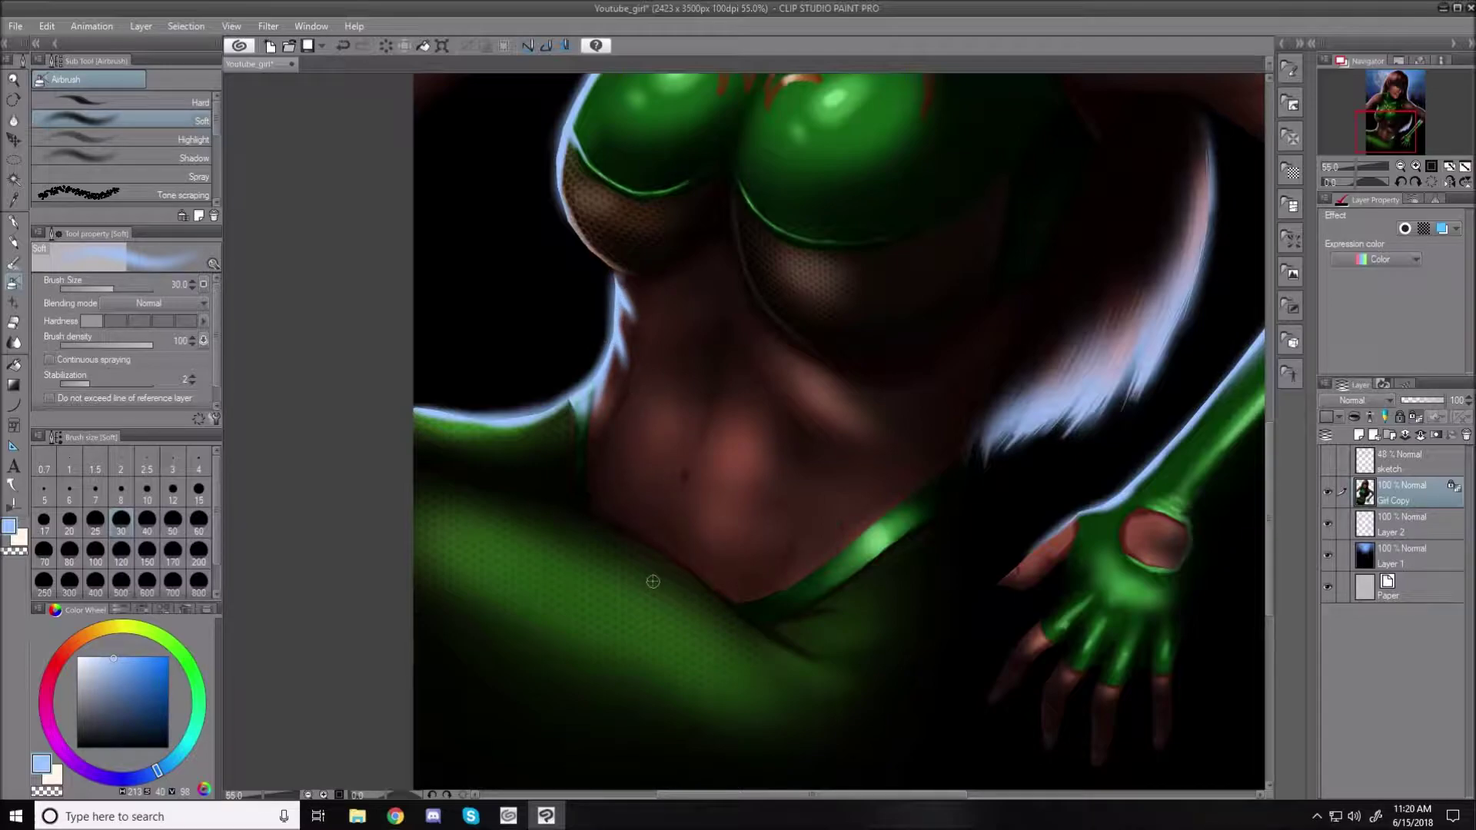
- Review the rim light across the whole painting and examine the hair and face up close
key(ctrl+0)
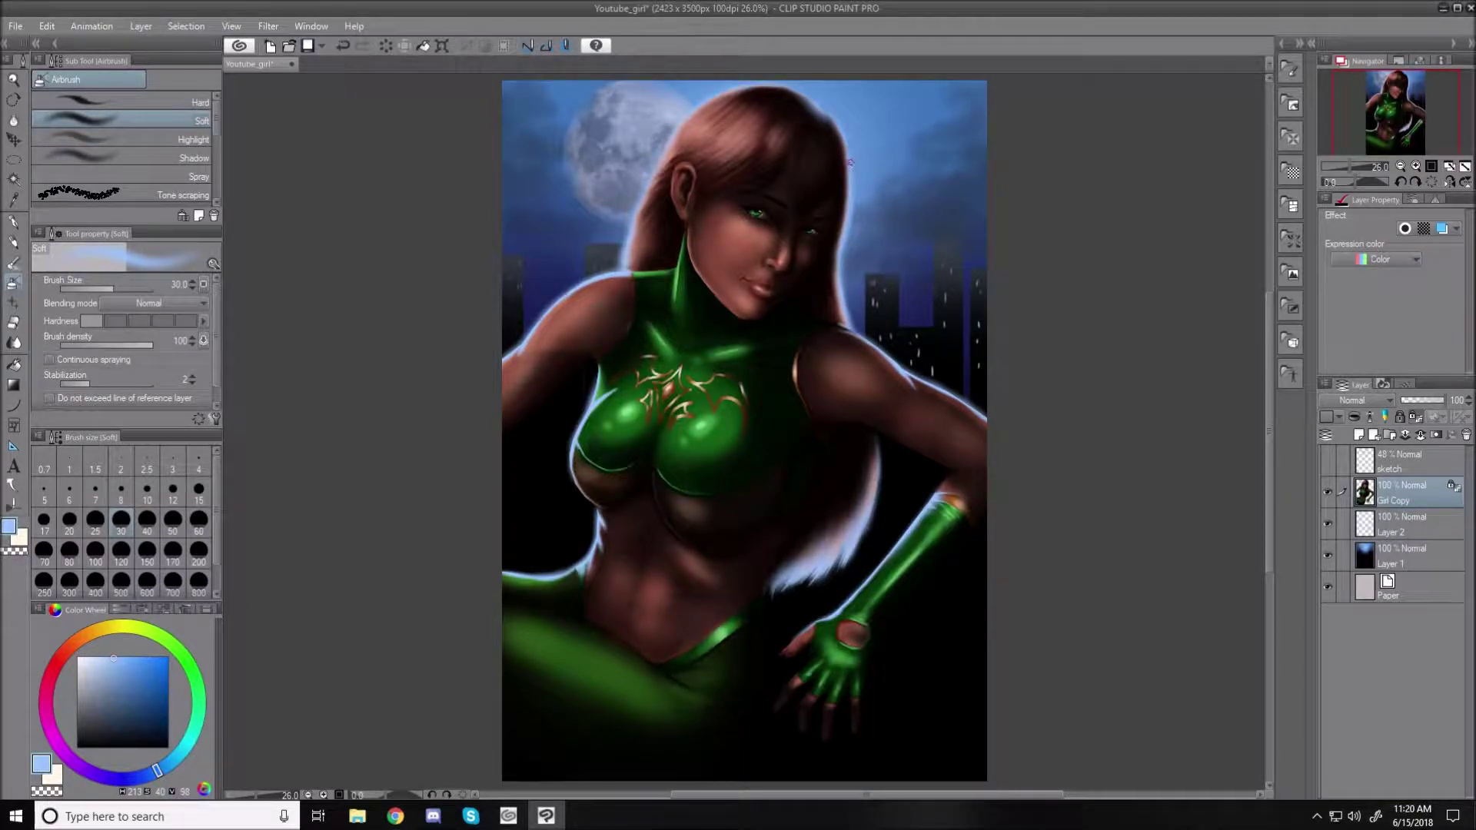
scroll(681, 189, up, 6)
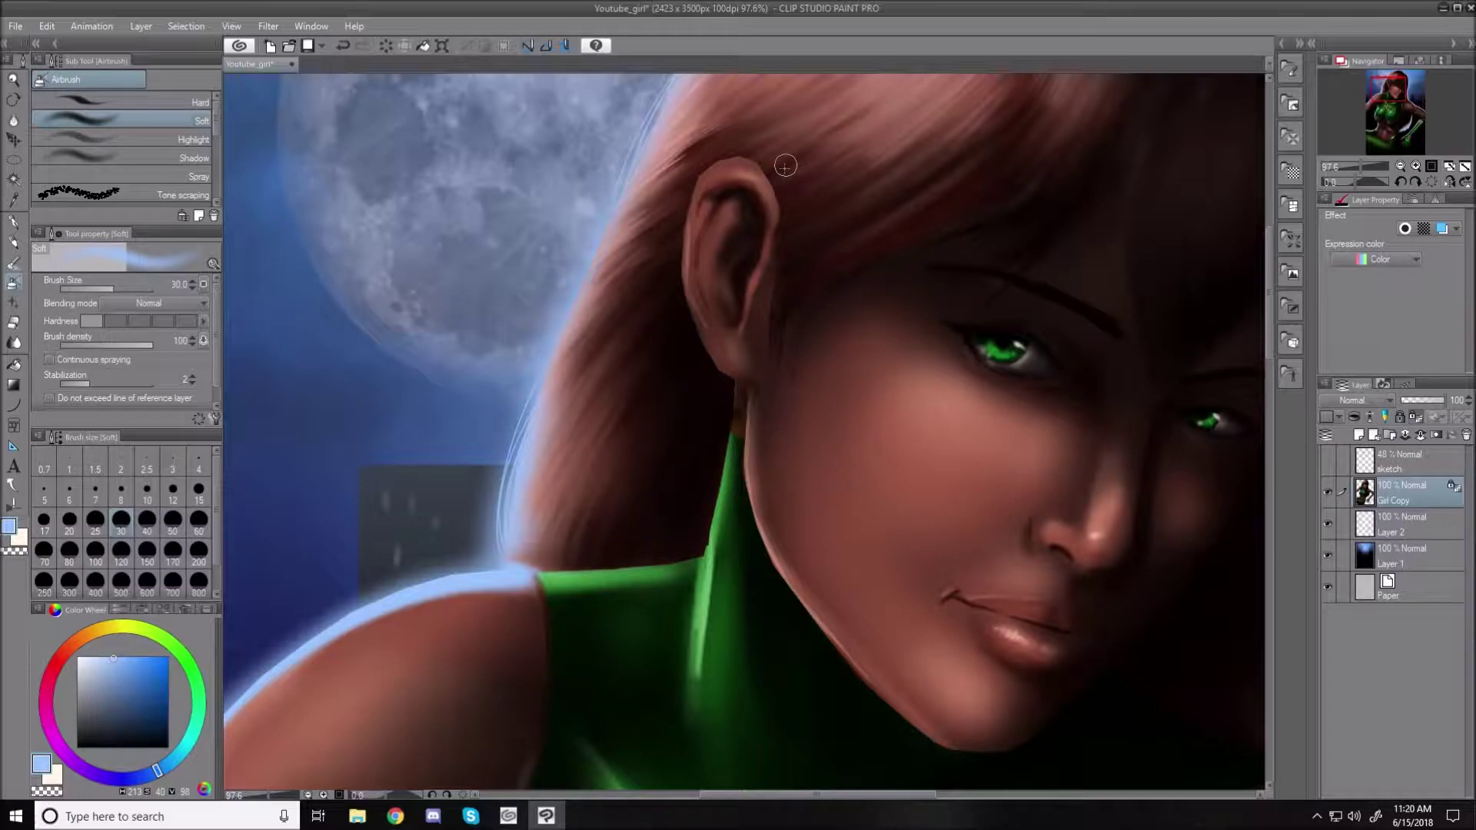
key(ctrl+0)
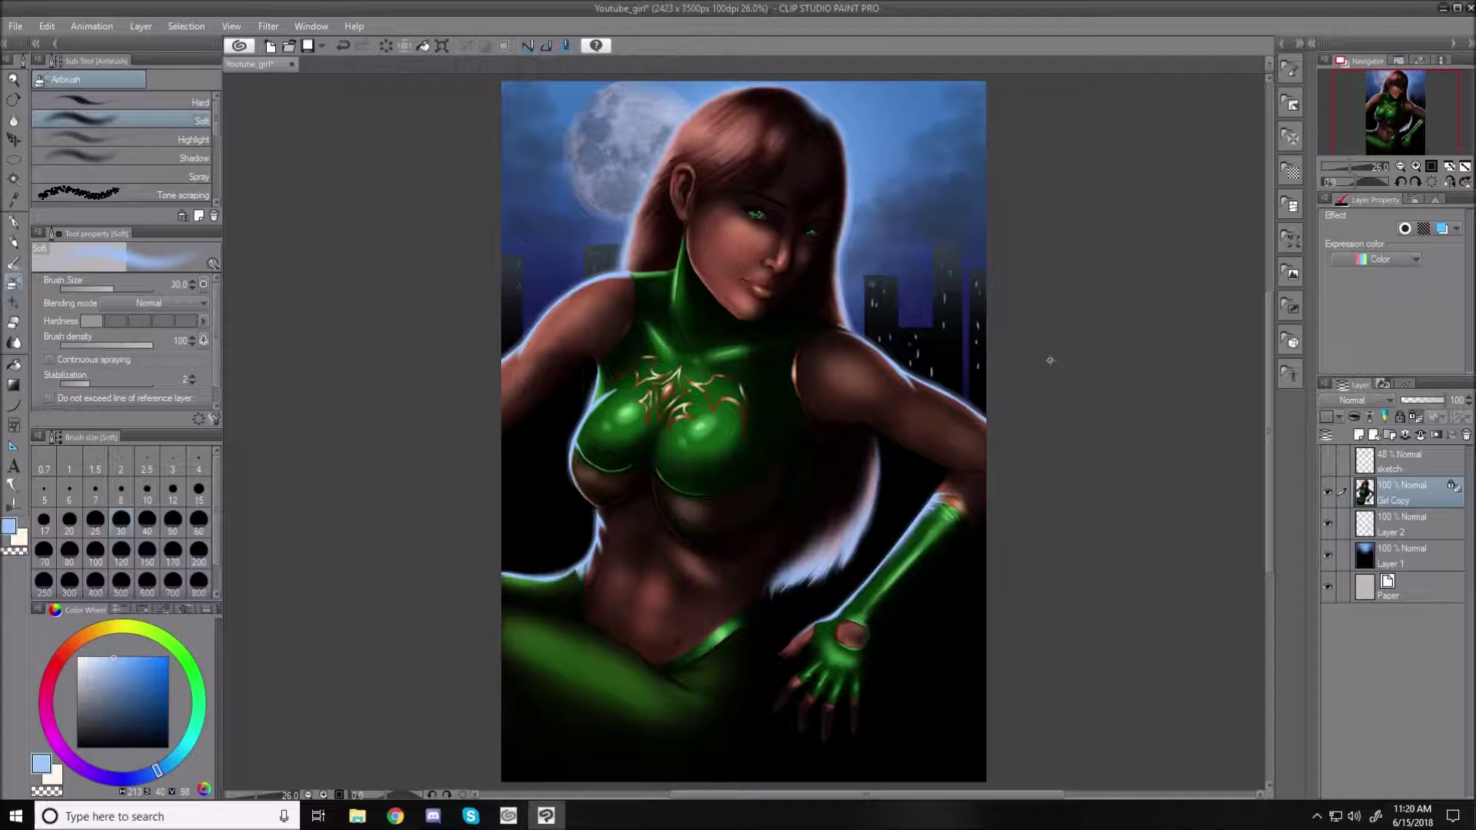
scroll(877, 190, up, 3)
scroll(865, 250, down, 3)
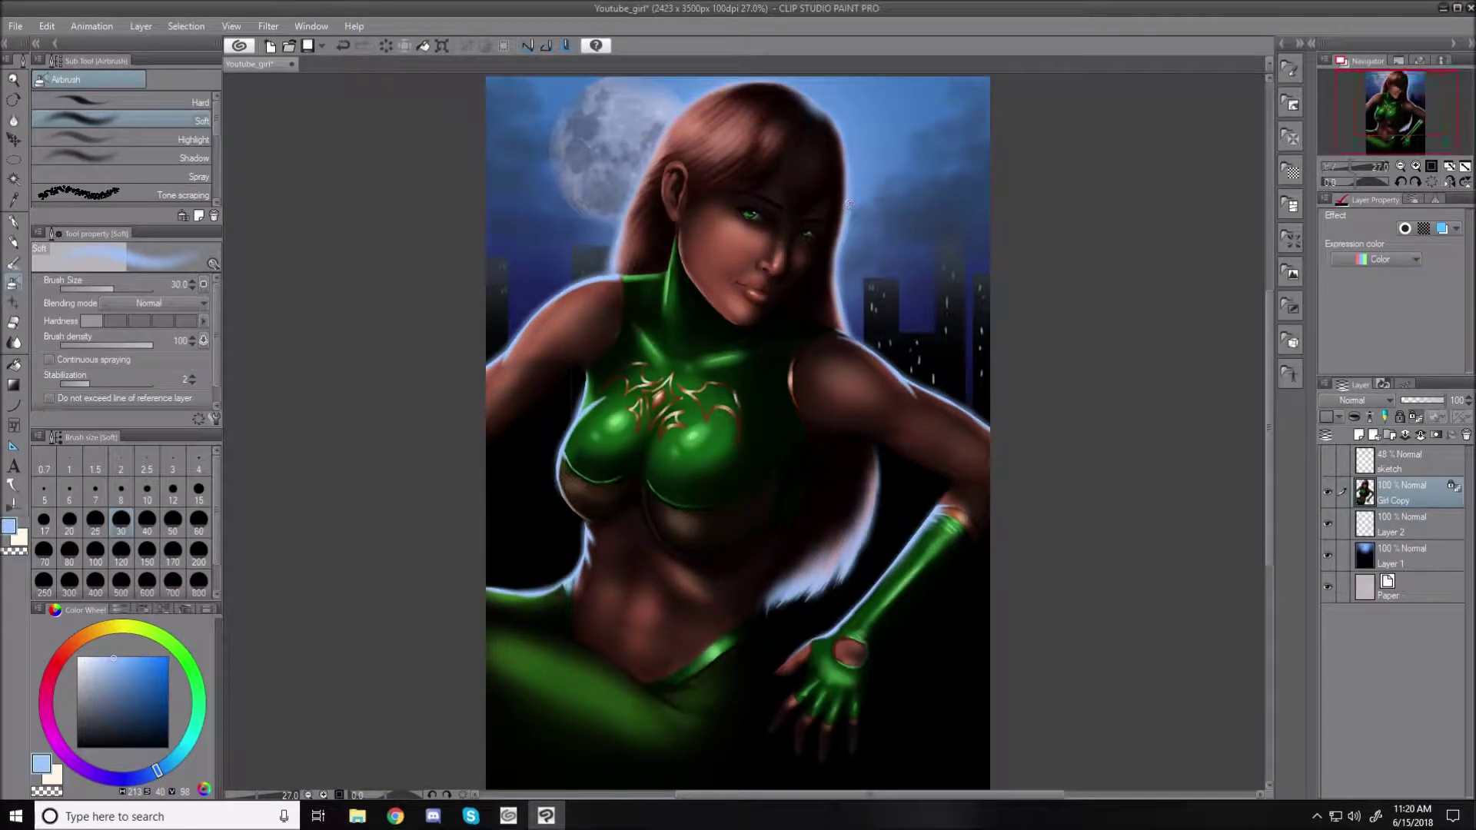
scroll(864, 250, up, 2)
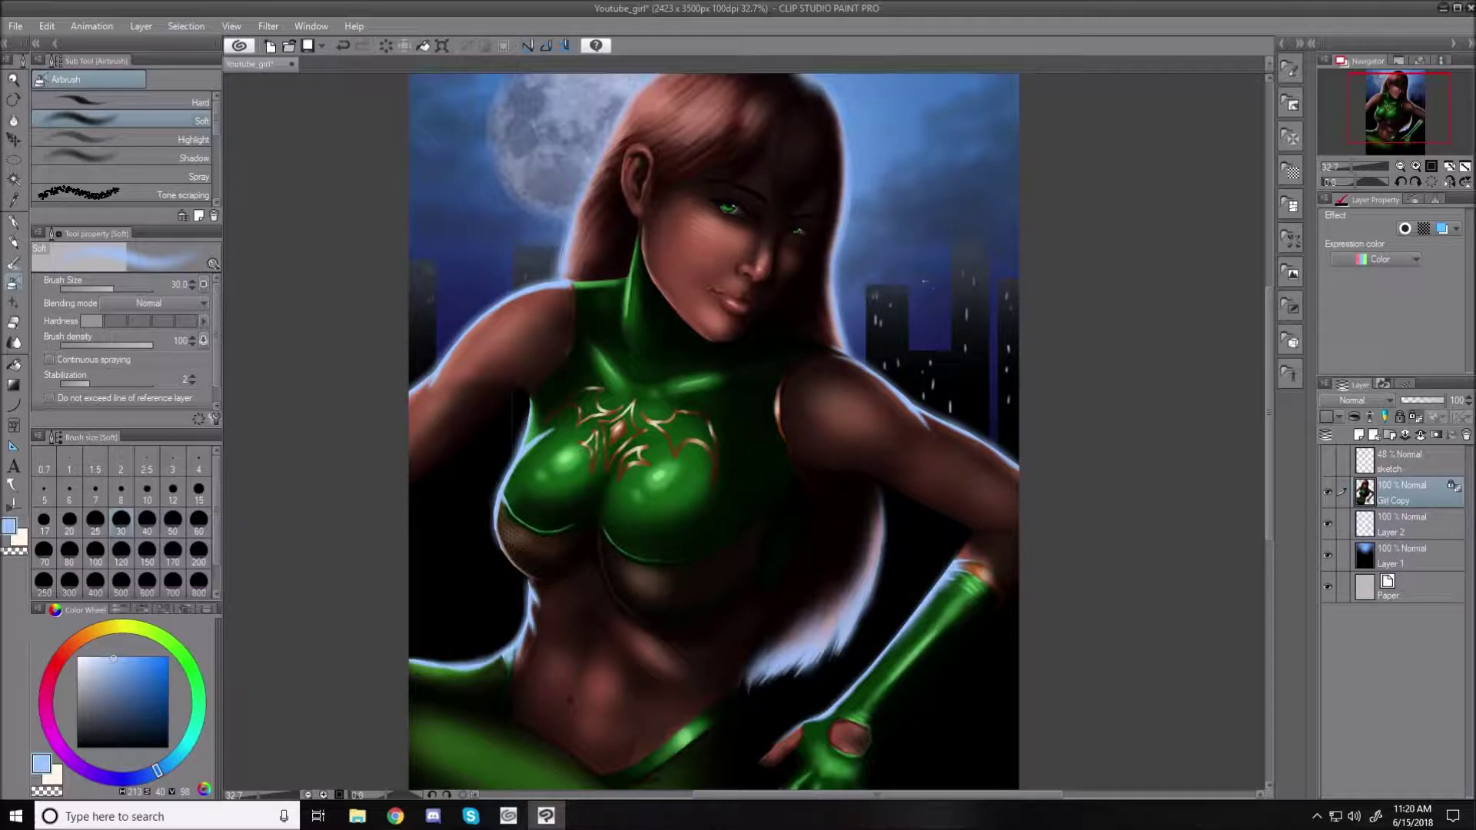
scroll(757, 205, up, 3)
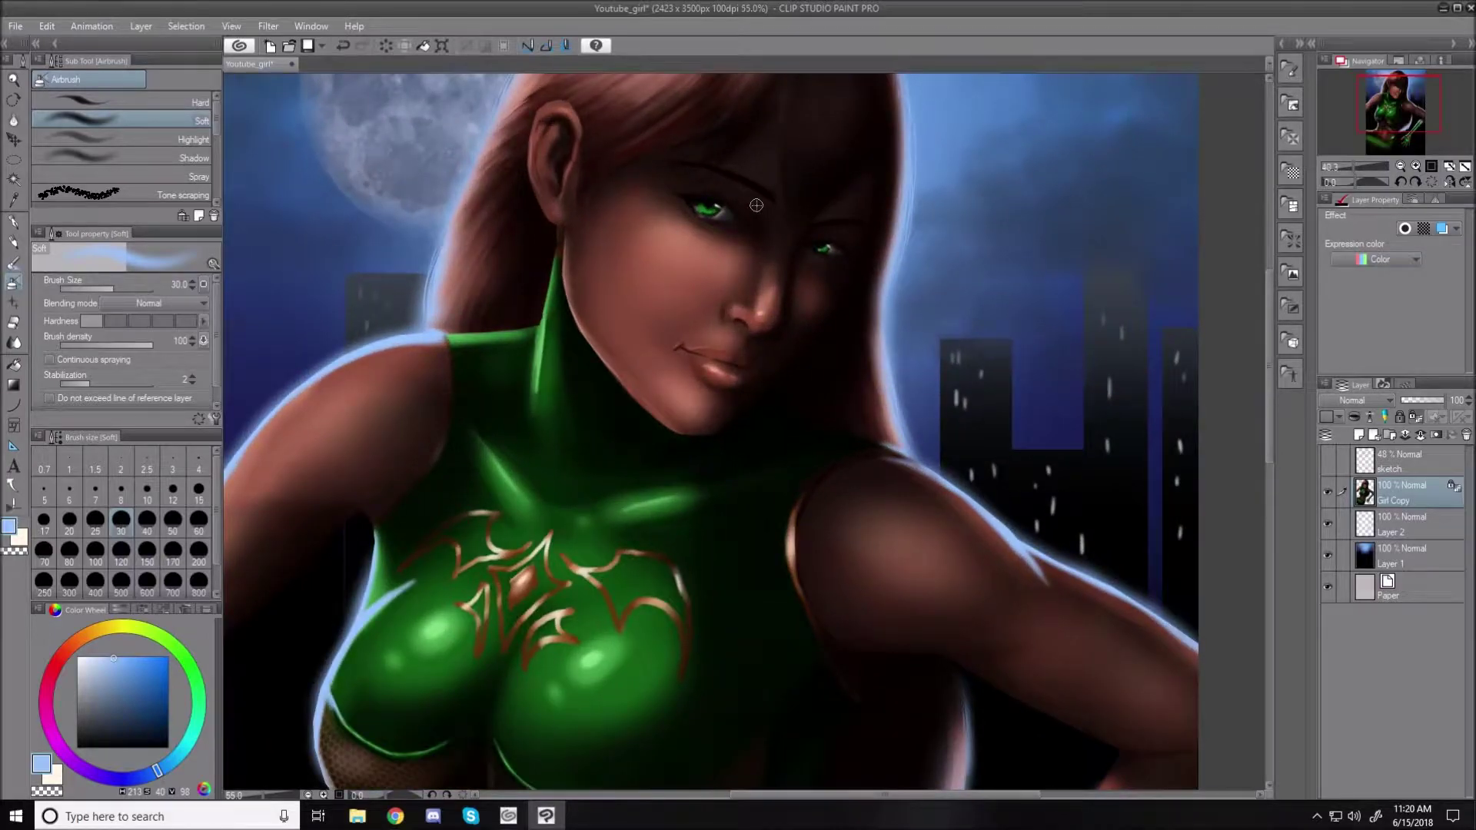
scroll(757, 205, up, 1)
scroll(740, 262, up, 1)
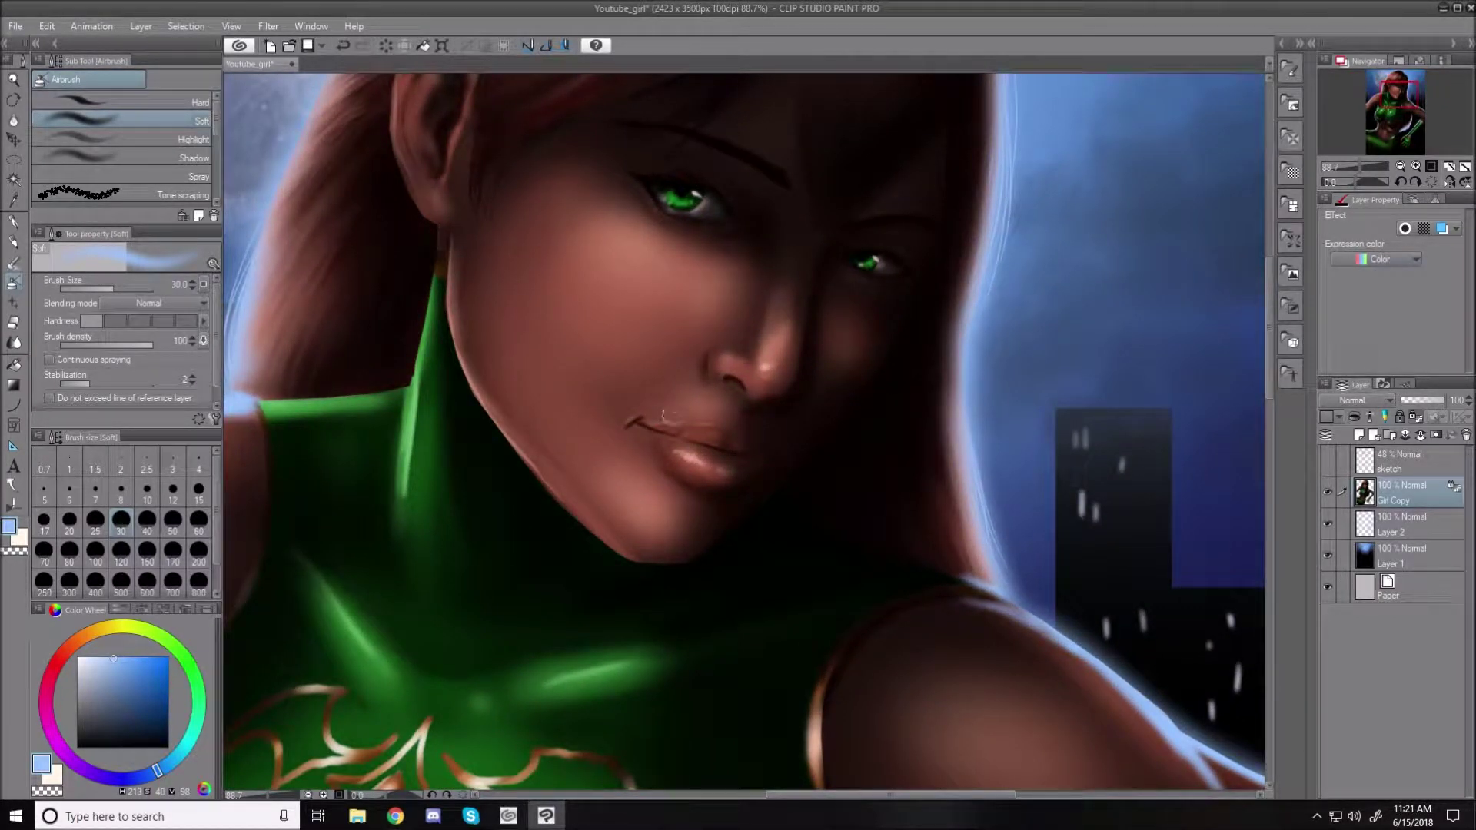
- Sample the reddish skin tone and airbrush it over the larger eye's upper lid at size 40, refining the inner corner at size 17
alt+click(679, 240)
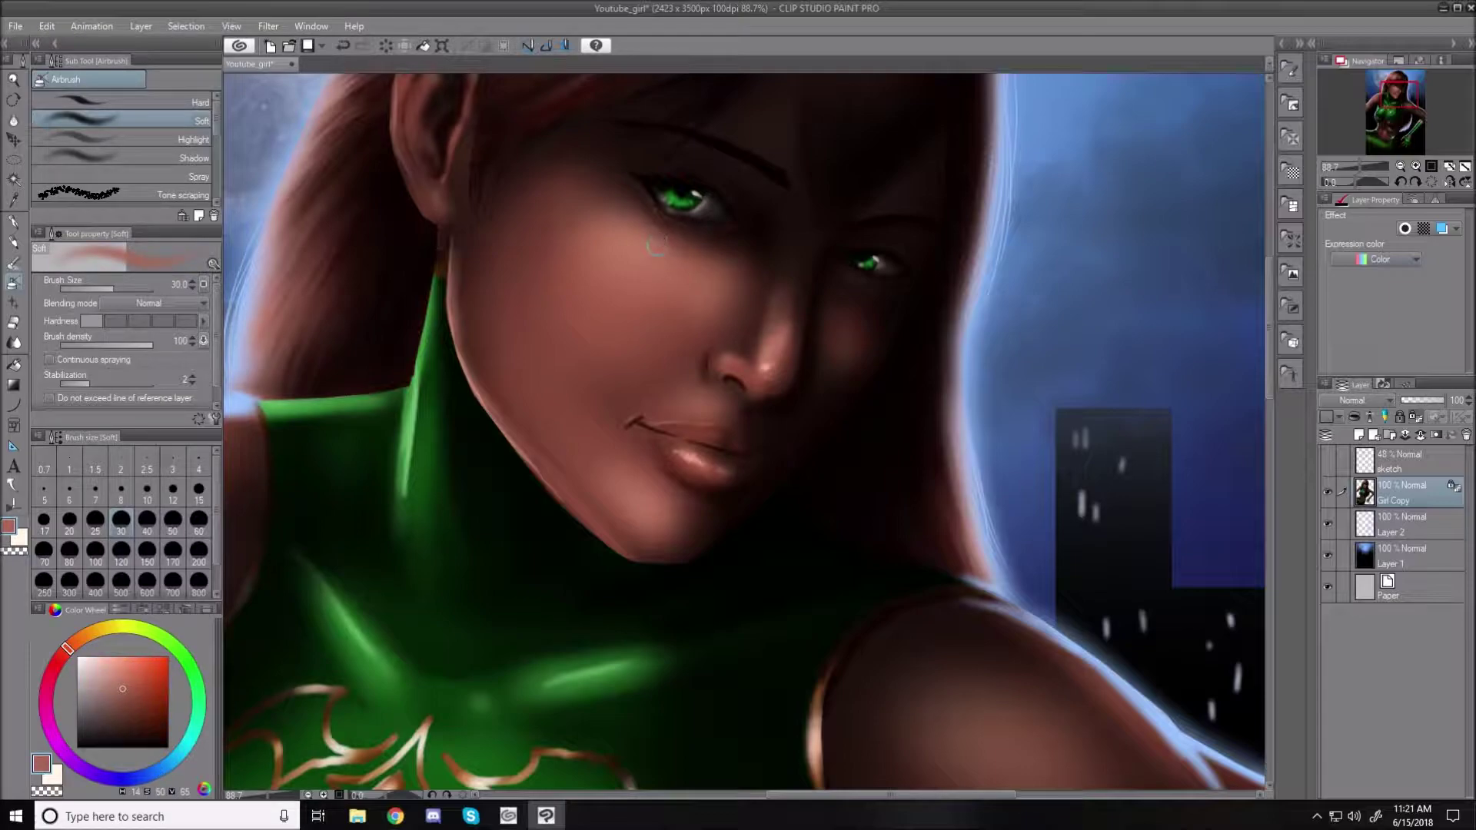
key(bracketright)
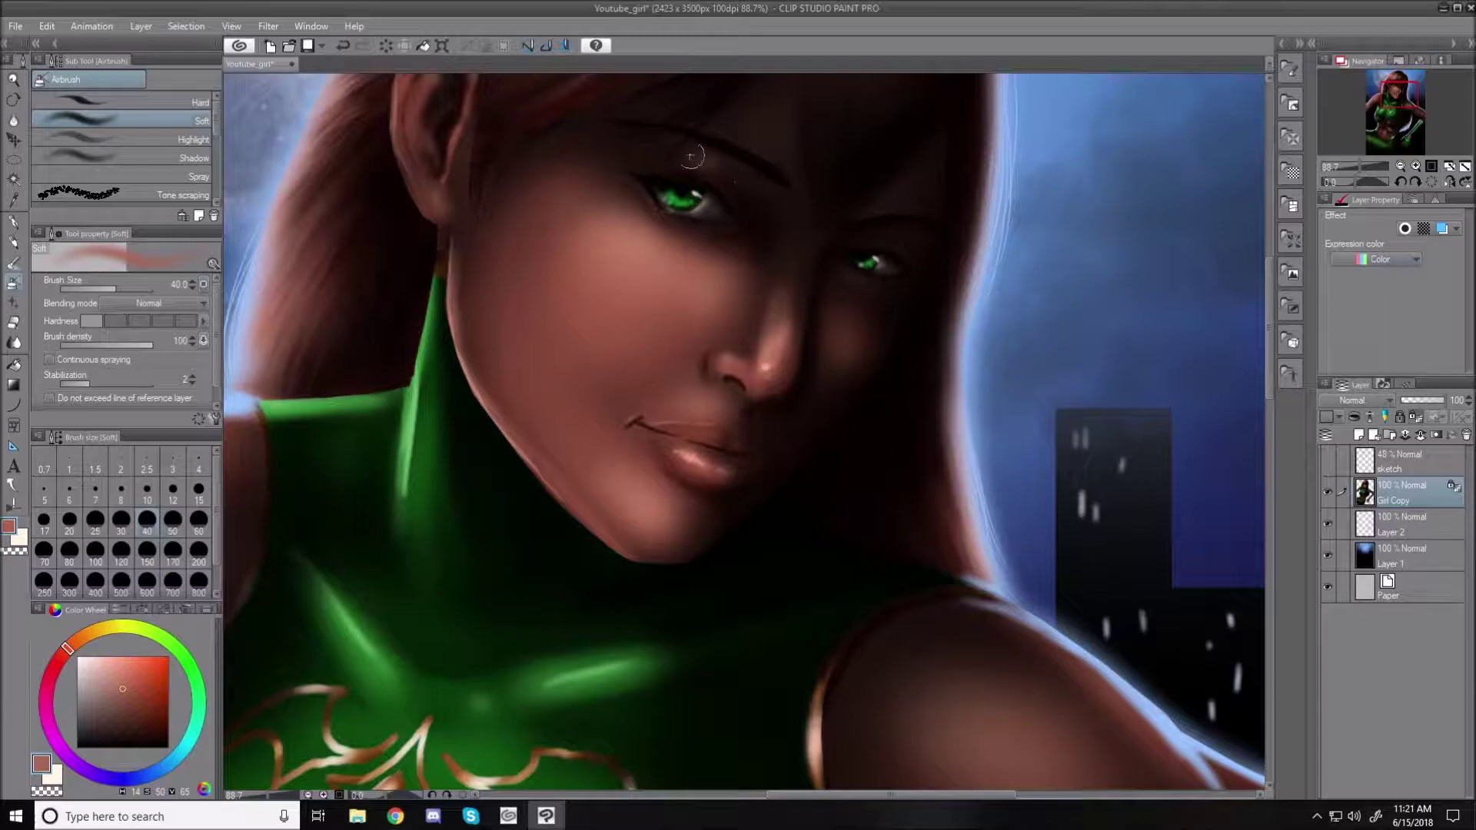
drag(690, 156, 764, 210)
key(bracketleft)
key(bracketleft)
key(bracketleft)
key(bracketleft)
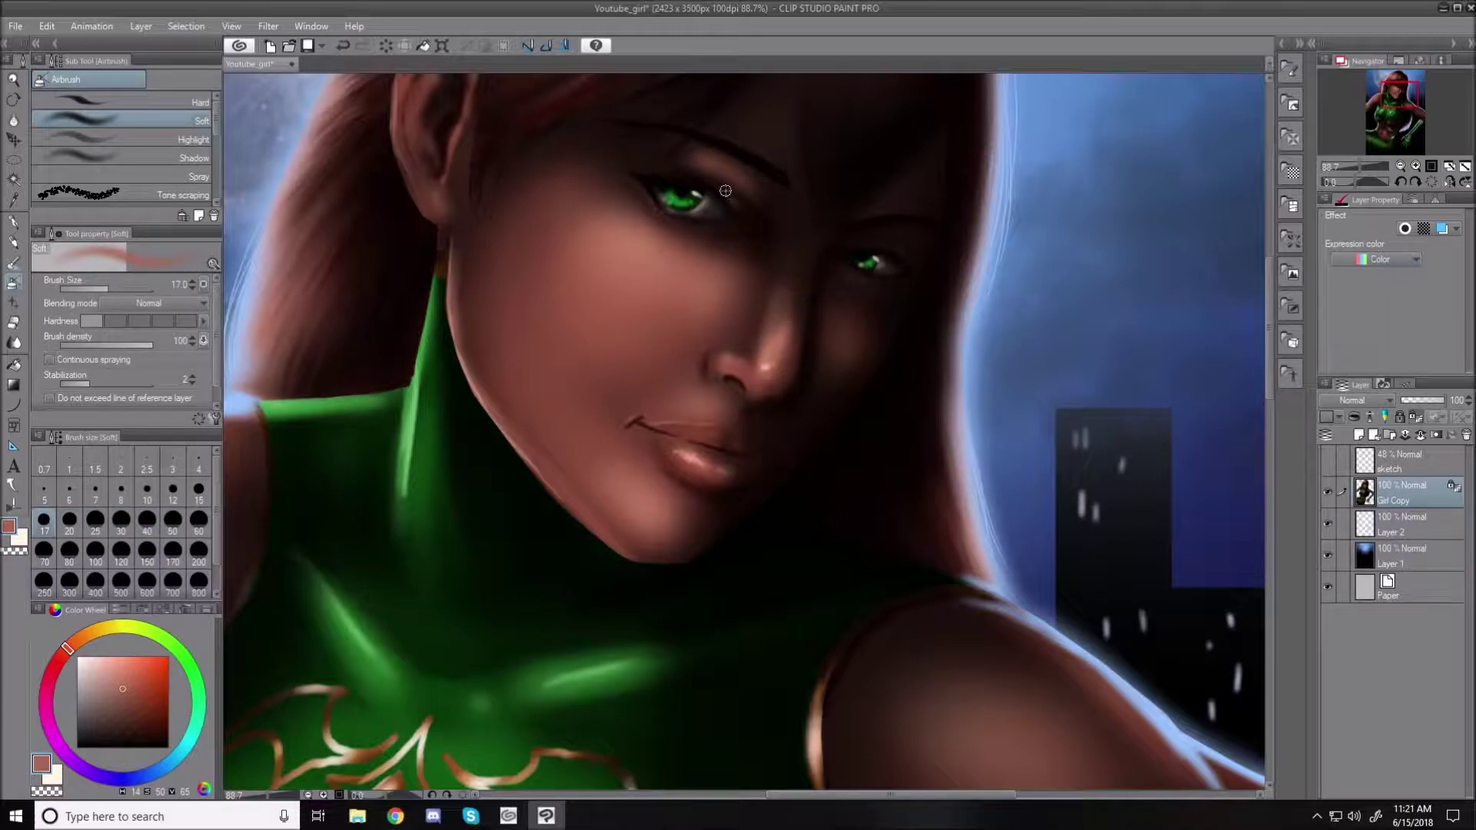
- Airbrush the reddish skin tone over the upper lid of the shadowed eye and raise the brush size to 50
key(bracketright)
key(bracketright)
key(bracketright)
key(bracketright)
key(bracketright)
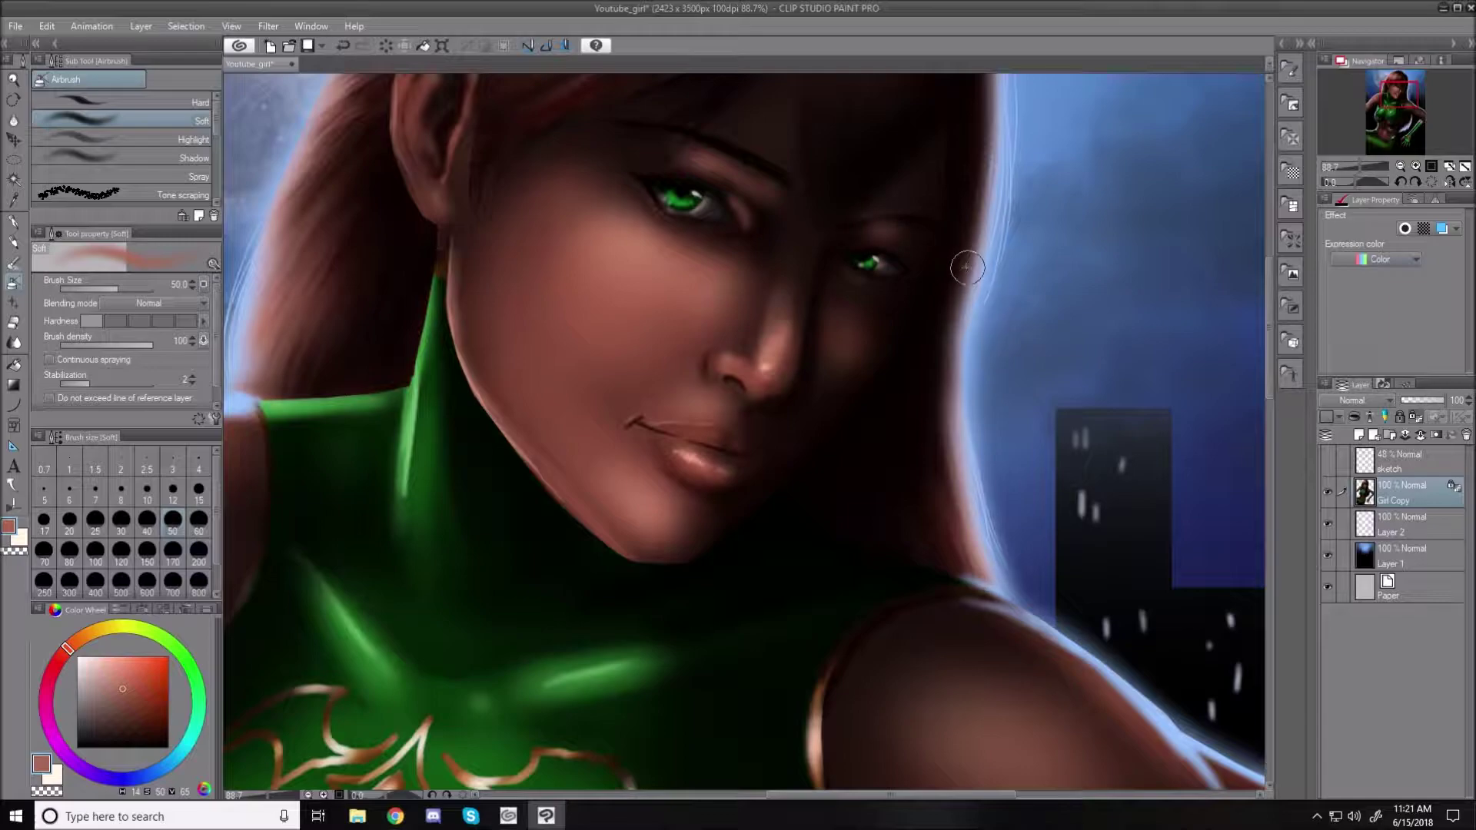
- Undo the last stroke, airbrush the reddish tone over the shadowed eye's upper lid again at size 50, and review the painting
key(ctrl+z)
mouse_move(919, 252)
mouse_down()
mouse_move(903, 237)
mouse_move(883, 251)
mouse_move(902, 248)
mouse_up()
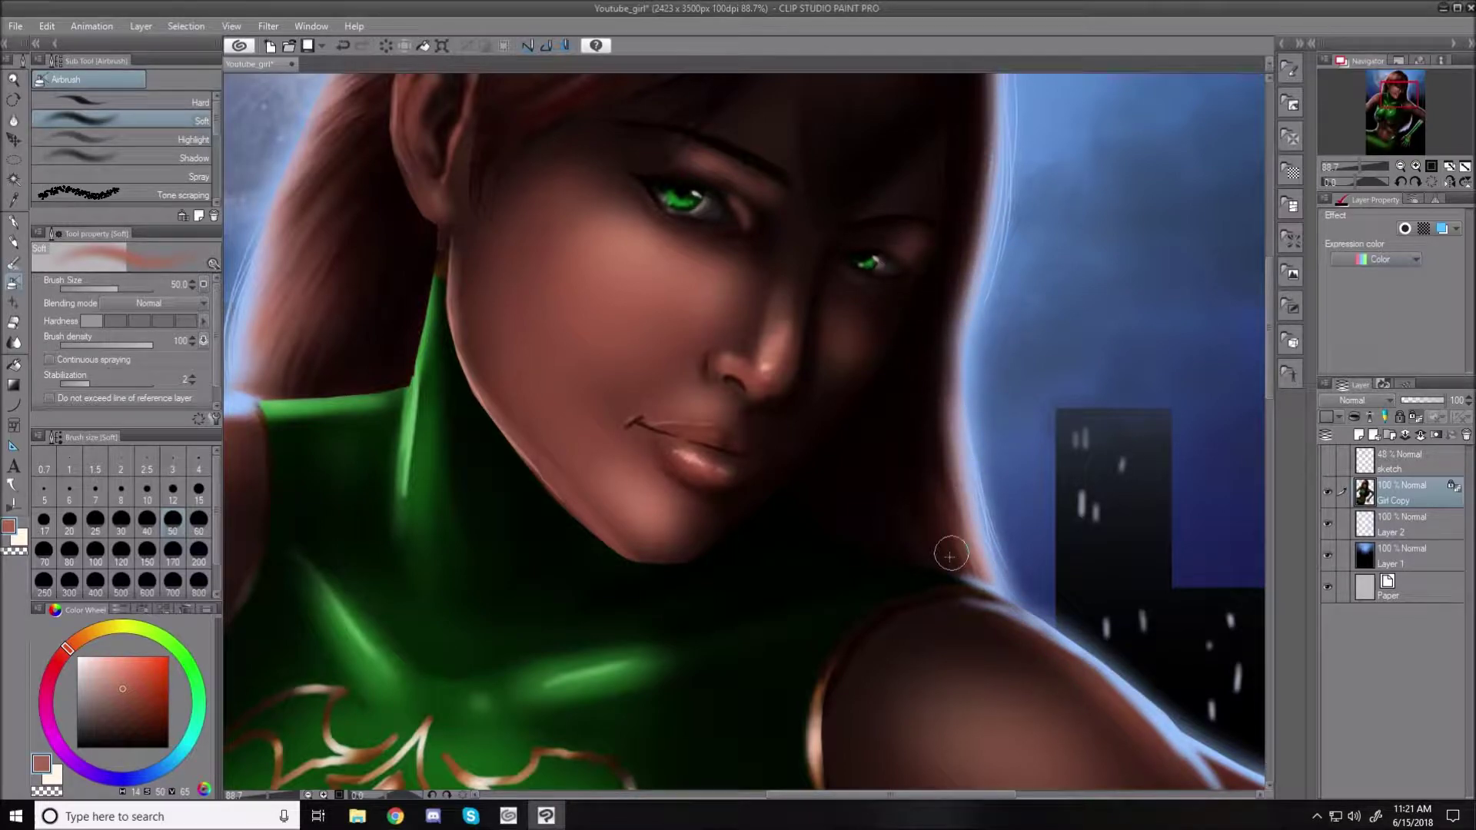
key(ctrl+0)
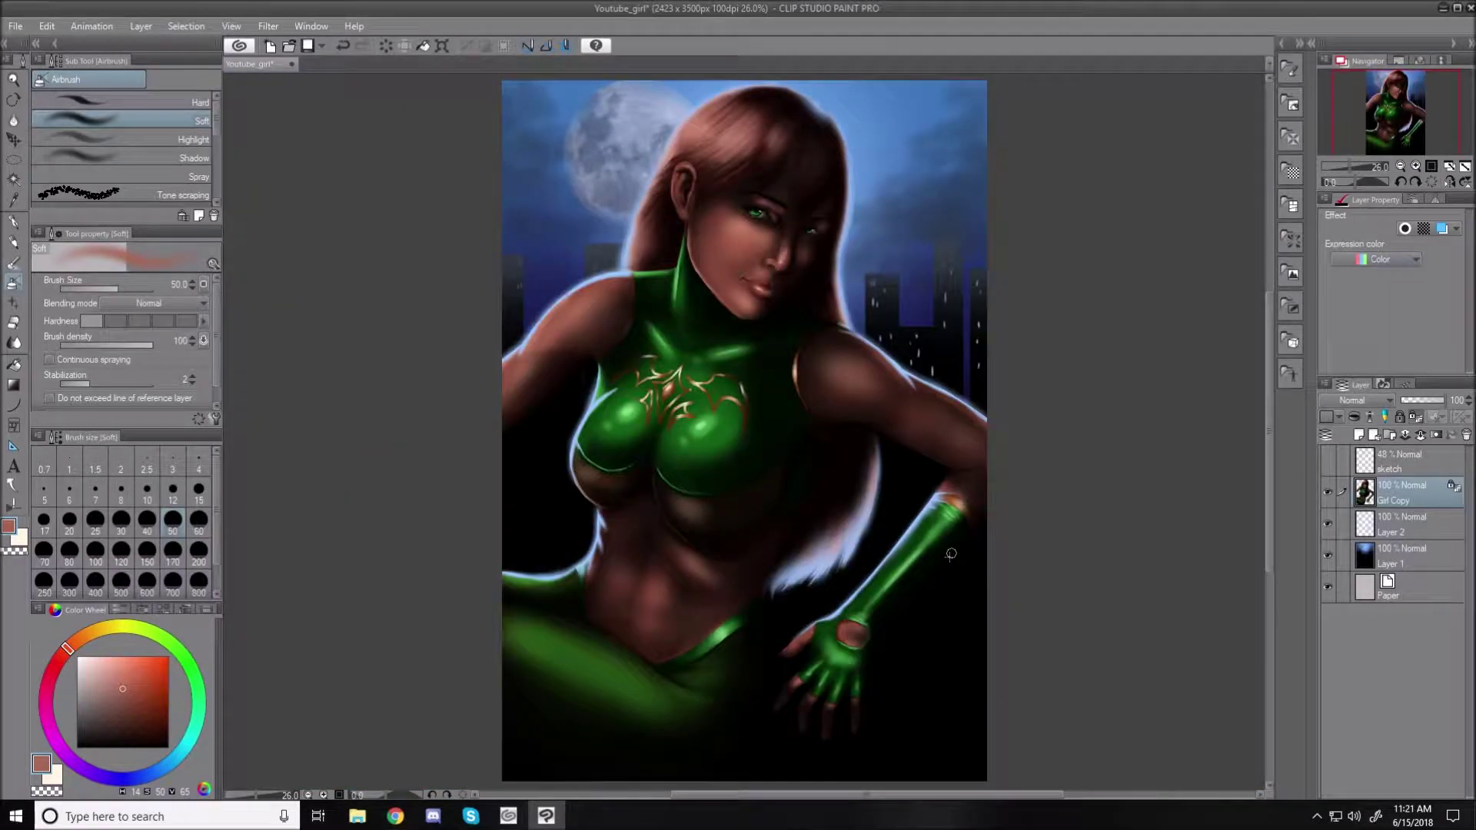
scroll(801, 214, up, 1)
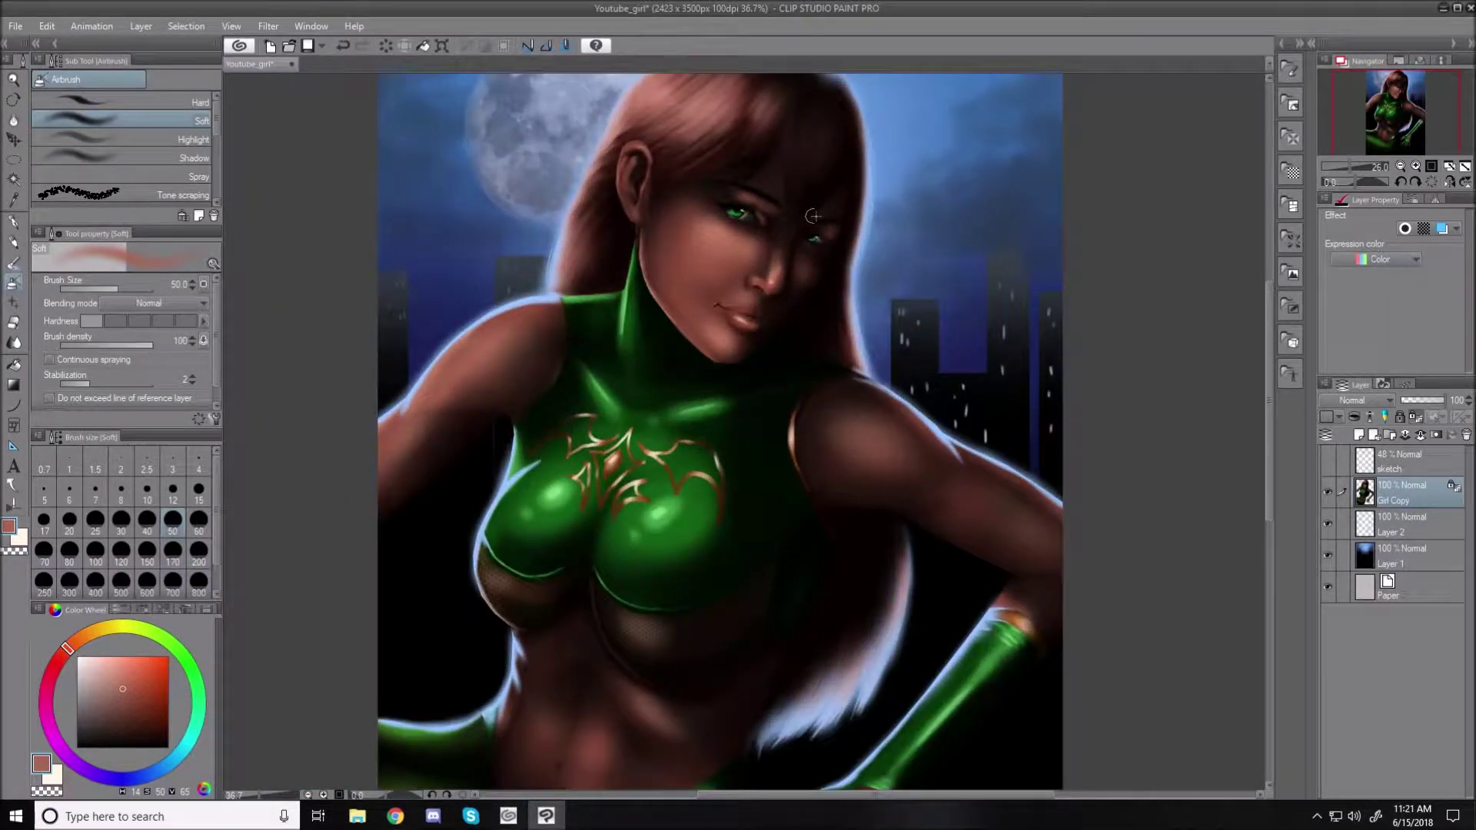
scroll(906, 302, down, 2)
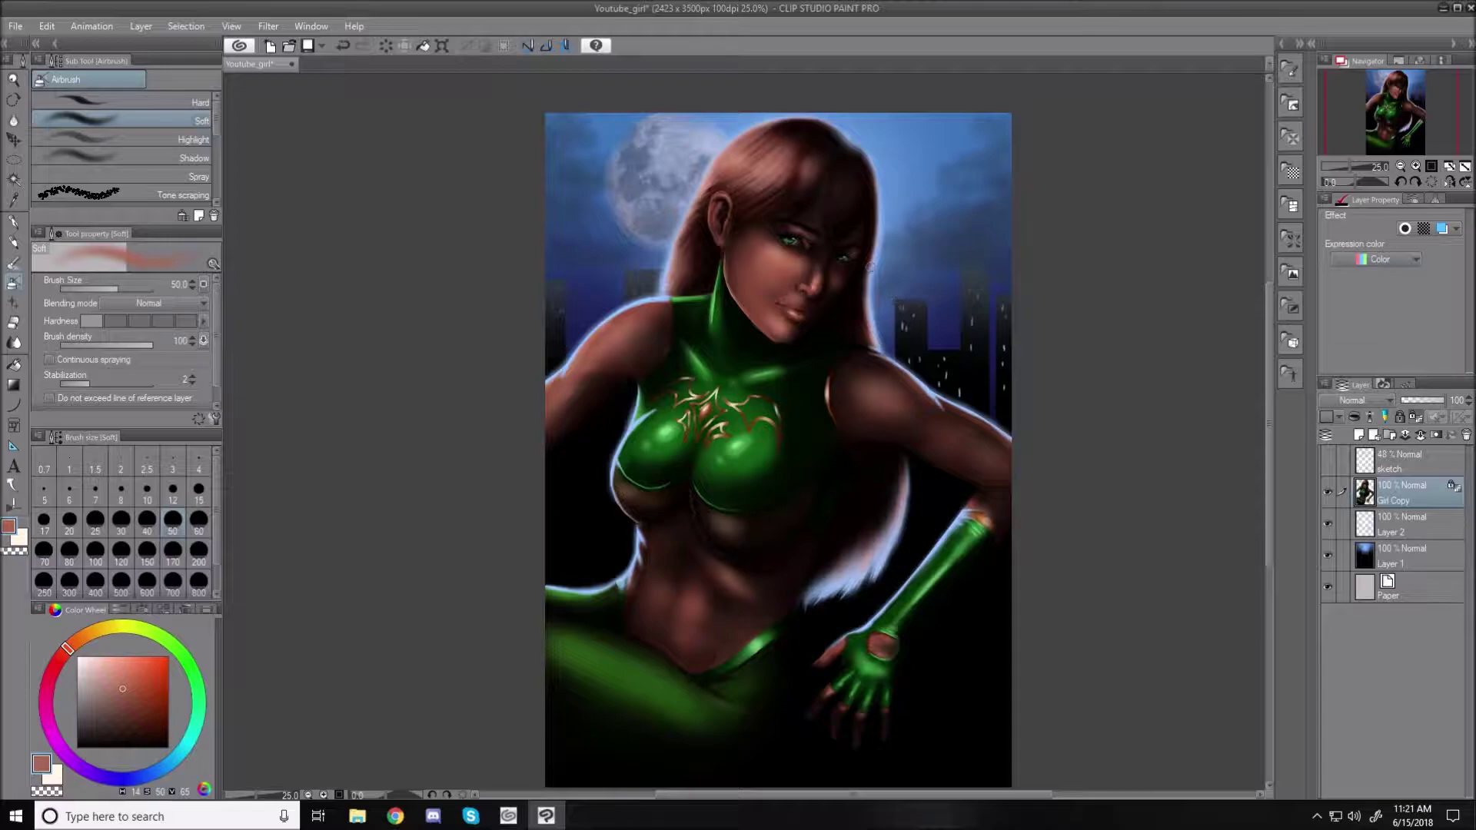
scroll(906, 301, up, 1)
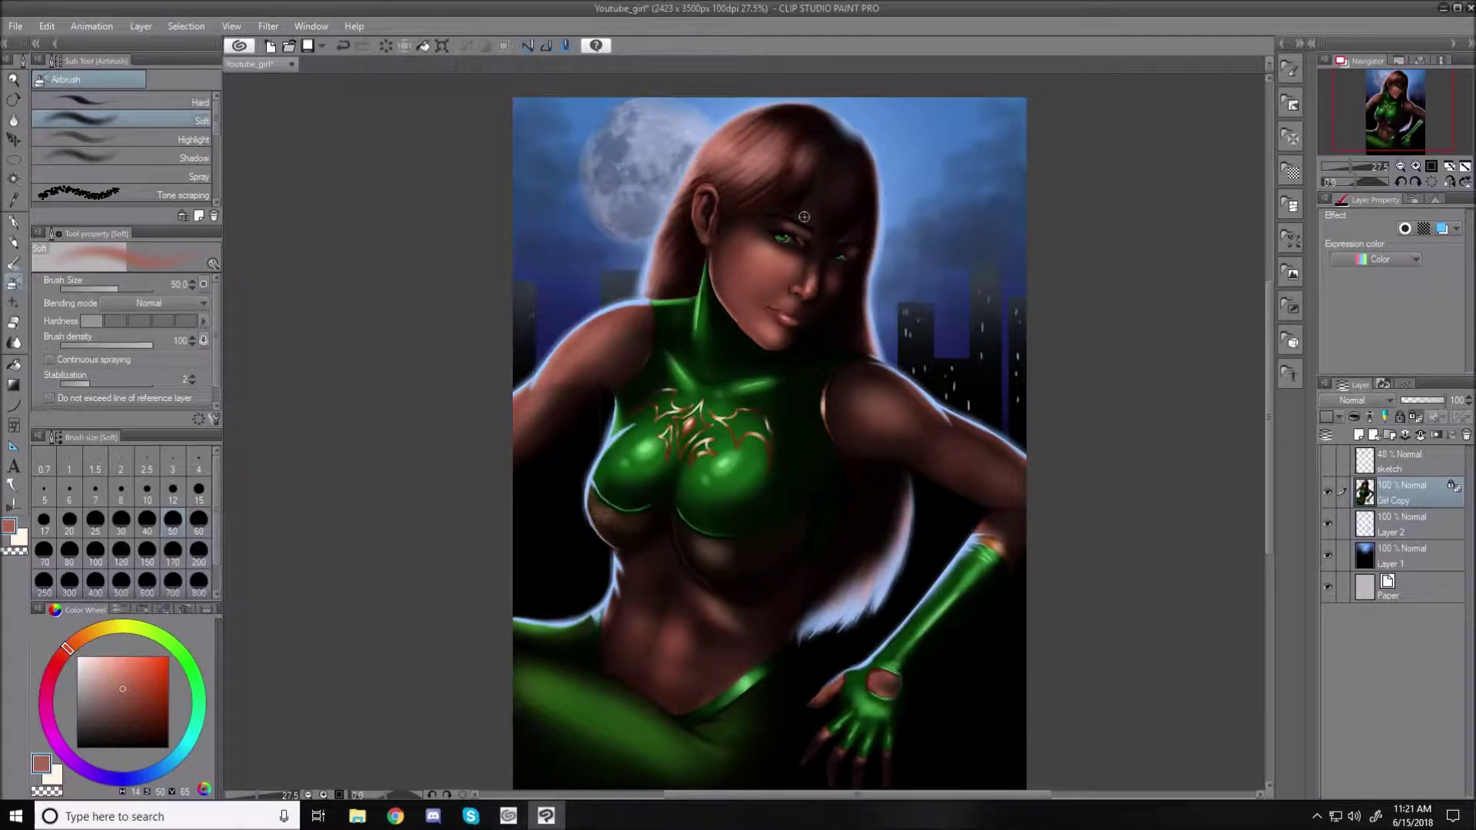
scroll(804, 216, up, 4)
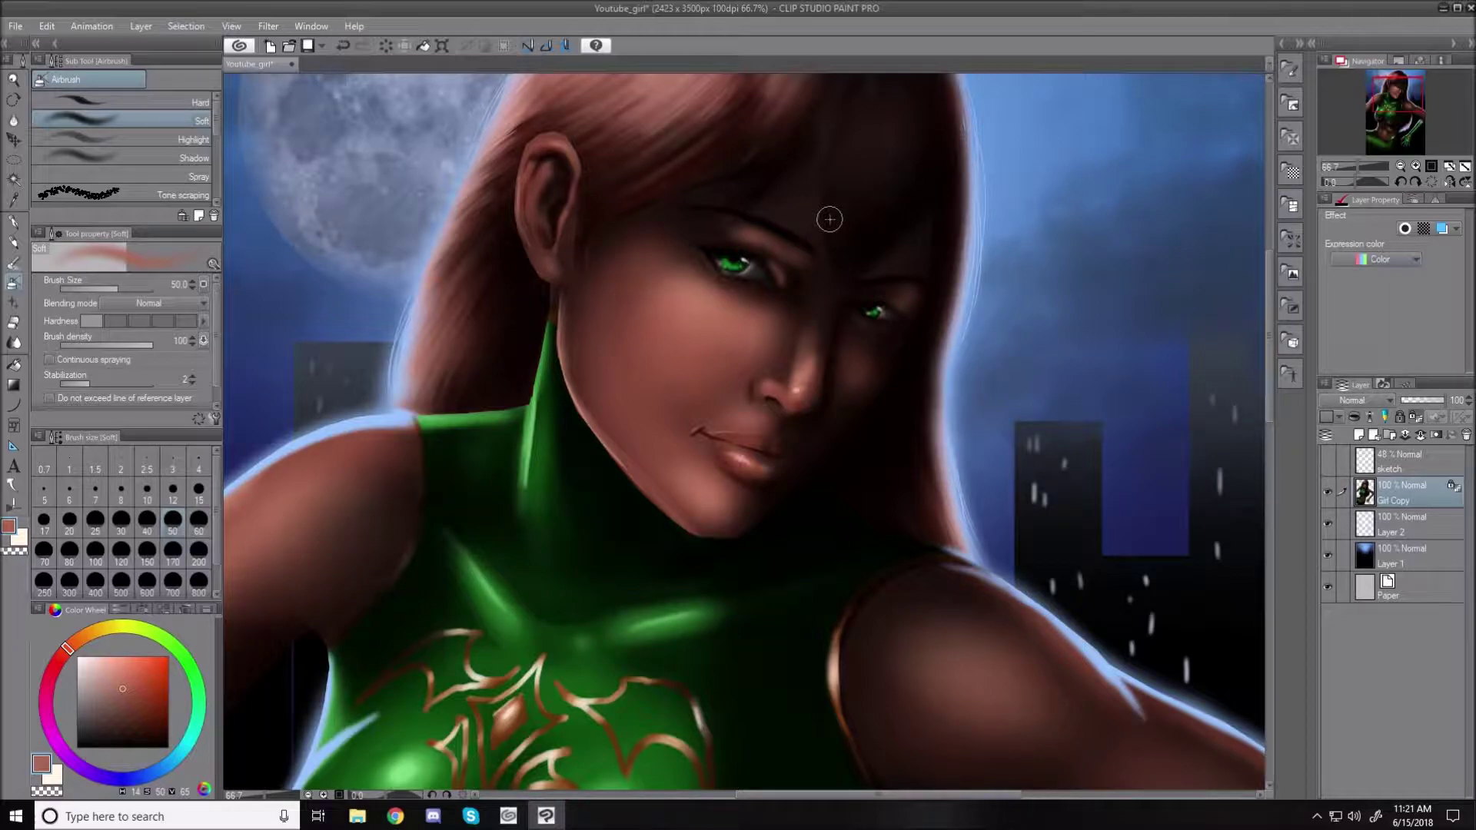
- Undo the recent reddish airbrush strokes on the eyelids of both eyes
key(ctrl+z)
key(ctrl+z)
key(ctrl+z)
key(ctrl+z)
key(ctrl+z)
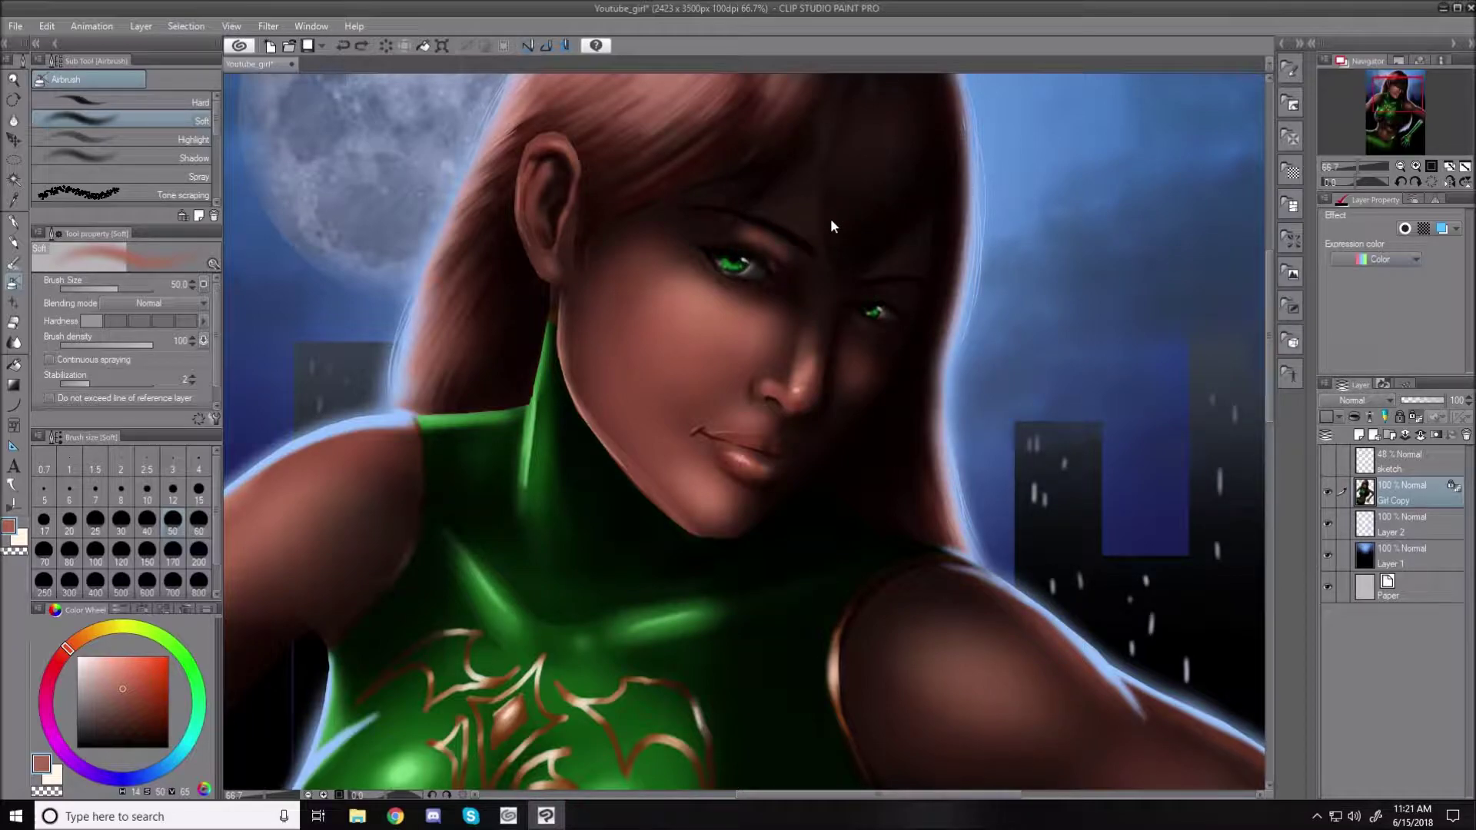
key(ctrl+z)
- Pick a duller reddish brown, airbrush it from the larger eye's inner corner along the nose, and reduce the brush size to 25
click(128, 697)
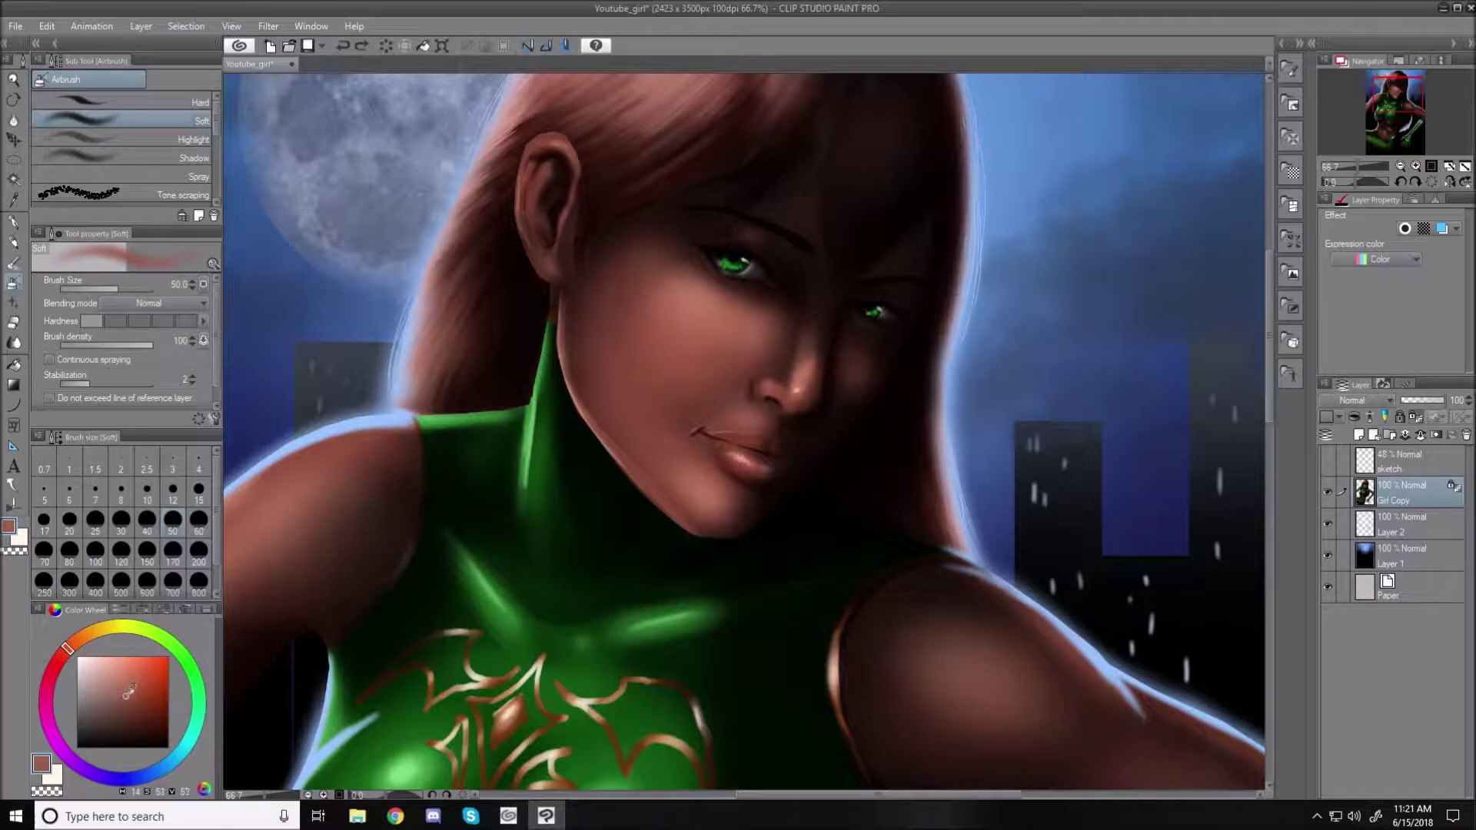
mouse_move(787, 266)
mouse_down()
mouse_move(761, 246)
mouse_move(794, 260)
mouse_move(778, 250)
mouse_move(822, 307)
mouse_move(812, 321)
mouse_up()
key(bracketleft)
key(bracketleft)
key(bracketleft)
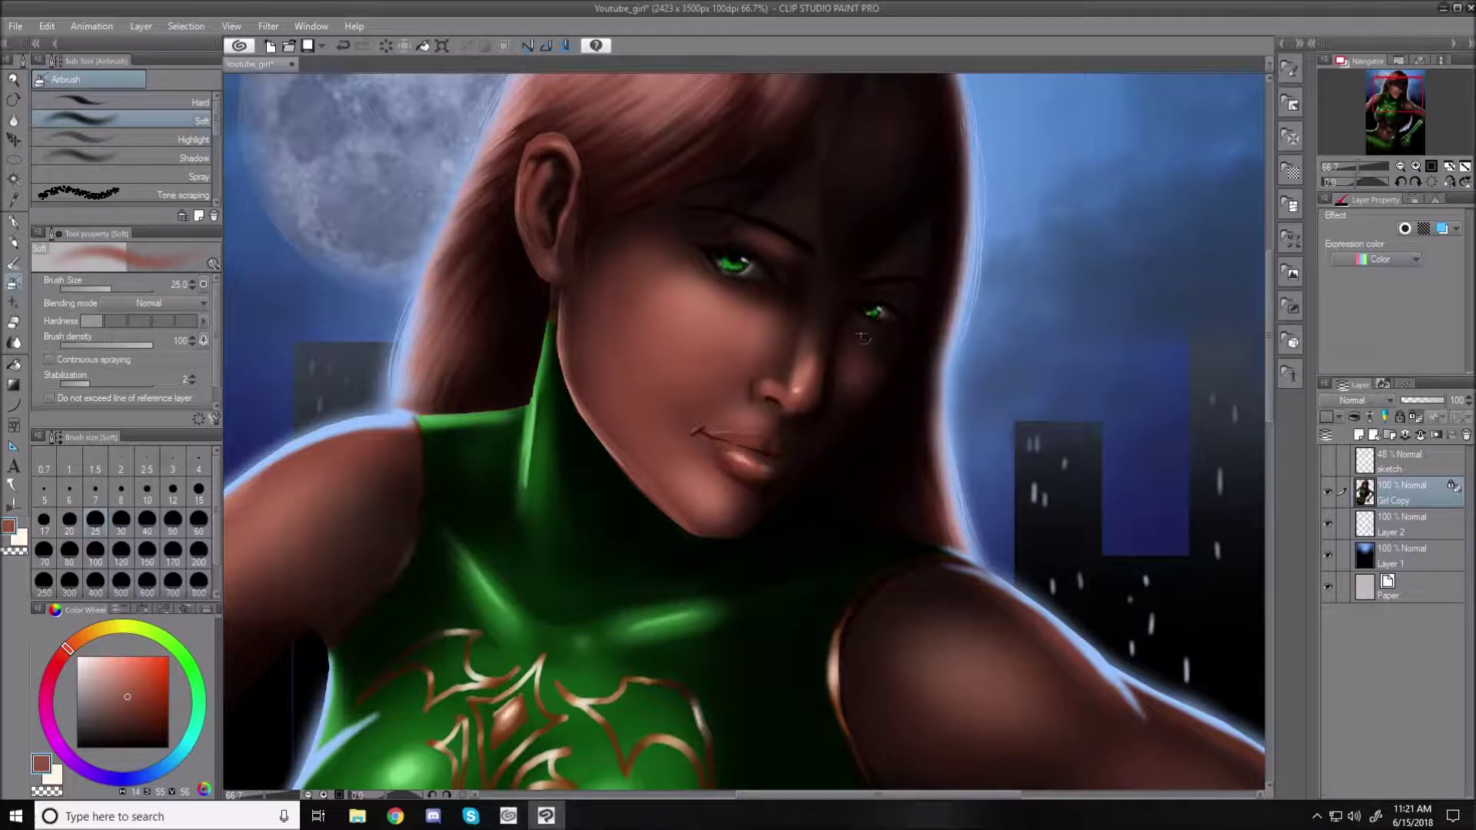
- Airbrush the shadowed eye's upper lid at size 30, switching to a darker reddish brown for the second stroke
key(bracketright)
mouse_move(892, 291)
mouse_down()
mouse_move(922, 308)
mouse_move(915, 319)
mouse_up()
click(128, 710)
drag(900, 291, 911, 296)
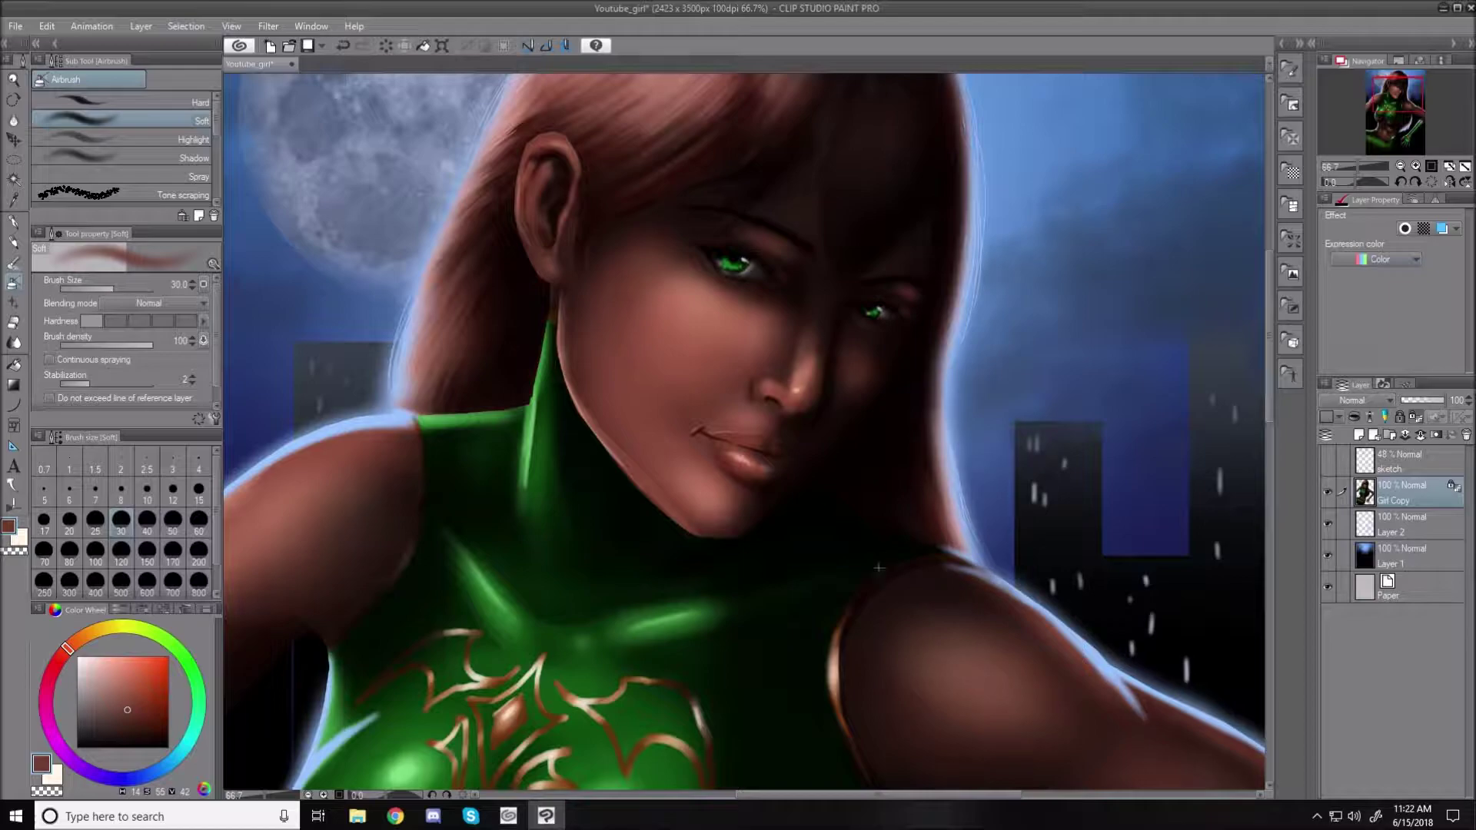
key(ctrl+0)
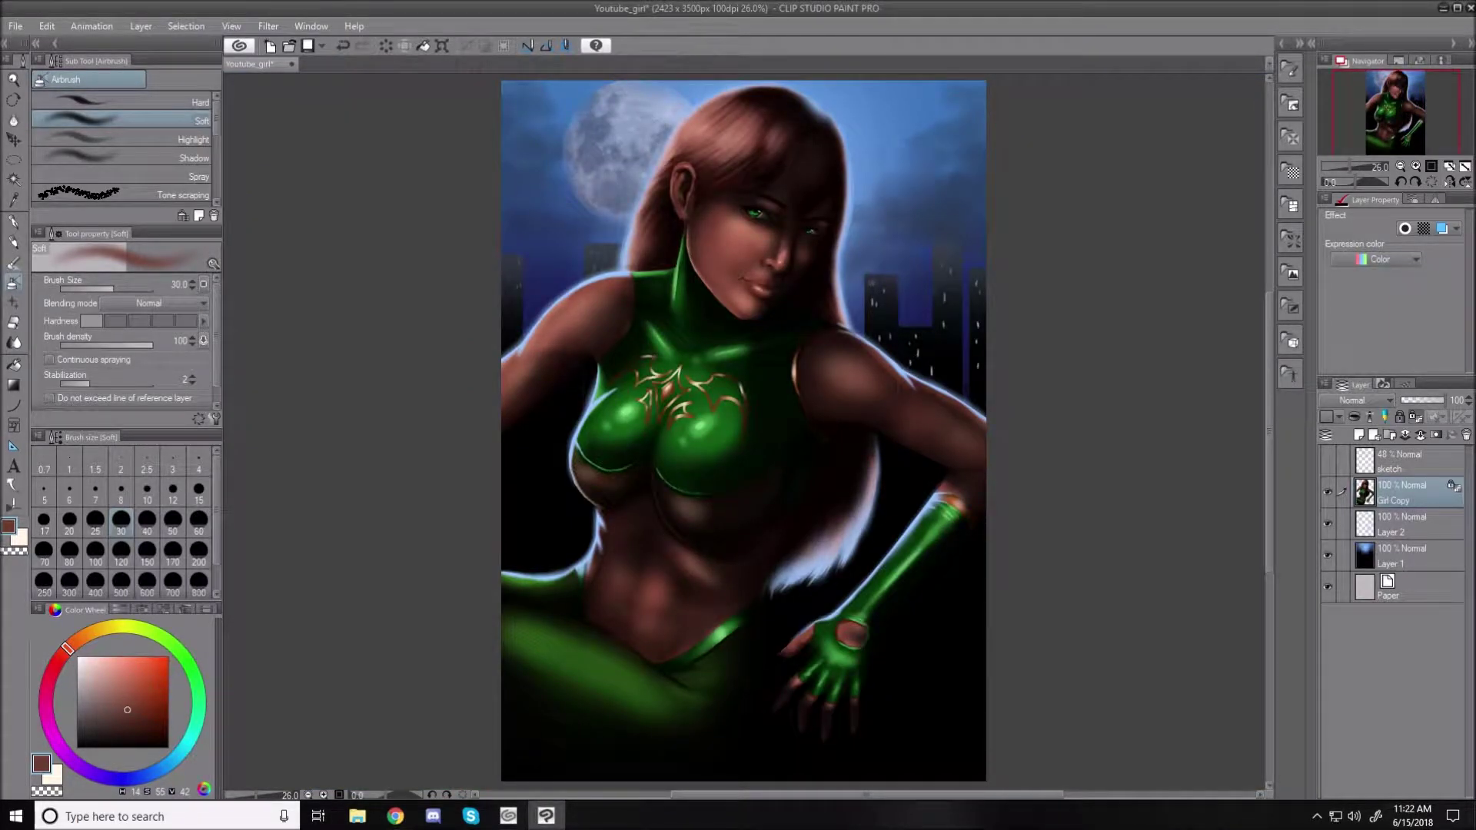
- Sample the near-black tone at the shadowed eye, airbrush it over the upper lid at size 30, and check the whole painting
scroll(889, 216, up, 8)
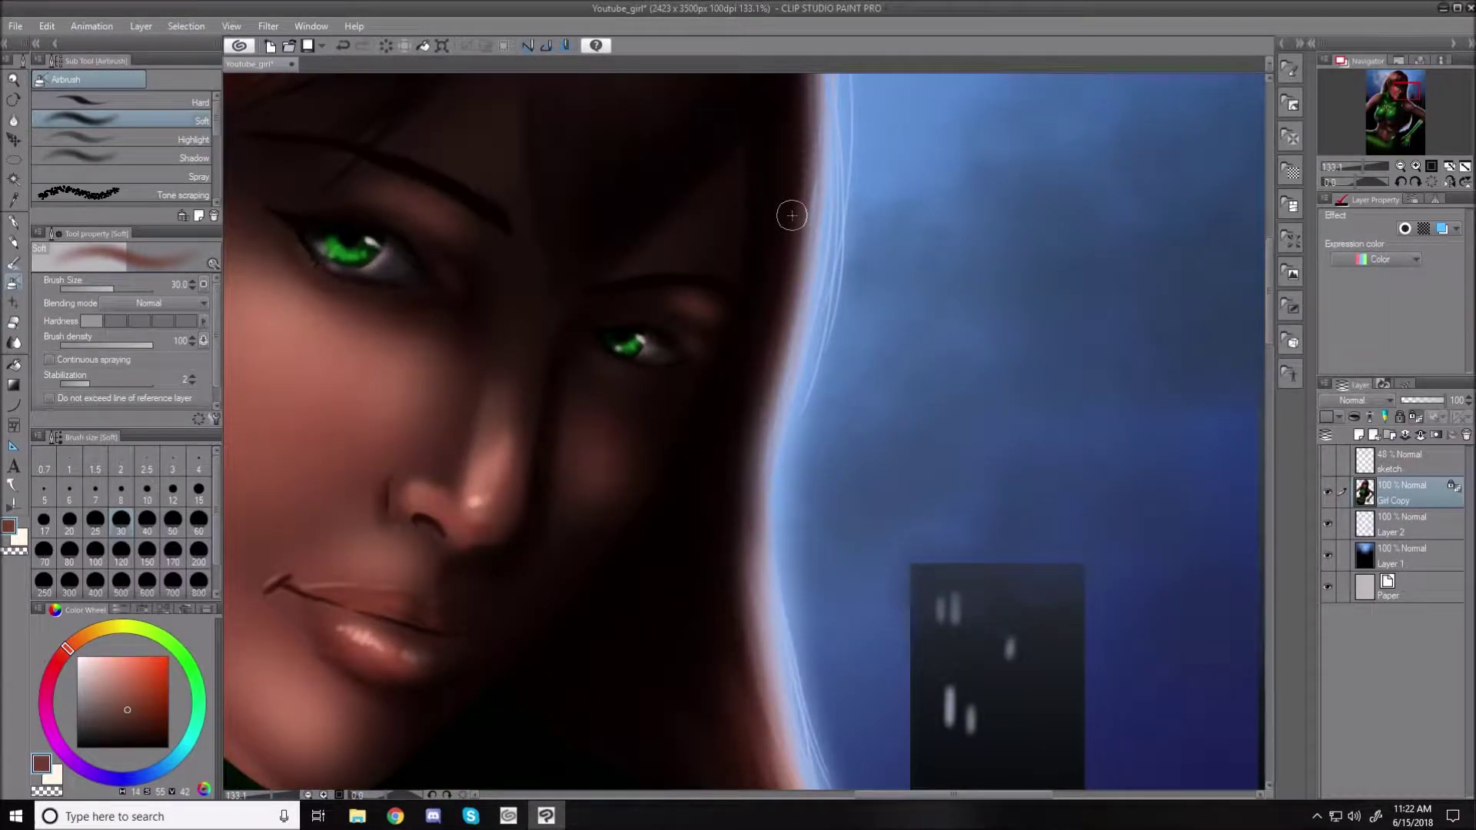
alt+click(661, 300)
mouse_move(661, 300)
mouse_down()
mouse_move(708, 304)
mouse_move(686, 325)
mouse_move(692, 312)
mouse_move(727, 341)
mouse_move(689, 307)
mouse_up()
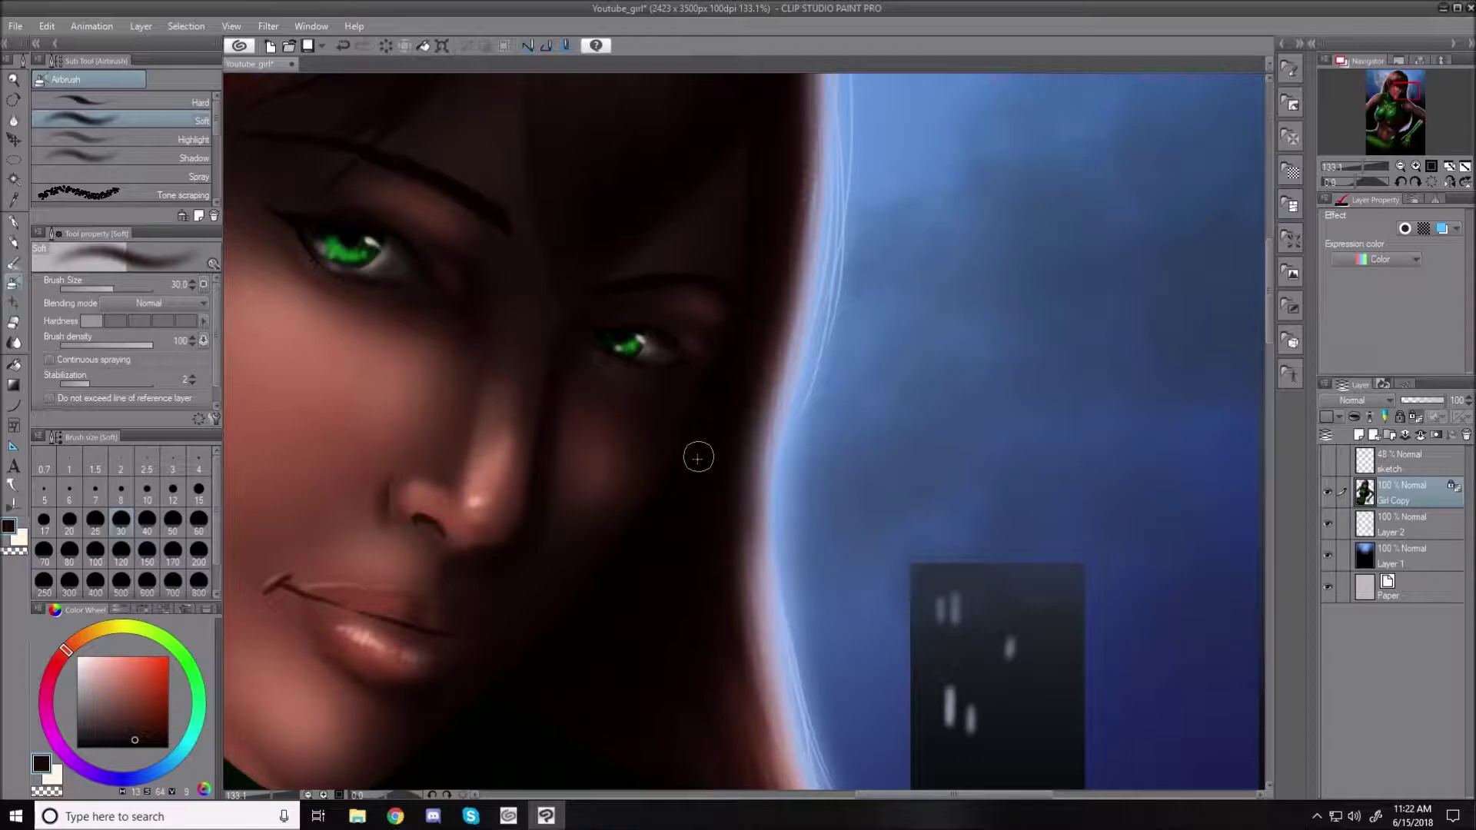
key(ctrl+0)
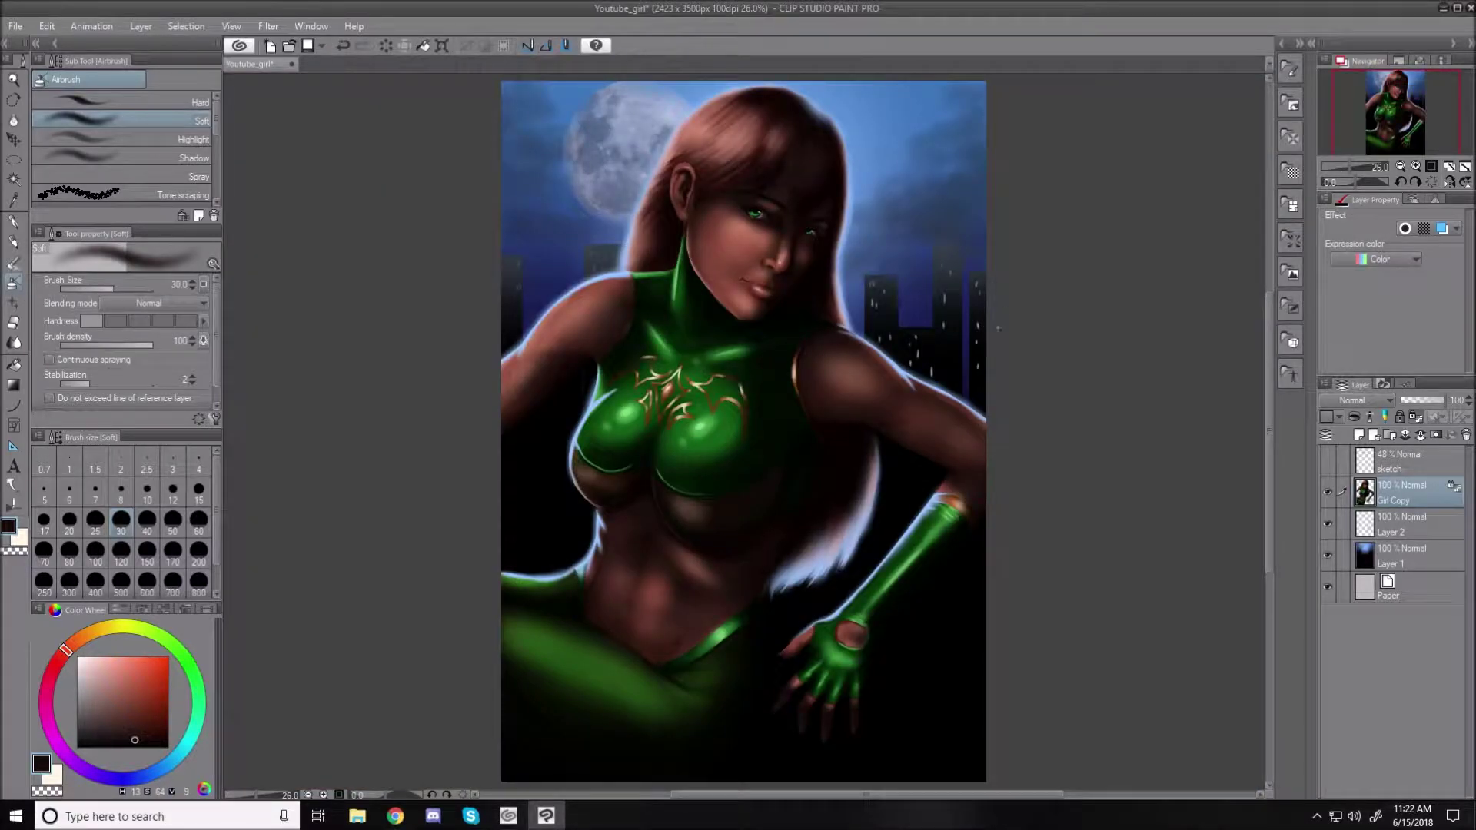
scroll(966, 237, up, 1)
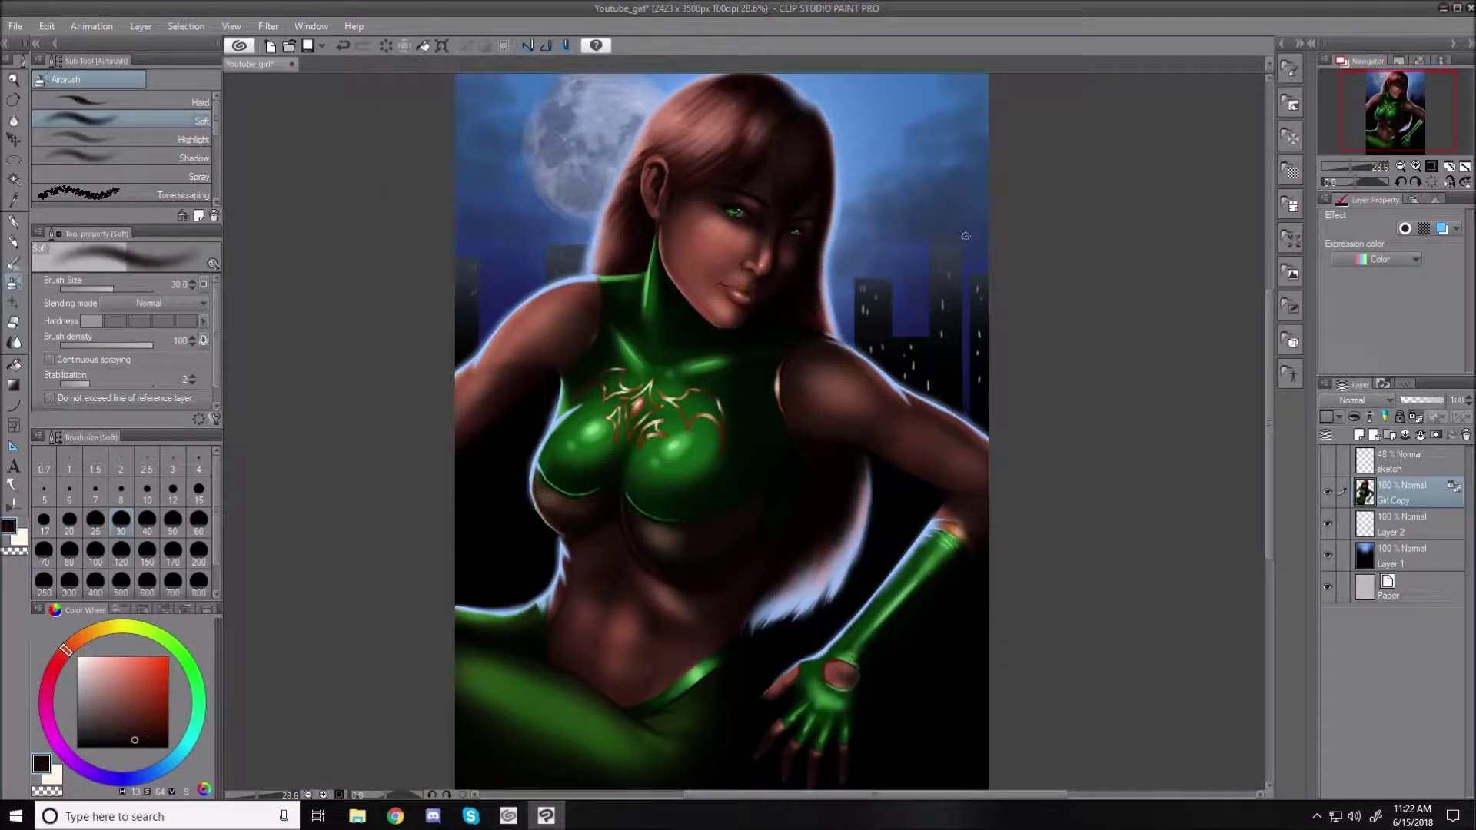
scroll(966, 237, down, 1)
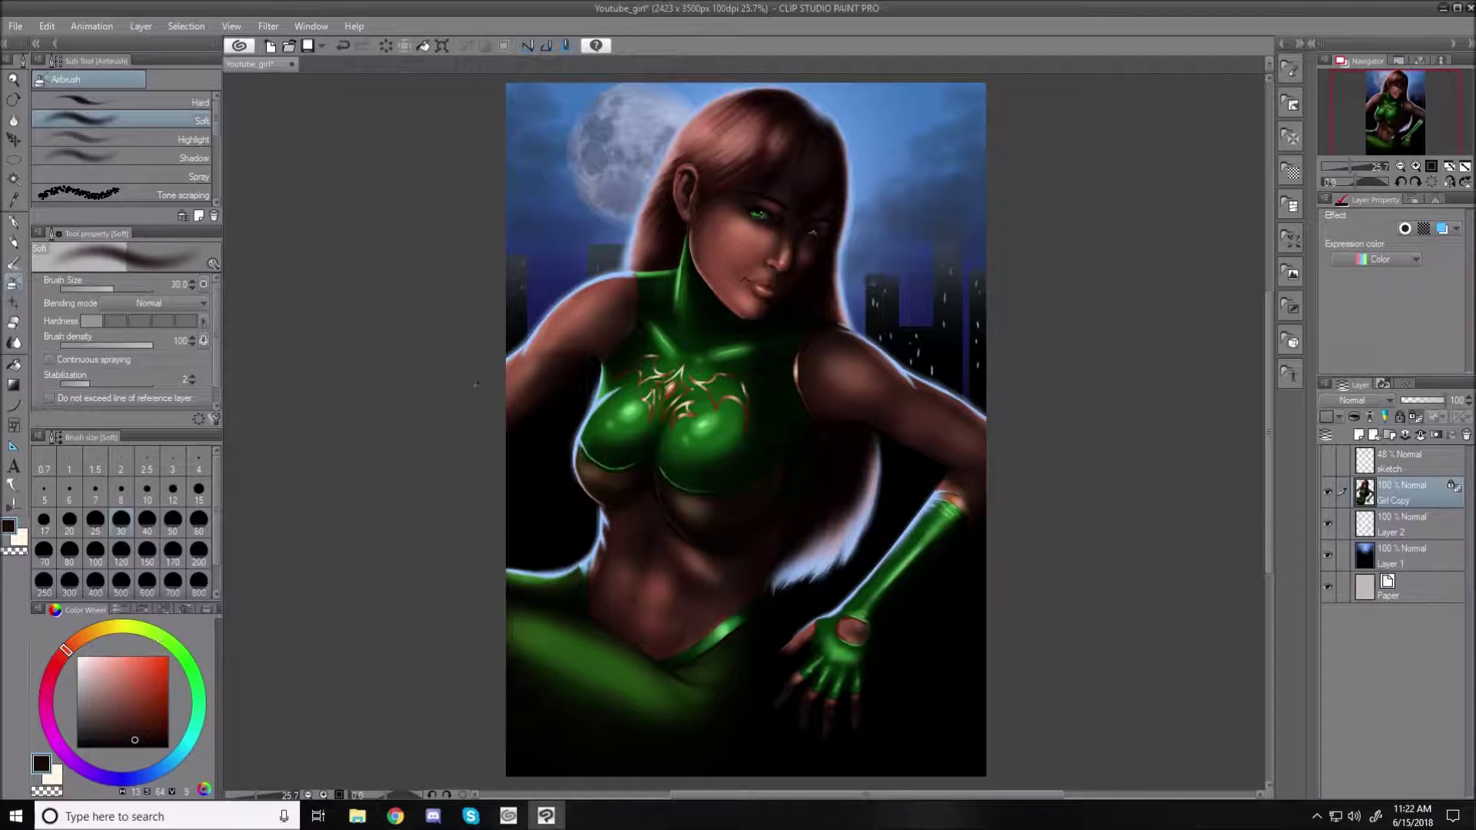
- Pick a pale yellow as the painting colour
click(112, 627)
click(104, 661)
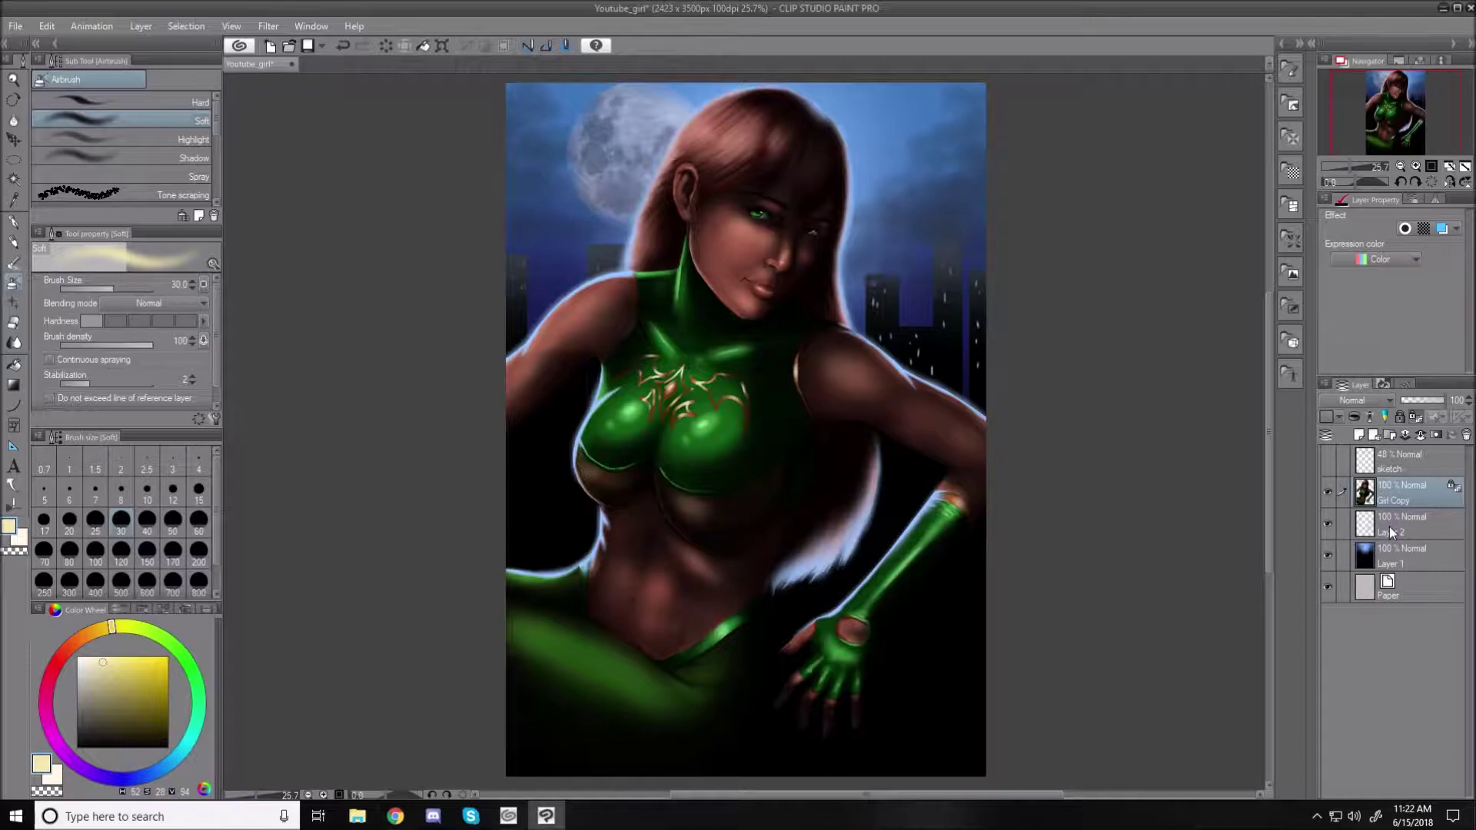
- Merge the Girl Copy layer down into Layer 2 and delete the sketch layer
click(1423, 436)
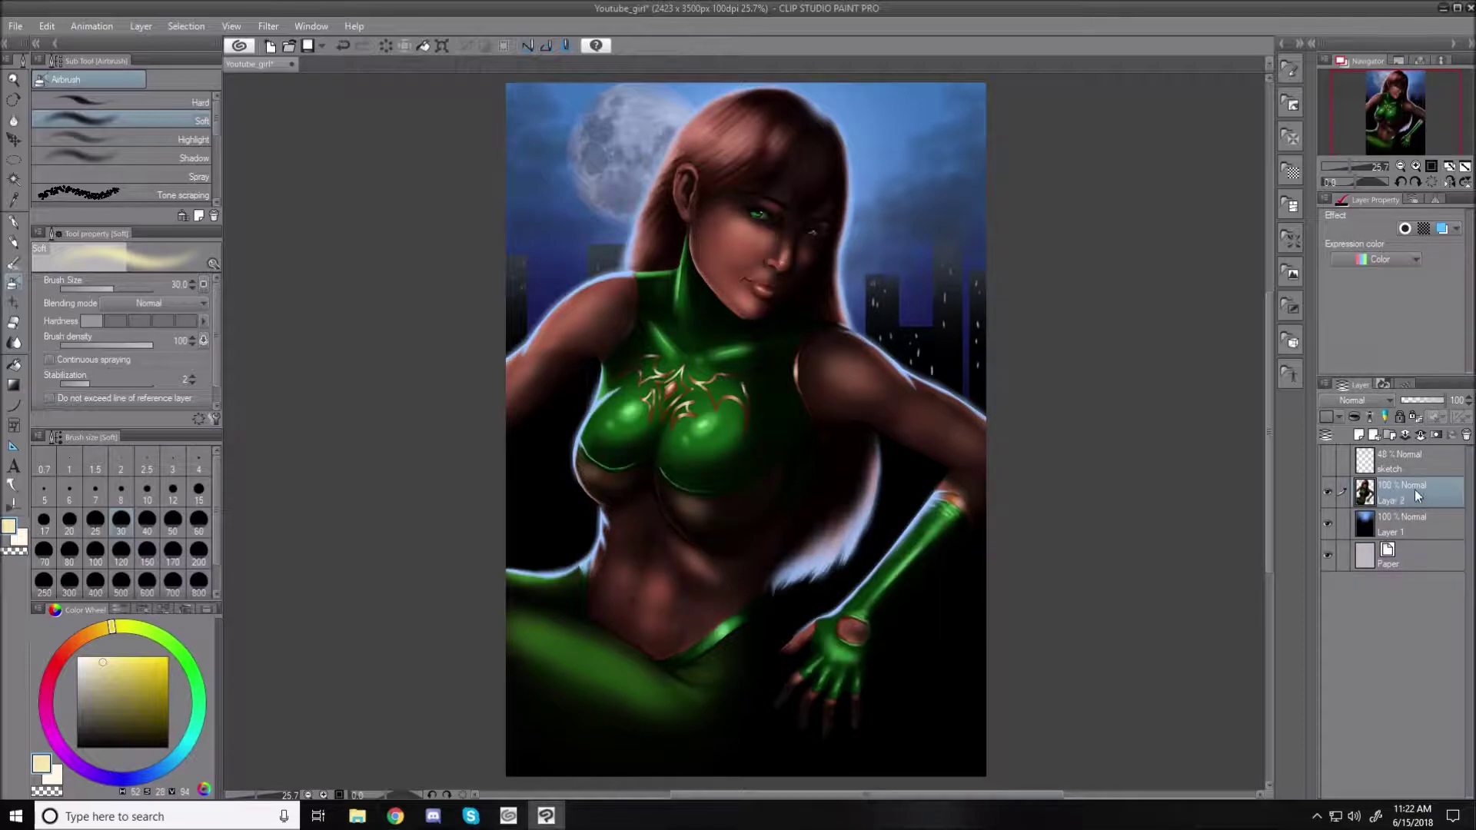
click(1404, 464)
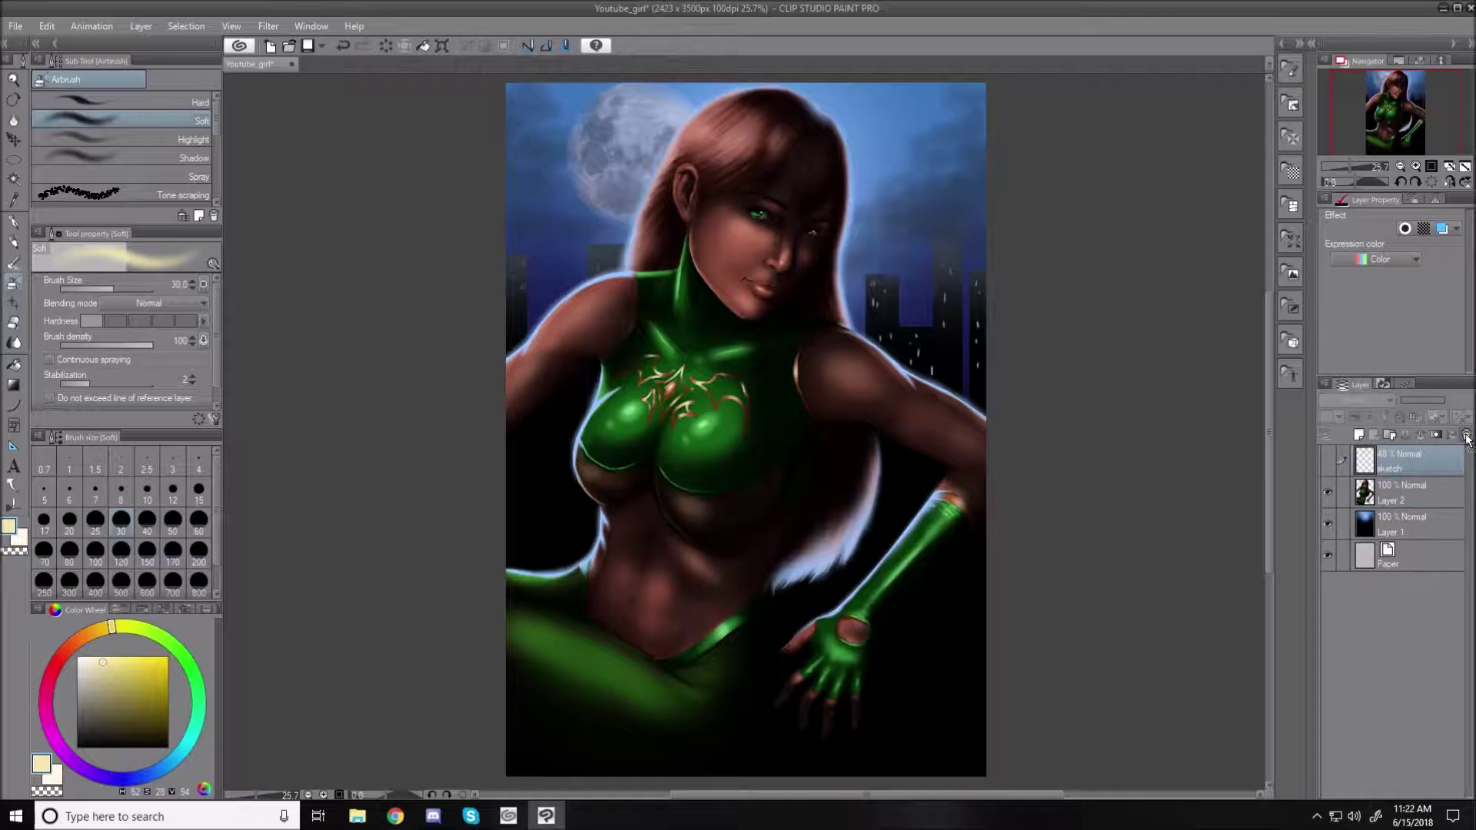
click(1466, 435)
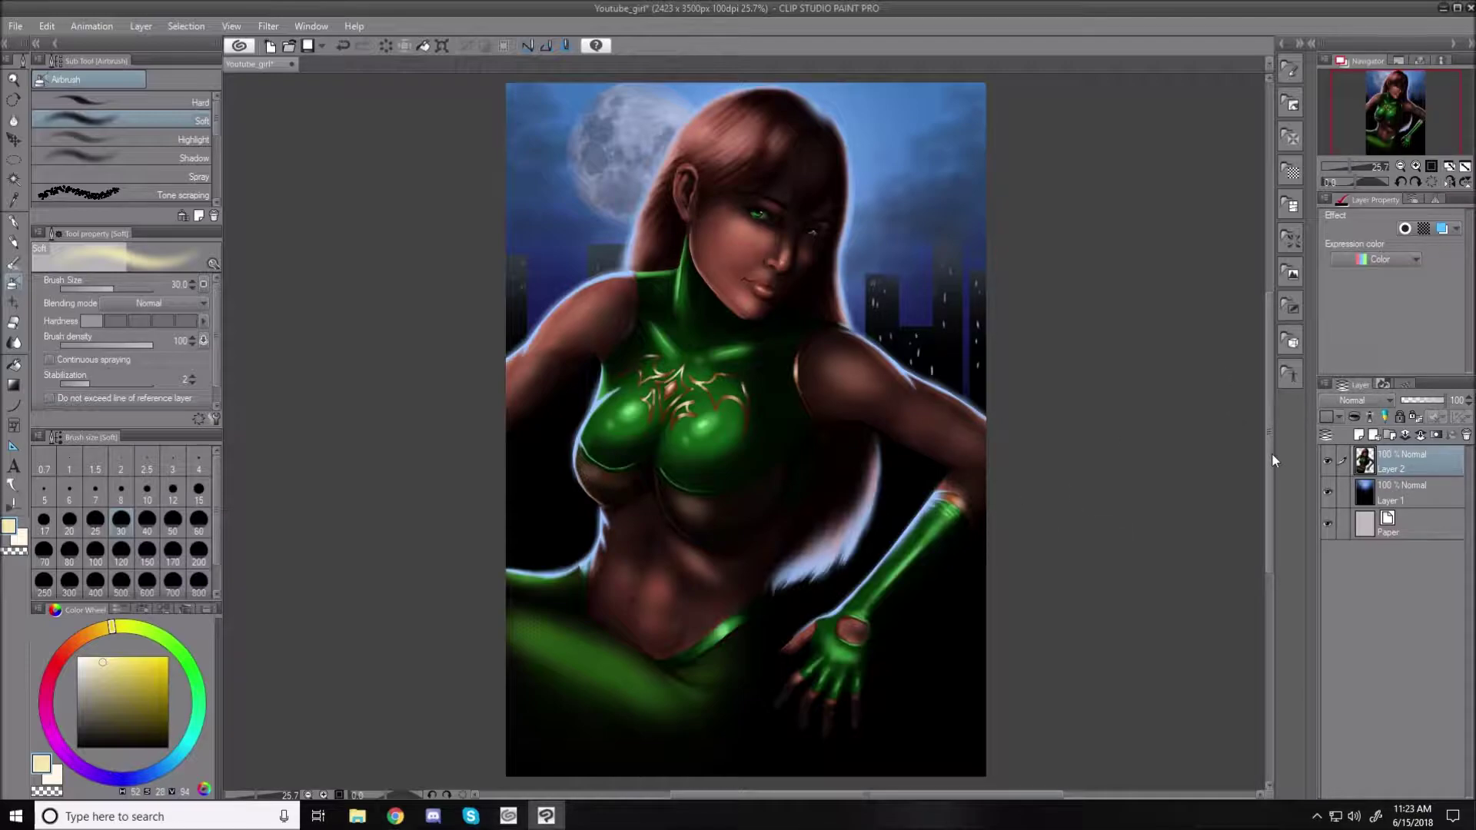
- Sample the green from the suit's shoulder edge, add a new layer above Layer 2, and lighten the green
scroll(1270, 436, up, 3)
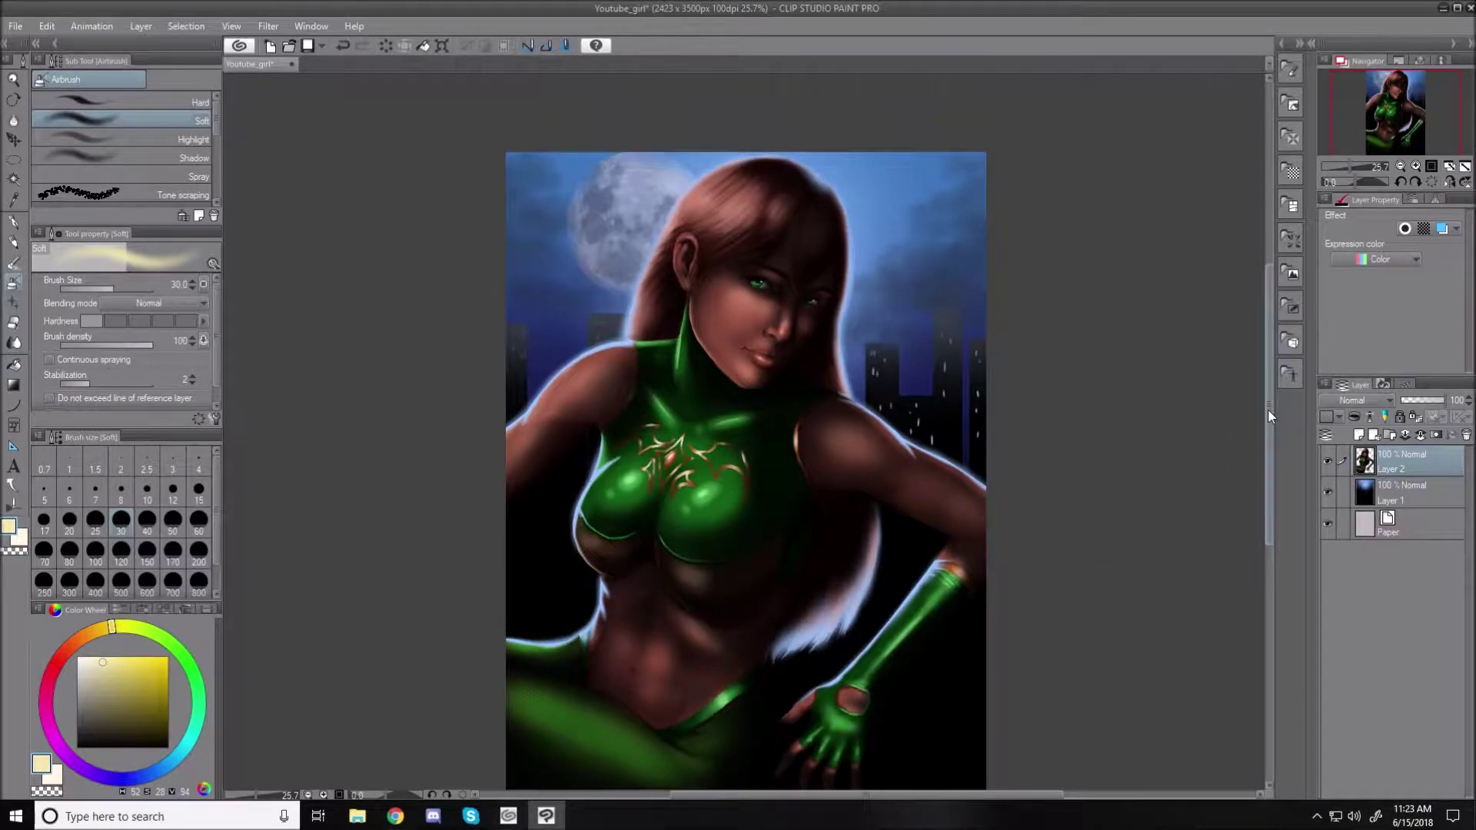
scroll(862, 321, up, 5)
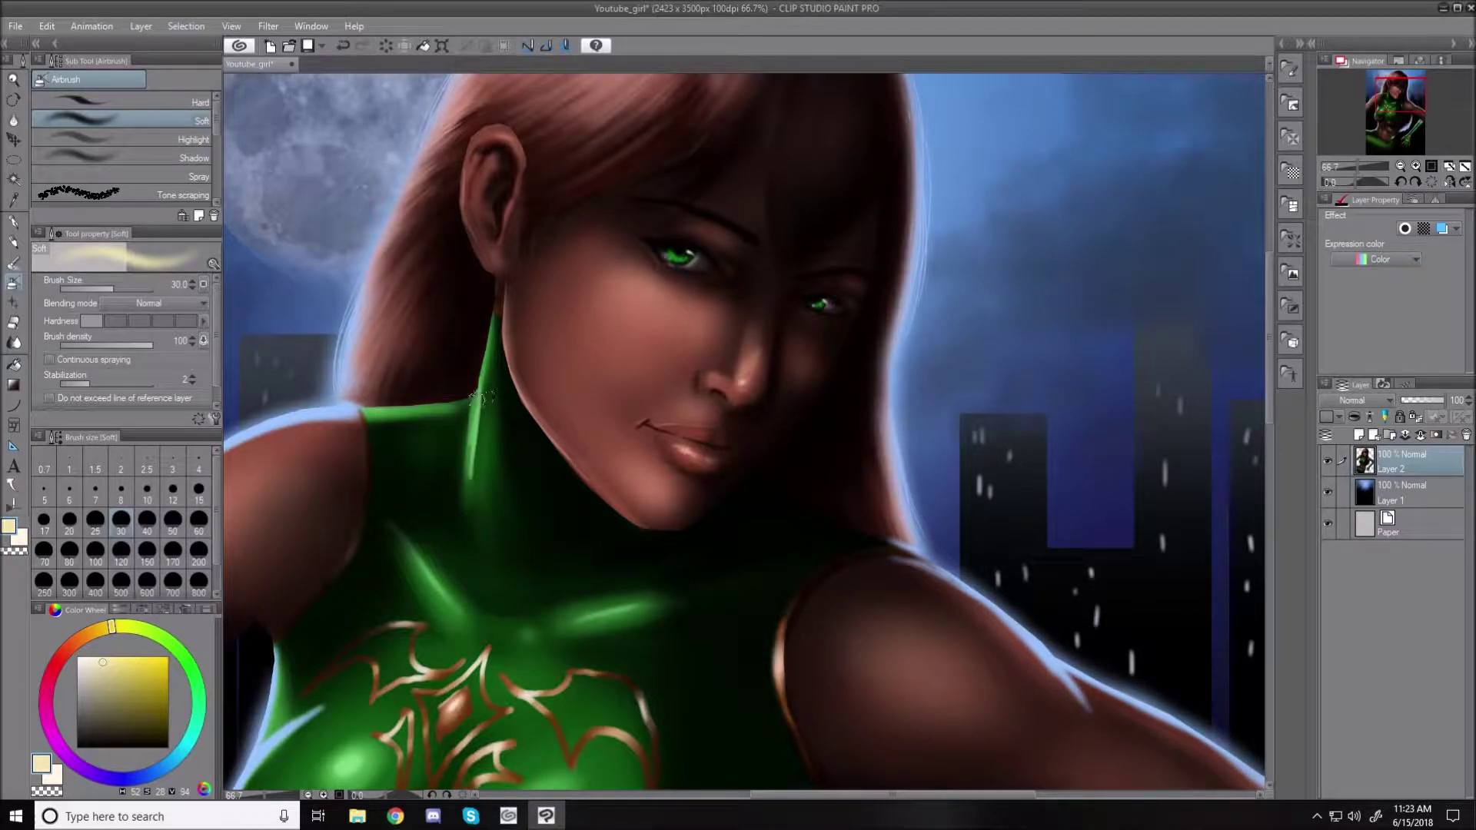
alt+click(394, 407)
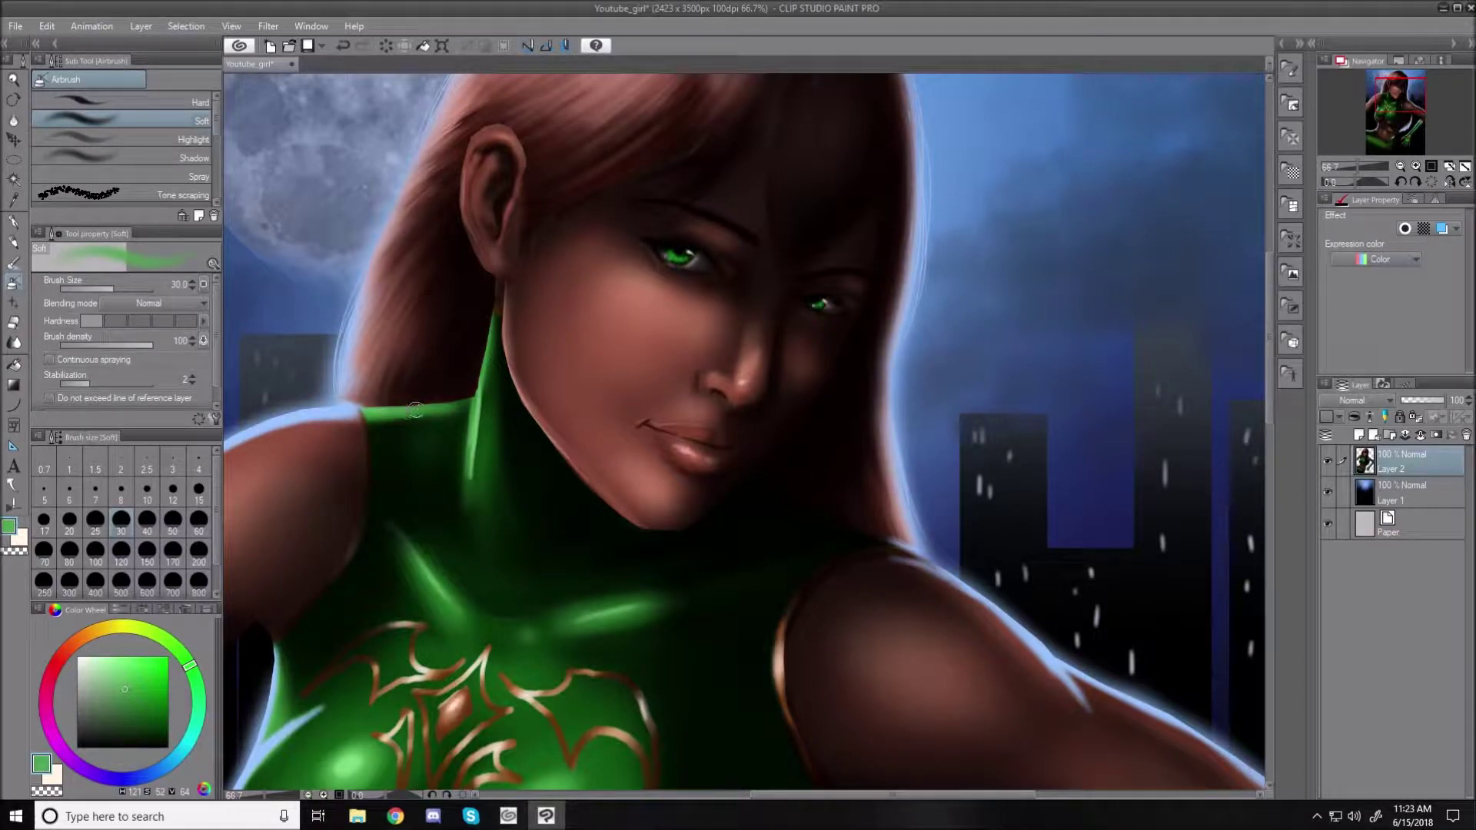
click(1360, 438)
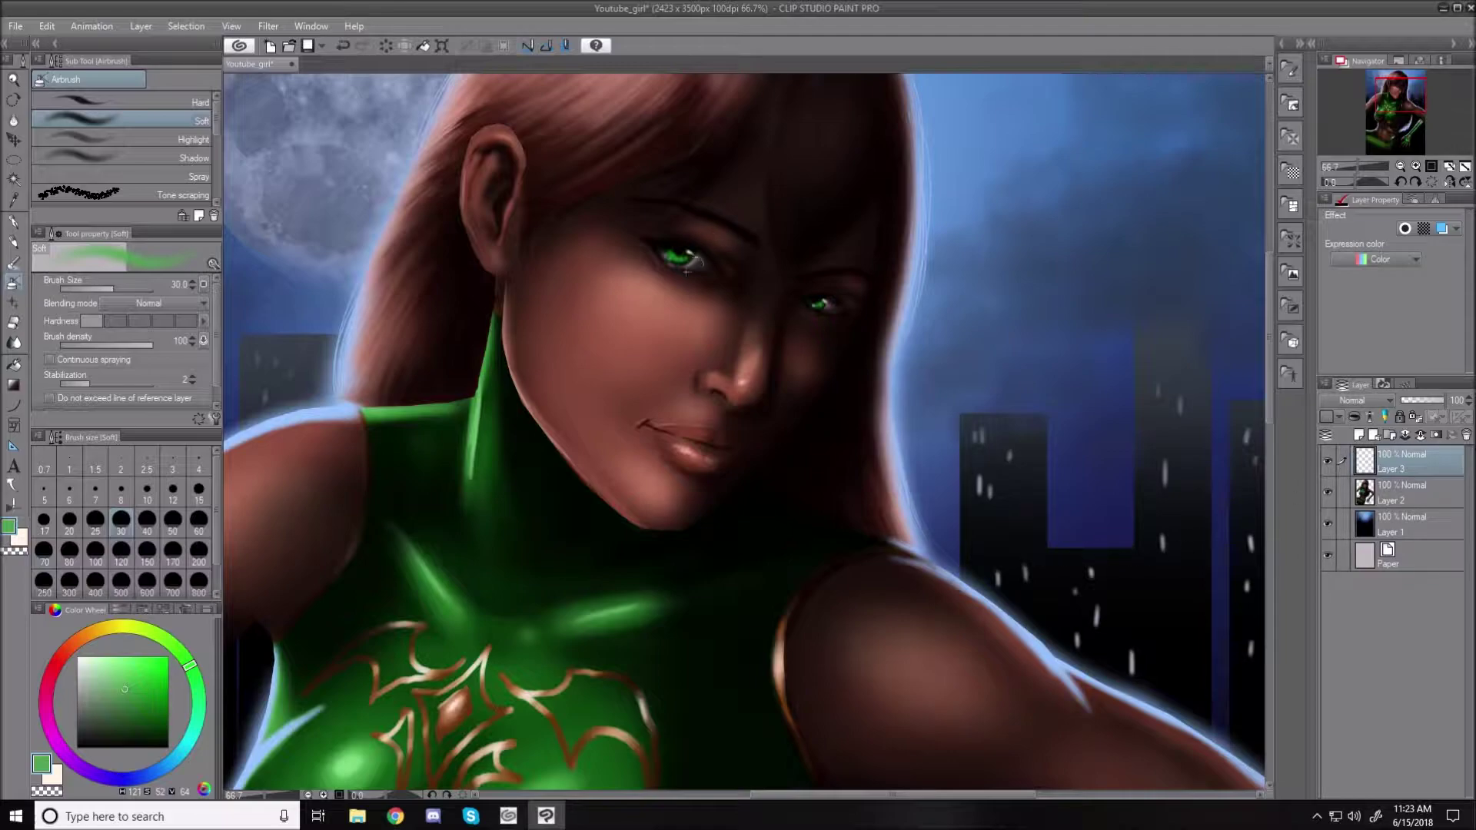
click(129, 666)
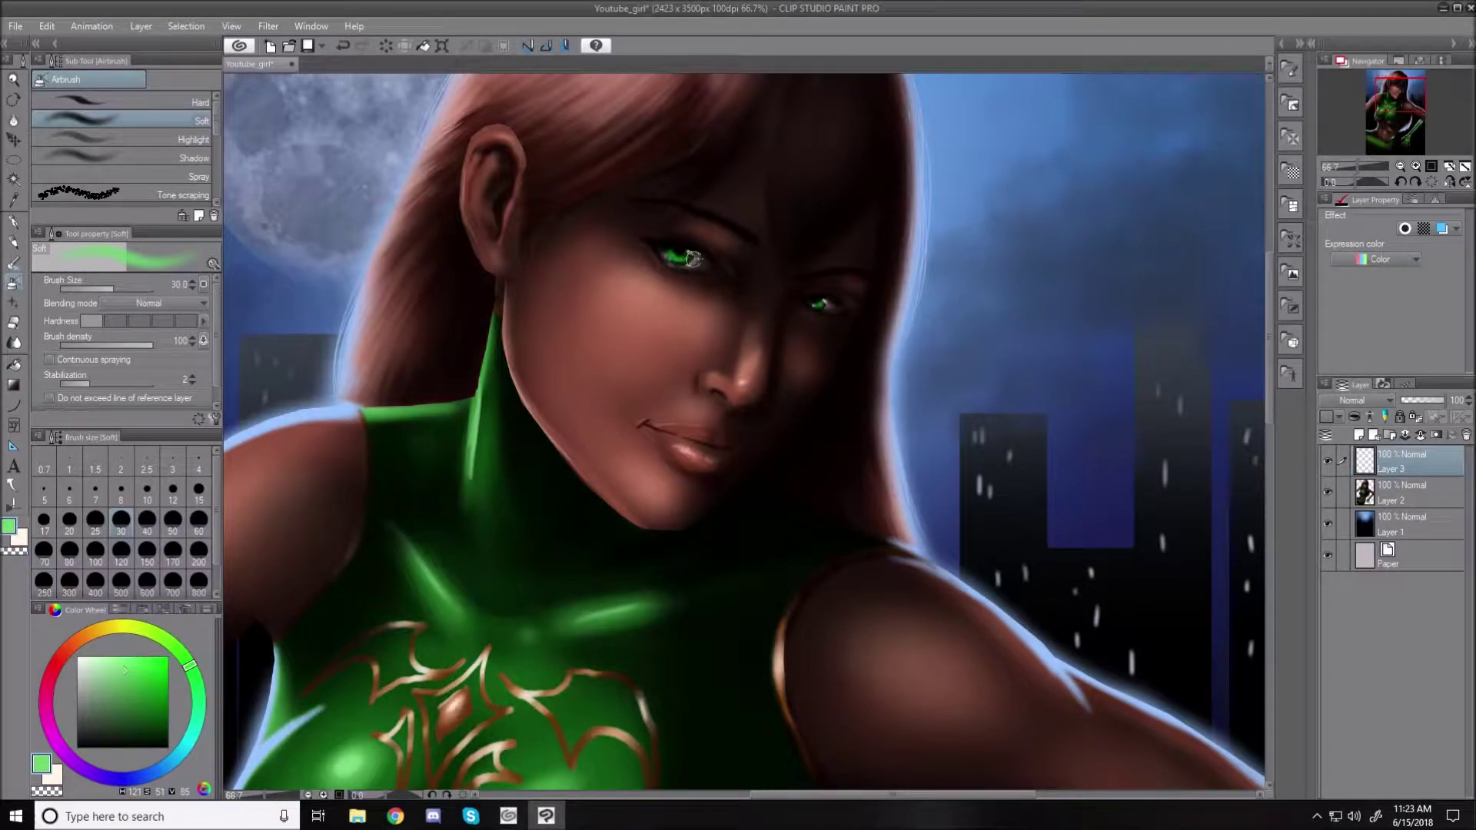
- Airbrush a soft light green glow over both irises with an enlarged brush, finishing with the brush size reduced to 17
key(bracketright)
key(bracketright)
key(bracketright)
key(bracketright)
drag(675, 252, 681, 262)
mouse_move(814, 303)
mouse_down()
mouse_move(818, 290)
mouse_move(825, 310)
mouse_up()
key(bracketleft)
key(bracketleft)
key(bracketleft)
key(bracketleft)
key(bracketleft)
key(bracketleft)
key(bracketleft)
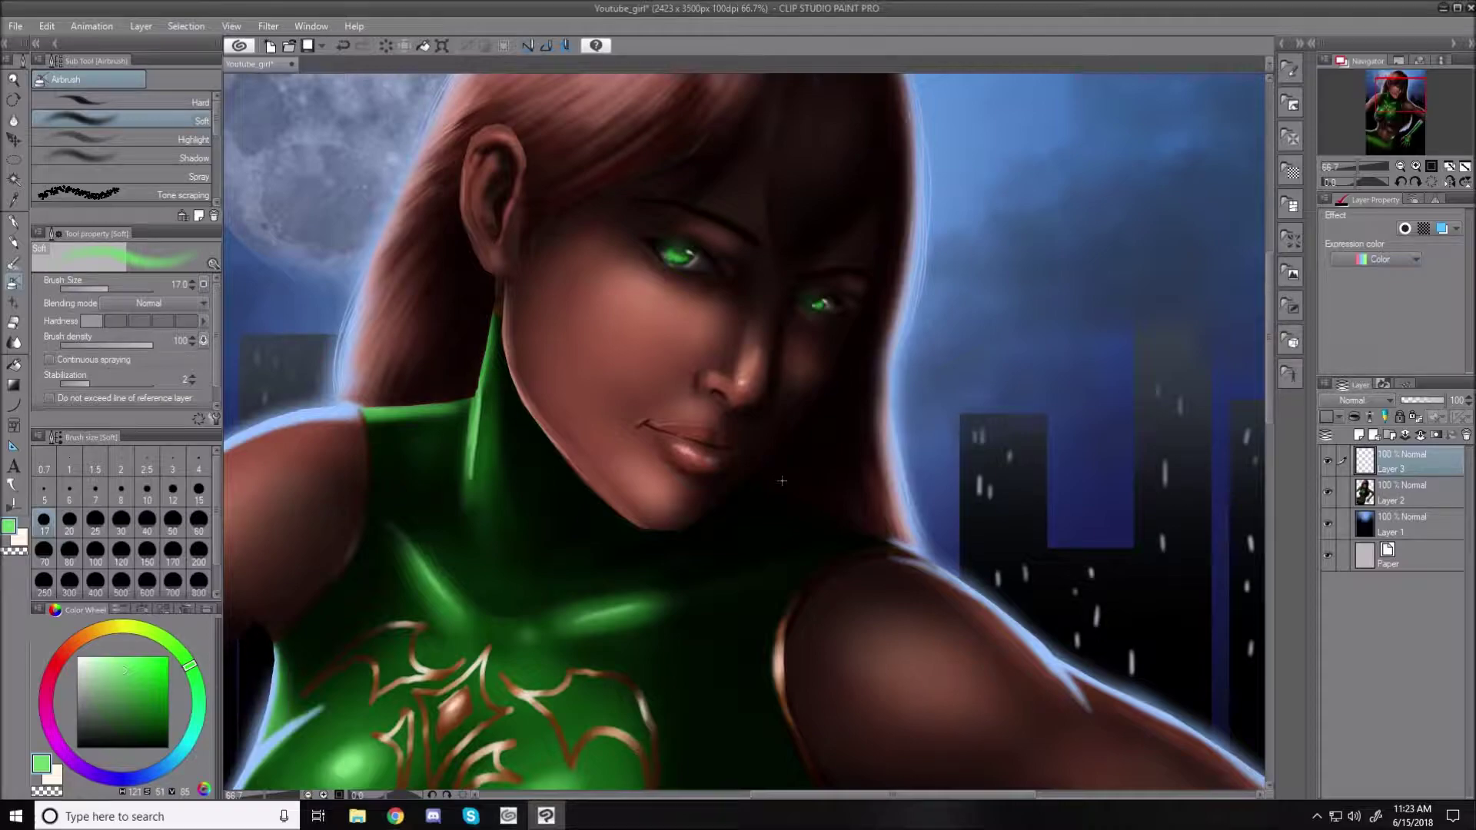
- Switch to the Straight line tool, disable its starting taper, and set the ending length to 345
key(ctrl+0)
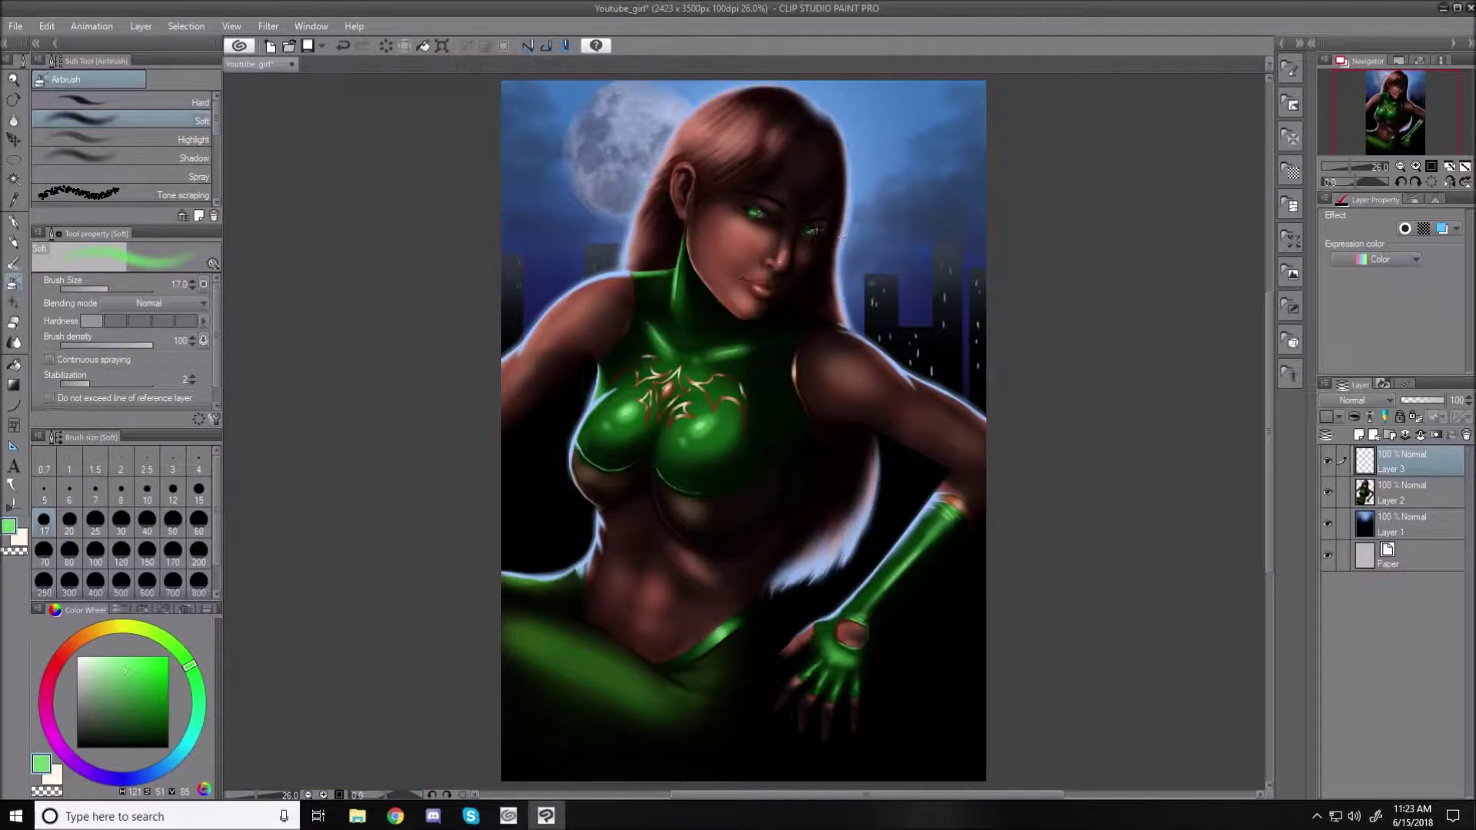
scroll(785, 227, up, 5)
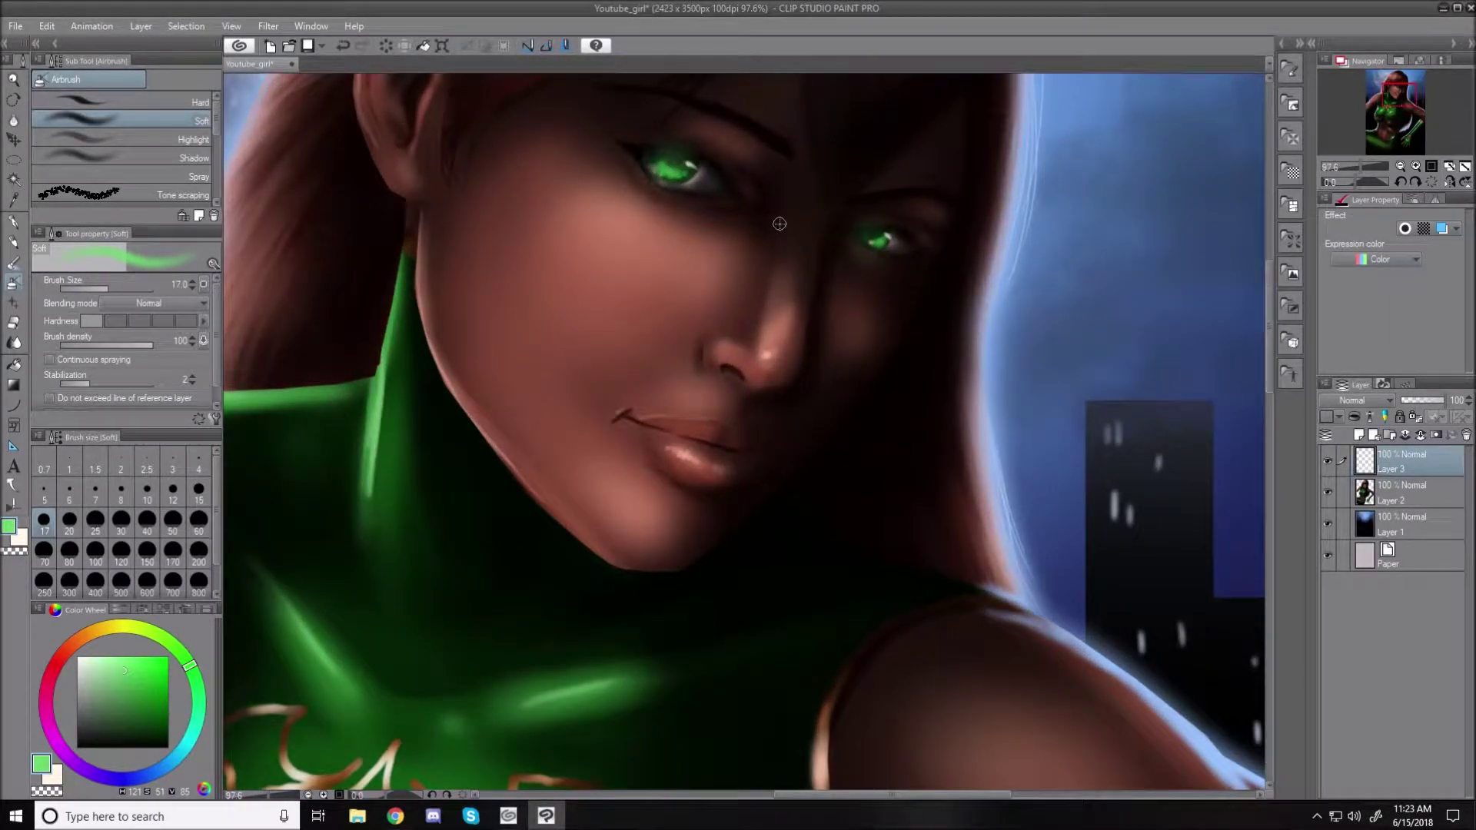
drag(1269, 376, 1266, 349)
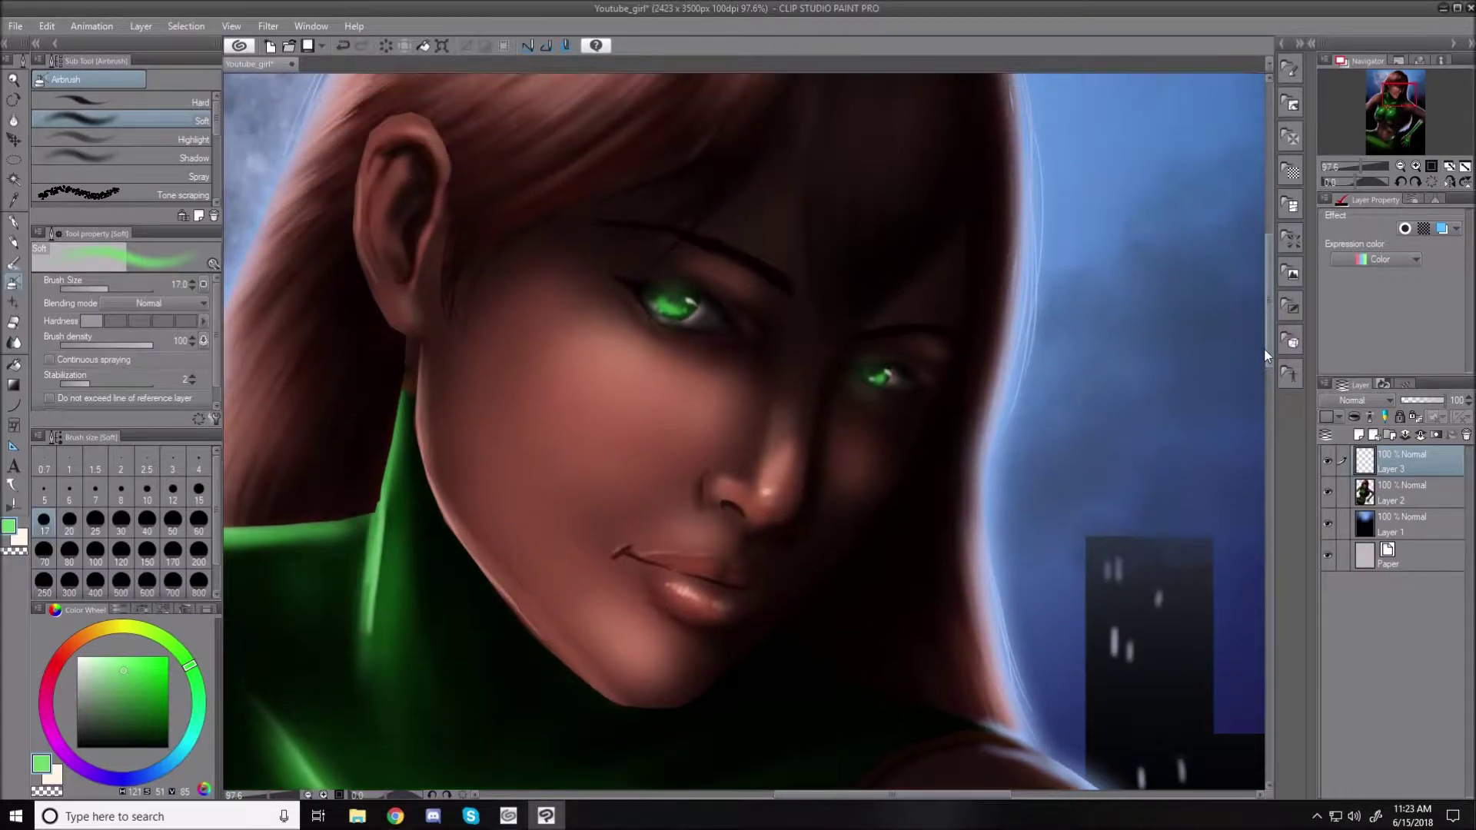
click(16, 407)
click(146, 102)
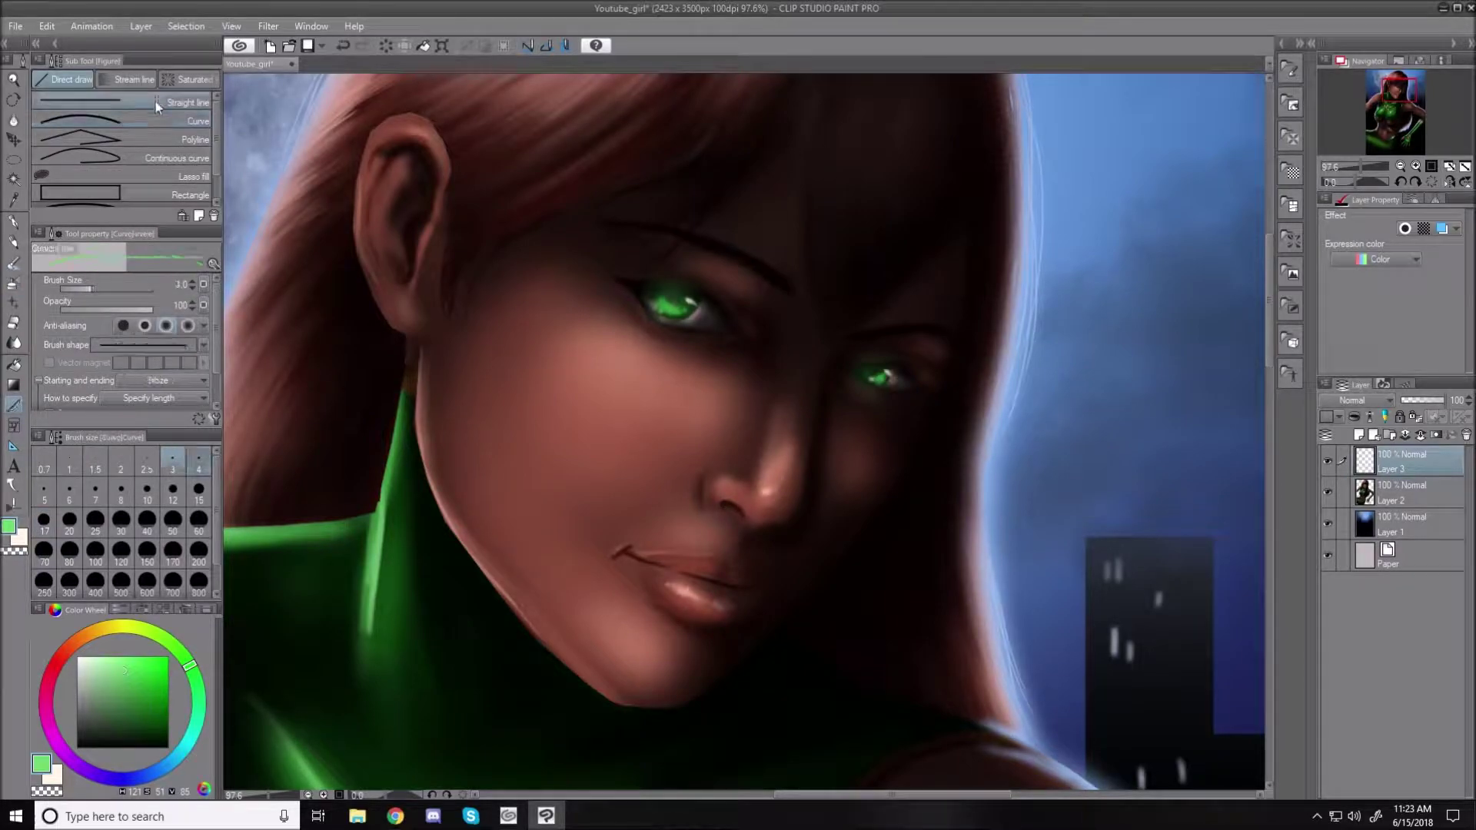
scroll(215, 306, down, 2)
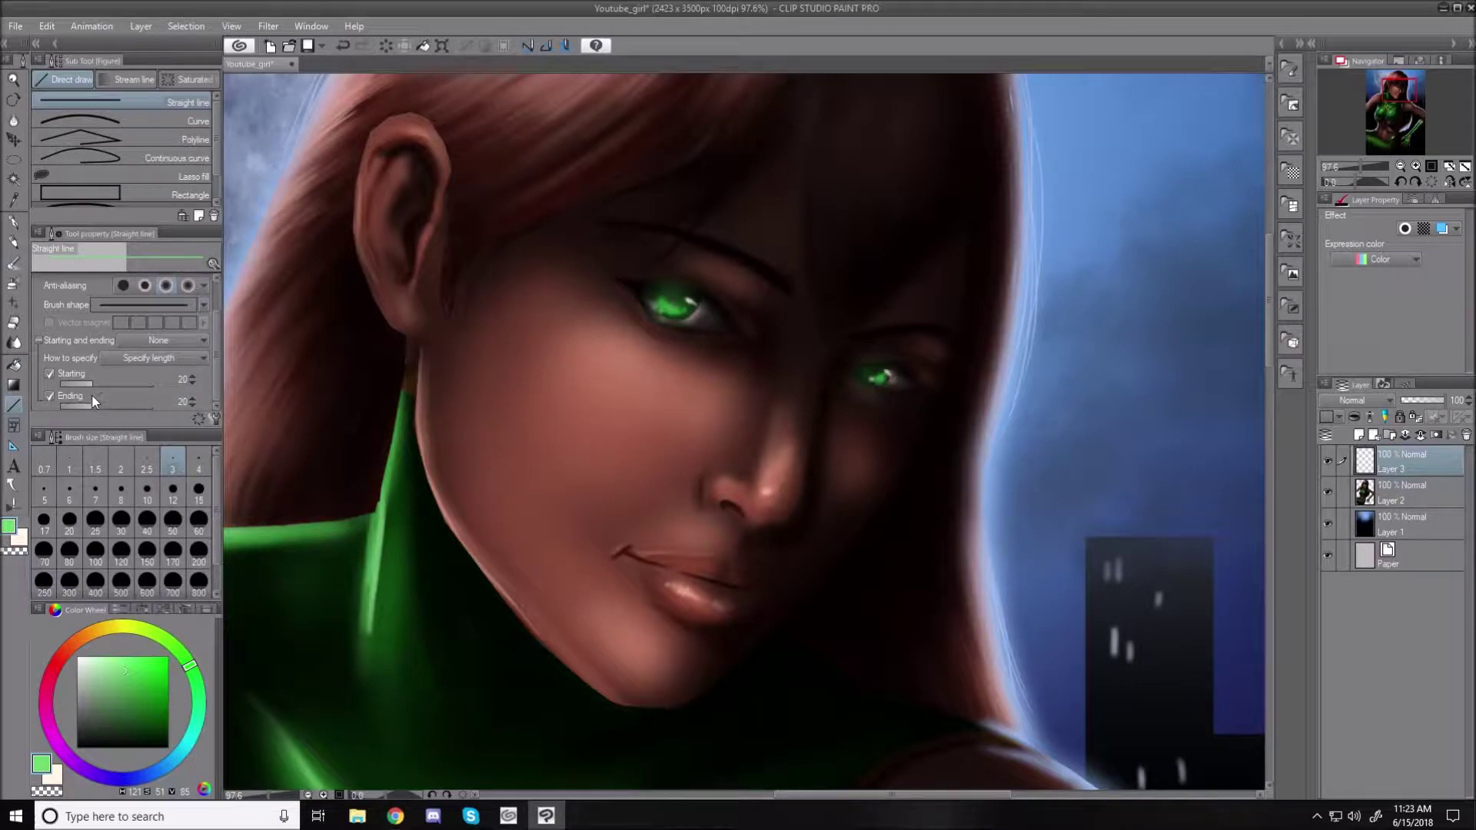
click(49, 374)
drag(91, 404, 126, 404)
- Try a straight light green line from the larger eye's iris across to above the shadowed eye at size 3
drag(675, 308, 920, 311)
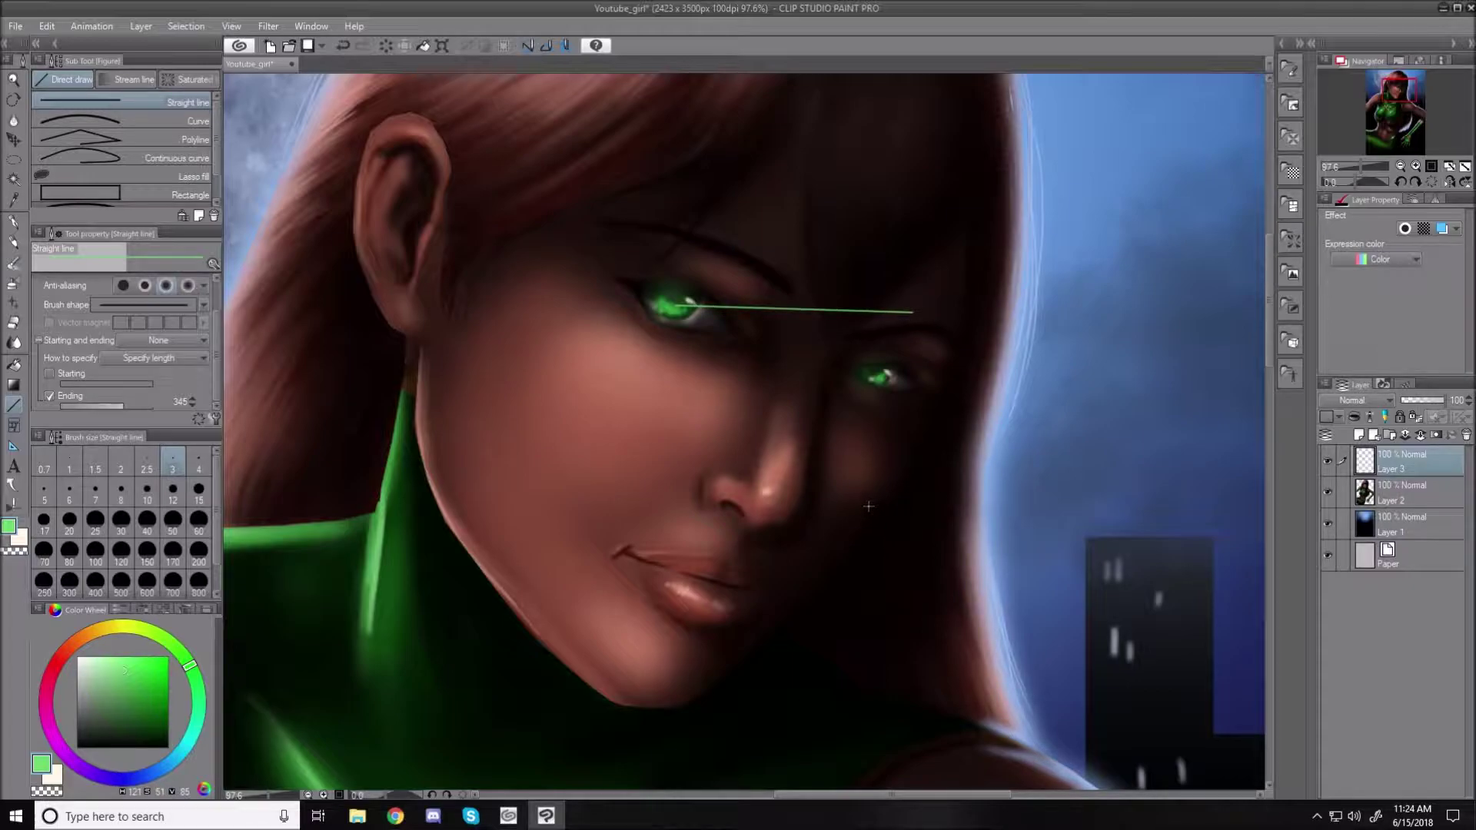
key(ctrl+z)
- Set the straight line's starting and ending method to Fade and check its effect sources and other line properties
click(204, 359)
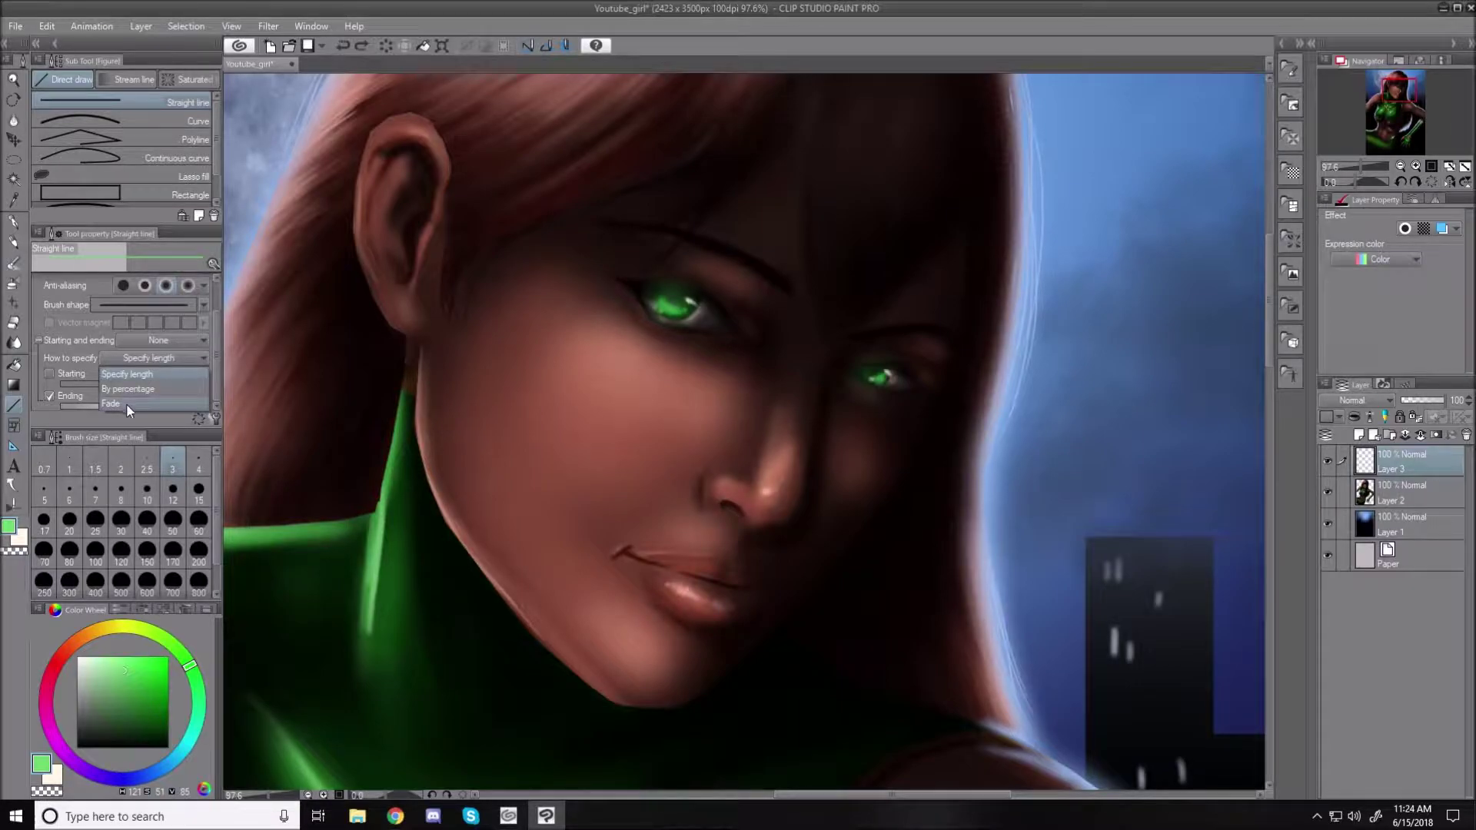
click(197, 403)
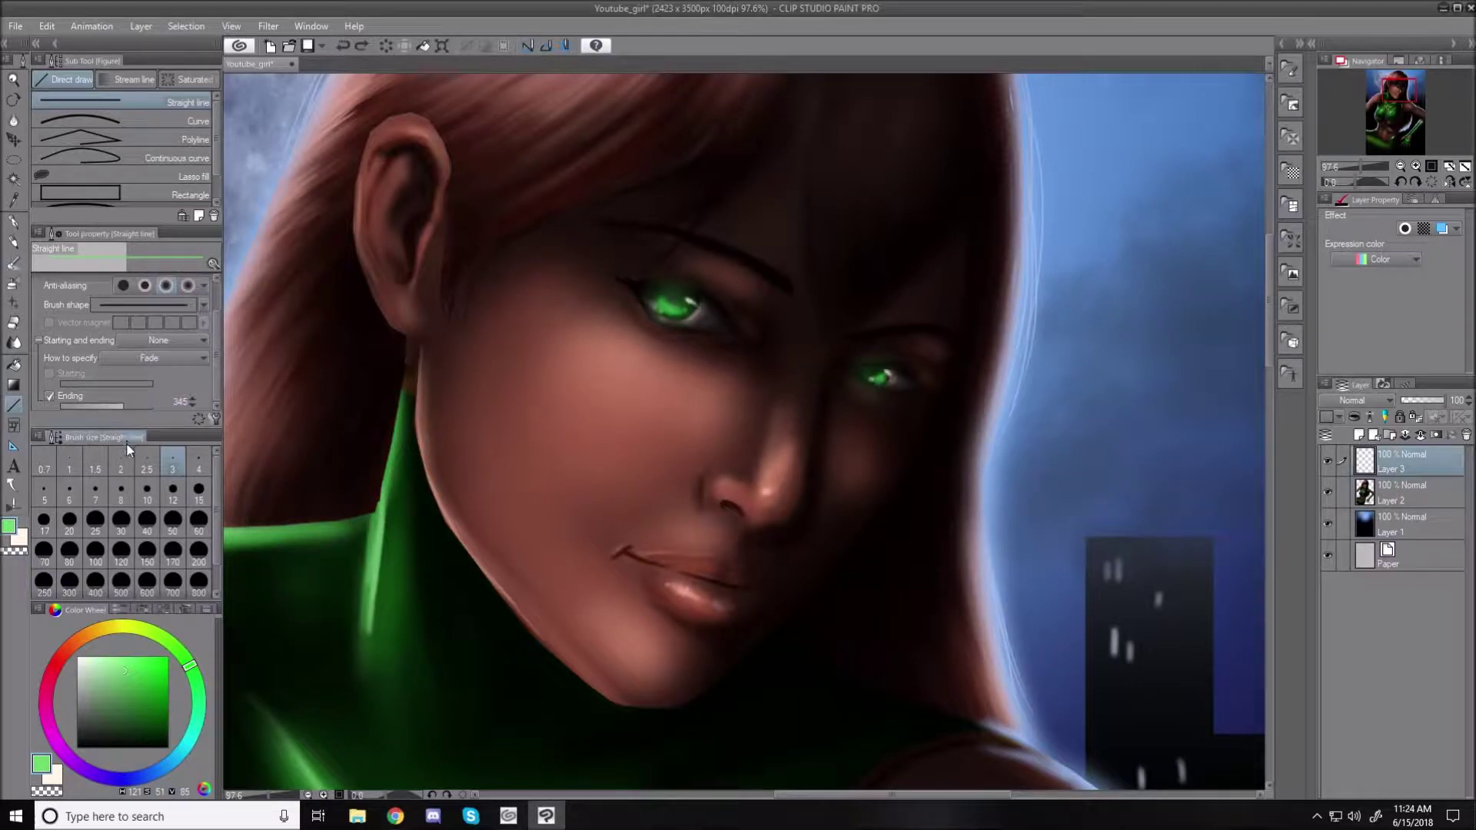
click(204, 341)
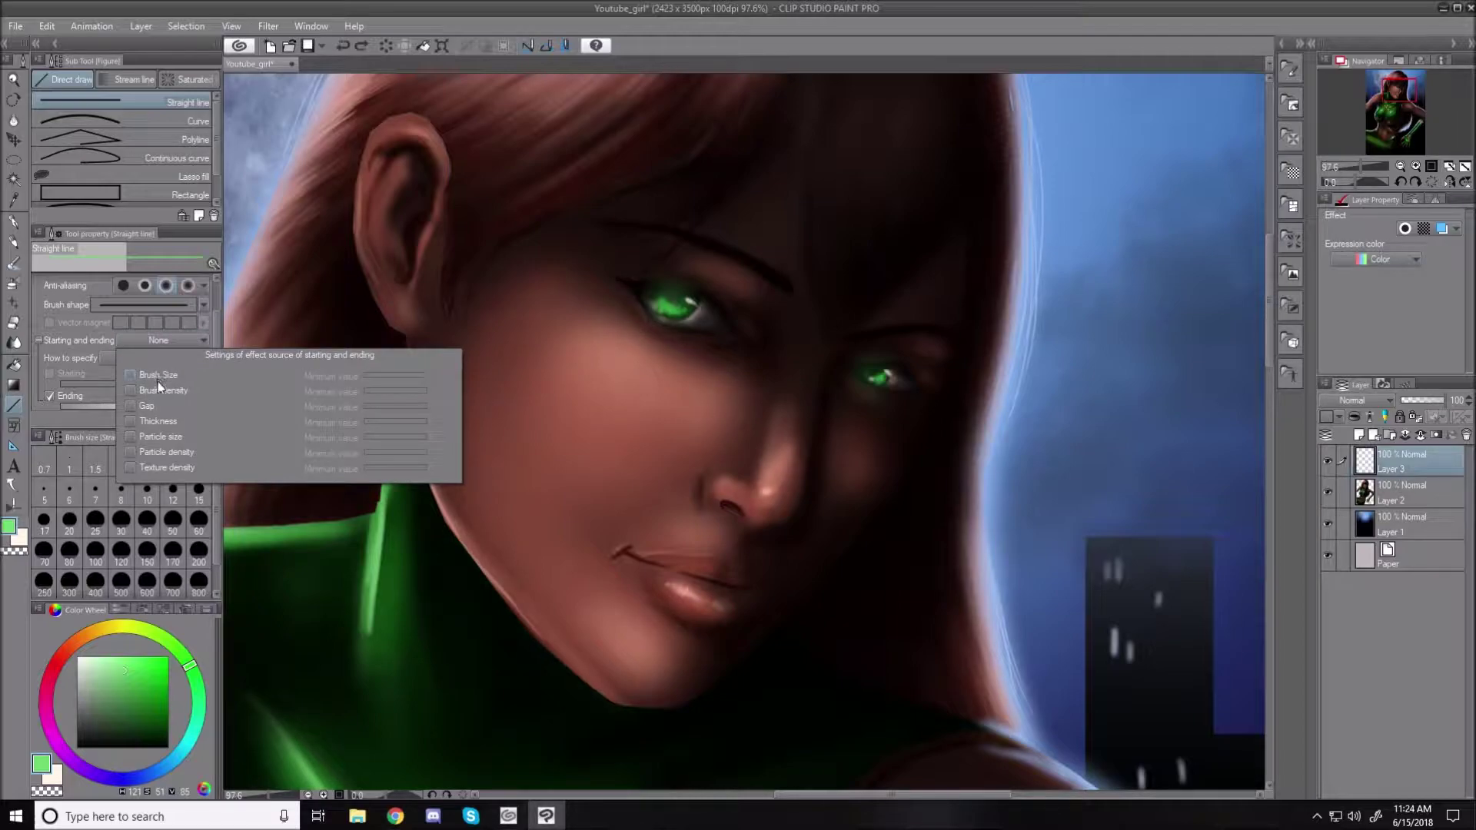
click(201, 340)
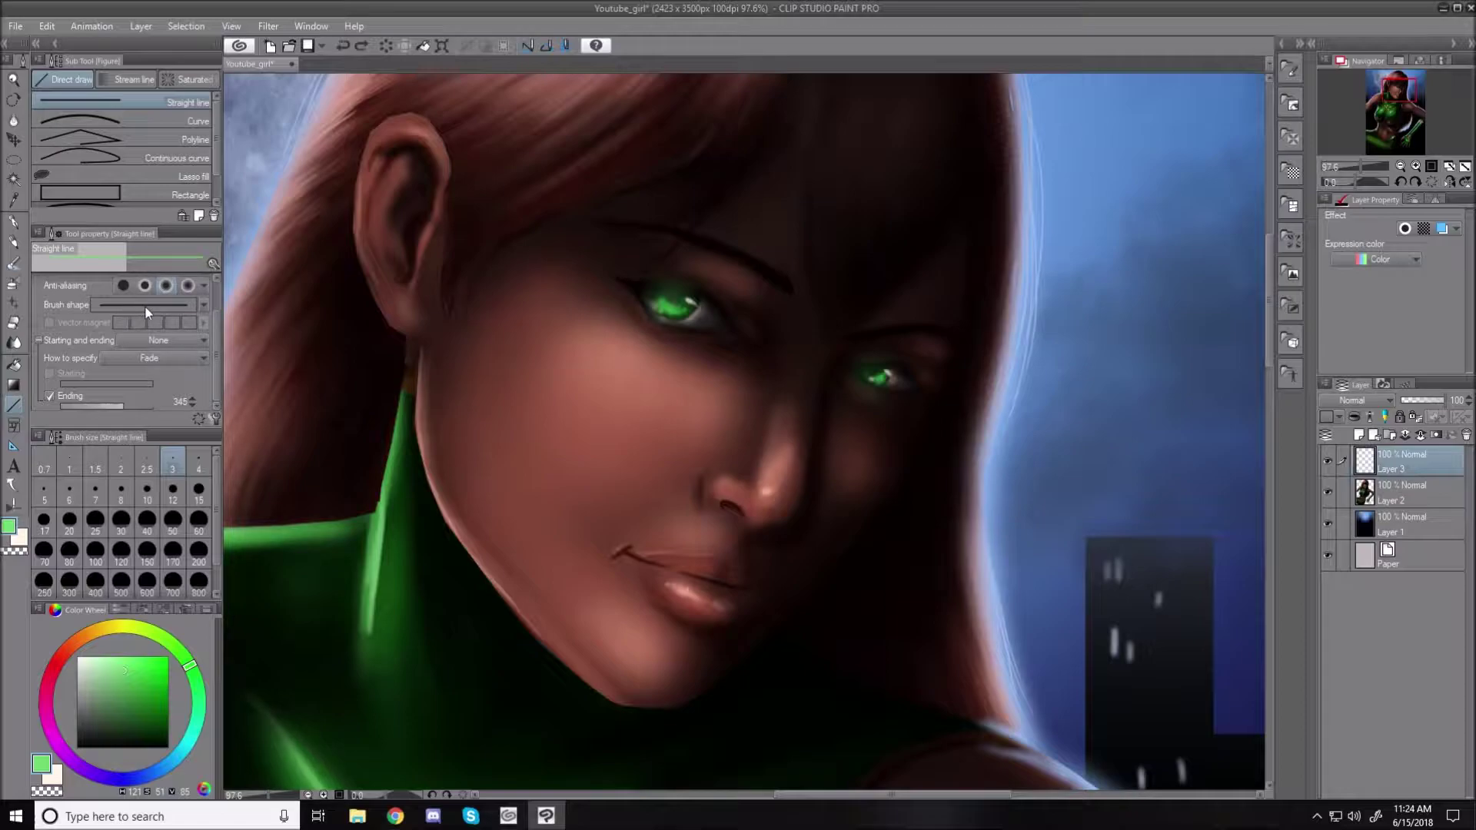
drag(215, 334, 214, 302)
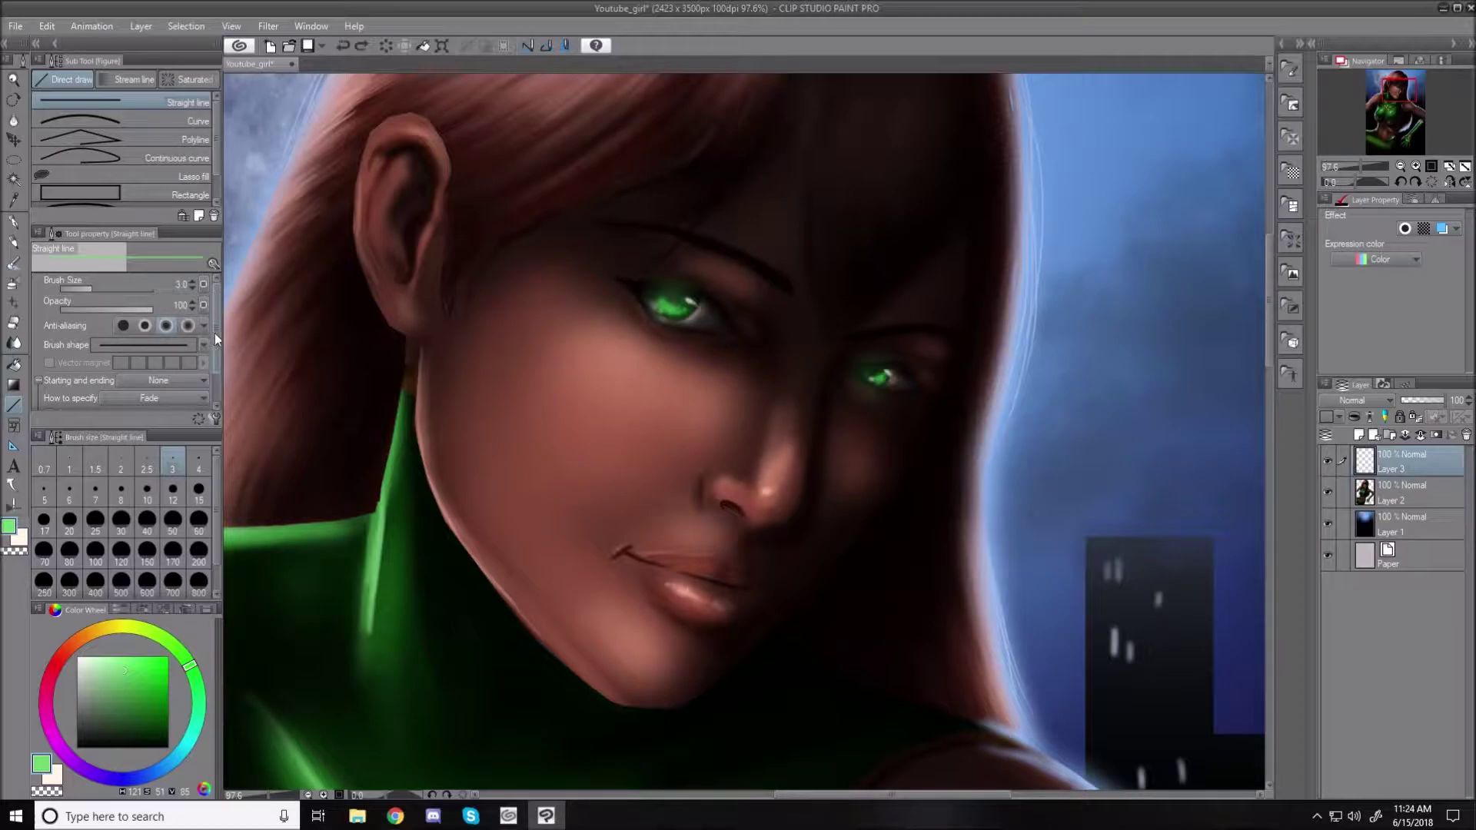
drag(215, 330, 215, 362)
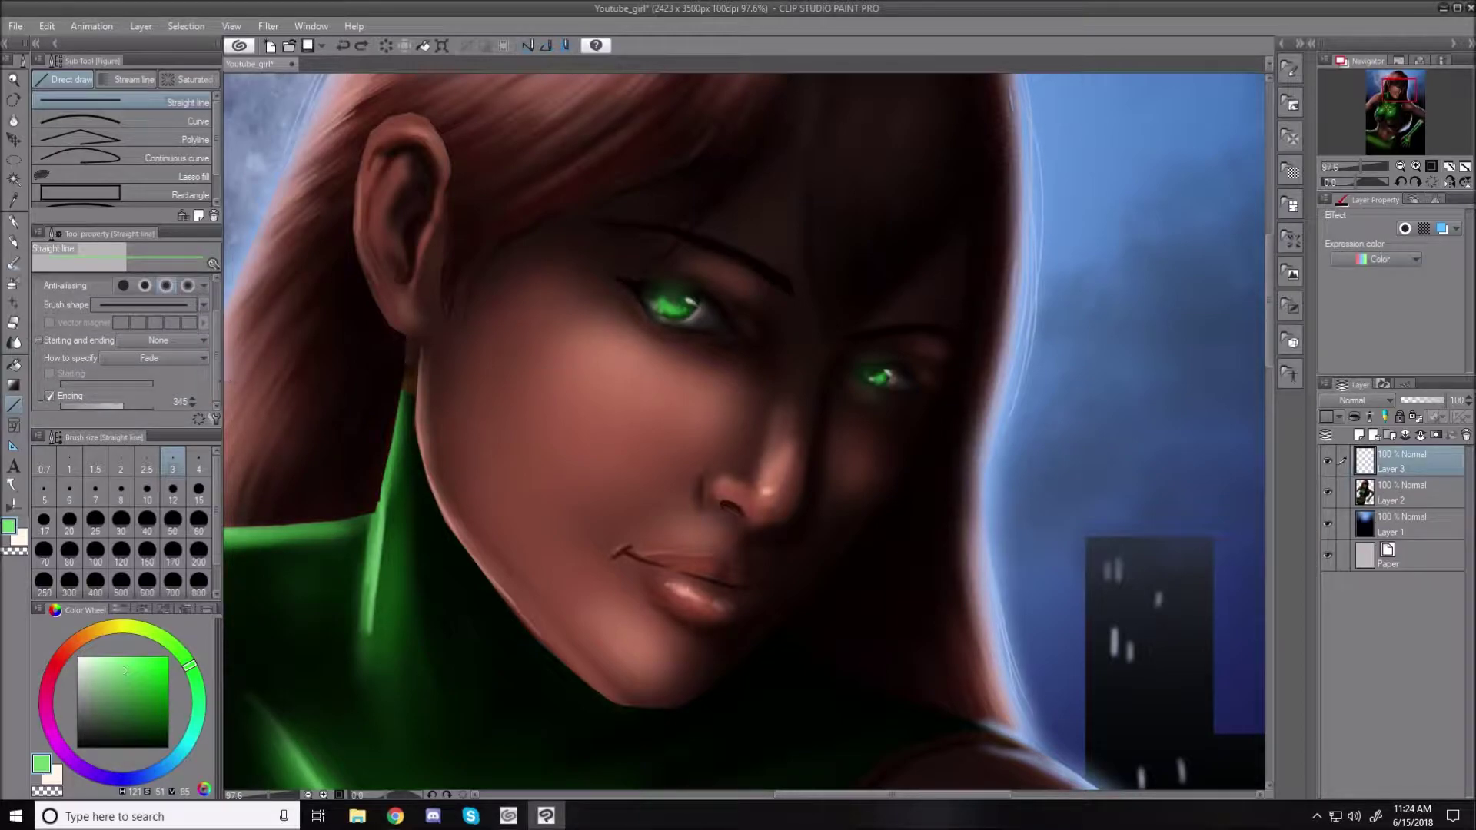
- Highlight the Air brush preset in the Straight line tool's detailed brush shape settings
click(215, 419)
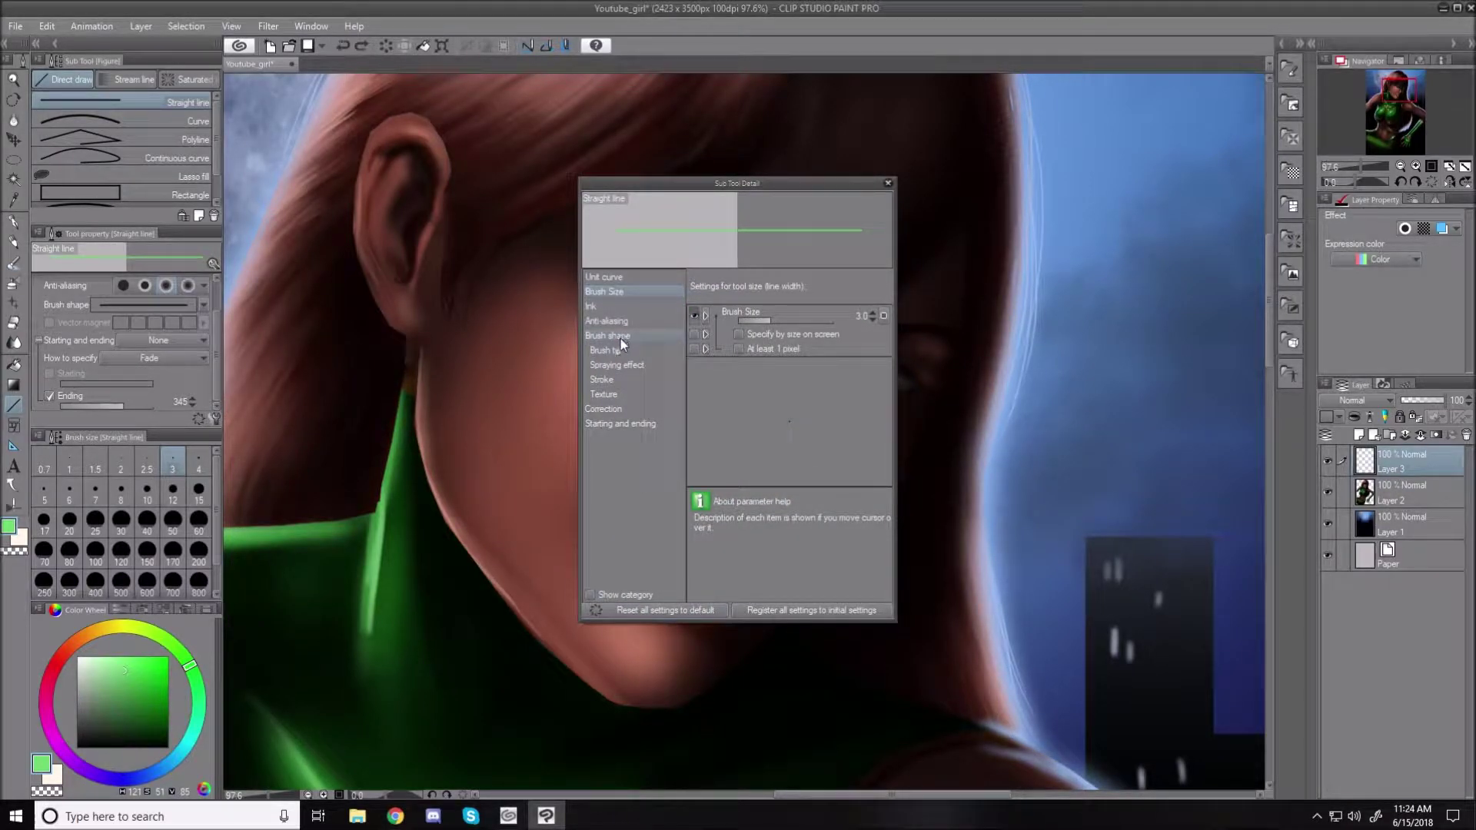
click(621, 337)
click(798, 426)
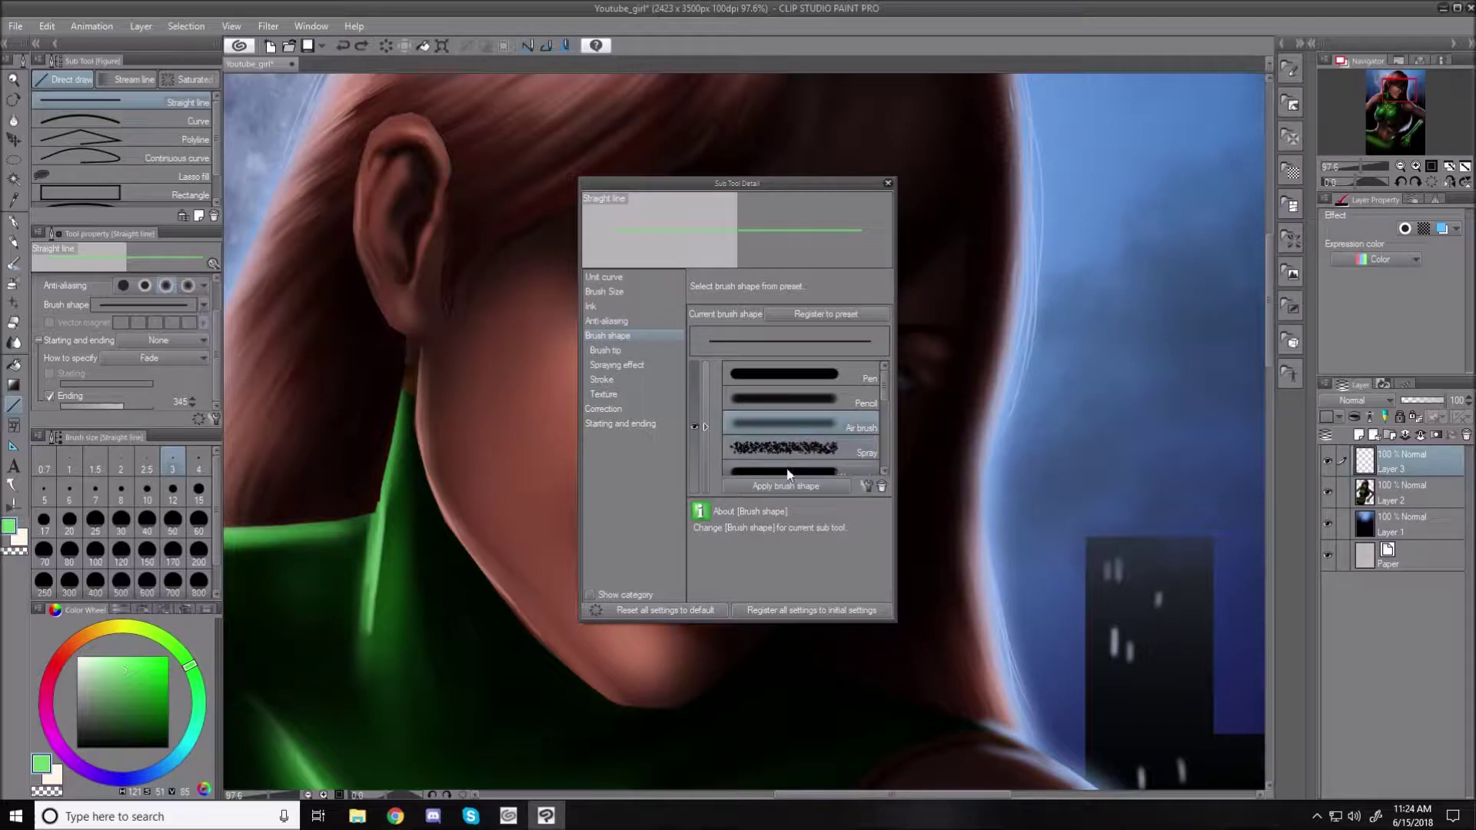
click(889, 183)
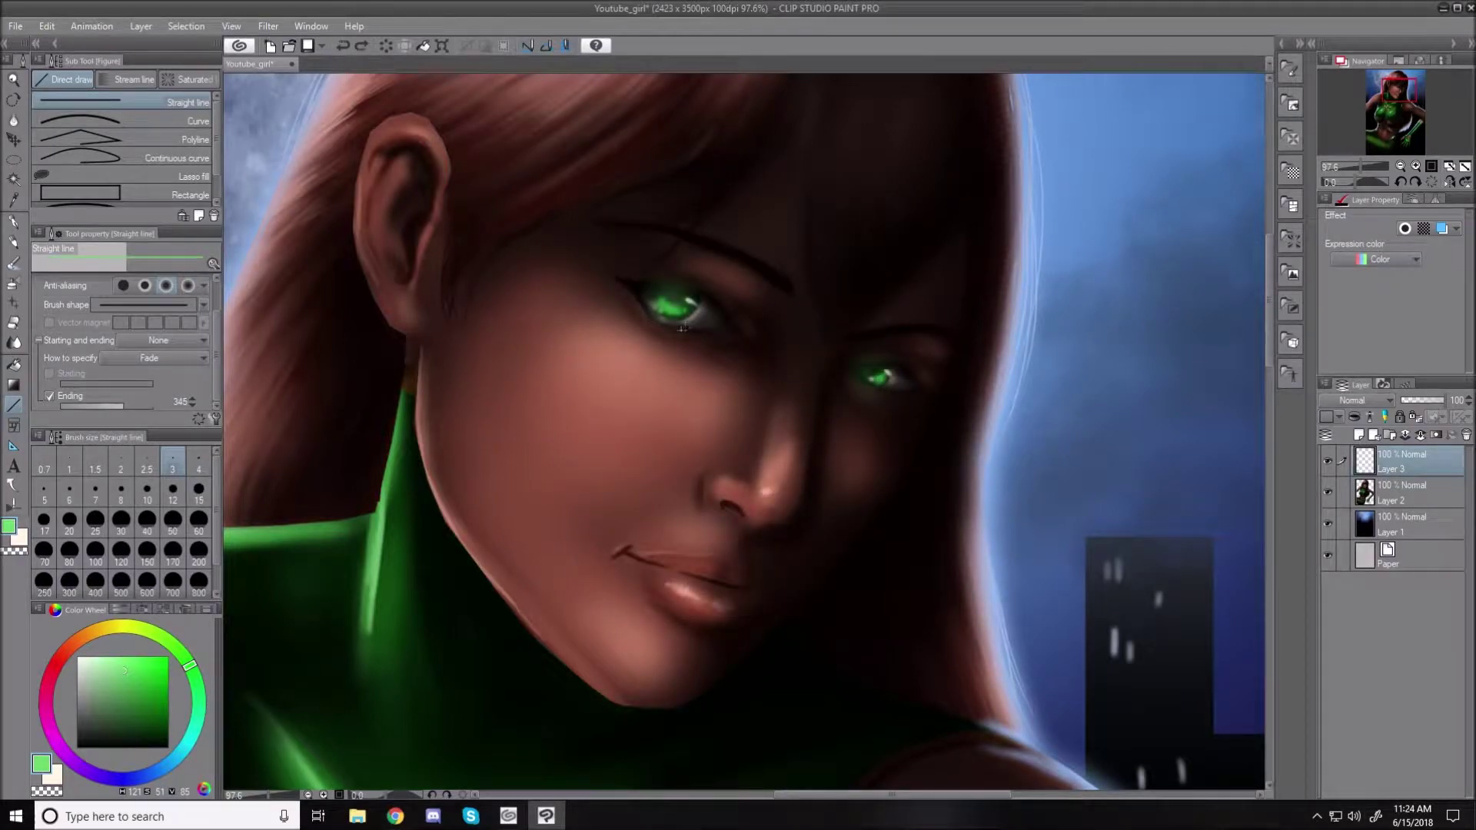
- Try another straight light green line from the larger eye's iris after adjusting the ending length, undo it, and revisit the detailed line settings
click(120, 407)
drag(120, 406, 125, 407)
drag(678, 307, 863, 310)
key(ctrl+z)
click(215, 420)
click(769, 375)
click(888, 184)
- Try a straight Soft airbrush streak at size 4 from the larger eye's iris toward the ear, and undo it
click(14, 283)
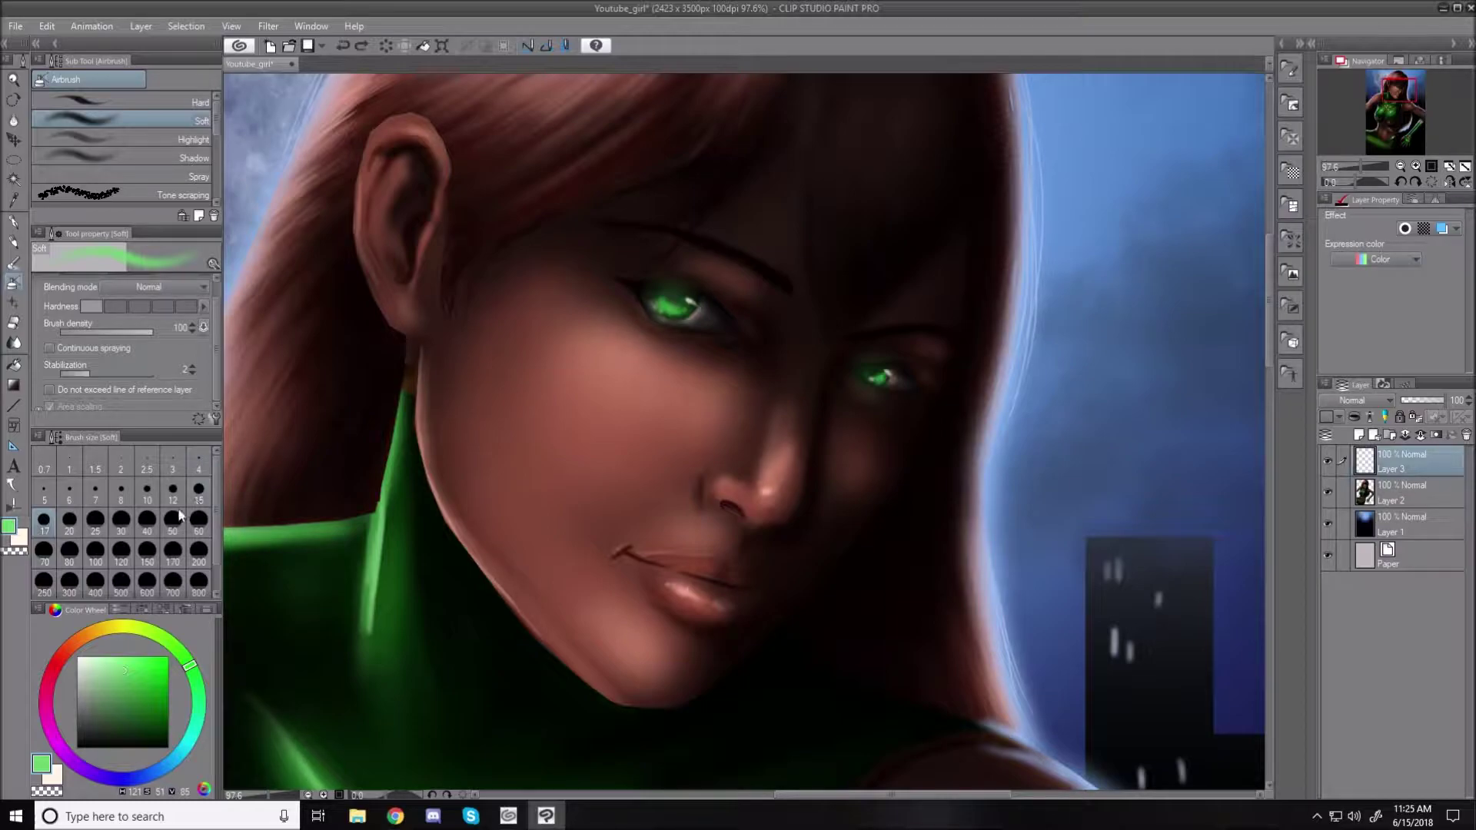
click(173, 471)
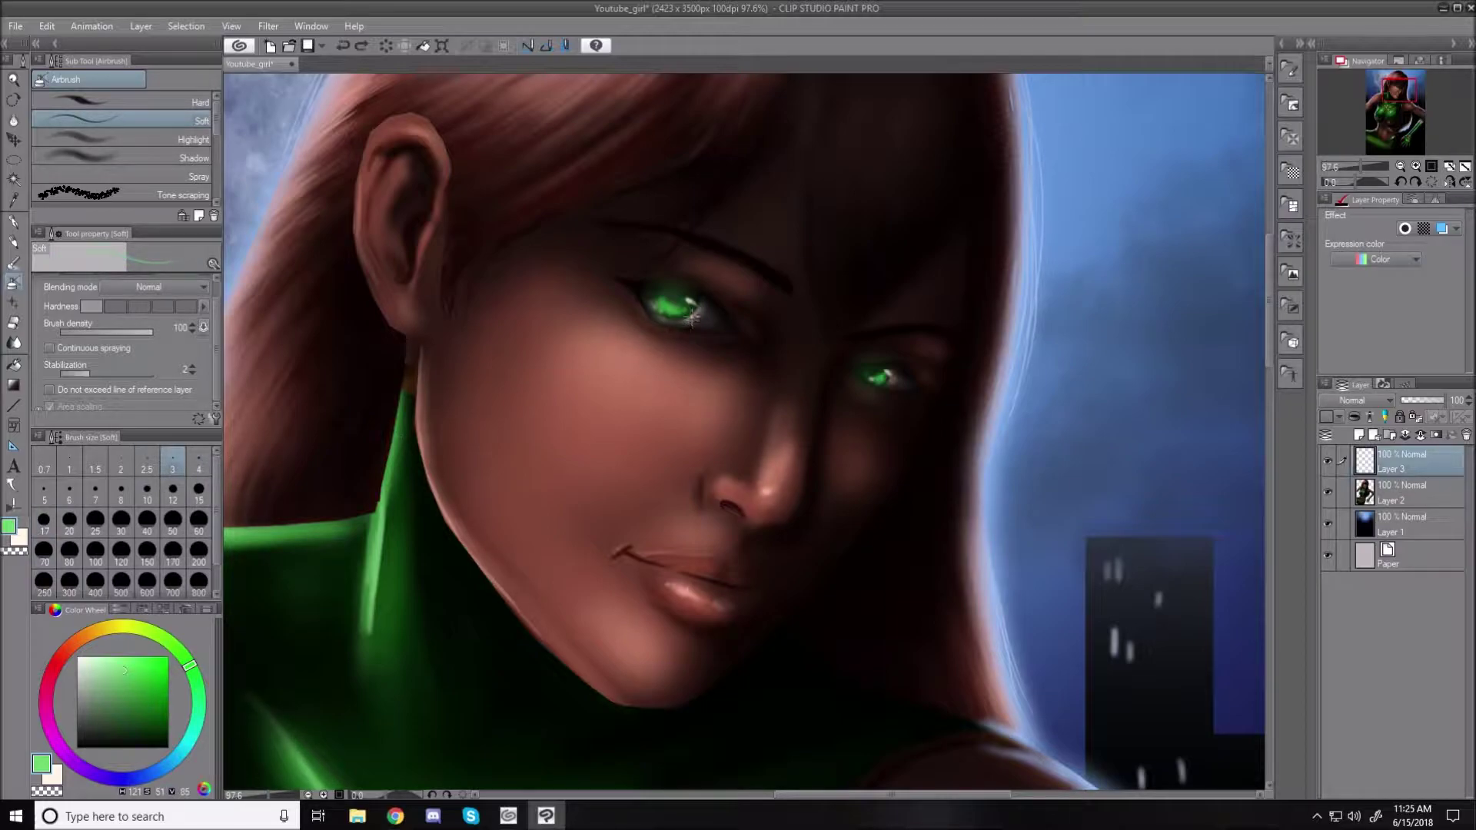
click(198, 464)
key(r)
mouse_move(573, 229)
mouse_down()
mouse_move(439, 416)
mouse_move(520, 702)
mouse_up()
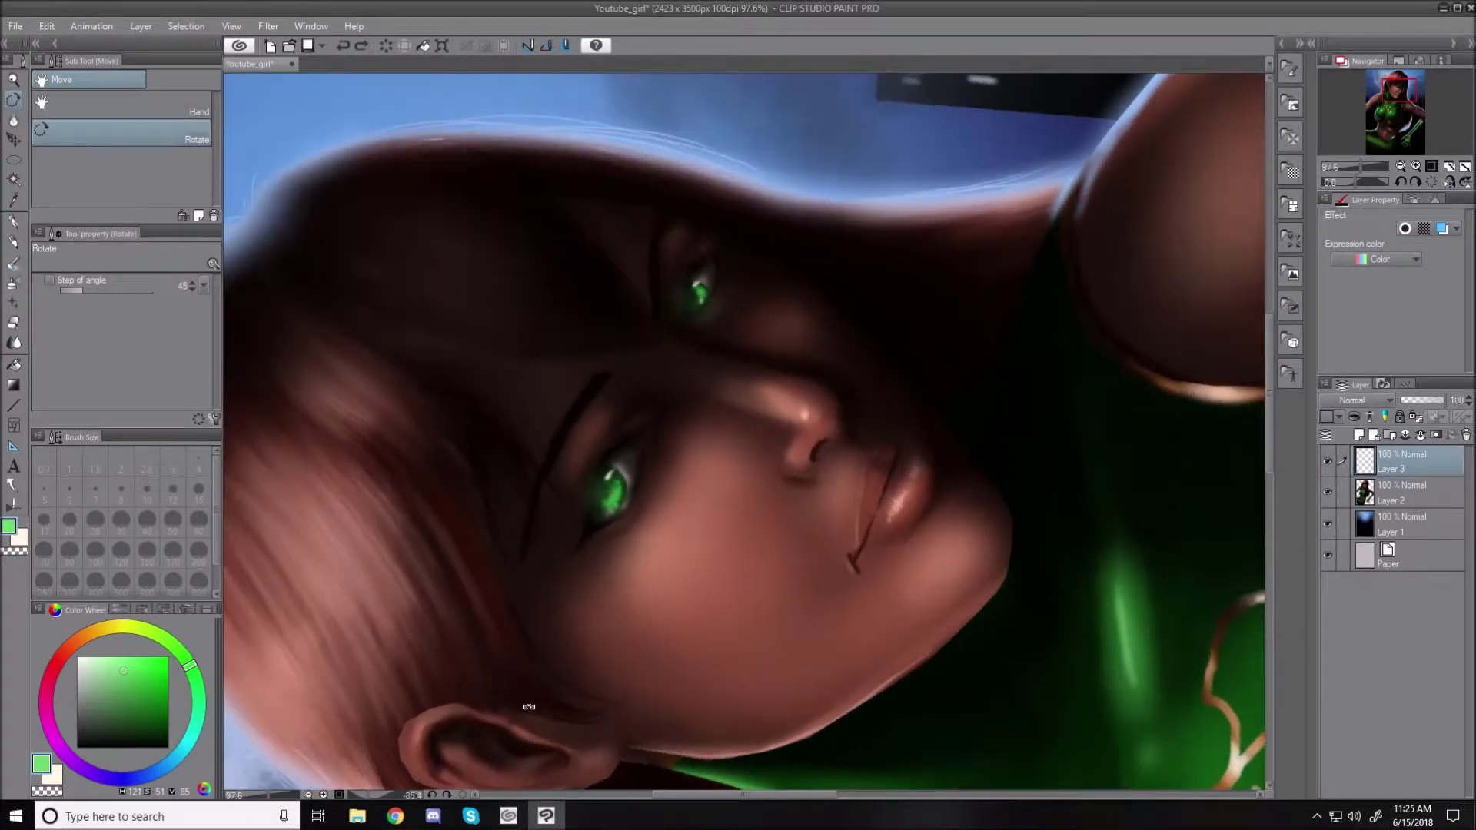
drag(438, 533, 567, 613)
drag(629, 542, 618, 533)
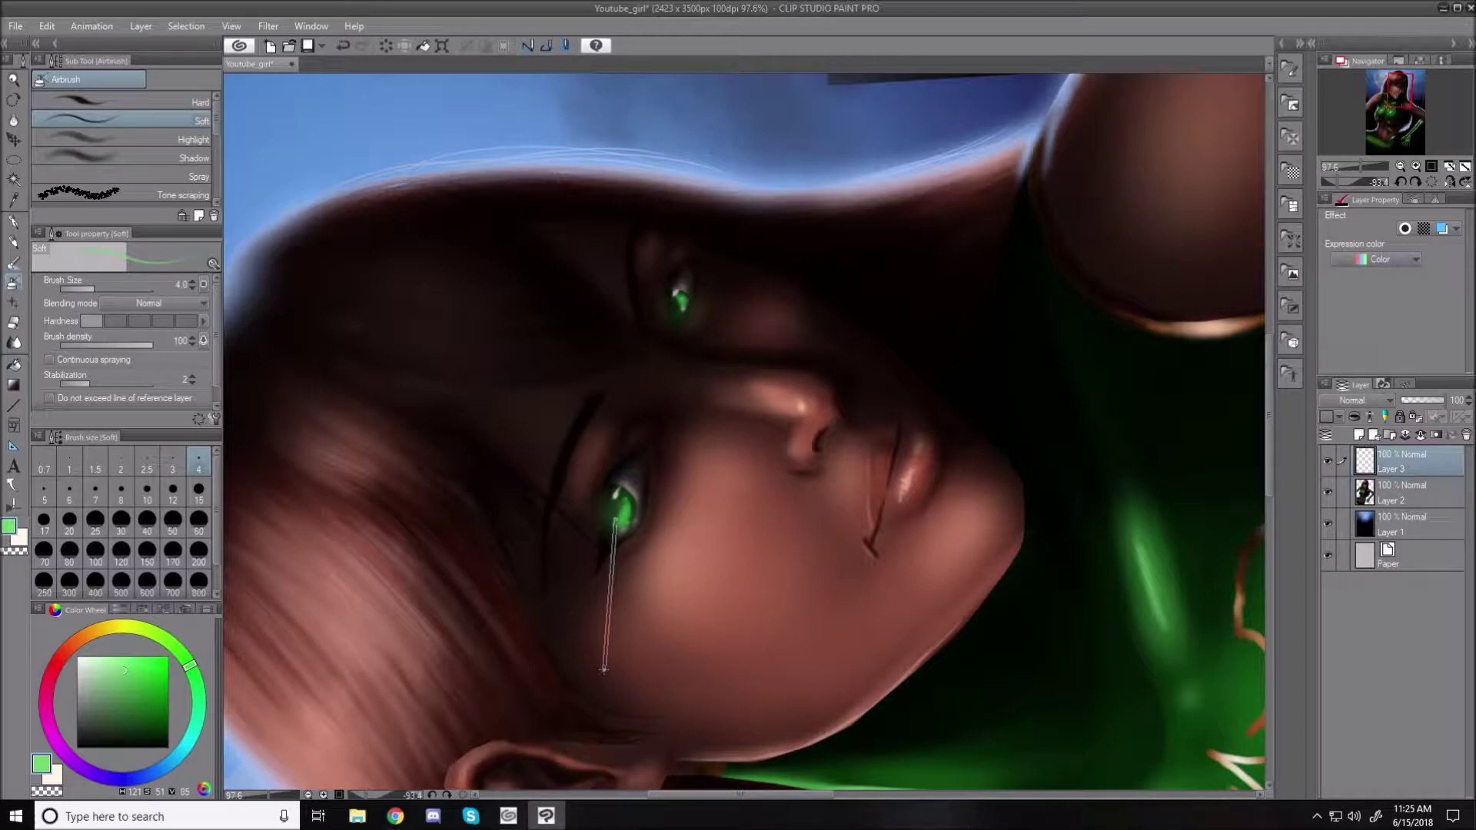
shift+click(604, 669)
key(ctrl+z)
- Try crossed light green streaks over the larger eye's iris with the Soft airbrush at size 10, and undo them
drag(613, 522, 615, 535)
key(bracketright)
key(bracketright)
key(bracketright)
key(bracketright)
key(bracketright)
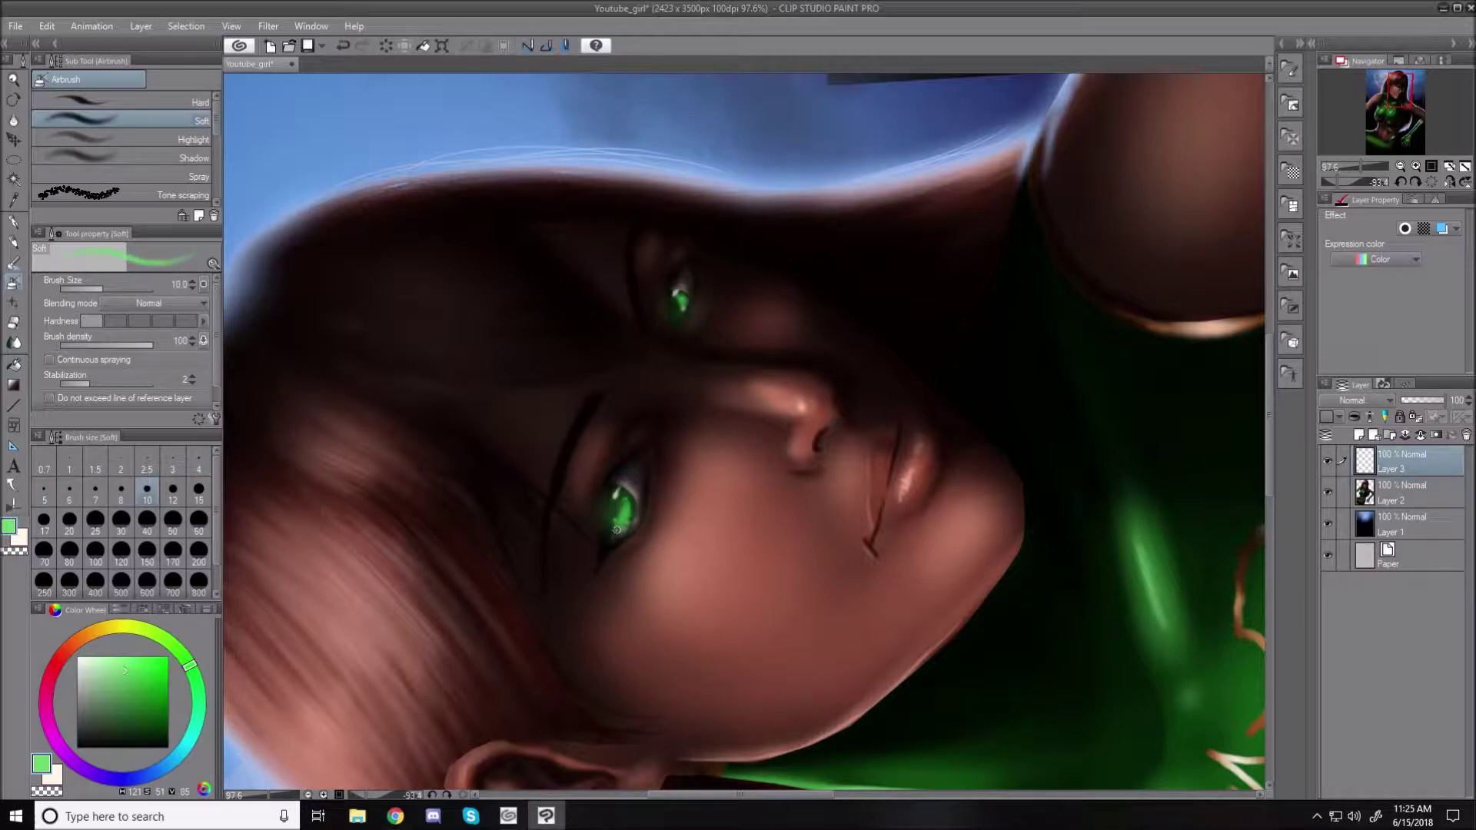
drag(616, 523, 606, 583)
mouse_move(626, 492)
mouse_down()
mouse_move(621, 511)
mouse_move(587, 512)
mouse_move(681, 531)
mouse_up()
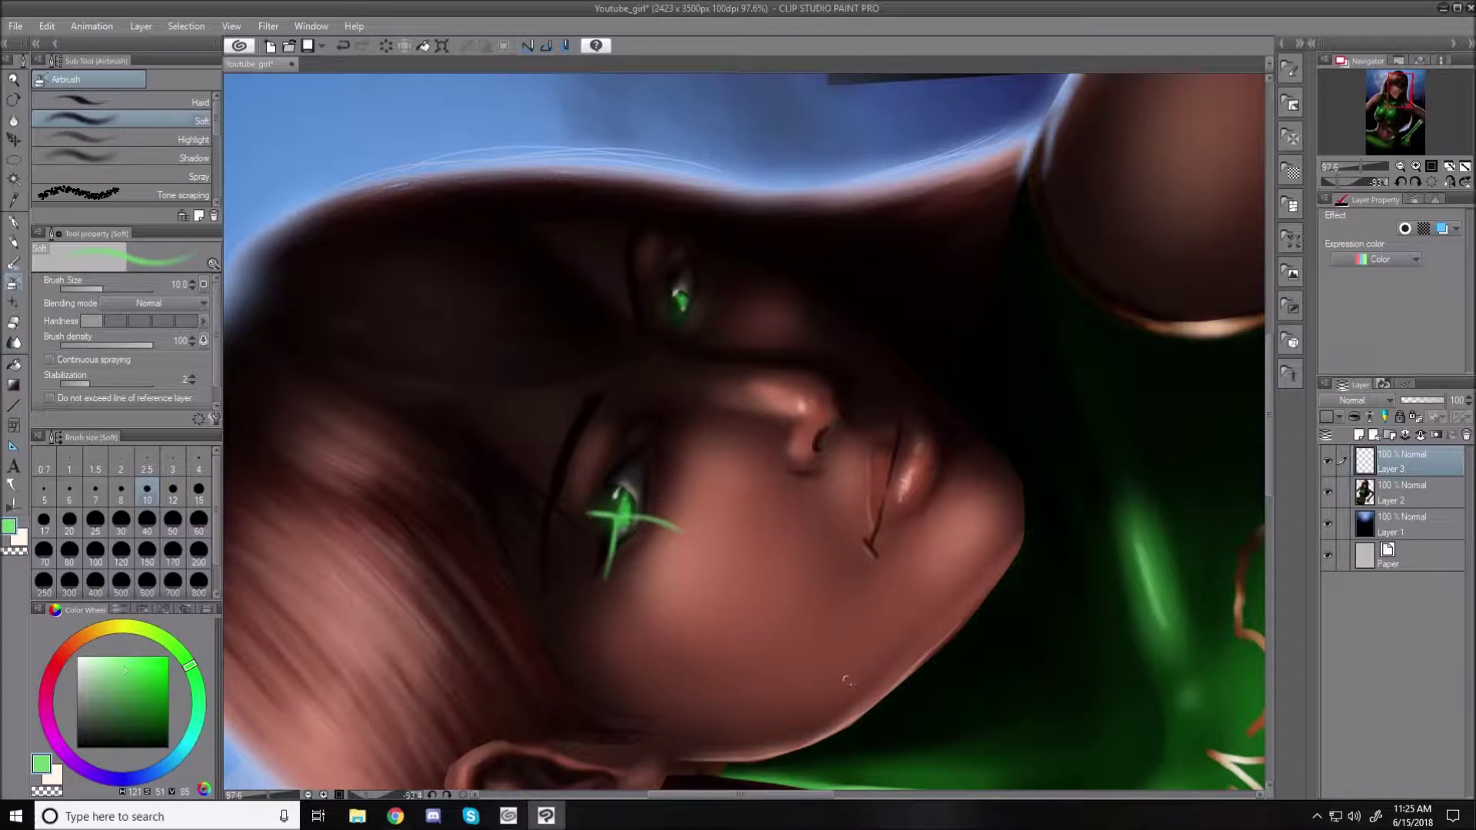
key(ctrl+z)
key(ctrl+z)
key(ctrl+z)
key(ctrl+z)
key(ctrl+z)
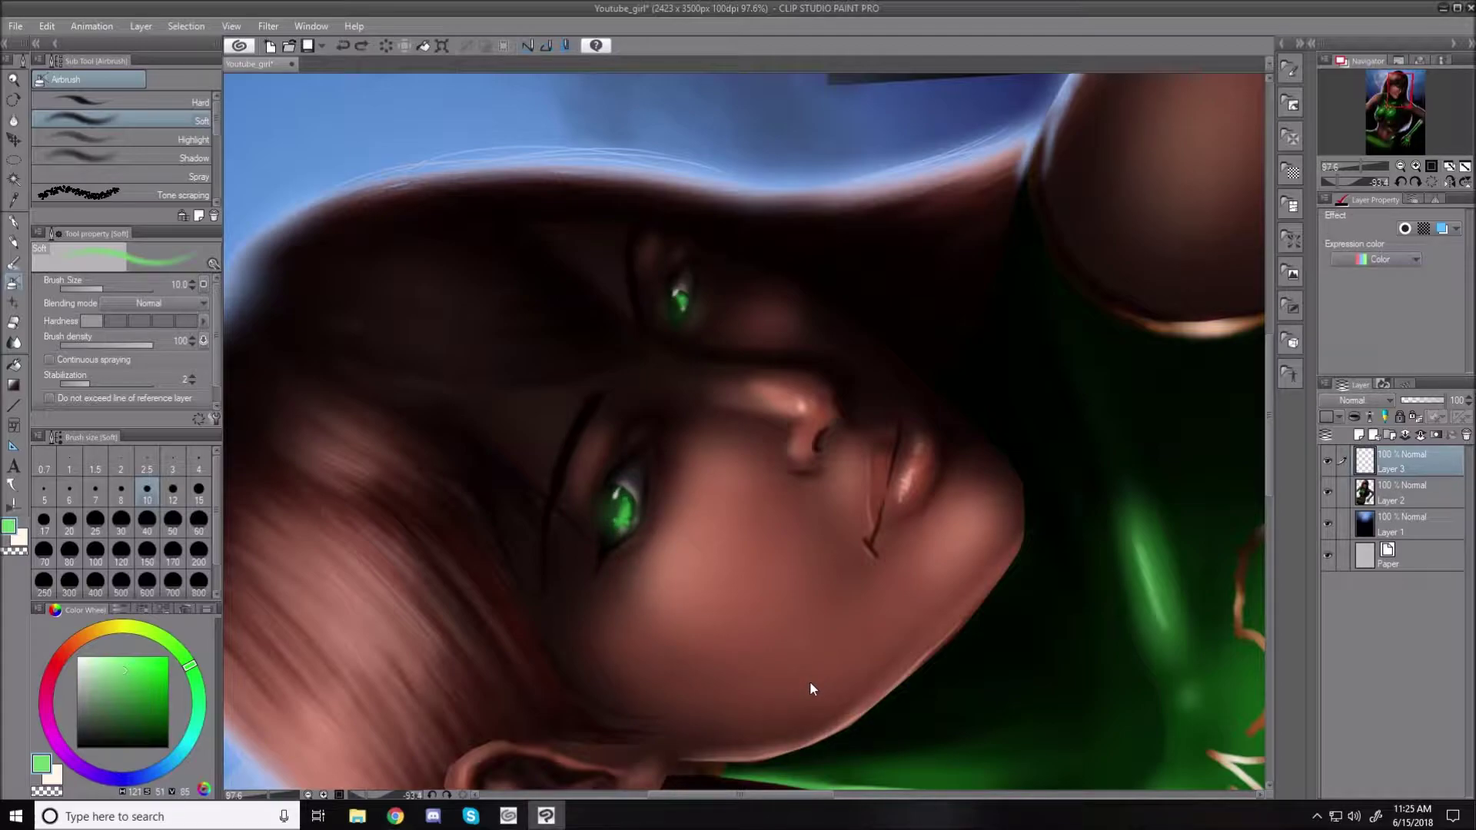
- Restore the upright view, set the airbrush's blending mode to Add (Glow), and try it on the larger eye's iris
key(shift+space)
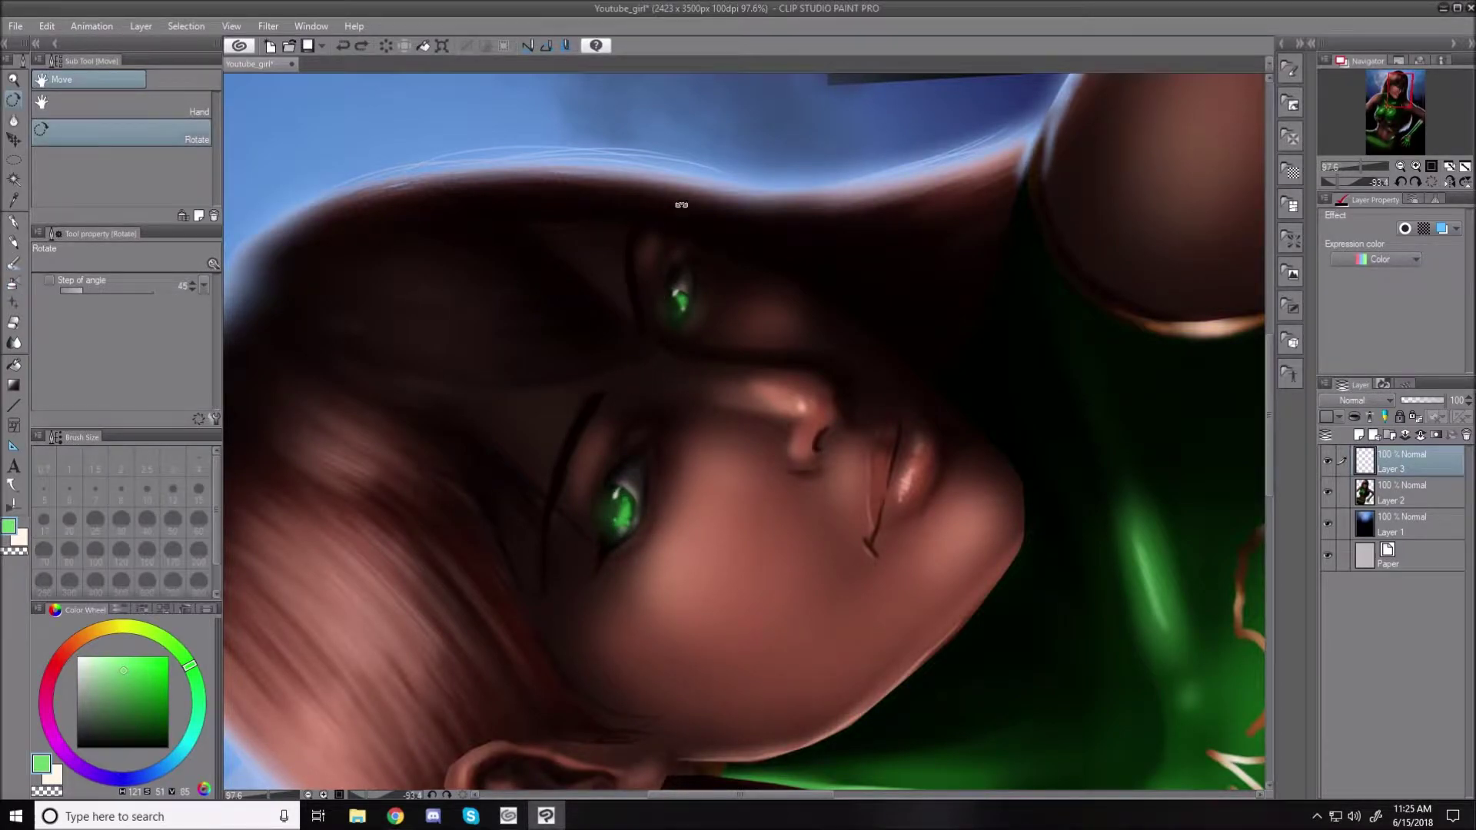
drag(682, 205, 953, 336)
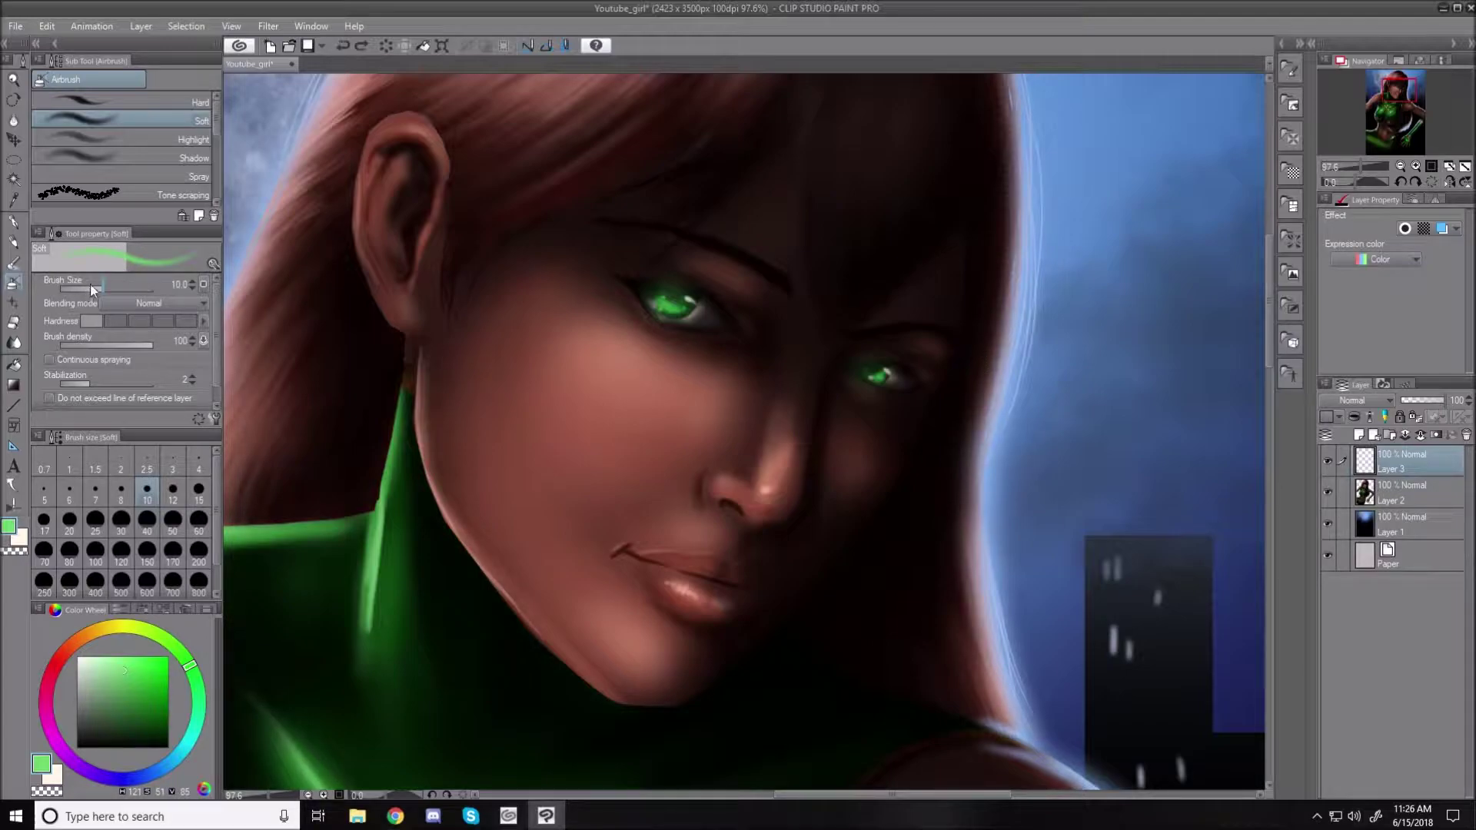
click(165, 304)
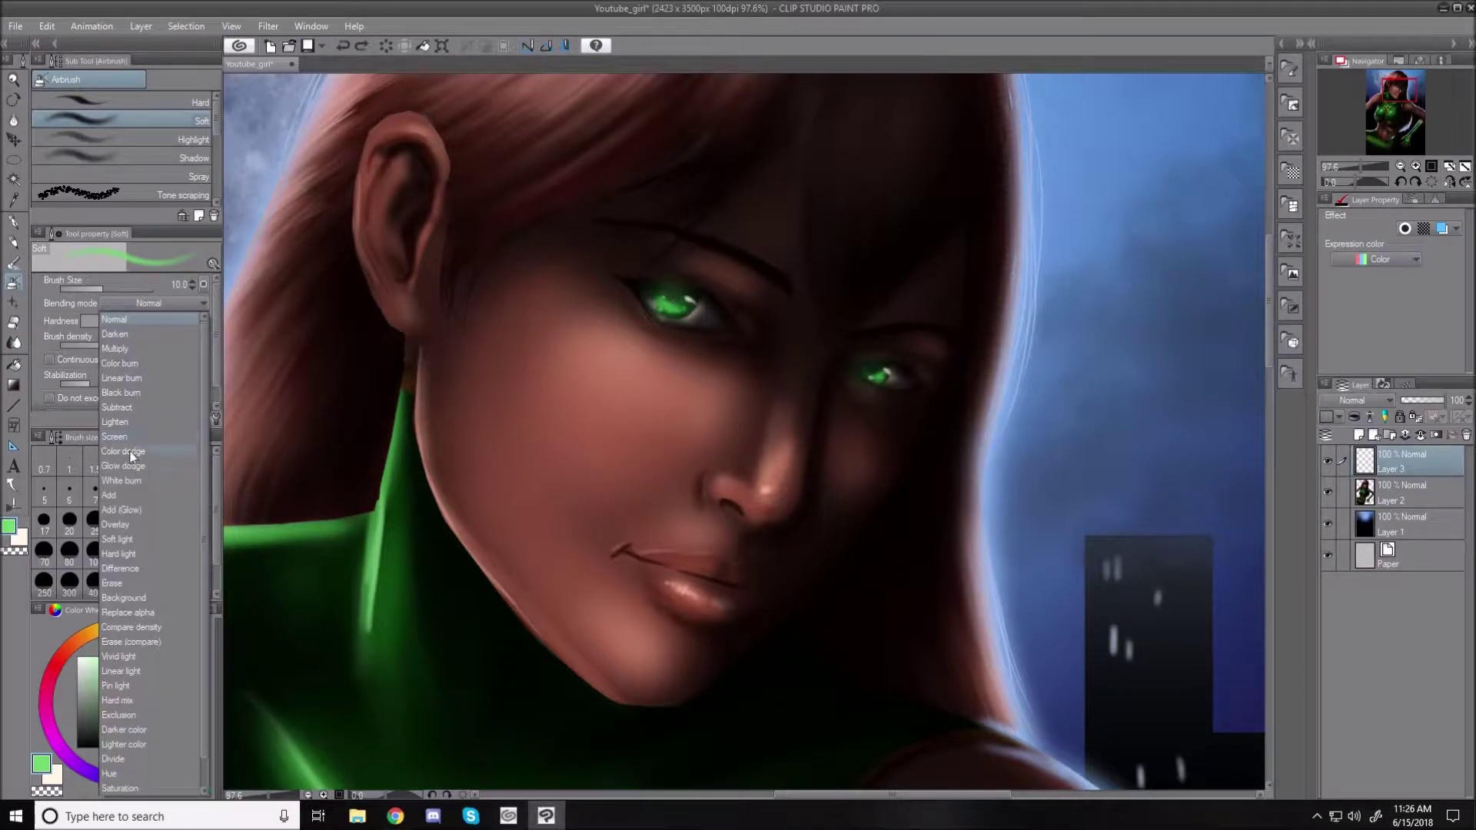
click(132, 509)
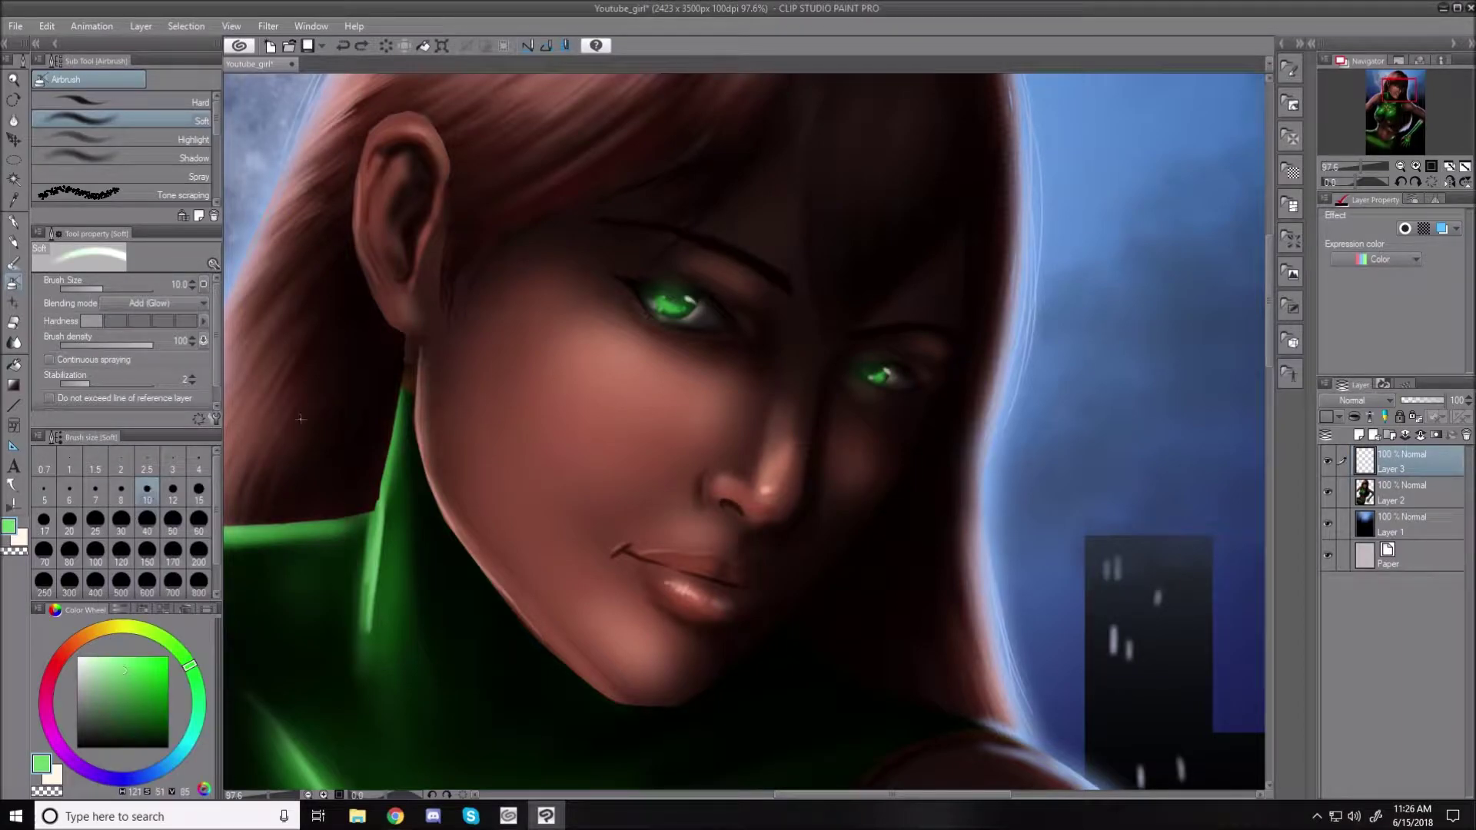
drag(666, 308, 688, 297)
- On Layer 2, brighten both irises with light green Add (Glow) airbrushing at size 25
click(1393, 496)
key(bracketright)
key(bracketright)
key(bracketright)
key(bracketright)
key(bracketright)
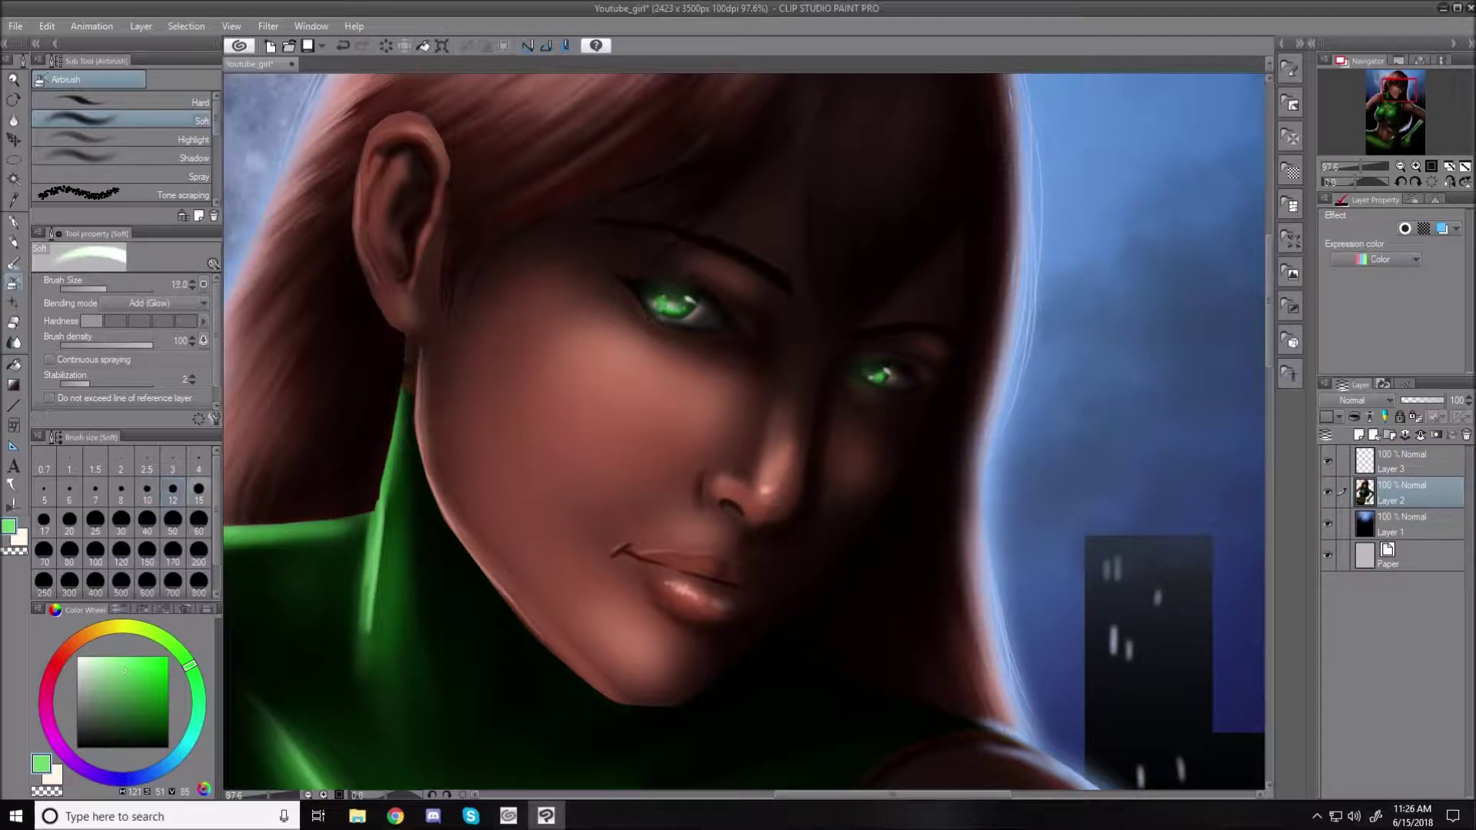
drag(680, 304, 674, 305)
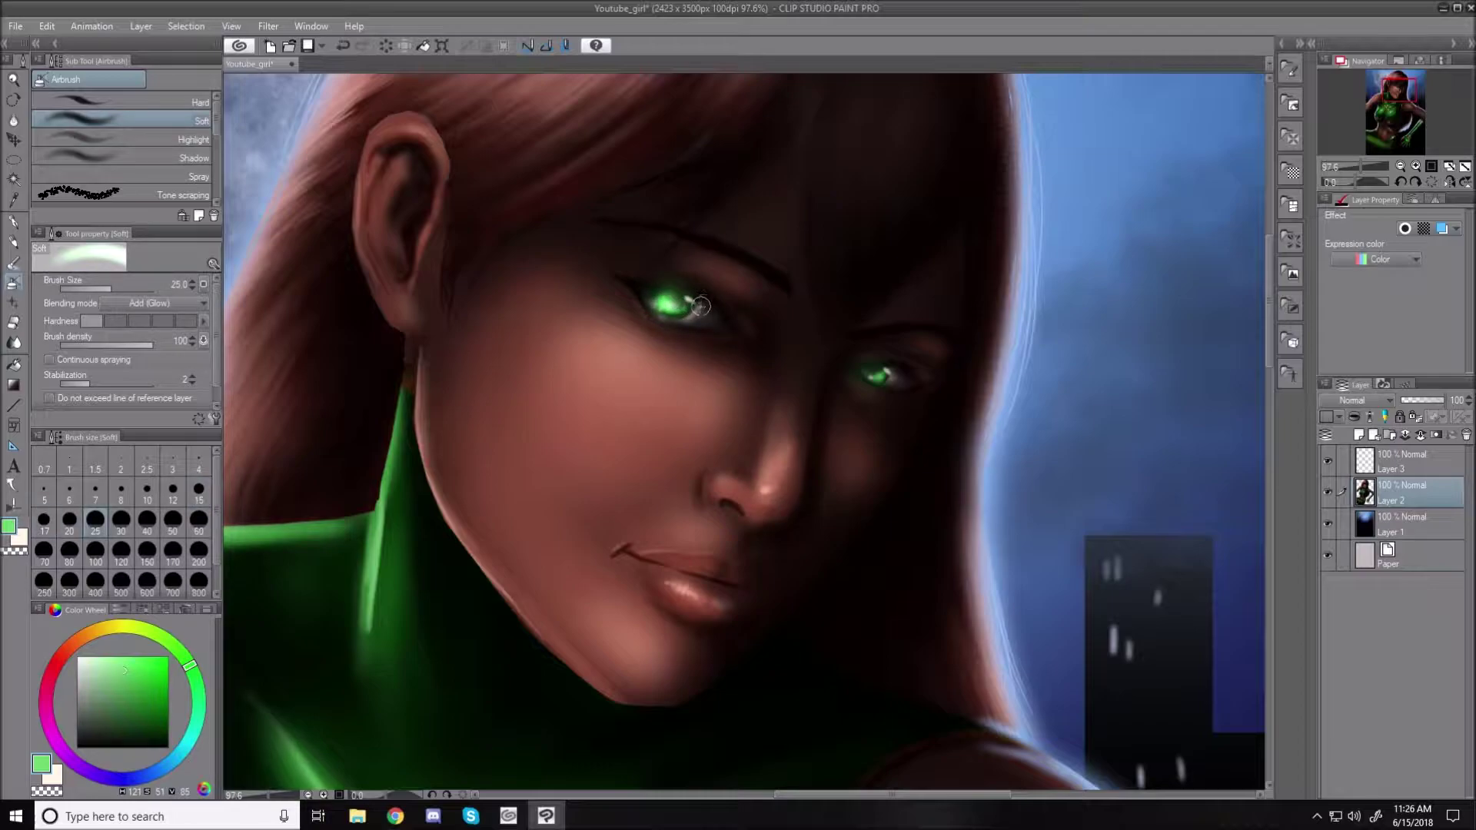
click(874, 375)
- Set the airbrush back to Normal blending, choose black, and reduce the brush size to 12
click(198, 303)
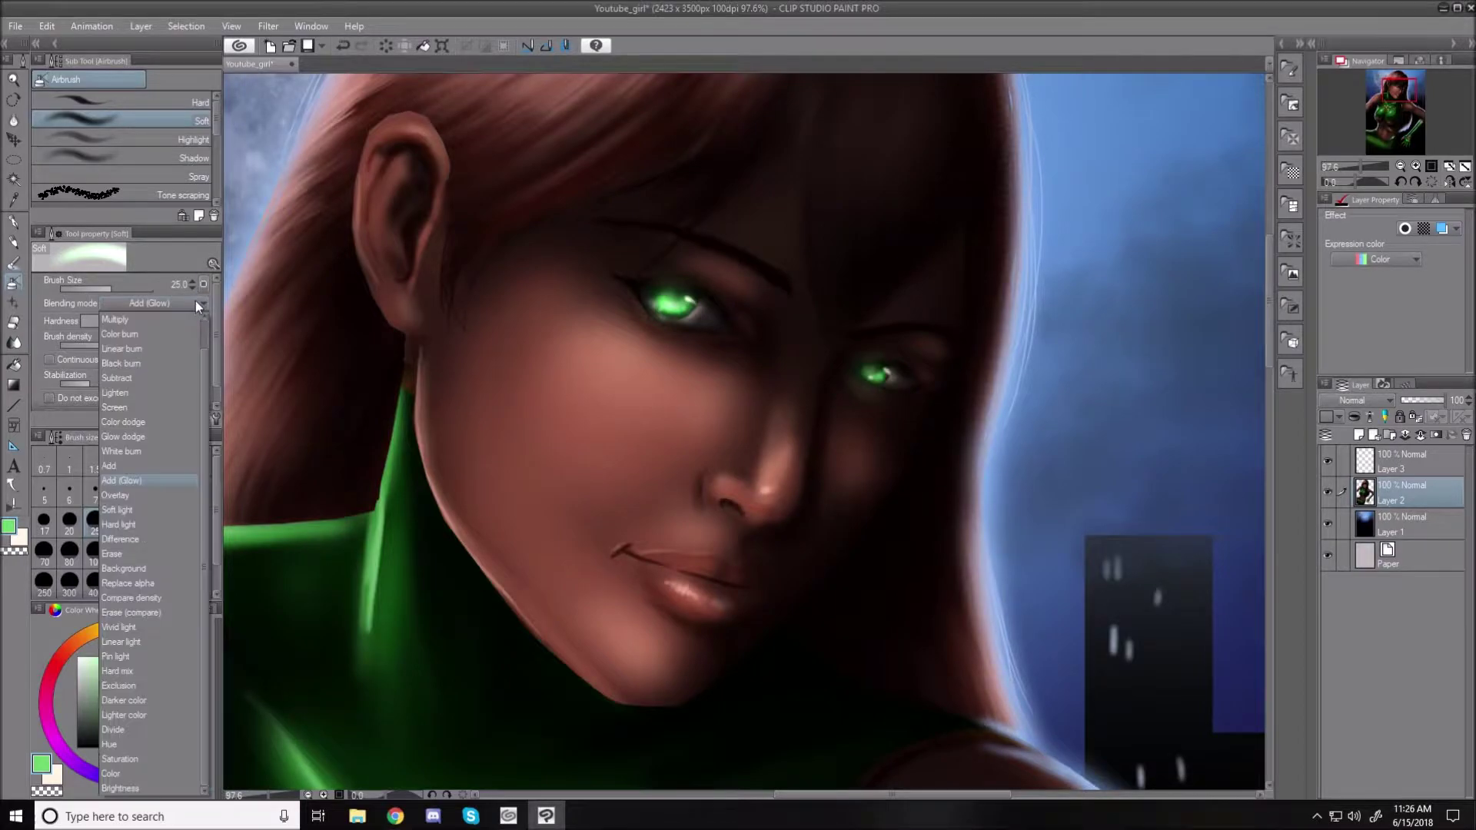
scroll(203, 358, up, 2)
click(151, 324)
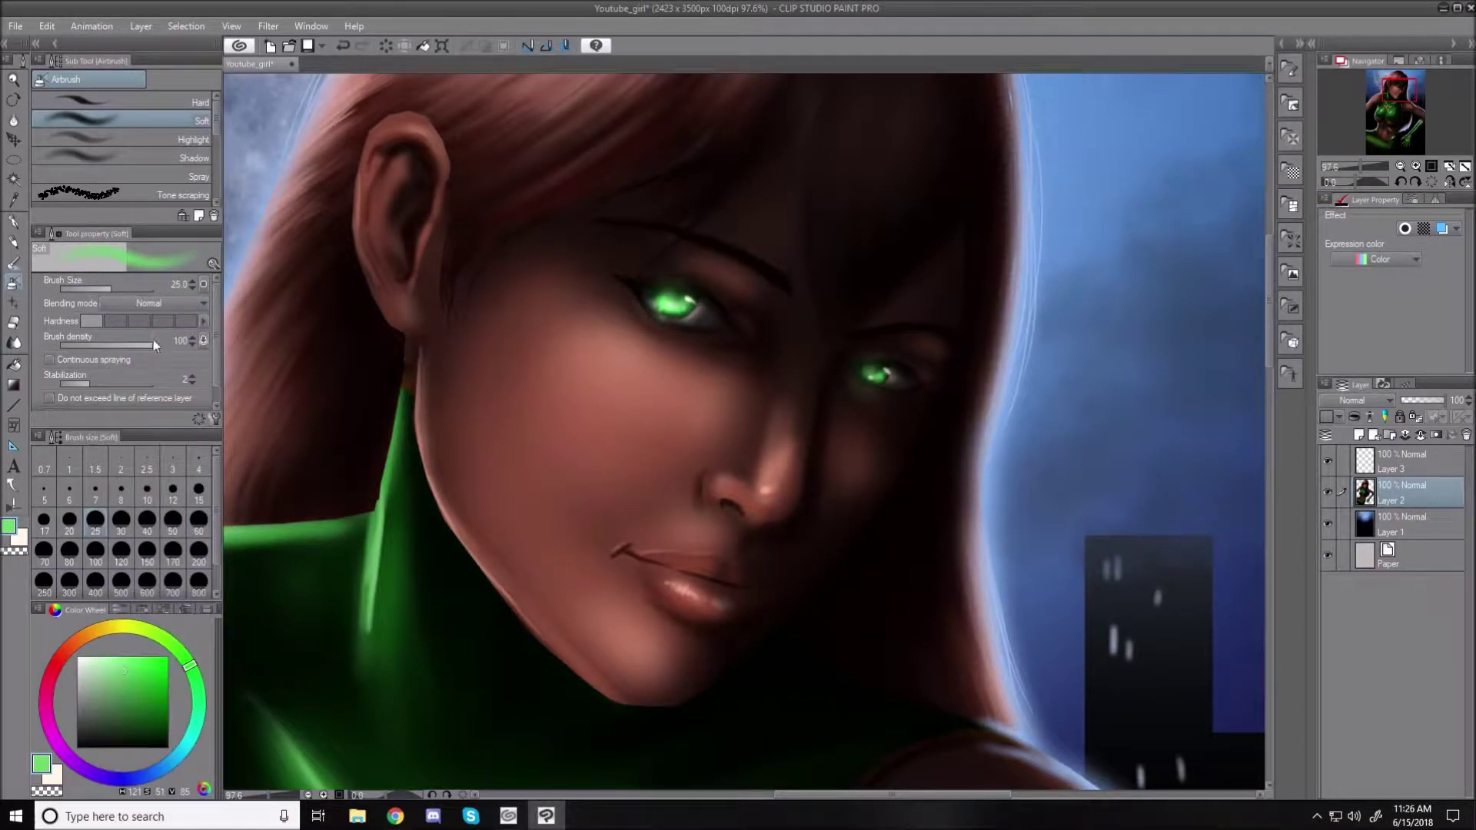
click(78, 745)
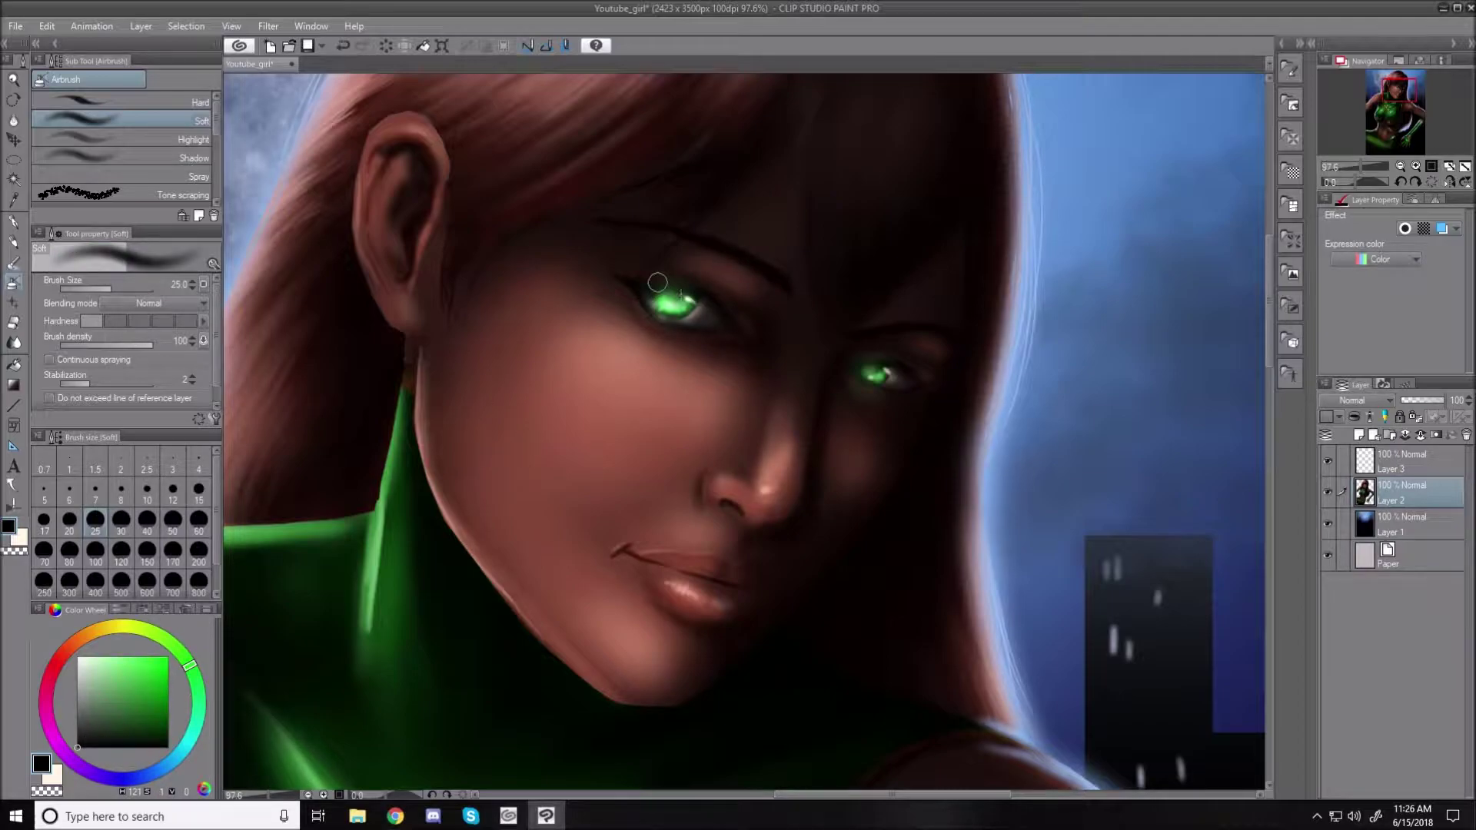
key(bracketleft)
key(bracketleft)
key(bracketleft)
key(bracketleft)
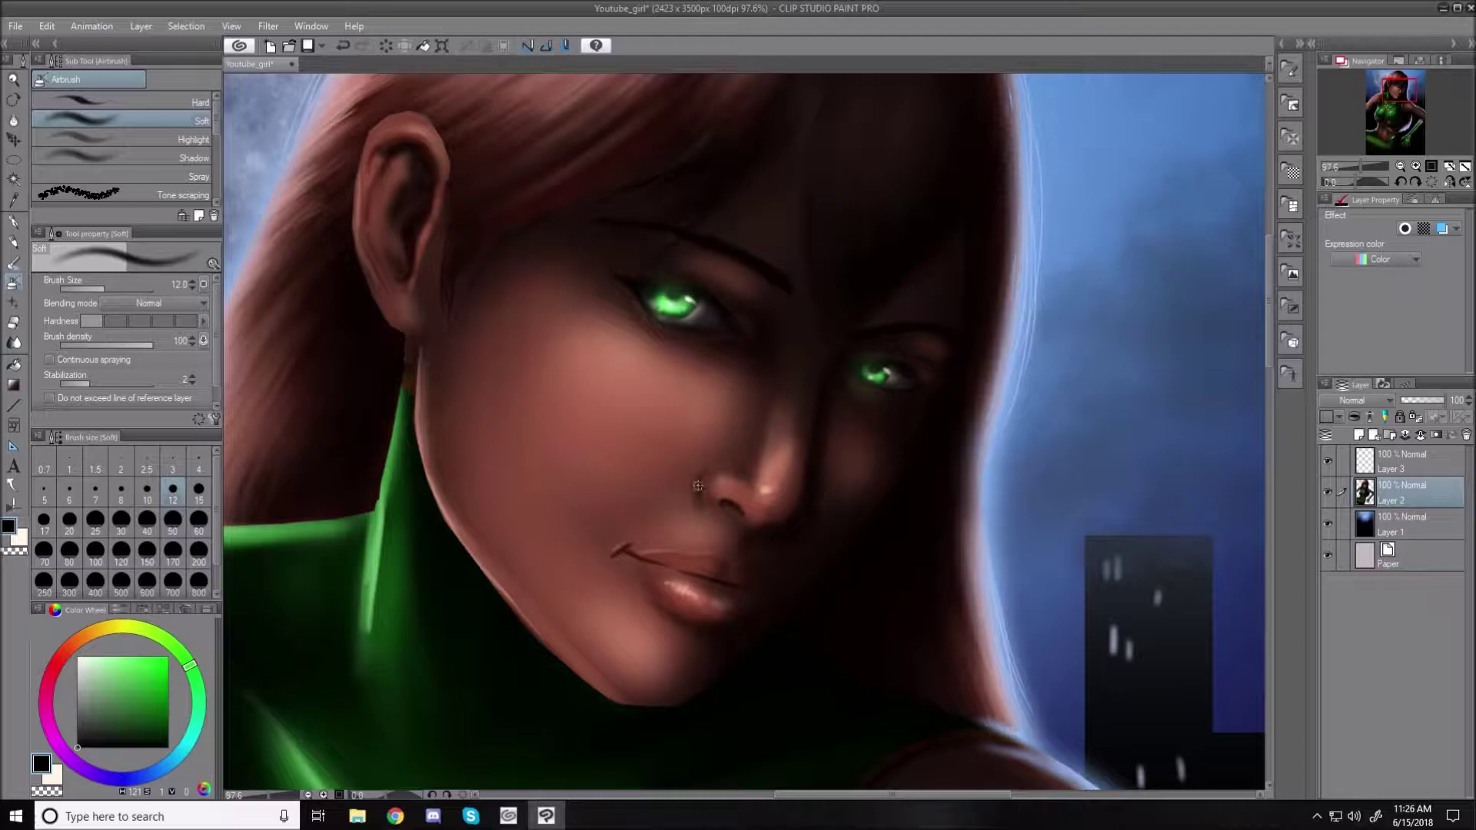
- Close the painting without saving its changes and reopen the recent Youtube_girl file
key(ctrl+0)
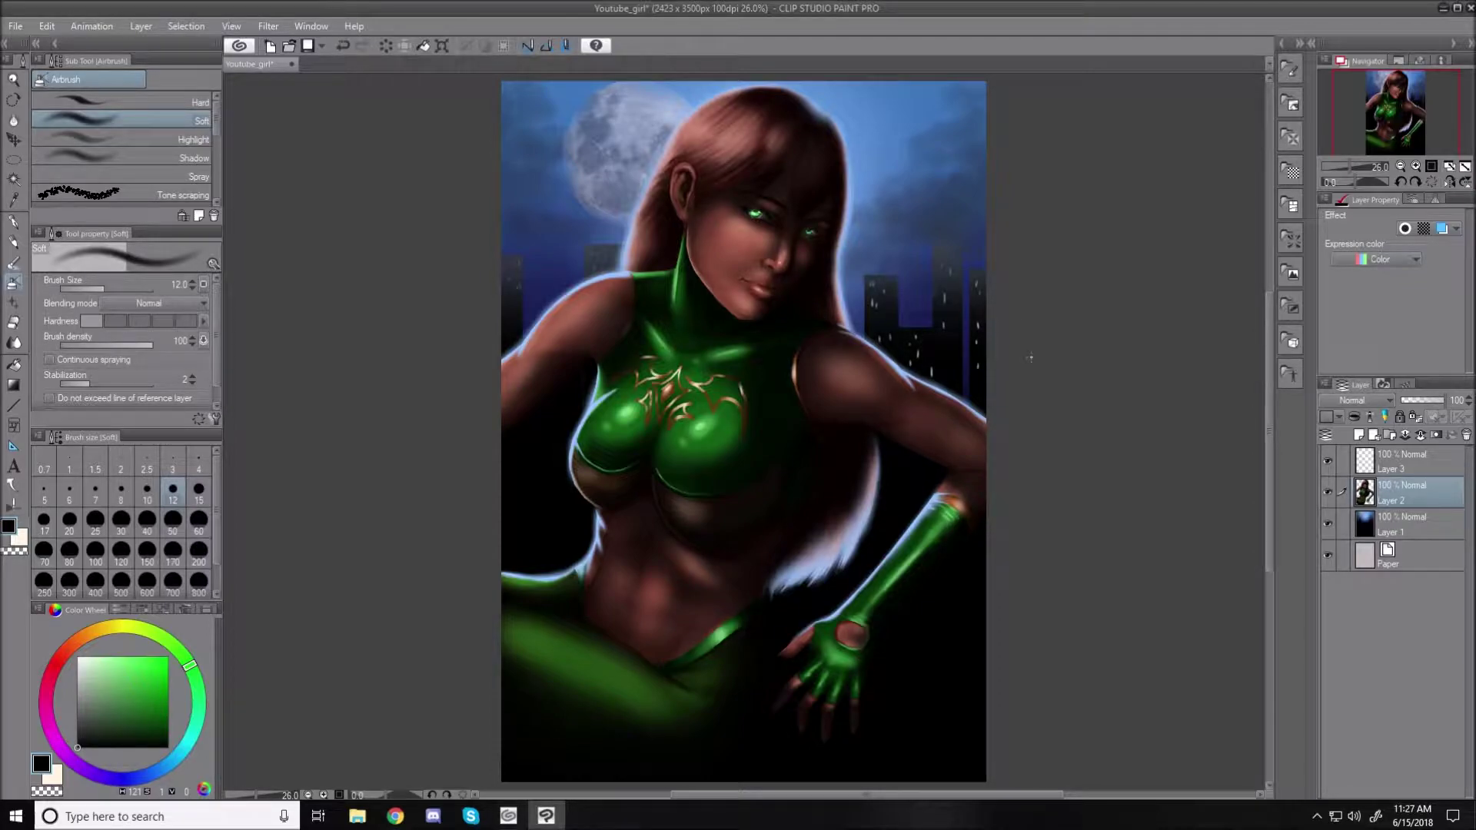
click(290, 64)
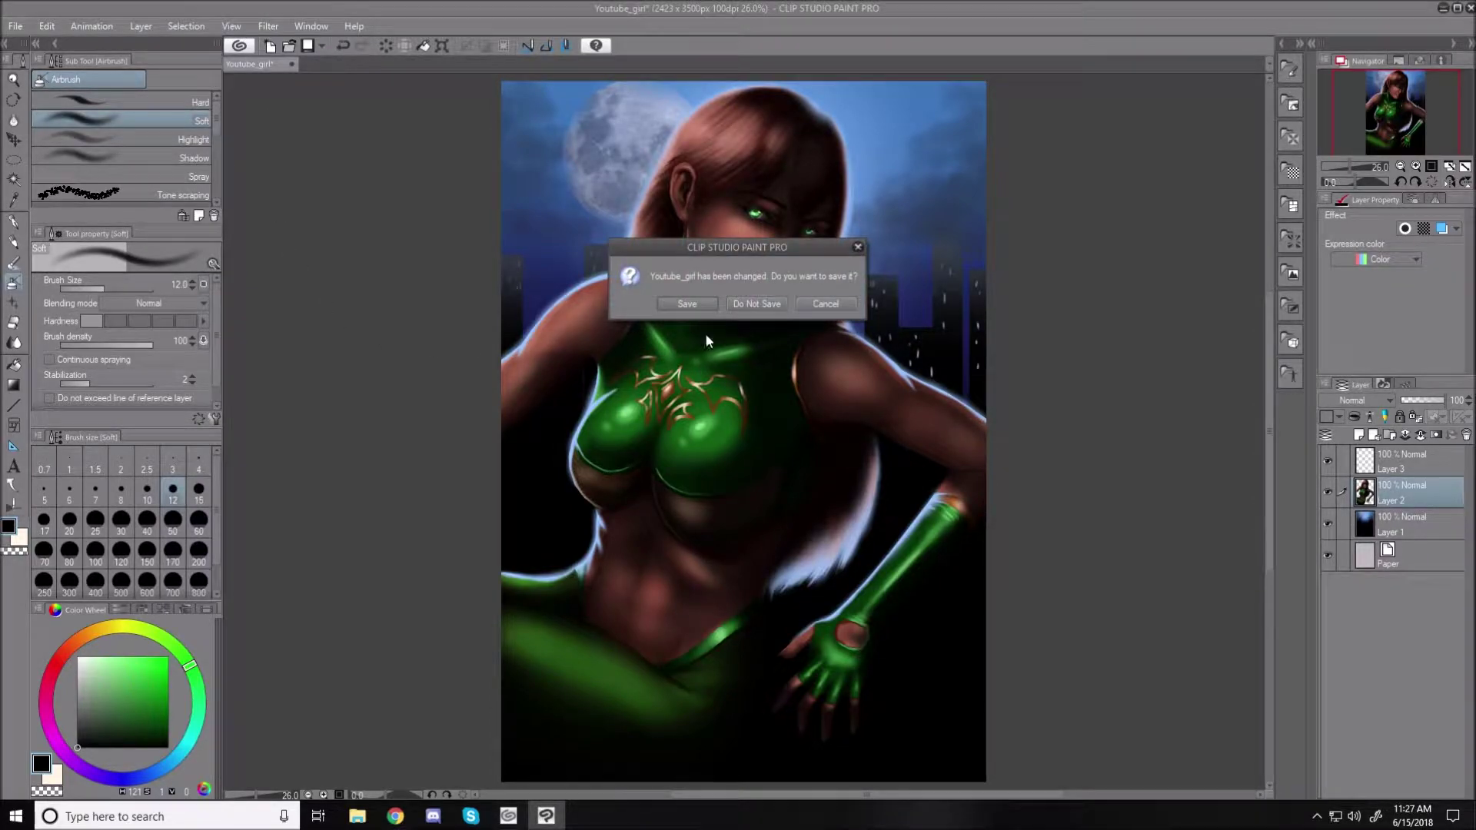
click(757, 304)
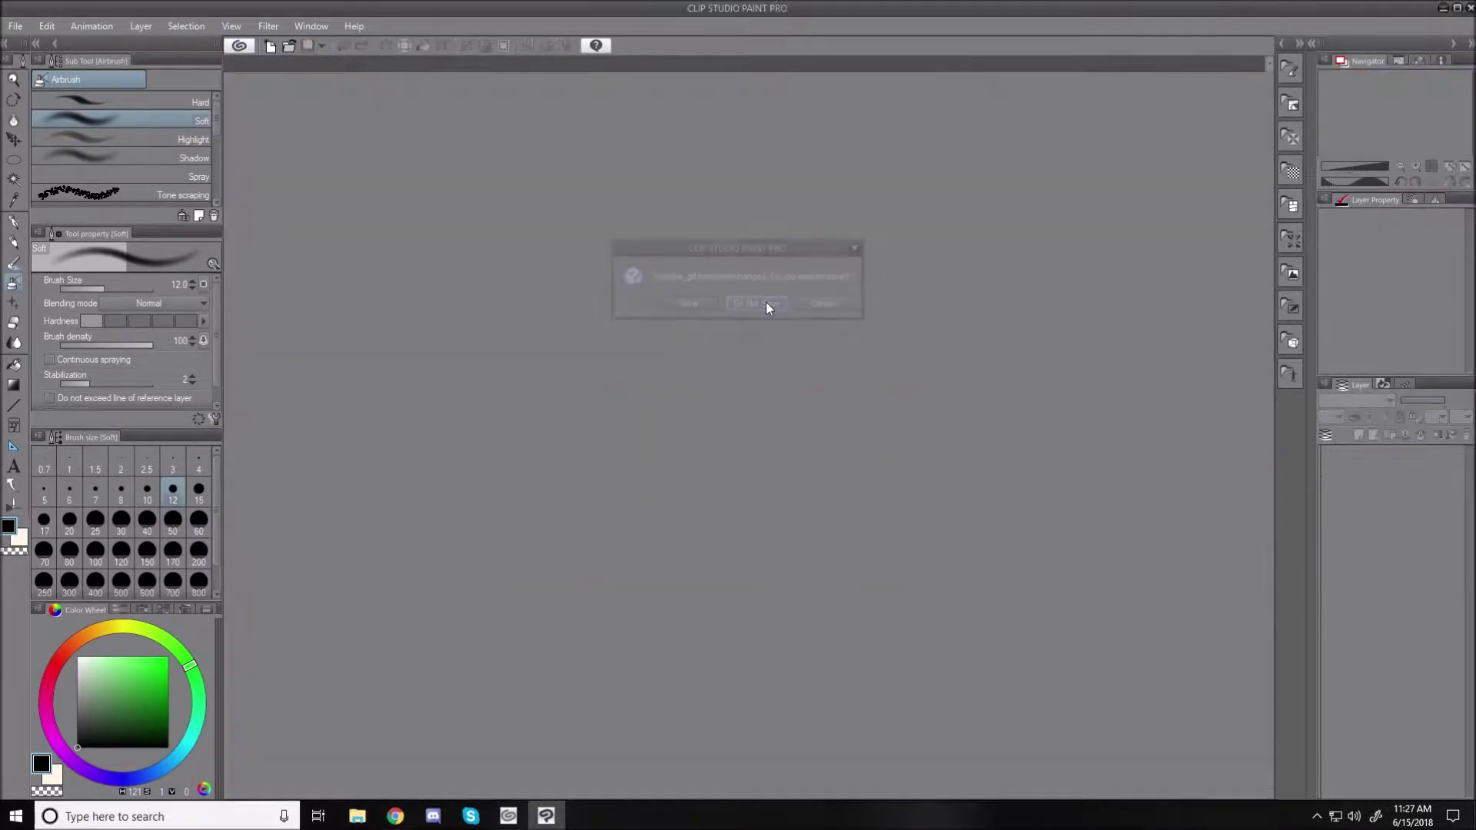
click(17, 26)
mouse_move(51, 103)
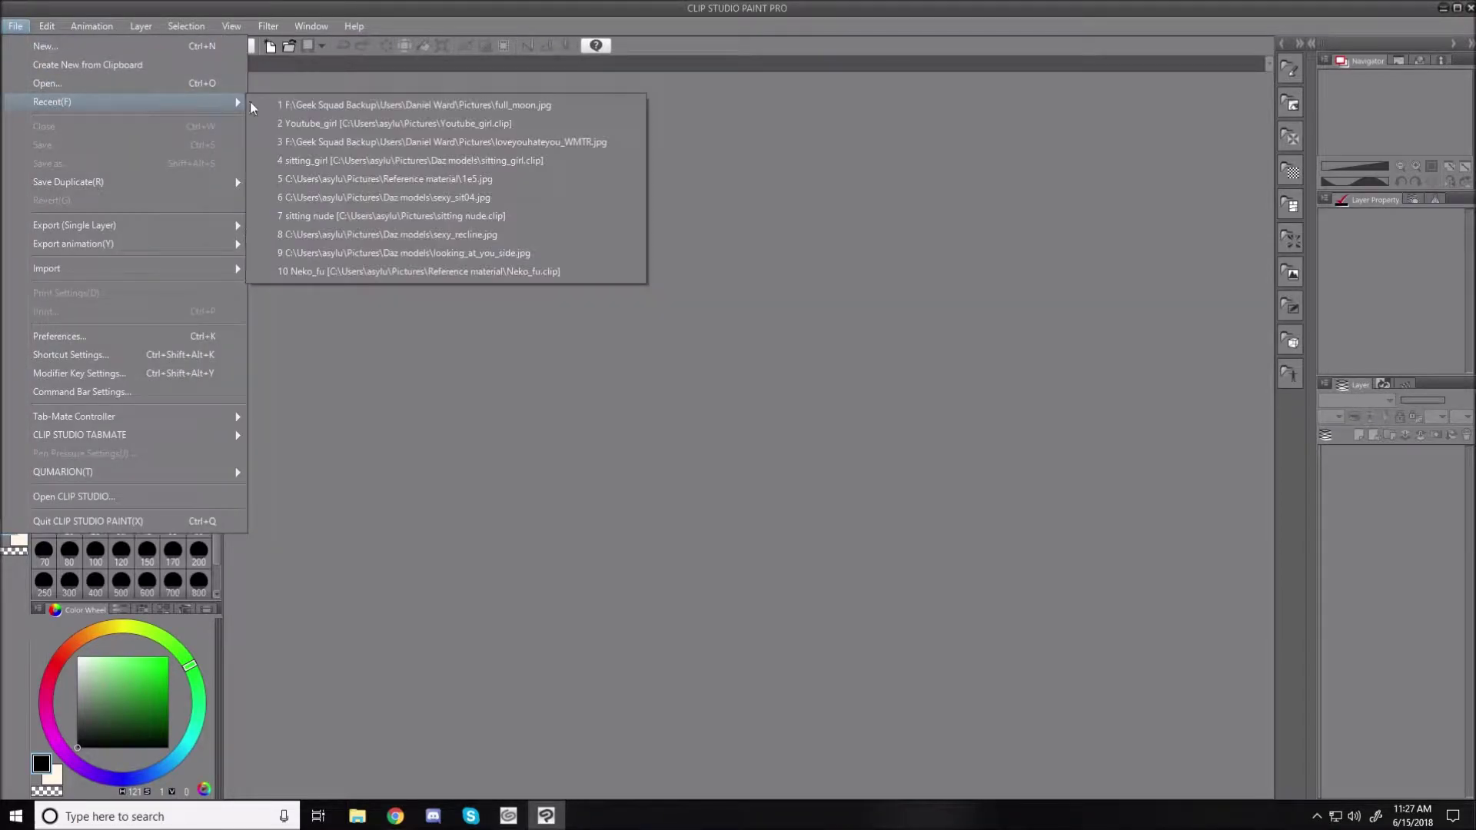
click(362, 127)
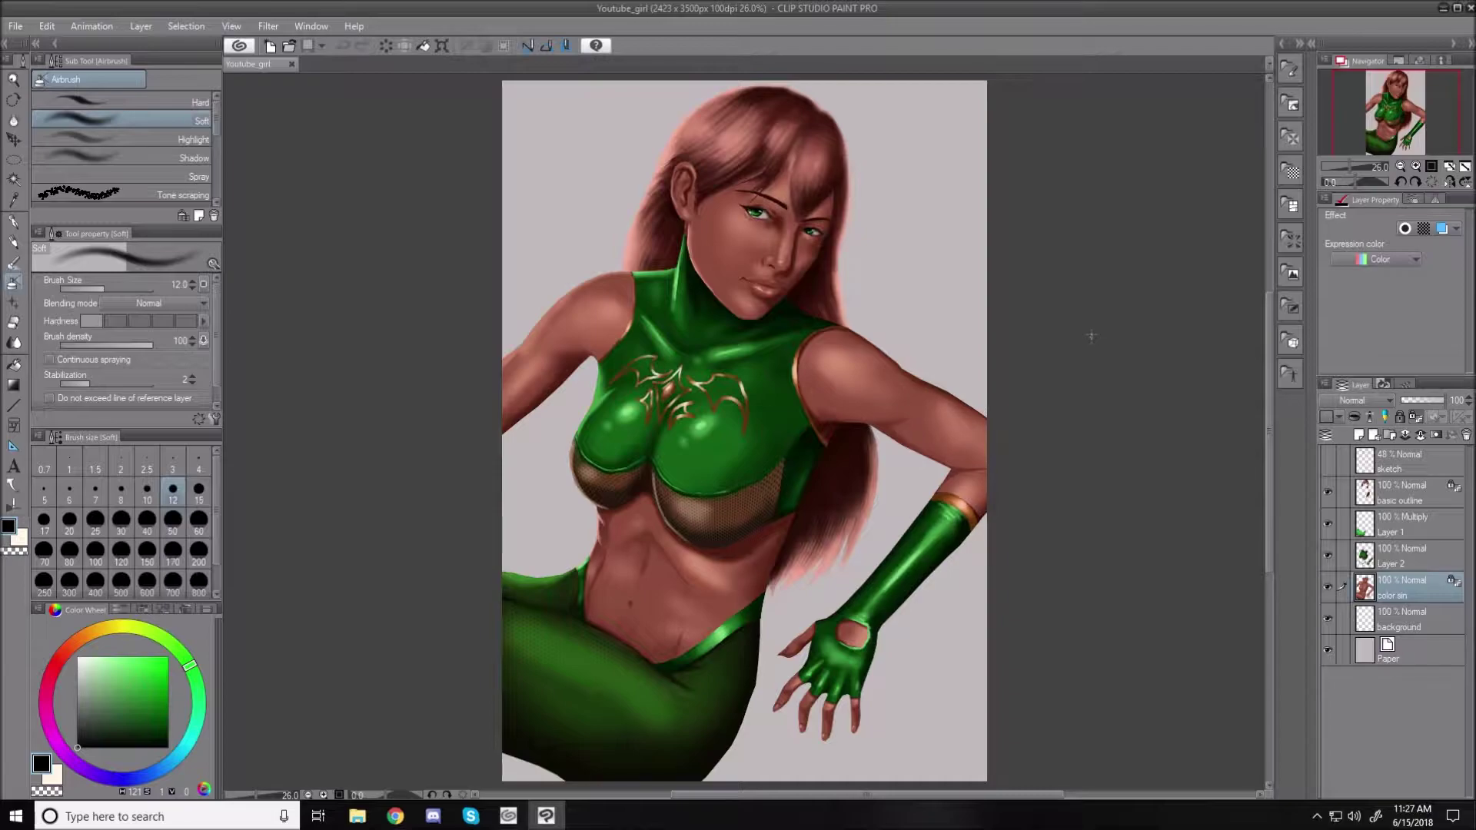
- Combine the character layers from basic outline down to the skin color layer with background and Paper hidden, and show those two again
click(1404, 500)
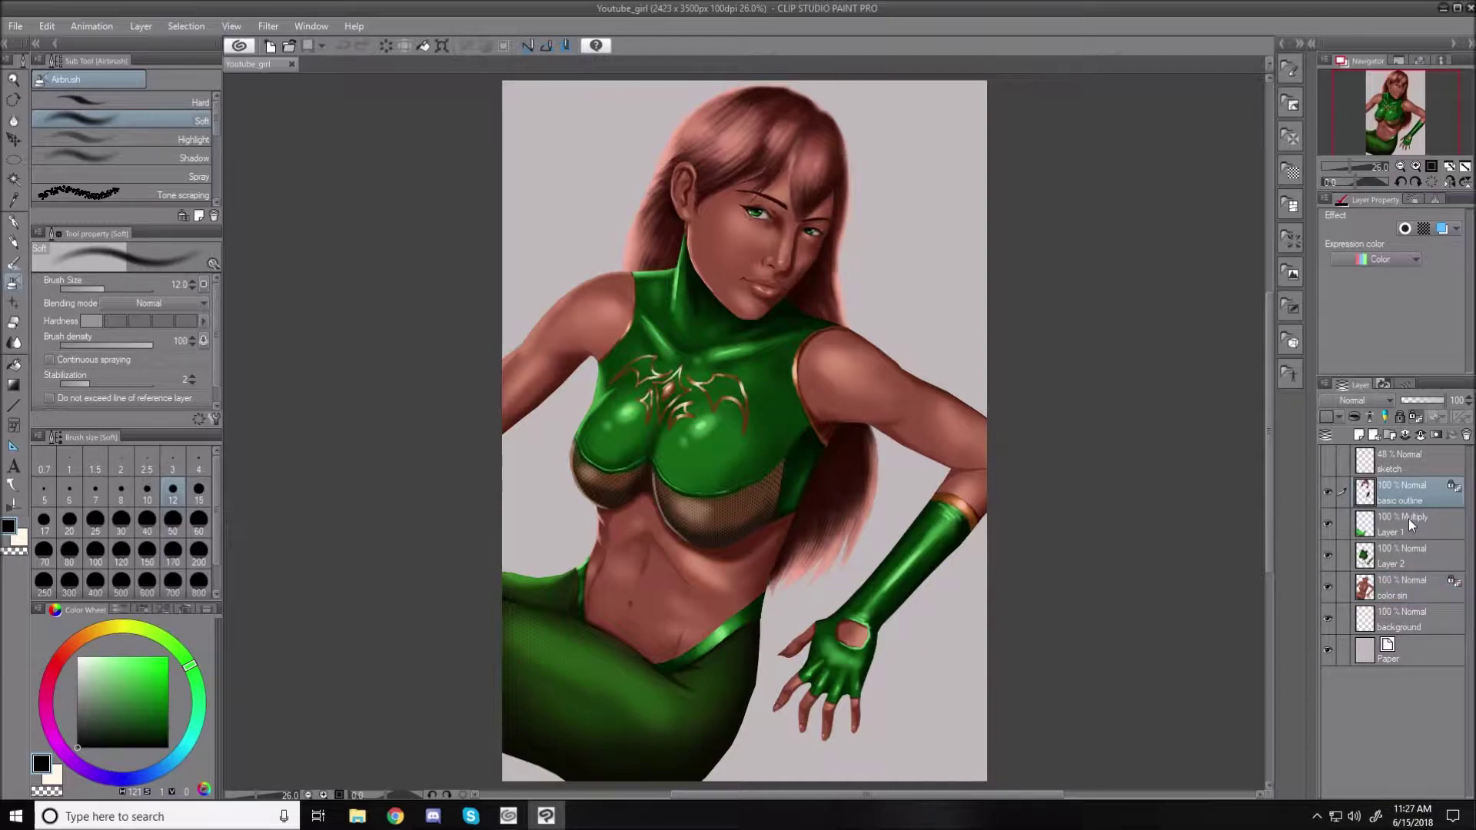
ctrl+click(1405, 521)
ctrl+click(1407, 550)
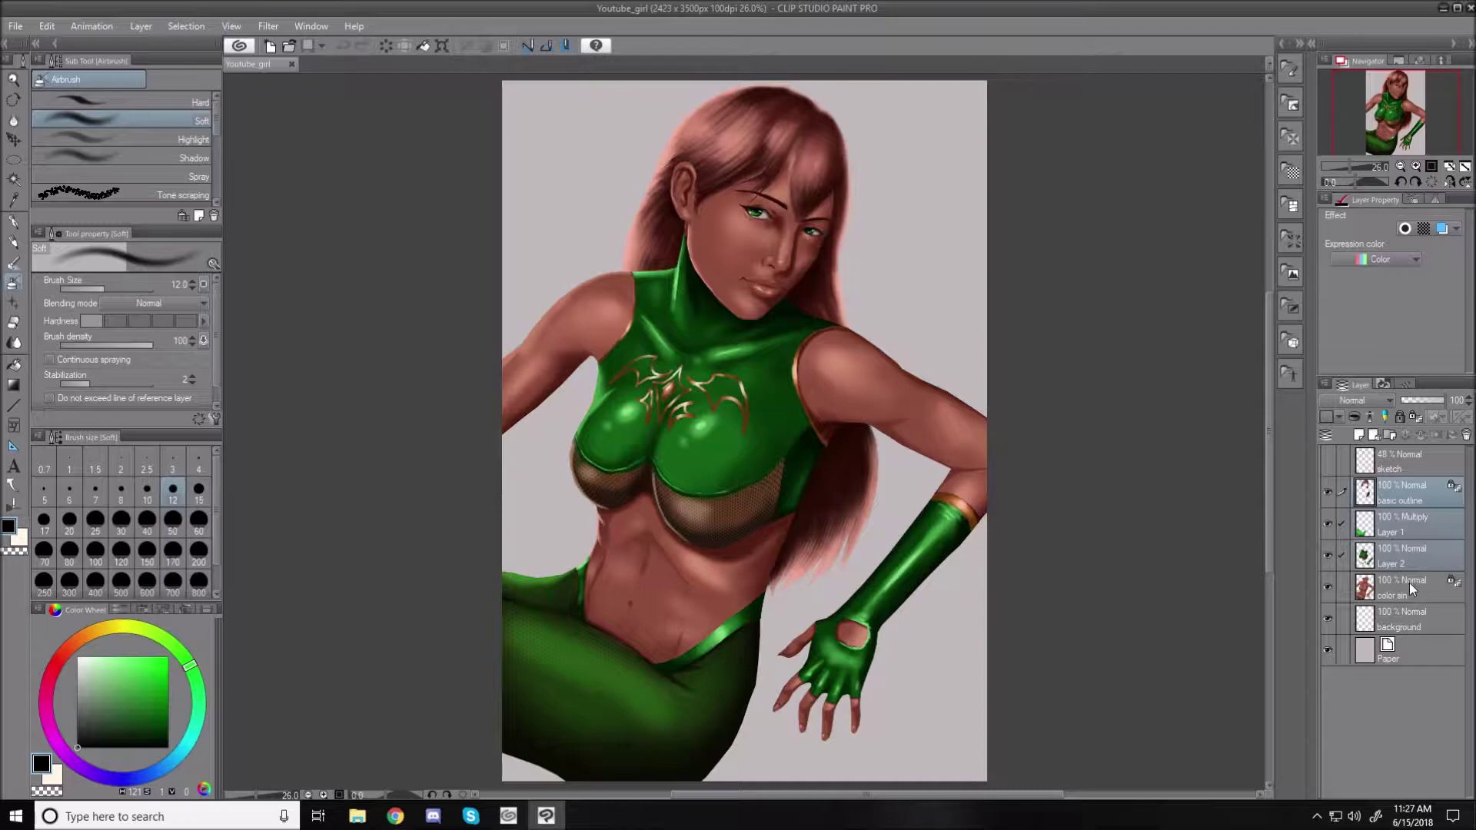
click(1327, 624)
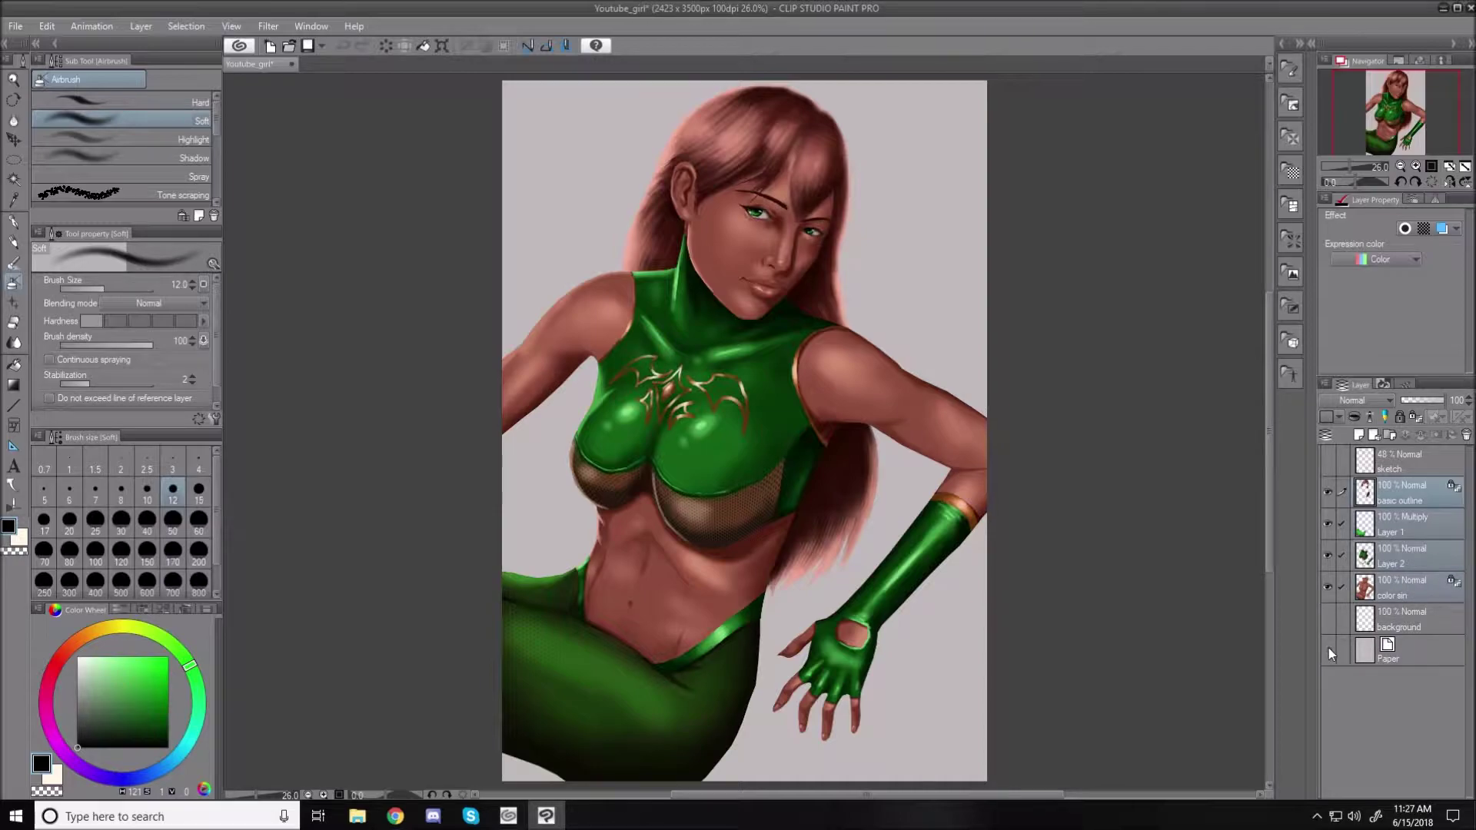
click(1328, 648)
right_click(1418, 498)
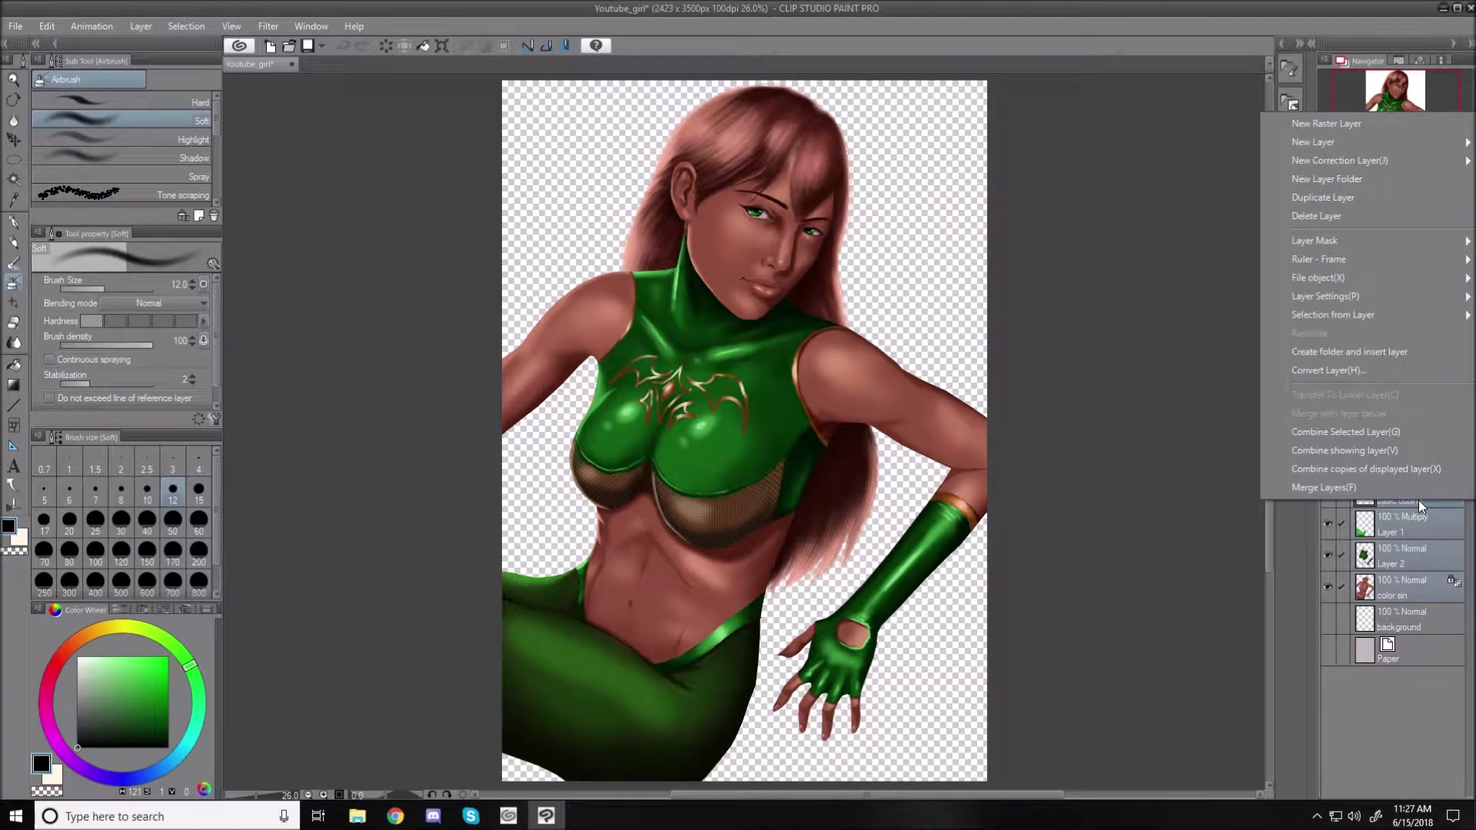
click(1367, 456)
click(1332, 523)
click(1327, 553)
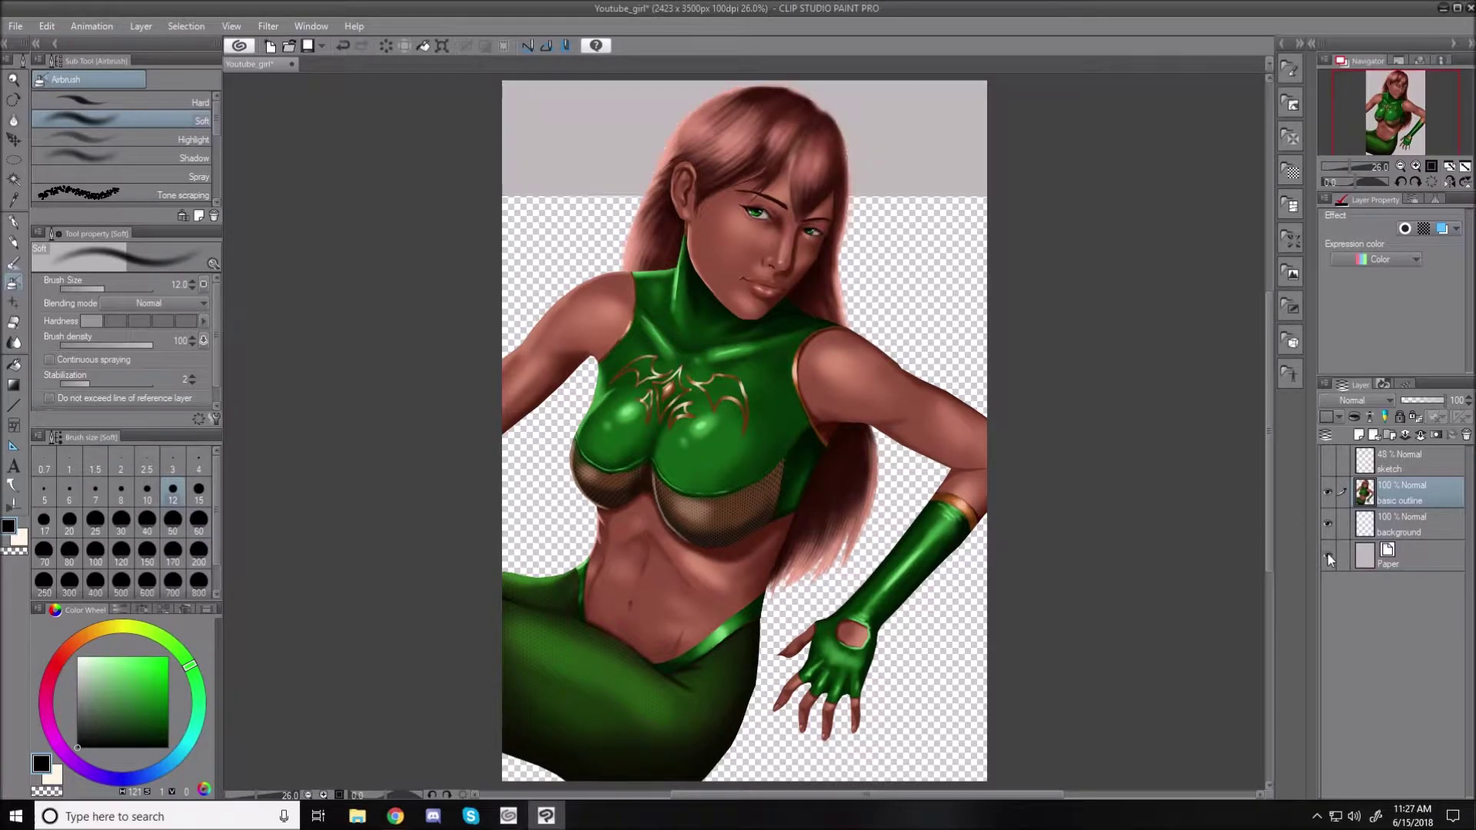
- Choose a very dark purple and fill the background layer with it
click(72, 756)
click(105, 732)
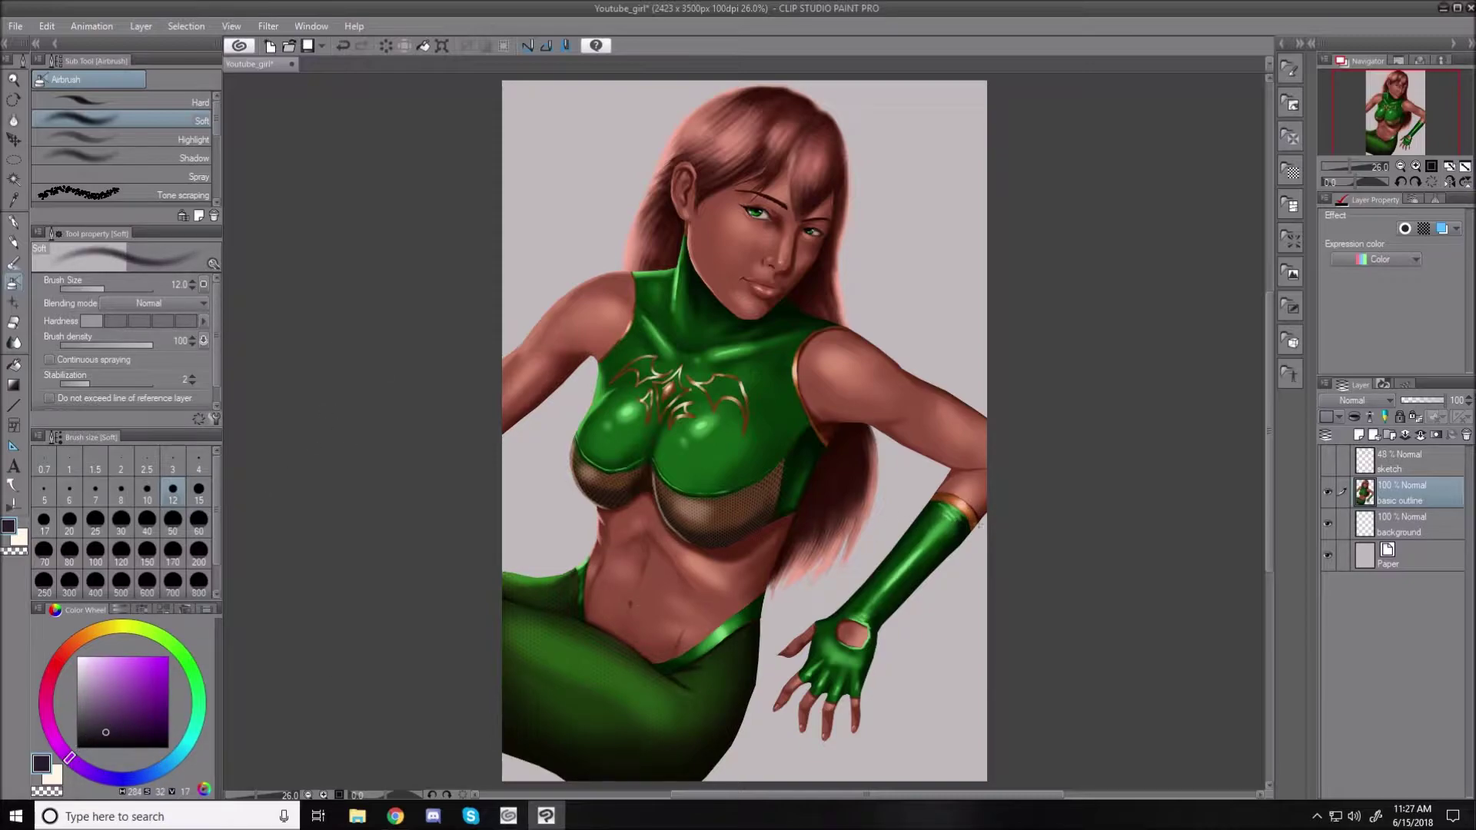
click(1409, 526)
key(alt+BackSpace)
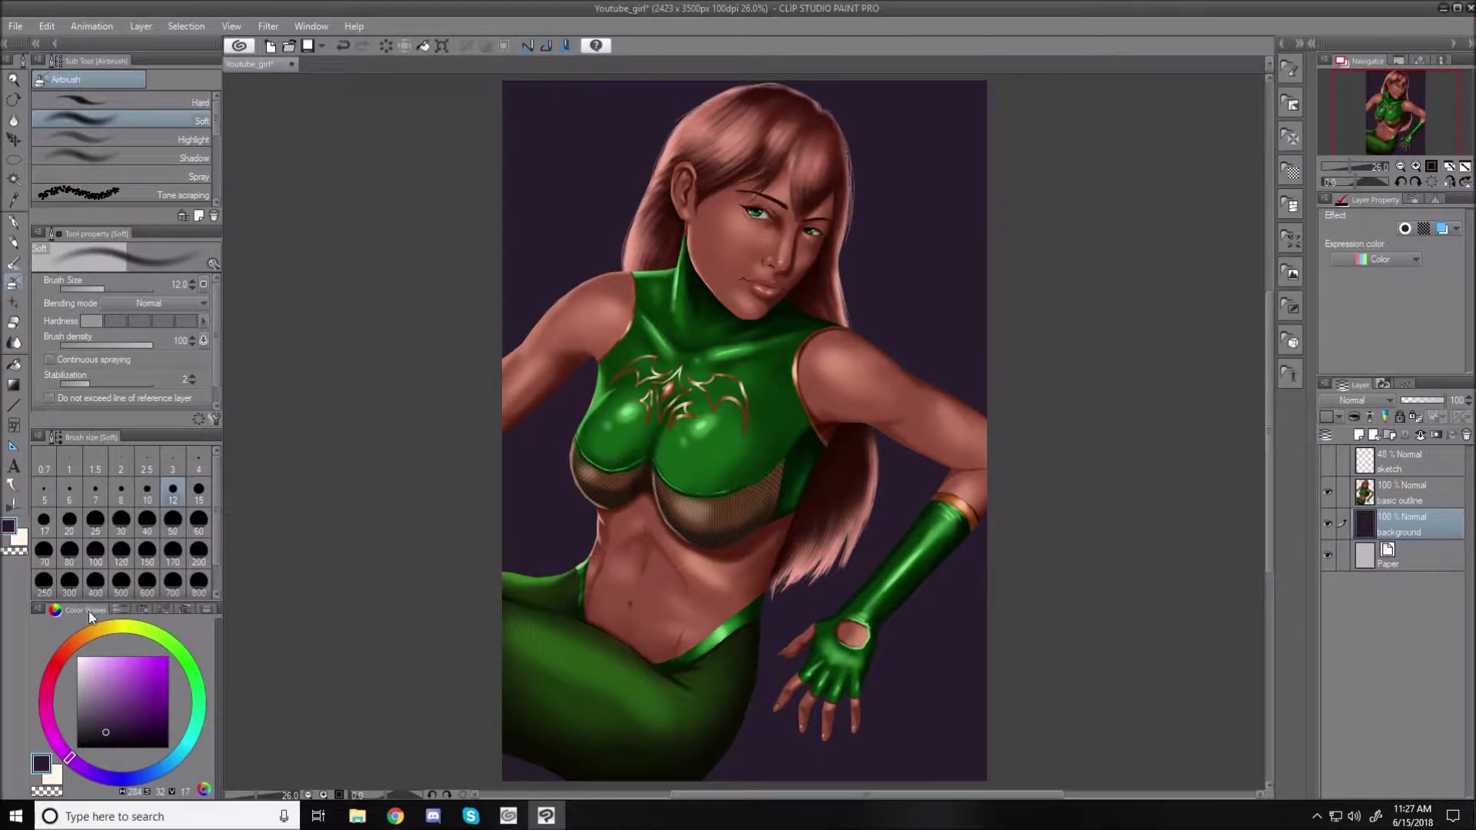
- Add a light purple, circular Foreground to transparent gradient on the background layer, as a glow behind the woman's head
click(113, 668)
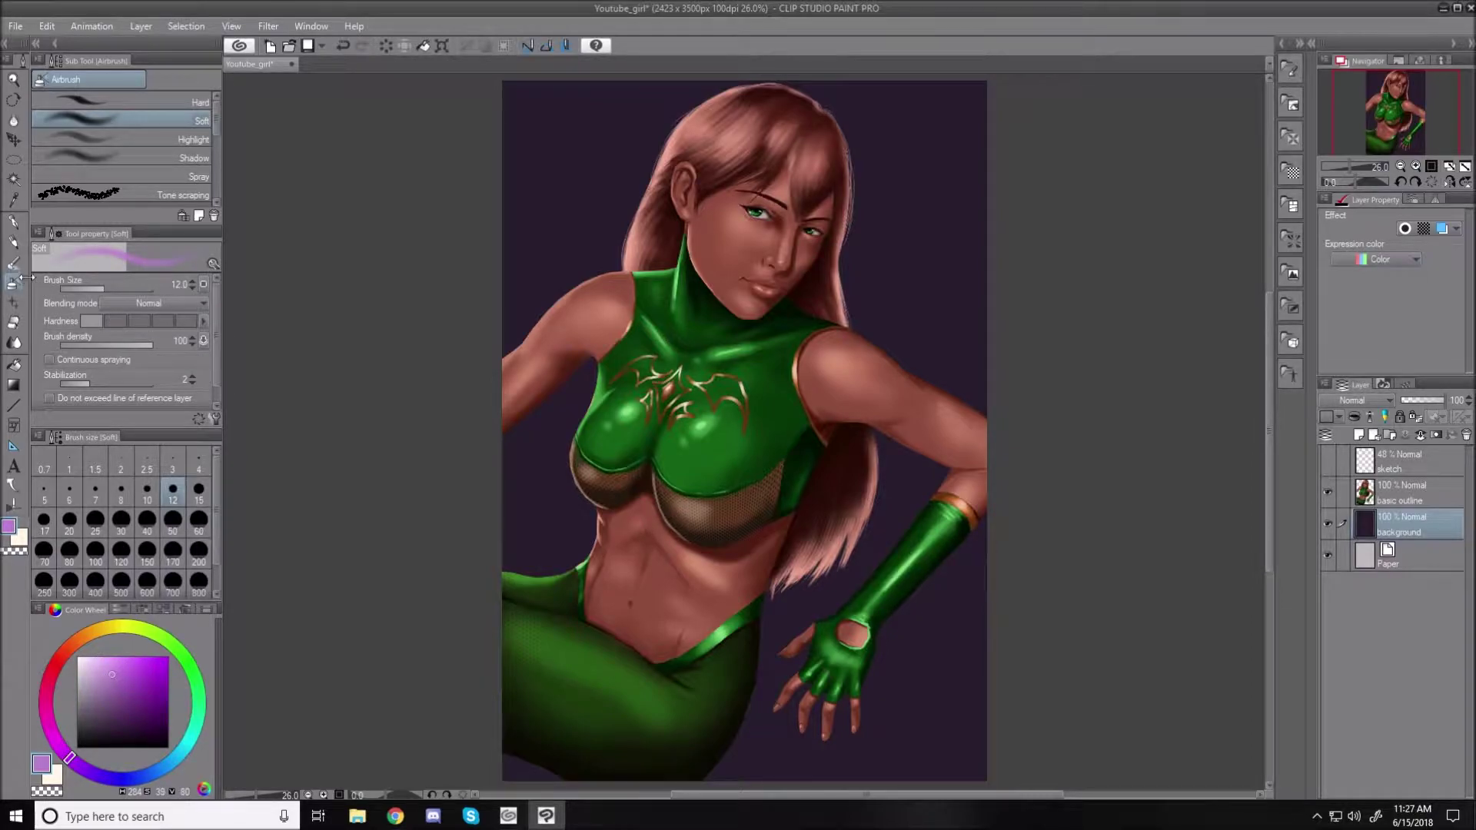
click(14, 386)
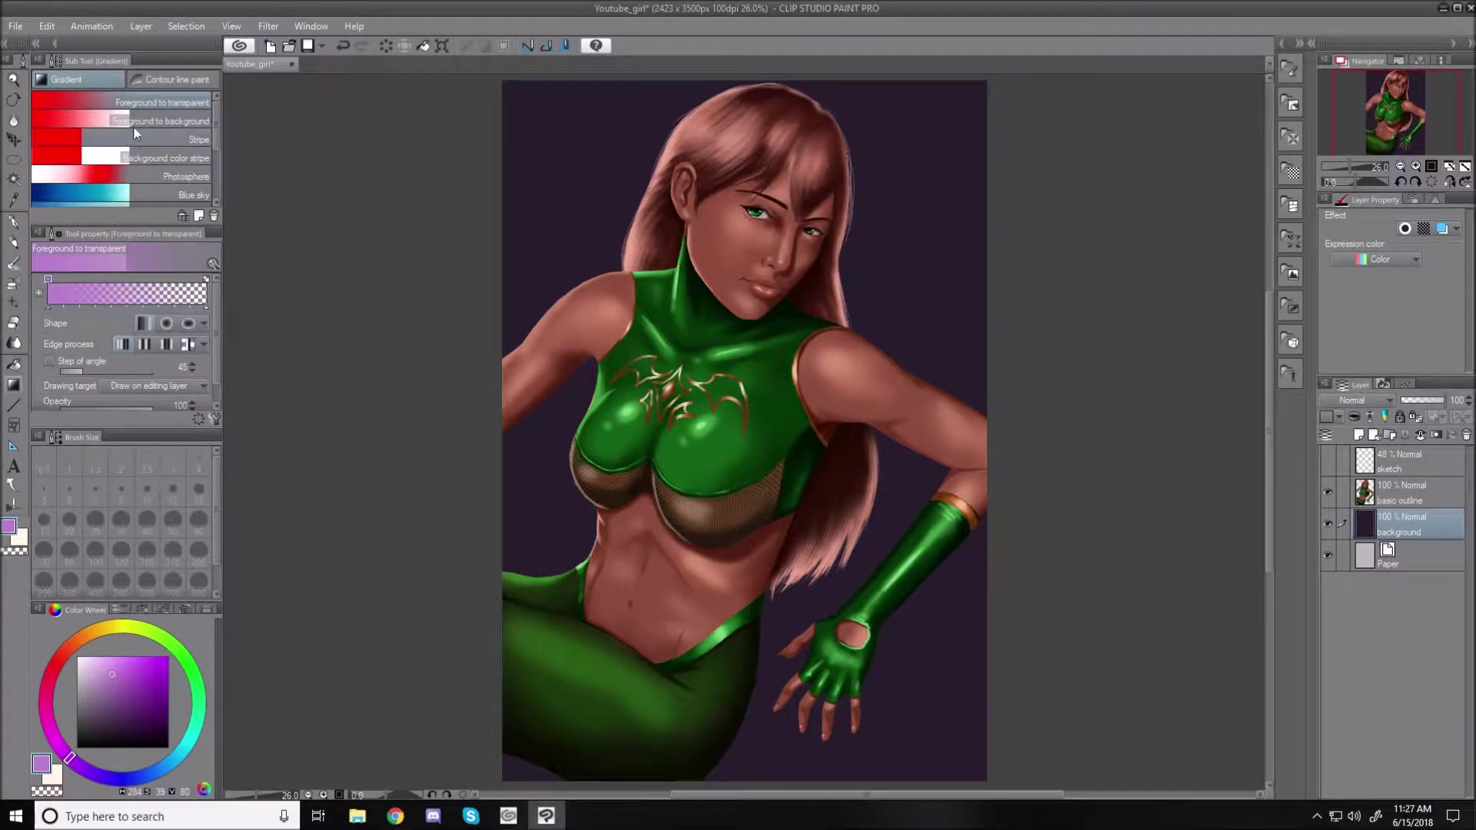
click(167, 324)
drag(796, 282, 1174, 483)
drag(774, 254, 1135, 518)
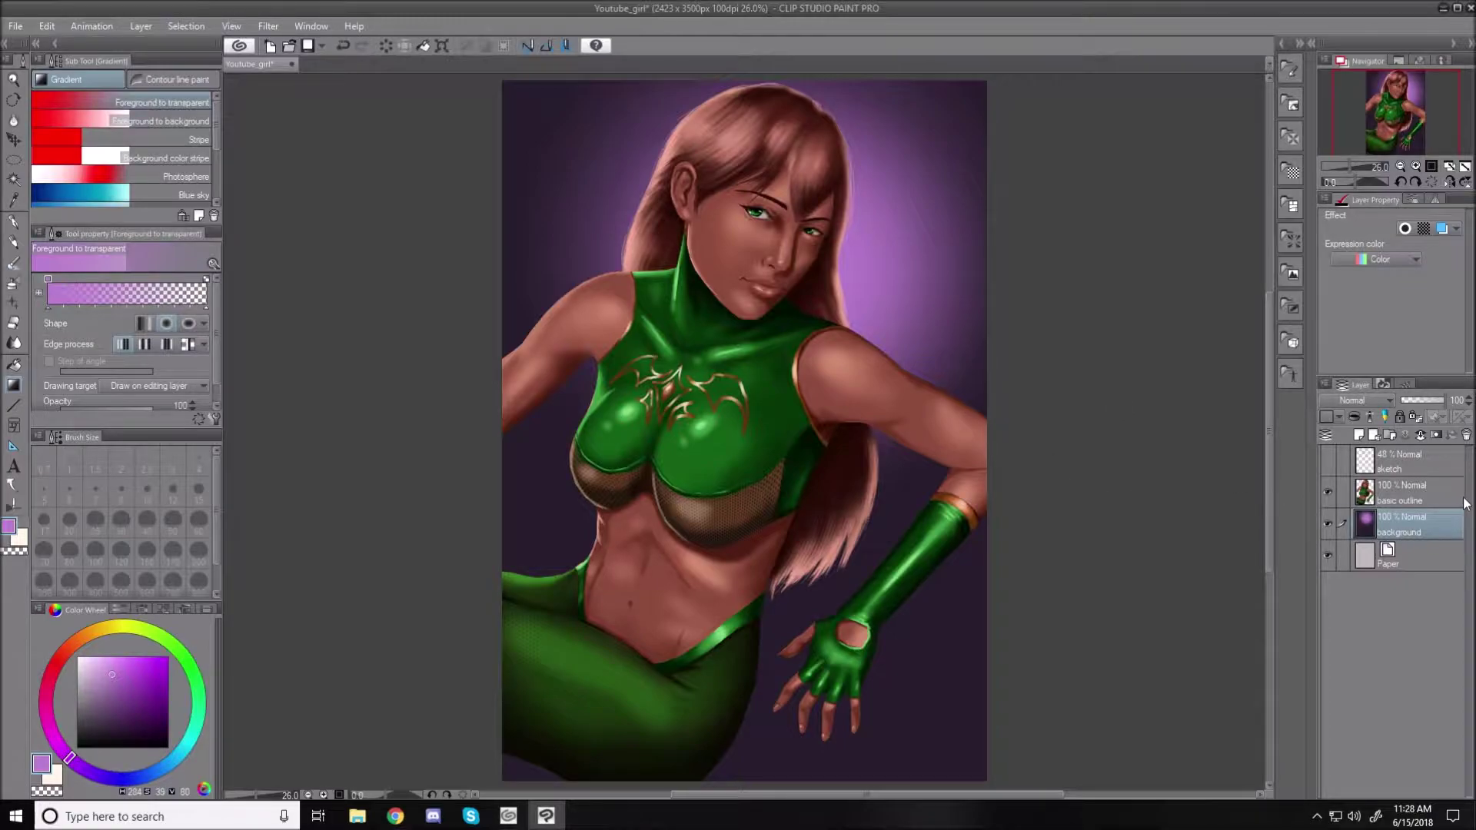
- Add a Hue/Saturation/Luminosity correction layer above the combined basic outline layer
click(1427, 498)
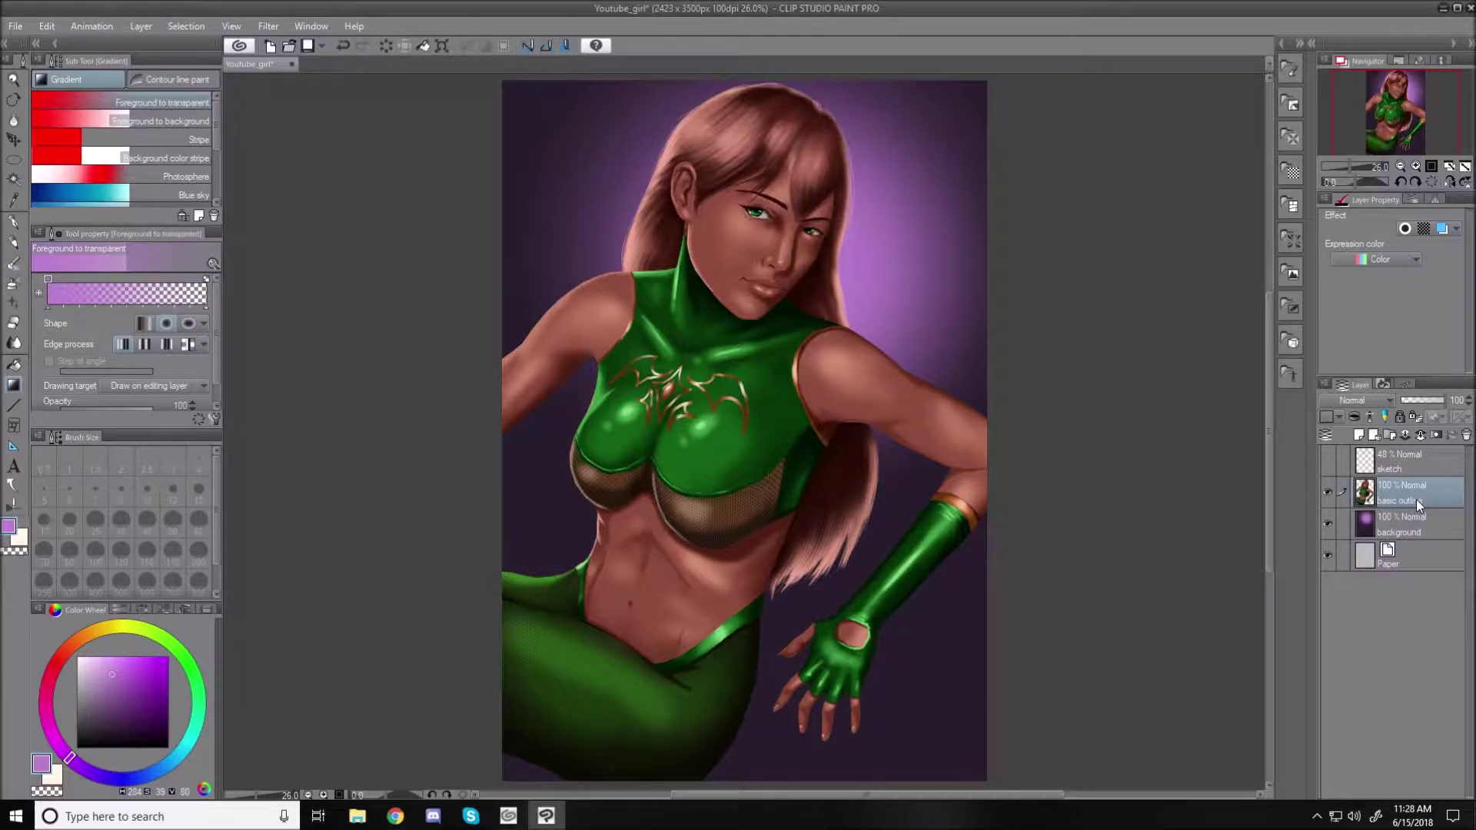
right_click(1415, 496)
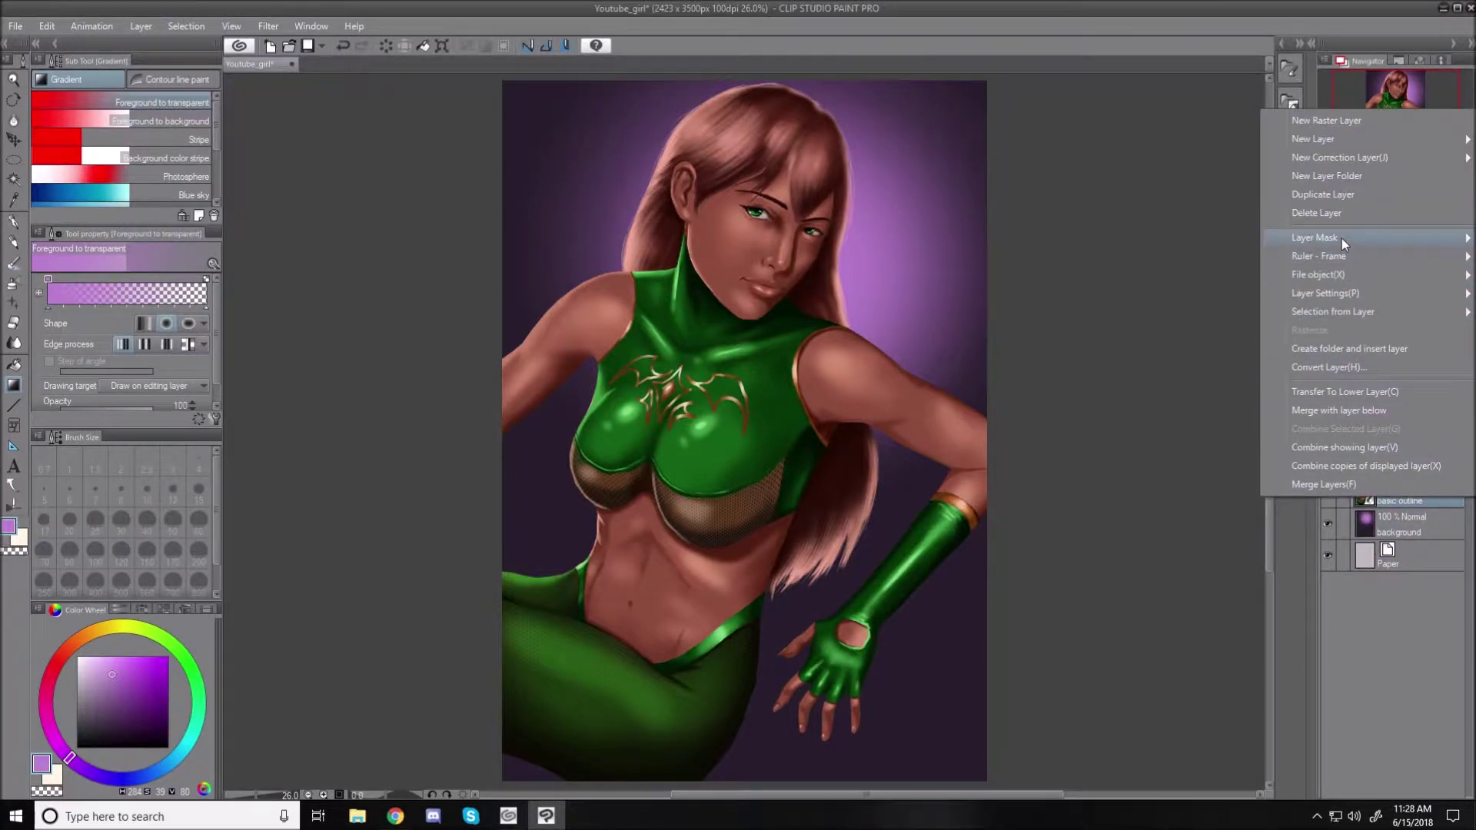
mouse_move(1341, 233)
mouse_move(1334, 158)
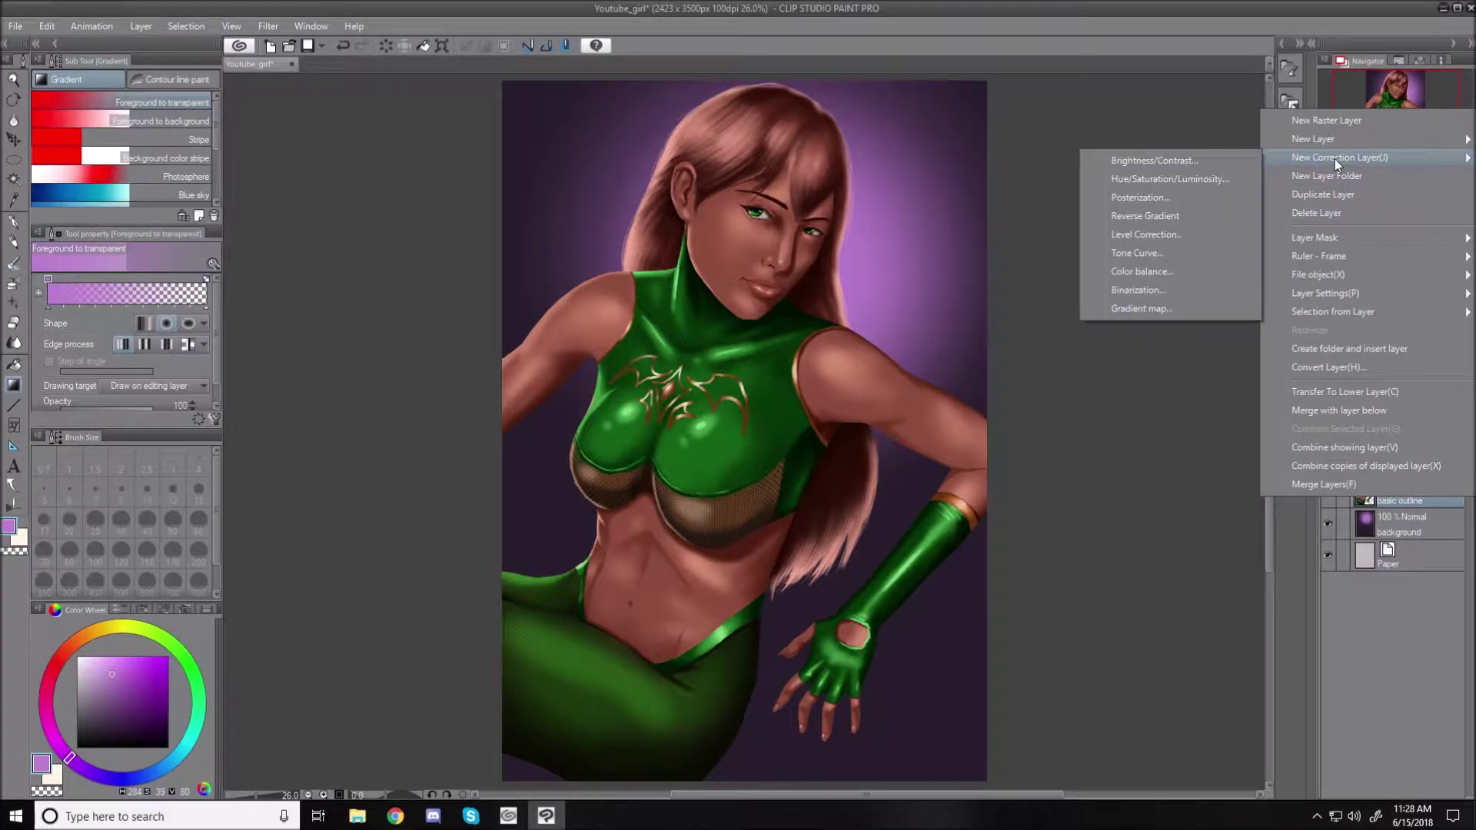
click(1170, 180)
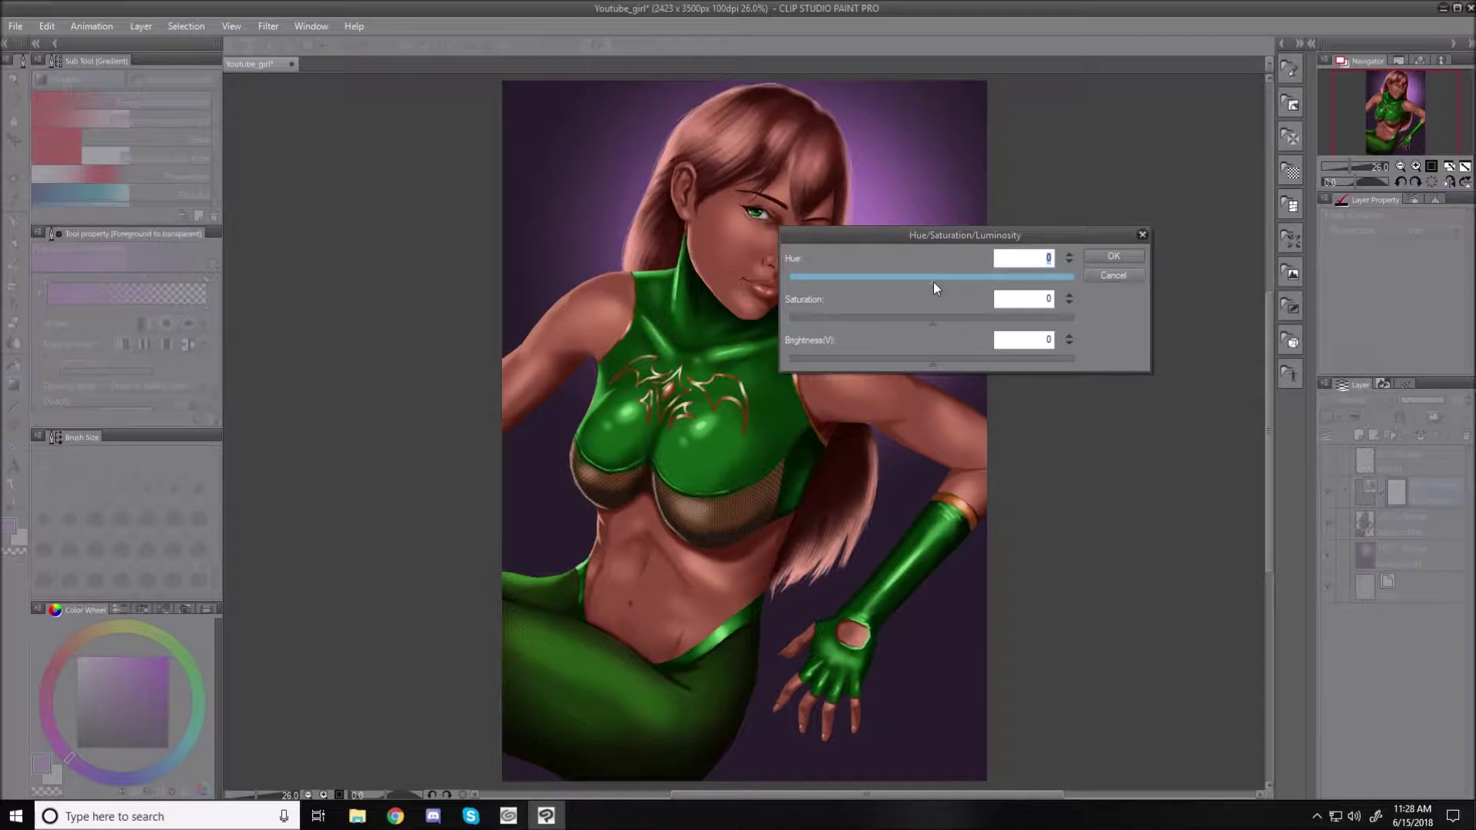
- Try the correction with hue -25, saturation -13 and brightness -18
drag(933, 283, 912, 285)
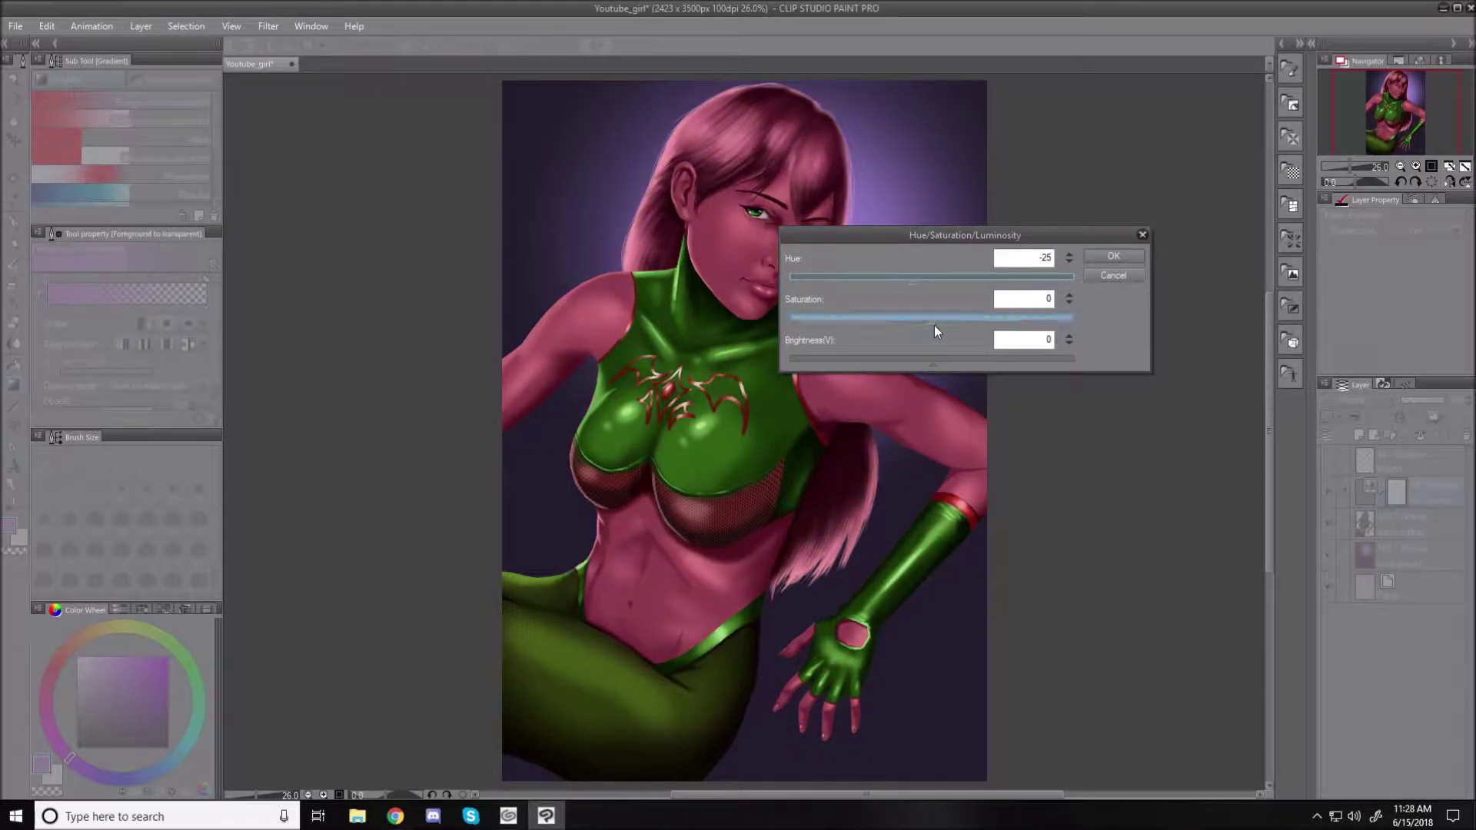
drag(934, 325, 873, 329)
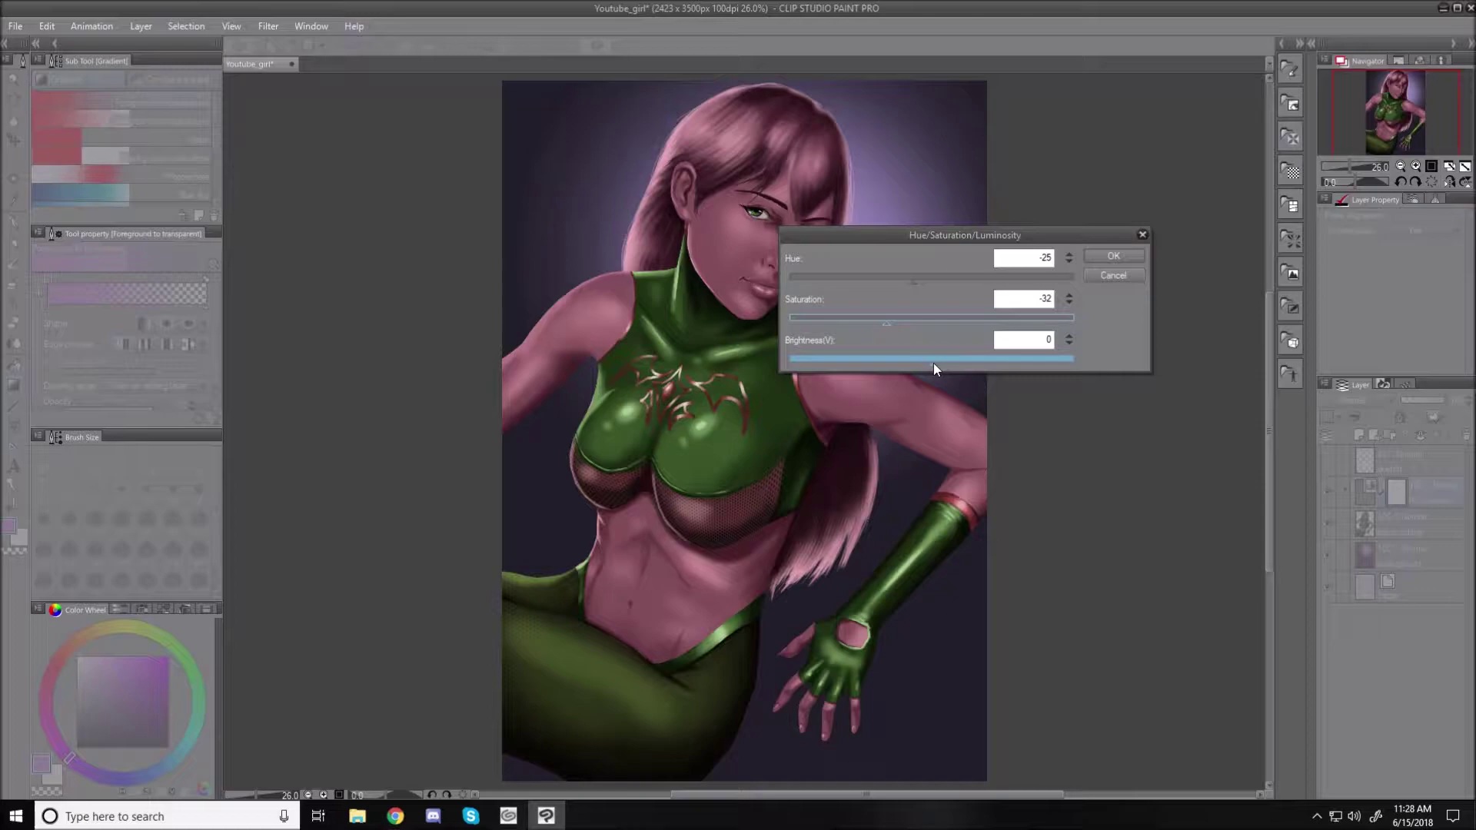
drag(934, 363, 831, 372)
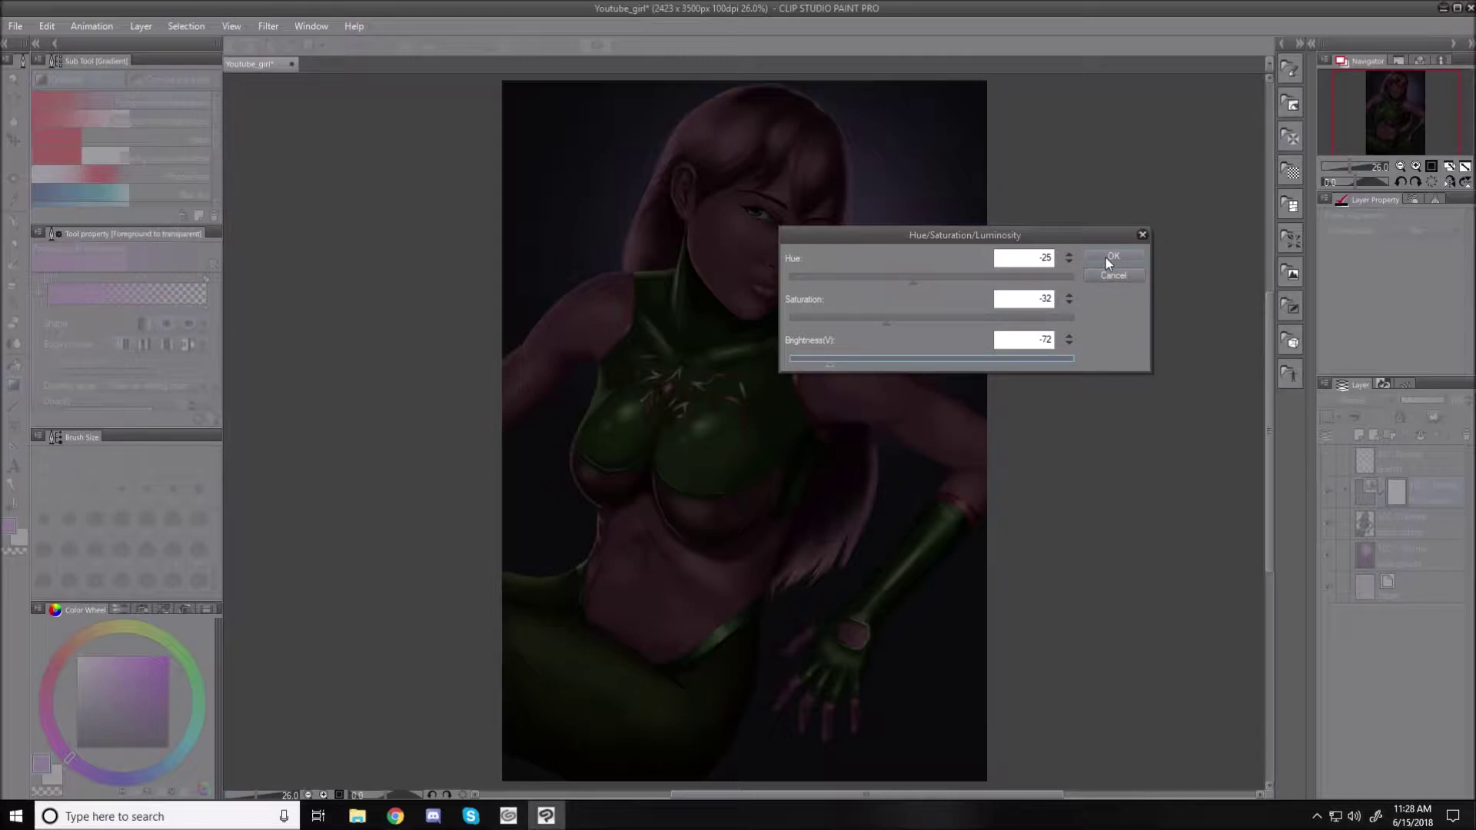
drag(834, 369, 907, 369)
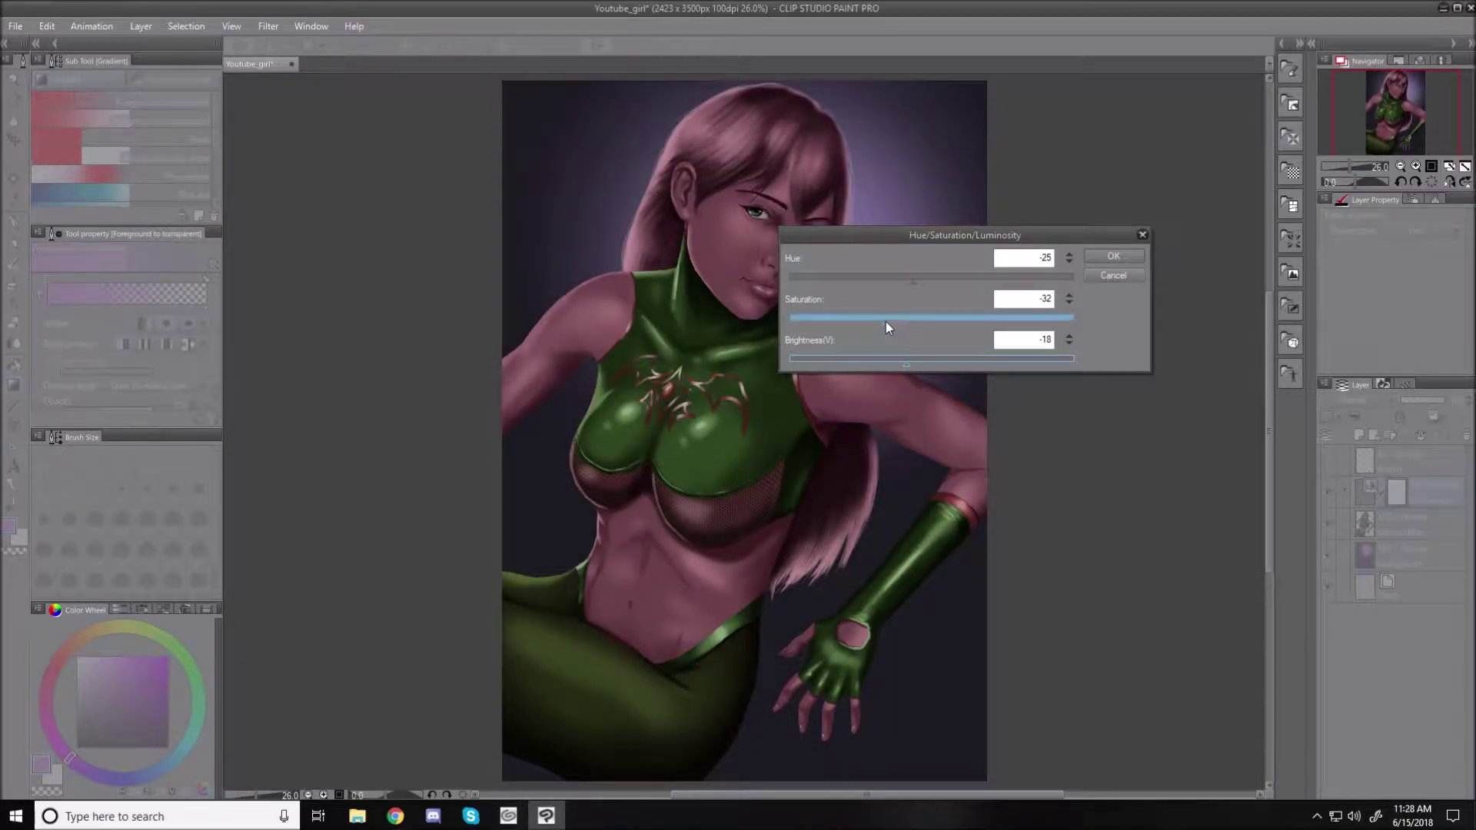
drag(887, 322, 905, 326)
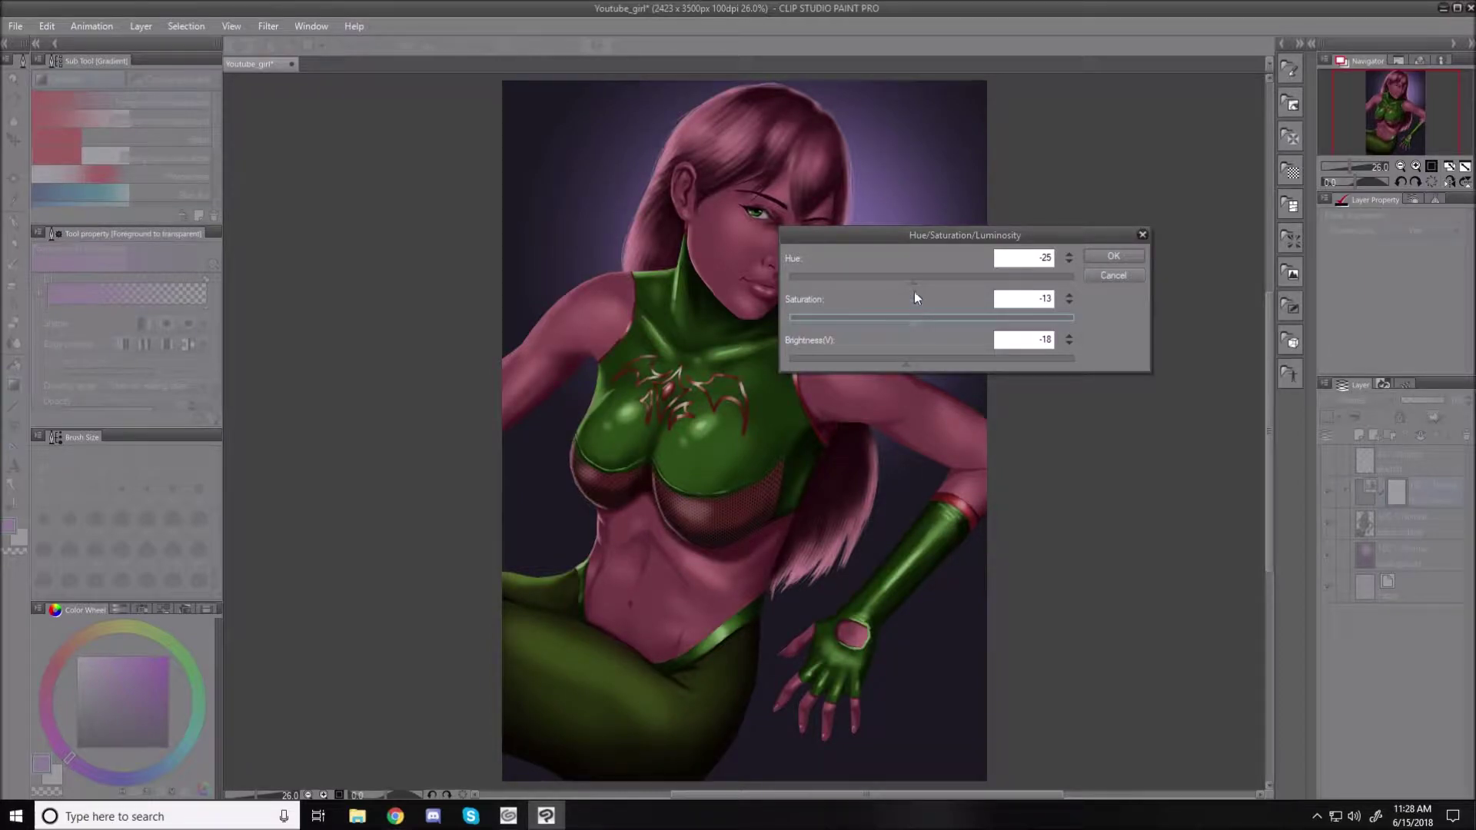
- Set the correction to hue -100, saturation -51 and brightness -76, and clip it to the basic outline layer below
drag(912, 283, 882, 290)
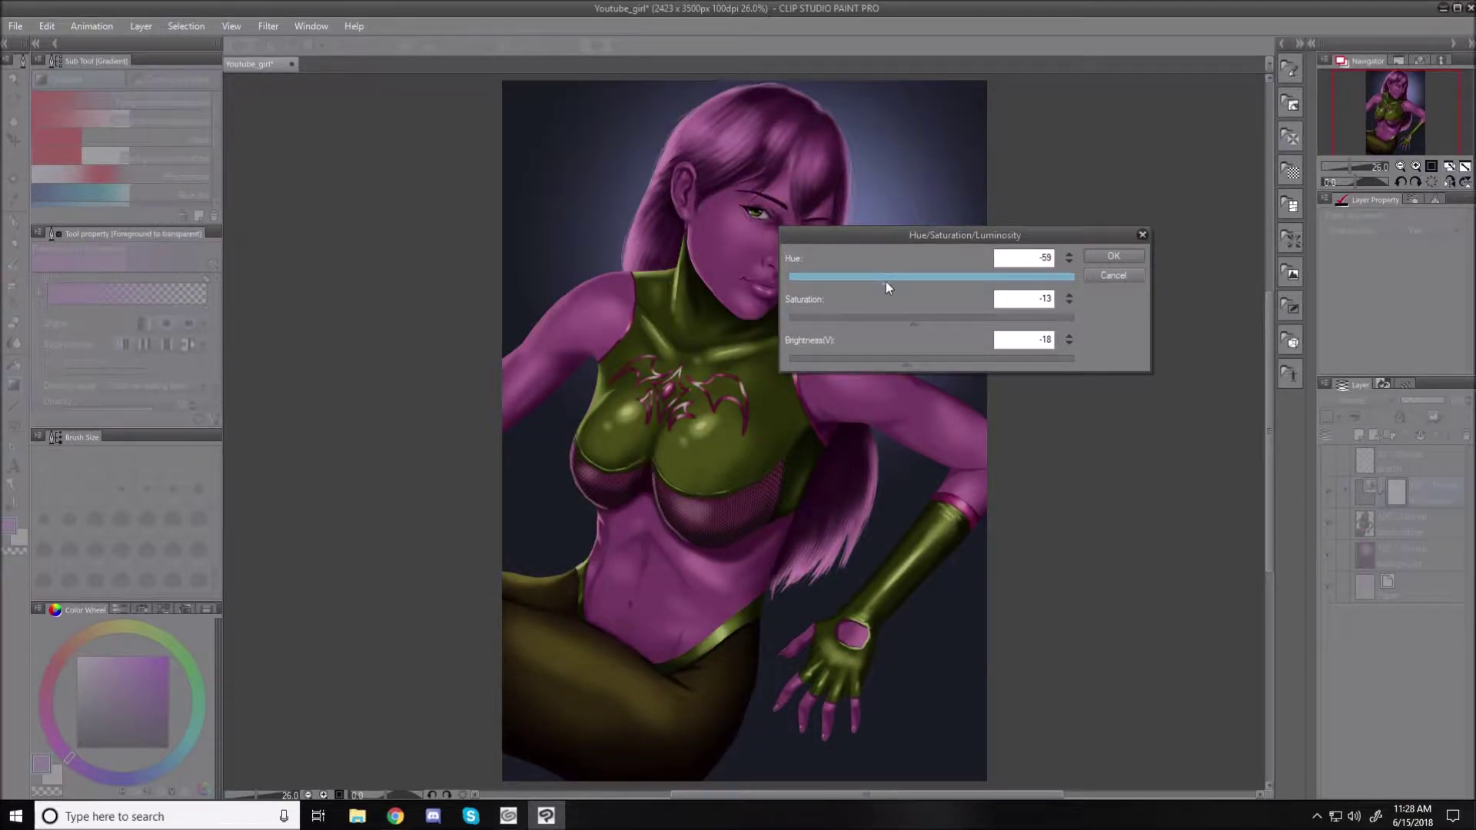
drag(881, 280, 854, 274)
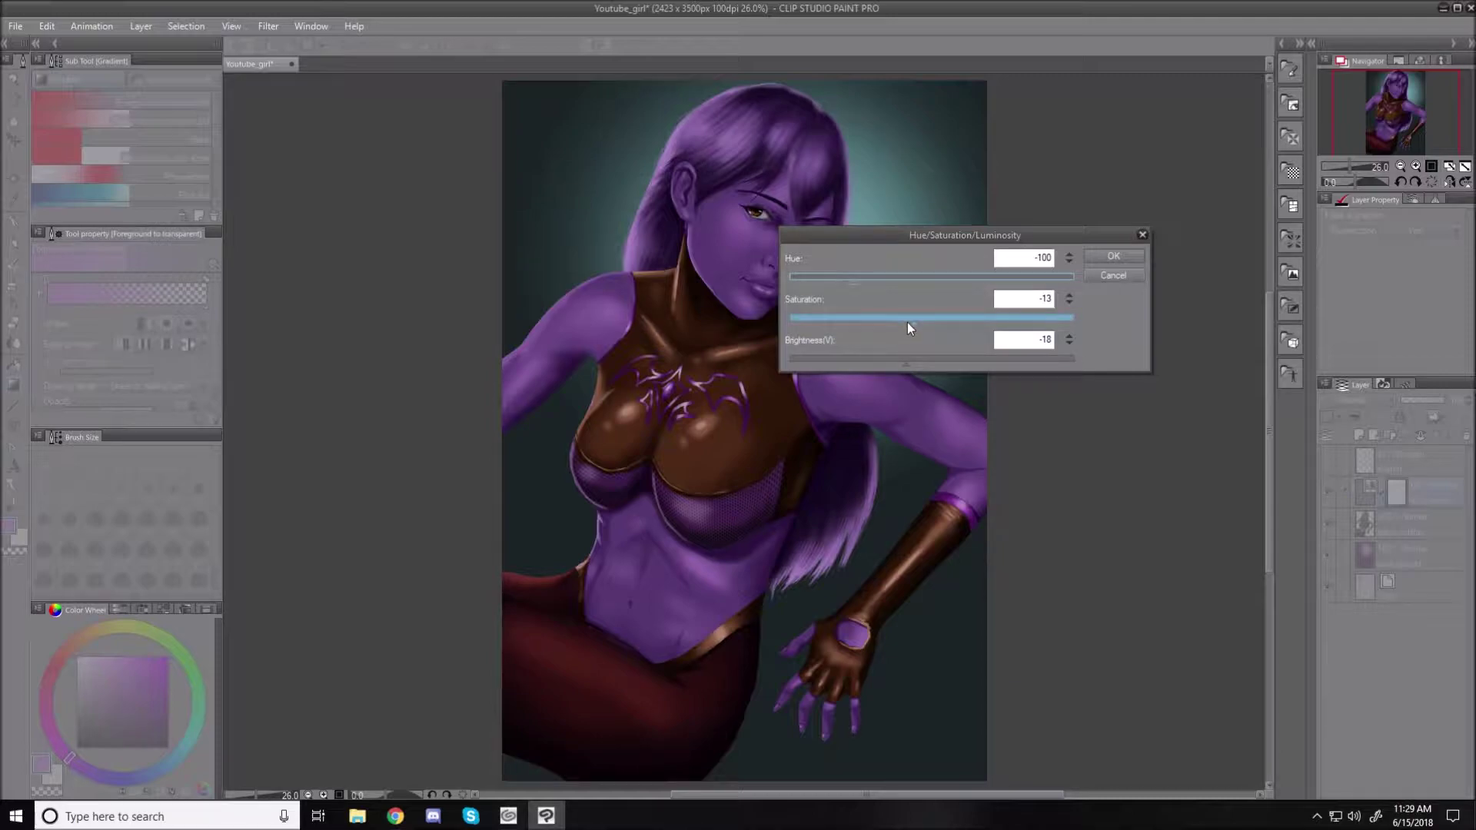
drag(916, 324, 887, 325)
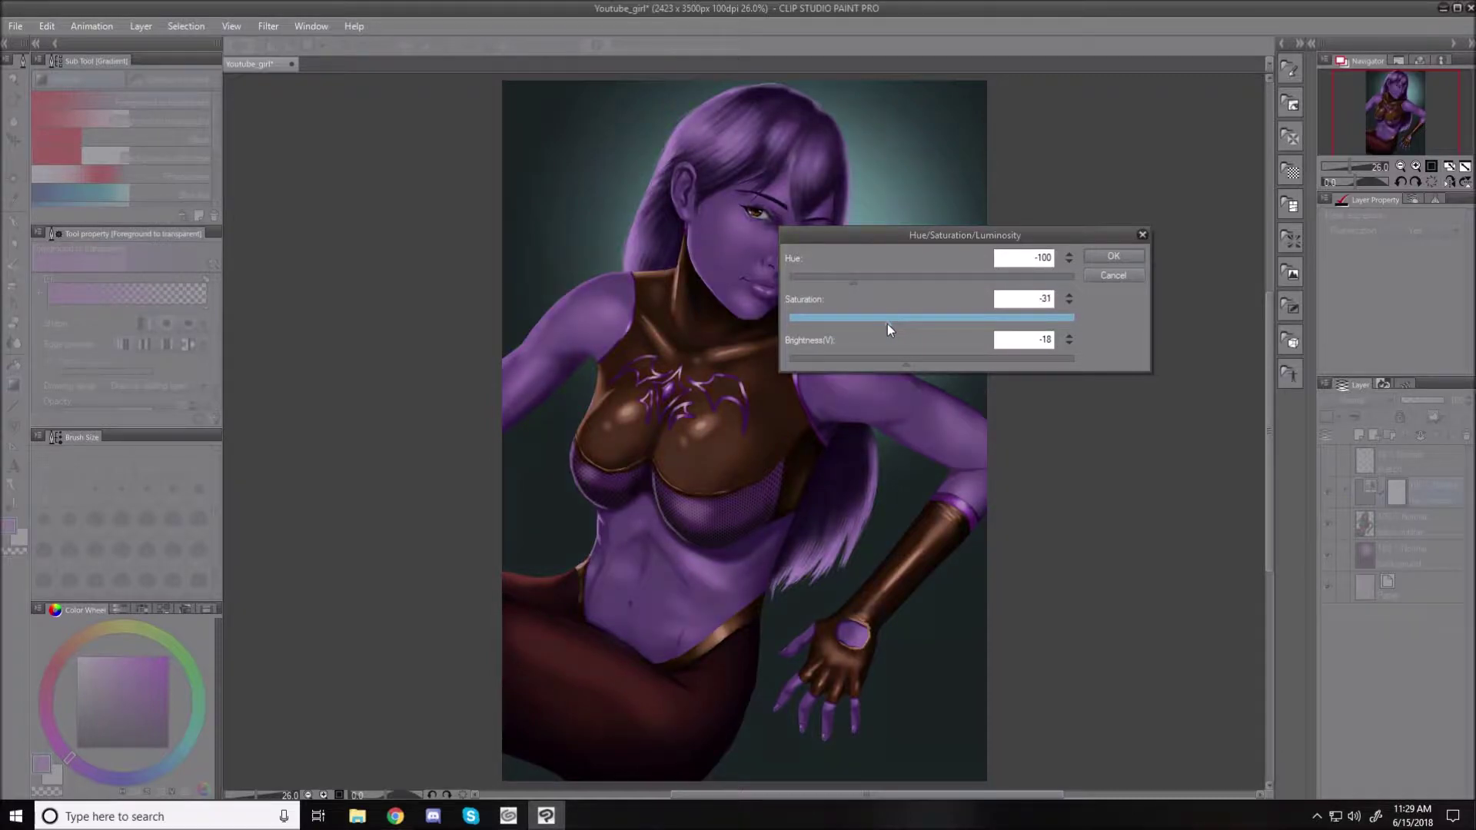
drag(862, 325, 859, 324)
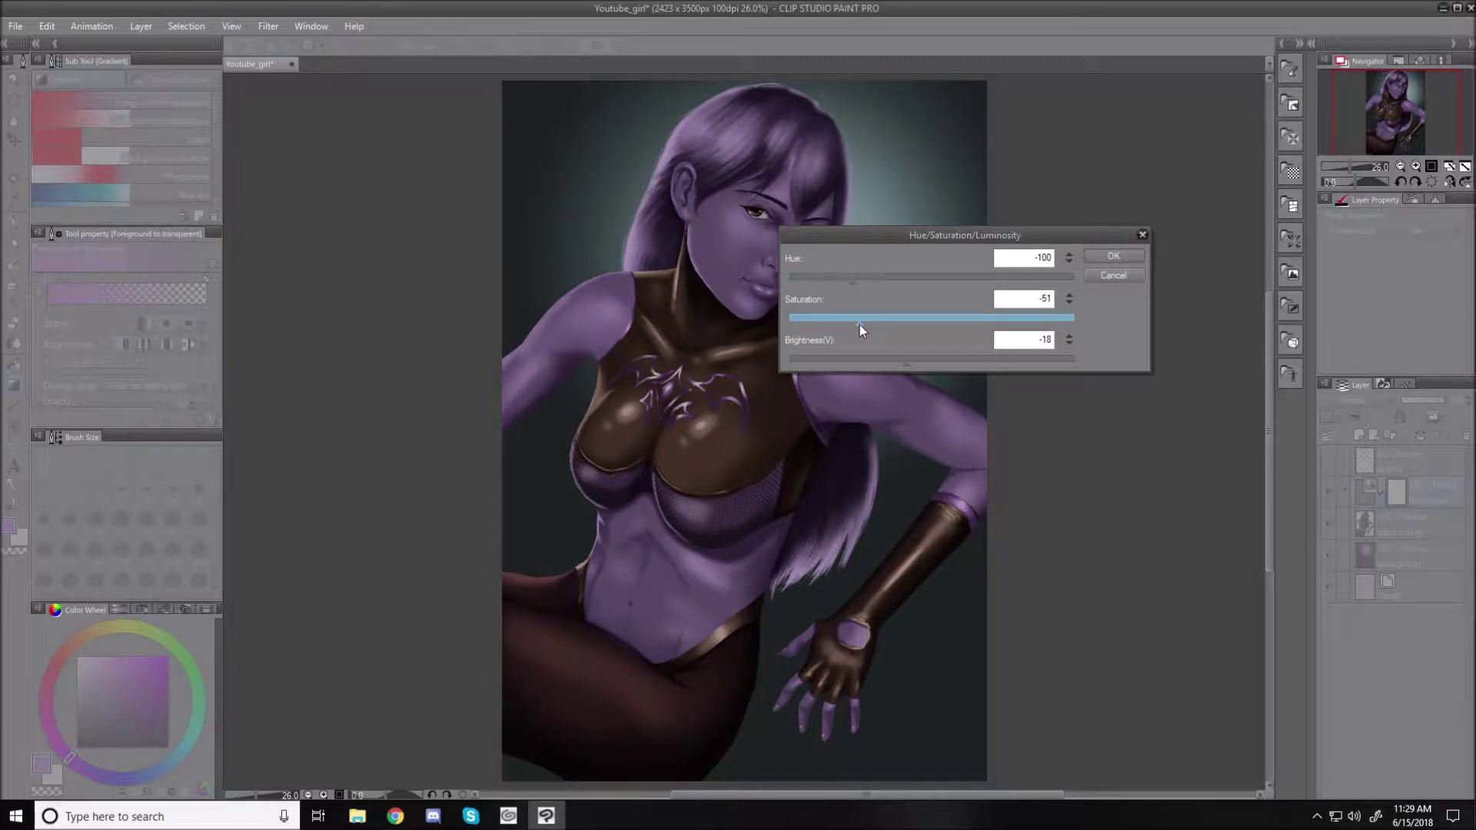
drag(906, 363, 824, 363)
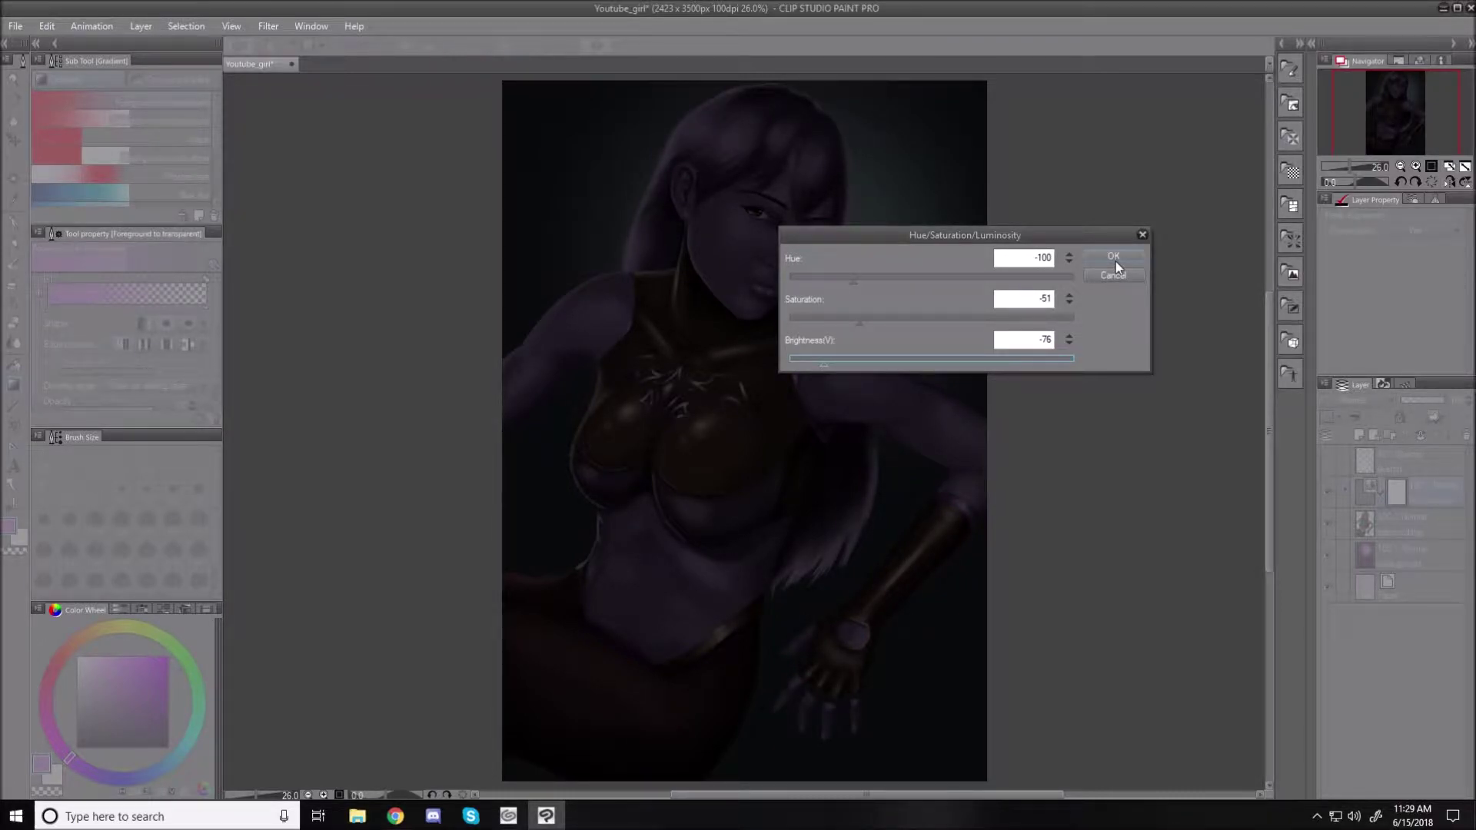
click(1115, 258)
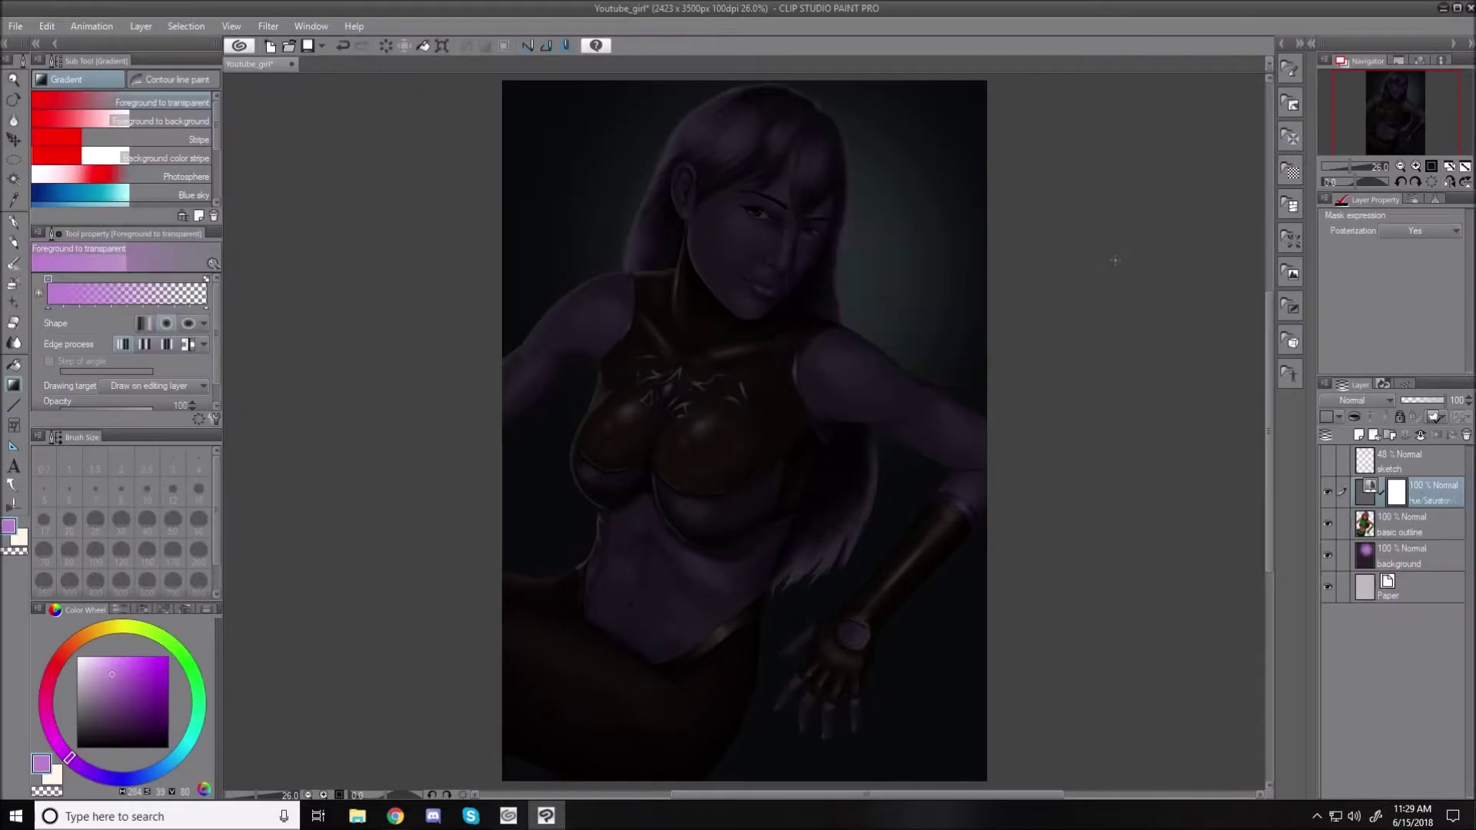
click(1354, 417)
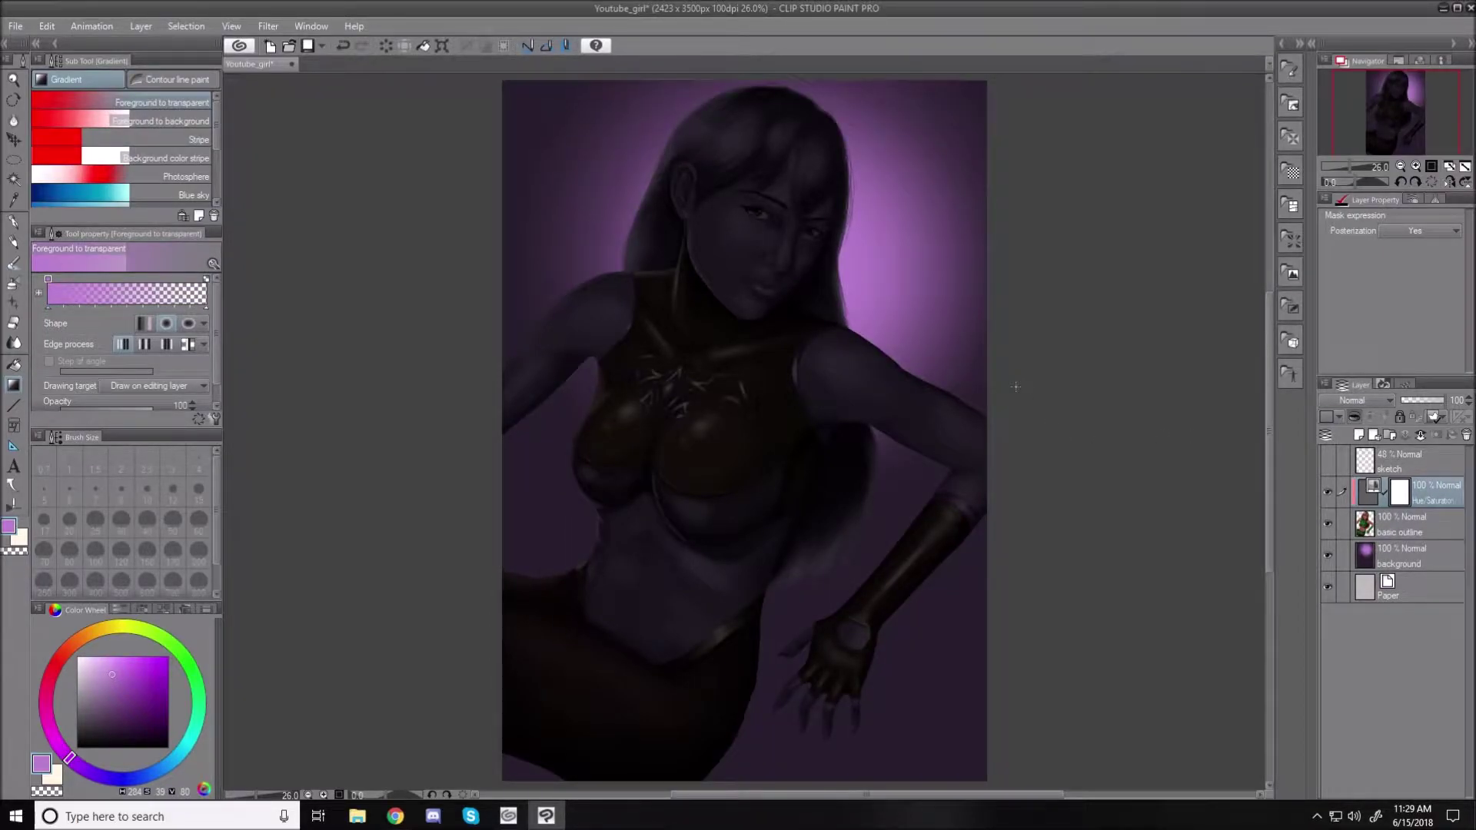
- With the Soft eraser at size 120, erase the correction layer's mask along the outer shoulder and hair edges to create rim light
click(13, 323)
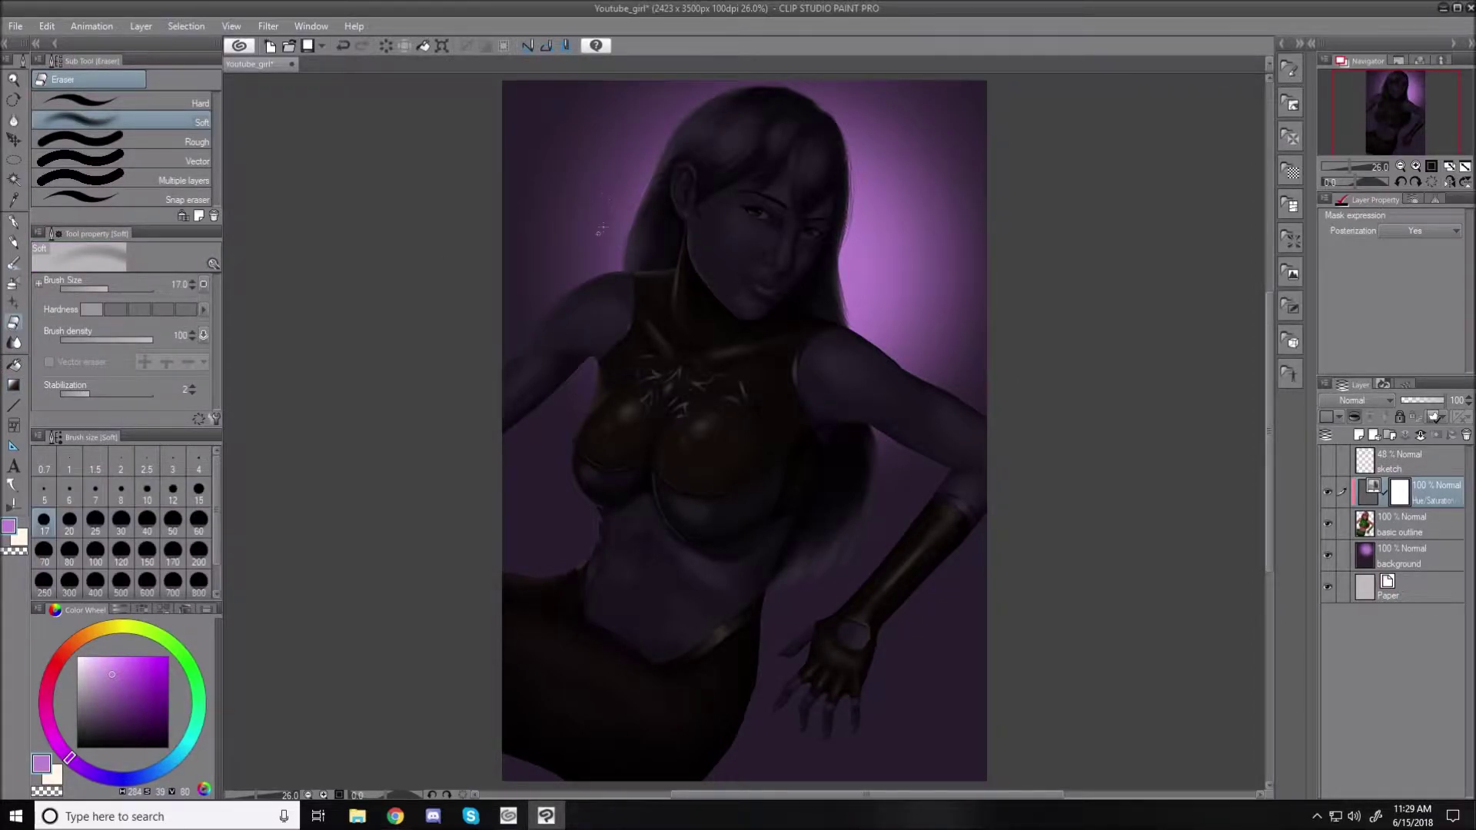
key(bracketright)
key(bracketright)
key(bracketright)
key(bracketright)
key(bracketright)
key(bracketright)
key(bracketright)
key(bracketright)
key(bracketright)
key(bracketright)
mouse_move(509, 346)
mouse_down()
mouse_move(491, 371)
mouse_move(536, 312)
mouse_move(526, 323)
mouse_move(619, 263)
mouse_up()
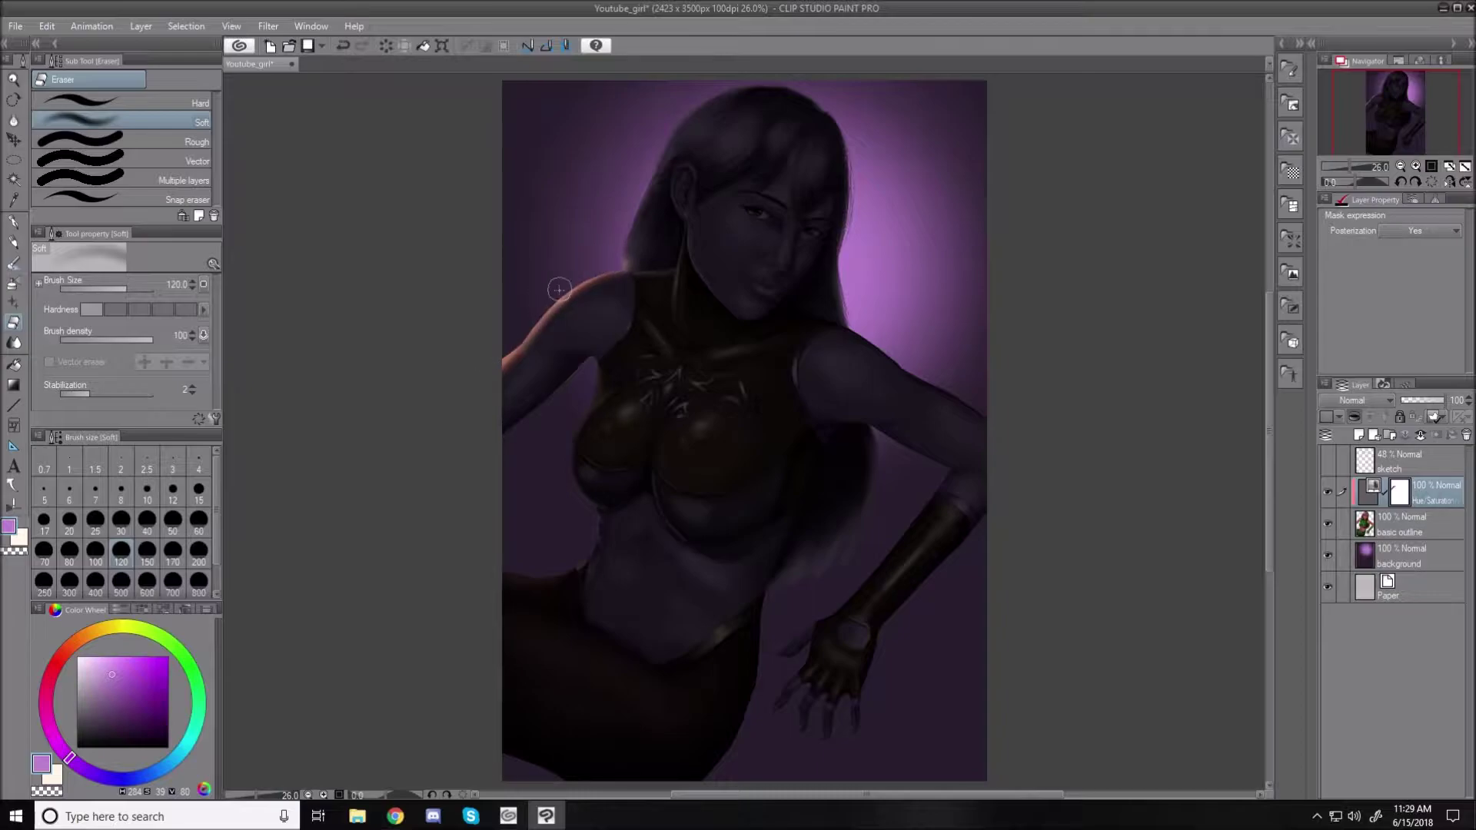
mouse_move(504, 348)
mouse_down()
mouse_move(560, 290)
mouse_move(624, 308)
mouse_move(625, 223)
mouse_move(619, 251)
mouse_move(634, 244)
mouse_move(615, 253)
mouse_move(696, 97)
mouse_move(770, 80)
mouse_move(842, 119)
mouse_move(778, 82)
mouse_move(828, 106)
mouse_up()
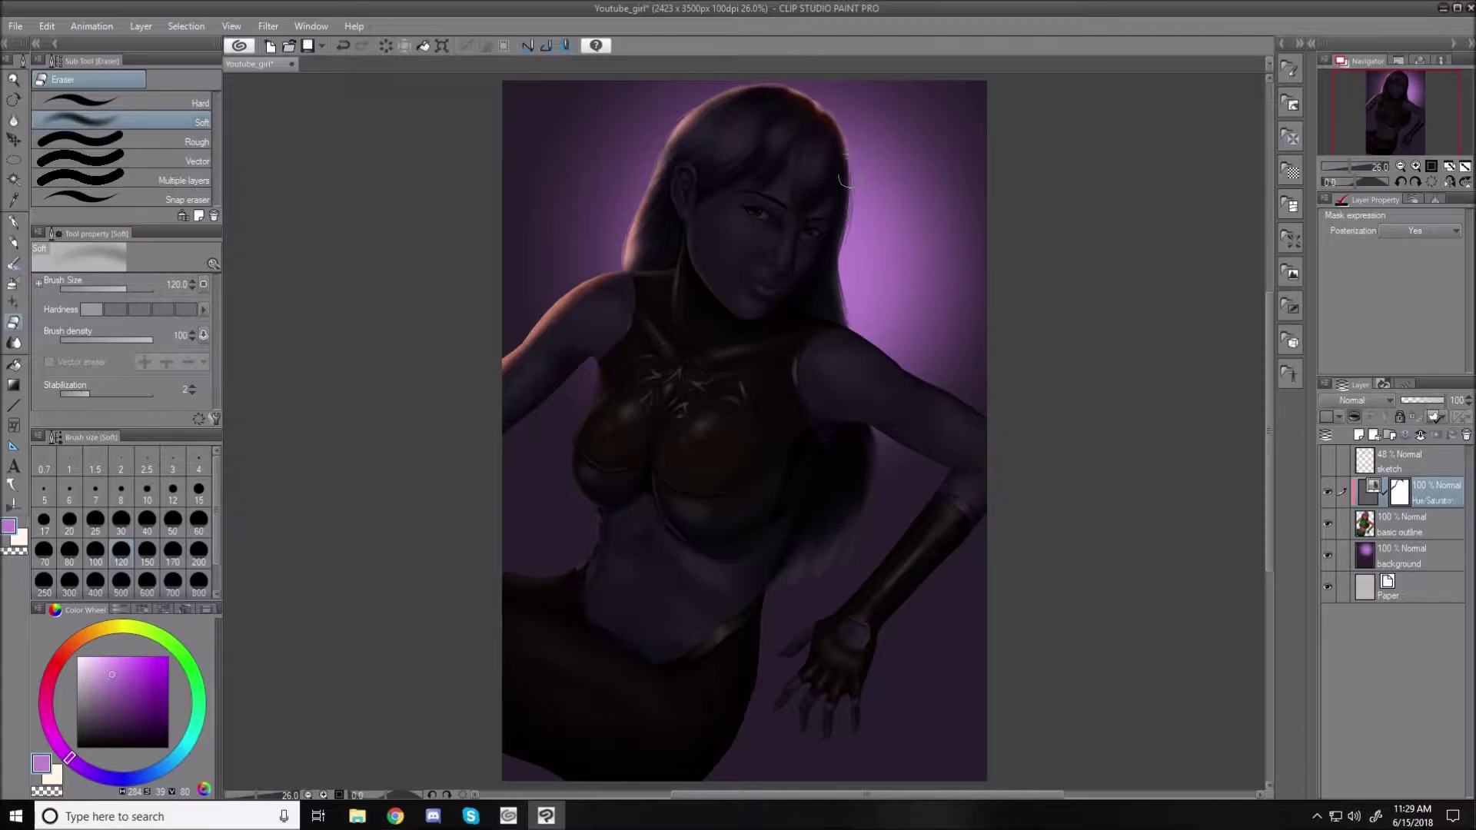
drag(851, 147, 838, 269)
drag(847, 187, 851, 301)
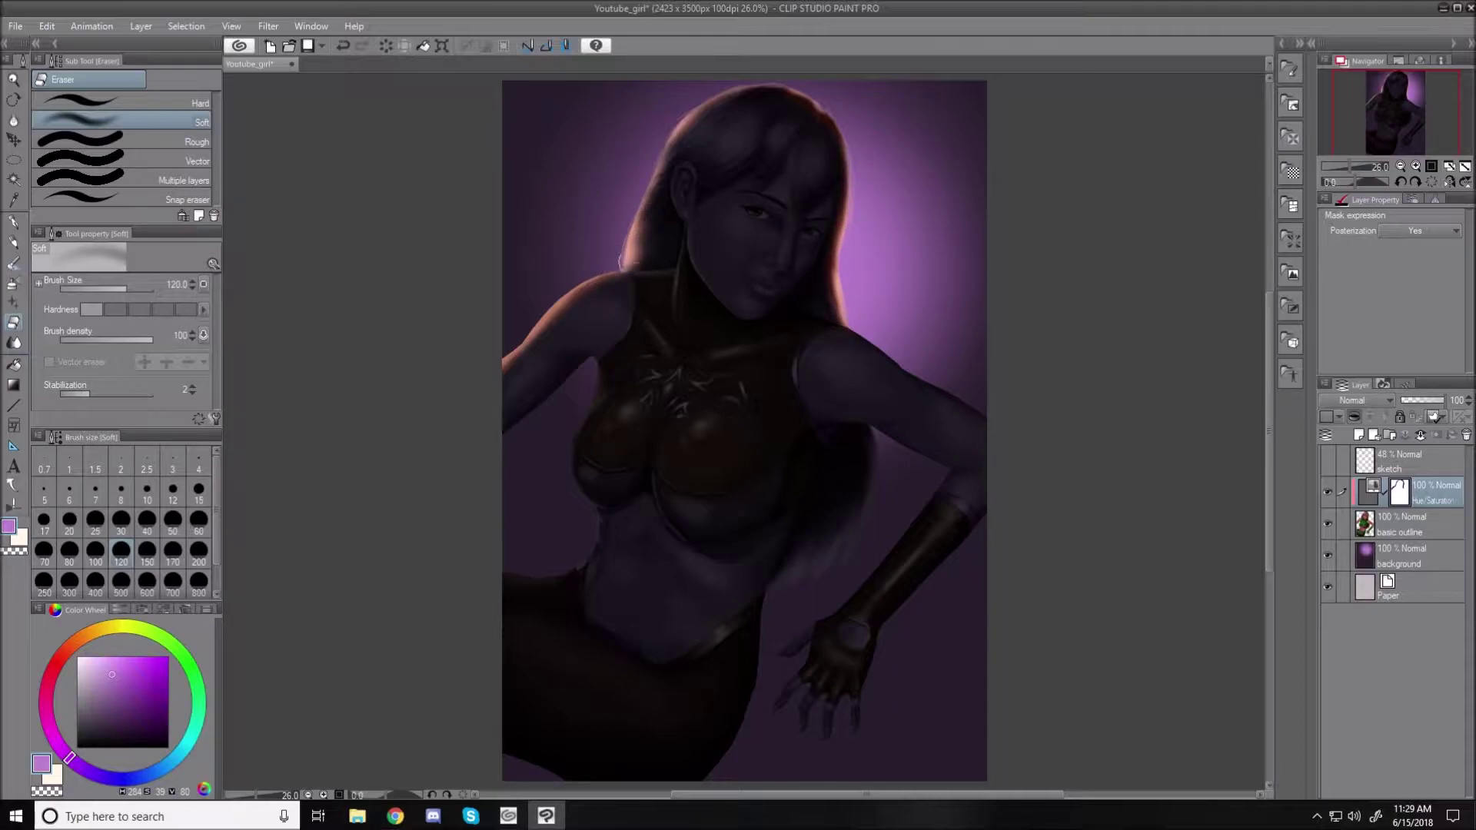
- Extend the erased rim light along the side of the torso, the hip, the bent arm and the gloved forearm
mouse_move(591, 376)
mouse_down()
mouse_move(558, 459)
mouse_move(594, 372)
mouse_move(565, 490)
mouse_move(571, 424)
mouse_move(589, 490)
mouse_move(577, 463)
mouse_move(611, 378)
mouse_move(599, 375)
mouse_move(575, 451)
mouse_move(582, 417)
mouse_move(593, 526)
mouse_move(582, 490)
mouse_move(581, 561)
mouse_move(578, 544)
mouse_move(489, 569)
mouse_move(542, 577)
mouse_move(475, 564)
mouse_move(584, 565)
mouse_up()
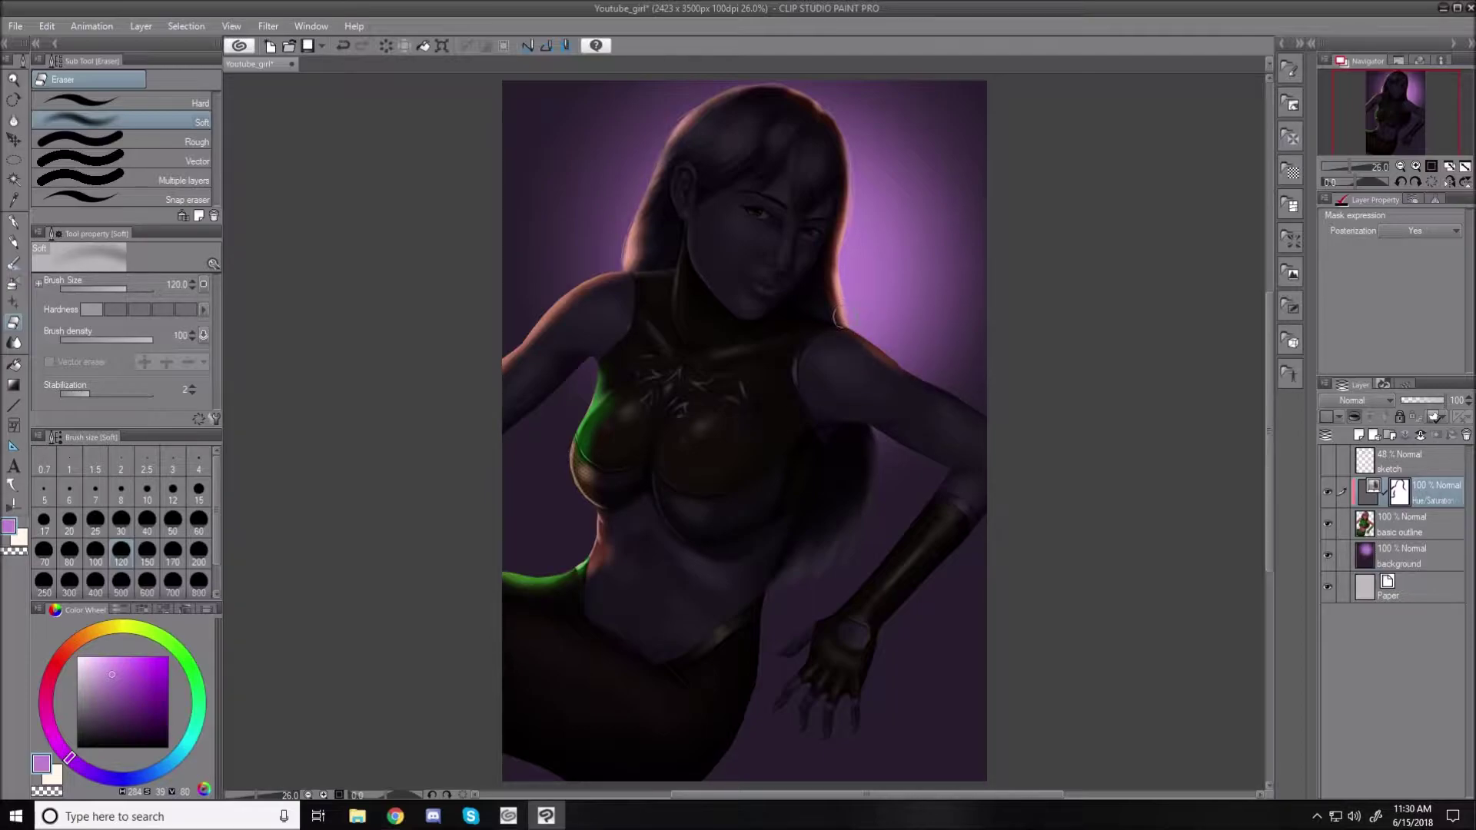
mouse_move(870, 354)
mouse_down()
mouse_move(968, 390)
mouse_move(978, 401)
mouse_move(952, 391)
mouse_move(973, 406)
mouse_move(941, 386)
mouse_move(969, 417)
mouse_up()
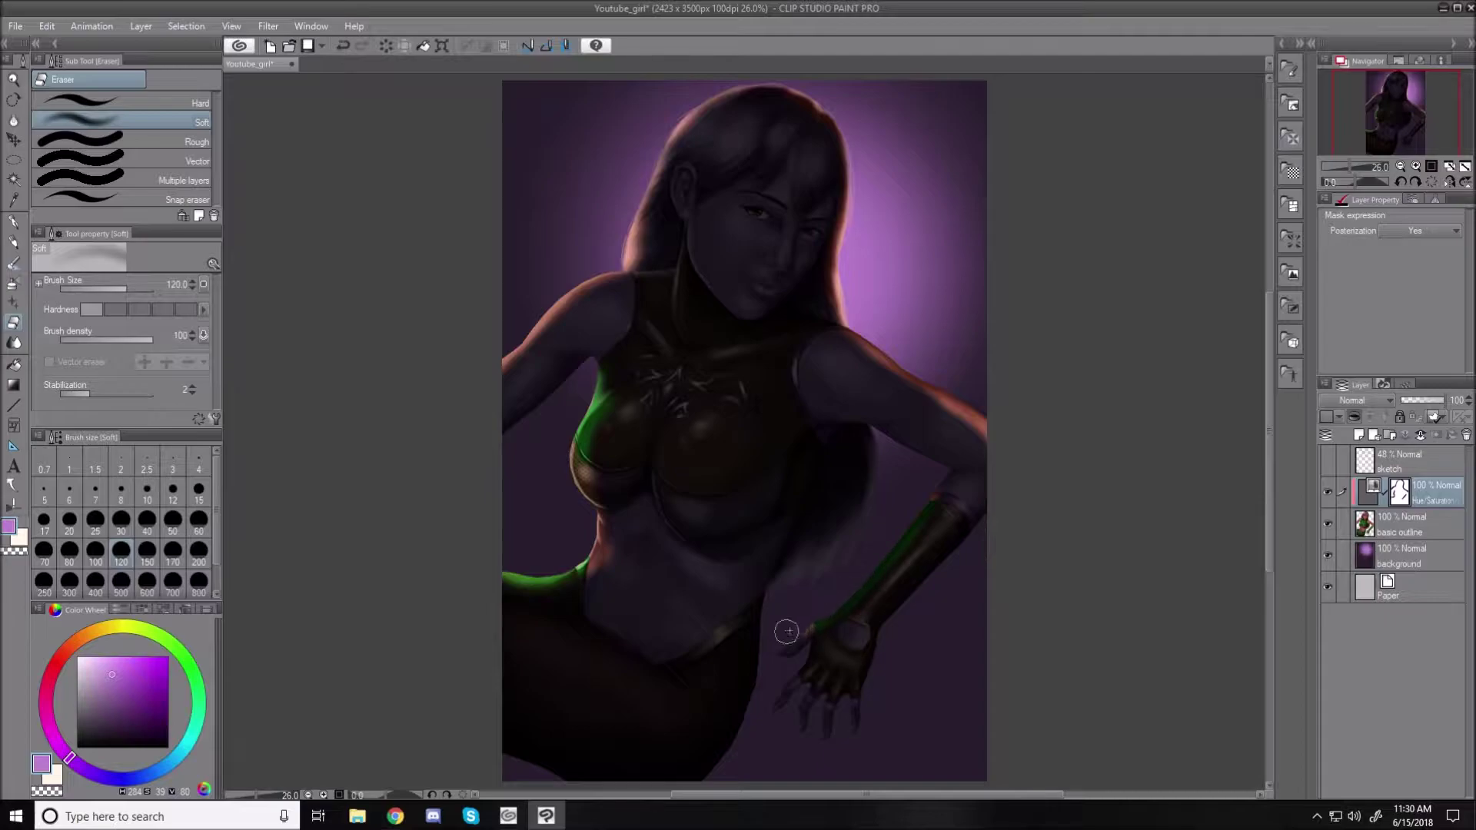
mouse_move(932, 493)
mouse_down()
mouse_move(889, 550)
mouse_move(945, 484)
mouse_move(835, 612)
mouse_up()
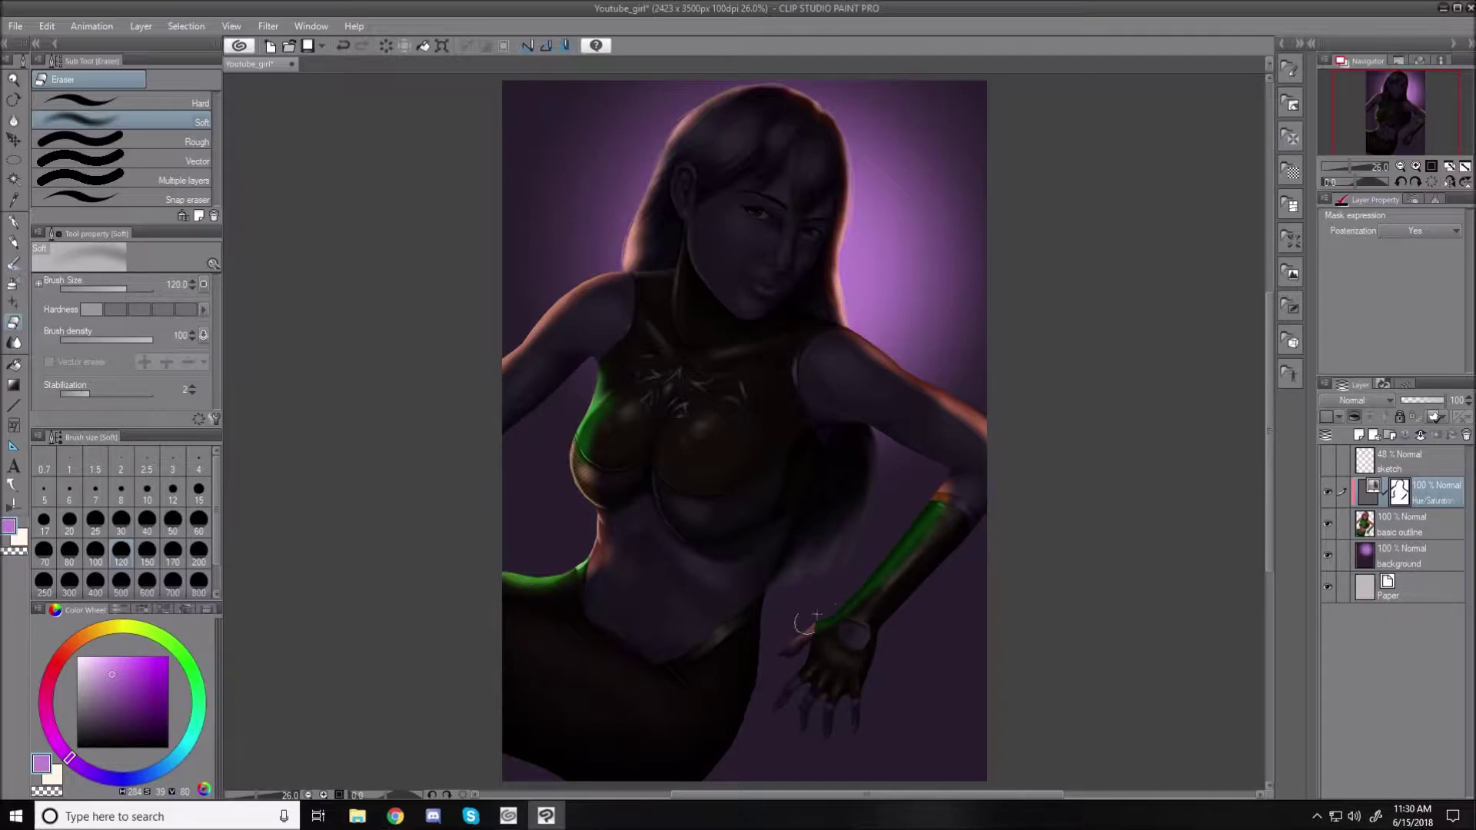
- Enlarge the eraser to 250 and widen the lit areas on the glove, both upper arms and the chest
key(bracketright)
key(bracketright)
key(bracketright)
key(bracketright)
mouse_move(946, 489)
mouse_down()
mouse_move(821, 616)
mouse_move(888, 582)
mouse_move(803, 622)
mouse_move(821, 613)
mouse_up()
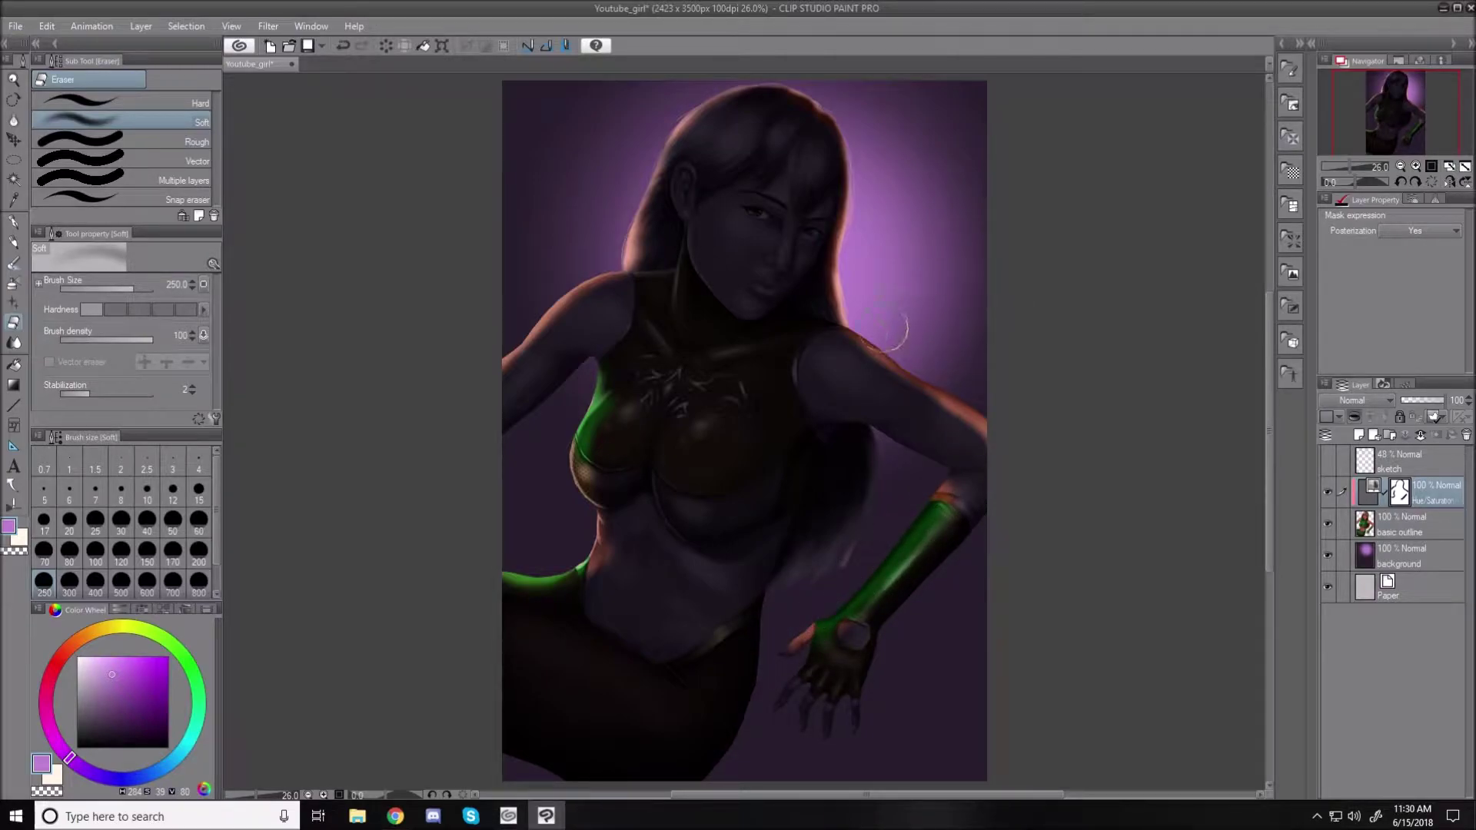
mouse_move(869, 325)
mouse_down()
mouse_move(828, 330)
mouse_move(877, 327)
mouse_move(858, 348)
mouse_move(838, 338)
mouse_move(907, 379)
mouse_move(883, 363)
mouse_move(912, 366)
mouse_move(1027, 446)
mouse_up()
drag(944, 397, 1071, 483)
mouse_move(606, 294)
mouse_down()
mouse_move(617, 266)
mouse_move(512, 318)
mouse_up()
mouse_move(599, 434)
mouse_down()
mouse_move(636, 392)
mouse_move(617, 421)
mouse_move(644, 392)
mouse_move(610, 414)
mouse_move(683, 402)
mouse_up()
- Erase the mask with a larger eraser to light the neck and side of the face, and reduce the eraser size to 100
key(bracketright)
key(bracketright)
key(bracketright)
key(bracketleft)
mouse_move(657, 340)
mouse_down()
mouse_move(699, 403)
mouse_move(684, 371)
mouse_move(680, 424)
mouse_move(735, 392)
mouse_move(643, 428)
mouse_move(720, 301)
mouse_move(715, 214)
mouse_move(736, 264)
mouse_move(730, 200)
mouse_move(718, 231)
mouse_move(758, 198)
mouse_move(729, 259)
mouse_move(762, 223)
mouse_move(764, 196)
mouse_move(741, 223)
mouse_move(747, 287)
mouse_move(755, 191)
mouse_move(725, 201)
mouse_move(692, 184)
mouse_up()
key(bracketleft)
key(bracketleft)
key(bracketleft)
key(bracketleft)
key(bracketleft)
key(bracketleft)
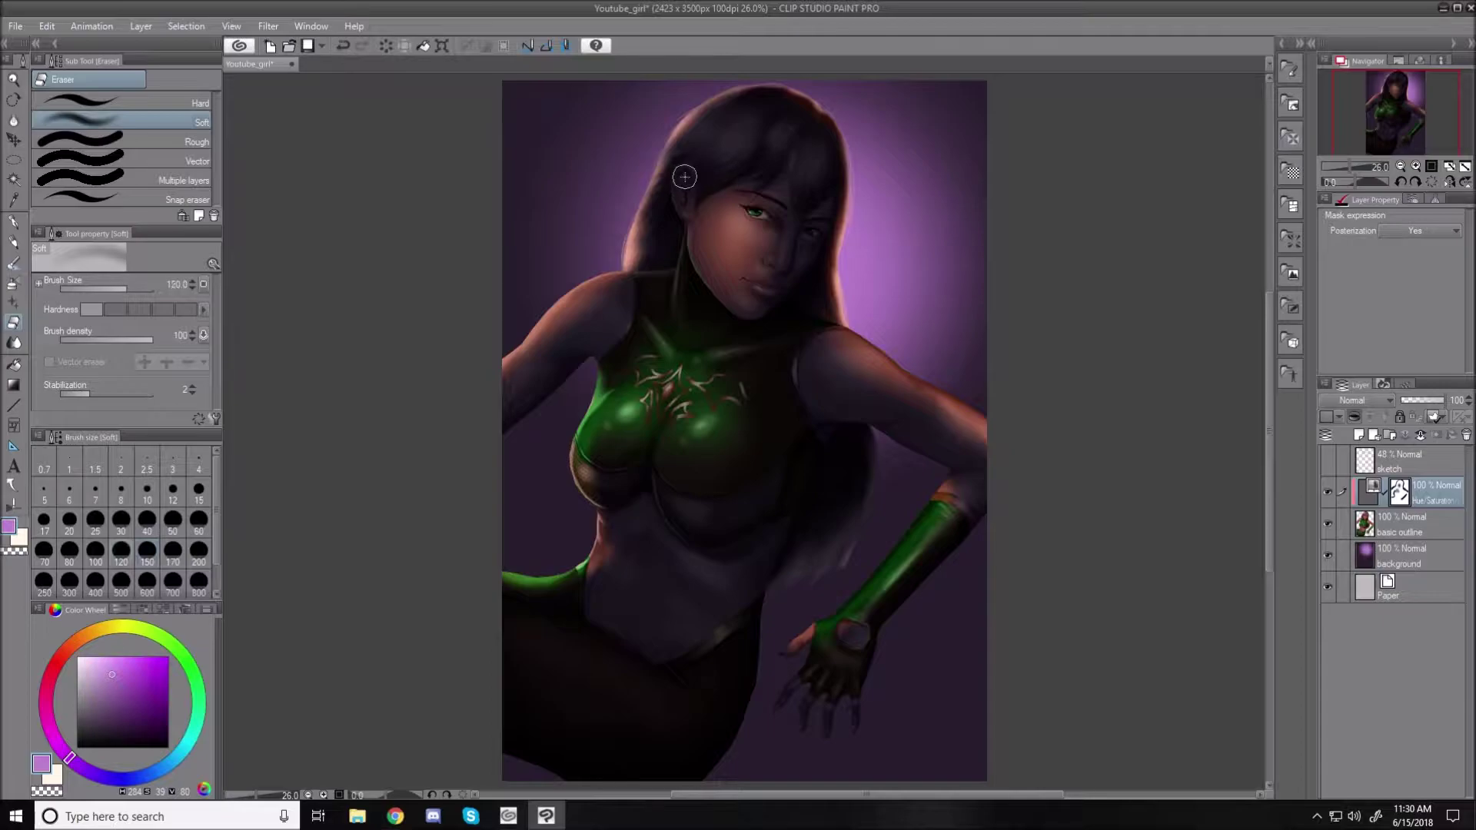
- Erase the correction layer's mask with the eraser at sizes 30 to 70 to light the ear and the nose
key(bracketleft)
key(bracketleft)
key(bracketleft)
key(bracketleft)
key(bracketleft)
key(bracketleft)
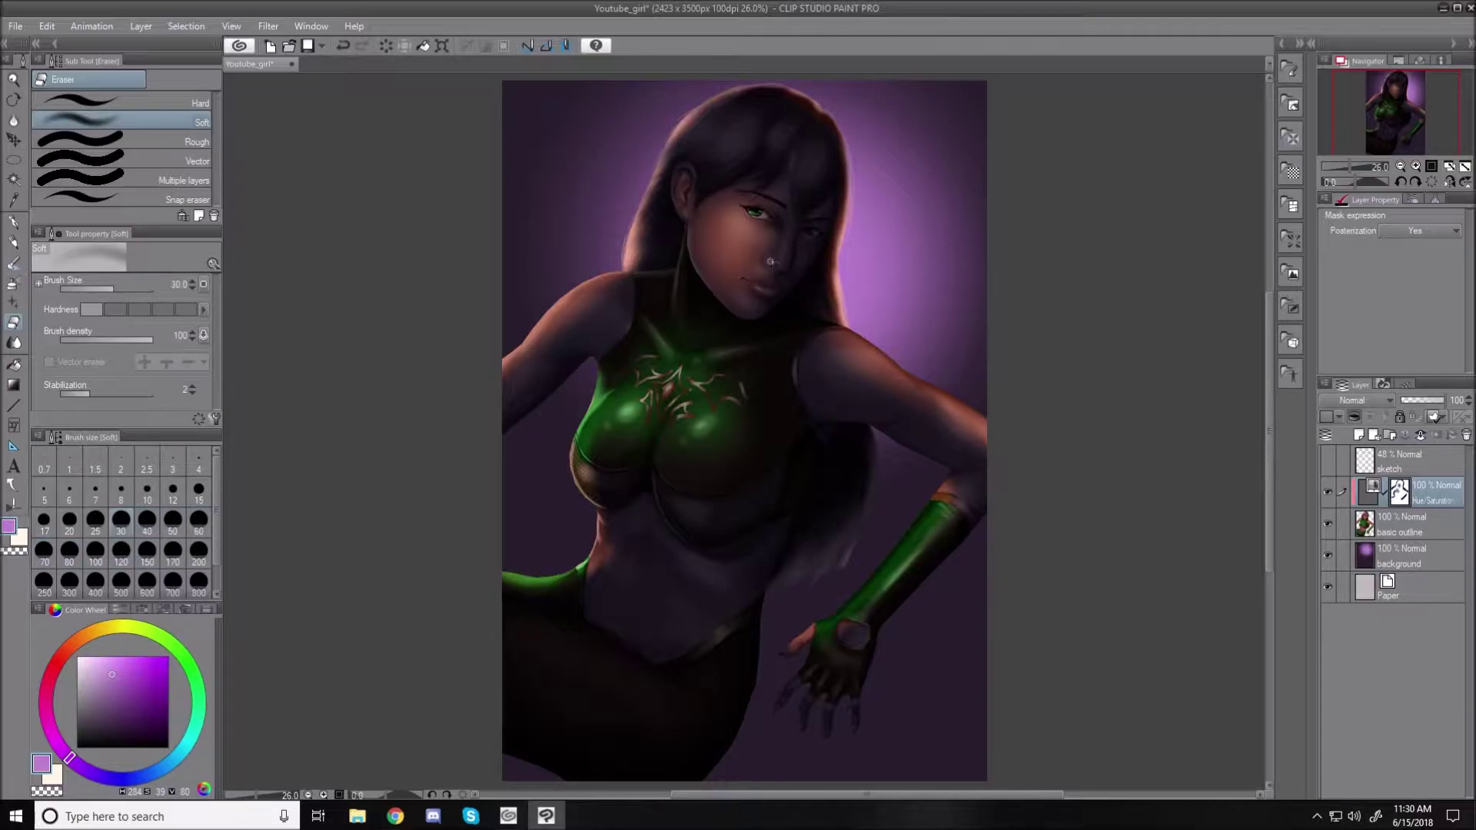
key(bracketright)
key(bracketright)
key(bracketright)
key(bracketright)
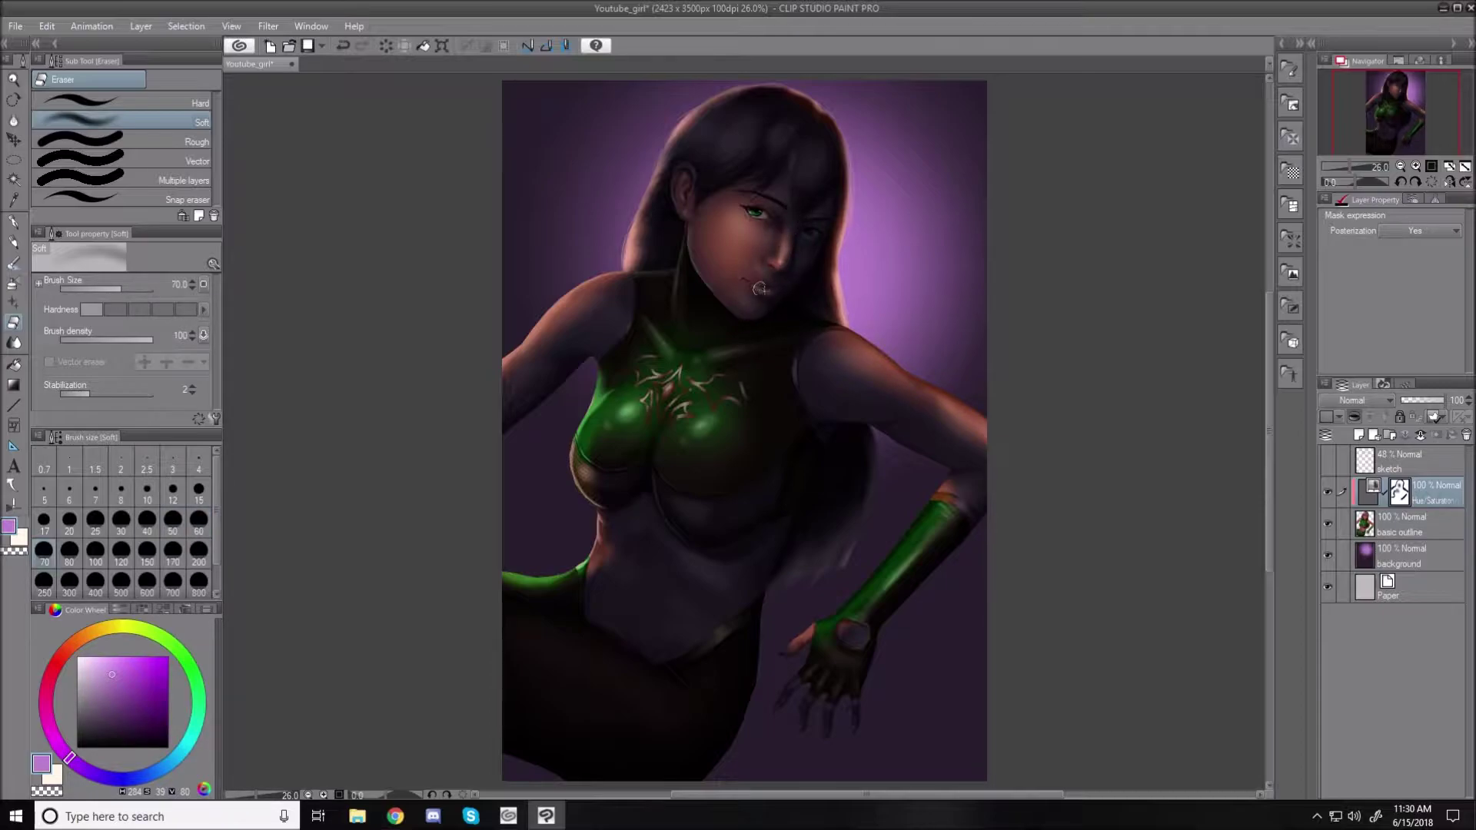
- Light the lips, chin and far side of the face by erasing the mask with eraser sizes of 150 and above
key(bracketright)
key(bracketright)
key(bracketright)
key(bracketright)
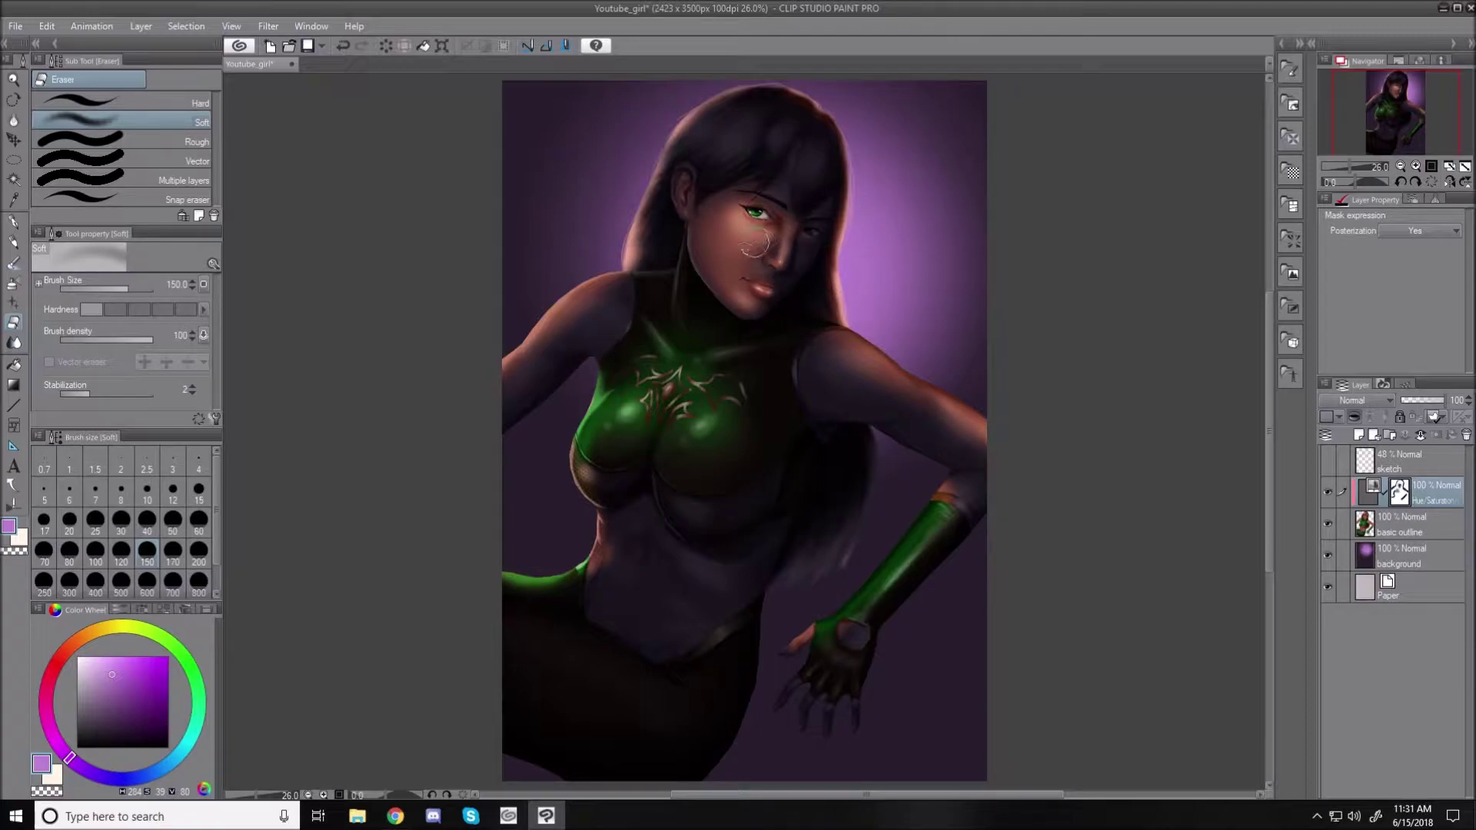
key(bracketleft)
key(bracketleft)
key(bracketleft)
key(bracketleft)
key(bracketleft)
key(bracketright)
key(bracketright)
key(bracketright)
key(bracketright)
key(bracketright)
key(bracketright)
drag(804, 253, 784, 234)
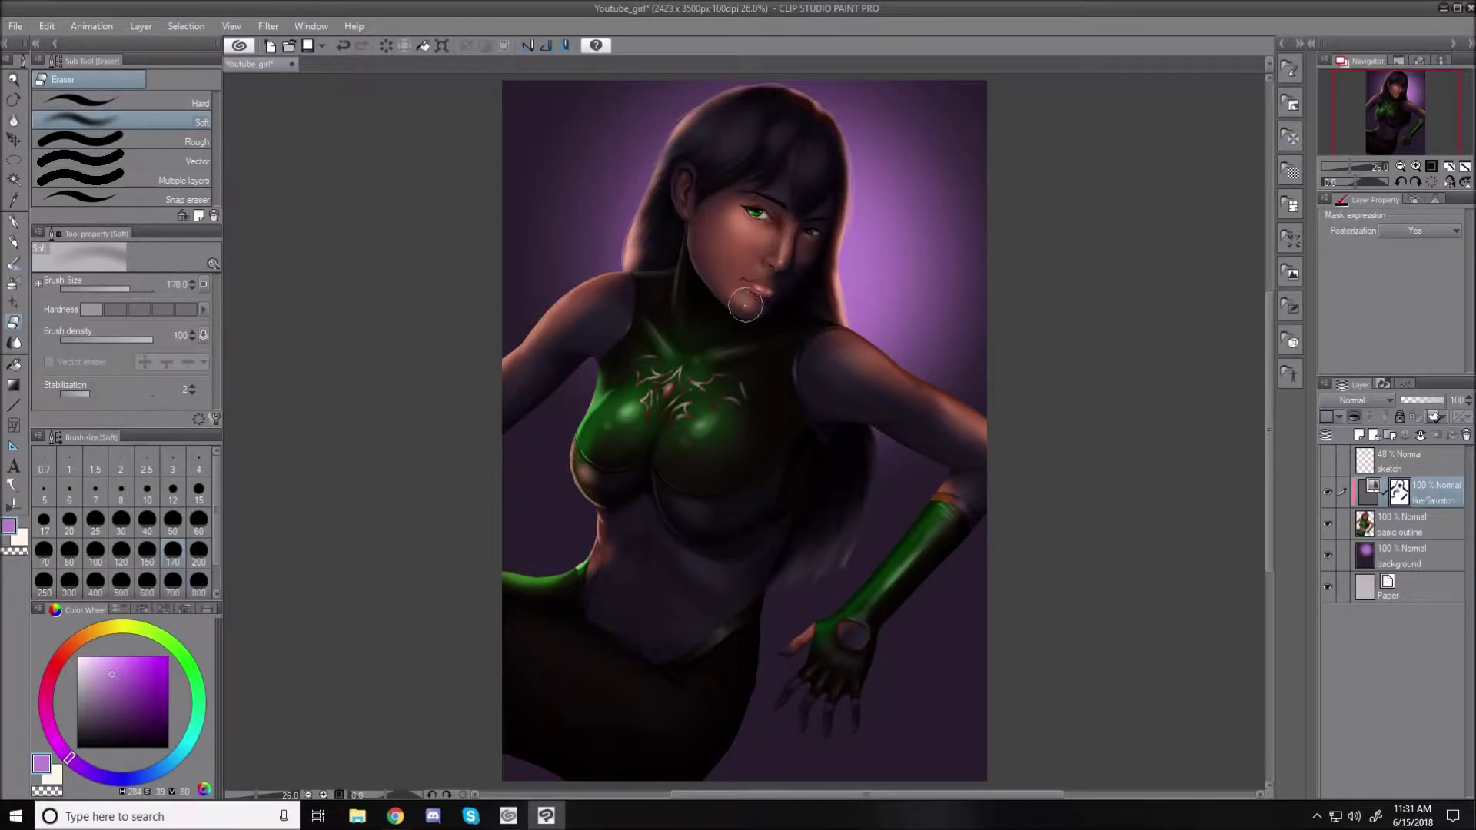
key(bracketright)
key(bracketright)
mouse_move(754, 294)
mouse_down()
mouse_move(792, 257)
mouse_move(752, 290)
mouse_up()
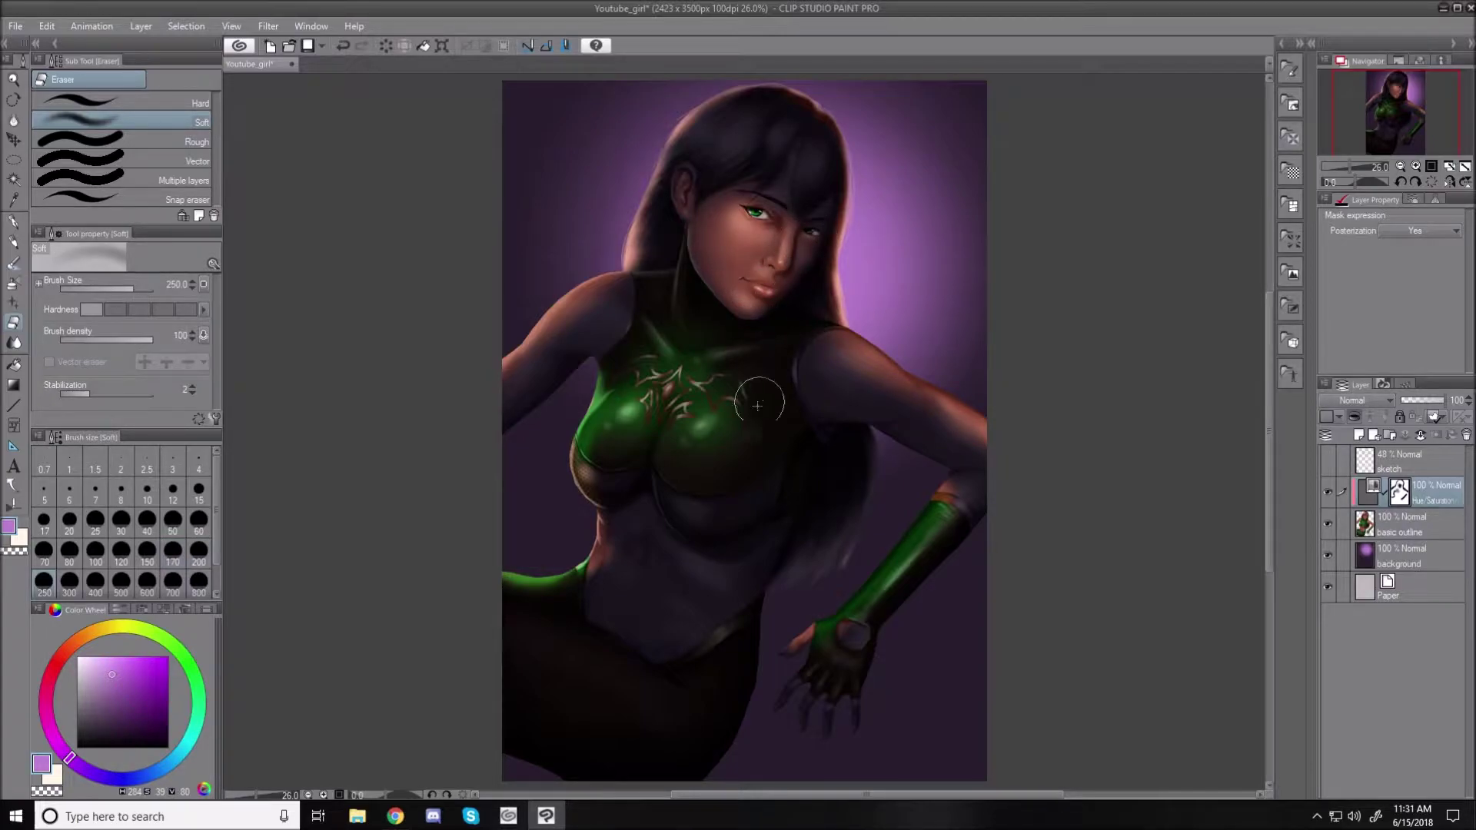
- Erase the mask broadly over the chest, abdomen and thigh, and light the hip trim with the eraser at size 120
key(bracketright)
key(bracketright)
mouse_move(724, 409)
mouse_down()
mouse_move(686, 444)
mouse_move(692, 426)
mouse_move(709, 440)
mouse_move(686, 458)
mouse_move(694, 414)
mouse_move(728, 394)
mouse_move(702, 399)
mouse_move(727, 358)
mouse_move(654, 370)
mouse_move(666, 296)
mouse_move(663, 356)
mouse_move(610, 404)
mouse_move(662, 342)
mouse_move(624, 327)
mouse_move(625, 292)
mouse_move(531, 336)
mouse_move(600, 287)
mouse_move(509, 358)
mouse_move(517, 346)
mouse_move(590, 530)
mouse_move(616, 546)
mouse_move(612, 521)
mouse_move(568, 605)
mouse_move(607, 532)
mouse_move(592, 599)
mouse_move(544, 645)
mouse_move(534, 597)
mouse_move(520, 632)
mouse_move(493, 629)
mouse_move(649, 698)
mouse_move(455, 612)
mouse_move(577, 648)
mouse_move(486, 633)
mouse_move(580, 638)
mouse_move(620, 710)
mouse_move(480, 629)
mouse_move(703, 721)
mouse_move(616, 690)
mouse_move(702, 692)
mouse_move(735, 666)
mouse_move(669, 689)
mouse_move(734, 683)
mouse_move(731, 719)
mouse_move(549, 660)
mouse_move(467, 655)
mouse_move(475, 623)
mouse_move(548, 670)
mouse_move(506, 659)
mouse_move(631, 710)
mouse_move(471, 613)
mouse_move(654, 700)
mouse_move(697, 668)
mouse_up()
key(bracketleft)
key(bracketleft)
key(bracketleft)
key(bracketleft)
key(bracketleft)
key(bracketleft)
mouse_move(691, 667)
mouse_down()
mouse_move(764, 614)
mouse_move(687, 672)
mouse_move(736, 650)
mouse_up()
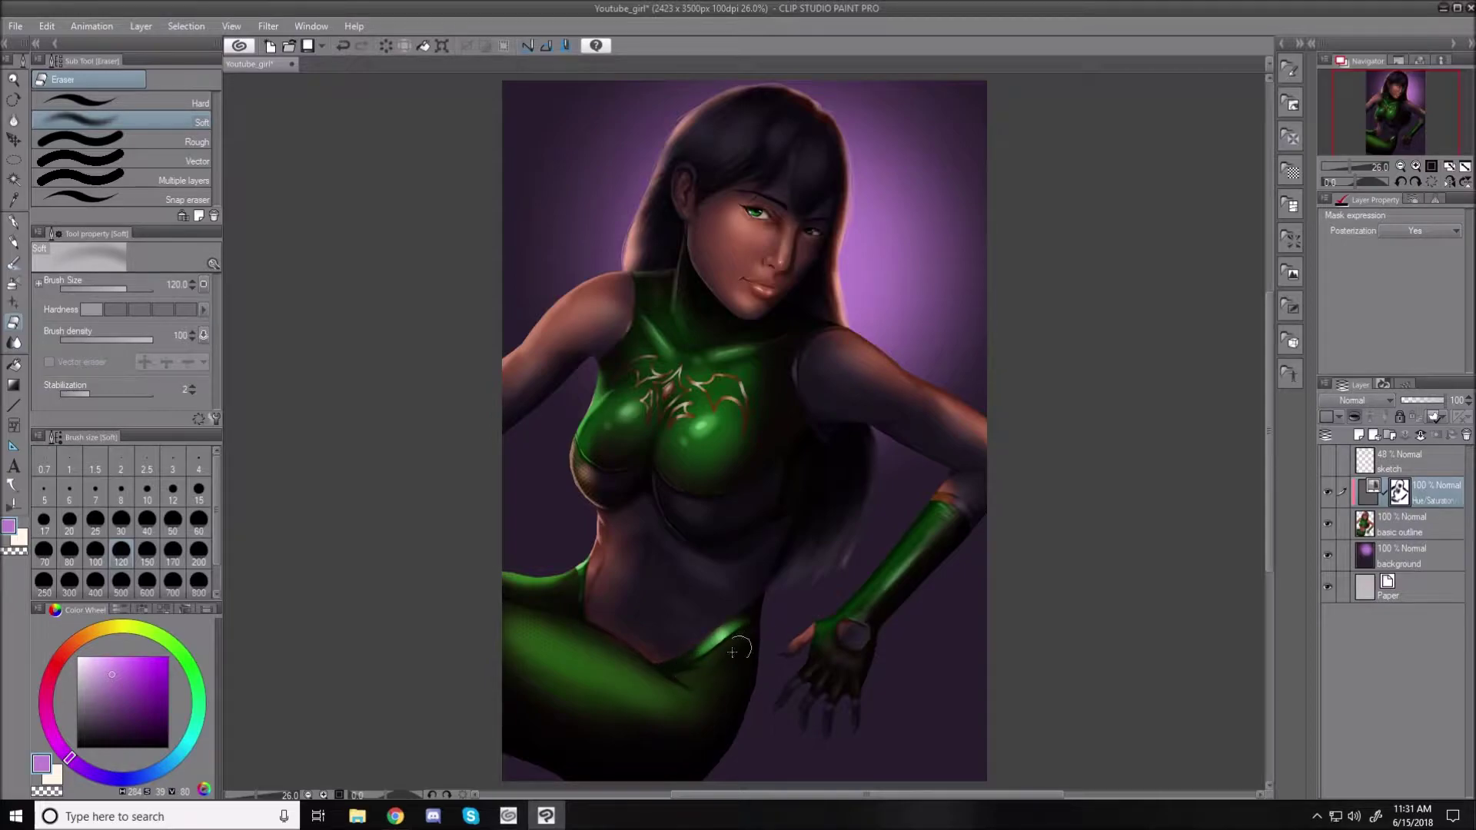
- Set the eraser size to 250 and light the long hair hanging behind the bent arm
key(bracketright)
key(bracketright)
key(bracketright)
key(bracketright)
mouse_move(807, 560)
mouse_down()
mouse_move(843, 544)
mouse_move(849, 523)
mouse_move(804, 583)
mouse_move(838, 519)
mouse_move(851, 541)
mouse_move(873, 448)
mouse_up()
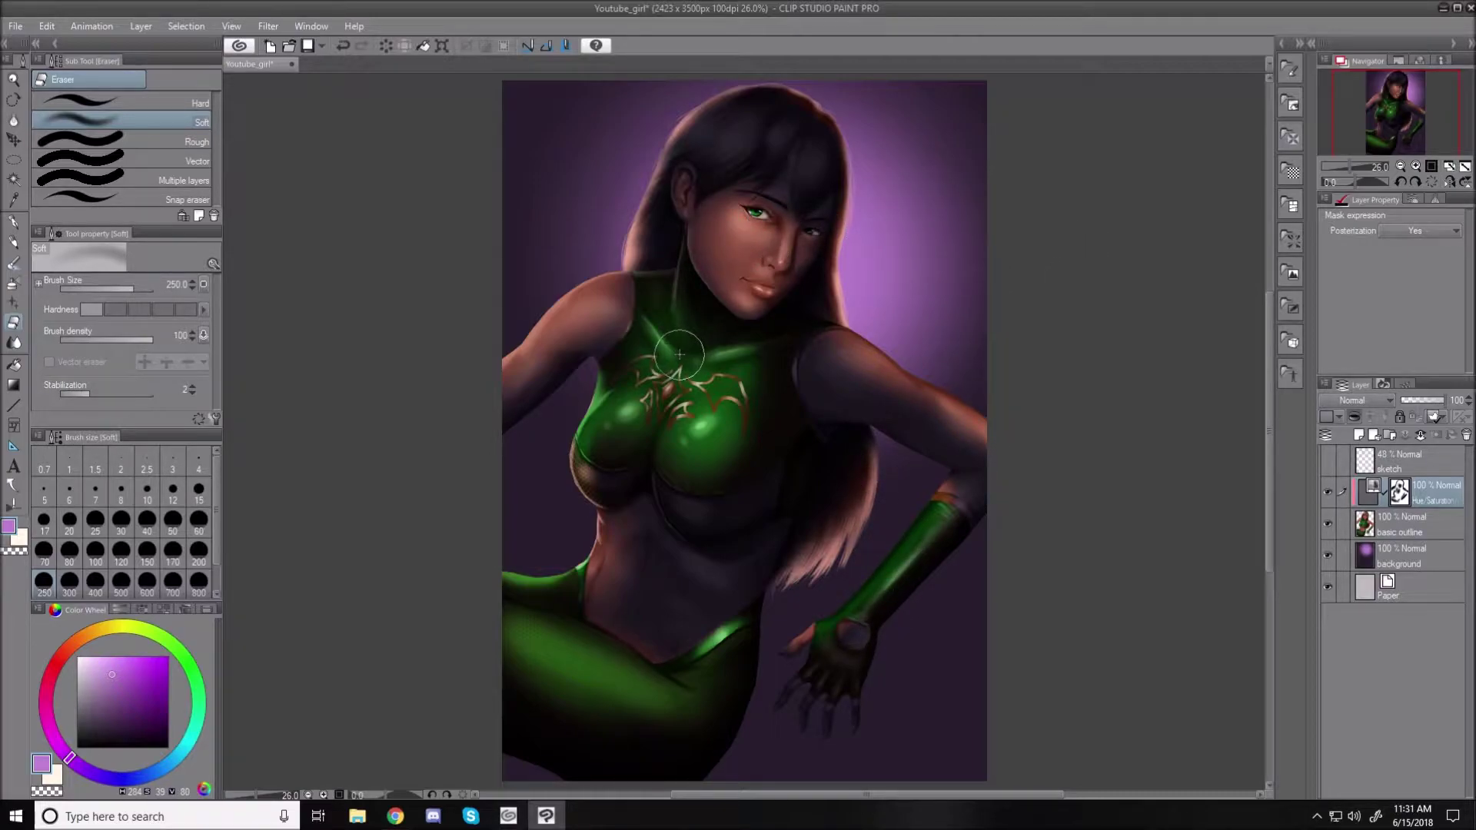
- Erase the mask over the suit's collar, the panels under the bust, and the crown and side of the hair
drag(686, 308, 691, 322)
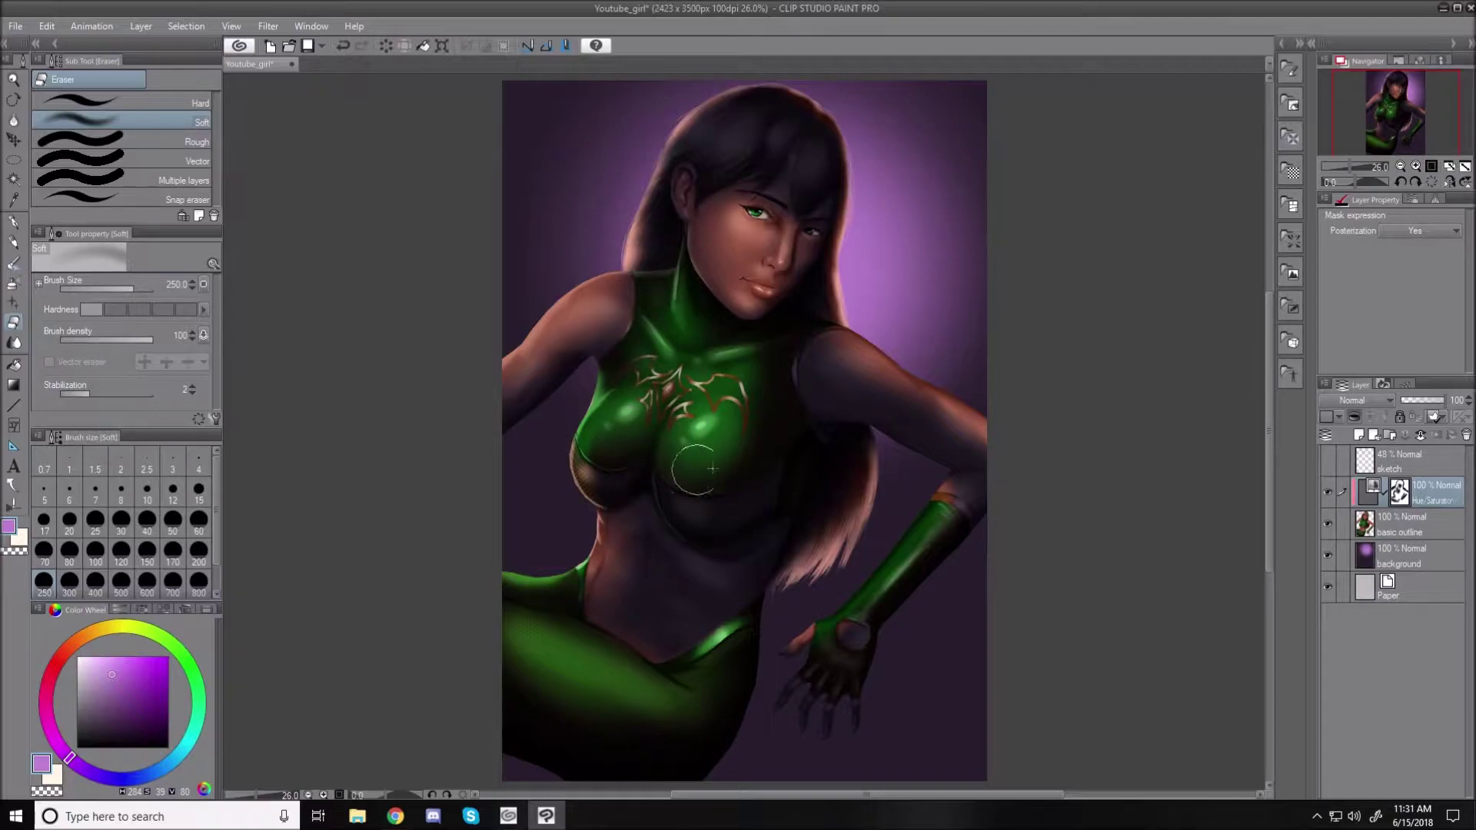
drag(676, 499, 734, 527)
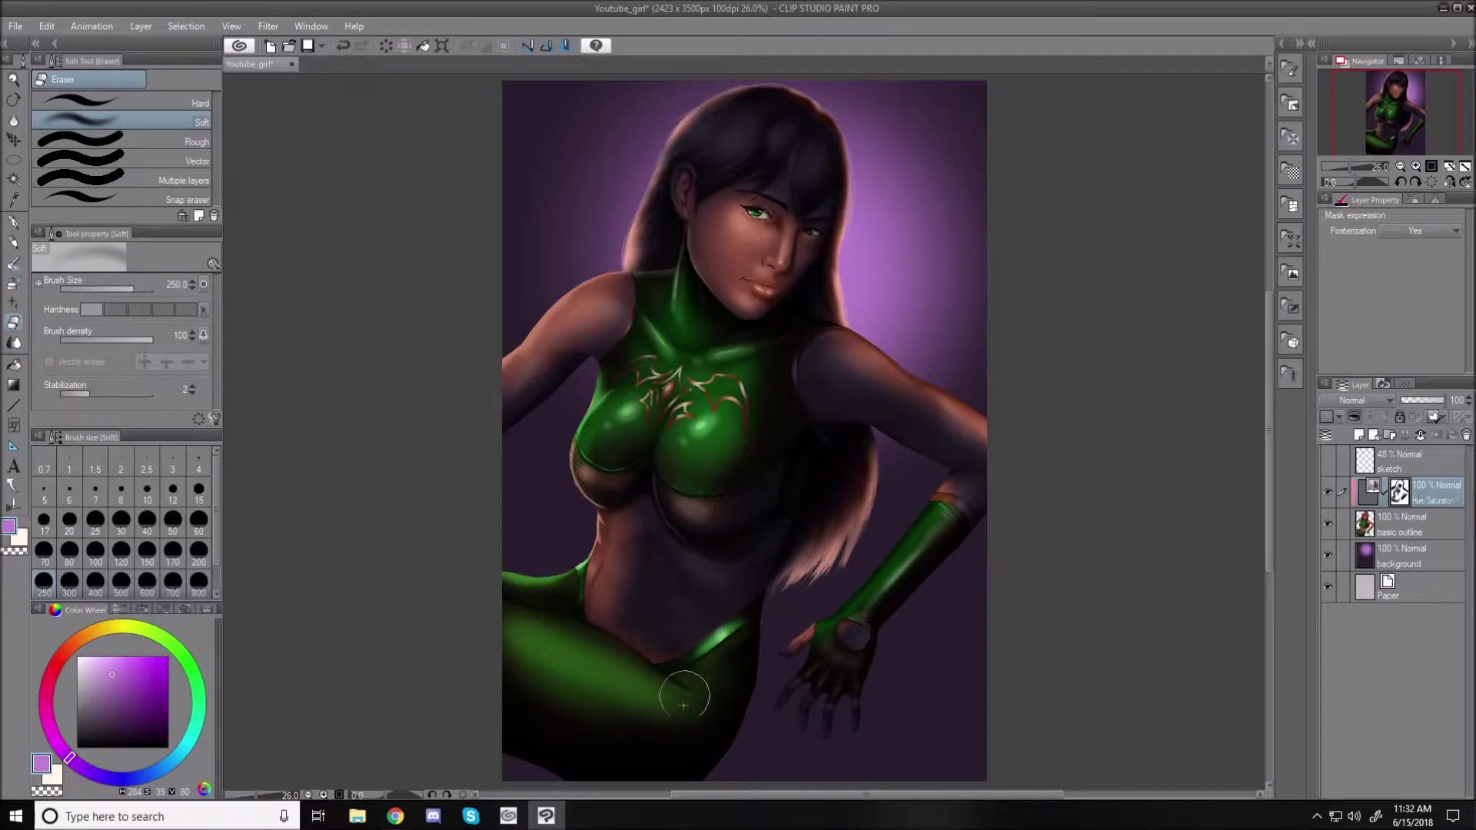
mouse_move(726, 116)
mouse_down()
mouse_move(676, 142)
mouse_move(717, 109)
mouse_move(687, 136)
mouse_move(756, 111)
mouse_move(715, 161)
mouse_move(731, 129)
mouse_move(710, 137)
mouse_move(779, 93)
mouse_move(716, 112)
mouse_move(777, 91)
mouse_move(660, 166)
mouse_move(632, 239)
mouse_up()
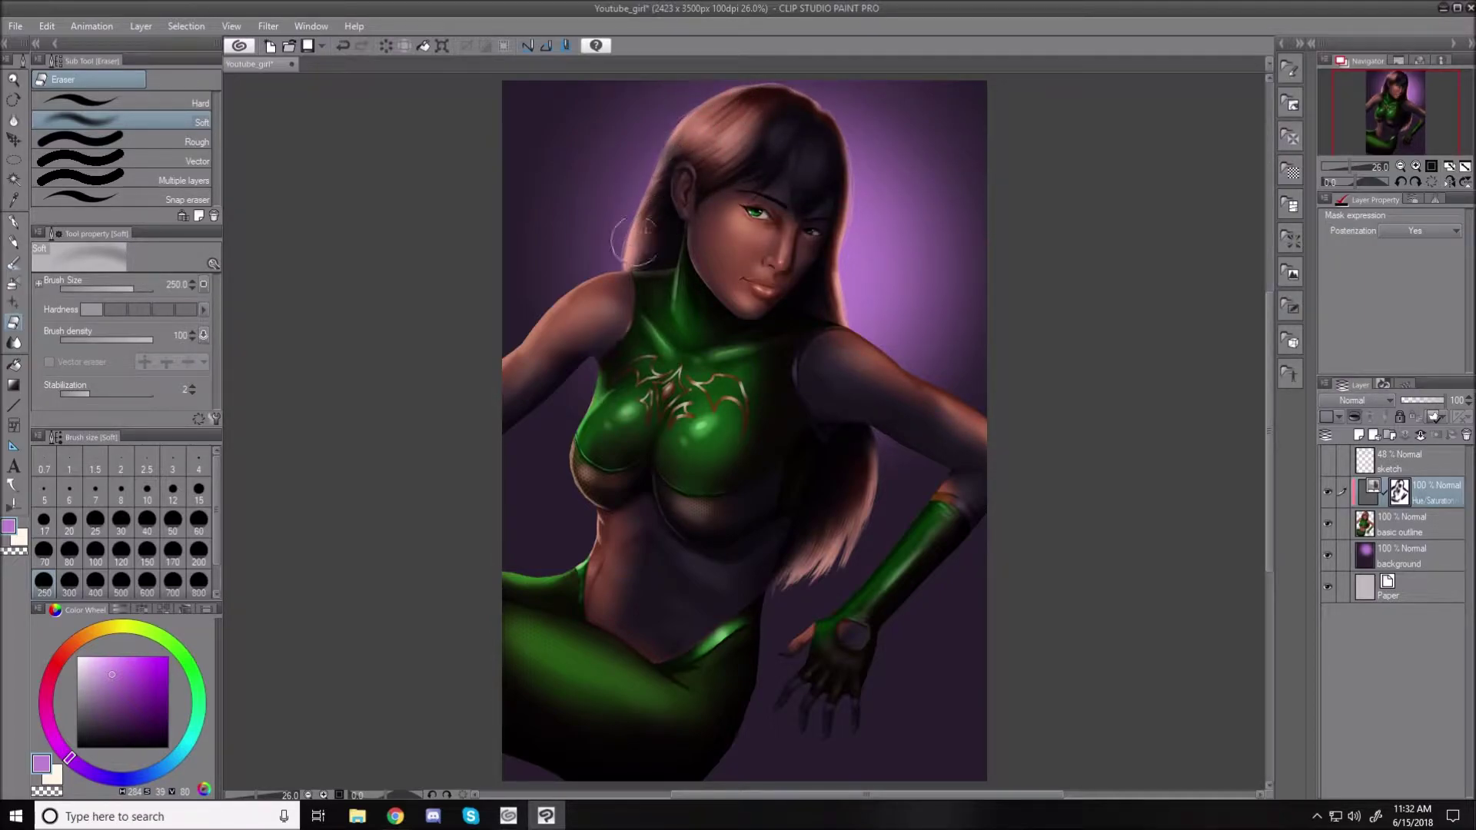
drag(784, 120, 765, 137)
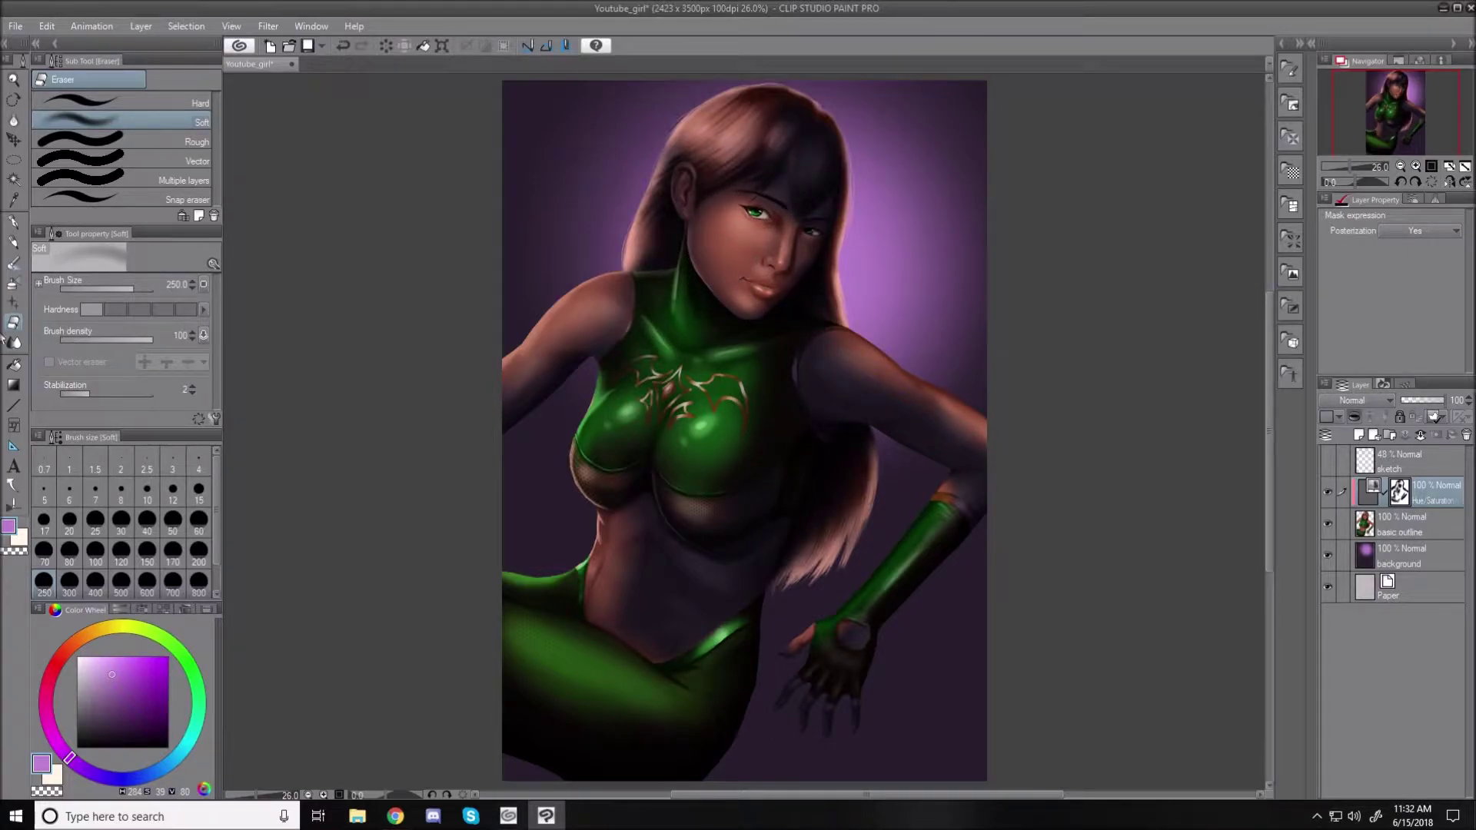
- Paint shadow back into the mask around the face with the Soft airbrush, varying the size up to 120
click(15, 285)
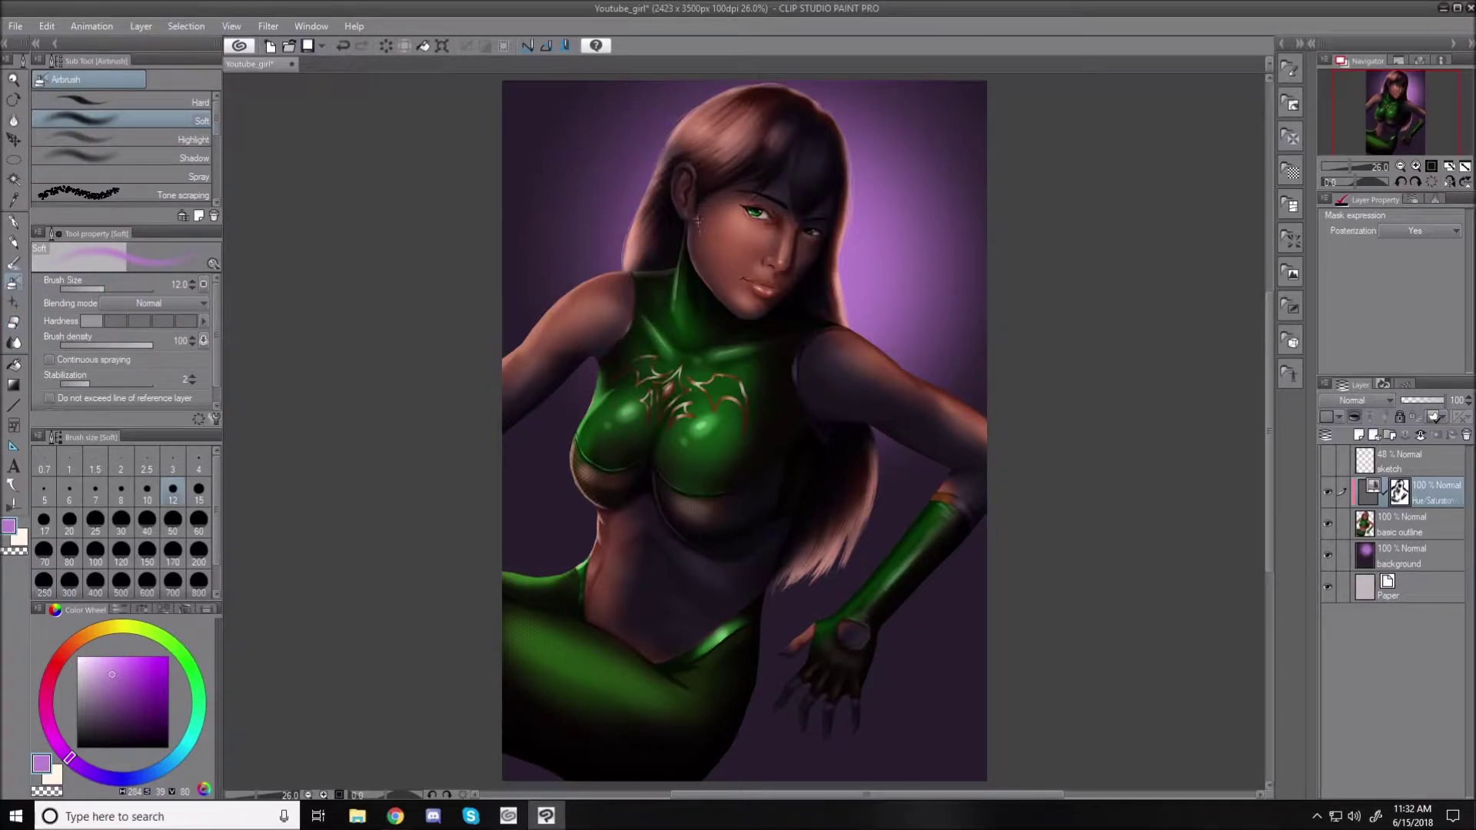
key(bracketright)
key(bracketright)
key(bracketright)
key(bracketright)
key(bracketright)
key(bracketright)
key(bracketright)
key(bracketright)
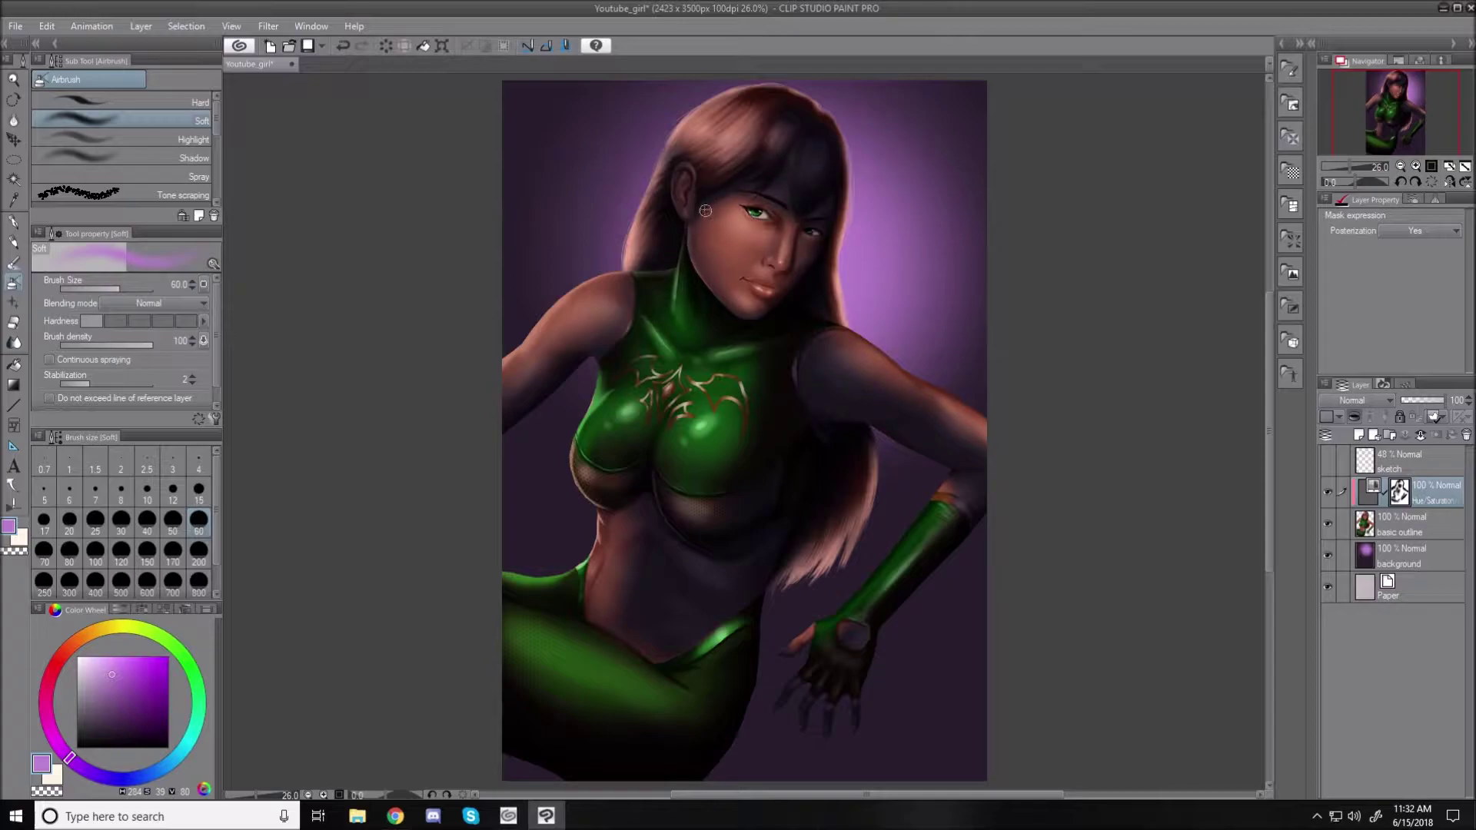
key(bracketleft)
key(bracketright)
key(bracketleft)
key(bracketleft)
key(bracketleft)
key(bracketright)
key(bracketright)
key(bracketright)
key(bracketright)
key(bracketright)
key(bracketright)
key(bracketright)
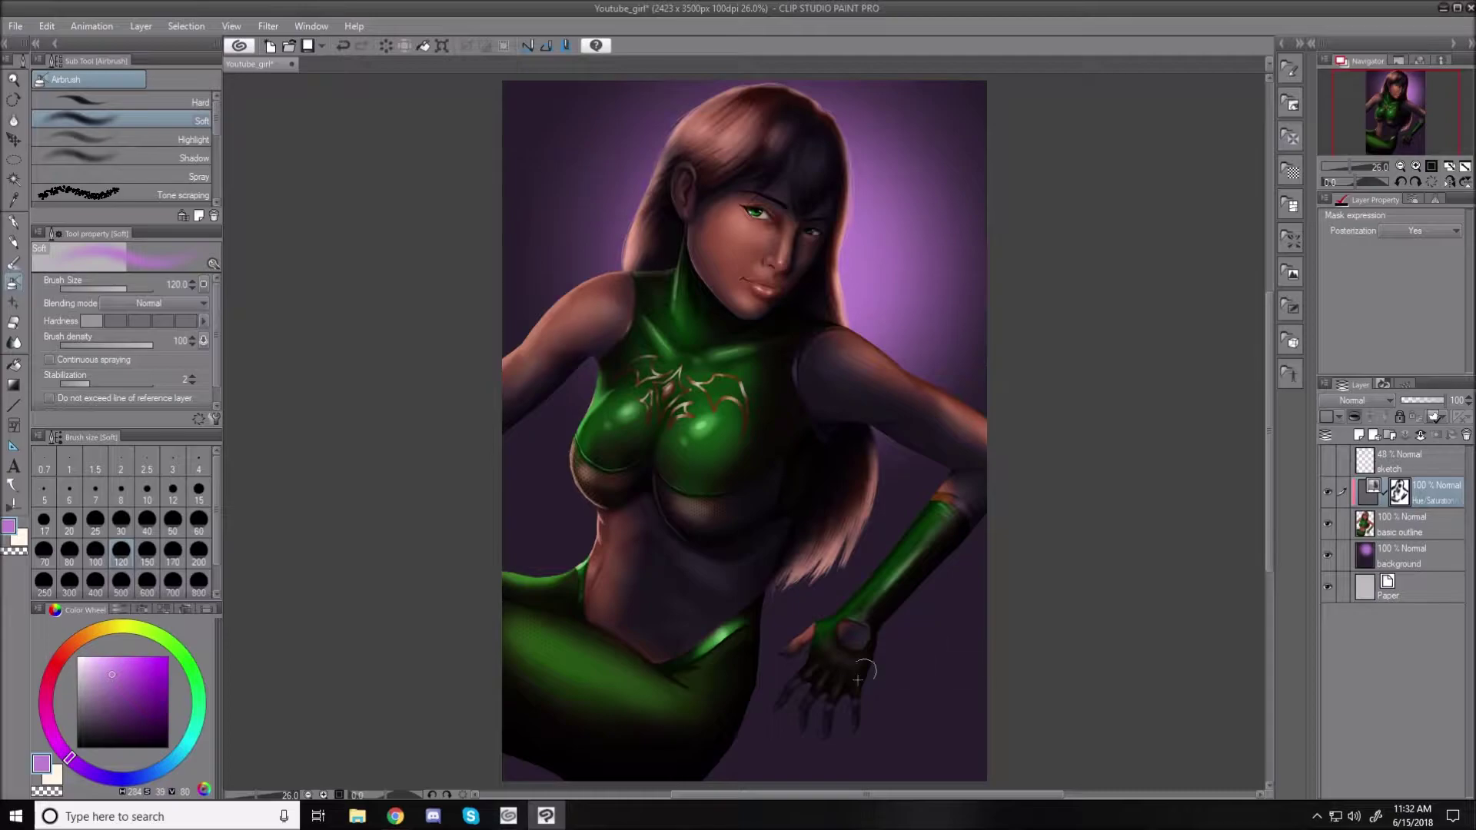
- Light the gloved hand with the Soft eraser at size 250, and the fringe with the size reduced to 100
click(15, 326)
mouse_move(809, 609)
mouse_down()
mouse_move(853, 661)
mouse_move(824, 648)
mouse_move(794, 679)
mouse_move(809, 695)
mouse_move(826, 692)
mouse_move(856, 597)
mouse_up()
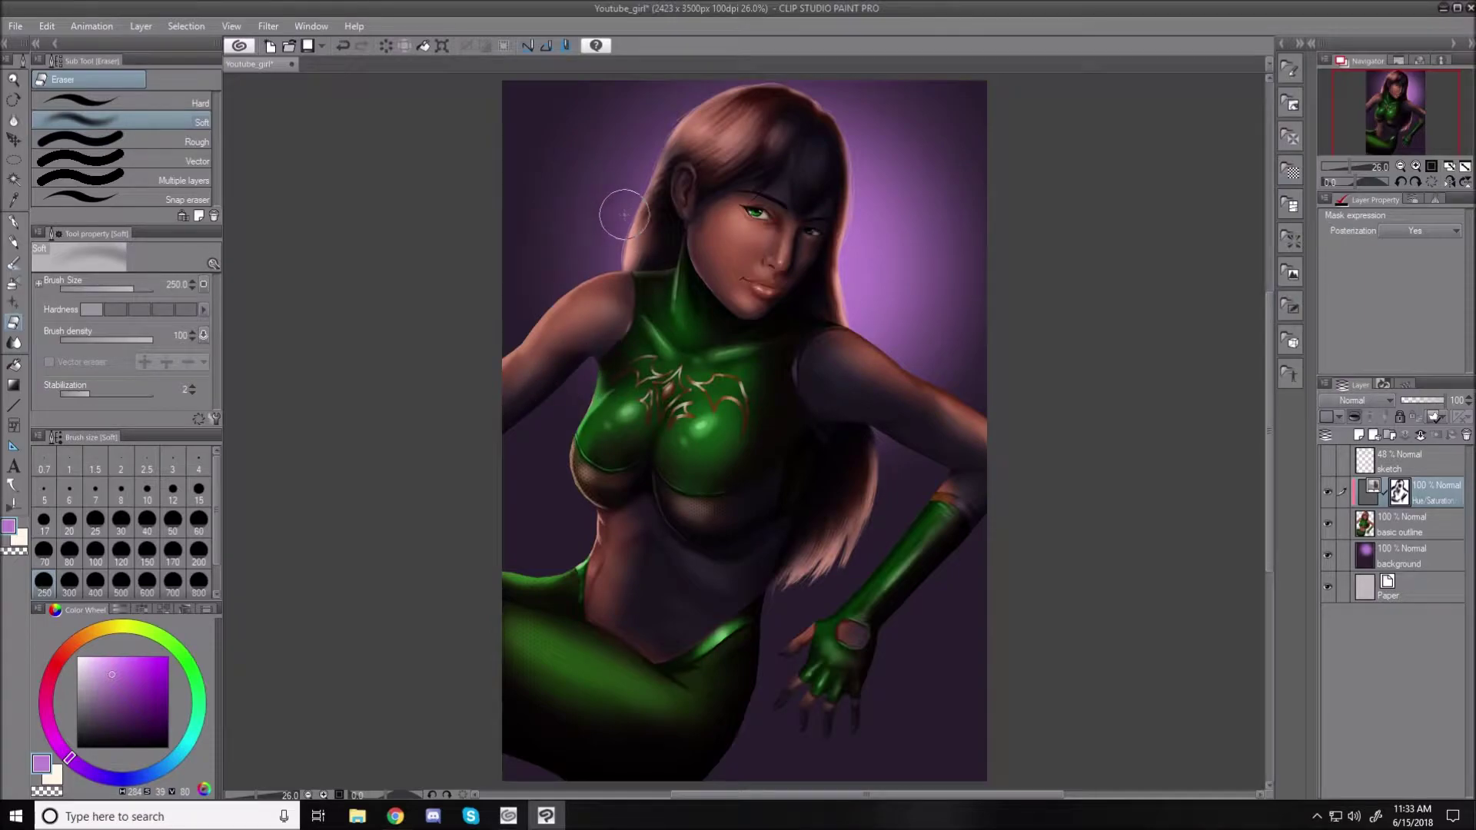
key(bracketleft)
key(bracketleft)
key(bracketleft)
key(bracketleft)
key(bracketleft)
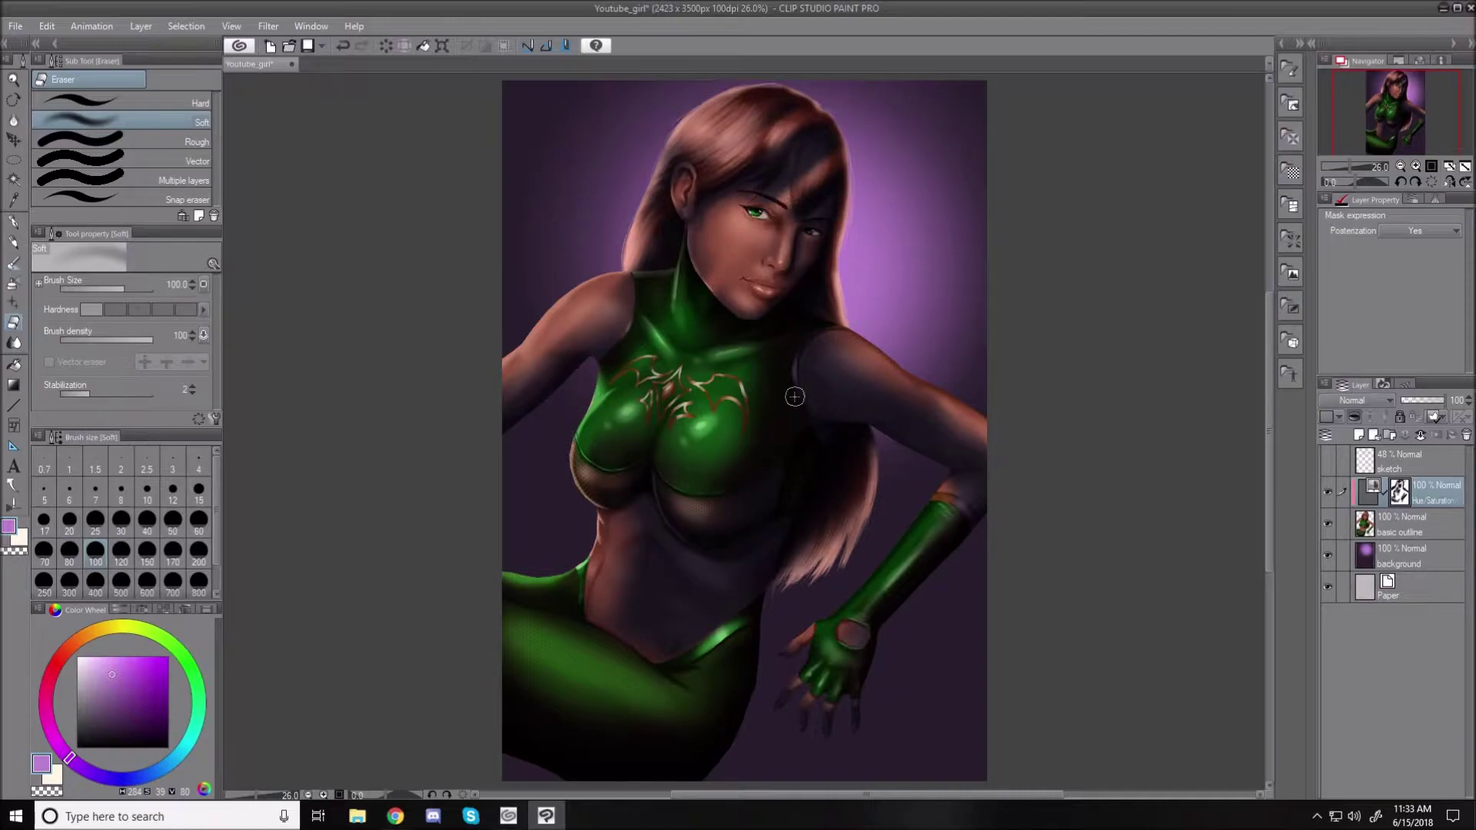
- Set the eraser size to 150 and light the suit's shoulder edge and the side of the chest
key(bracketright)
key(bracketright)
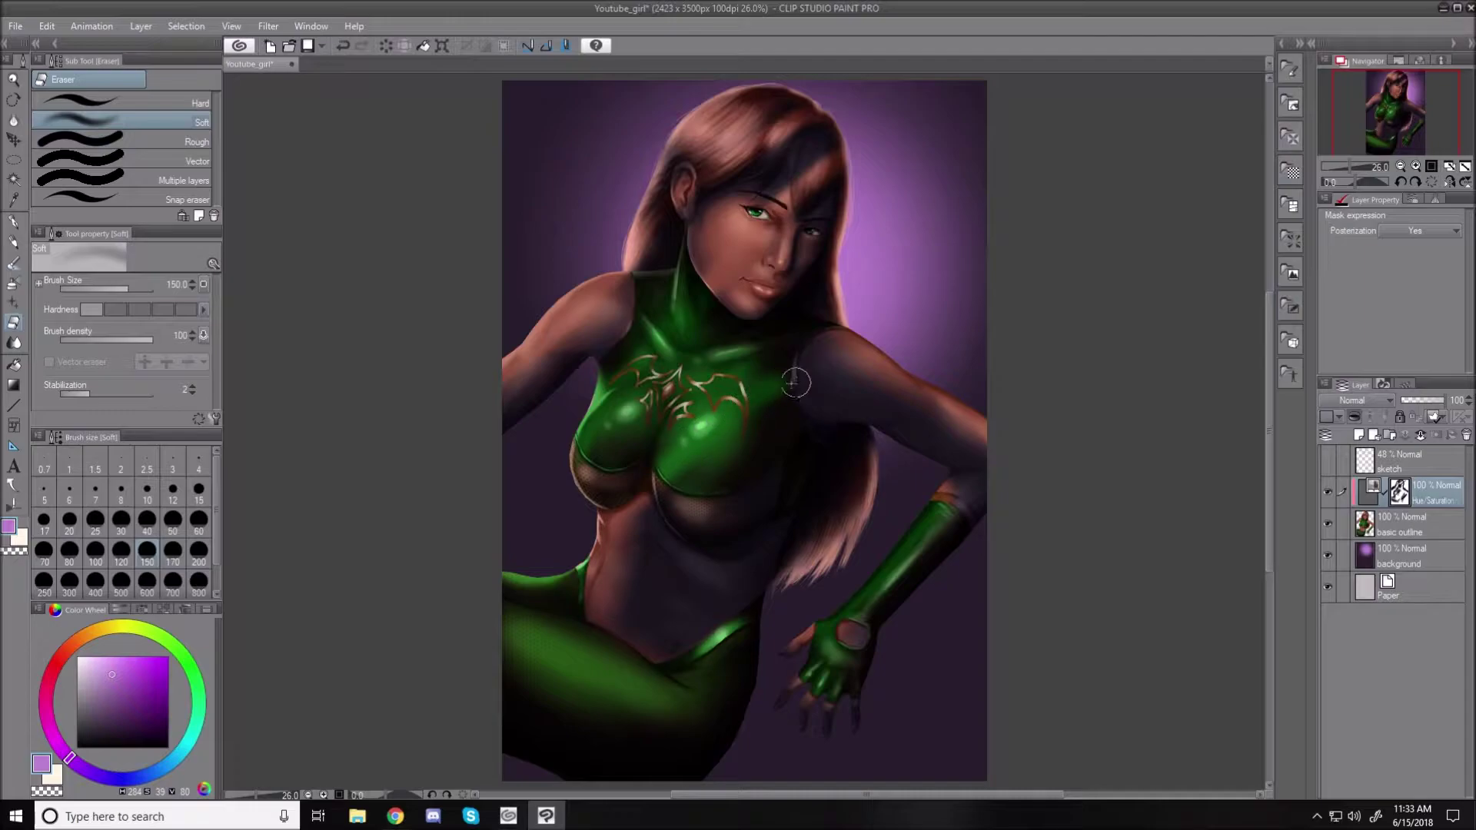
drag(780, 383, 866, 306)
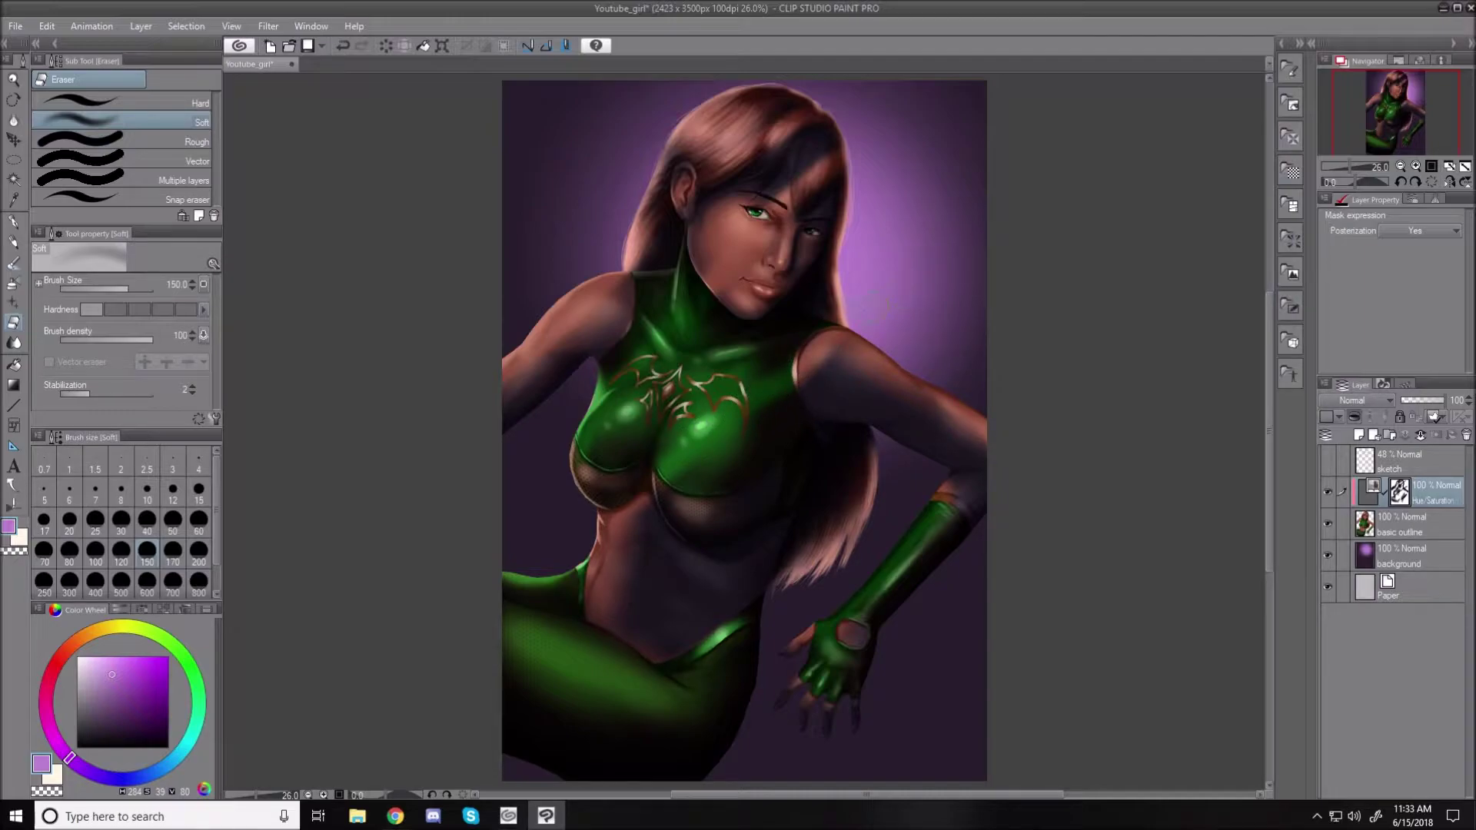
drag(725, 413, 632, 497)
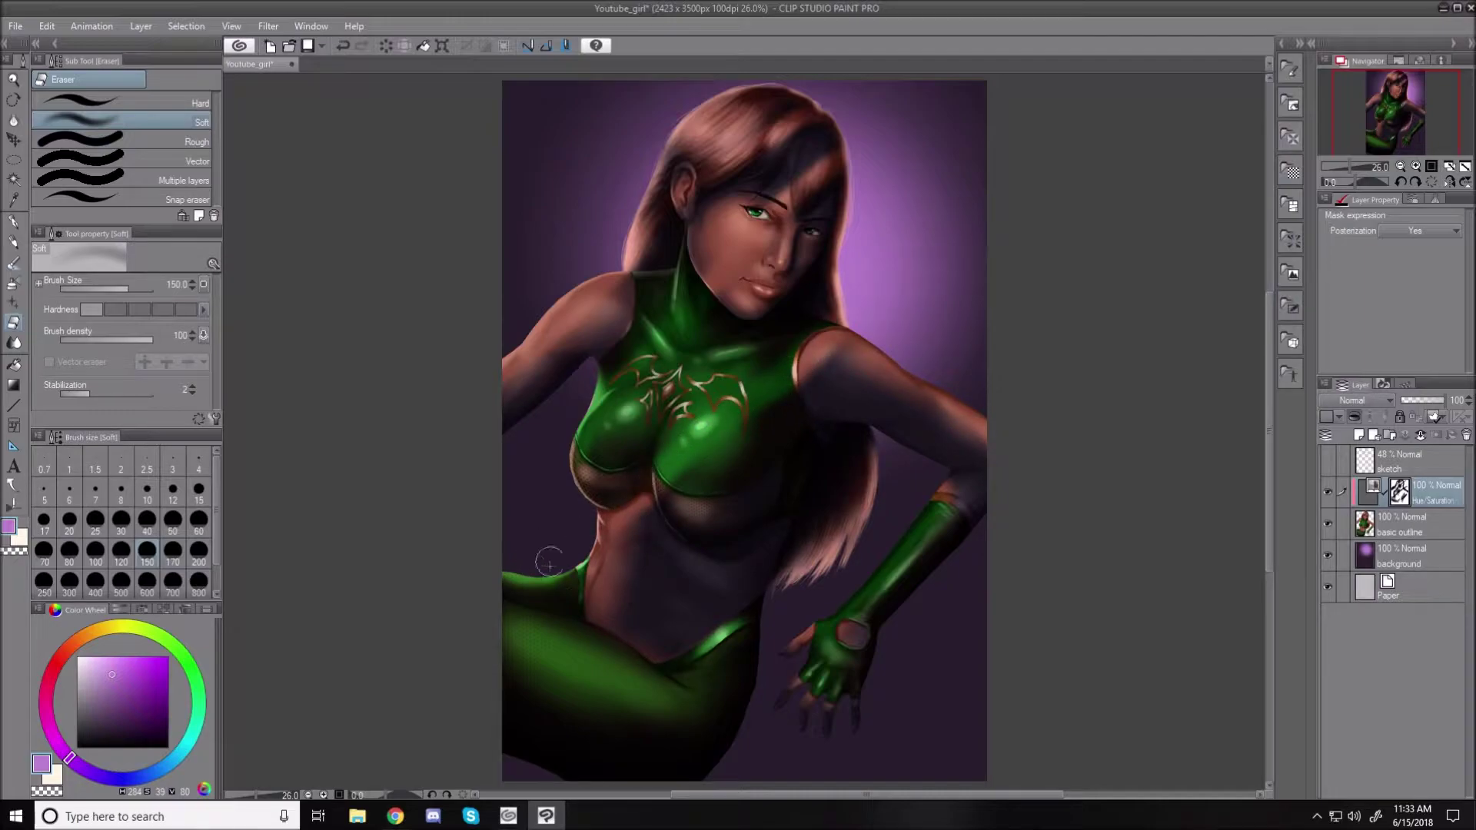
- Erase diagonal light streaks across the abdomen and upper arm, and widen the light beside the chest at size 200
key(bracketleft)
key(bracketleft)
mouse_move(582, 611)
mouse_down()
mouse_move(680, 567)
mouse_move(757, 465)
mouse_move(888, 358)
mouse_up()
drag(825, 419, 873, 367)
key(bracketright)
key(bracketright)
key(bracketright)
key(bracketright)
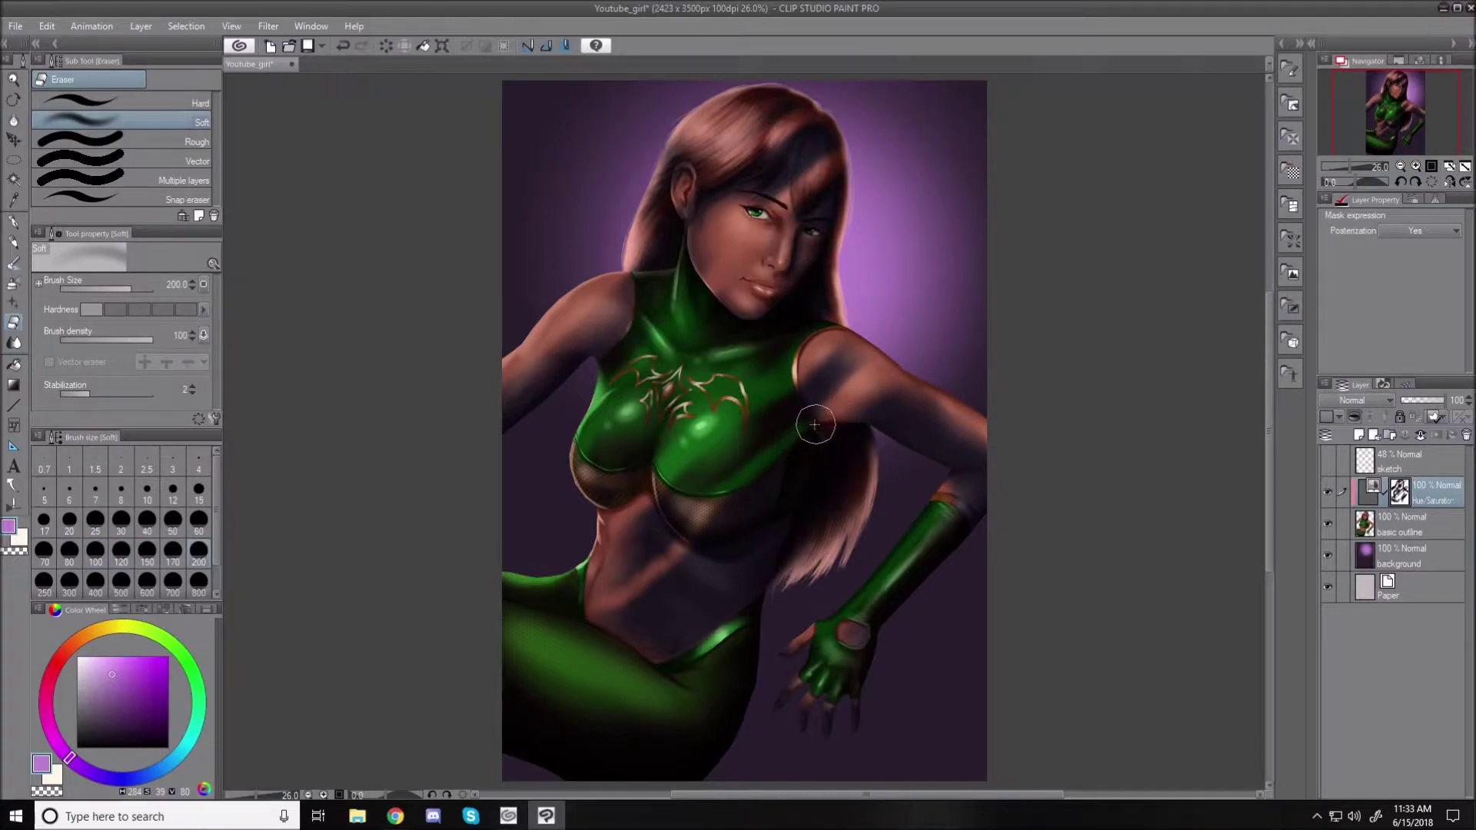
mouse_move(683, 565)
mouse_down()
mouse_move(677, 554)
mouse_move(642, 604)
mouse_move(653, 573)
mouse_move(557, 635)
mouse_up()
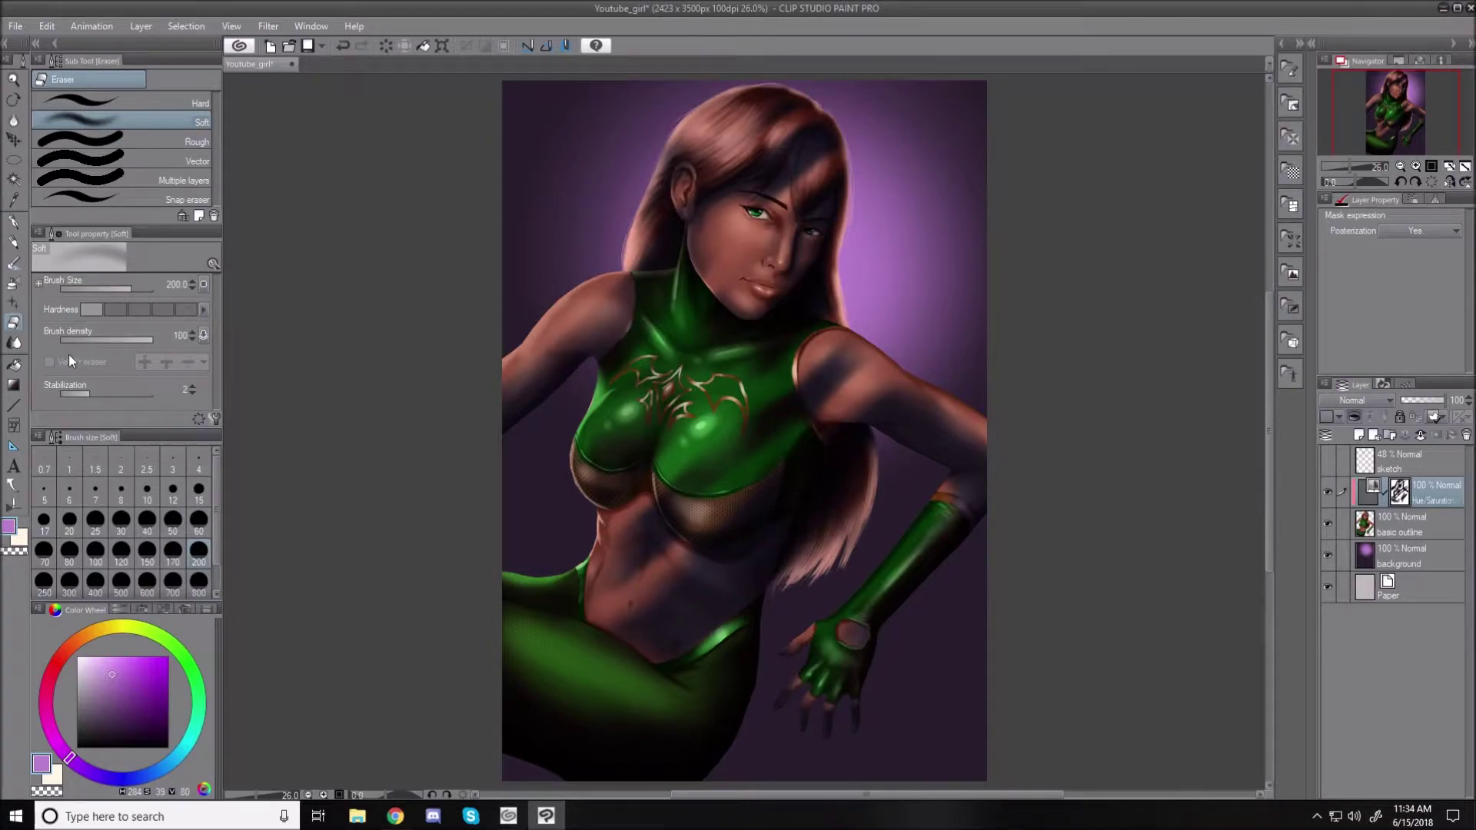
- Paint shadow bands across the thigh in the mask with the Soft airbrush, enlarging it from 120 to 250
click(13, 284)
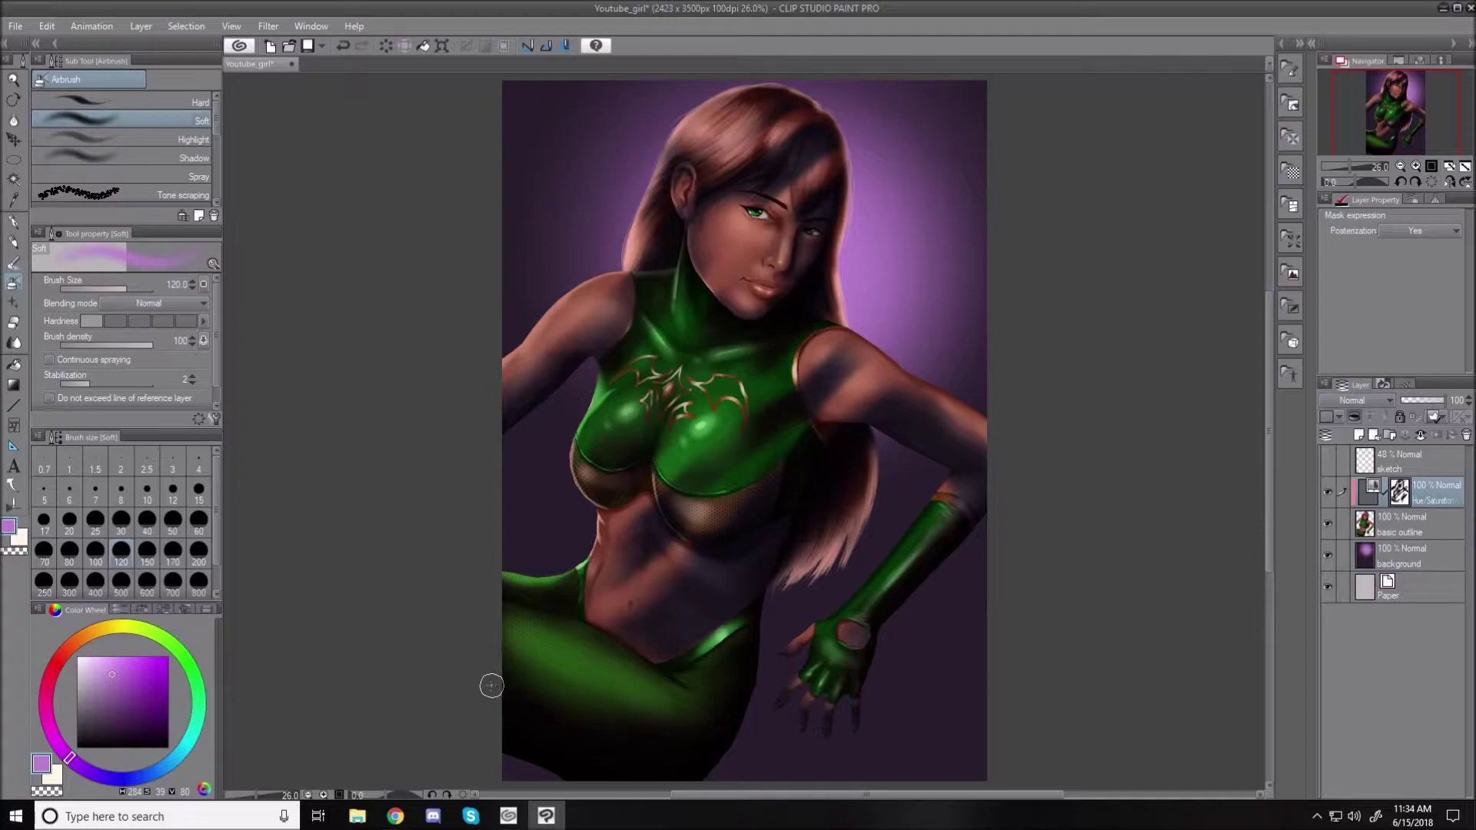
mouse_move(502, 677)
mouse_down()
mouse_move(586, 644)
mouse_move(514, 674)
mouse_move(629, 646)
mouse_move(504, 678)
mouse_move(525, 711)
mouse_move(648, 728)
mouse_move(614, 732)
mouse_move(569, 724)
mouse_move(670, 677)
mouse_move(706, 685)
mouse_up()
key(bracketright)
key(bracketright)
key(bracketright)
key(bracketright)
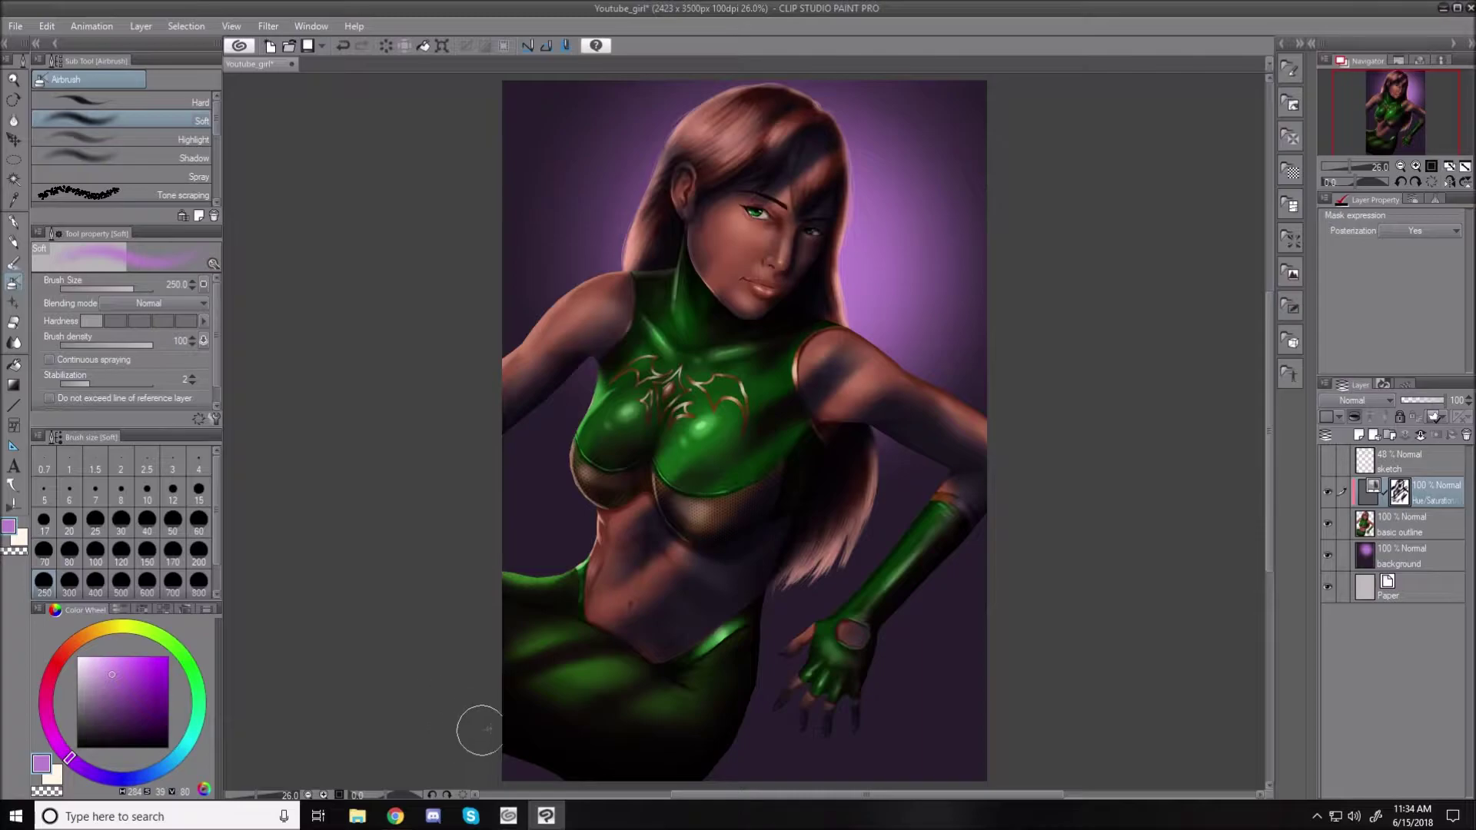
drag(610, 655, 530, 650)
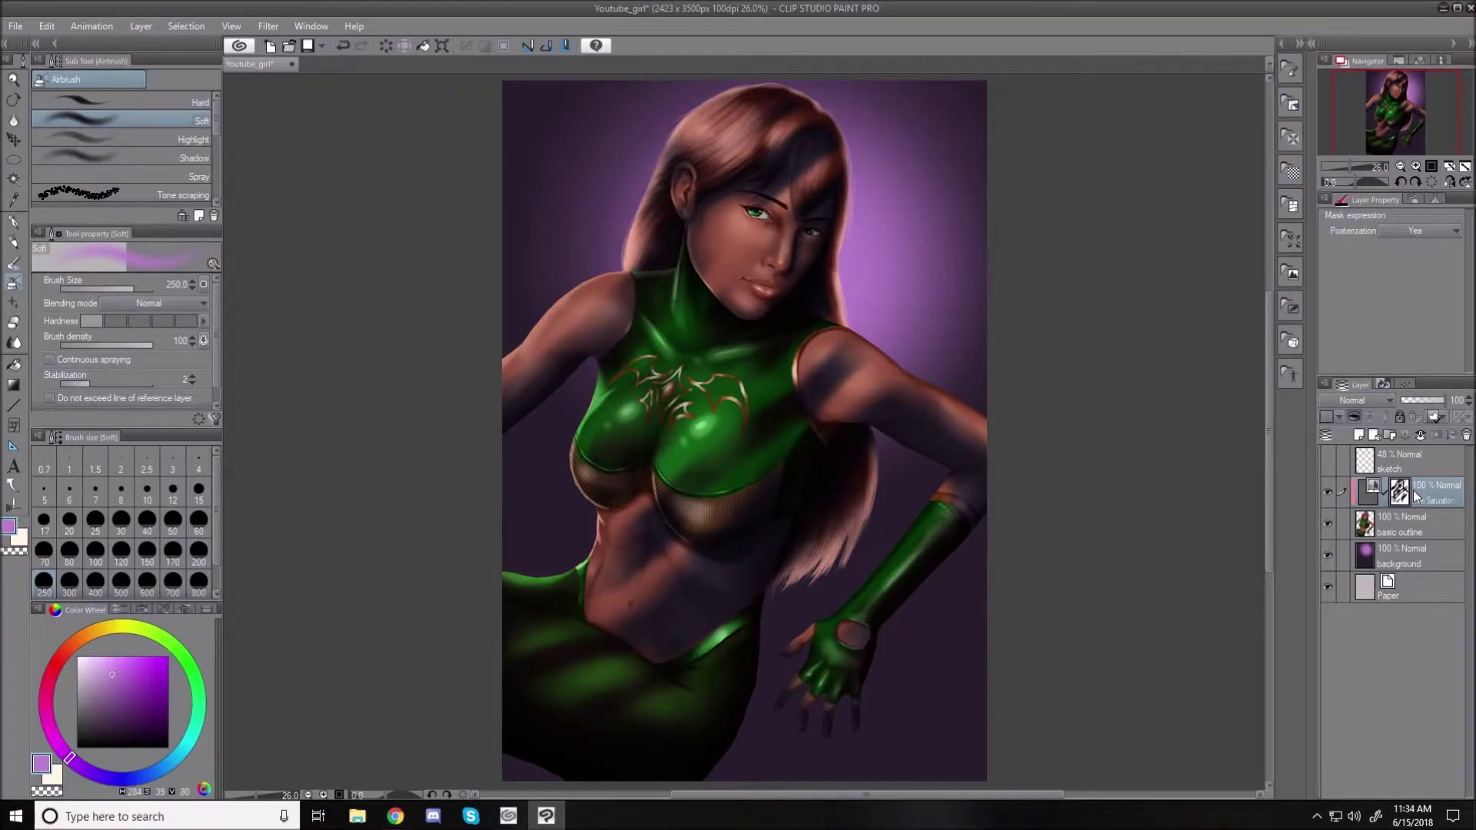
- Replace the correction layer with a new Hue/Saturation/Luminosity layer at hue -99, saturation -27, brightness -82, clipped to the basic outline layer
drag(1435, 481, 1466, 436)
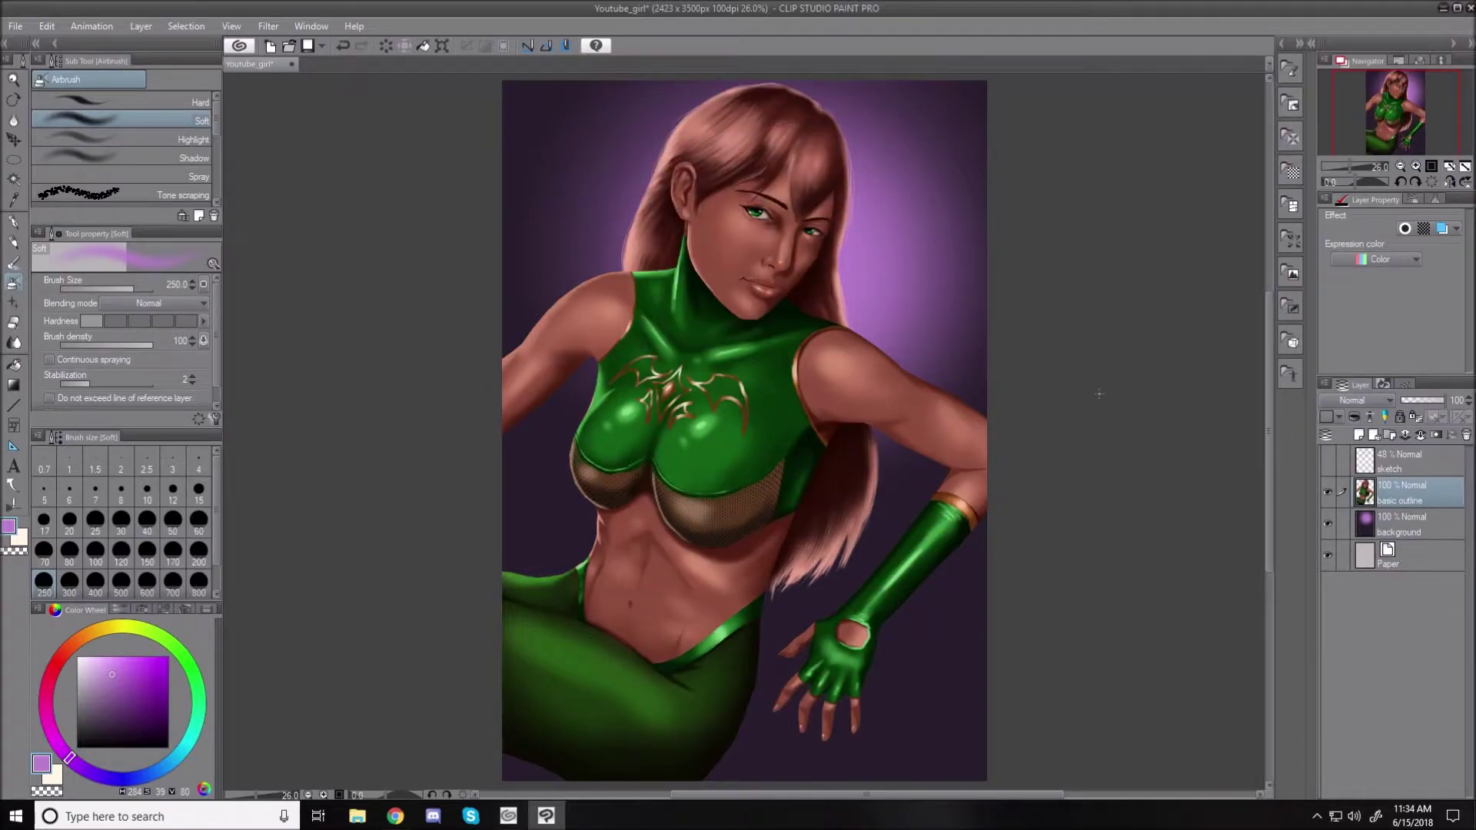
right_click(1417, 502)
mouse_move(1324, 157)
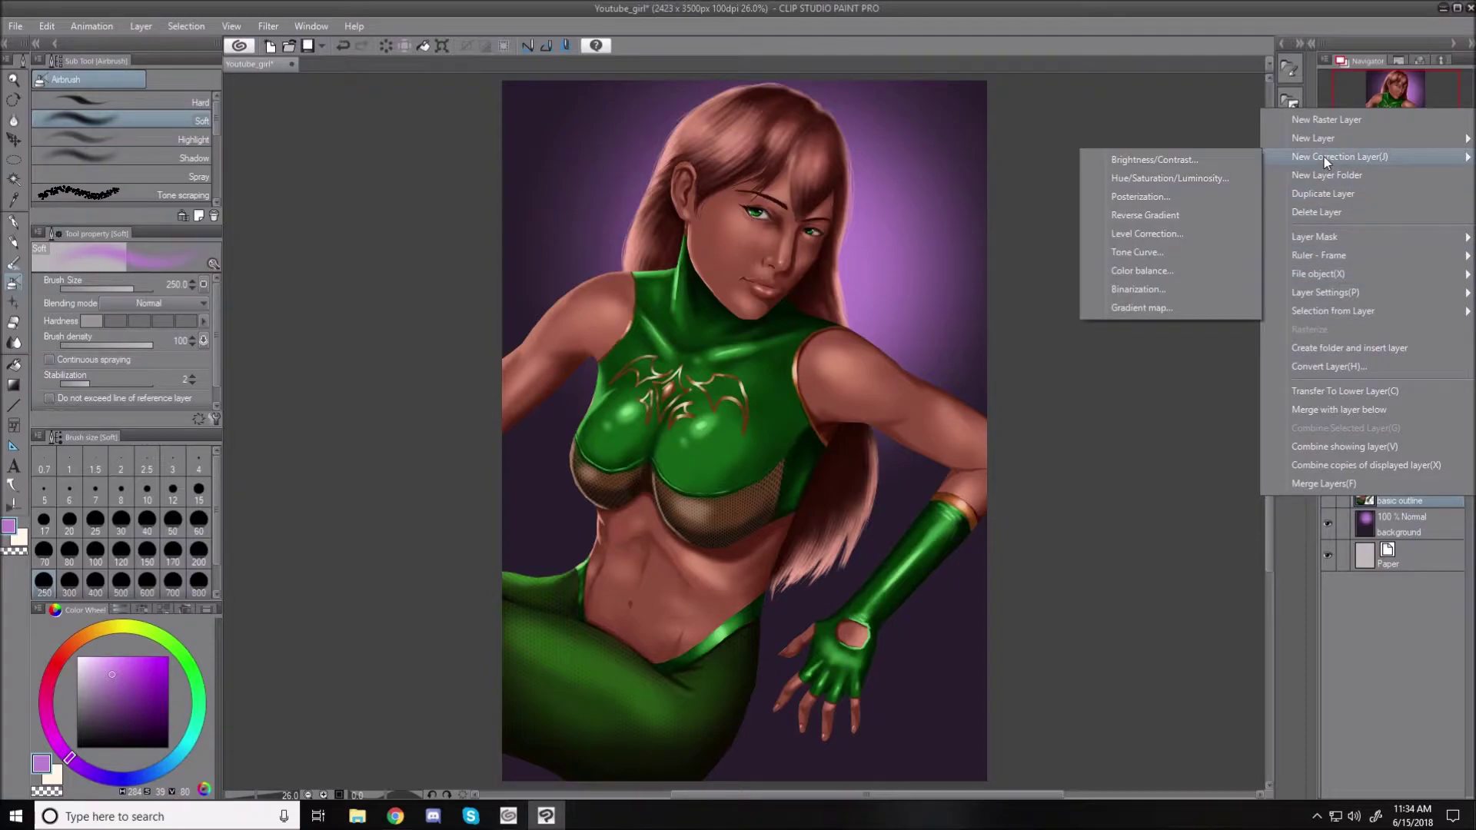
click(1129, 178)
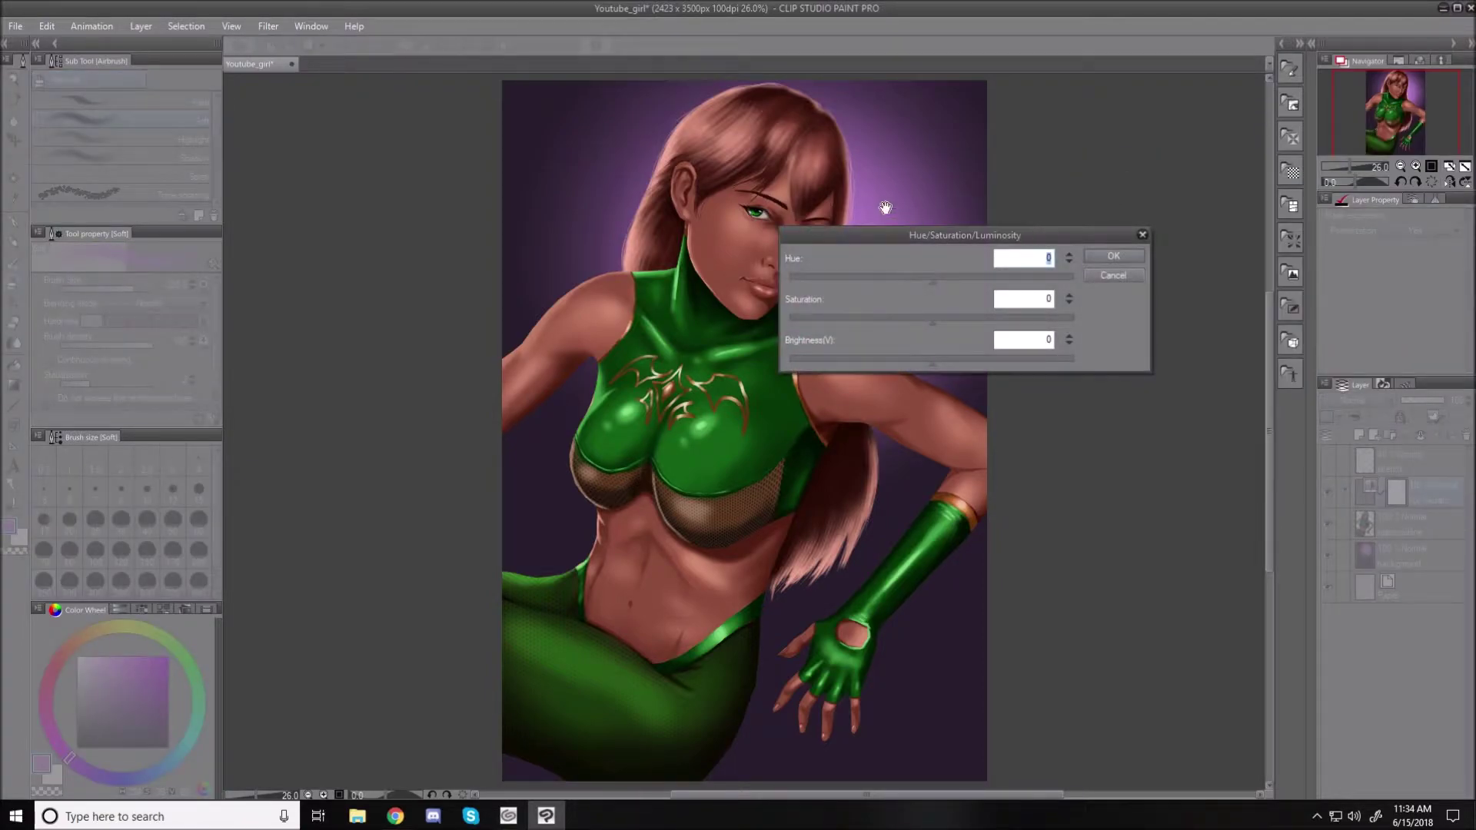
drag(932, 284, 855, 285)
drag(933, 325, 878, 324)
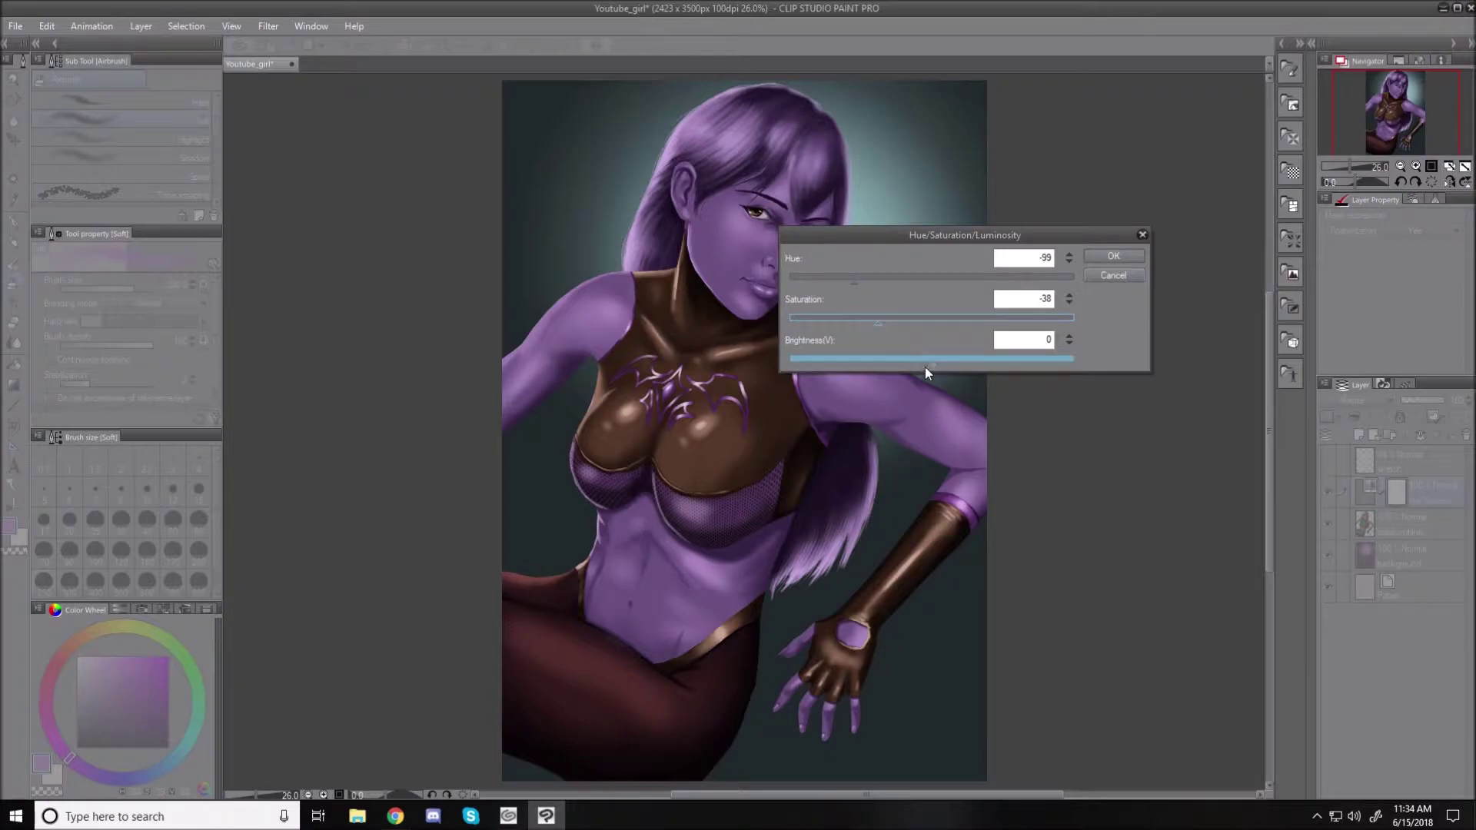
click(893, 323)
drag(932, 368, 815, 367)
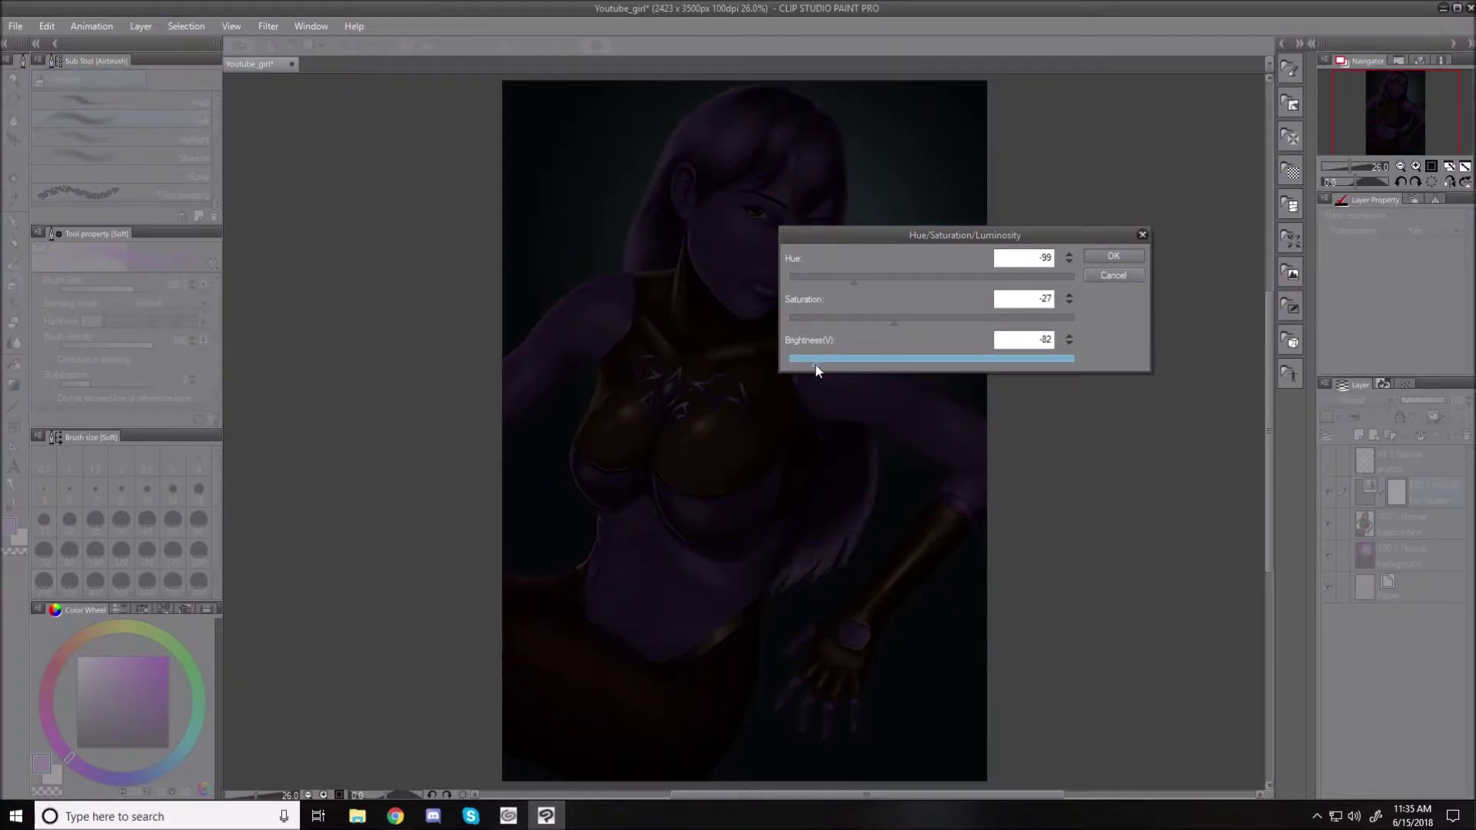
click(1128, 257)
click(1356, 421)
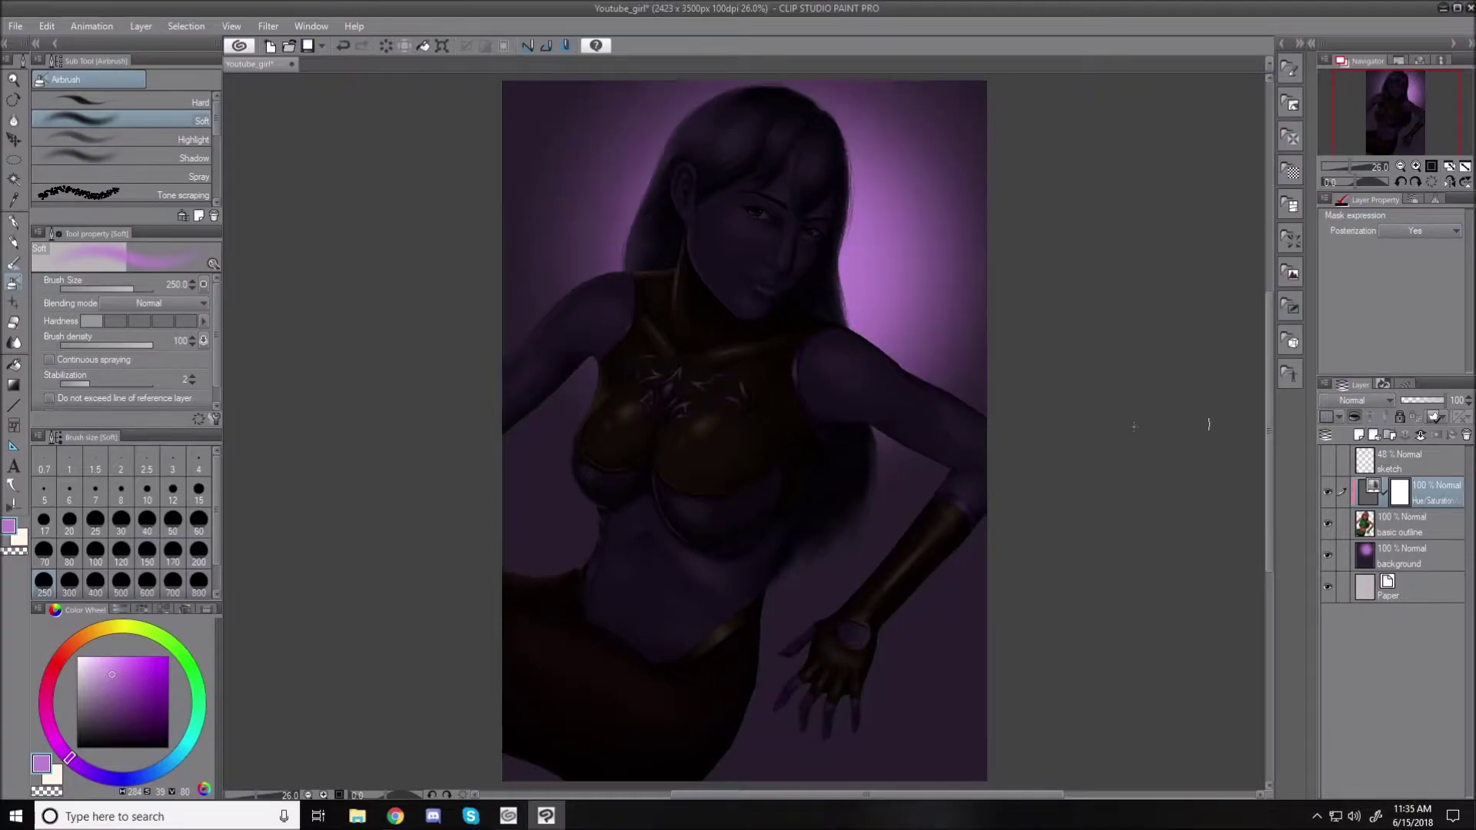
- Erase the new correction layer's mask with the Soft eraser to light the crown and upper fringe of the hair
scroll(798, 238, up, 2)
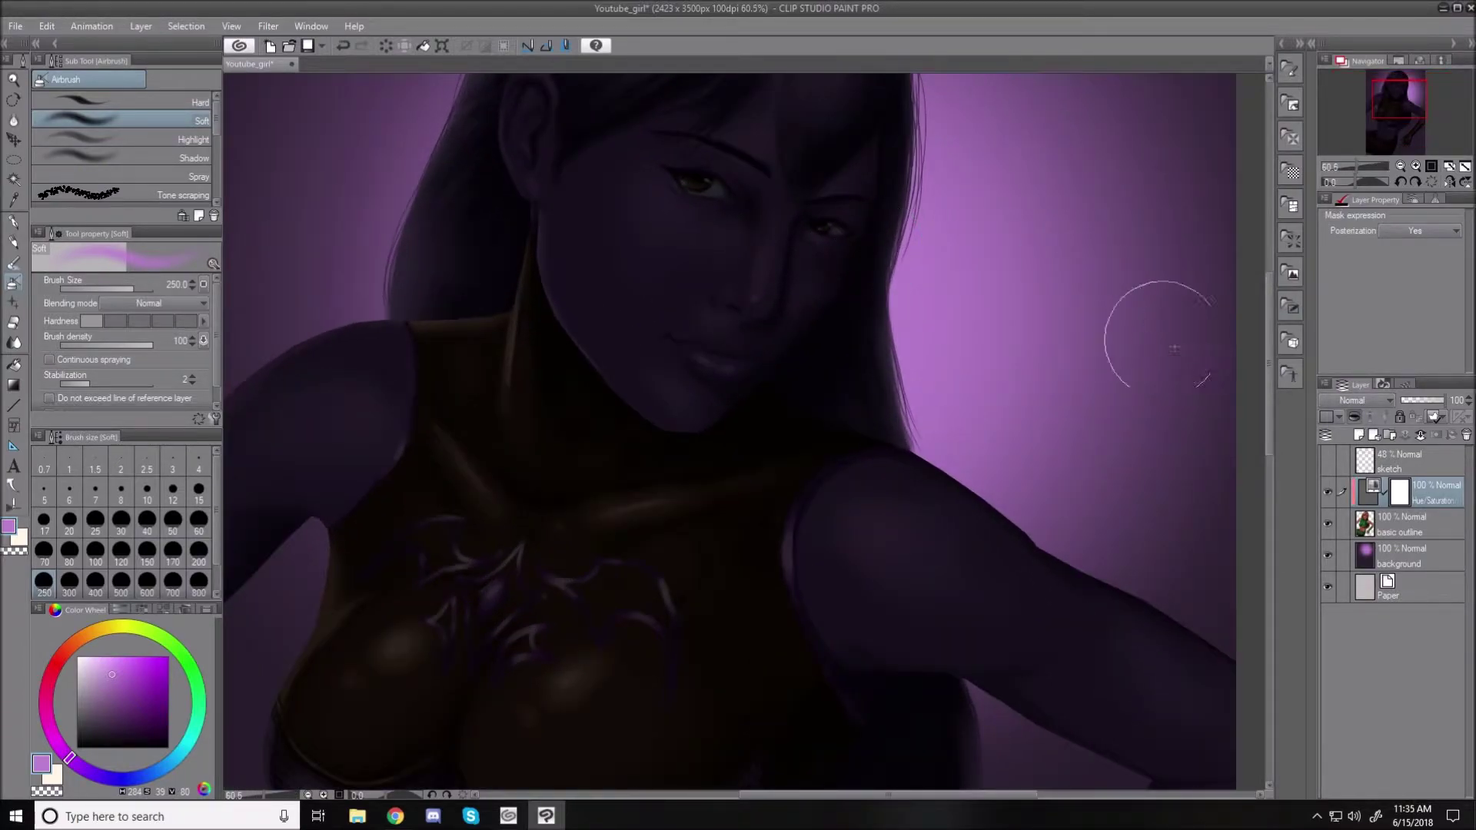
scroll(1264, 400, up, 1)
scroll(1263, 400, up, 1)
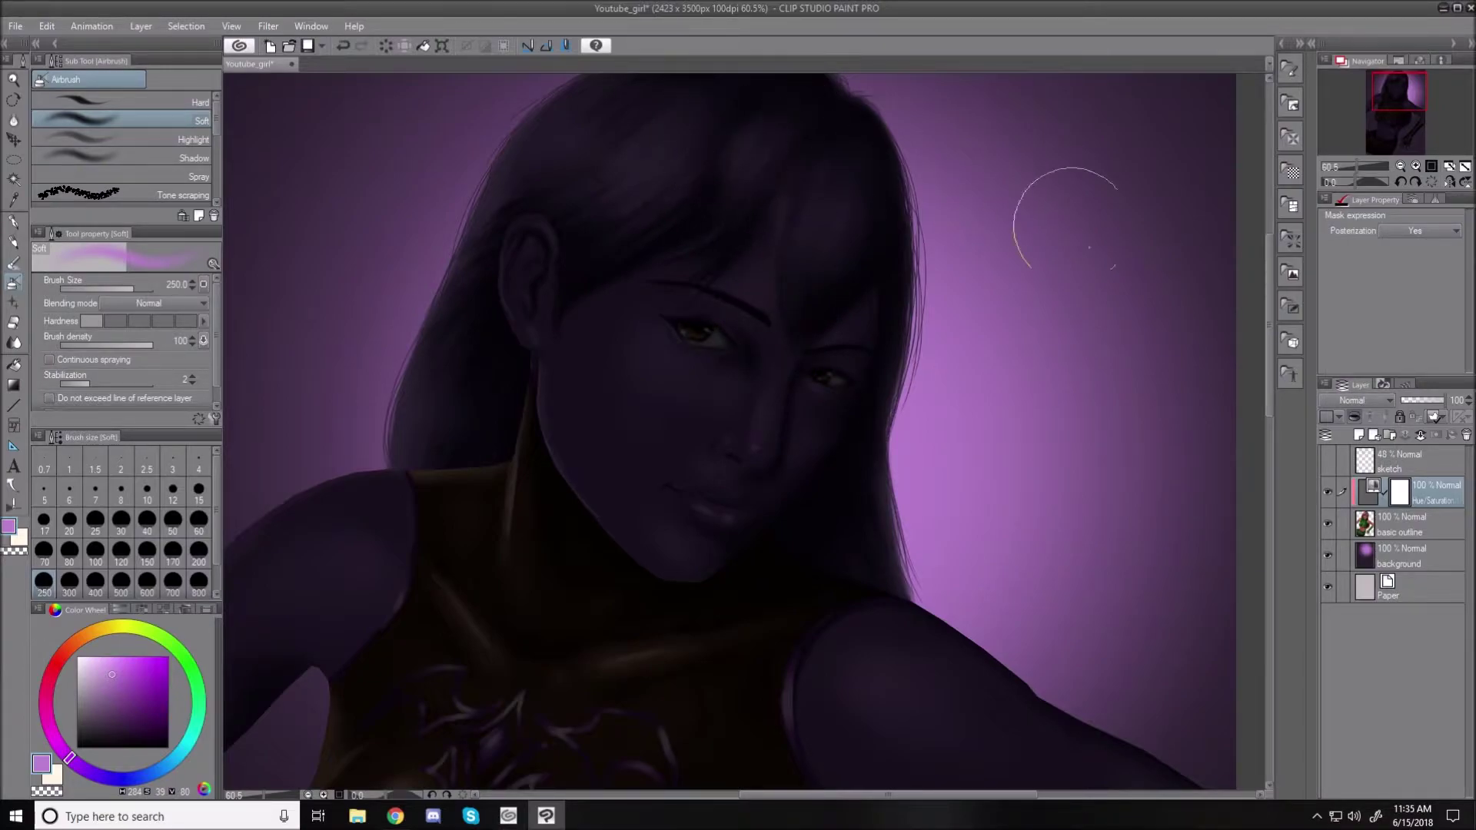
scroll(1271, 386, up, 2)
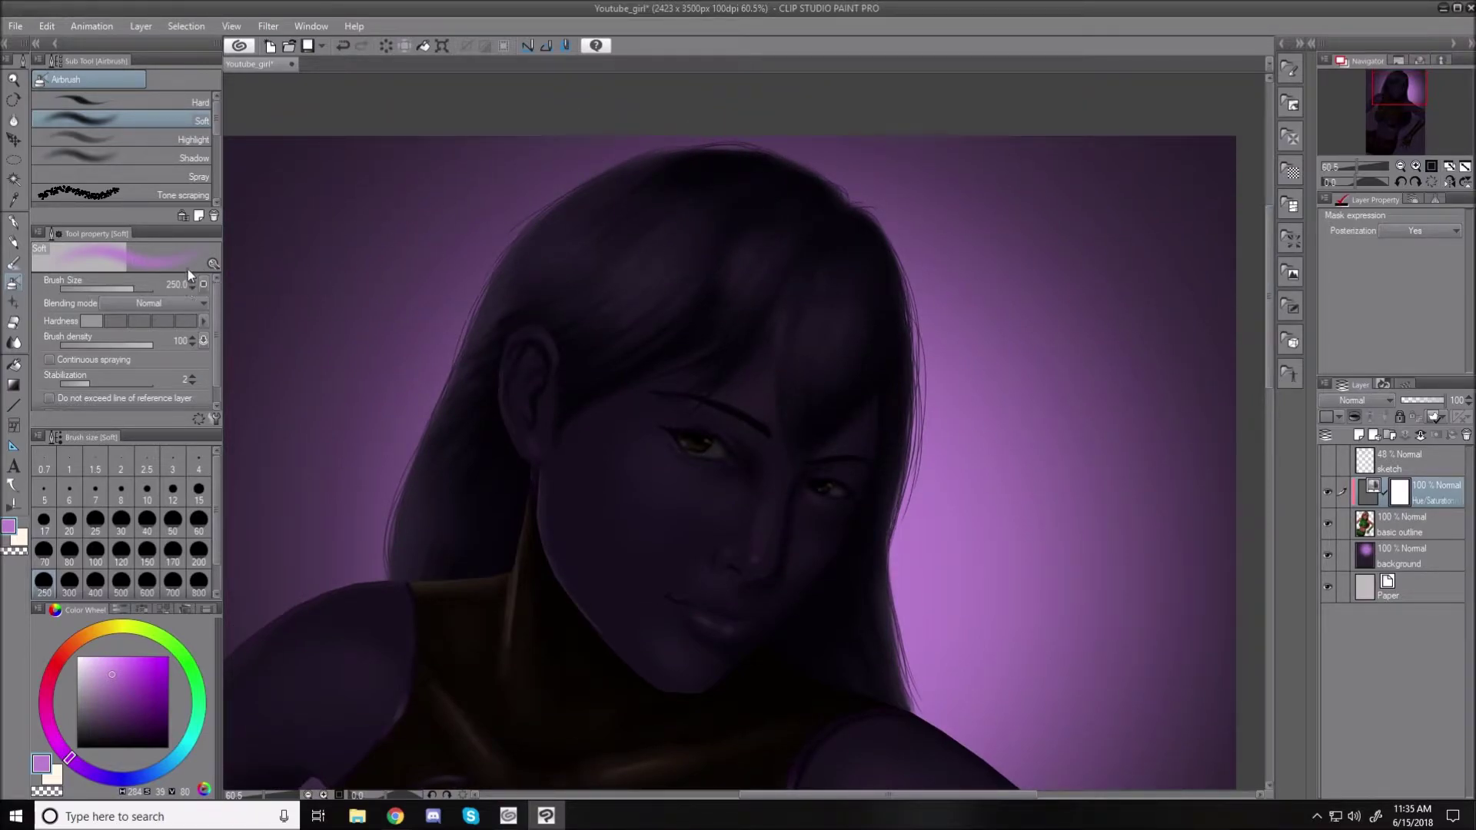
click(14, 326)
mouse_move(763, 152)
mouse_down()
mouse_move(611, 162)
mouse_move(521, 221)
mouse_move(530, 254)
mouse_move(650, 223)
mouse_move(745, 172)
mouse_move(784, 214)
mouse_move(840, 182)
mouse_move(880, 305)
mouse_move(890, 188)
mouse_move(820, 362)
mouse_move(840, 263)
mouse_move(761, 260)
mouse_move(730, 196)
mouse_move(644, 271)
mouse_move(586, 187)
mouse_move(372, 395)
mouse_move(636, 148)
mouse_move(576, 330)
mouse_move(659, 325)
mouse_up()
- Erase the correction mask along the ear's rim and lobe with the Soft eraser at sizes 20 to 40
key(bracketleft)
key(bracketleft)
key(bracketleft)
key(bracketleft)
key(bracketleft)
key(bracketleft)
key(bracketleft)
key(bracketleft)
key(bracketleft)
key(bracketleft)
key(bracketleft)
key(bracketleft)
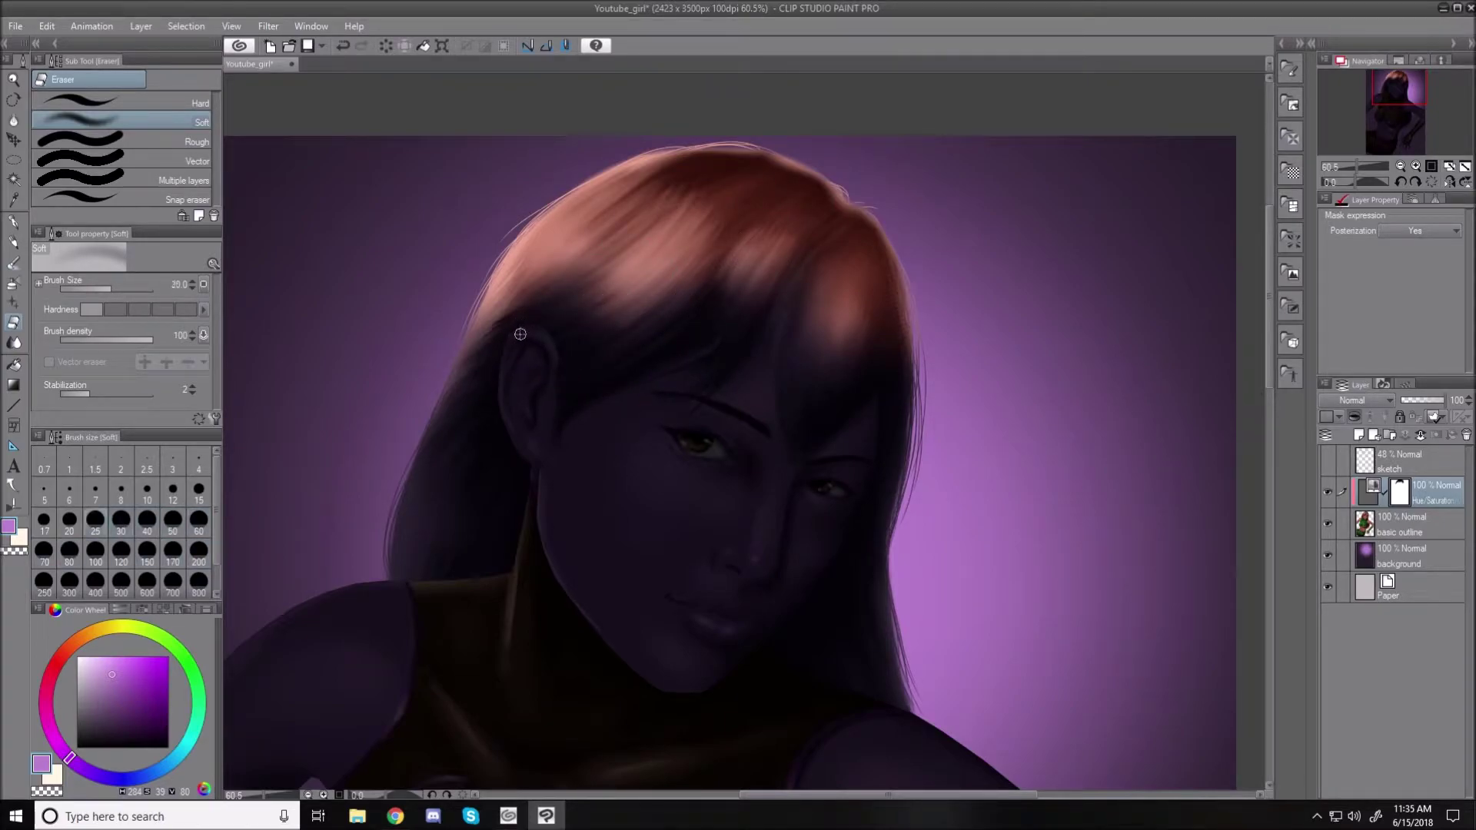
key(bracketright)
key(bracketright)
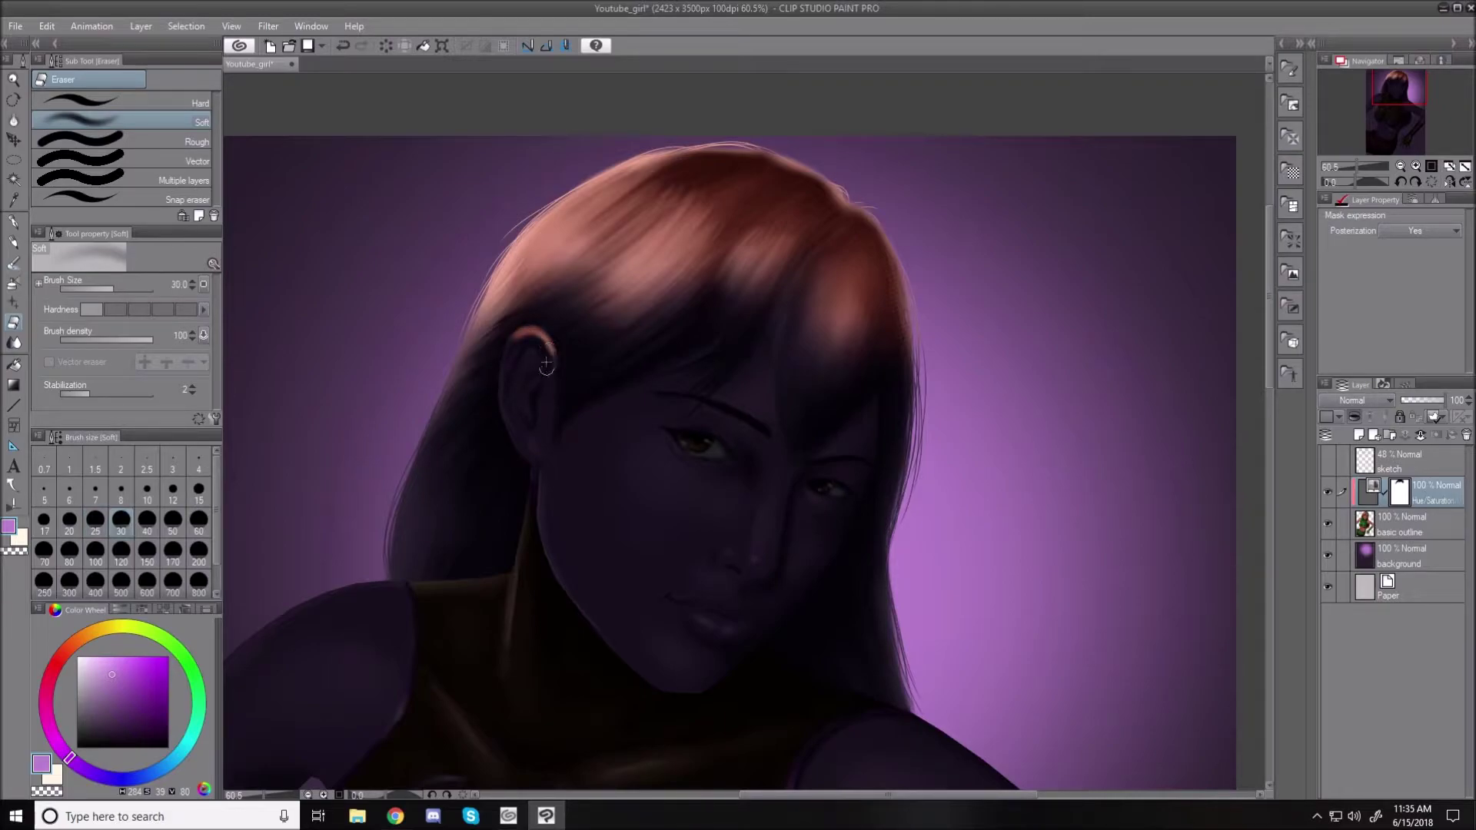
key(bracketright)
key(bracketright)
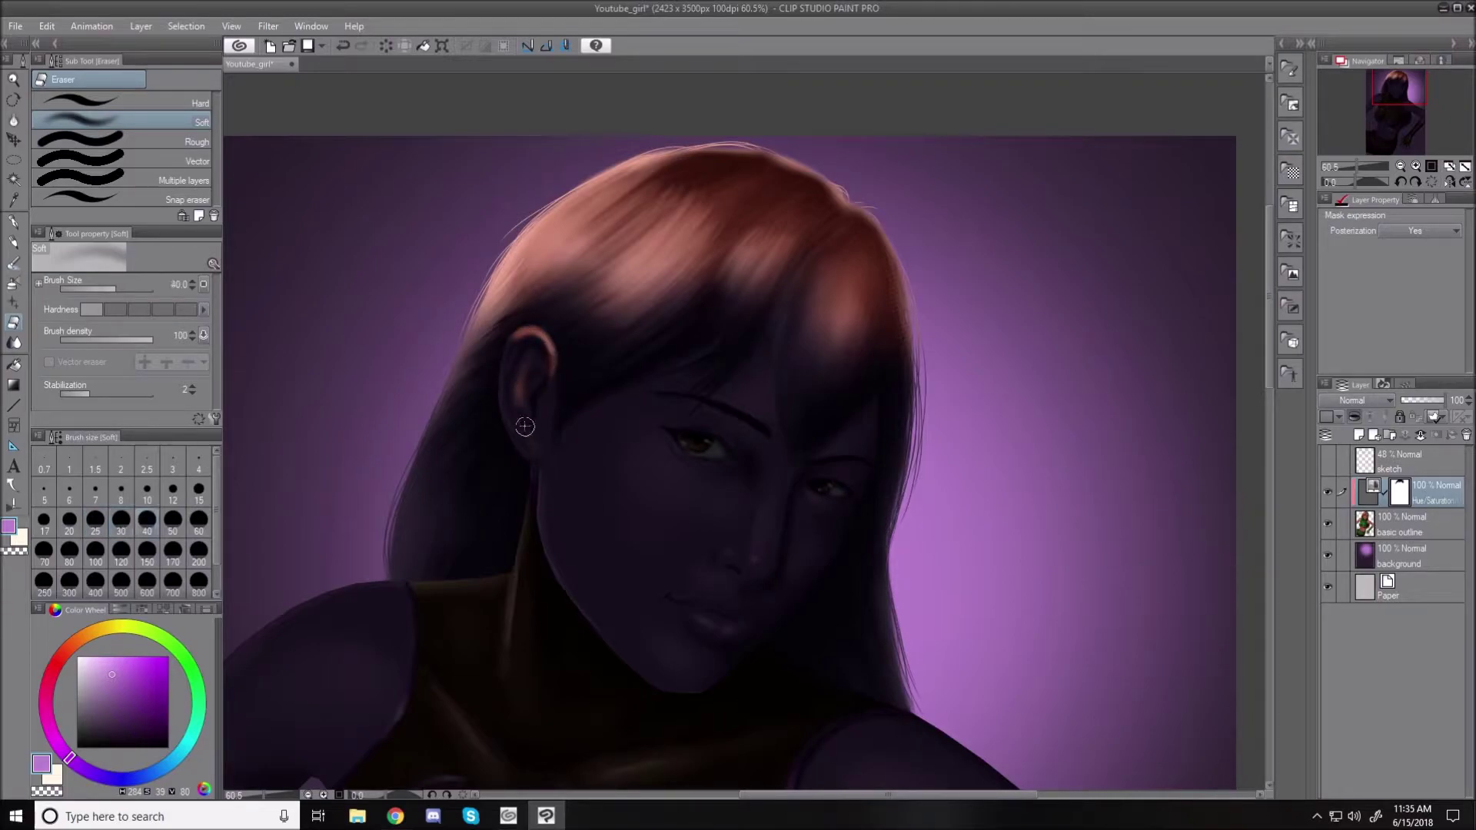
drag(547, 406, 545, 463)
- Light the inner brow and the bridge of the nose by erasing the mask down to the nose tip
key(bracketright)
key(bracketright)
key(bracketright)
key(bracketright)
key(bracketright)
mouse_move(746, 403)
mouse_down()
mouse_move(756, 565)
mouse_move(765, 529)
mouse_move(756, 570)
mouse_move(770, 508)
mouse_move(759, 578)
mouse_move(765, 480)
mouse_move(758, 547)
mouse_up()
key(bracketleft)
key(bracketleft)
key(bracketleft)
key(bracketleft)
key(bracketleft)
- Erase the mask over both cheeks and the chin with a larger Soft eraser, using size 100 on the far cheek
key(bracketright)
key(bracketright)
key(bracketright)
key(bracketright)
key(bracketright)
key(bracketright)
mouse_move(641, 460)
mouse_down()
mouse_move(668, 488)
mouse_move(656, 468)
mouse_move(639, 472)
mouse_move(743, 508)
mouse_move(639, 456)
mouse_move(645, 482)
mouse_move(619, 439)
mouse_move(693, 577)
mouse_move(687, 542)
mouse_move(687, 563)
mouse_move(637, 495)
mouse_move(650, 549)
mouse_move(621, 497)
mouse_move(624, 526)
mouse_move(617, 449)
mouse_move(646, 589)
mouse_move(720, 688)
mouse_move(688, 654)
mouse_move(745, 664)
mouse_move(799, 623)
mouse_move(814, 529)
mouse_move(808, 564)
mouse_up()
key(bracketright)
key(bracketleft)
key(bracketleft)
key(bracketleft)
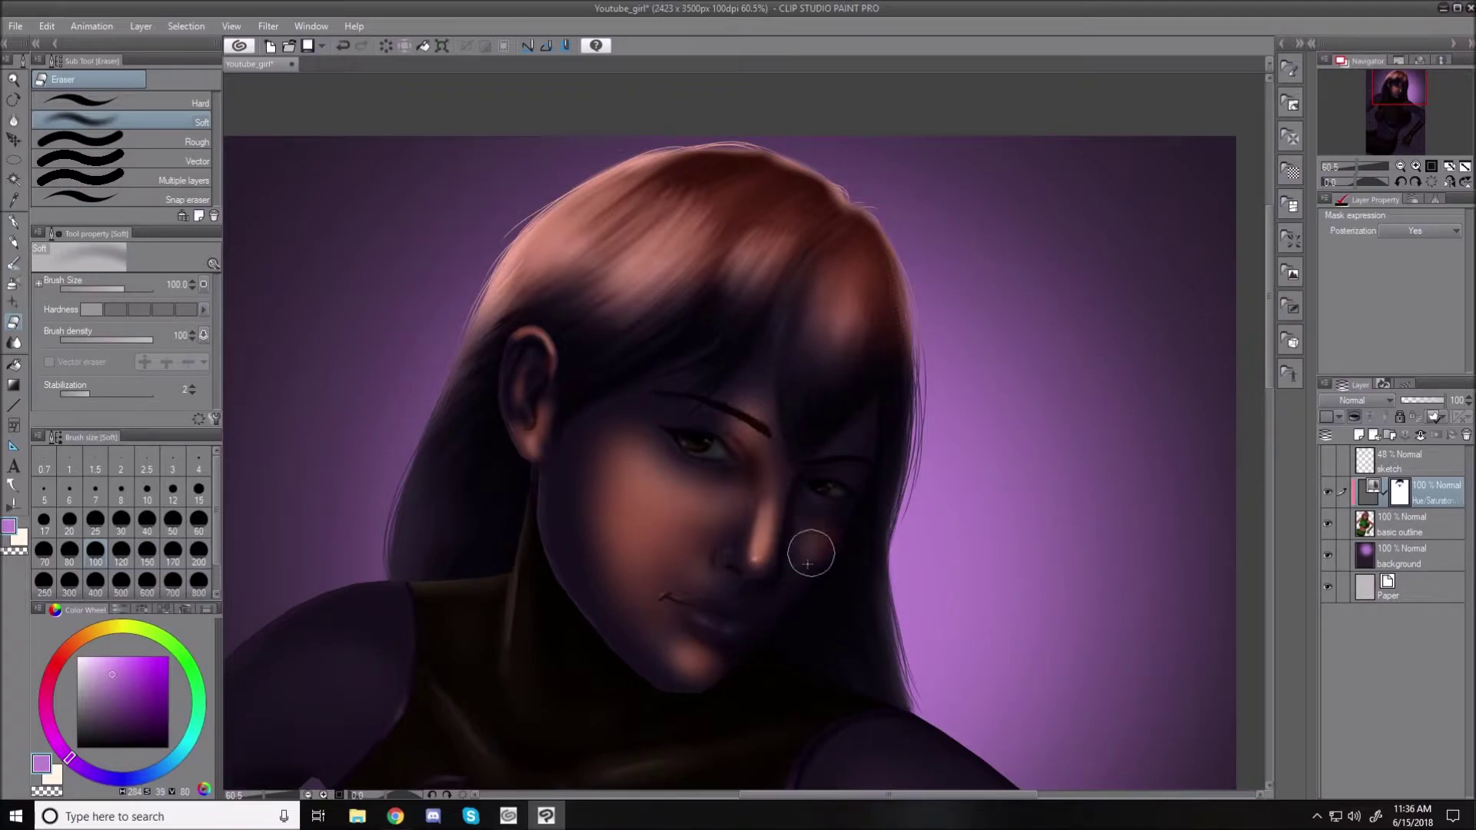
- Light the lips in the mask, erasing along the upper lip at size 15 and over the lower lip with a larger size
key(bracketleft)
key(bracketleft)
key(bracketleft)
key(bracketleft)
key(bracketleft)
key(bracketleft)
key(bracketleft)
key(bracketleft)
key(bracketleft)
key(bracketleft)
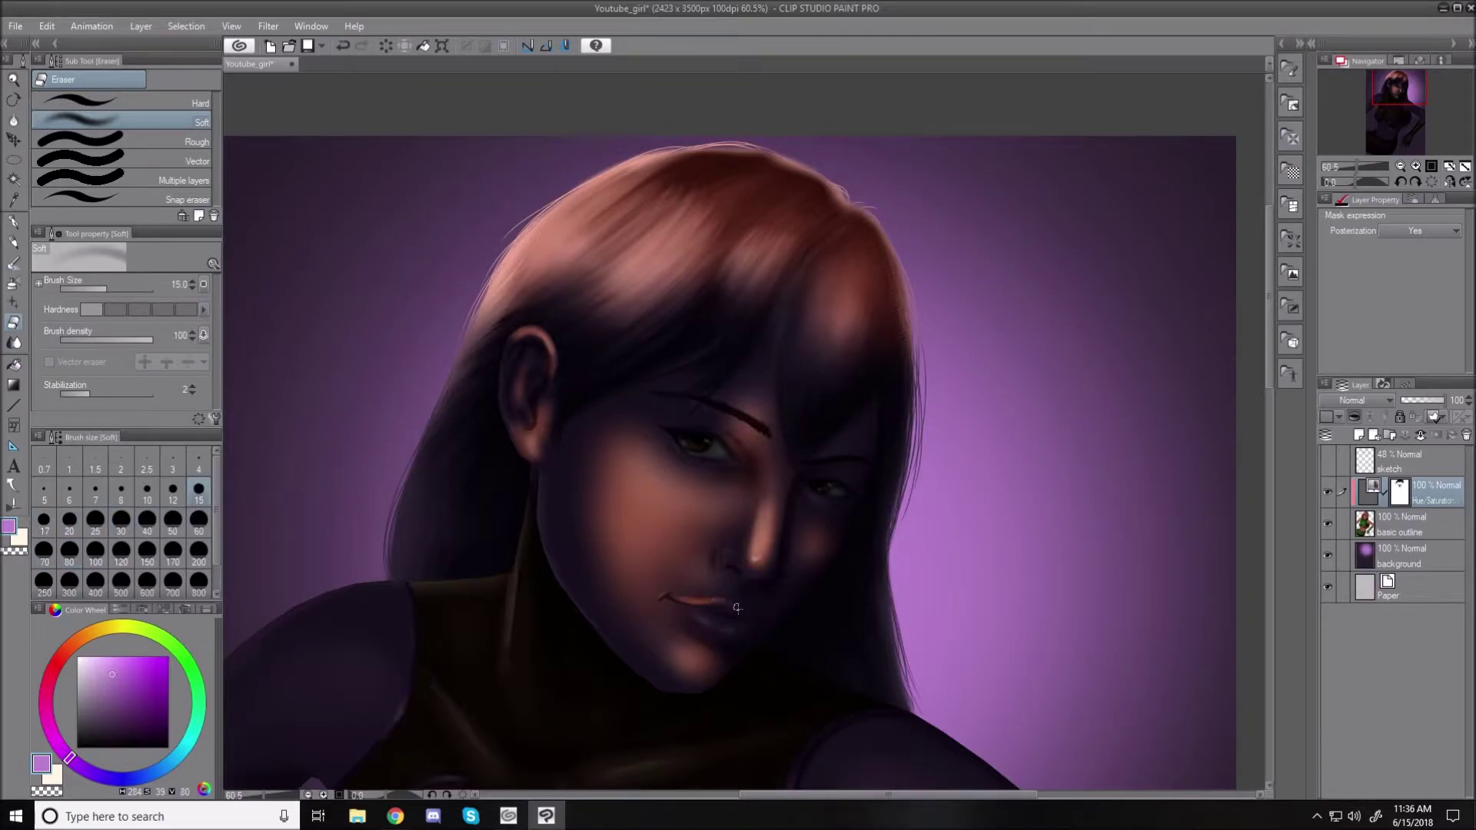
key(bracketright)
key(bracketright)
key(bracketright)
key(bracketright)
key(bracketright)
key(bracketright)
key(bracketright)
key(bracketright)
key(bracketright)
mouse_move(695, 594)
mouse_down()
mouse_move(735, 602)
mouse_move(687, 587)
mouse_move(720, 593)
mouse_move(703, 621)
mouse_move(727, 628)
mouse_move(690, 619)
mouse_move(740, 626)
mouse_up()
- Erase a small highlight on the wing of the nostril with the Soft eraser at size 40
key(bracketleft)
key(bracketleft)
key(bracketleft)
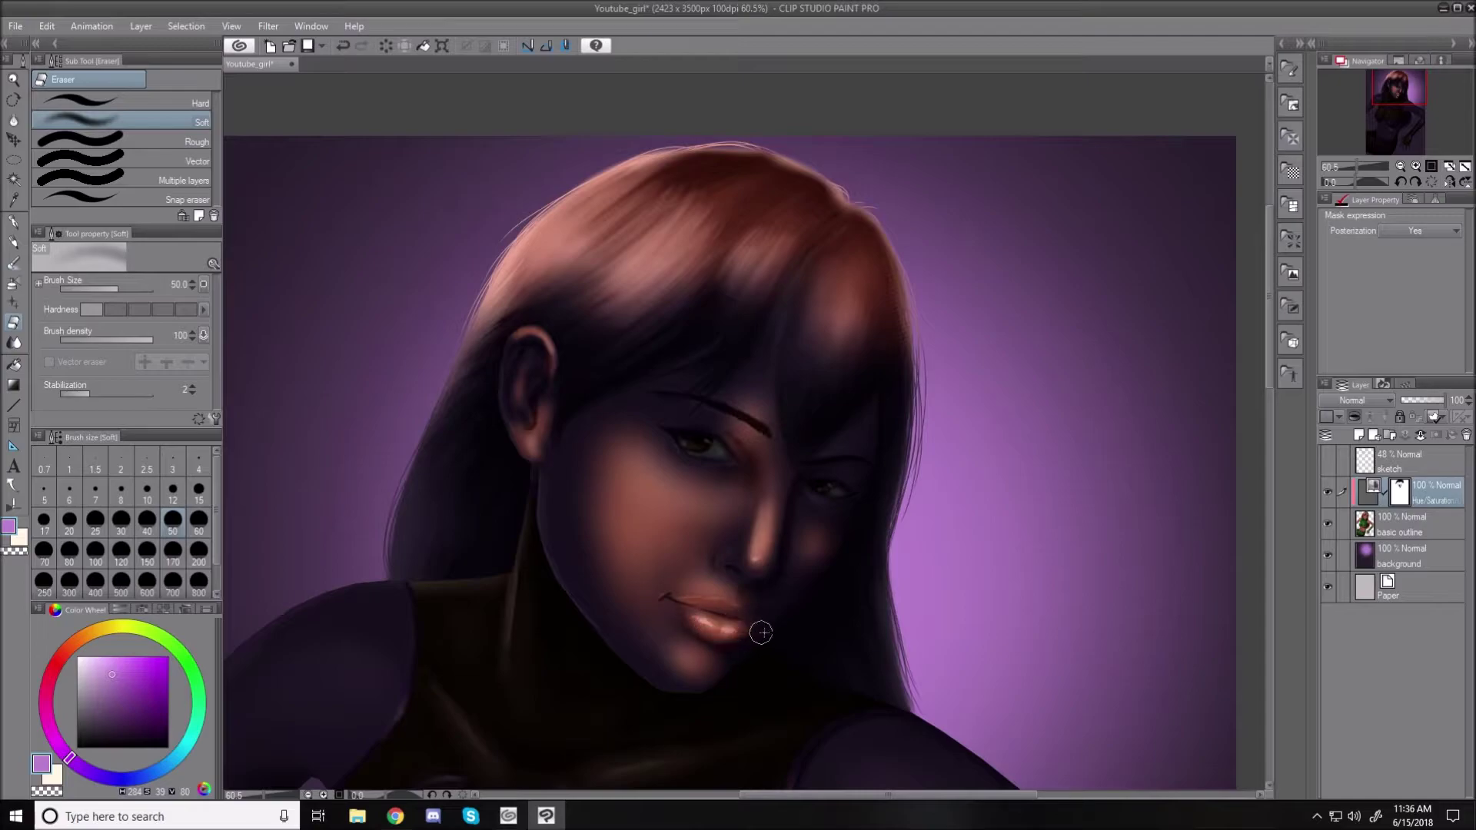
key(bracketleft)
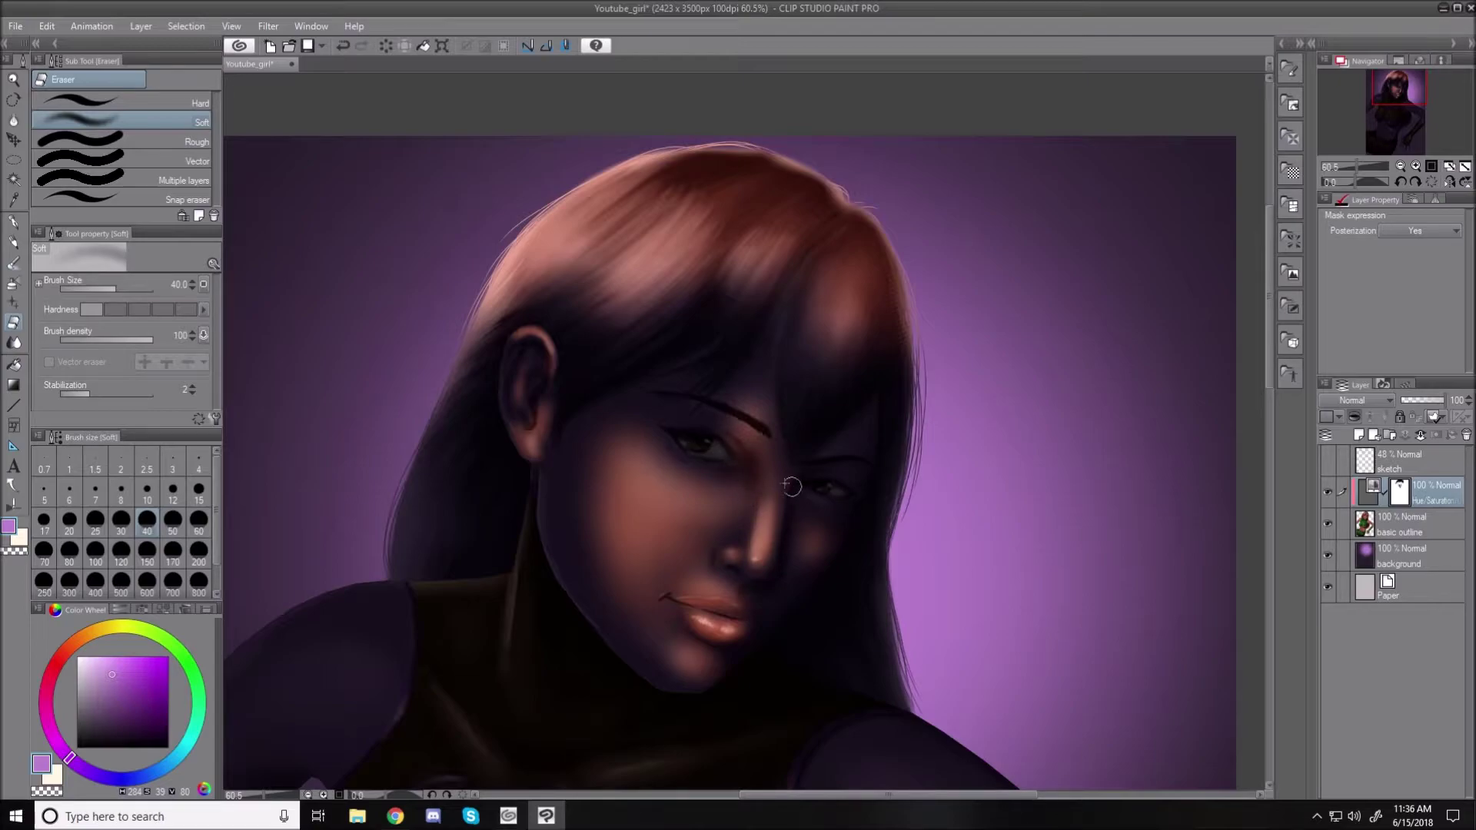
- Erase the mask over both eyes and the upper cheeks with an enlarged Soft eraser, undoing a stroke on the far cheek
key(bracketright)
key(bracketright)
key(bracketright)
key(bracketright)
key(bracketright)
mouse_move(676, 451)
mouse_down()
mouse_move(721, 463)
mouse_move(645, 427)
mouse_move(699, 465)
mouse_move(664, 455)
mouse_move(670, 467)
mouse_move(672, 433)
mouse_move(745, 443)
mouse_move(741, 422)
mouse_move(732, 474)
mouse_move(754, 479)
mouse_move(676, 488)
mouse_up()
key(bracketright)
mouse_move(853, 501)
mouse_down()
mouse_move(854, 475)
mouse_move(823, 500)
mouse_move(807, 492)
mouse_move(826, 542)
mouse_up()
key(ctrl+z)
key(bracketright)
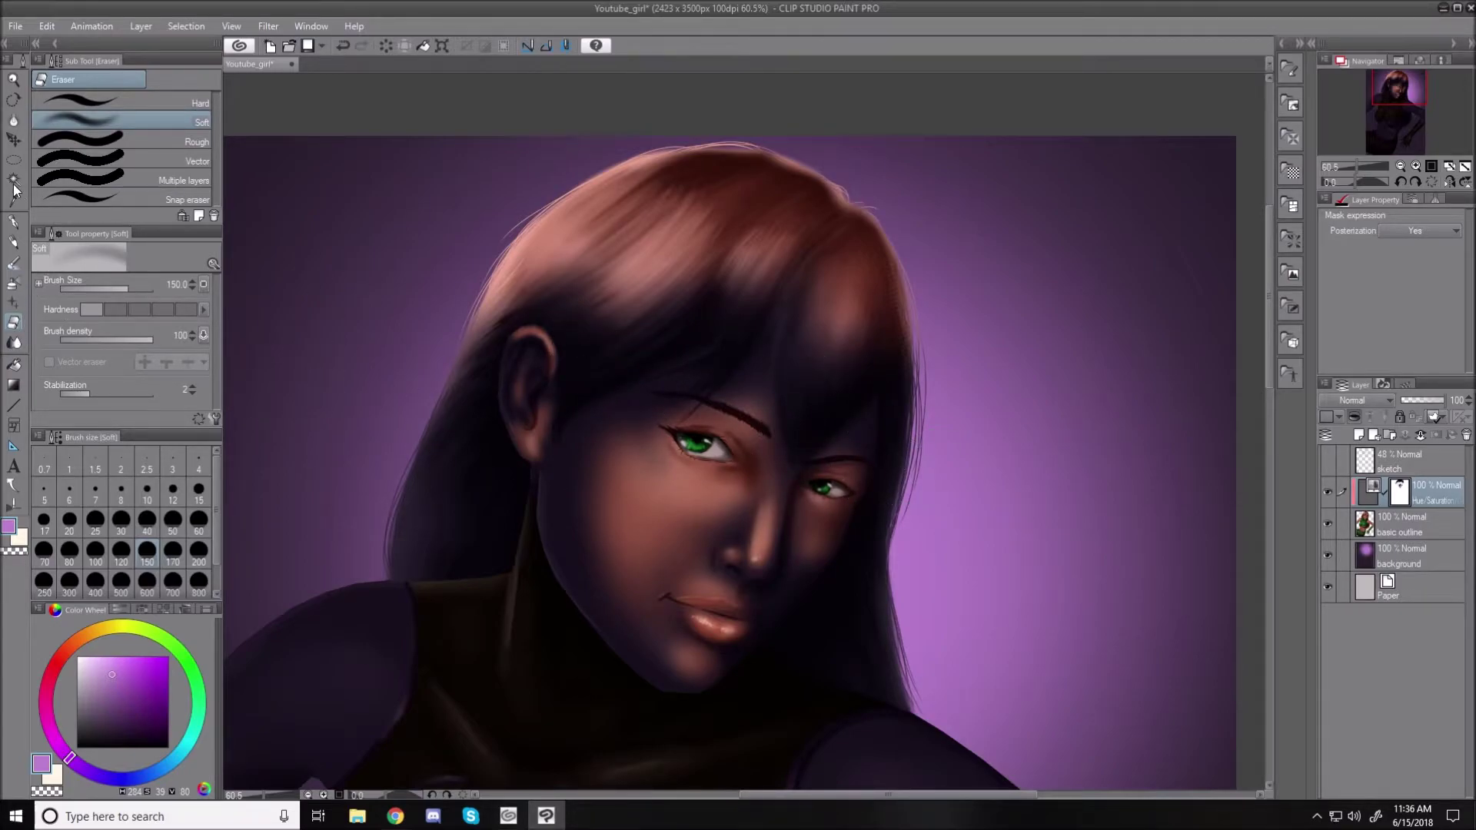
- Shade the eyes and brows in the mask with the Soft airbrush at size 80, and erase along the cheeks and jaw at size 150
click(14, 285)
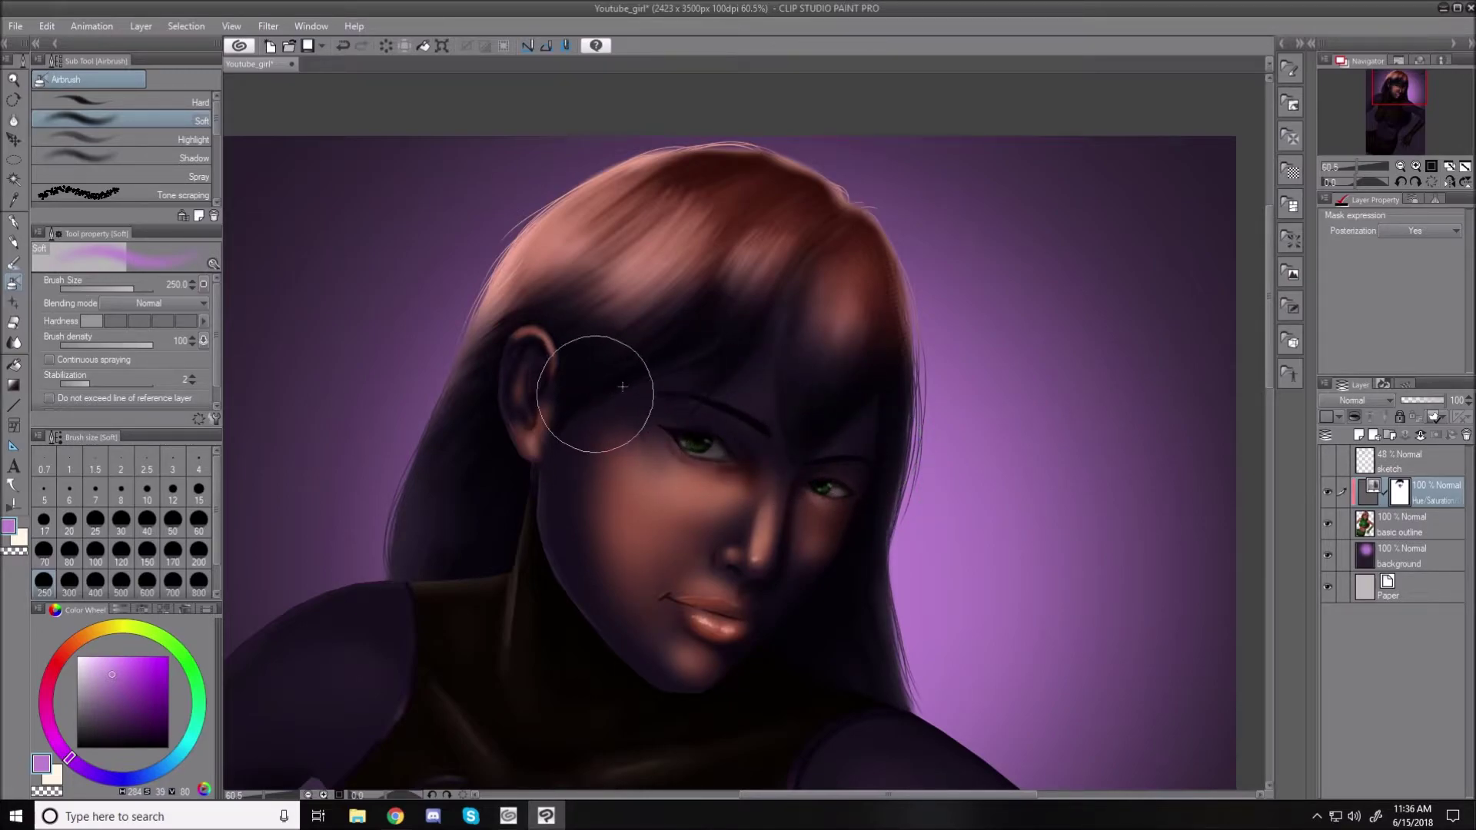
key(bracketleft)
key(bracketleft)
key(bracketleft)
key(bracketleft)
key(bracketleft)
key(bracketleft)
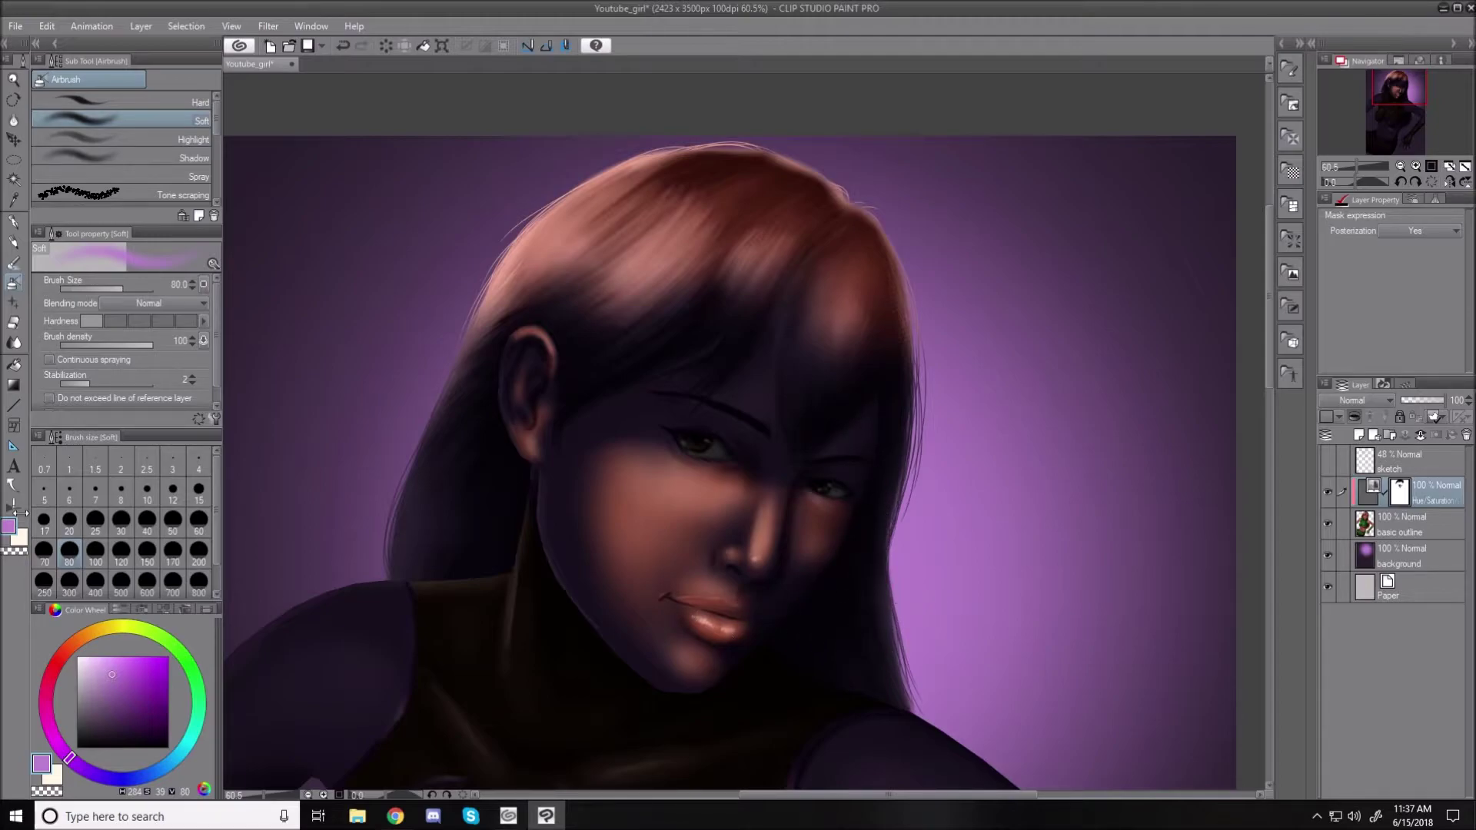
click(13, 325)
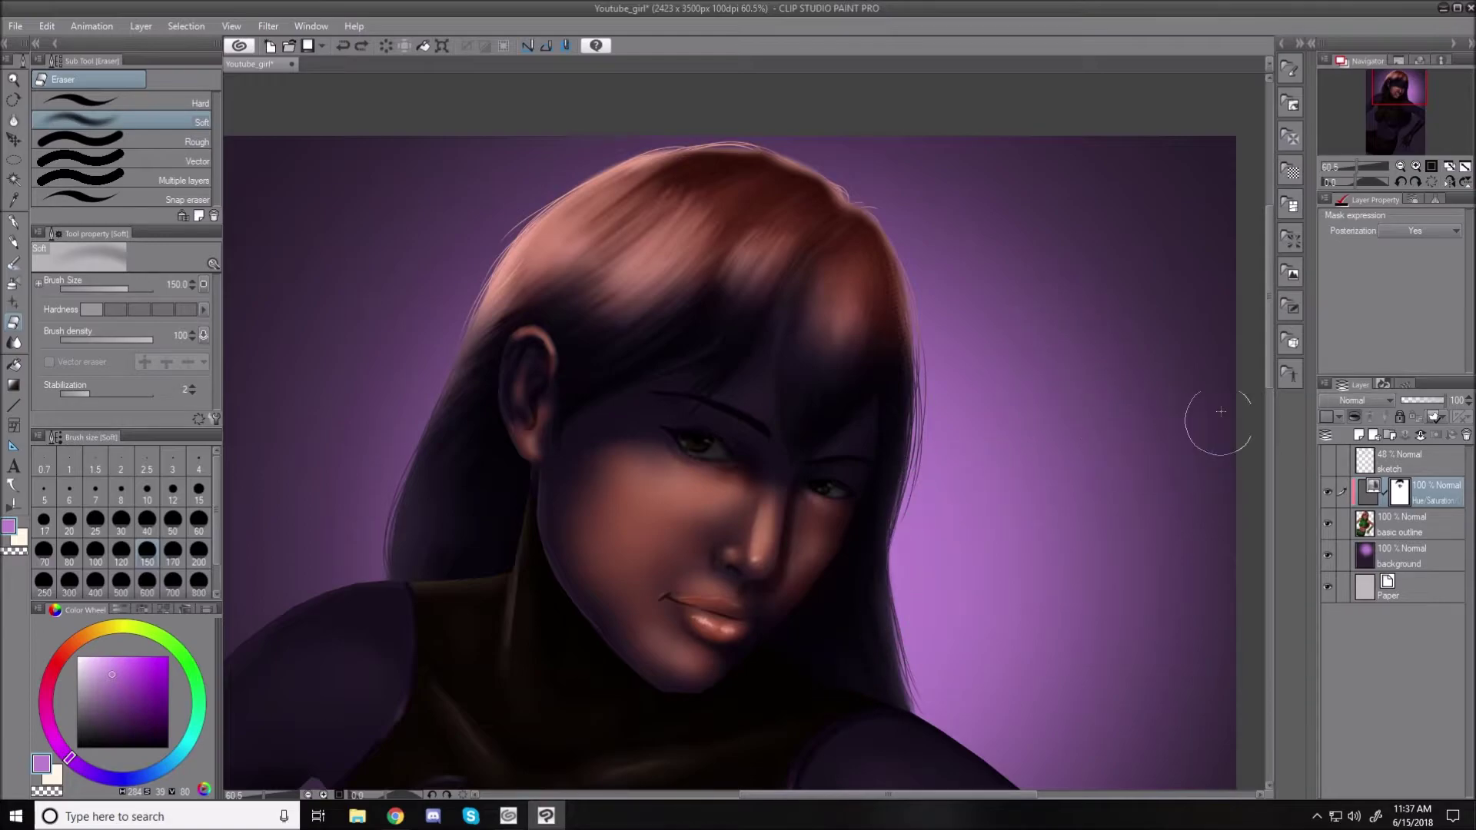
- Erase the mask along the tops of both shoulders and the outstretched upper arm with the Soft eraser at size 150
scroll(1272, 369, down, 5)
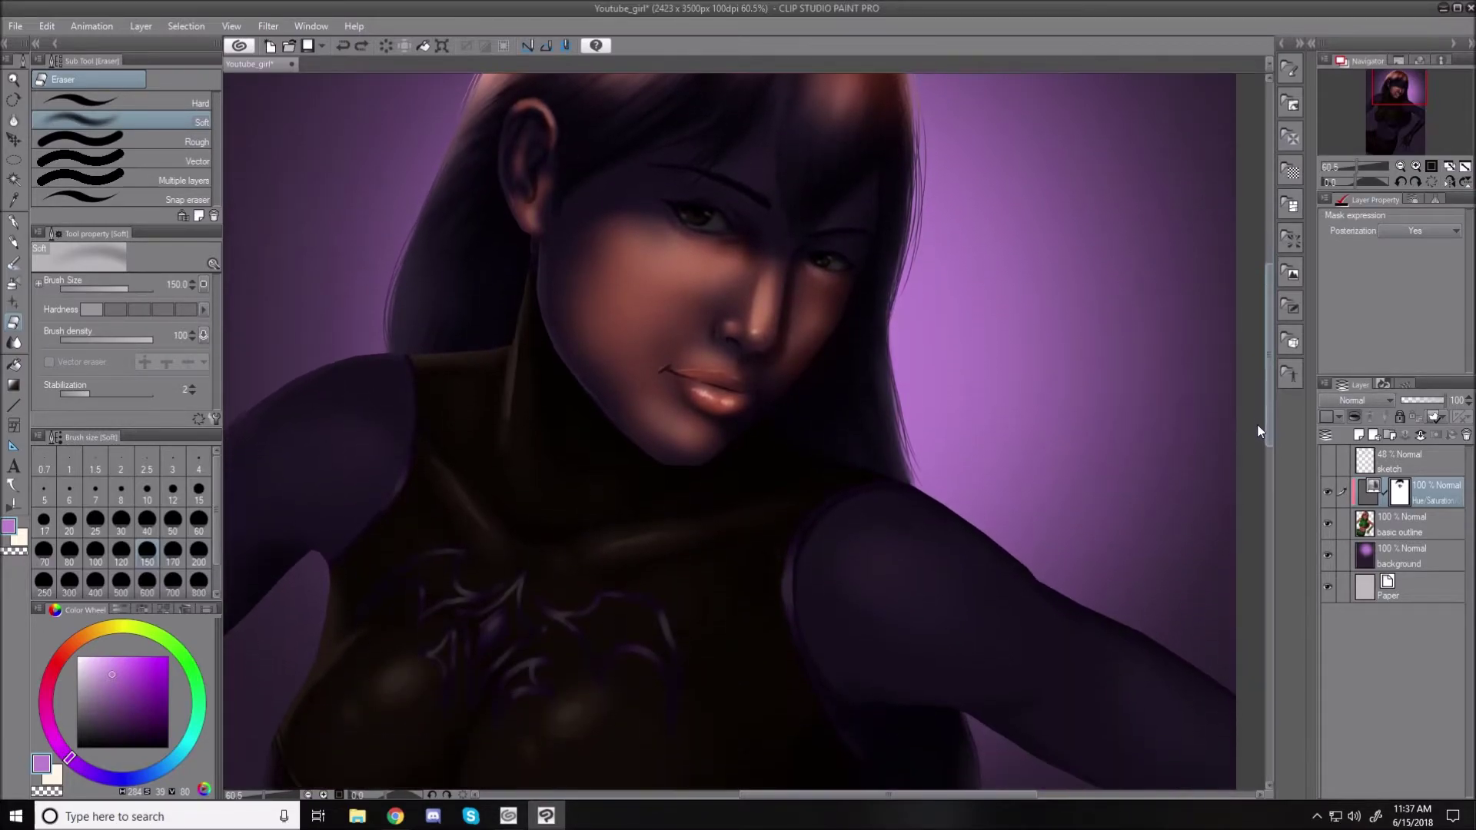
mouse_move(864, 511)
mouse_down()
mouse_move(922, 523)
mouse_move(872, 515)
mouse_move(977, 584)
mouse_move(1034, 589)
mouse_move(1249, 707)
mouse_move(1114, 662)
mouse_move(1081, 676)
mouse_move(1203, 699)
mouse_move(1267, 763)
mouse_up()
mouse_move(899, 527)
mouse_down()
mouse_move(951, 567)
mouse_move(899, 541)
mouse_move(862, 553)
mouse_move(915, 524)
mouse_up()
mouse_move(347, 344)
mouse_down()
mouse_move(365, 393)
mouse_move(470, 395)
mouse_move(483, 371)
mouse_move(424, 362)
mouse_move(297, 397)
mouse_move(346, 391)
mouse_move(362, 435)
mouse_move(346, 452)
mouse_move(342, 405)
mouse_move(249, 466)
mouse_move(342, 406)
mouse_move(414, 395)
mouse_move(251, 447)
mouse_move(392, 430)
mouse_up()
- Light the collarbones, chest emblem and upper breasts of the green suit by erasing the mask, enlarging the eraser to 250
mouse_move(537, 520)
mouse_down()
mouse_move(509, 546)
mouse_move(433, 426)
mouse_move(515, 579)
mouse_move(459, 551)
mouse_move(446, 517)
mouse_move(469, 602)
mouse_move(556, 611)
mouse_move(633, 575)
mouse_move(566, 569)
mouse_move(754, 550)
mouse_move(521, 564)
mouse_move(573, 620)
mouse_move(463, 578)
mouse_move(429, 589)
mouse_move(452, 562)
mouse_move(405, 658)
mouse_move(350, 694)
mouse_move(449, 613)
mouse_move(475, 657)
mouse_move(444, 616)
mouse_move(437, 558)
mouse_move(359, 658)
mouse_move(434, 561)
mouse_move(360, 714)
mouse_move(406, 671)
mouse_move(663, 658)
mouse_move(569, 742)
mouse_move(640, 614)
mouse_move(547, 752)
mouse_move(637, 654)
mouse_move(538, 730)
mouse_up()
key(bracketright)
key(bracketright)
key(bracketright)
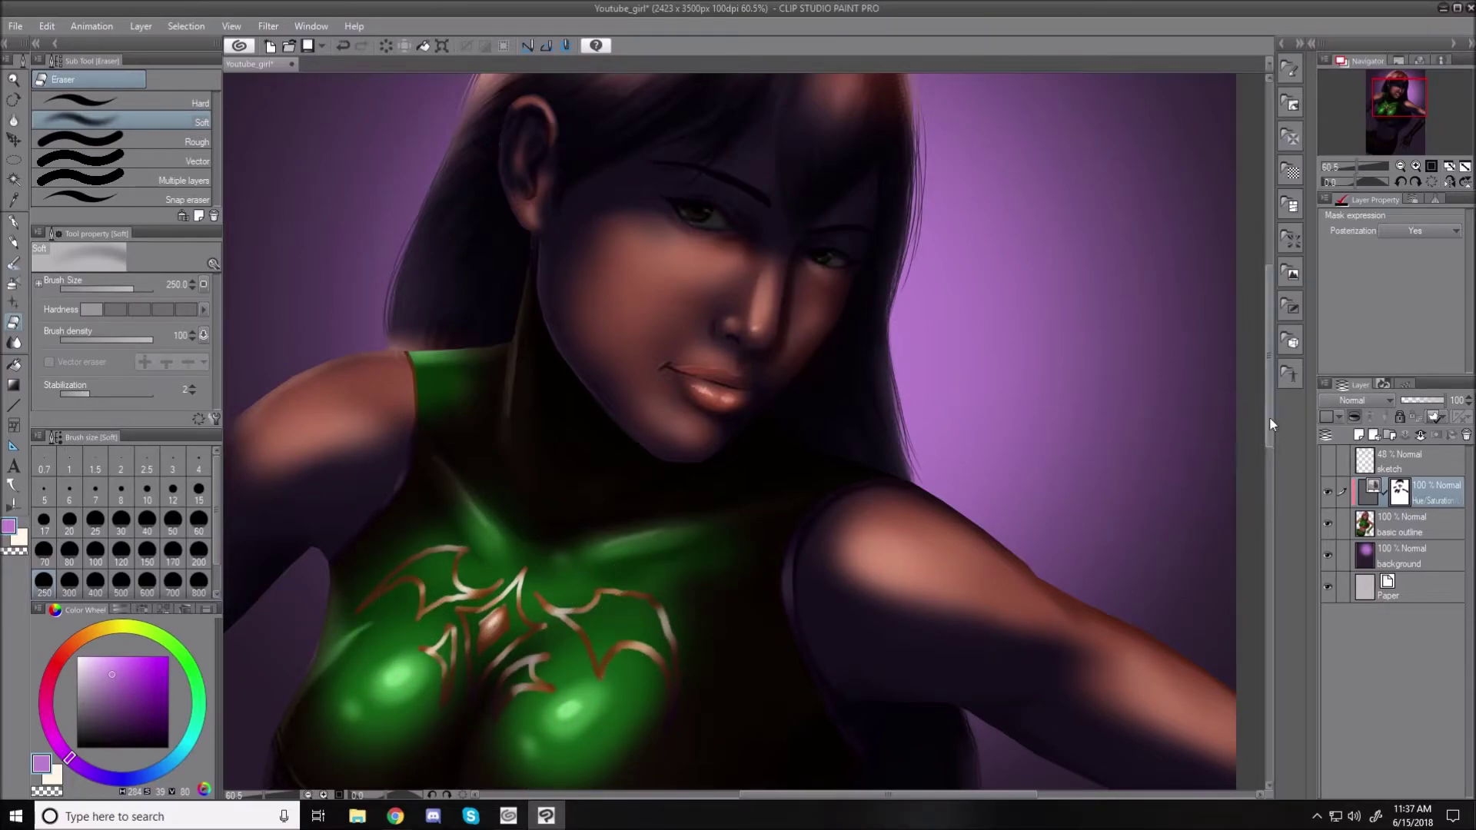
drag(1270, 437, 1272, 492)
mouse_move(531, 533)
mouse_down()
mouse_move(533, 500)
mouse_move(682, 467)
mouse_move(645, 470)
mouse_move(681, 393)
mouse_move(742, 330)
mouse_up()
mouse_move(520, 338)
mouse_down()
mouse_move(416, 341)
mouse_move(453, 335)
mouse_move(449, 304)
mouse_up()
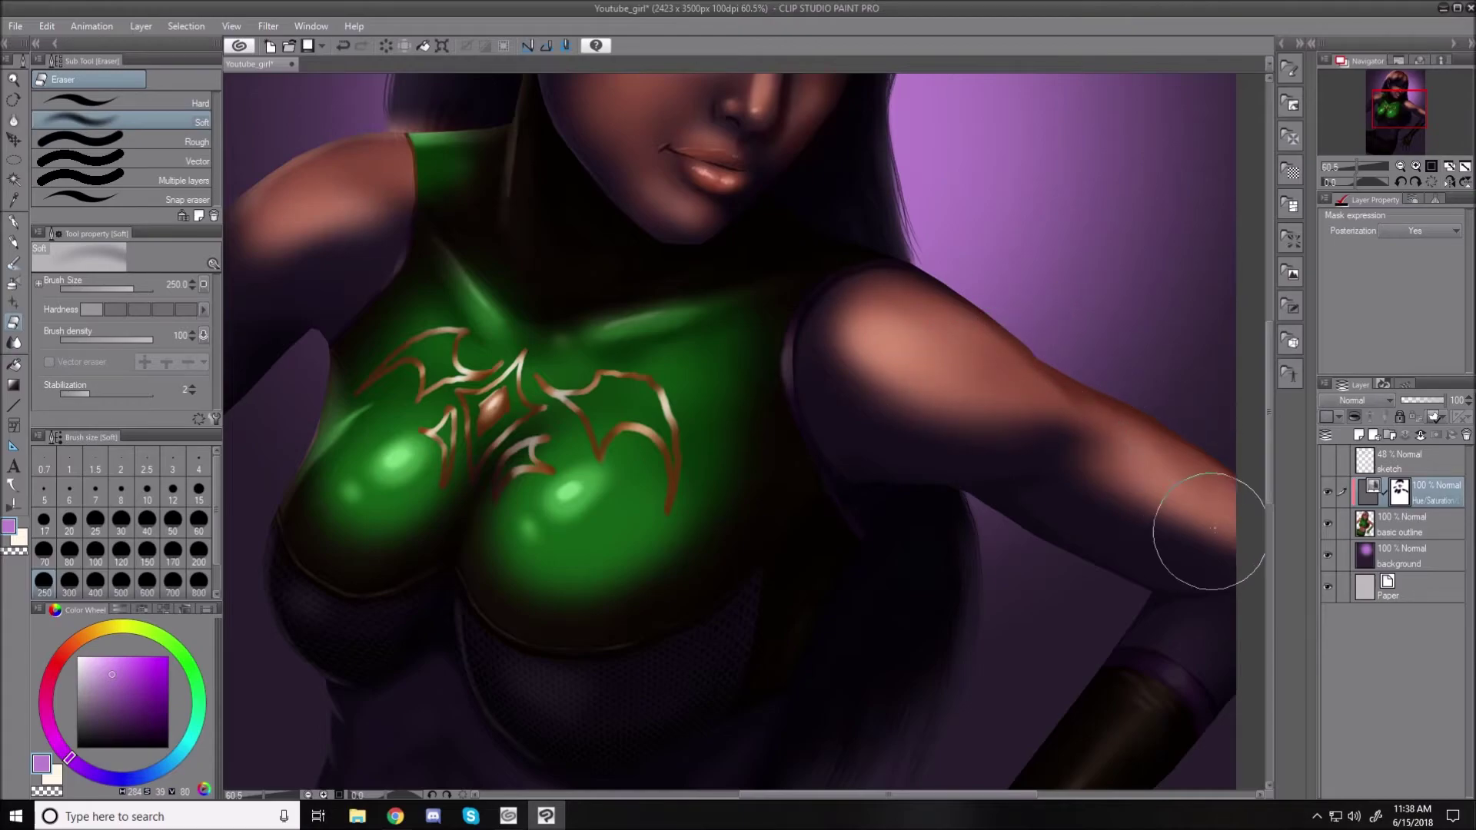
- Erase the mask over the gloved forearm and the back of the hand at size 250
drag(1271, 445, 1256, 553)
mouse_move(938, 527)
mouse_down()
mouse_move(948, 501)
mouse_move(1104, 373)
mouse_move(1146, 303)
mouse_move(976, 468)
mouse_move(866, 627)
mouse_move(915, 585)
mouse_move(841, 643)
mouse_move(853, 669)
mouse_move(921, 644)
mouse_move(853, 577)
mouse_move(962, 600)
mouse_up()
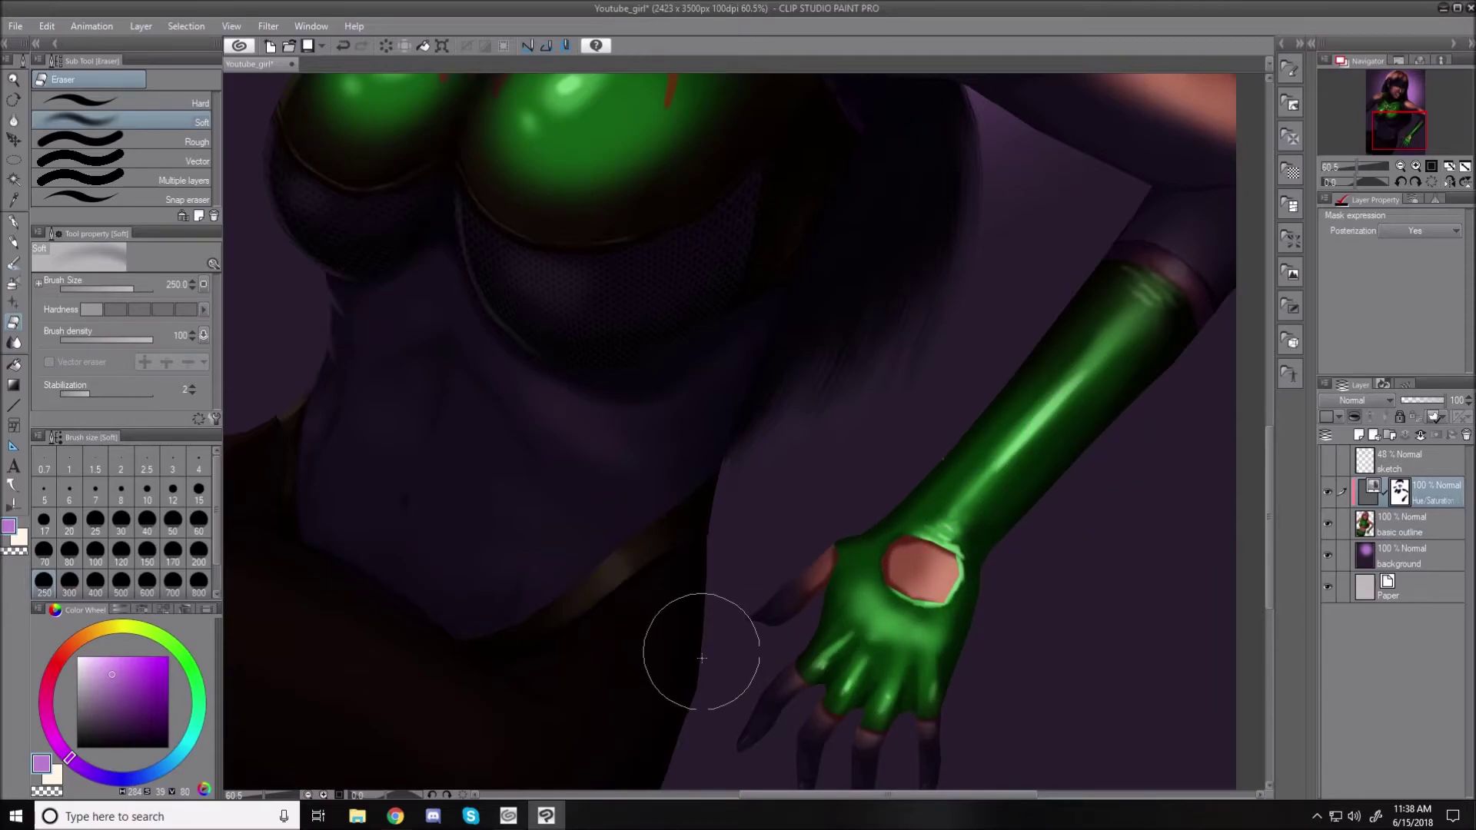
- Extend the light down the other upper arm and over the long hair behind that shoulder at size 250
key(ctrl+0)
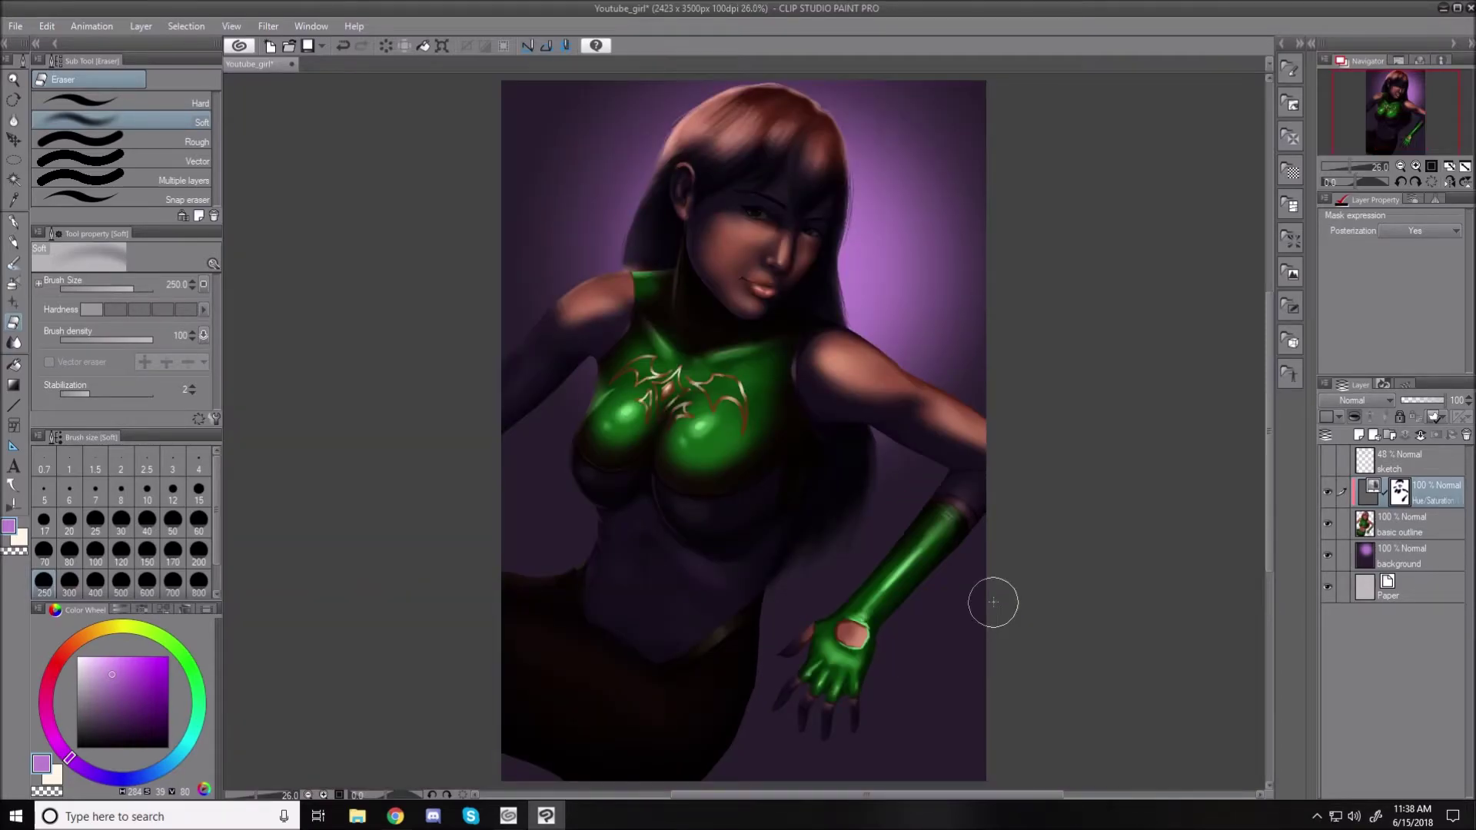
mouse_move(602, 285)
mouse_down()
mouse_move(439, 438)
mouse_move(626, 280)
mouse_move(571, 307)
mouse_up()
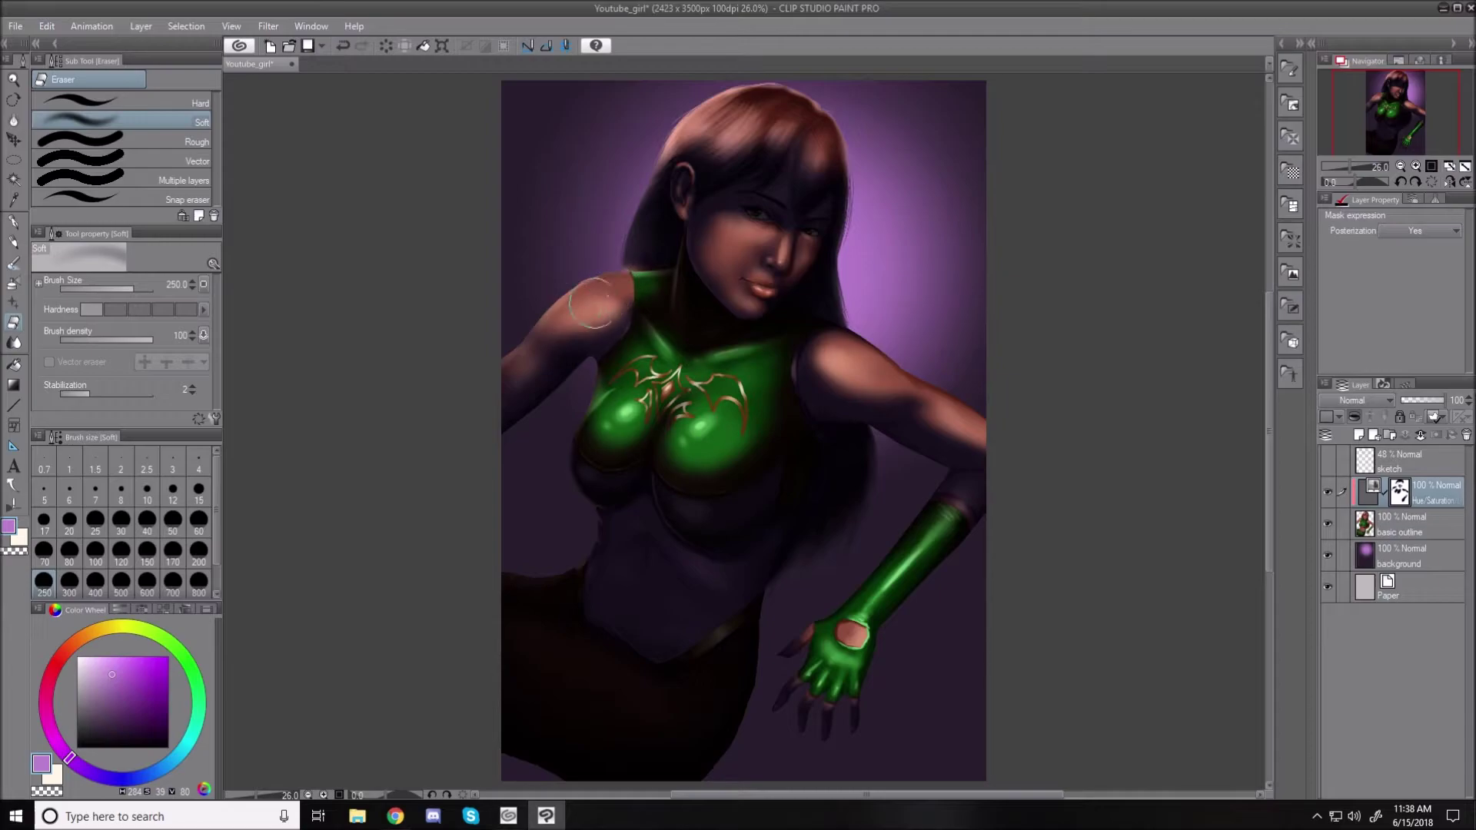
drag(628, 245, 632, 178)
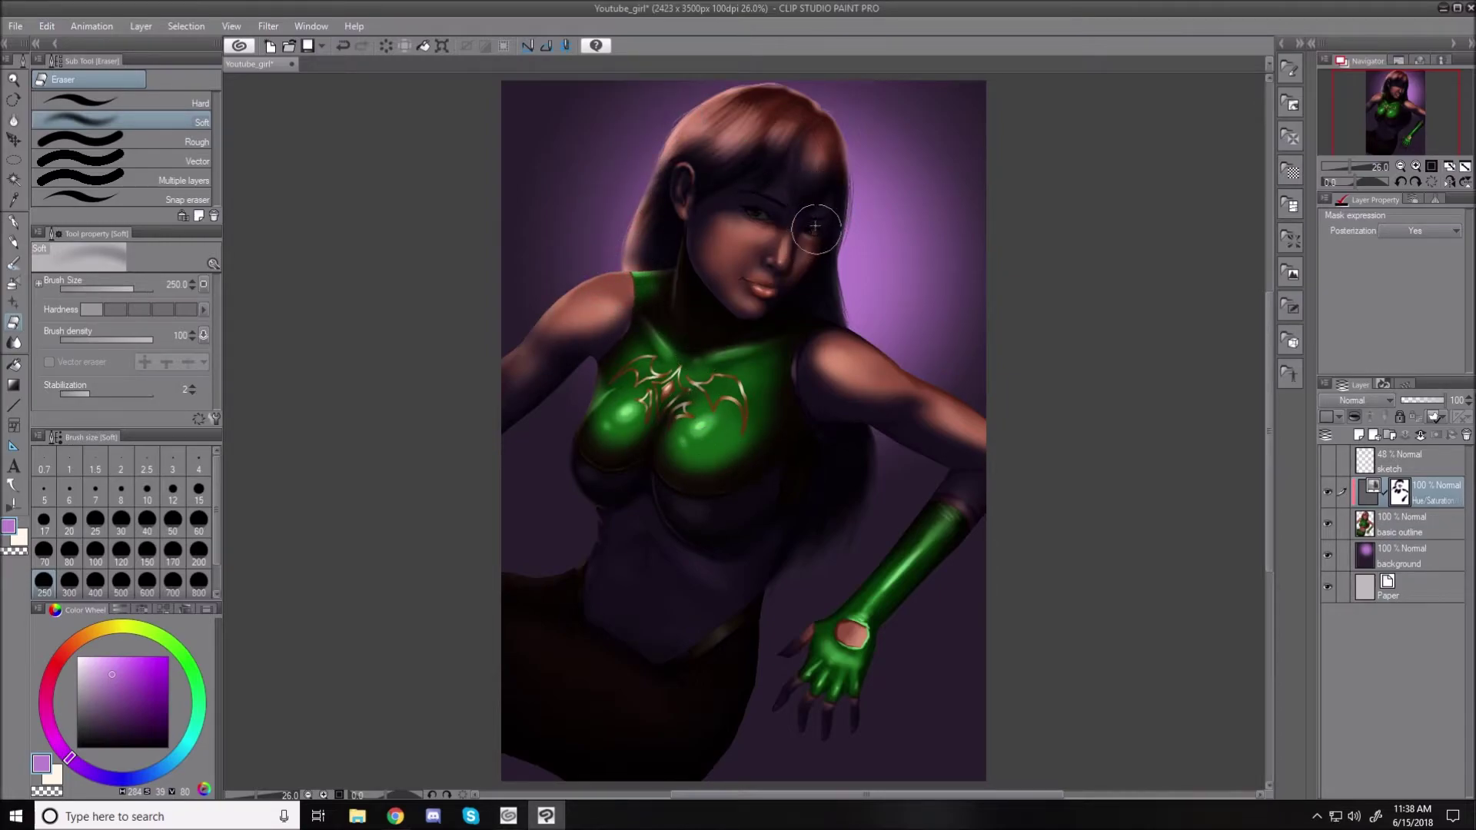
- Erase the mask across the lower abdomen, hips and upper thighs with the Soft eraser at size 250
mouse_move(668, 568)
mouse_down()
mouse_move(680, 622)
mouse_move(675, 599)
mouse_move(650, 623)
mouse_move(614, 602)
mouse_move(644, 637)
mouse_move(654, 622)
mouse_move(614, 622)
mouse_move(616, 603)
mouse_move(655, 609)
mouse_move(646, 632)
mouse_move(633, 602)
mouse_move(613, 615)
mouse_move(623, 579)
mouse_move(658, 643)
mouse_move(708, 635)
mouse_up()
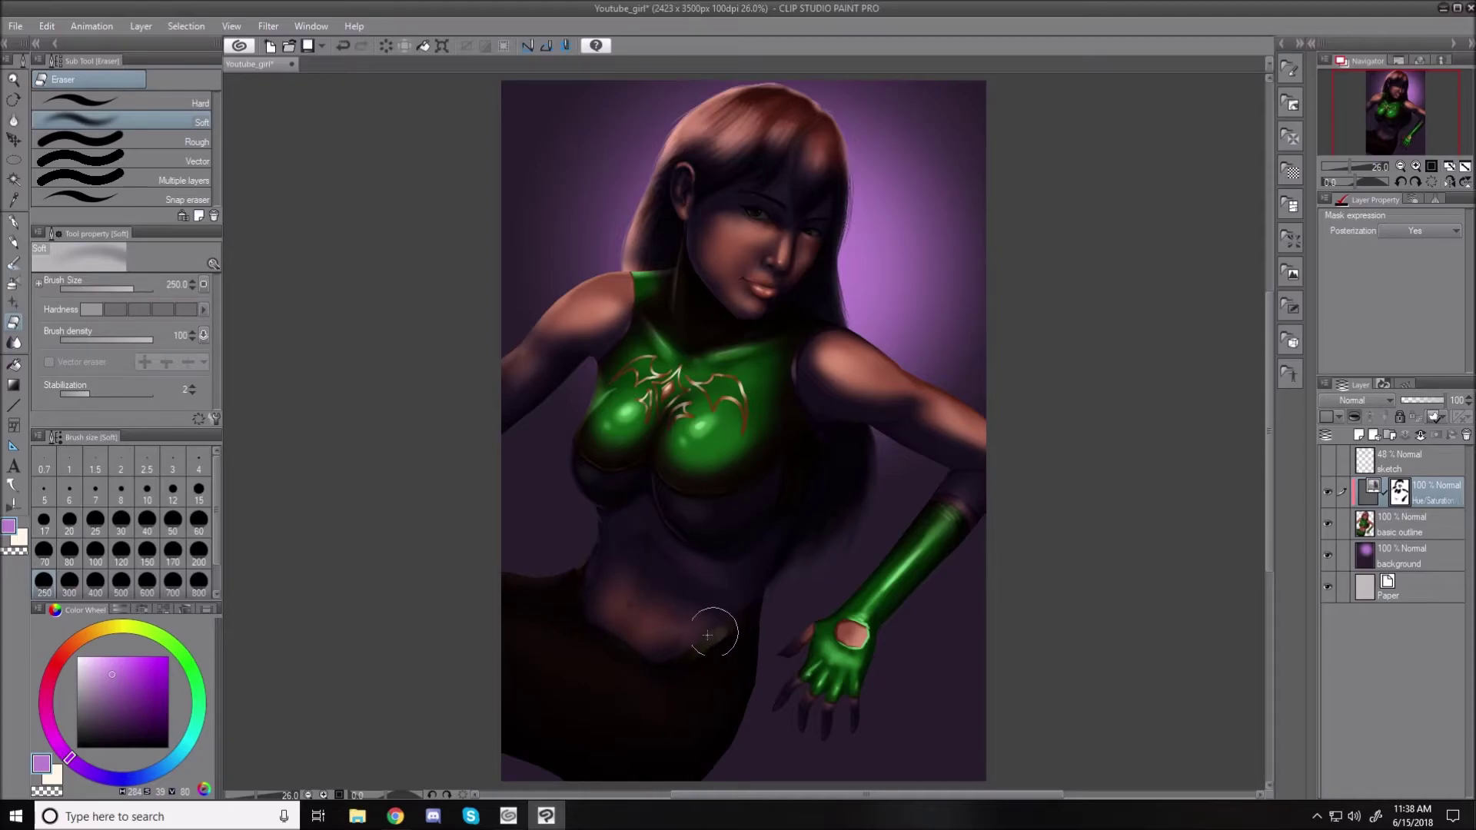
mouse_move(533, 620)
mouse_down()
mouse_move(622, 665)
mouse_move(488, 618)
mouse_move(545, 622)
mouse_move(517, 639)
mouse_move(629, 654)
mouse_move(506, 628)
mouse_move(678, 697)
mouse_move(492, 608)
mouse_move(597, 675)
mouse_move(499, 629)
mouse_move(675, 706)
mouse_move(708, 658)
mouse_up()
mouse_move(562, 578)
mouse_down()
mouse_move(535, 590)
mouse_move(561, 600)
mouse_move(536, 592)
mouse_move(576, 578)
mouse_move(631, 628)
mouse_move(582, 594)
mouse_move(621, 620)
mouse_move(694, 630)
mouse_move(570, 599)
mouse_move(654, 657)
mouse_move(514, 580)
mouse_move(553, 618)
mouse_up()
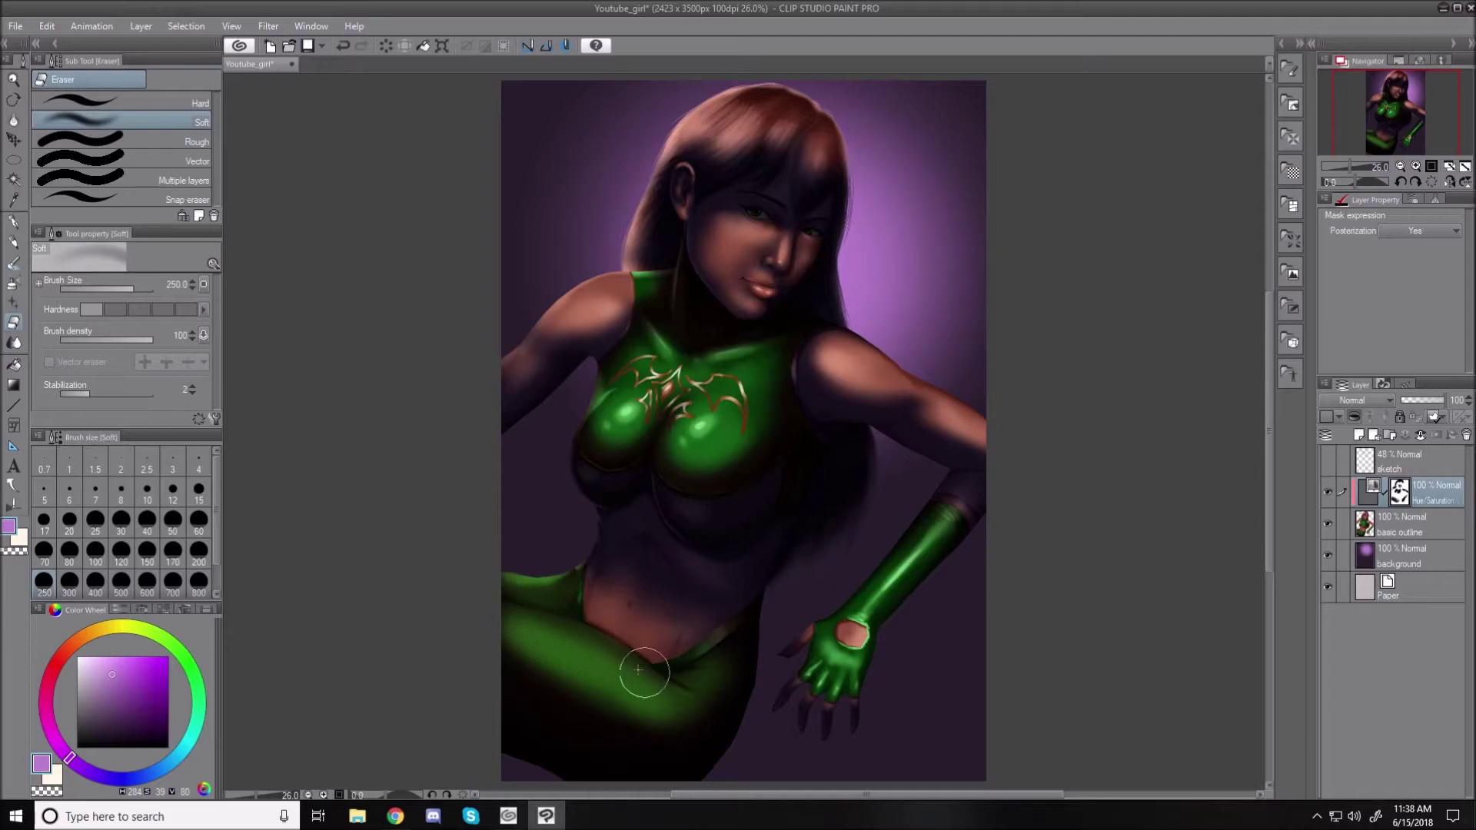
drag(655, 655, 738, 638)
mouse_move(524, 641)
mouse_down()
mouse_move(654, 697)
mouse_move(700, 705)
mouse_move(722, 685)
mouse_up()
mouse_move(519, 661)
mouse_down()
mouse_move(575, 708)
mouse_move(515, 671)
mouse_move(679, 734)
mouse_move(715, 702)
mouse_up()
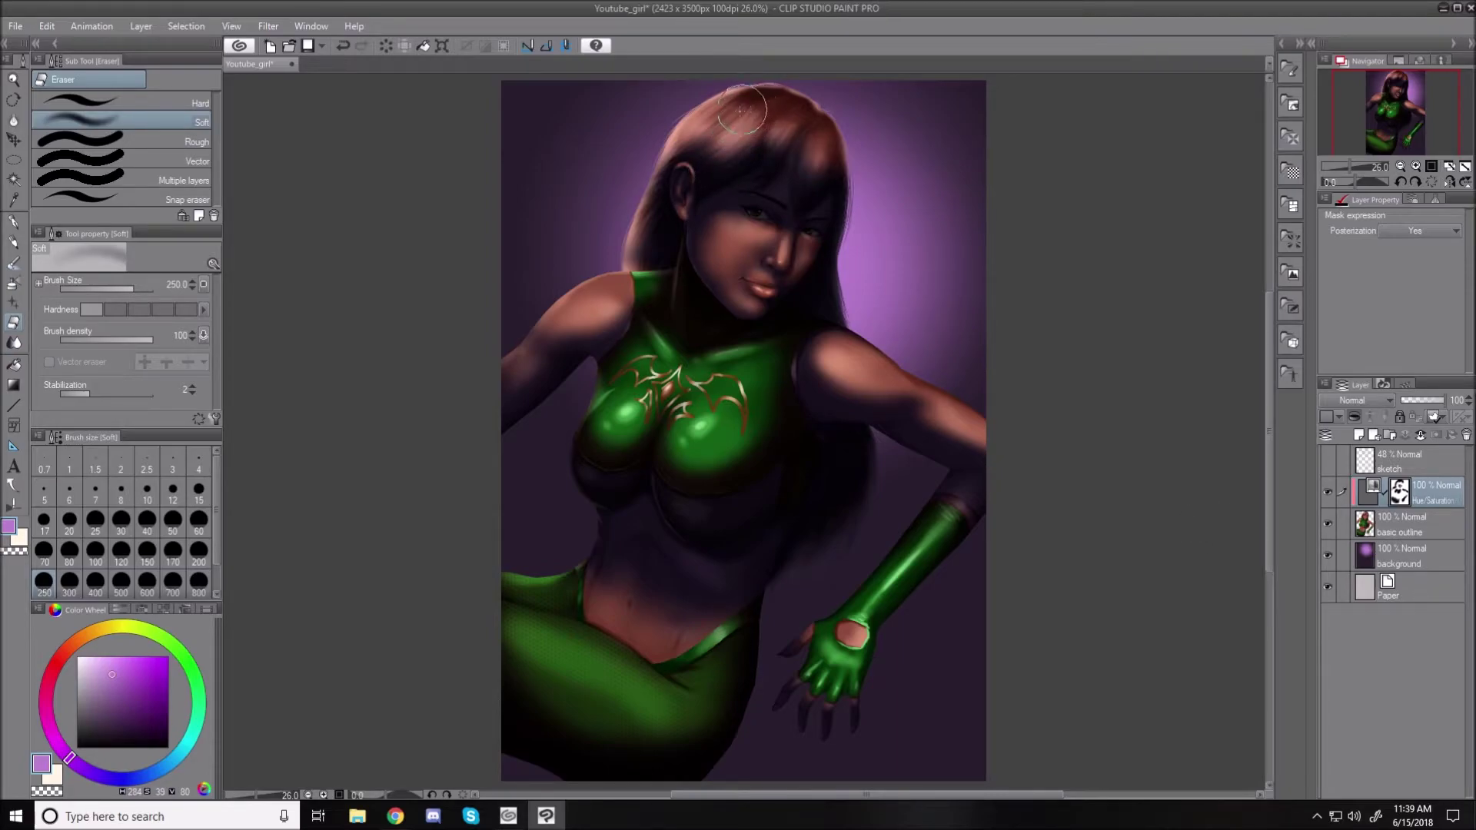
- Paint shadow back over the long hair below the ear in the mask with the Soft airbrush at size 80
click(17, 285)
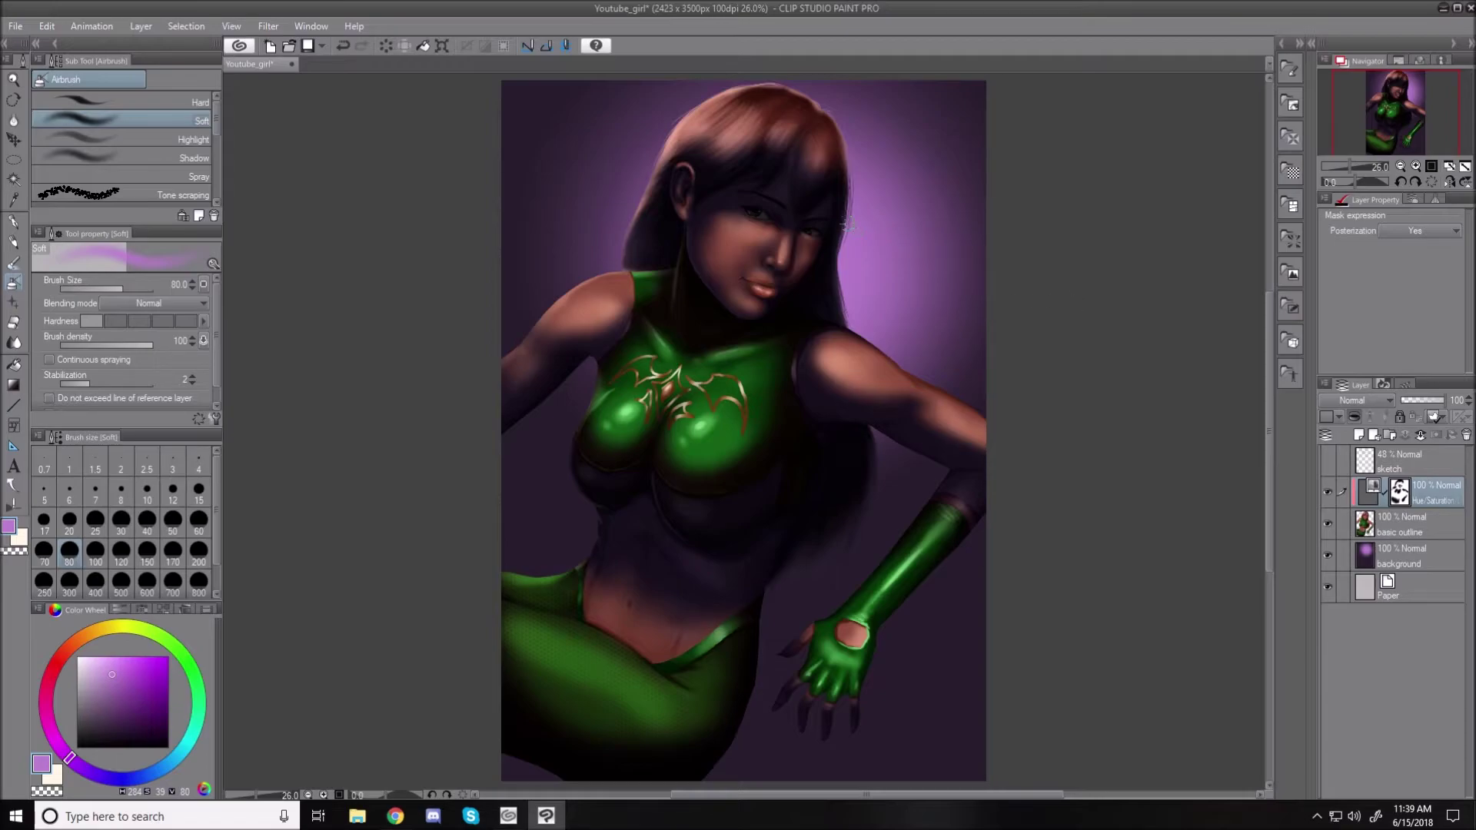
- Bring out small highlights in both eyes by erasing the mask with the Soft eraser at sizes 10 and 8
scroll(799, 203, up, 13)
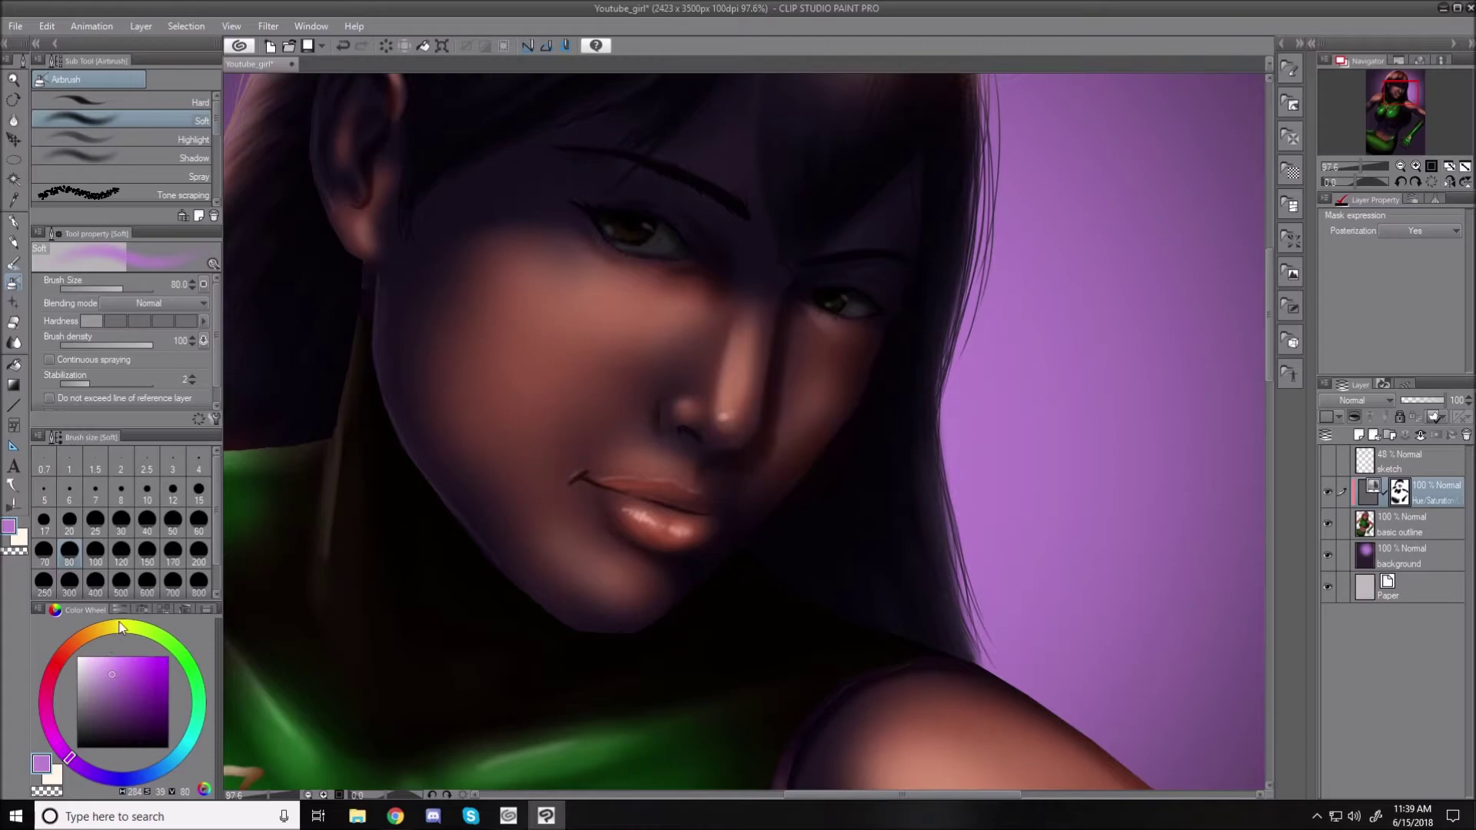
click(16, 325)
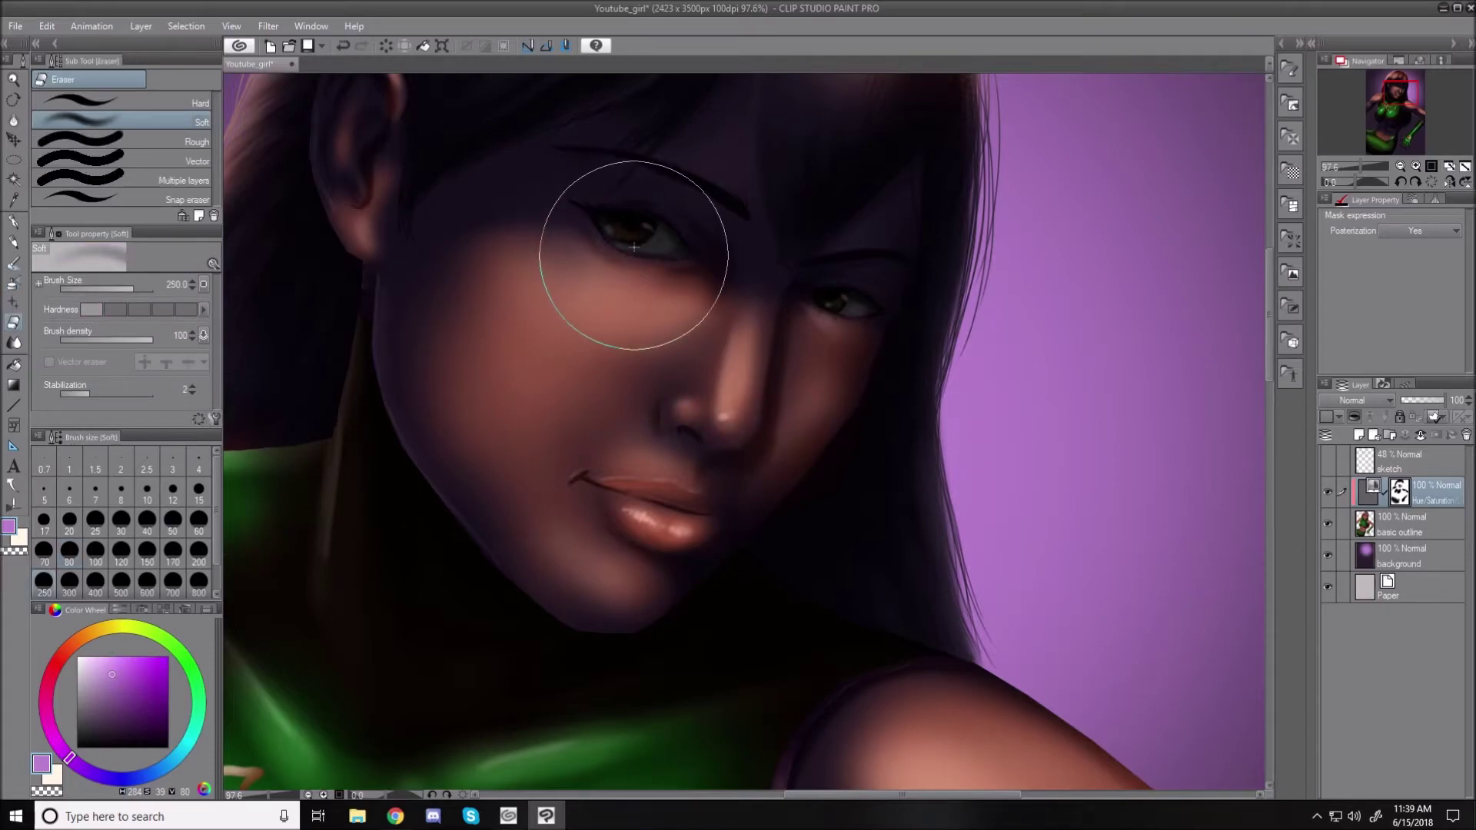
key(bracketleft)
key(bracketleft)
key(bracketleft)
key(bracketleft)
key(bracketleft)
key(bracketleft)
key(bracketleft)
key(bracketleft)
key(bracketleft)
key(bracketleft)
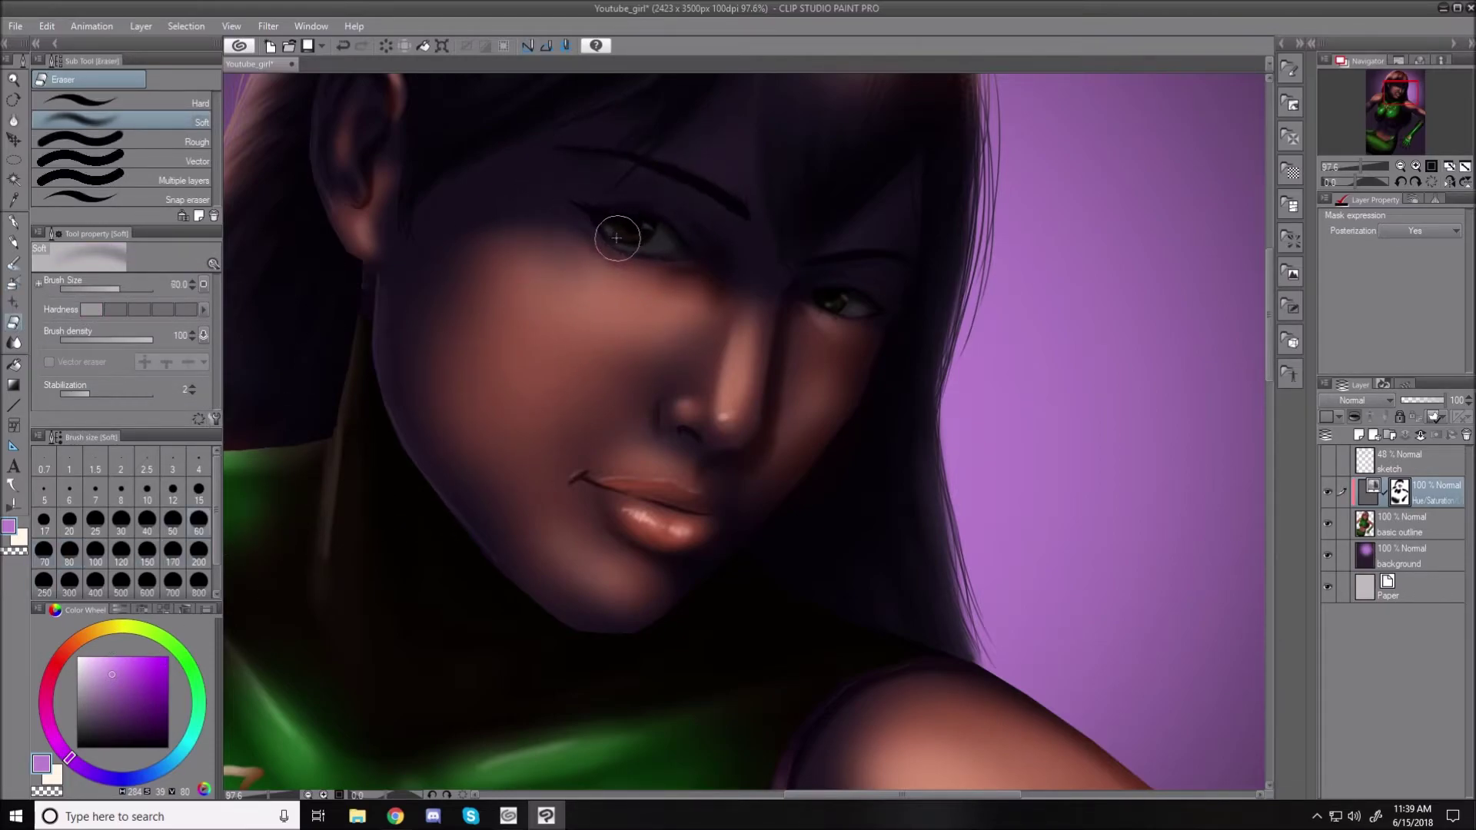
key(bracketleft)
key(bracketleft)
key(bracketleft)
key(bracketleft)
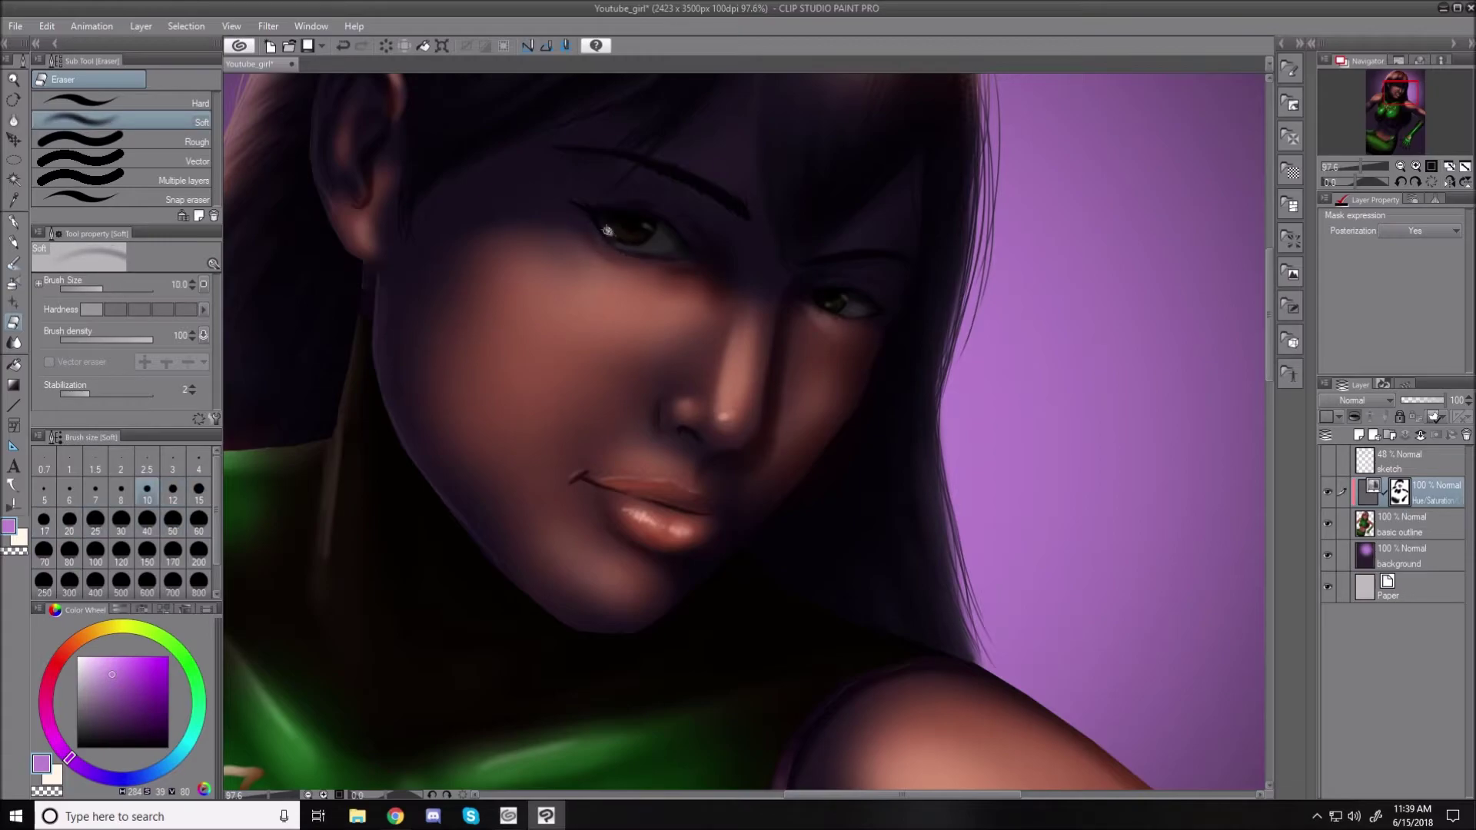
key(bracketleft)
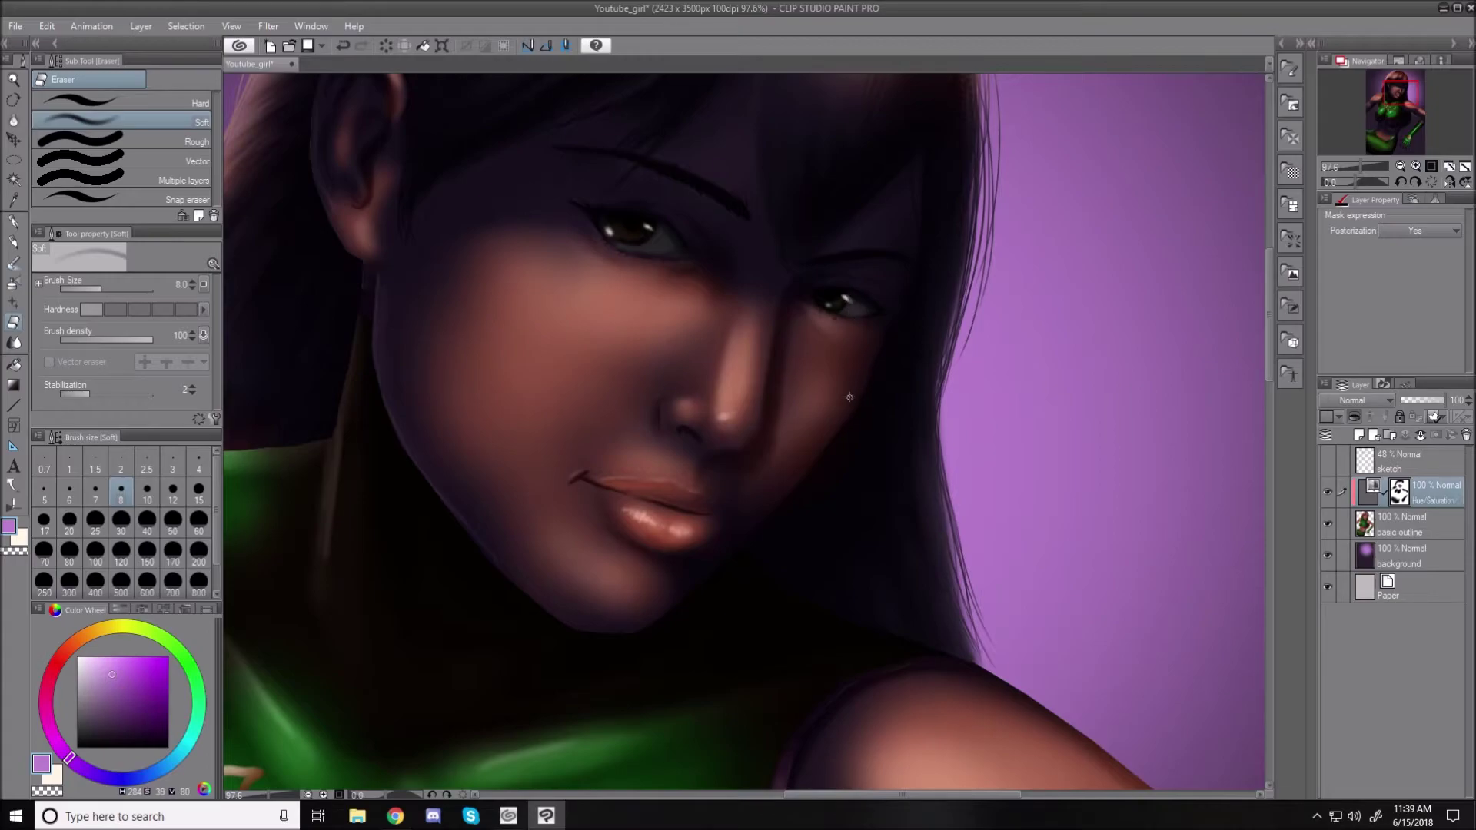
- Brighten the nose, the mouth area and the cheeks by erasing the mask, enlarging the Soft eraser to 170
key(ctrl+0)
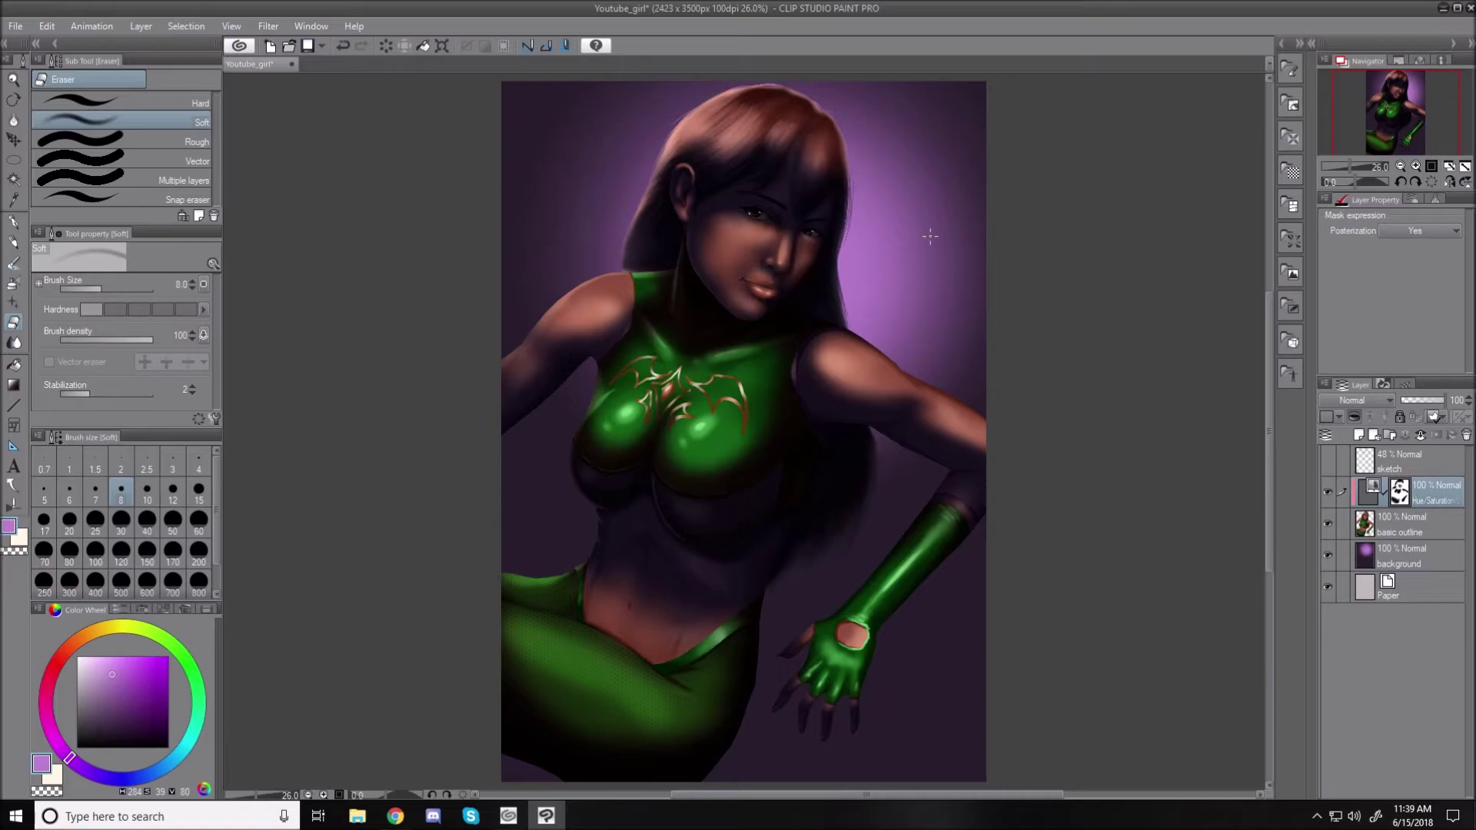
scroll(838, 248, up, 2)
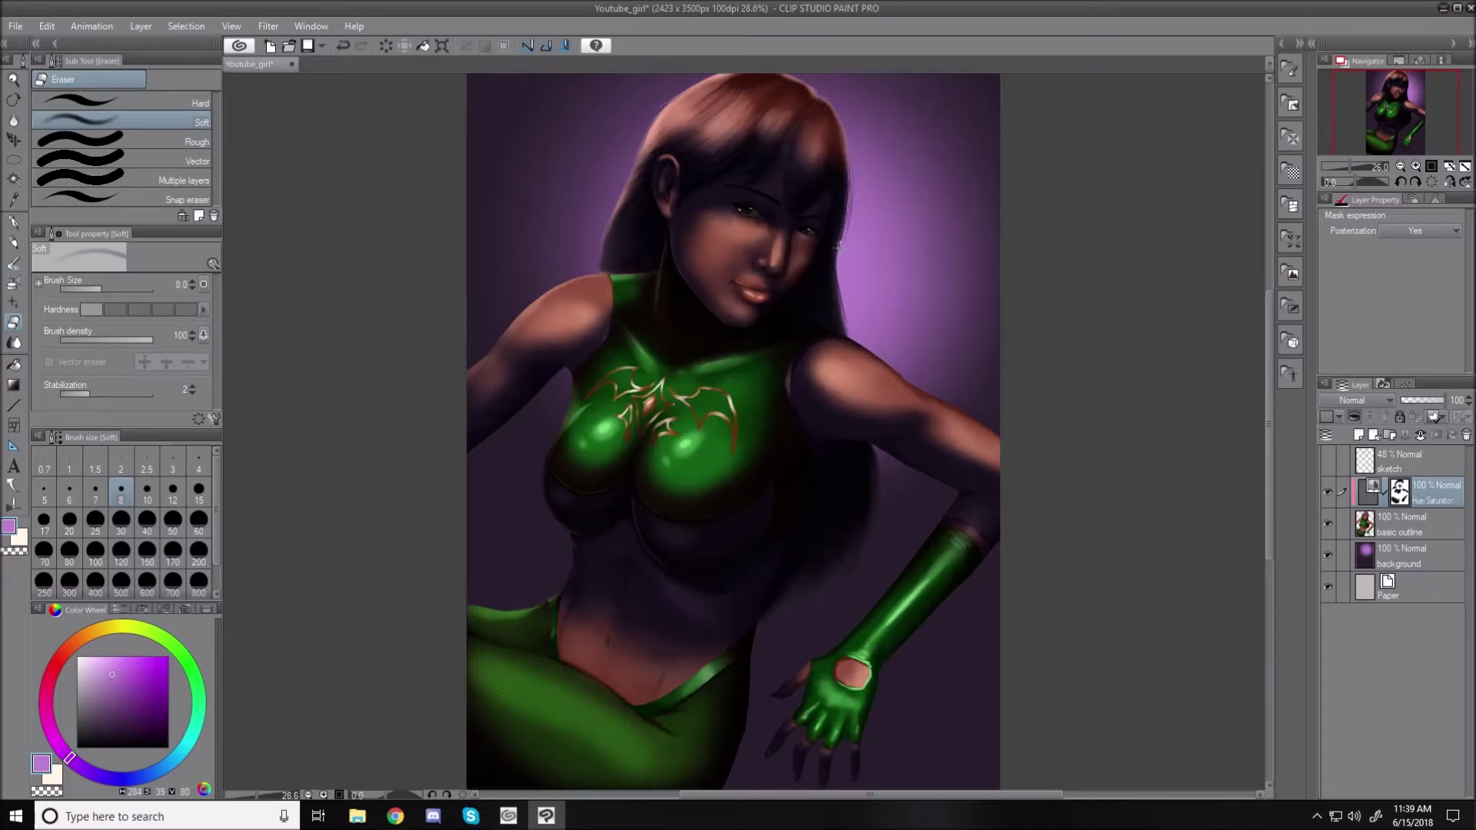
key(bracketright)
key(bracketright)
key(bracketright)
key(bracketright)
key(bracketright)
key(bracketright)
key(bracketright)
key(bracketright)
key(bracketright)
key(bracketright)
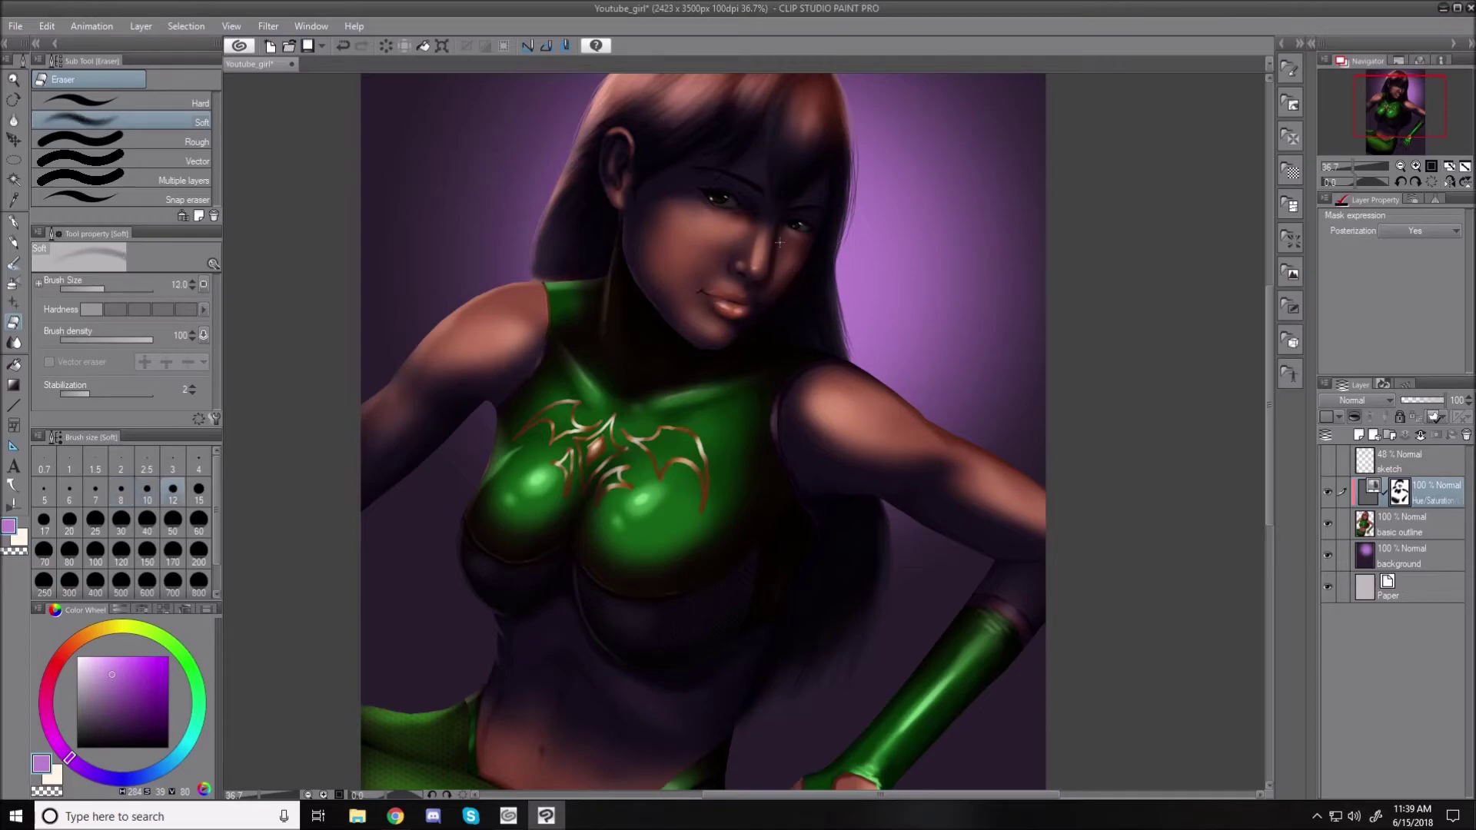
key(bracketright)
key(bracketright)
key(bracketright)
key(bracketright)
key(bracketright)
key(bracketright)
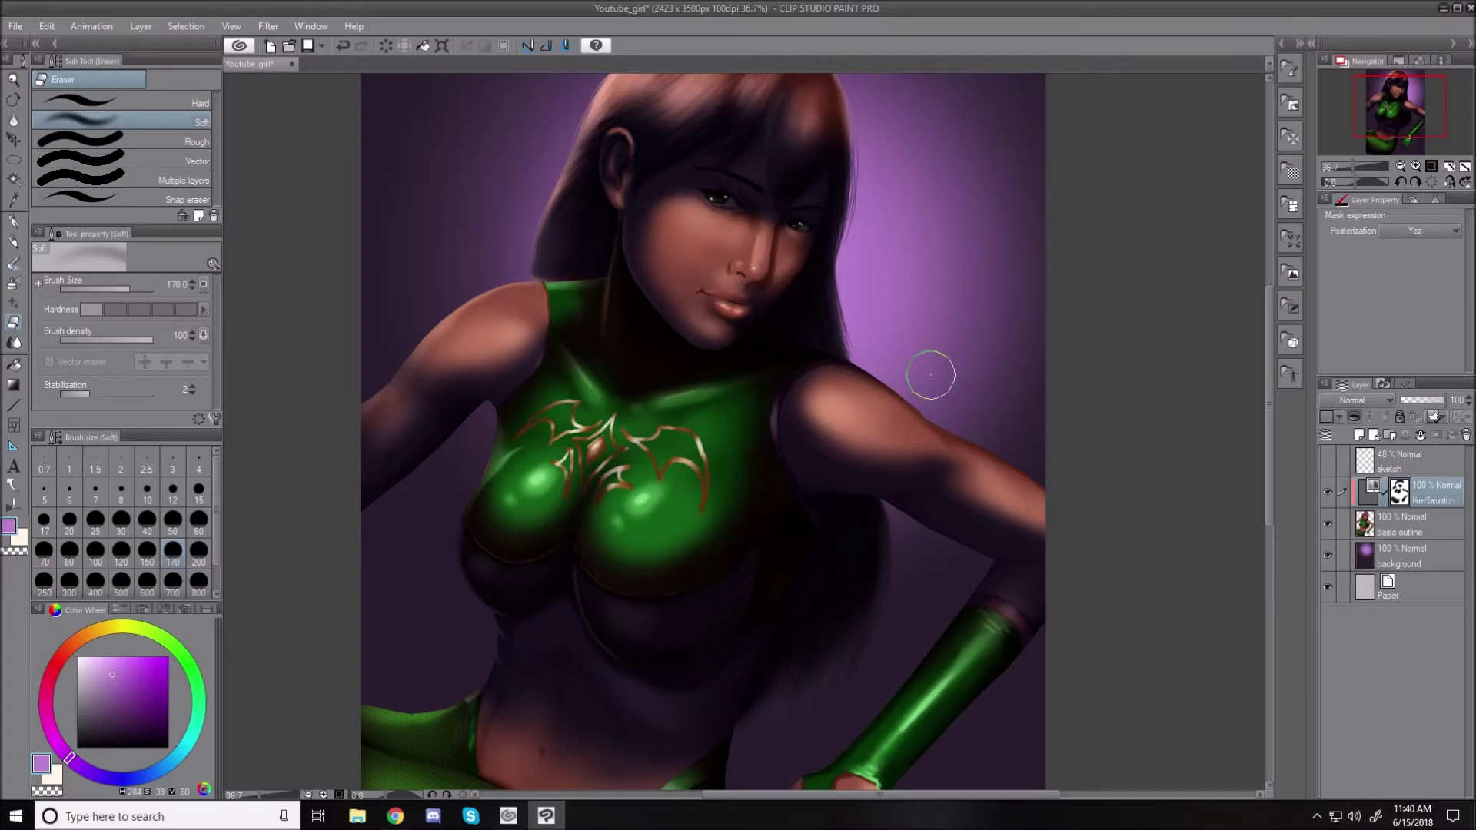
scroll(931, 375, down, 2)
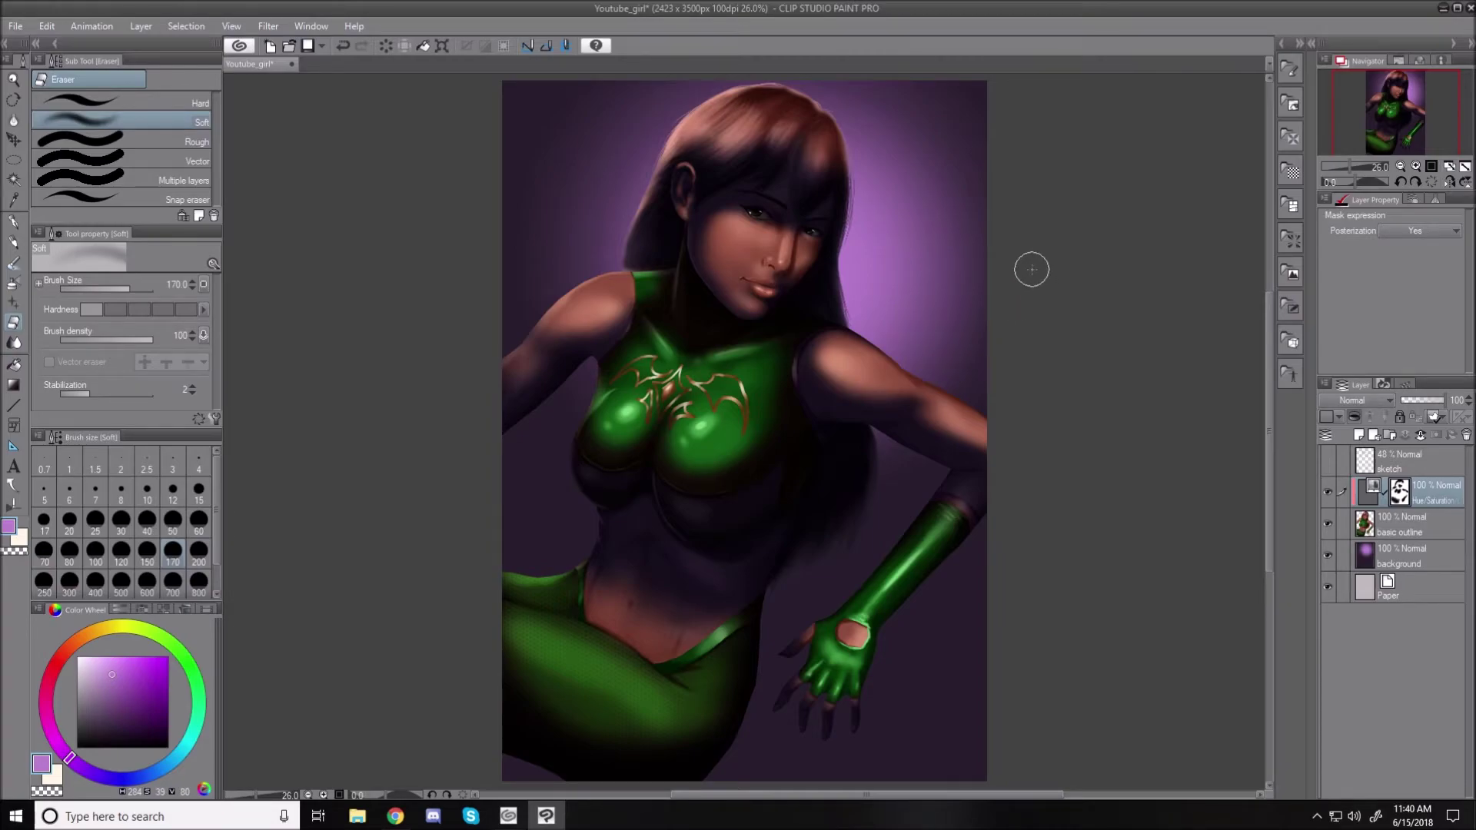
- Touch up the shadow at the edge of the crown with the Soft airbrush at size 80, and return to the Soft eraser
click(15, 285)
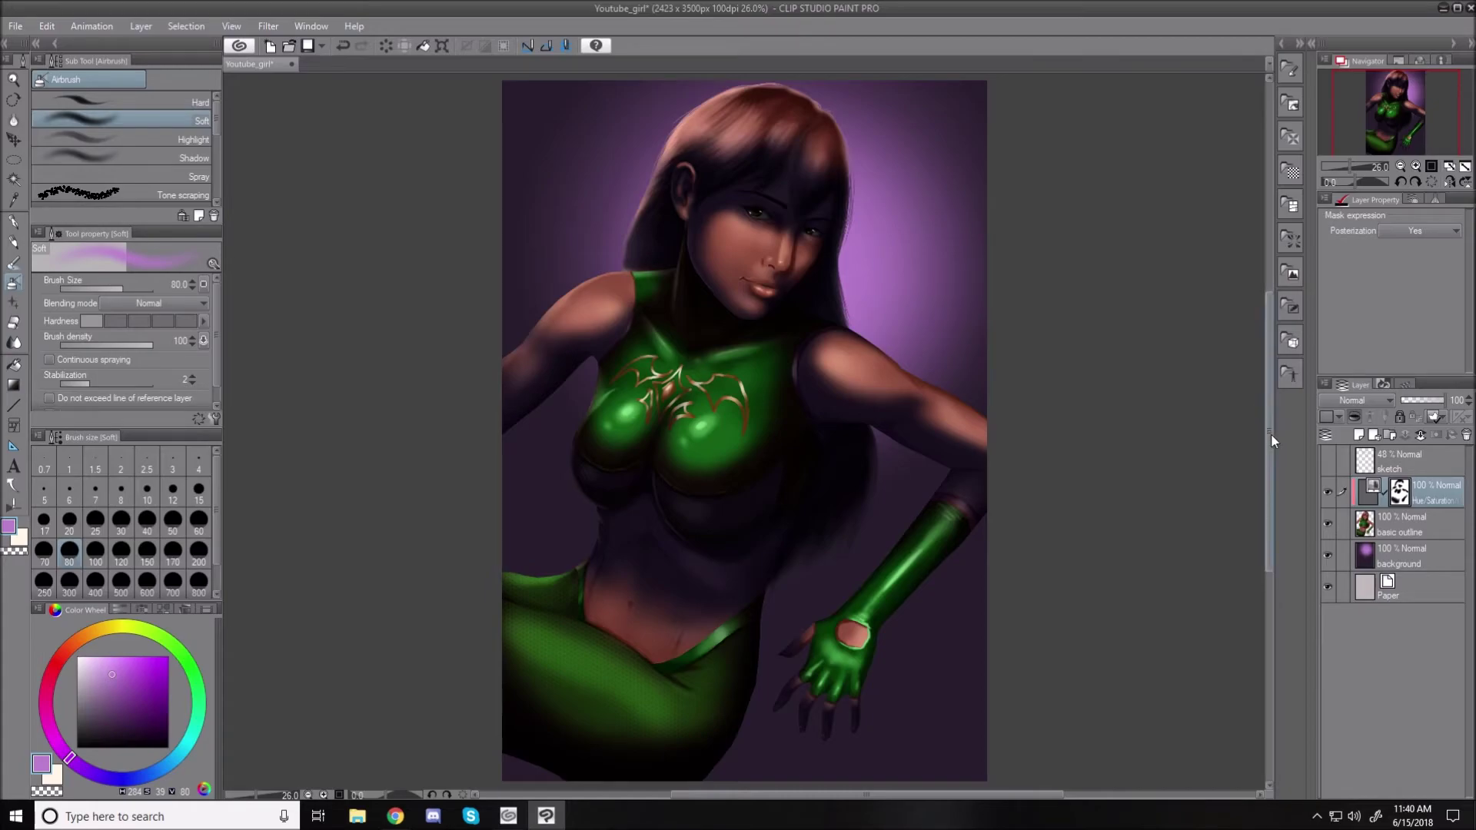
scroll(1271, 434, up, 2)
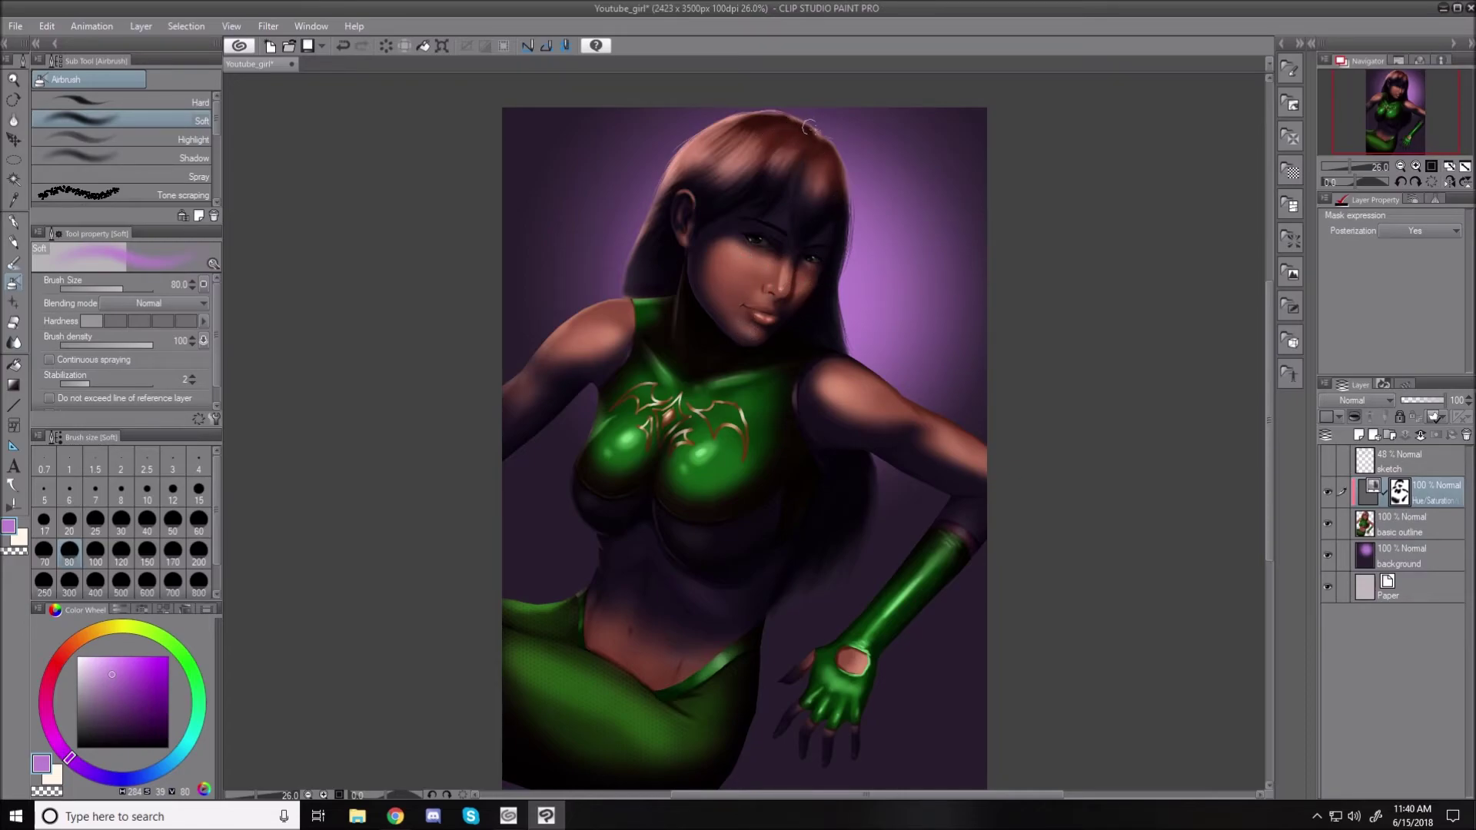
click(13, 327)
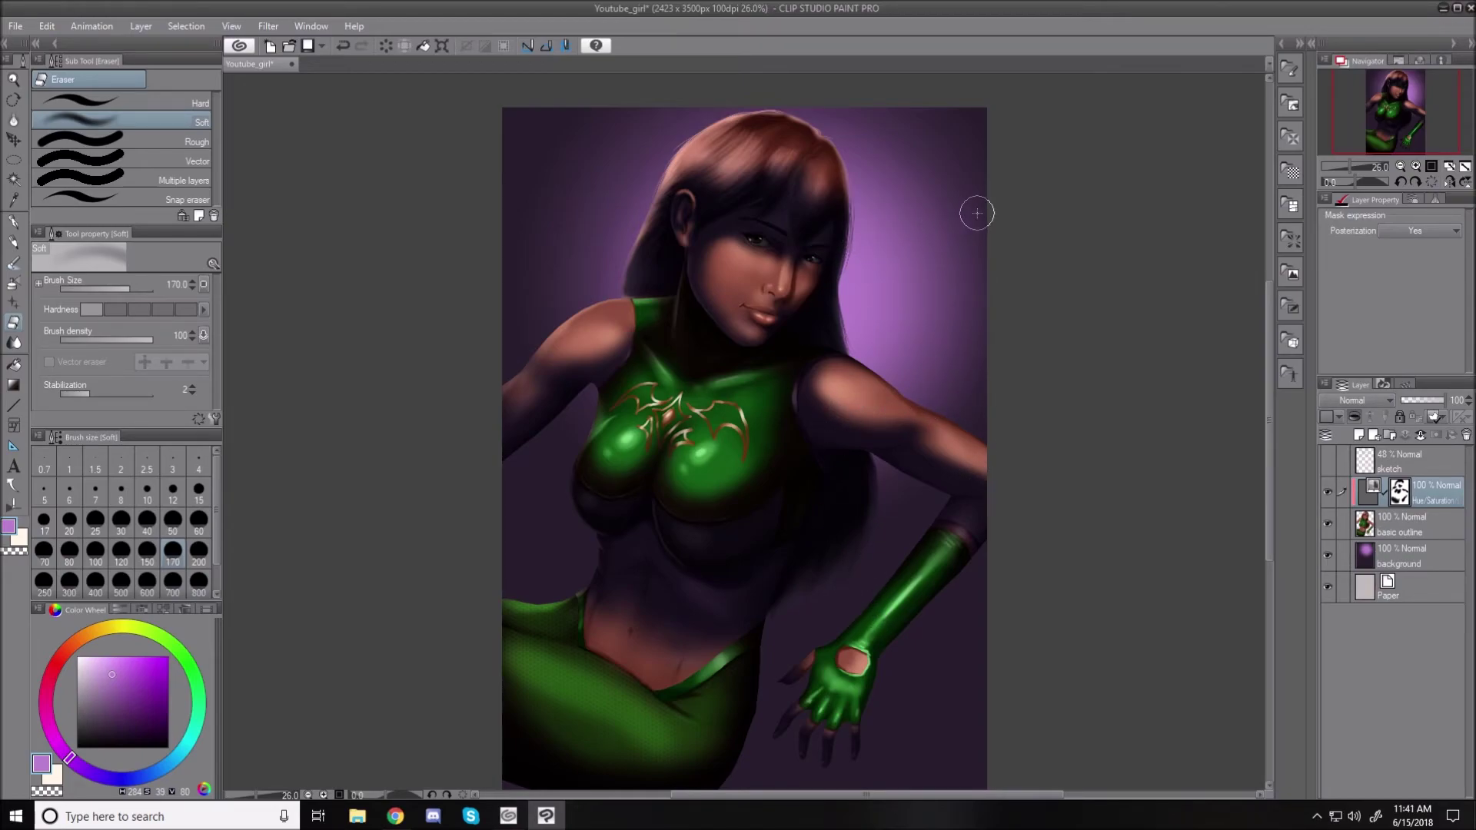
- Merge the Hue/Saturation correction layer into the basic outline layer, and lock the merged layer's transparent pixels
click(1419, 437)
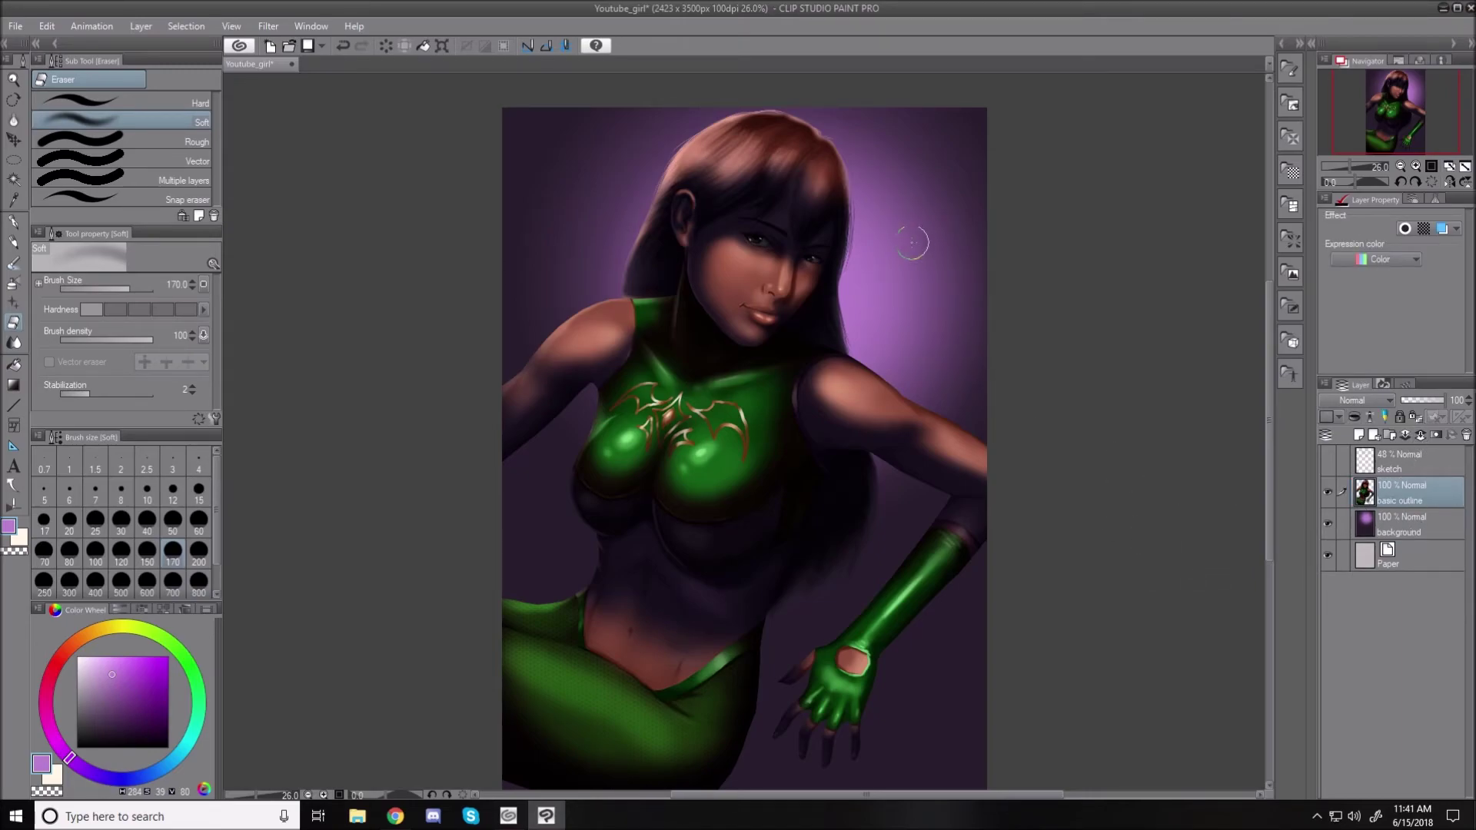
alt+click(868, 286)
drag(115, 659, 103, 659)
click(1418, 421)
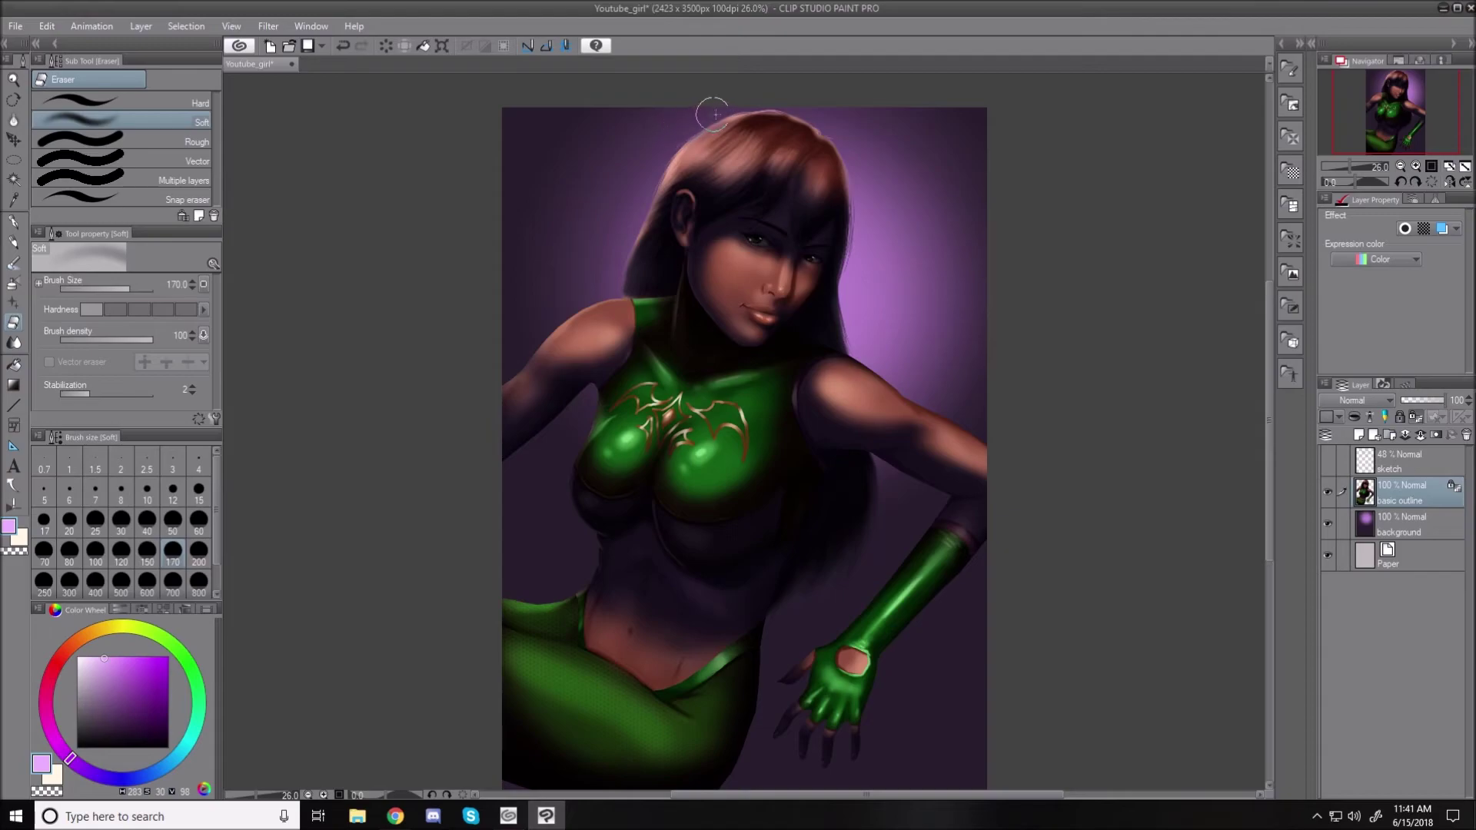
- Paint a pale purple rim light (H 283, S 21, V 100) along the hair's outer edges and the gloved arm's upper edge with the Soft airbrush at size 80
drag(106, 653, 100, 653)
key(ctrl+z)
click(13, 282)
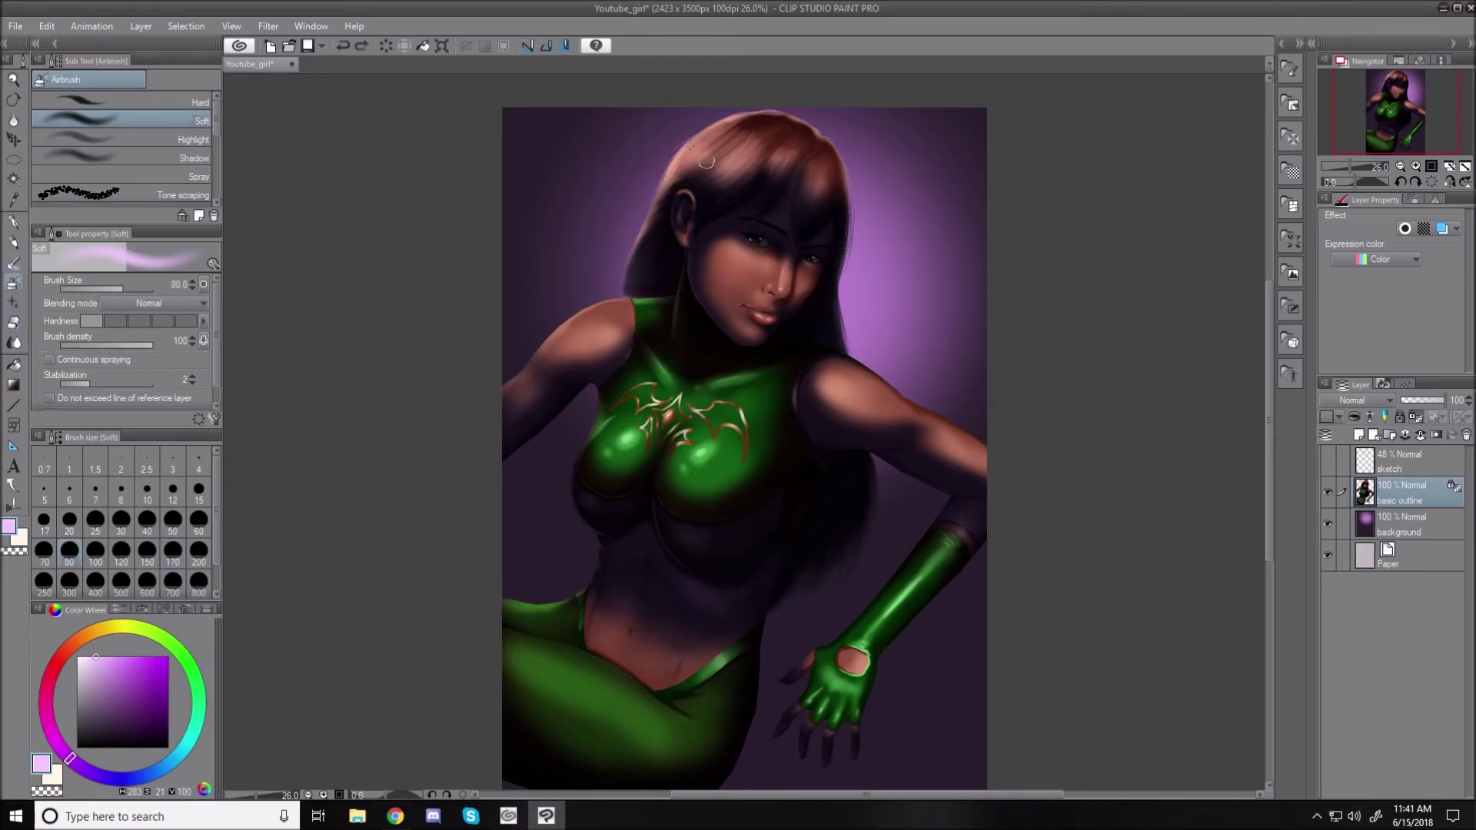
mouse_move(671, 151)
mouse_down()
mouse_move(722, 116)
mouse_move(691, 133)
mouse_move(801, 110)
mouse_move(671, 139)
mouse_move(728, 114)
mouse_move(667, 158)
mouse_move(736, 113)
mouse_move(646, 200)
mouse_move(759, 105)
mouse_move(695, 149)
mouse_move(769, 109)
mouse_move(739, 124)
mouse_move(814, 118)
mouse_move(872, 172)
mouse_move(841, 125)
mouse_move(800, 108)
mouse_move(749, 154)
mouse_move(759, 116)
mouse_move(729, 128)
mouse_move(781, 102)
mouse_move(763, 124)
mouse_move(822, 113)
mouse_move(818, 132)
mouse_move(849, 130)
mouse_move(830, 139)
mouse_move(837, 161)
mouse_move(836, 129)
mouse_move(835, 178)
mouse_move(846, 137)
mouse_move(847, 254)
mouse_move(793, 121)
mouse_move(765, 104)
mouse_move(709, 121)
mouse_up()
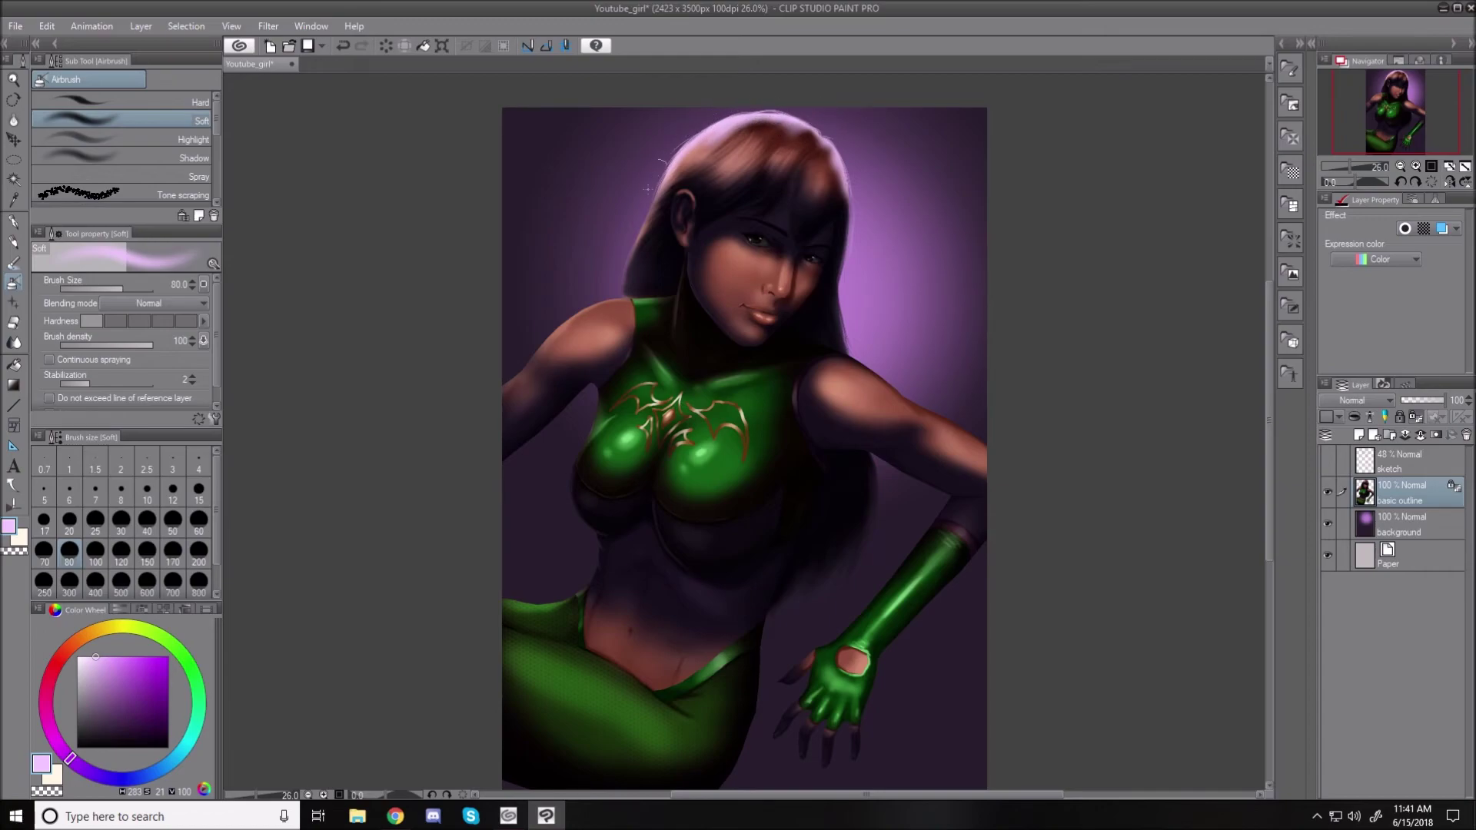
drag(661, 166, 652, 220)
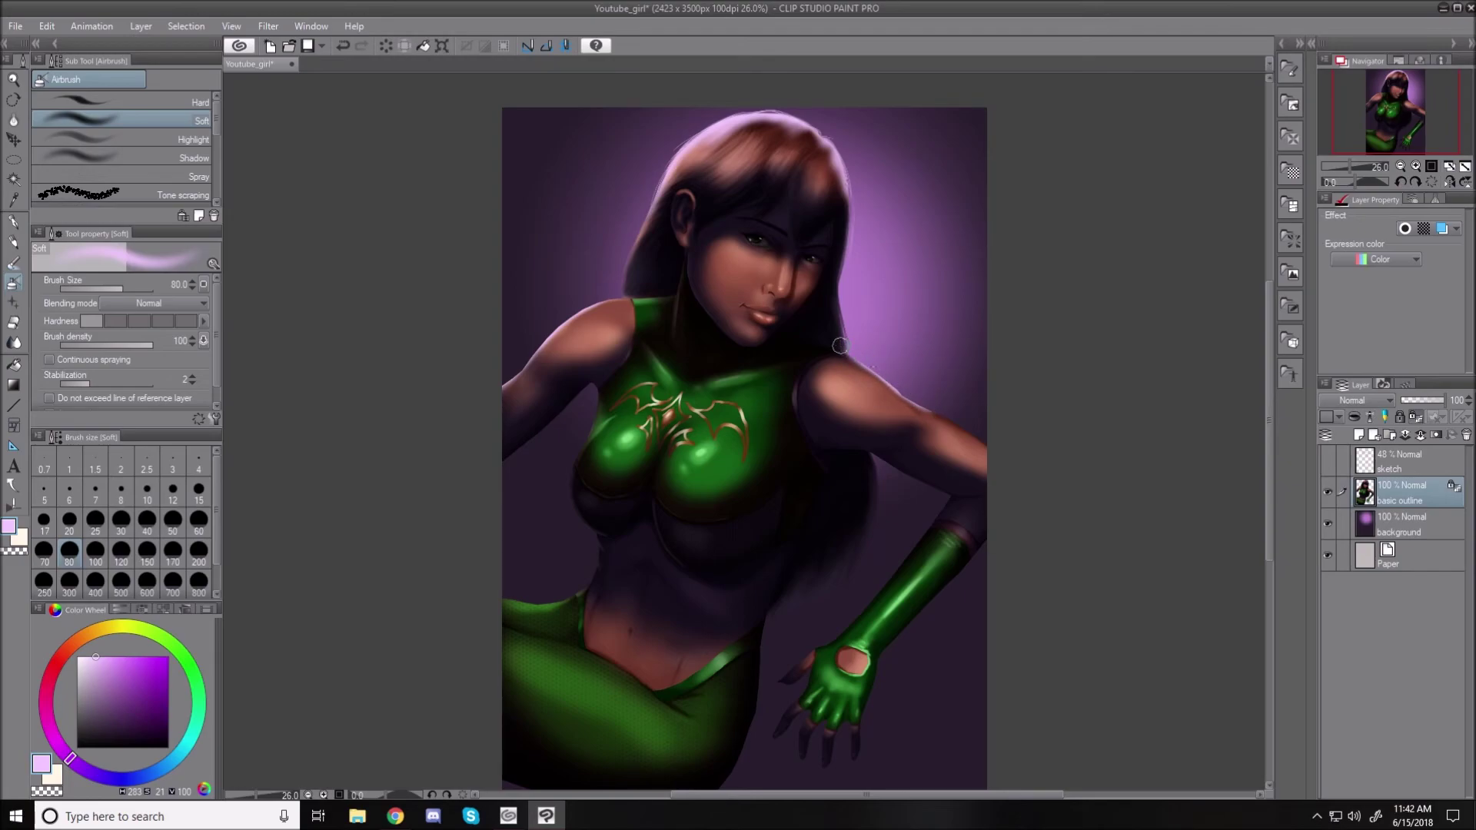
drag(923, 406, 984, 437)
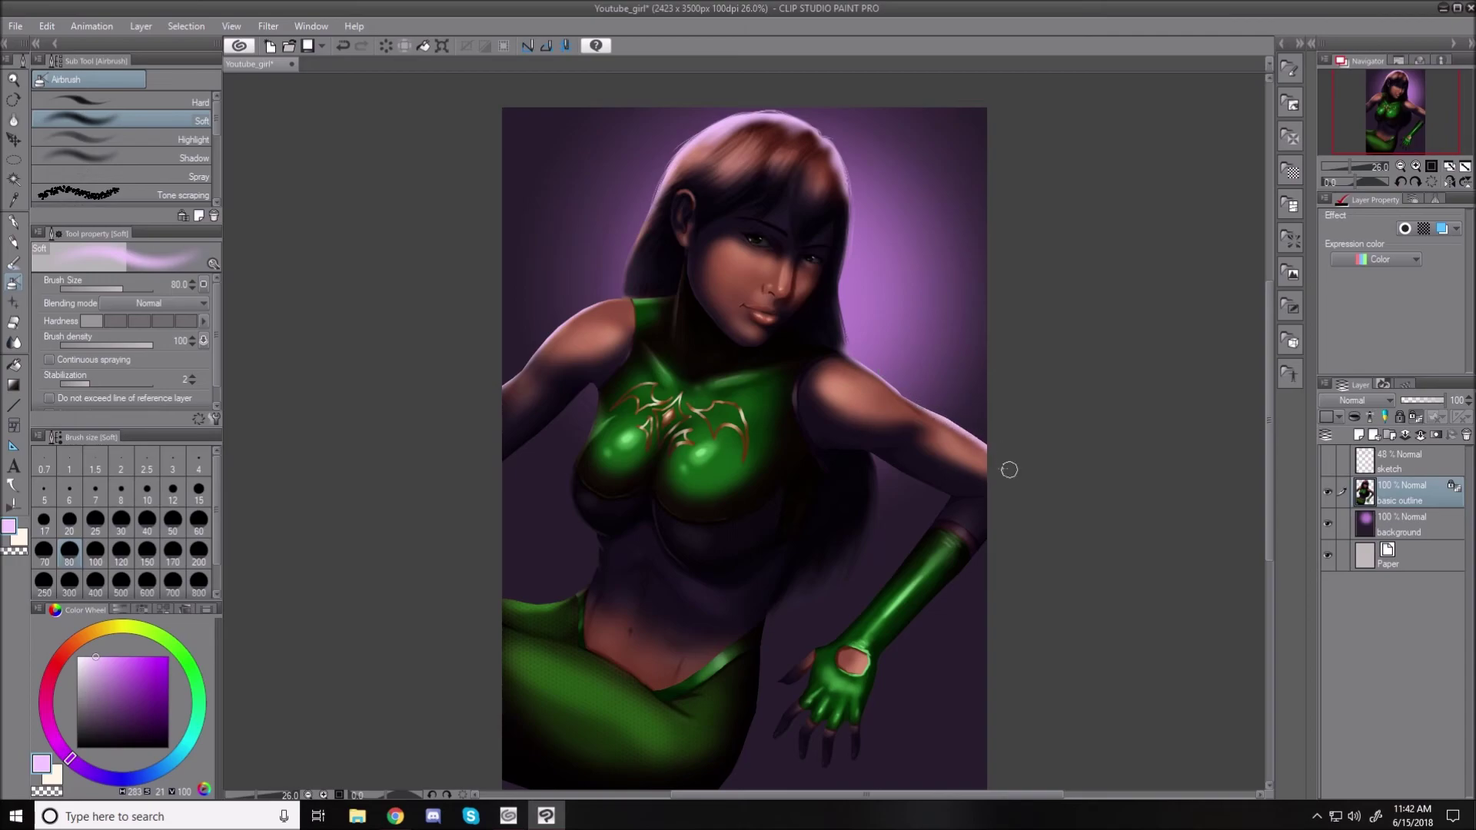
drag(885, 377, 918, 411)
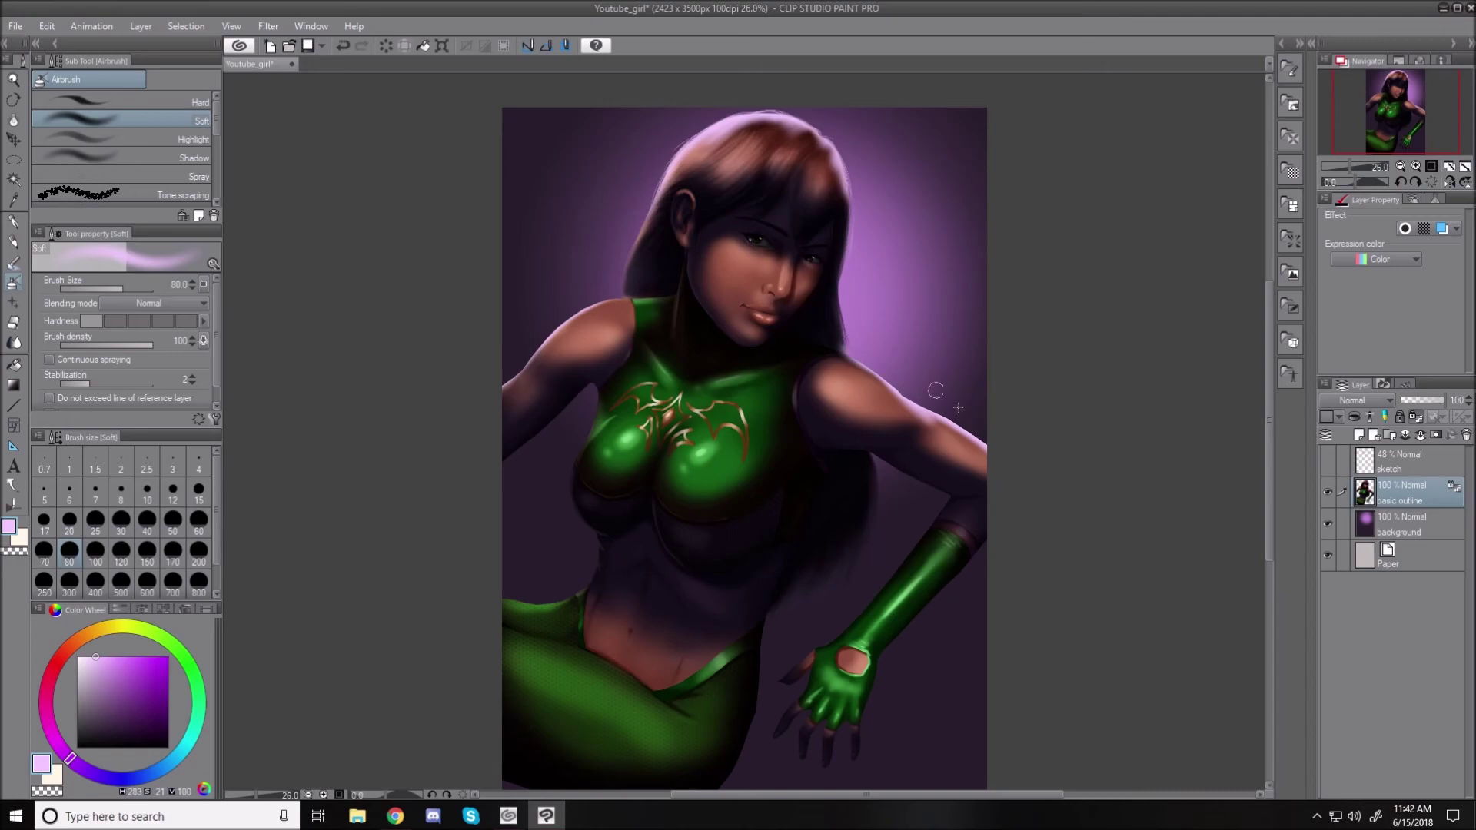